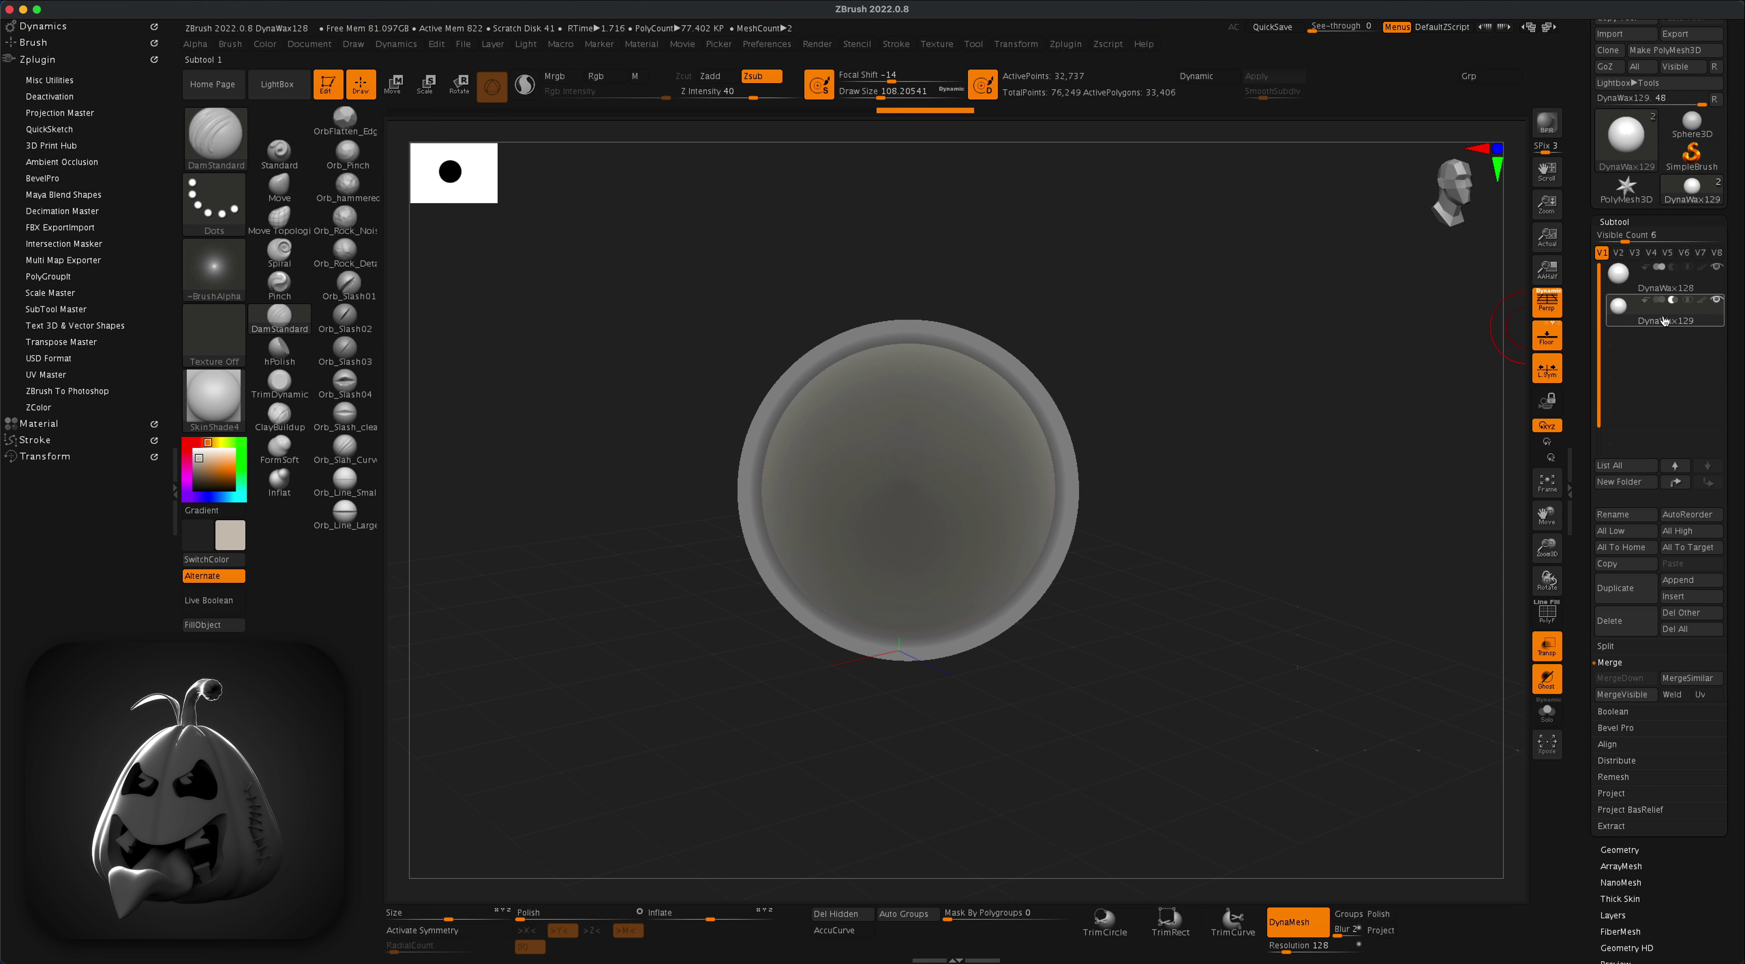
# Step: Merge the first sphere subtool down with the one below it into a single mesh
pyautogui.click(1714, 286)
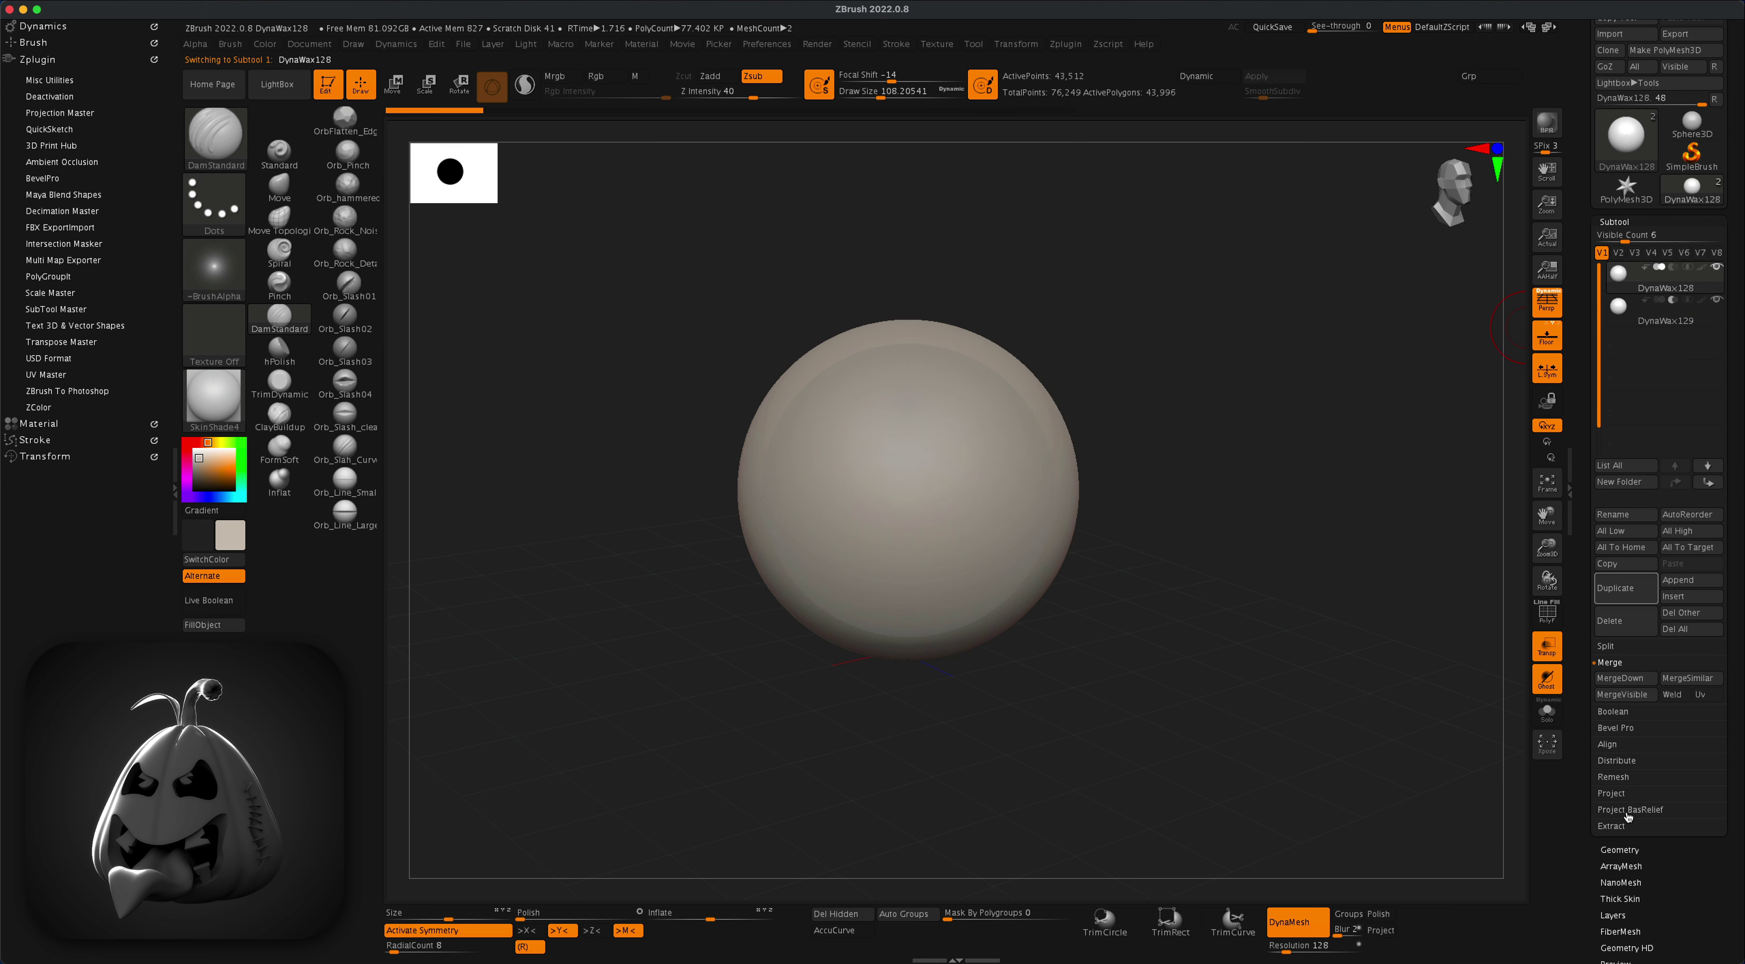
pyautogui.moveTo(1737, 700); pyautogui.dragTo(1741, 609)
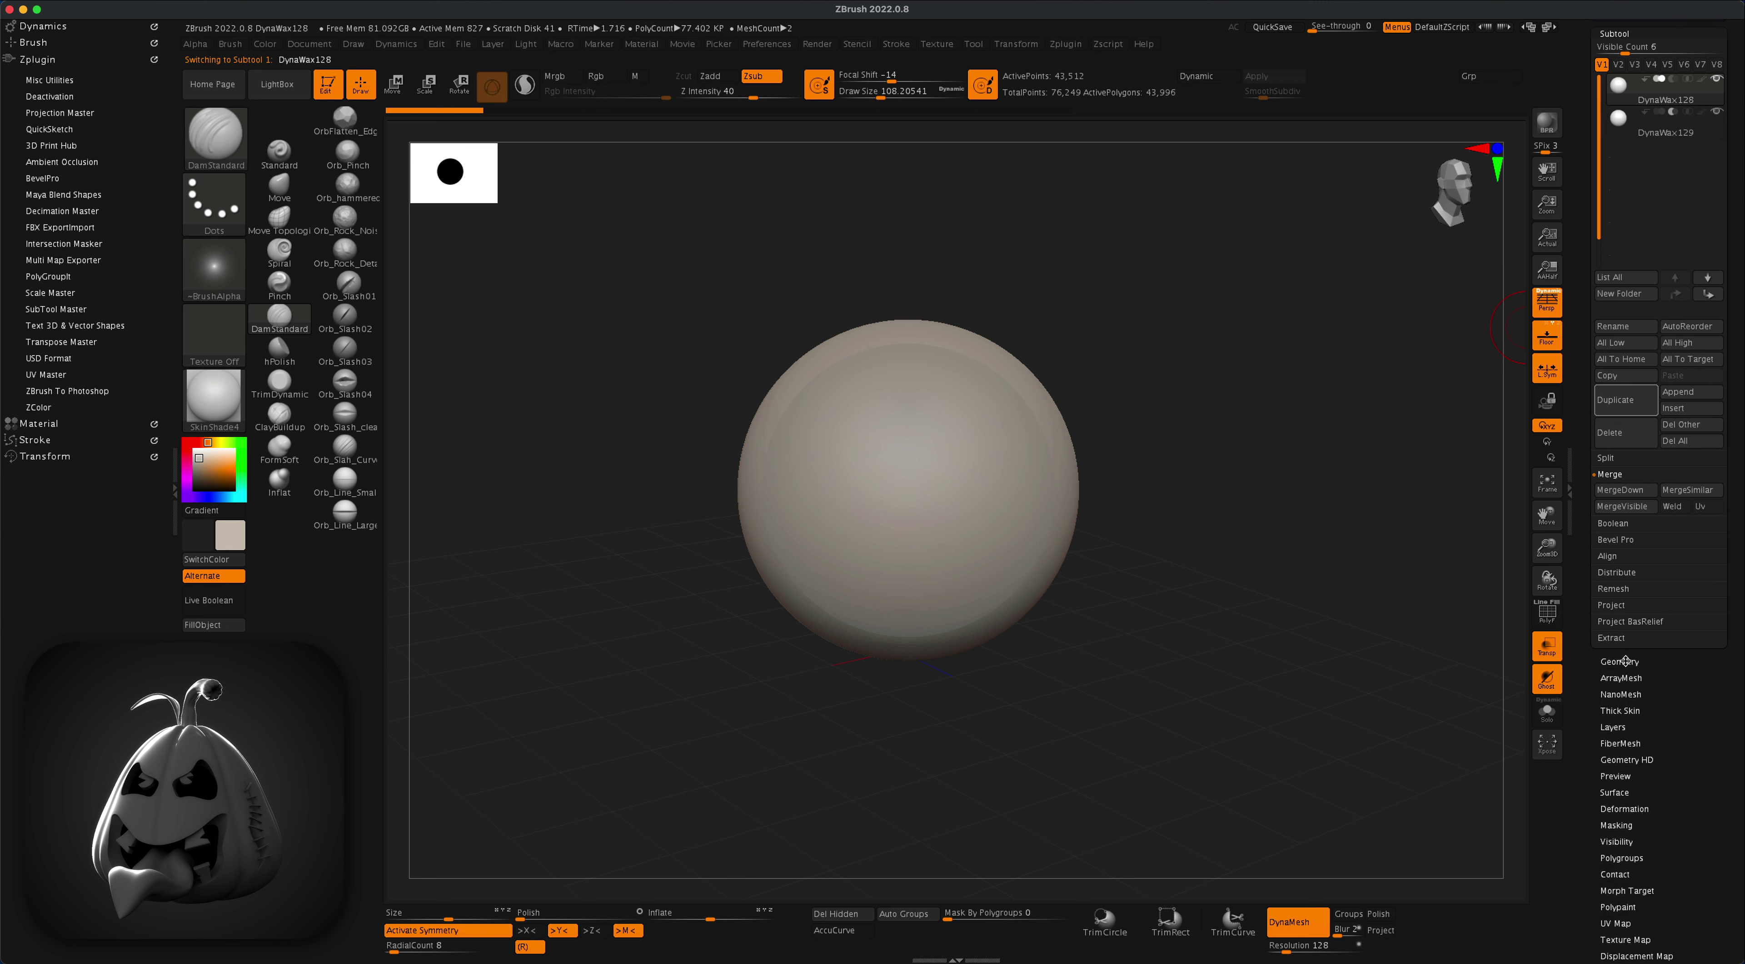
pyautogui.click(1651, 506)
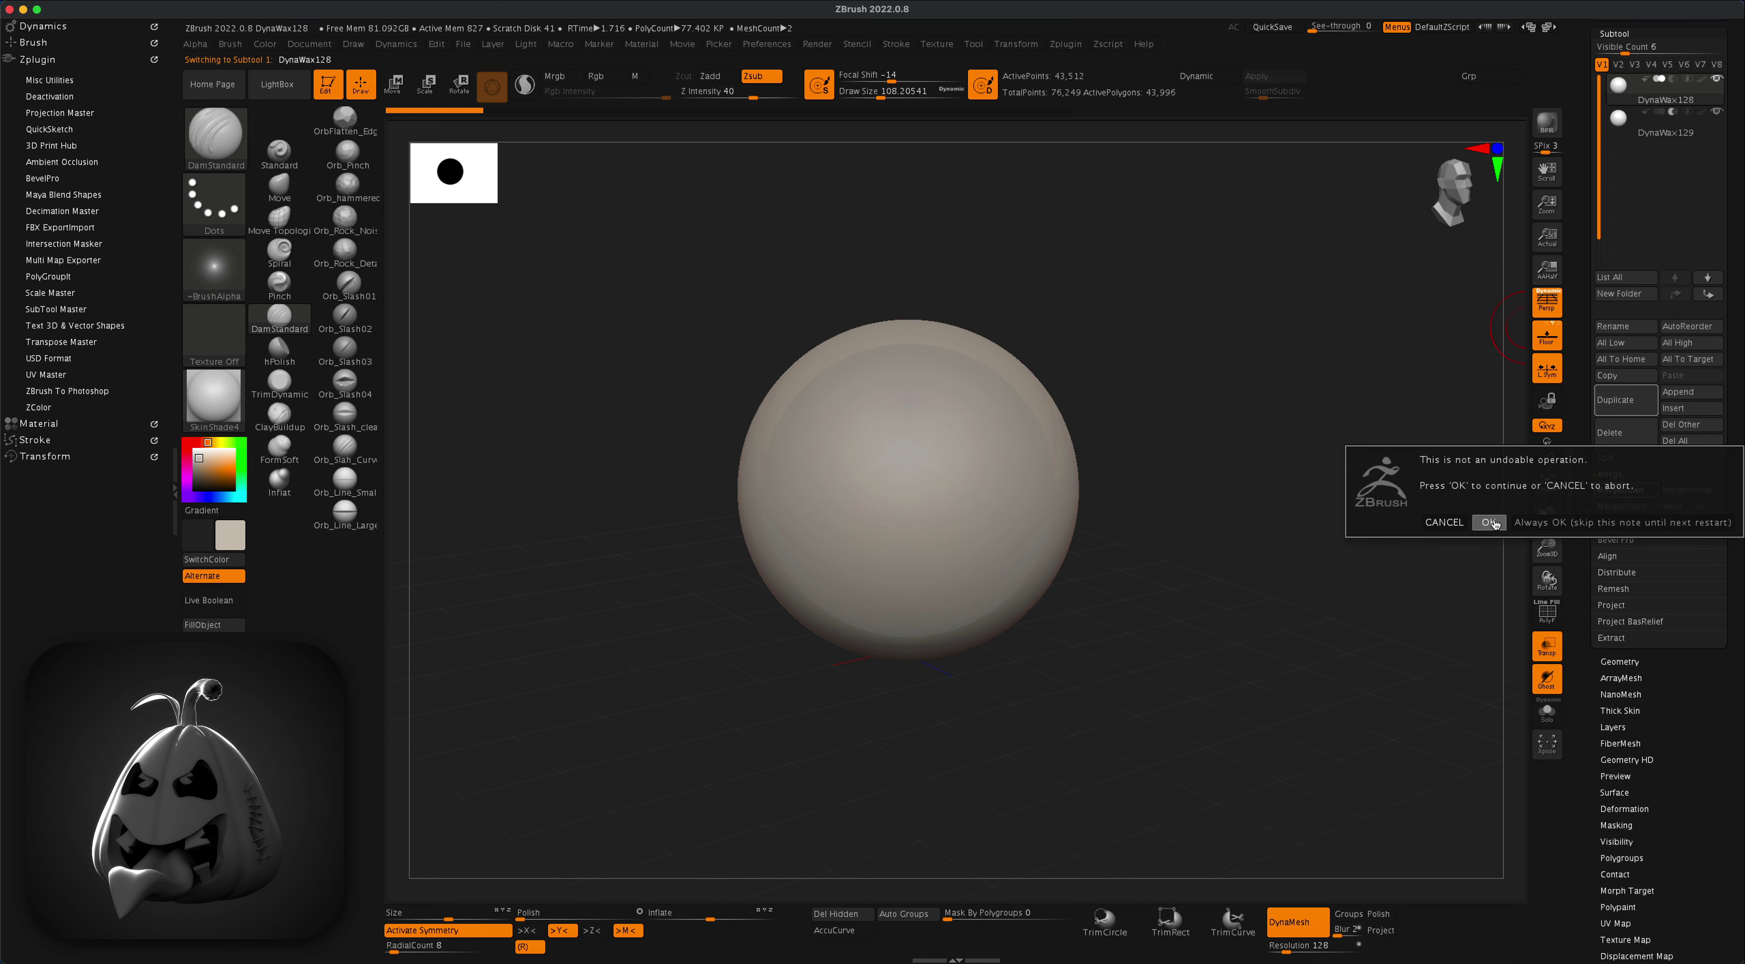
pyautogui.click(1488, 522)
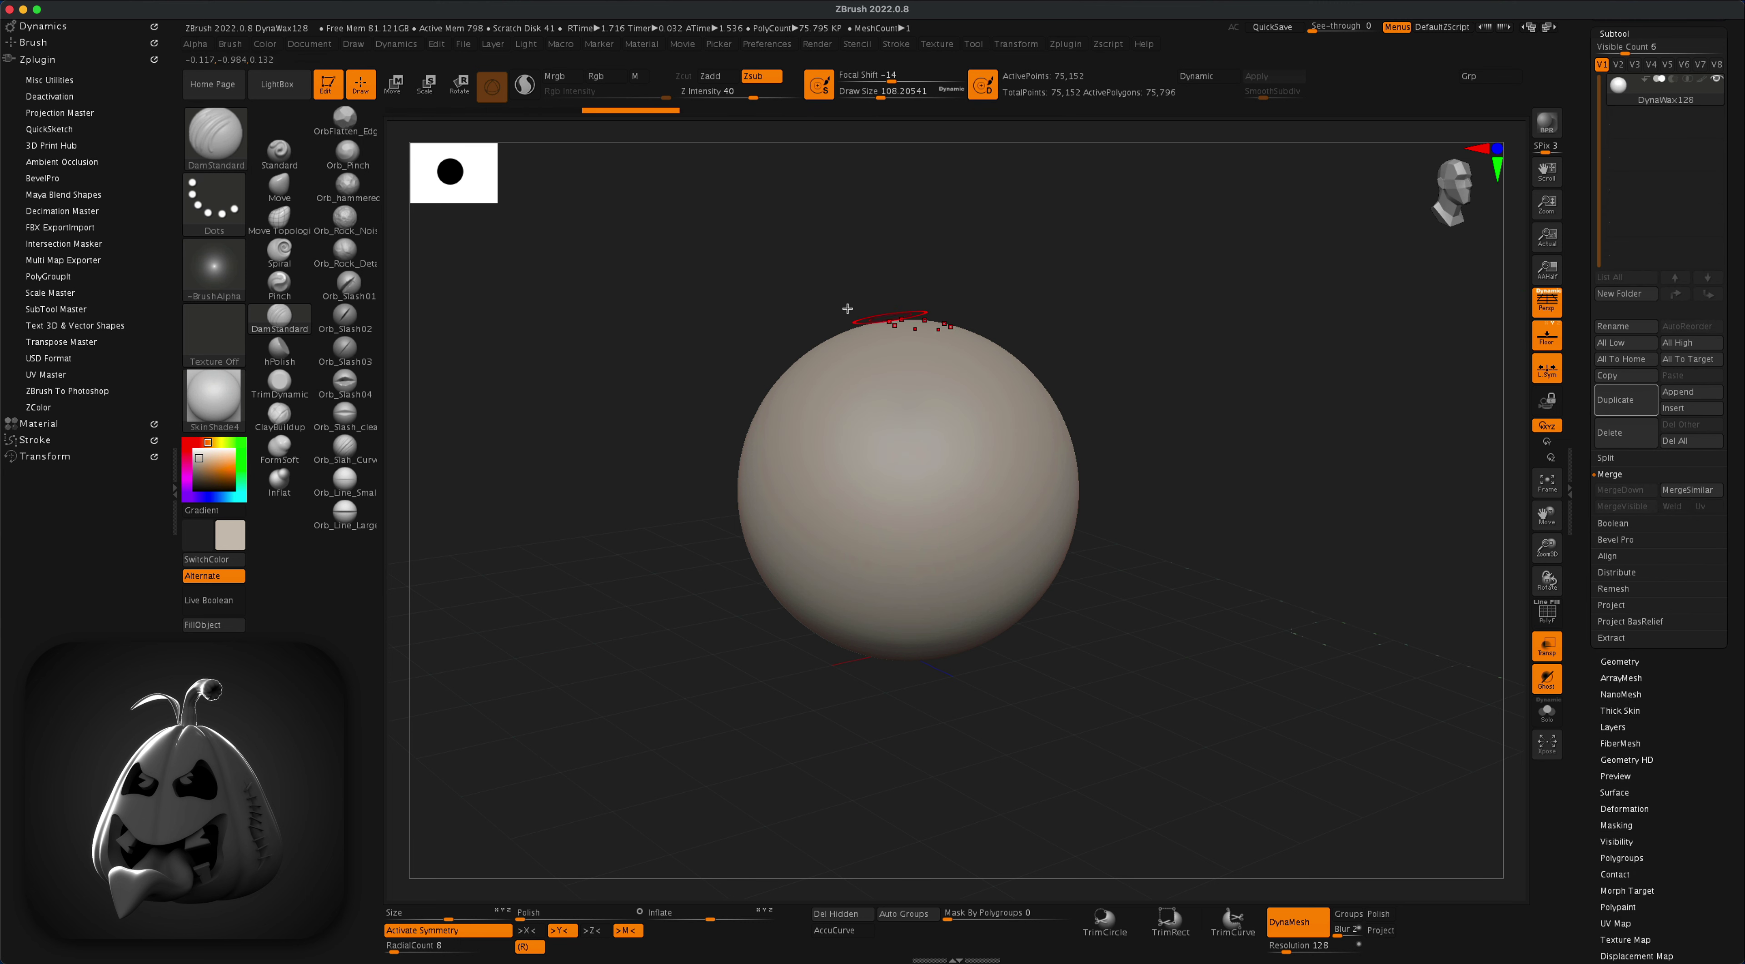
pyautogui.keyDown('ctrl'); pyautogui.keyDown('shift'); pyautogui.moveTo(641, 235); pyautogui.dragTo(908, 817); pyautogui.keyUp('shift'); pyautogui.keyUp('ctrl')
pyautogui.moveTo(1128, 561); pyautogui.dragTo(1229, 491)
pyautogui.press('super+z')
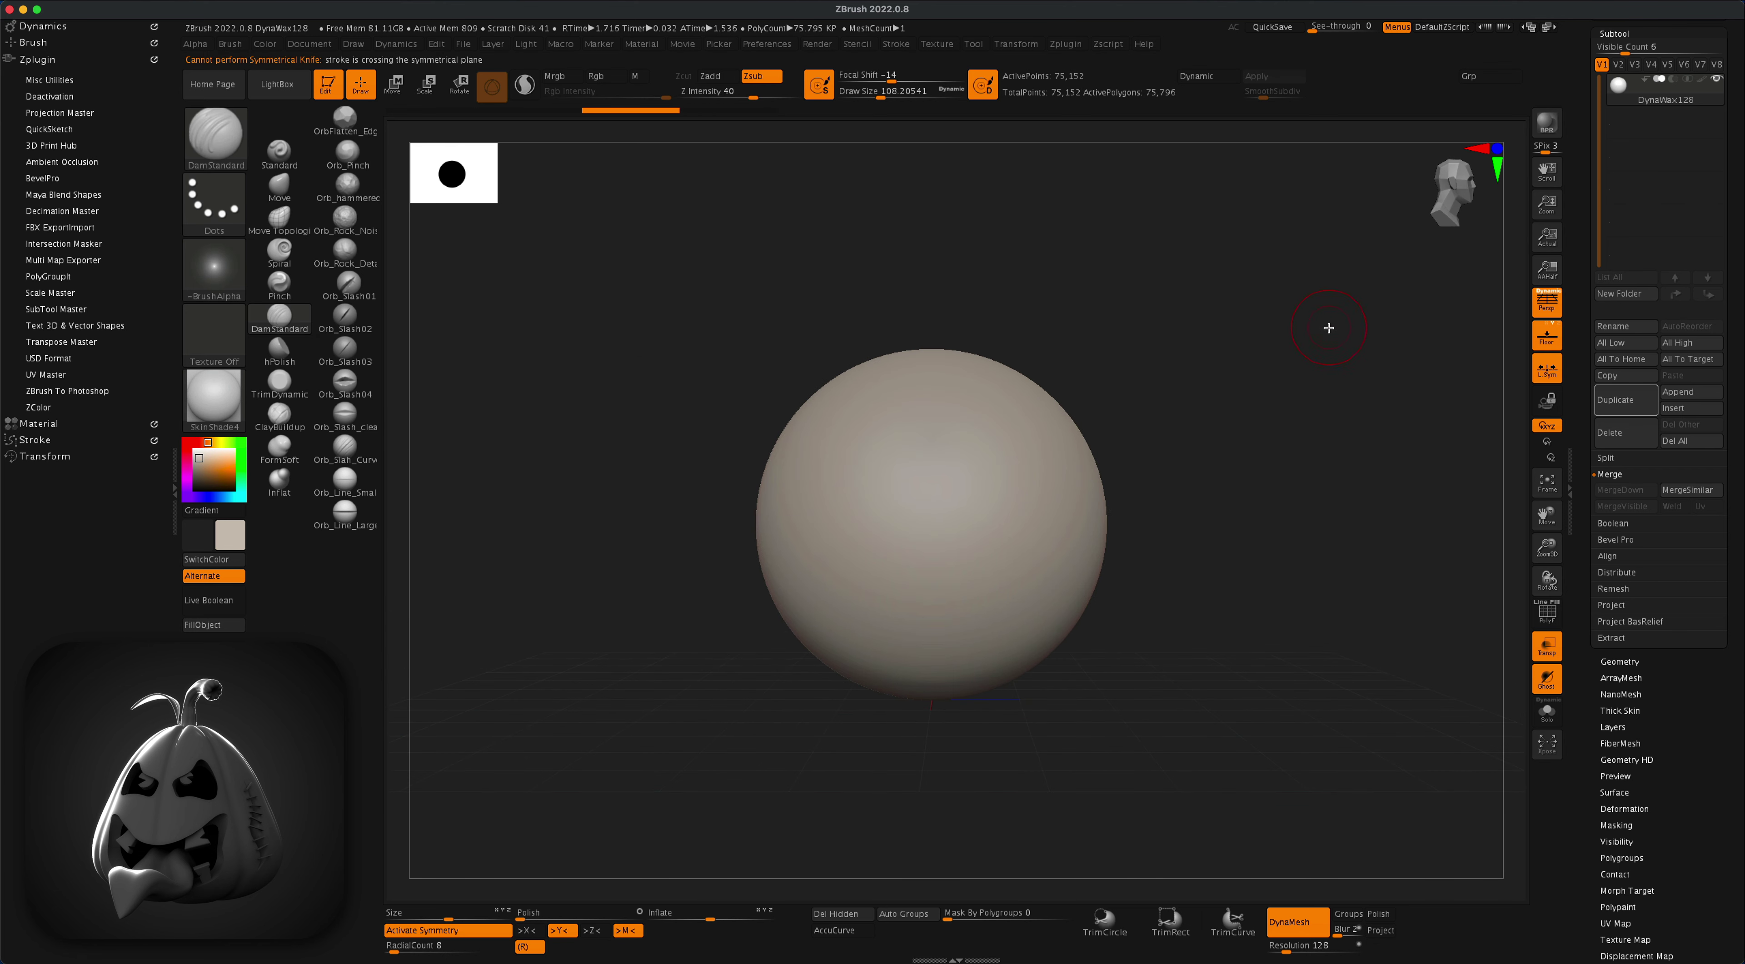
pyautogui.keyDown('alt'); pyautogui.moveTo(1328, 327); pyautogui.dragTo(1320, 325); pyautogui.keyUp('alt')
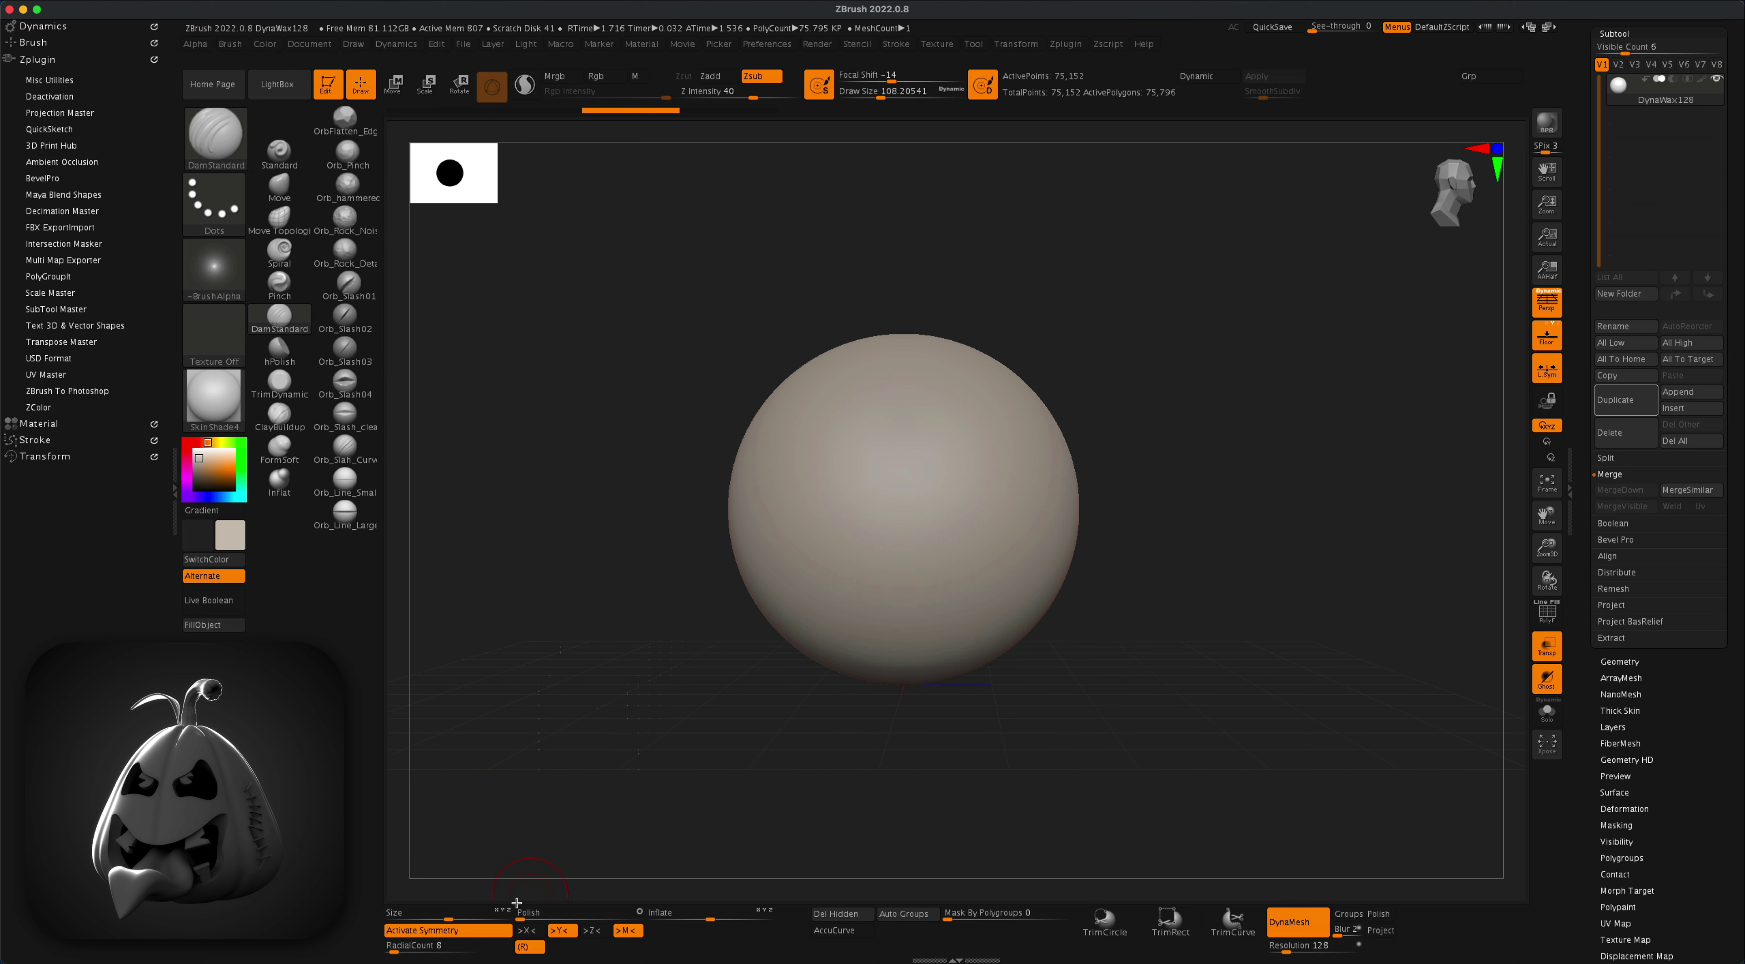
# Step: Carve radially symmetric pumpkin grooves around the sphere from its top to its underside with the DamStandard brush
pyautogui.moveTo(1020, 249); pyautogui.dragTo(1023, 396)
pyautogui.moveTo(909, 337)
pyautogui.mouseDown()
pyautogui.moveTo(937, 652)
pyautogui.moveTo(927, 528)
pyautogui.mouseUp()
pyautogui.hotkey('ctrl', 'z')
pyautogui.moveTo(913, 194); pyautogui.dragTo(909, 499)
pyautogui.hotkey('ctrl', 'z')
pyautogui.hotkey('ctrl', 'z')
pyautogui.hotkey('ctrl', 'z')
pyautogui.hotkey('ctrl', 'z')
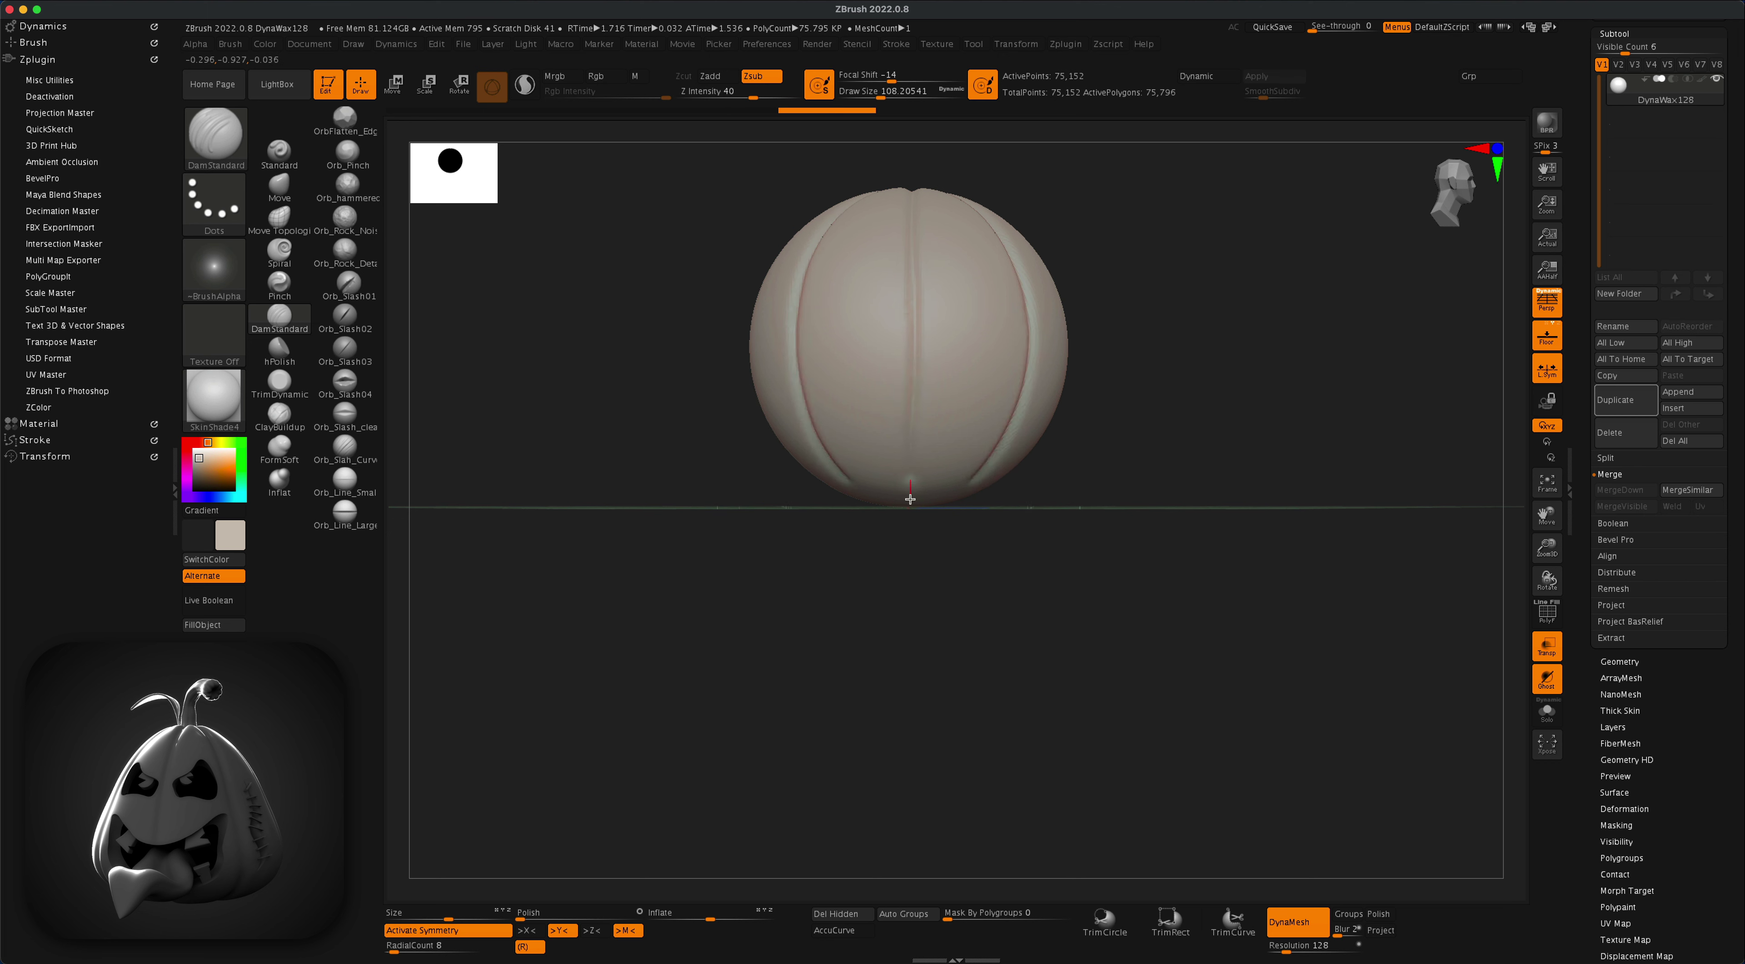
pyautogui.keyDown('shift'); pyautogui.moveTo(901, 640); pyautogui.dragTo(897, 370); pyautogui.keyUp('shift')
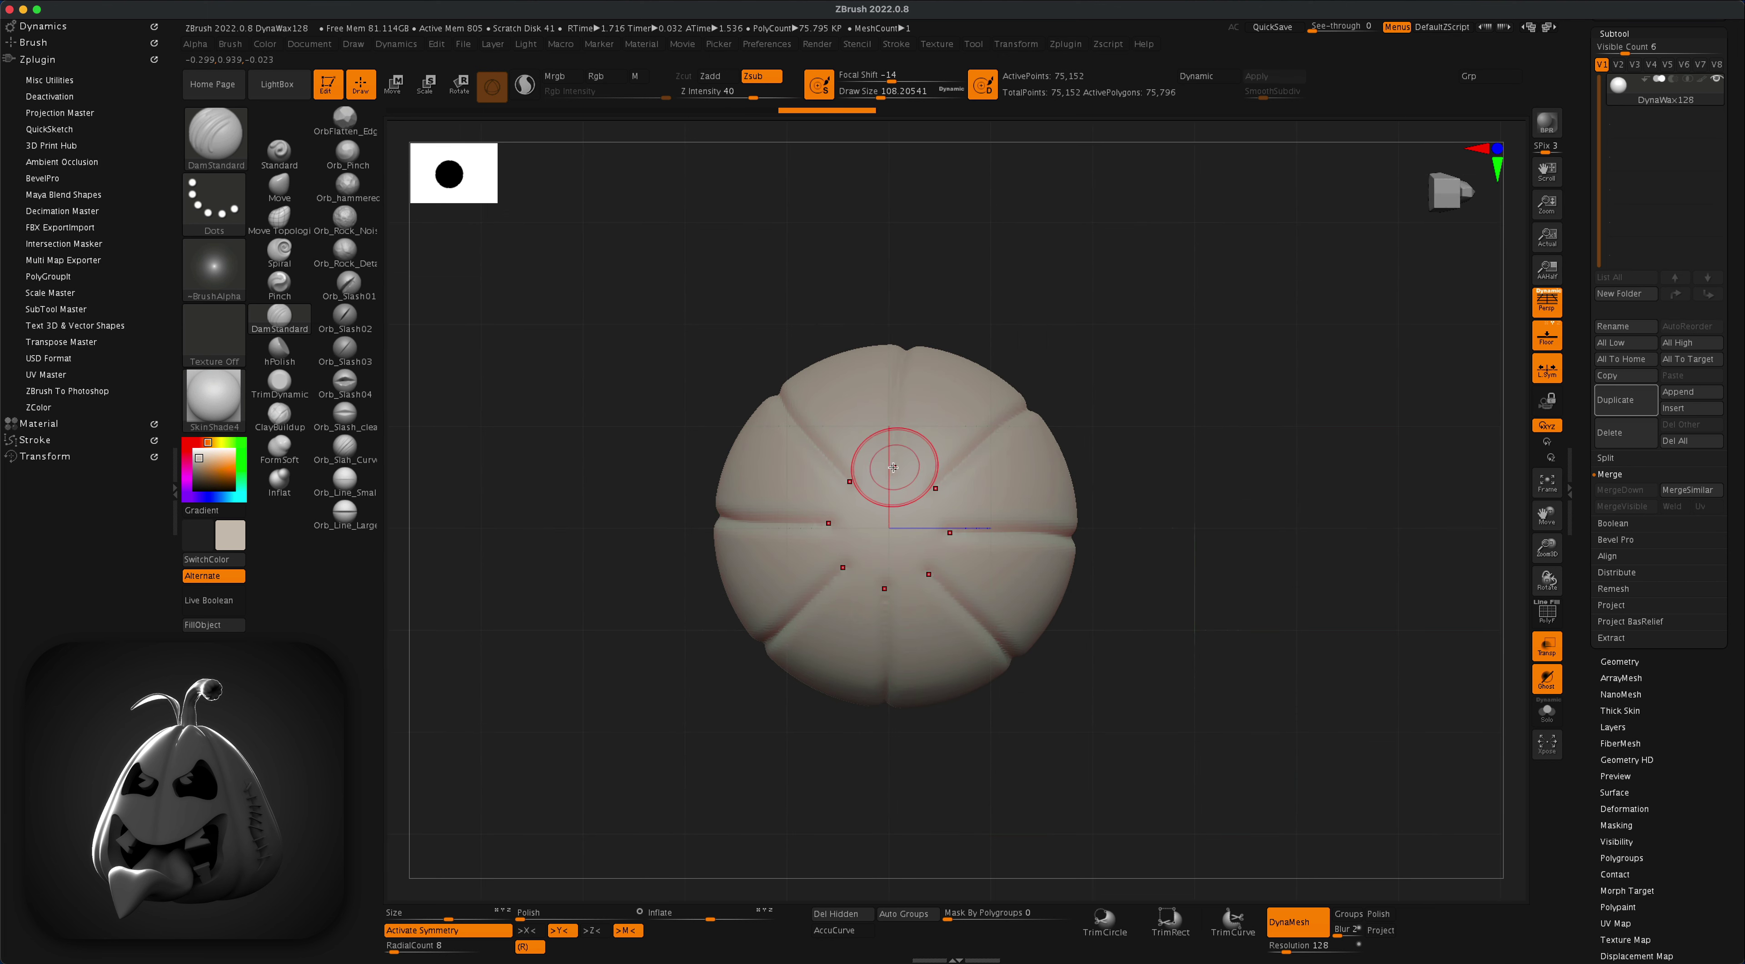
pyautogui.moveTo(892, 497)
pyautogui.mouseDown()
pyautogui.moveTo(884, 677)
pyautogui.moveTo(1223, 445)
pyautogui.moveTo(1193, 537)
pyautogui.moveTo(957, 349)
pyautogui.moveTo(988, 467)
pyautogui.mouseUp()
pyautogui.moveTo(848, 633); pyautogui.dragTo(742, 821)
pyautogui.moveTo(1165, 467)
pyautogui.mouseDown()
pyautogui.moveTo(1218, 321)
pyautogui.moveTo(1134, 406)
pyautogui.moveTo(1201, 402)
pyautogui.moveTo(1215, 374)
pyautogui.moveTo(1255, 490)
pyautogui.mouseUp()
# Step: Apply a positive Gravity deformation to sag the grooved sphere into a bottom-heavy pumpkin shape
pyautogui.moveTo(1639, 796); pyautogui.dragTo(1638, 522)
pyautogui.click(1632, 535)
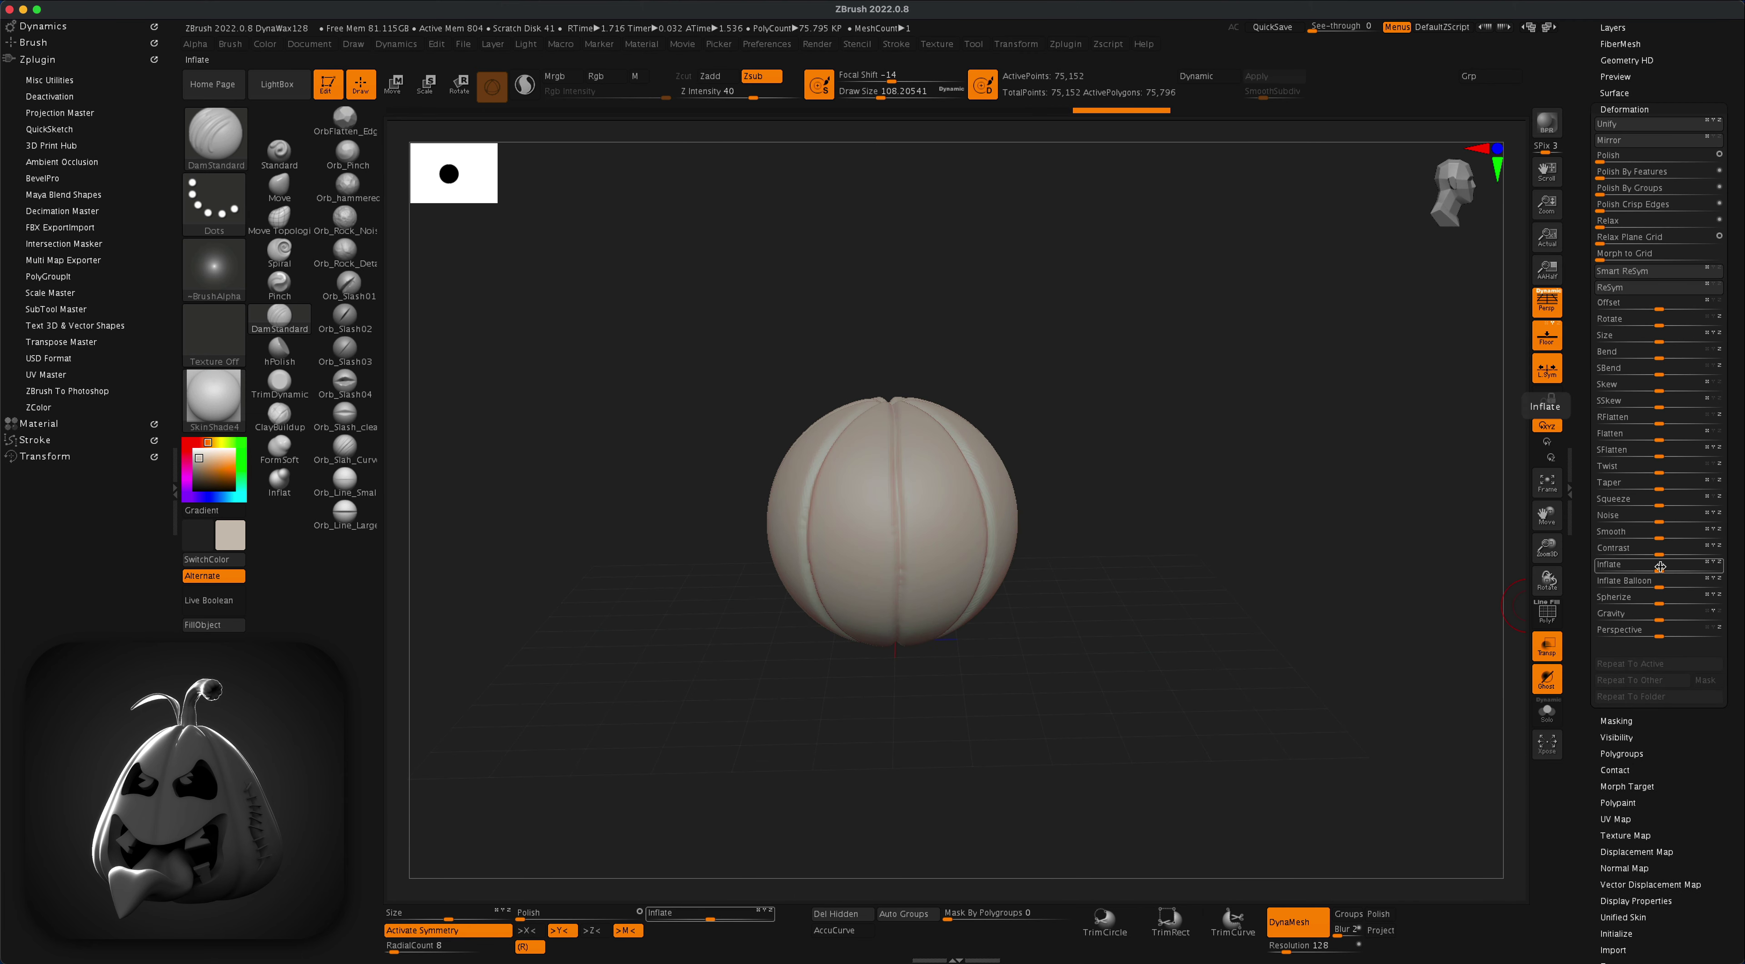
pyautogui.moveTo(1660, 616); pyautogui.dragTo(1705, 617)
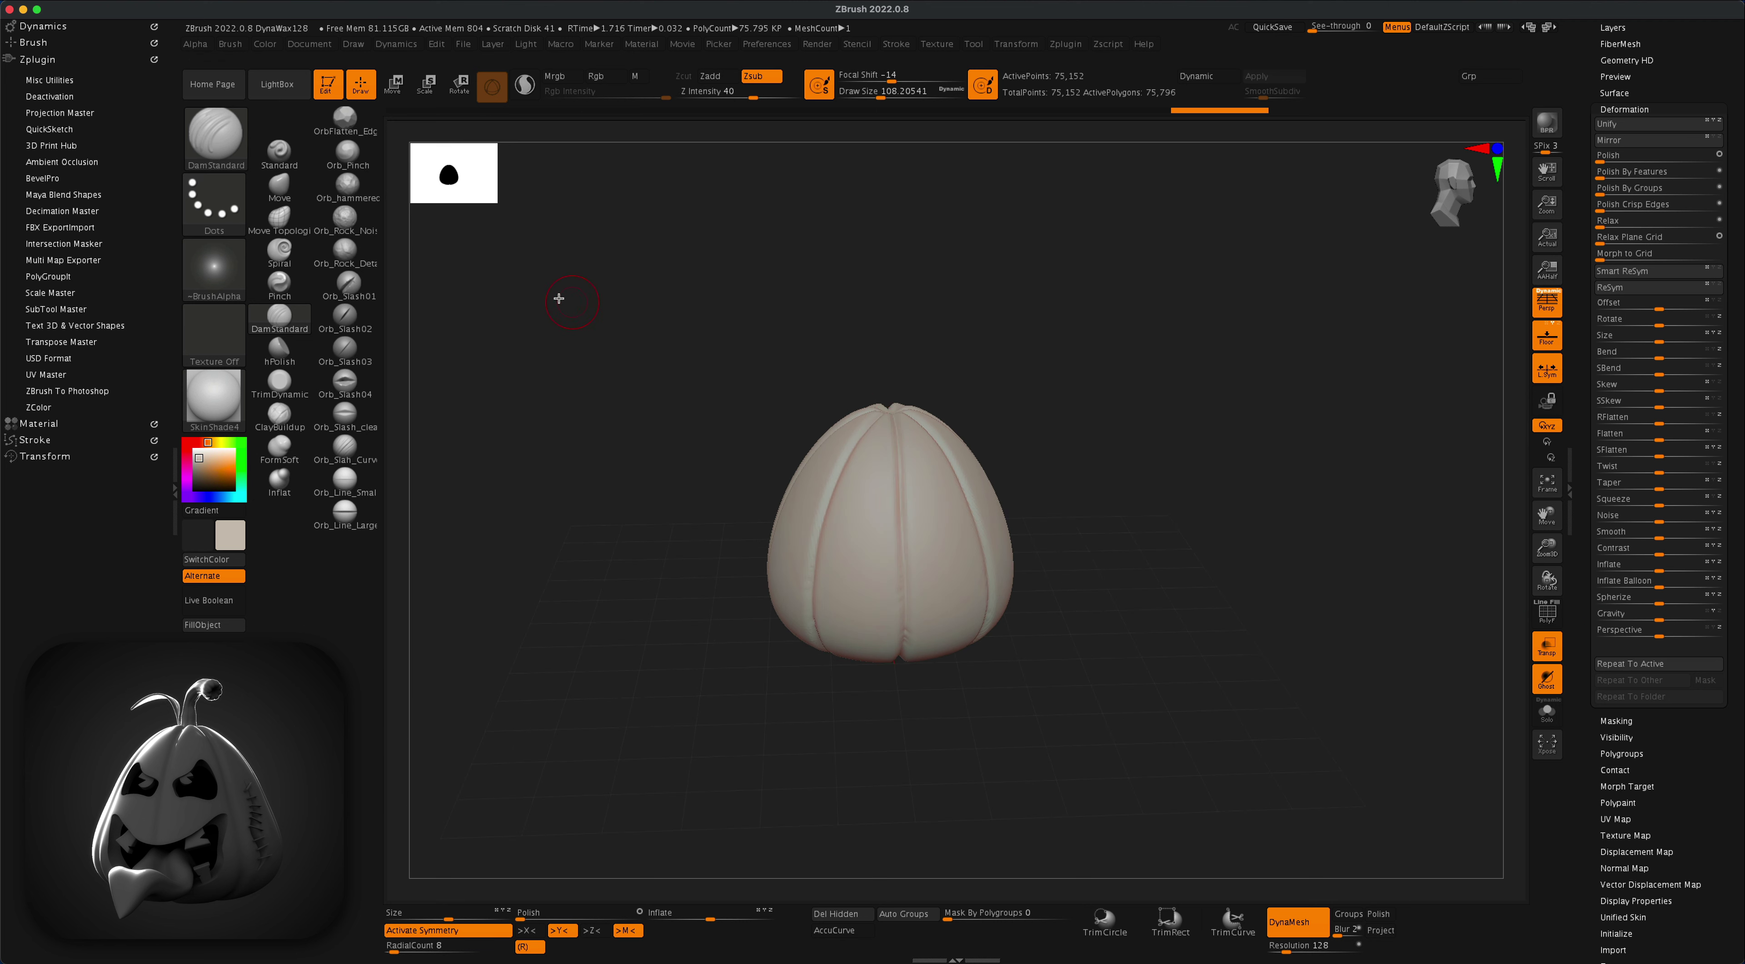
# Step: Widen the pumpkin's lower body using the Move brush with an enlarged draw size
pyautogui.press('b')
pyautogui.press('m')
pyautogui.press('v')
pyautogui.press('s')
pyautogui.moveTo(830, 692); pyautogui.dragTo(838, 692)
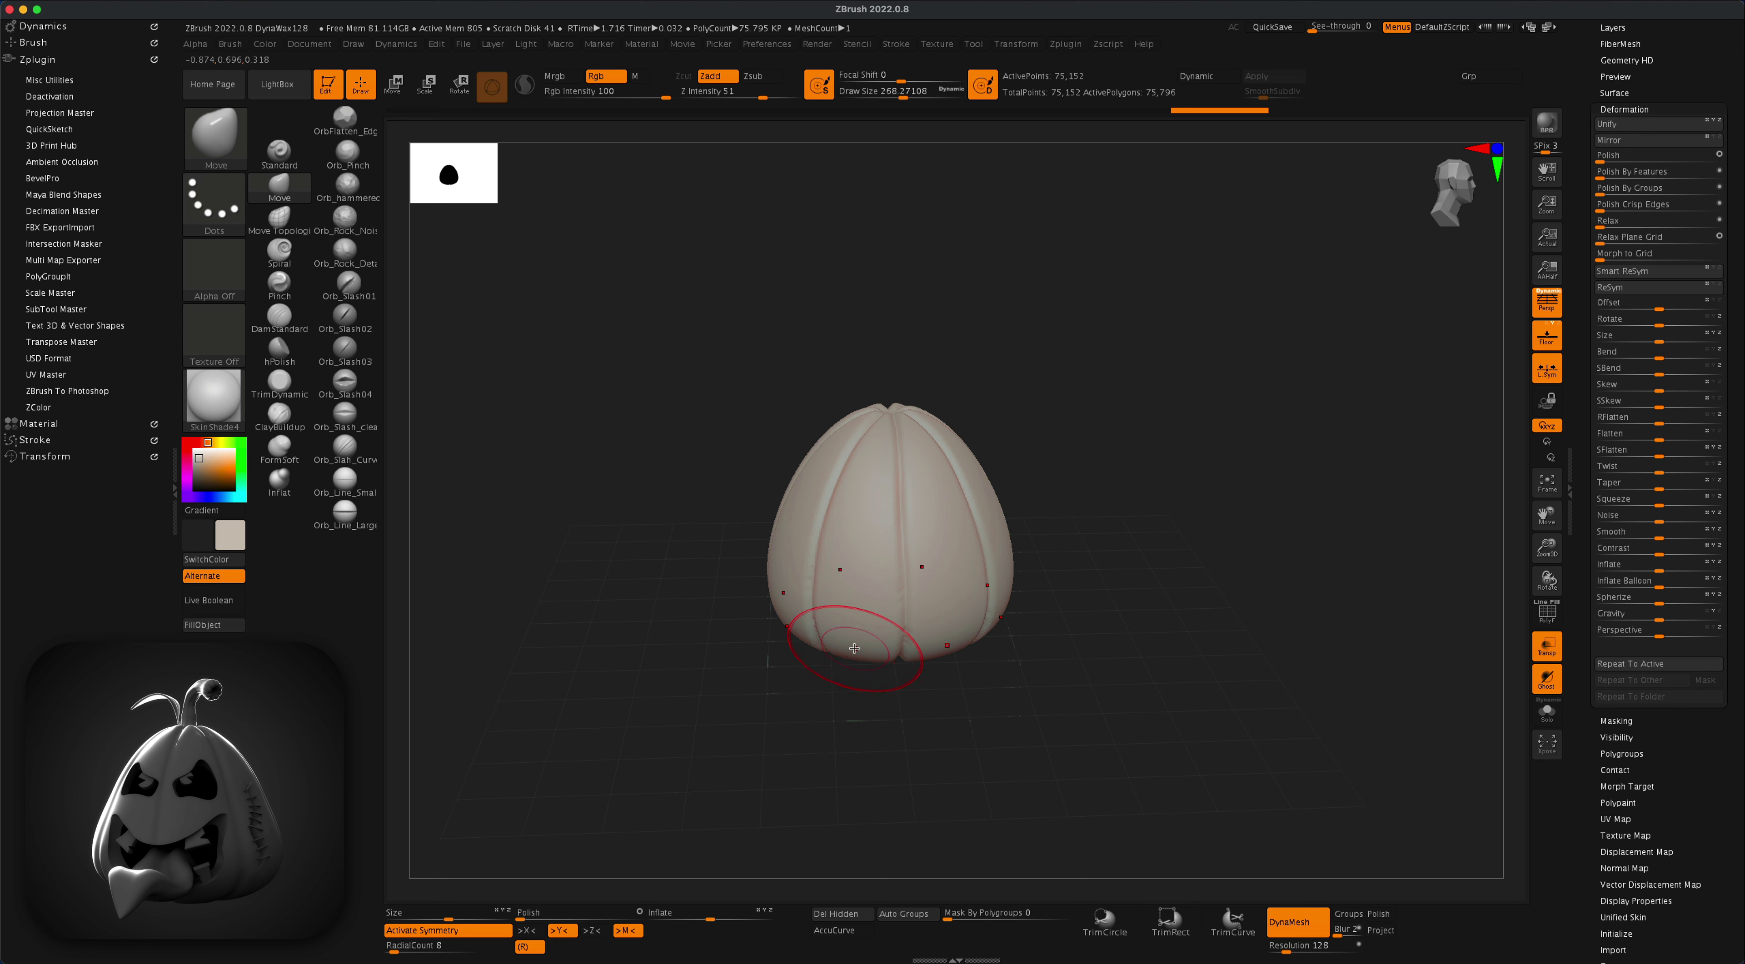
pyautogui.moveTo(1043, 643)
pyautogui.mouseDown()
pyautogui.moveTo(1021, 576)
pyautogui.moveTo(1121, 455)
pyautogui.moveTo(1118, 358)
pyautogui.moveTo(1161, 393)
pyautogui.moveTo(1131, 331)
pyautogui.moveTo(1140, 429)
pyautogui.moveTo(1200, 373)
pyautogui.mouseUp()
# Step: Append a 3D cylinder as a new subtool and make it the active one
pyautogui.scroll(10, 1732, 305)
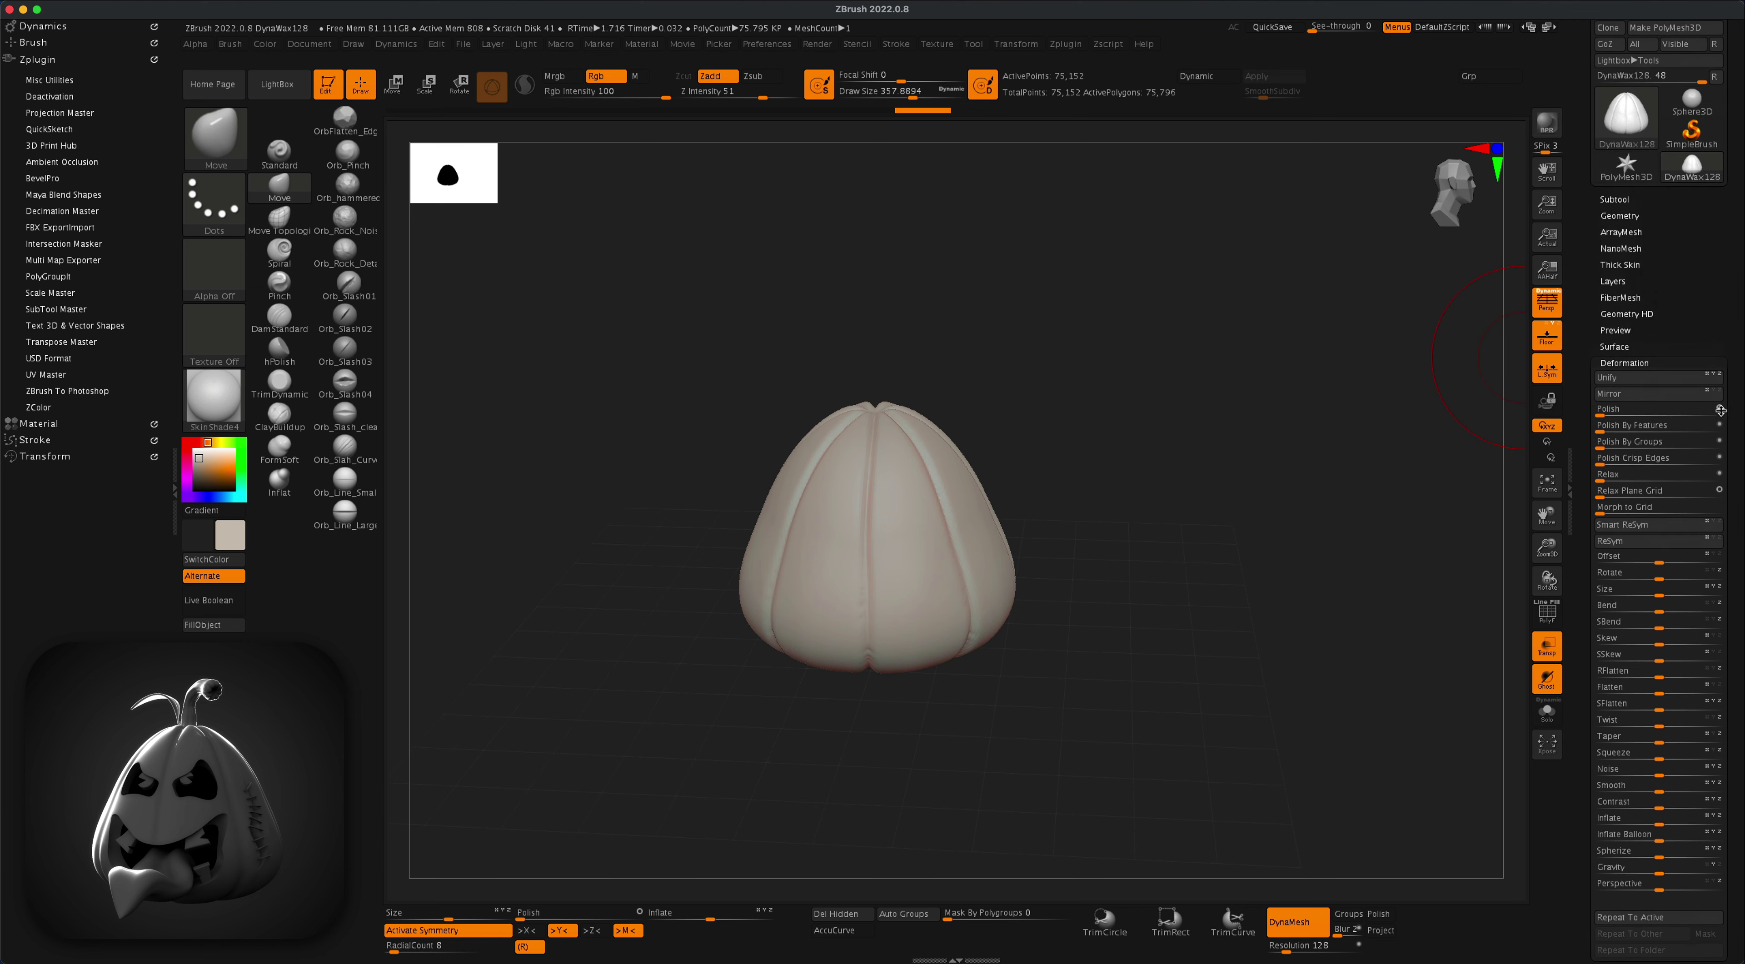
pyautogui.click(1687, 580)
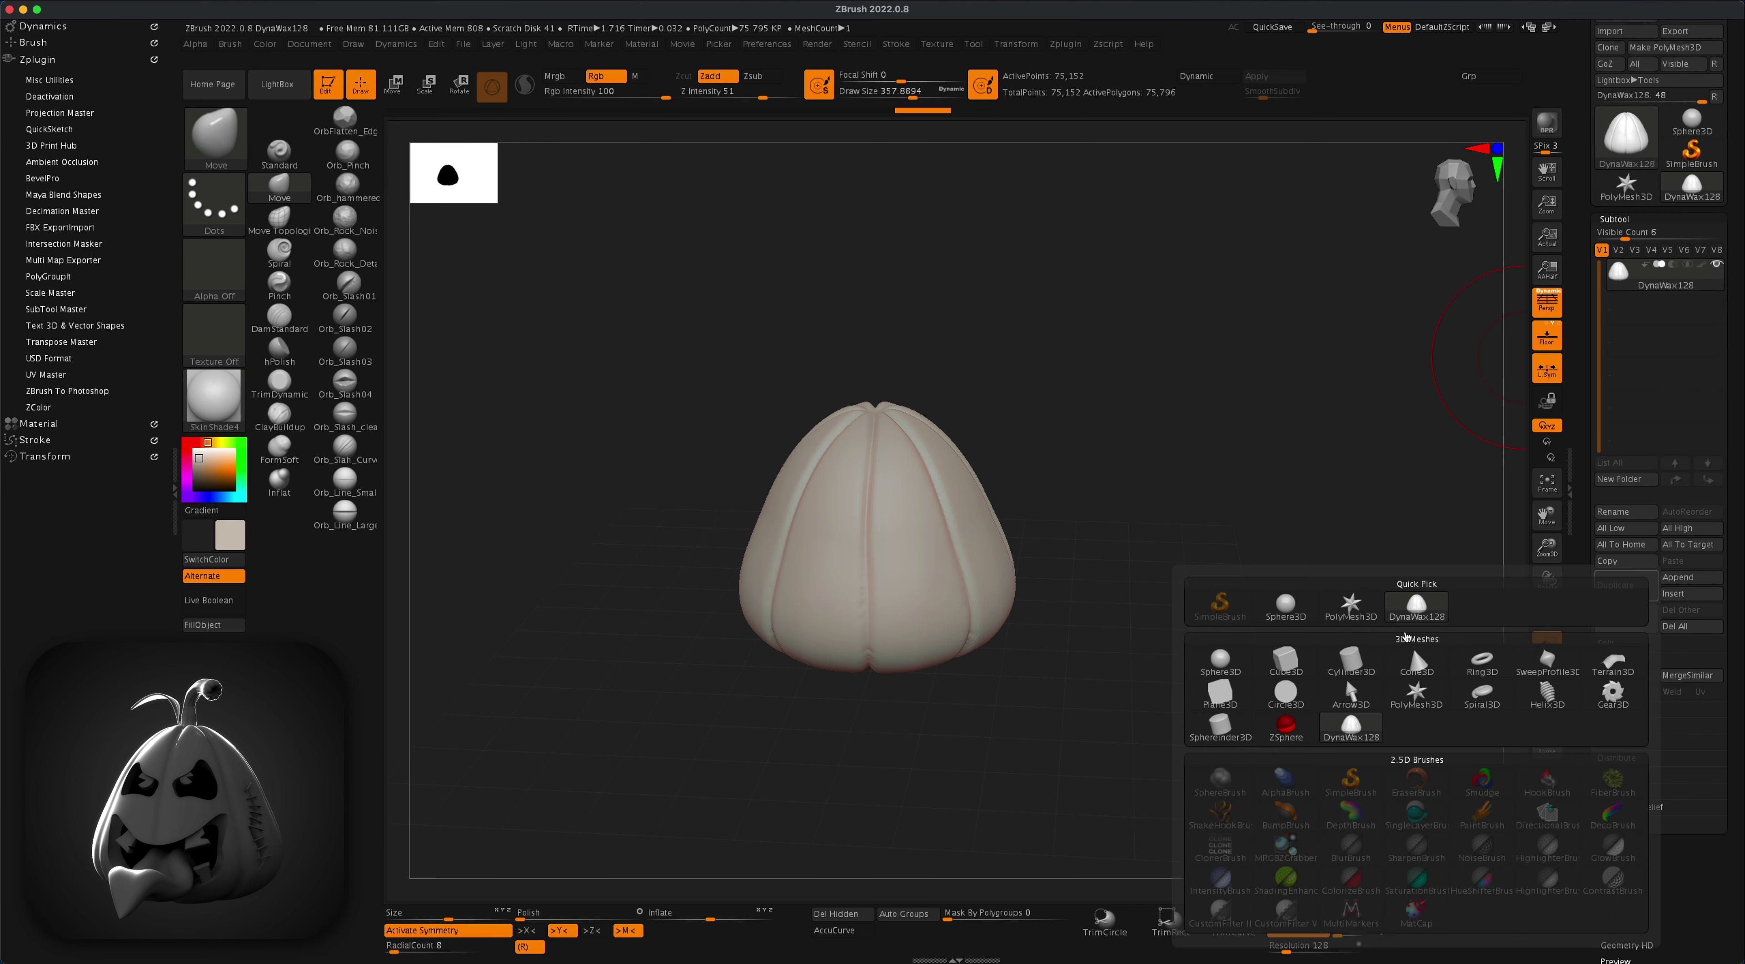
pyautogui.click(1547, 661)
pyautogui.click(1640, 311)
pyautogui.moveTo(1219, 525); pyautogui.dragTo(1219, 474)
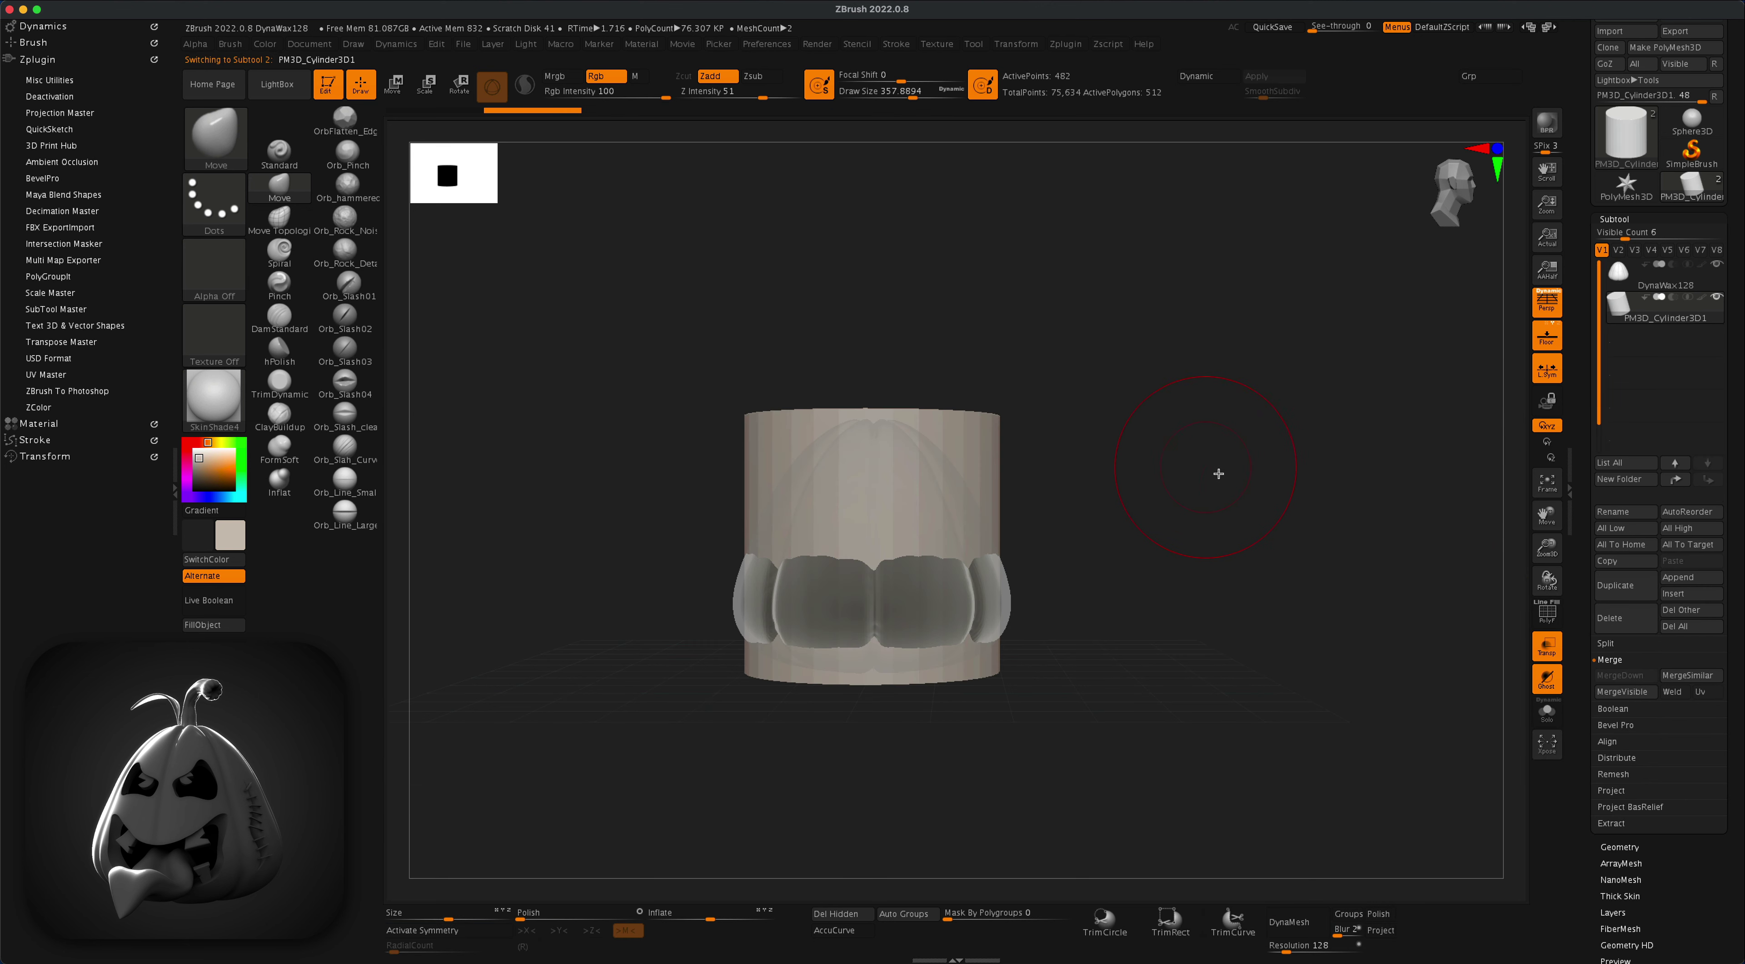
# Step: Scale the cylinder into a thin, tall stem and place it on top of the pumpkin
pyautogui.click(394, 83)
pyautogui.moveTo(873, 544); pyautogui.dragTo(801, 644)
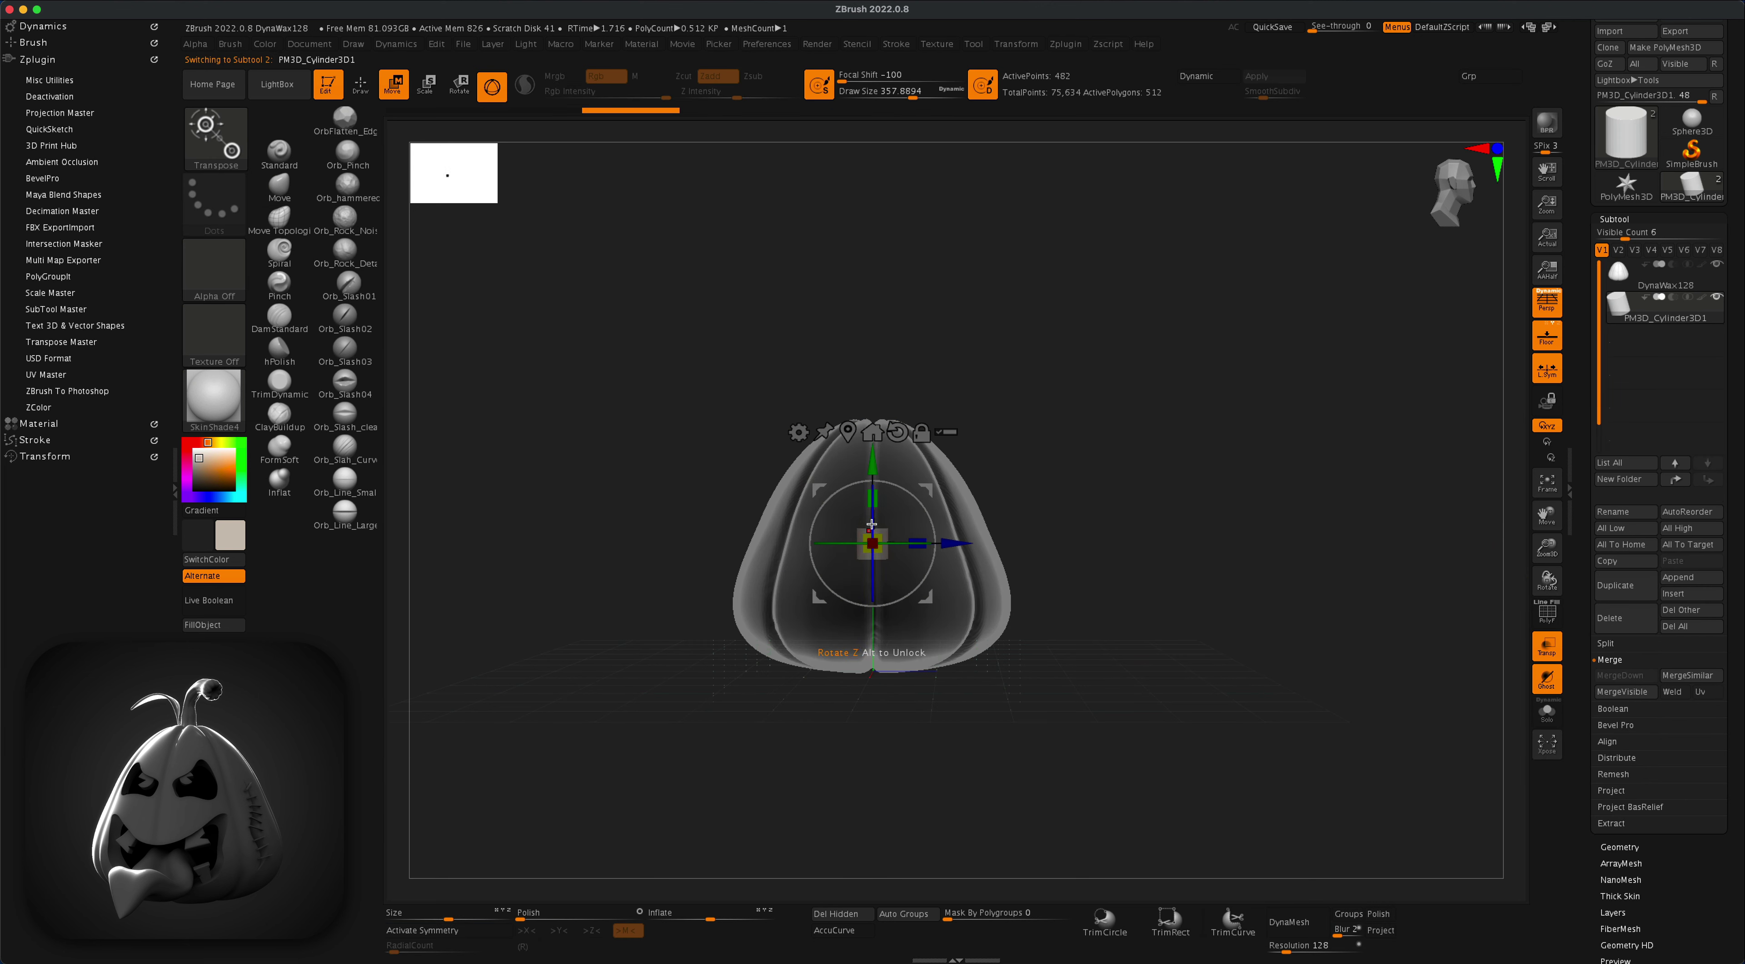
pyautogui.moveTo(873, 499); pyautogui.dragTo(874, 305)
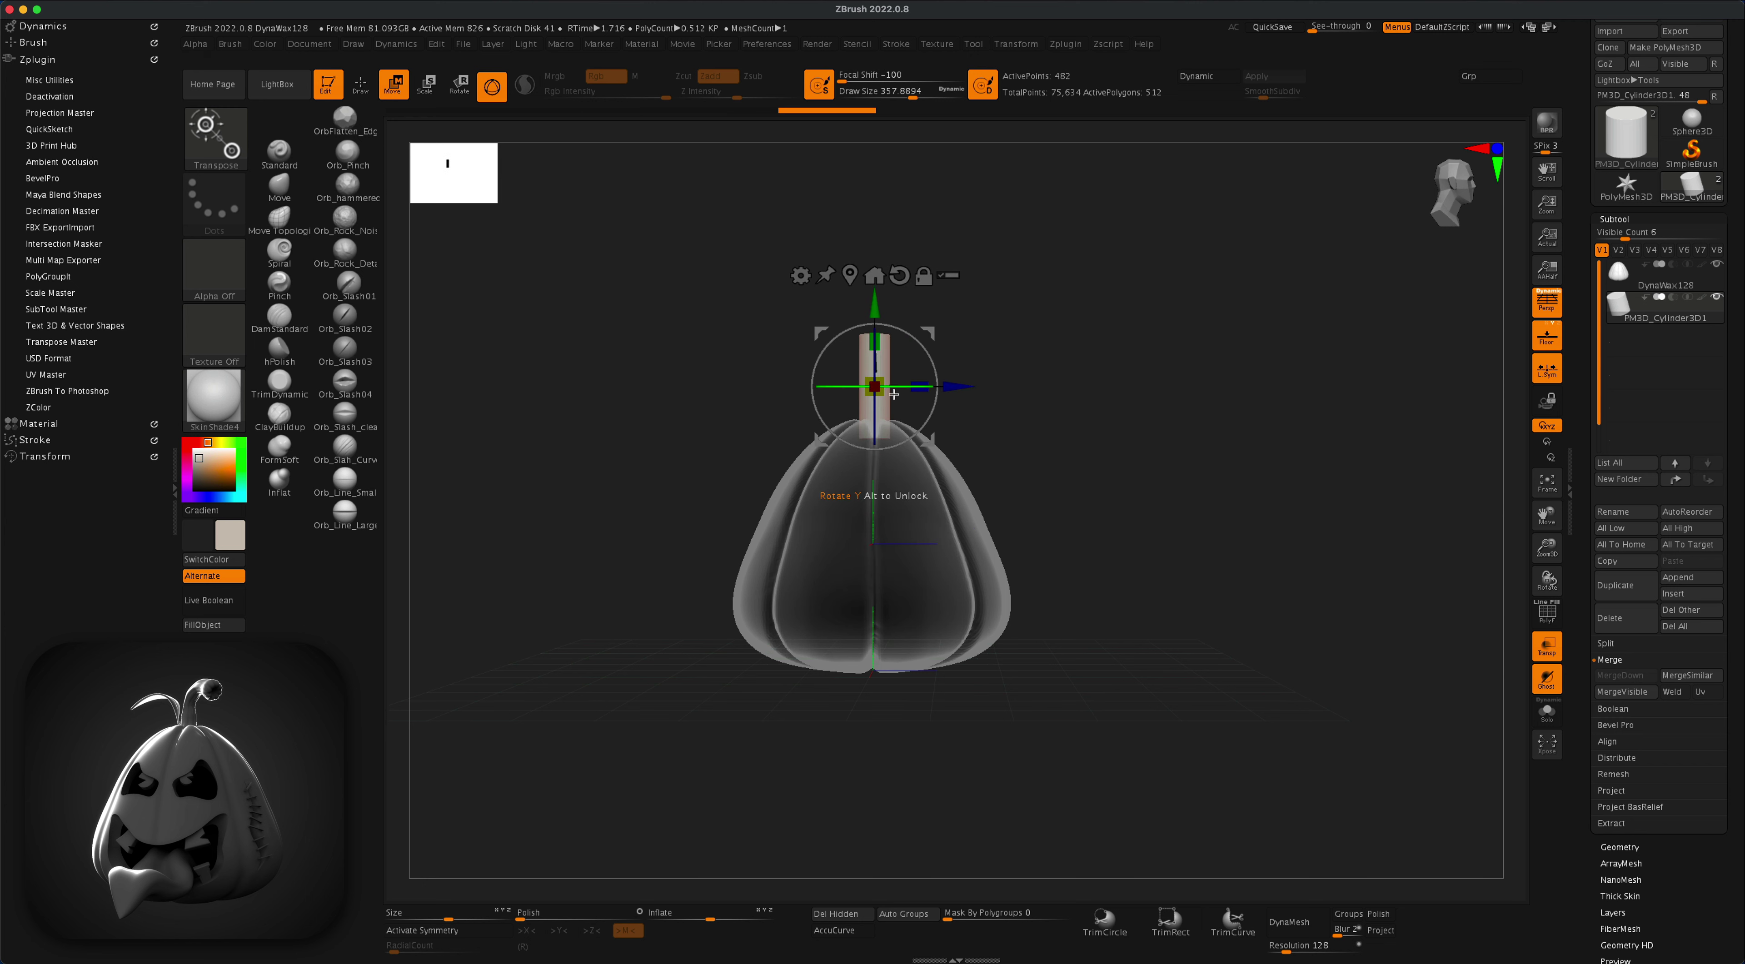
pyautogui.moveTo(873, 386); pyautogui.dragTo(866, 403)
# Step: Convert the stem to a DynaMesh with resolution 400
pyautogui.keyDown('alt'); pyautogui.moveTo(1033, 385); pyautogui.dragTo(1142, 557); pyautogui.keyUp('alt')
pyautogui.click(1286, 950)
pyautogui.write('400')
pyautogui.press('Return')
pyautogui.click(1296, 930)
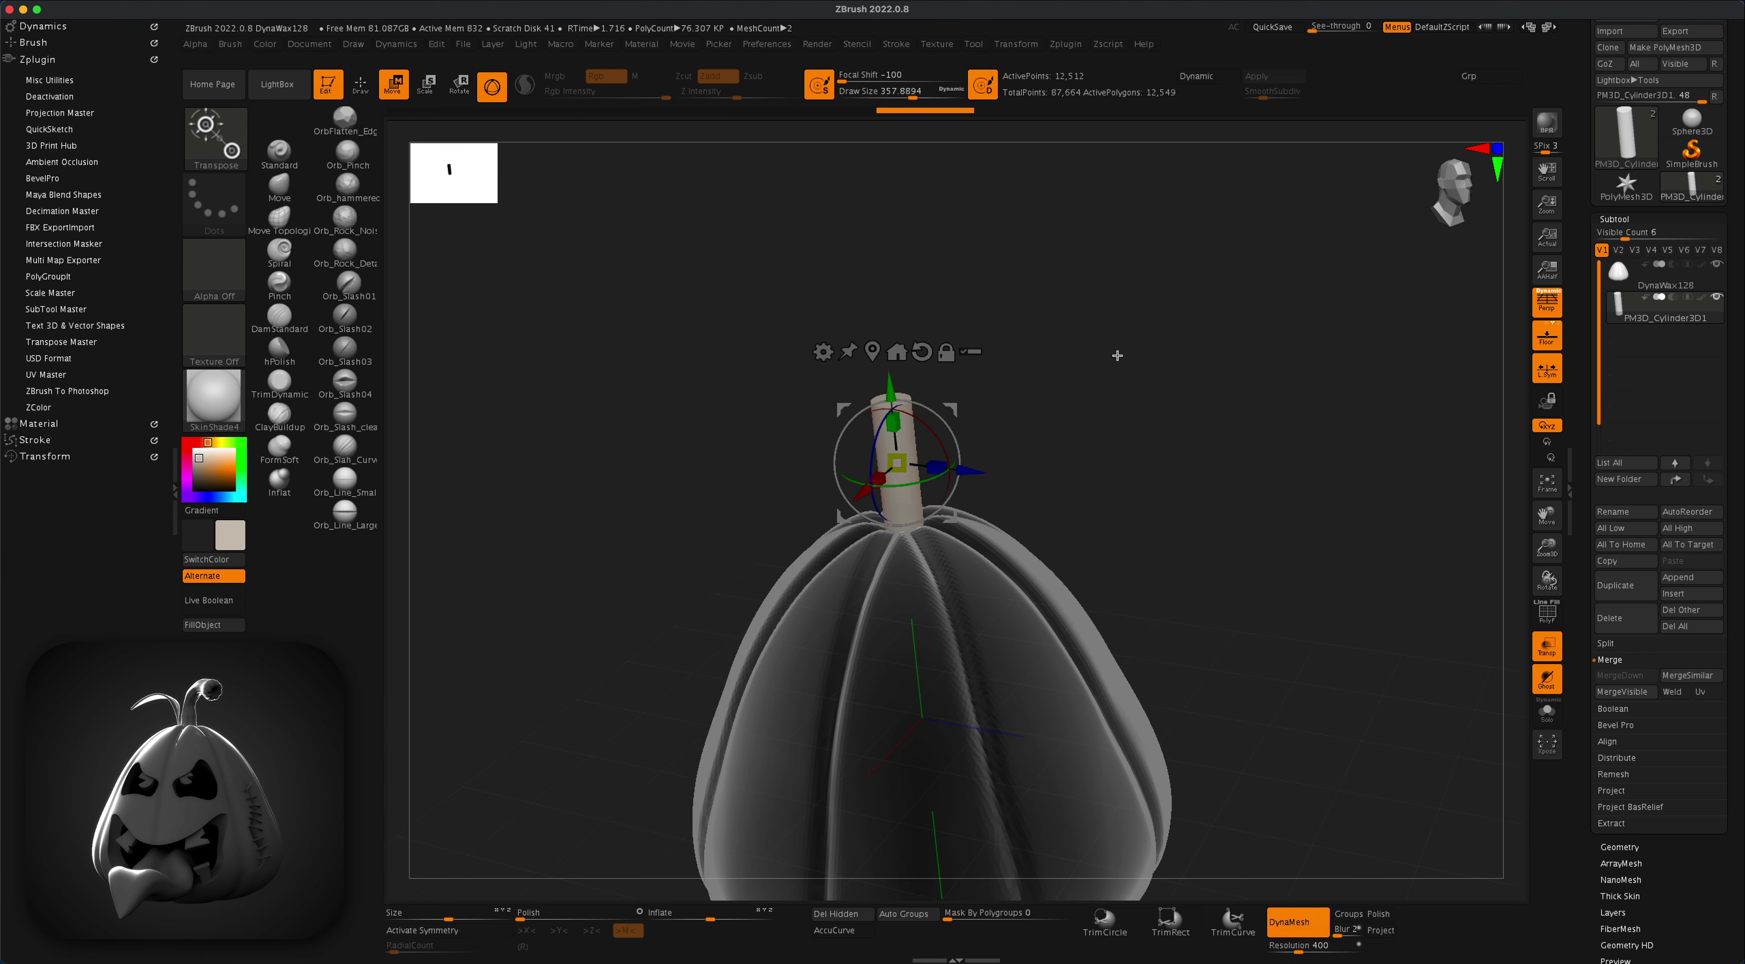
# Step: Return to Draw mode in 3D and choose the Inflat brush for the stem
pyautogui.moveTo(1117, 356)
pyautogui.mouseDown()
pyautogui.moveTo(1134, 378)
pyautogui.moveTo(1128, 338)
pyautogui.moveTo(1121, 379)
pyautogui.mouseUp()
pyautogui.click(337, 86)
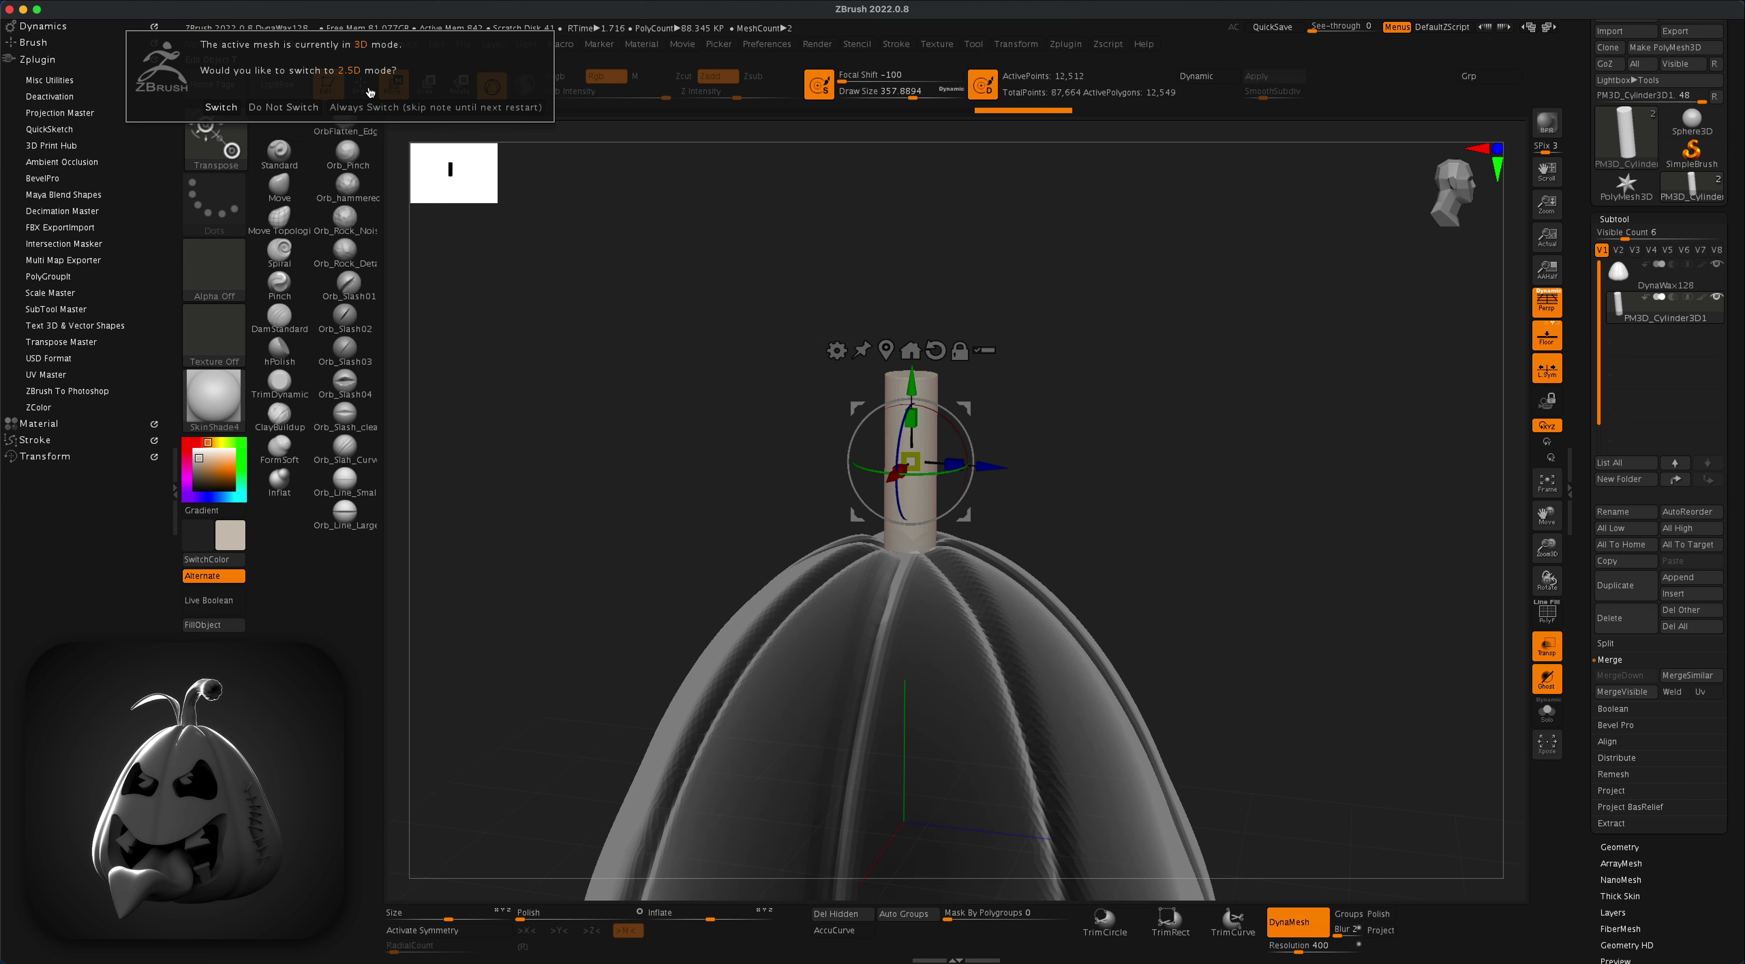
pyautogui.click(271, 107)
pyautogui.click(360, 85)
pyautogui.press('s')
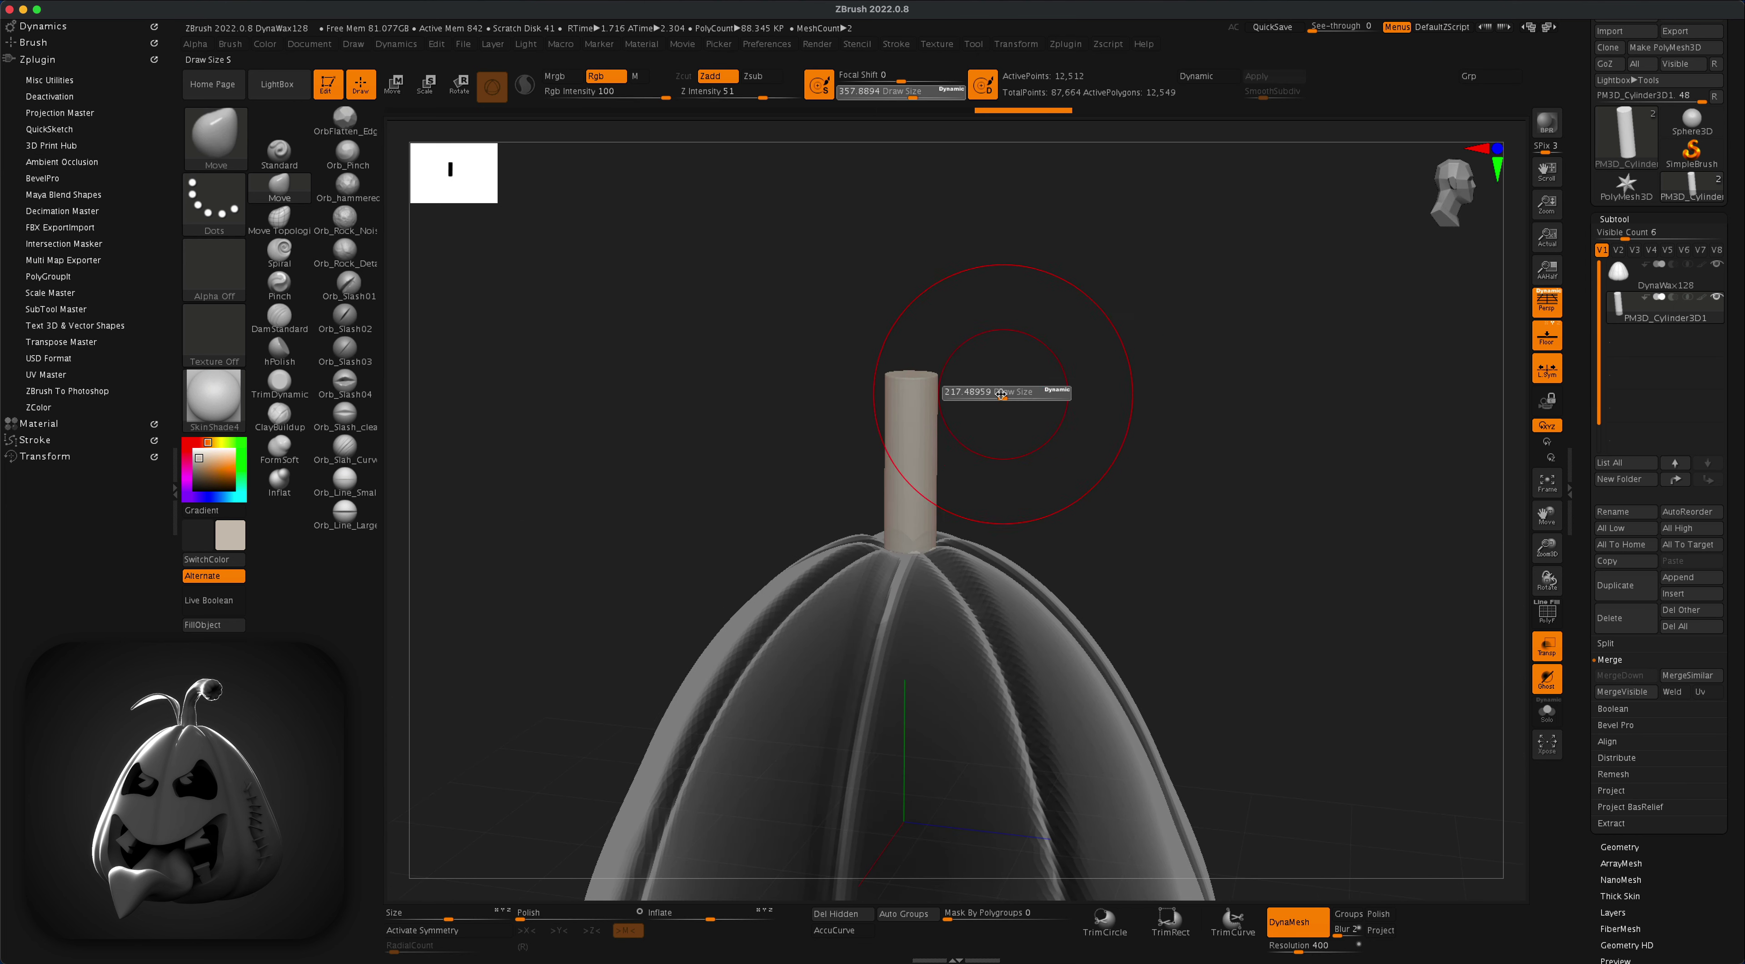
pyautogui.moveTo(1007, 394); pyautogui.dragTo(995, 395)
pyautogui.keyDown('alt'); pyautogui.moveTo(1074, 387); pyautogui.dragTo(1065, 409); pyautogui.keyUp('alt')
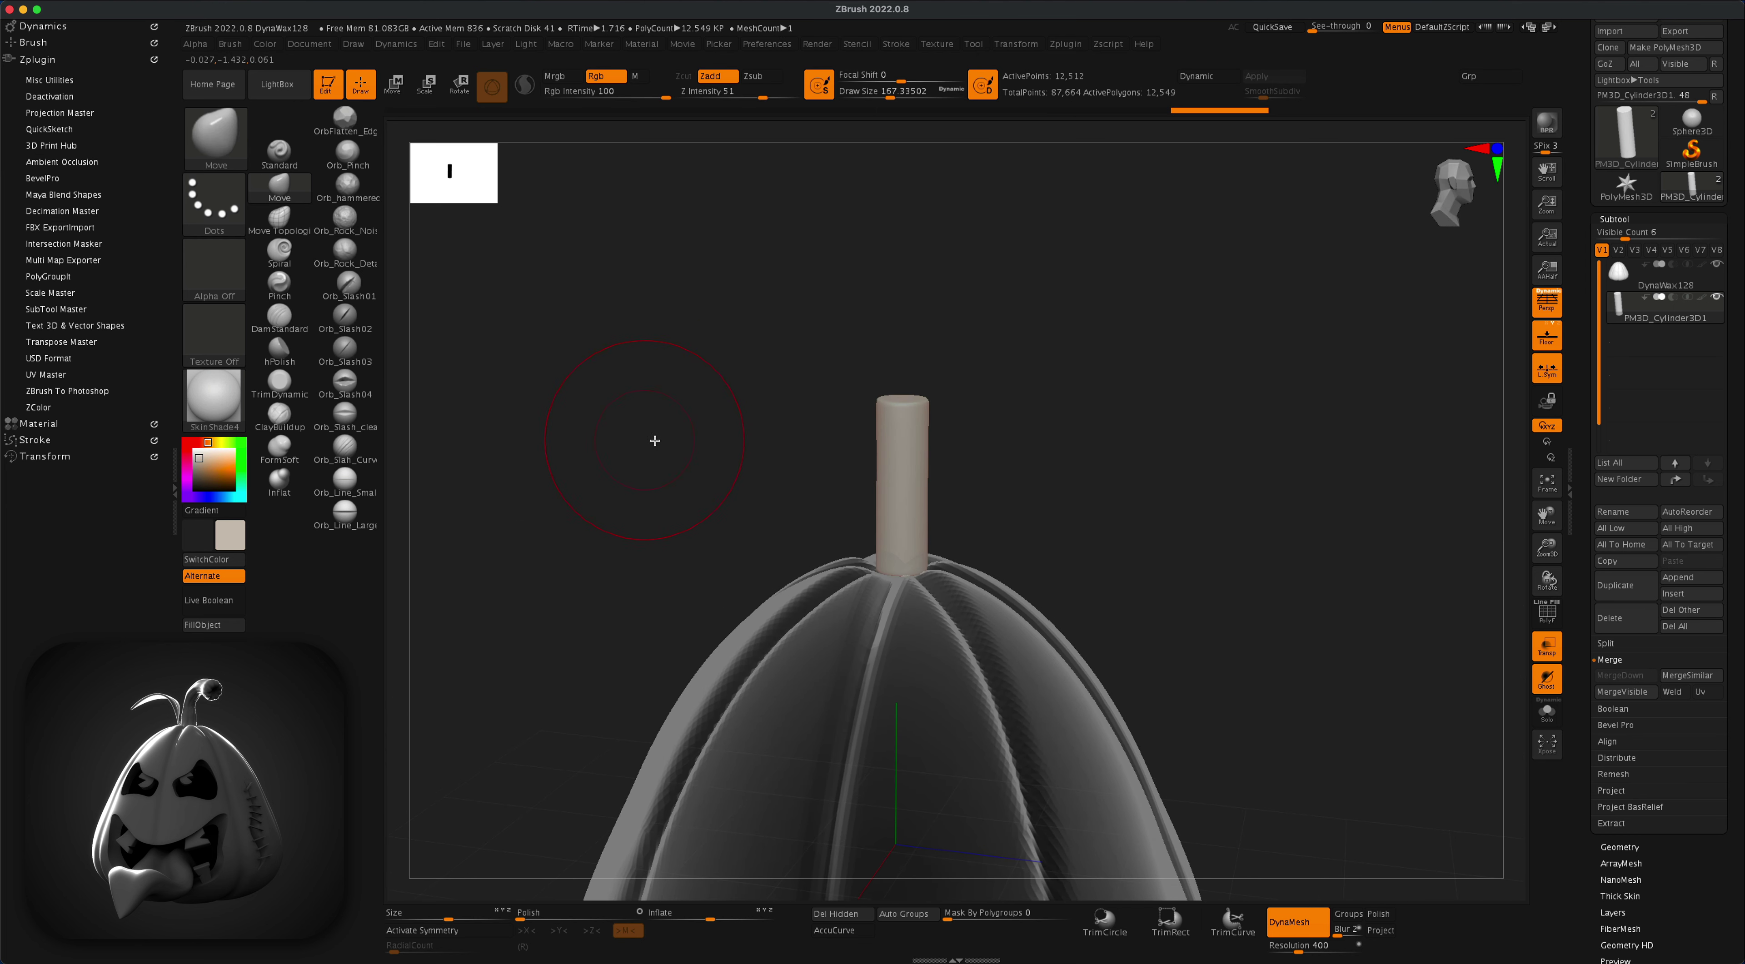
pyautogui.click(280, 479)
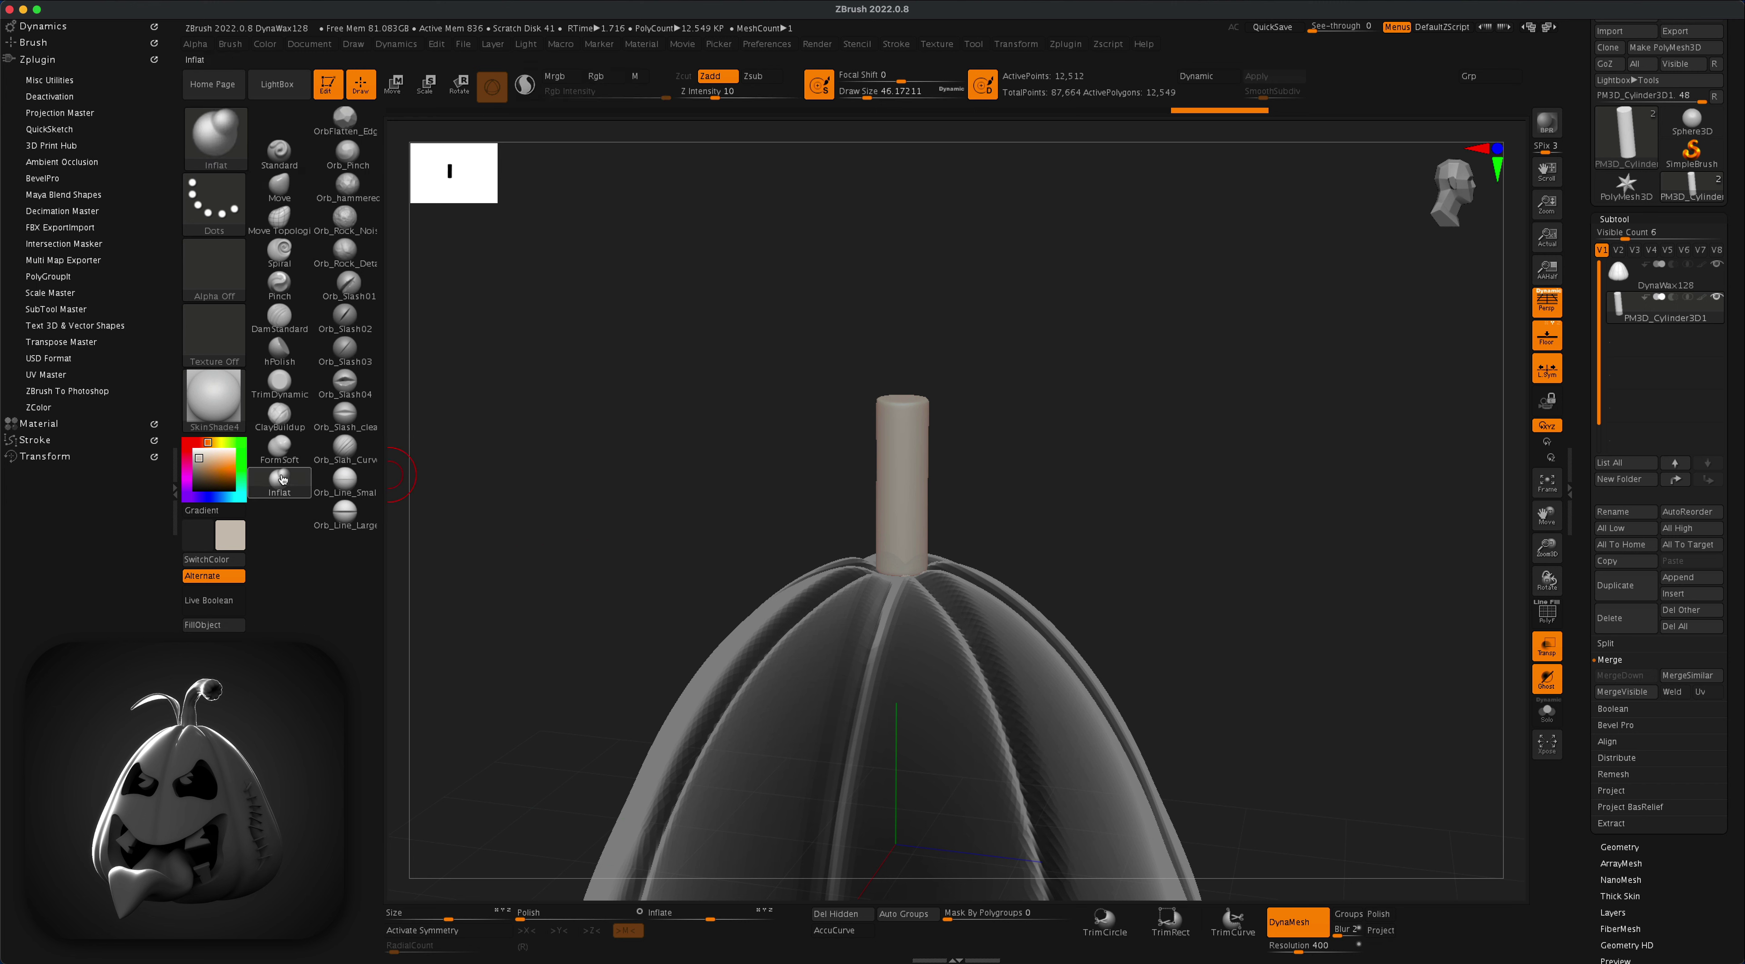
# Step: Activate radial symmetry around the Y axis only for the stem
pyautogui.click(447, 931)
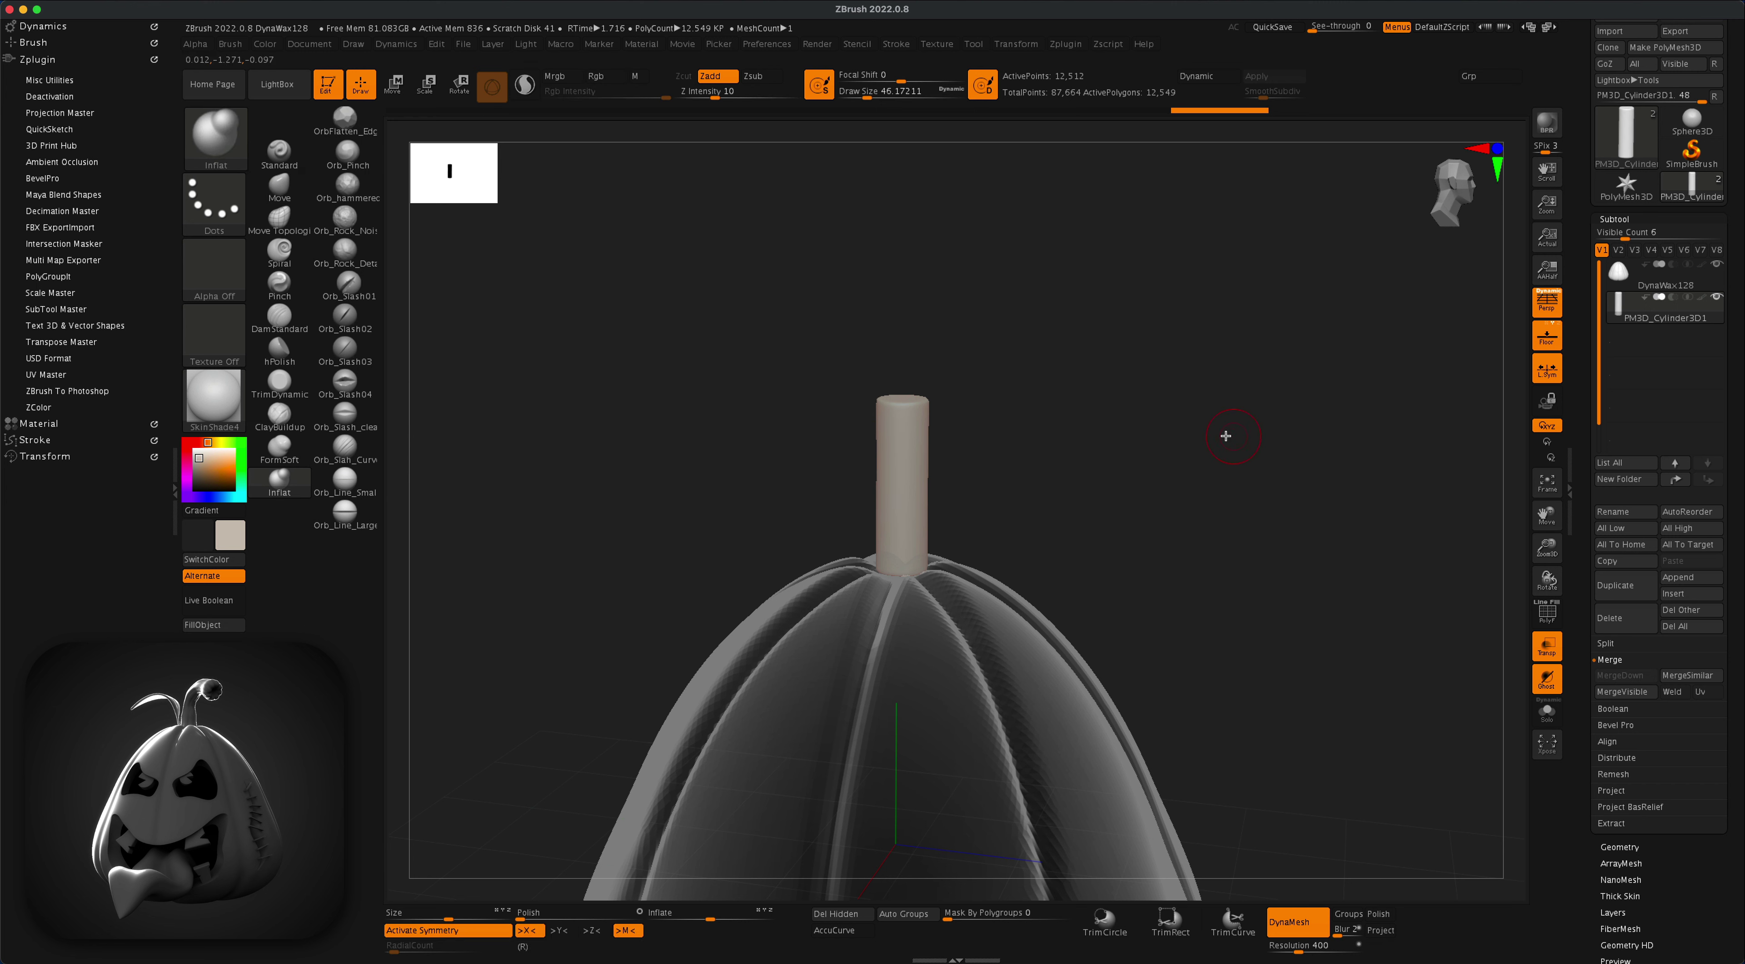
pyautogui.click(535, 947)
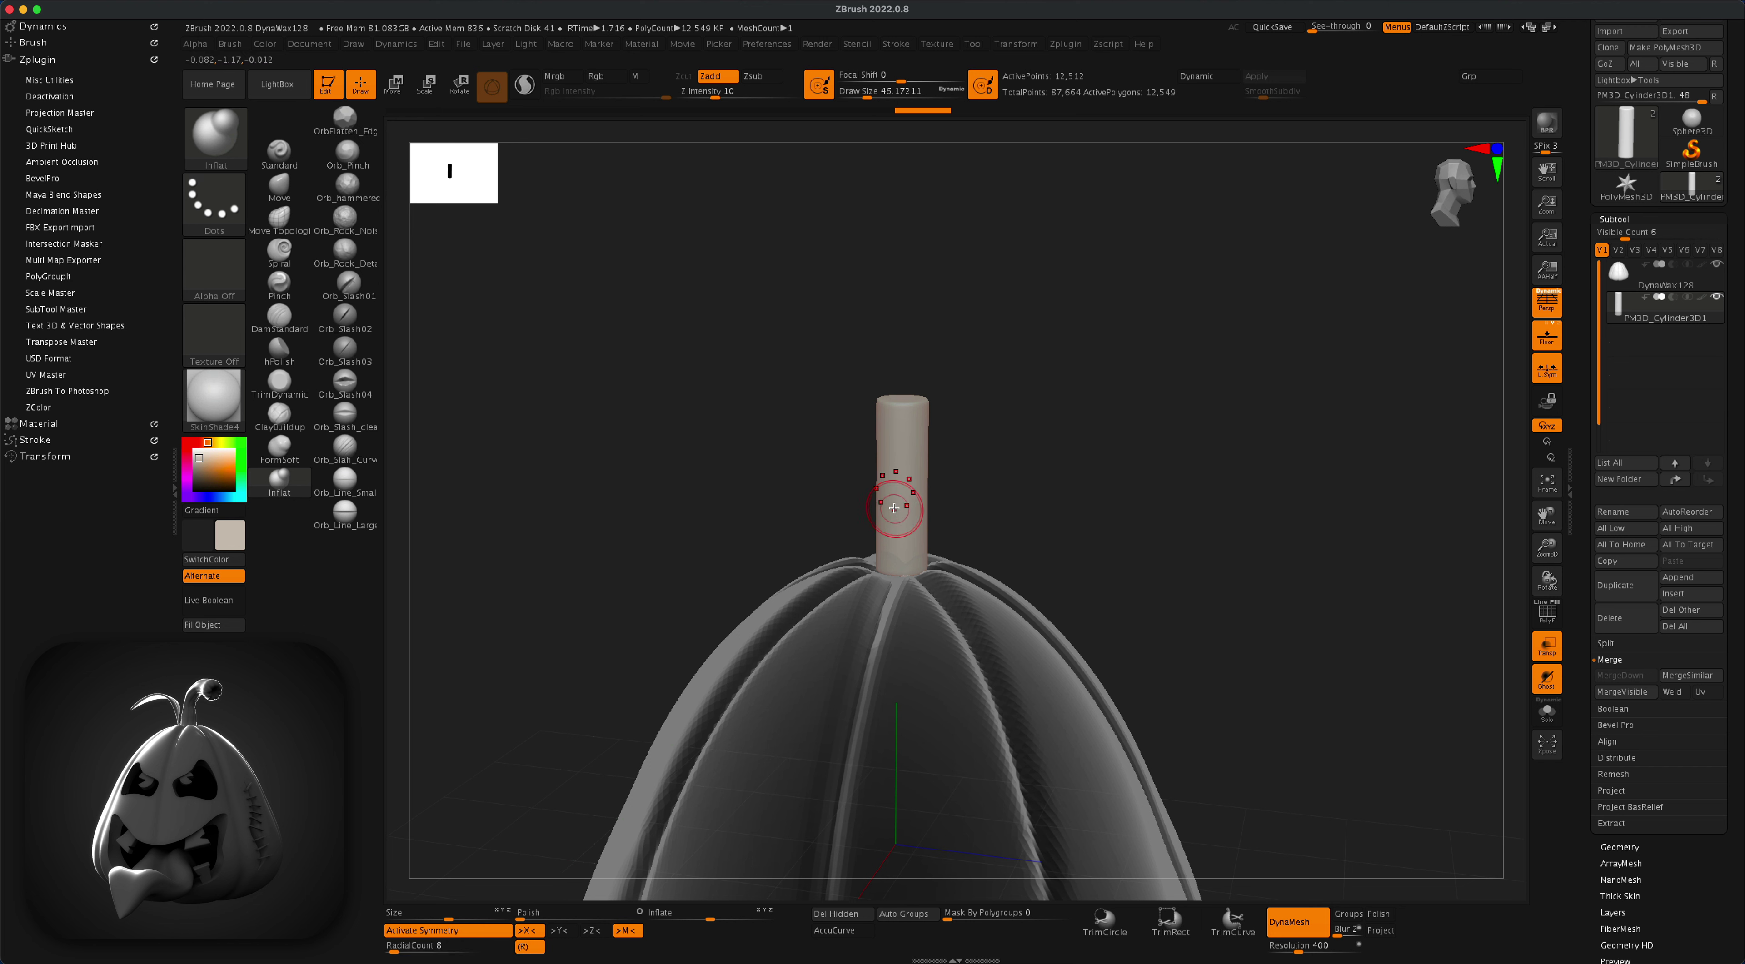
pyautogui.click(529, 931)
pyautogui.click(592, 931)
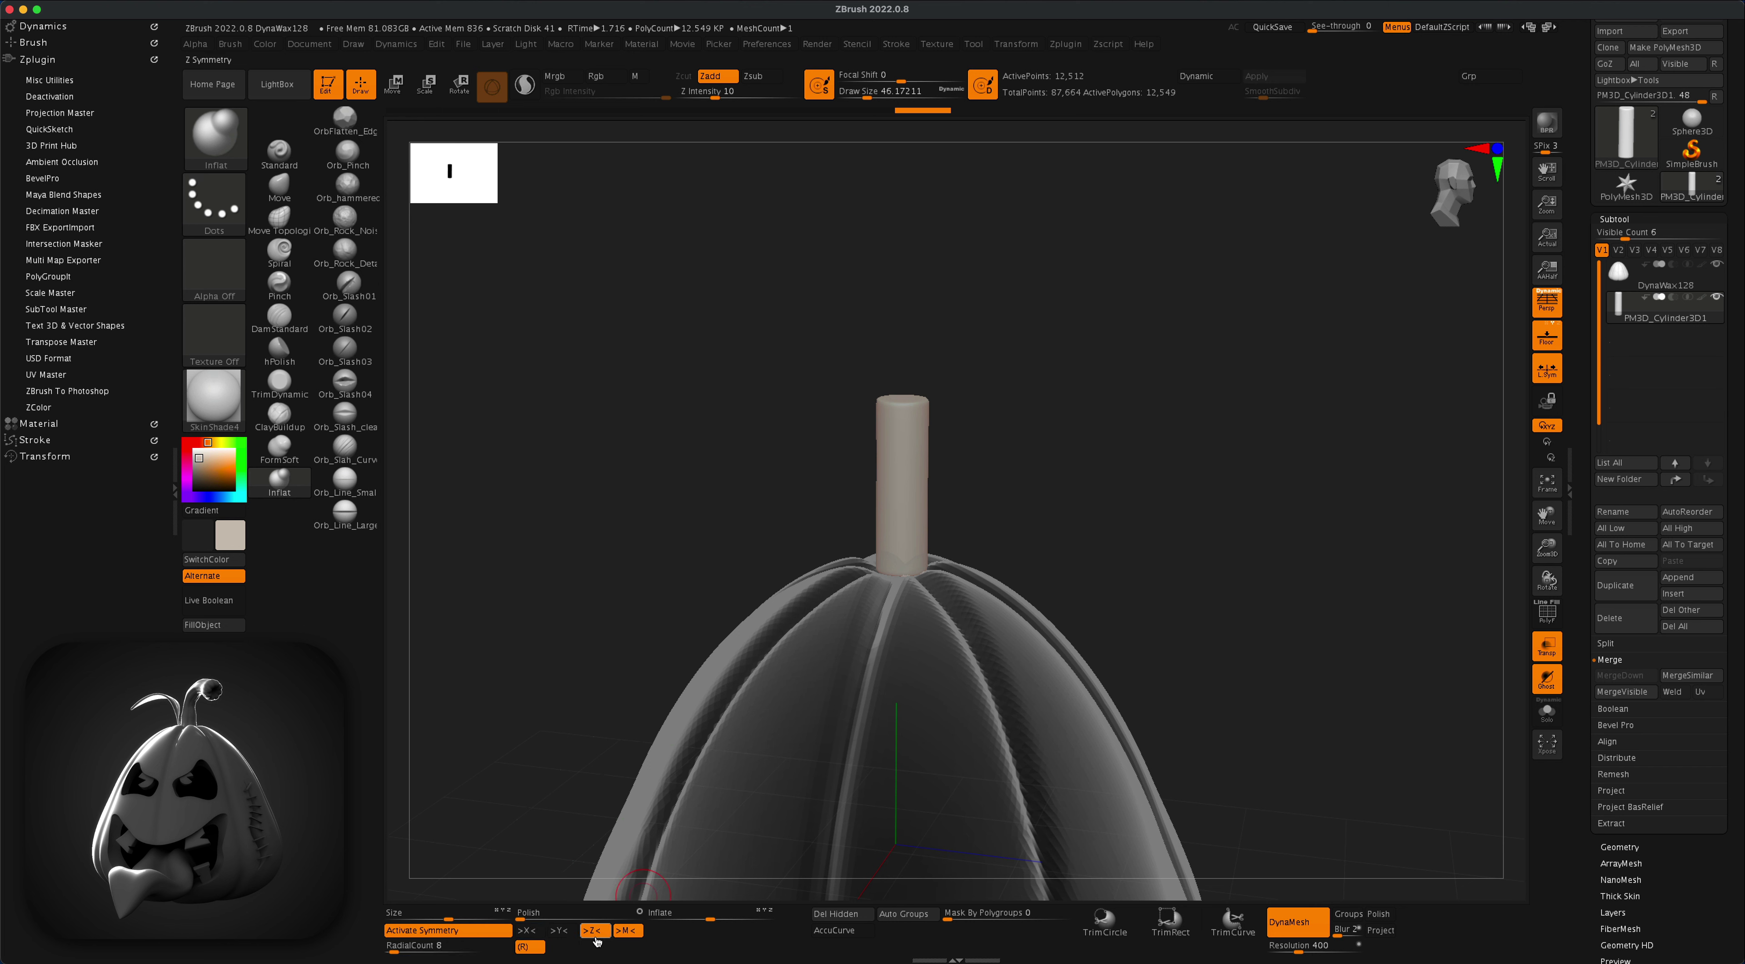
pyautogui.click(593, 931)
pyautogui.click(560, 931)
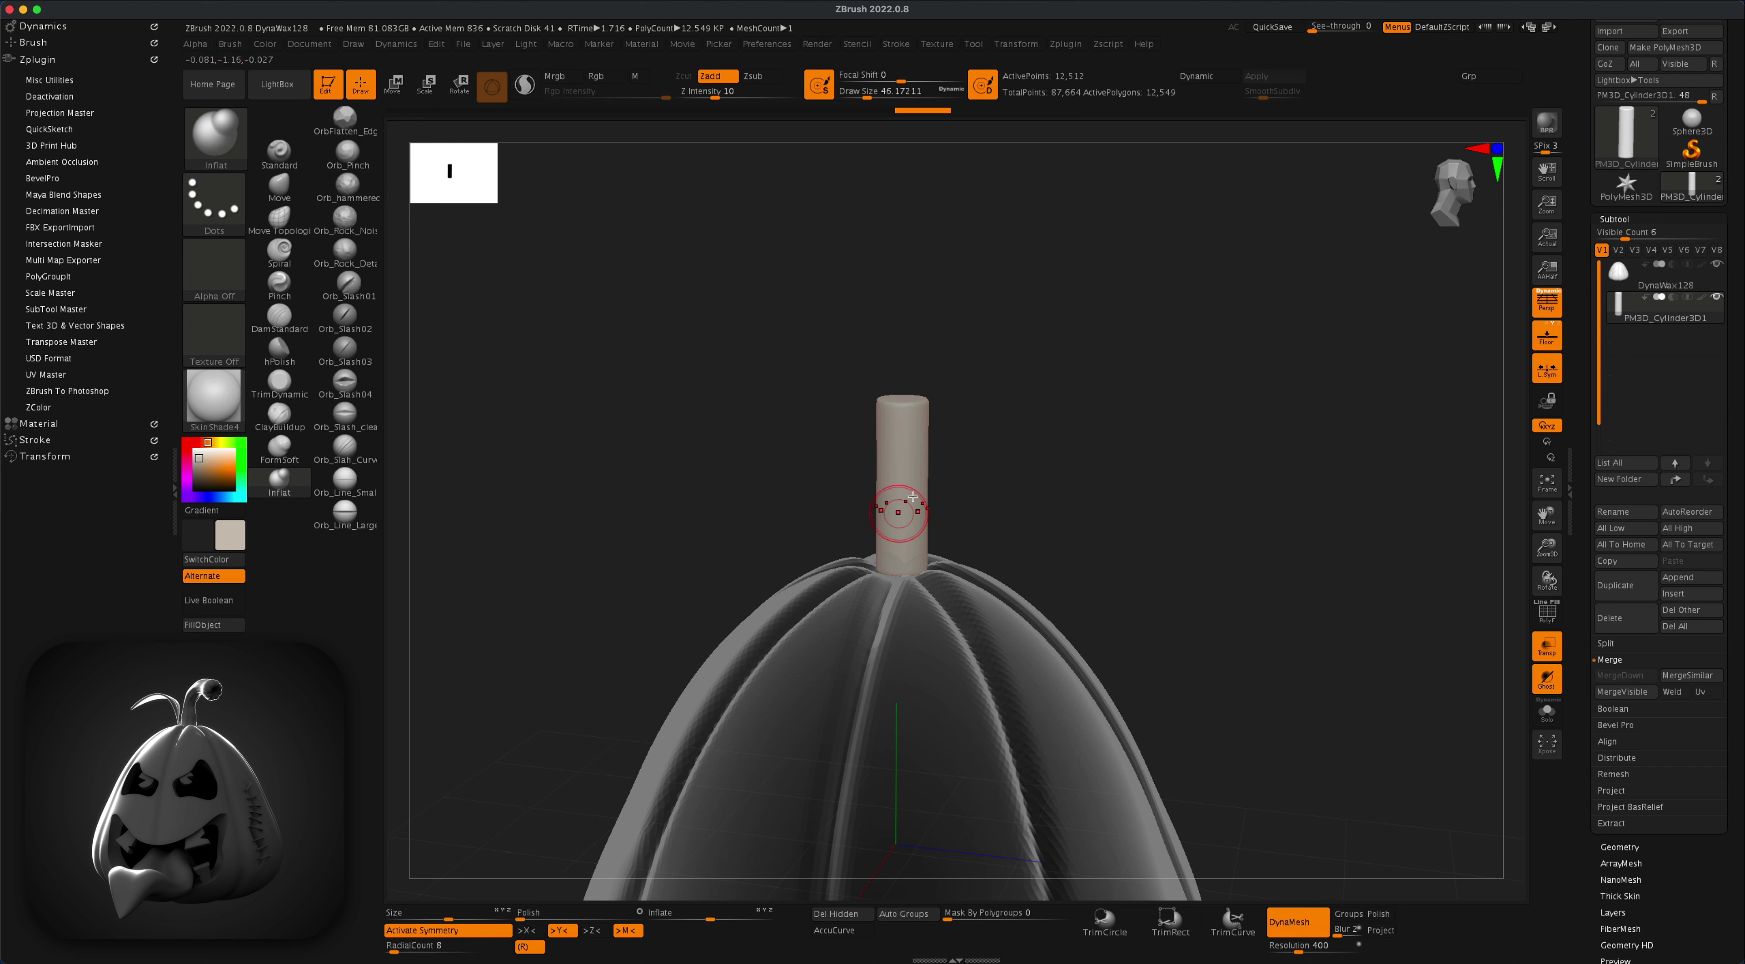
# Step: Sculpt the stem with a narrowed shaft and flared base and tip, and update its DynaMesh
pyautogui.press('shift')
pyautogui.keyDown('shift'); pyautogui.moveTo(907, 502); pyautogui.dragTo(910, 542); pyautogui.keyUp('shift')
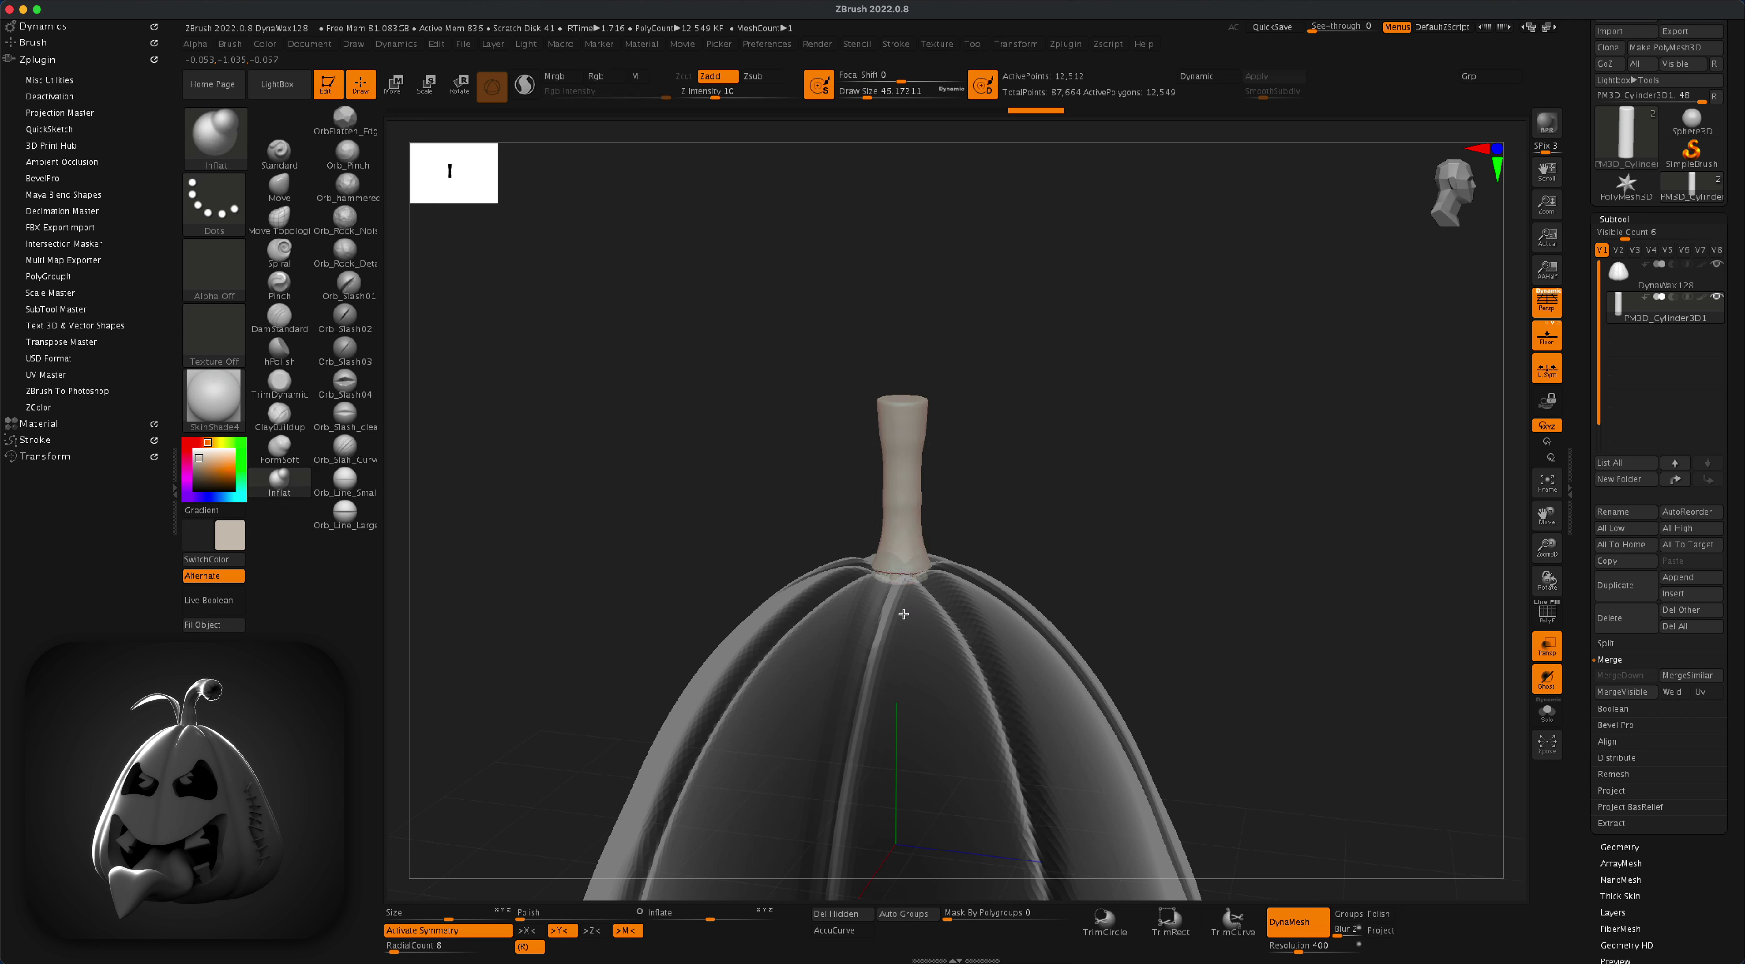
pyautogui.moveTo(903, 615); pyautogui.dragTo(904, 588)
pyautogui.moveTo(903, 423); pyautogui.dragTo(904, 410)
pyautogui.moveTo(904, 441)
pyautogui.mouseDown()
pyautogui.moveTo(904, 539)
pyautogui.moveTo(999, 484)
pyautogui.moveTo(928, 467)
pyautogui.mouseUp()
pyautogui.moveTo(1051, 339); pyautogui.dragTo(1120, 406)
pyautogui.keyDown('ctrl'); pyautogui.moveTo(1216, 572); pyautogui.dragTo(1129, 425); pyautogui.keyUp('ctrl')
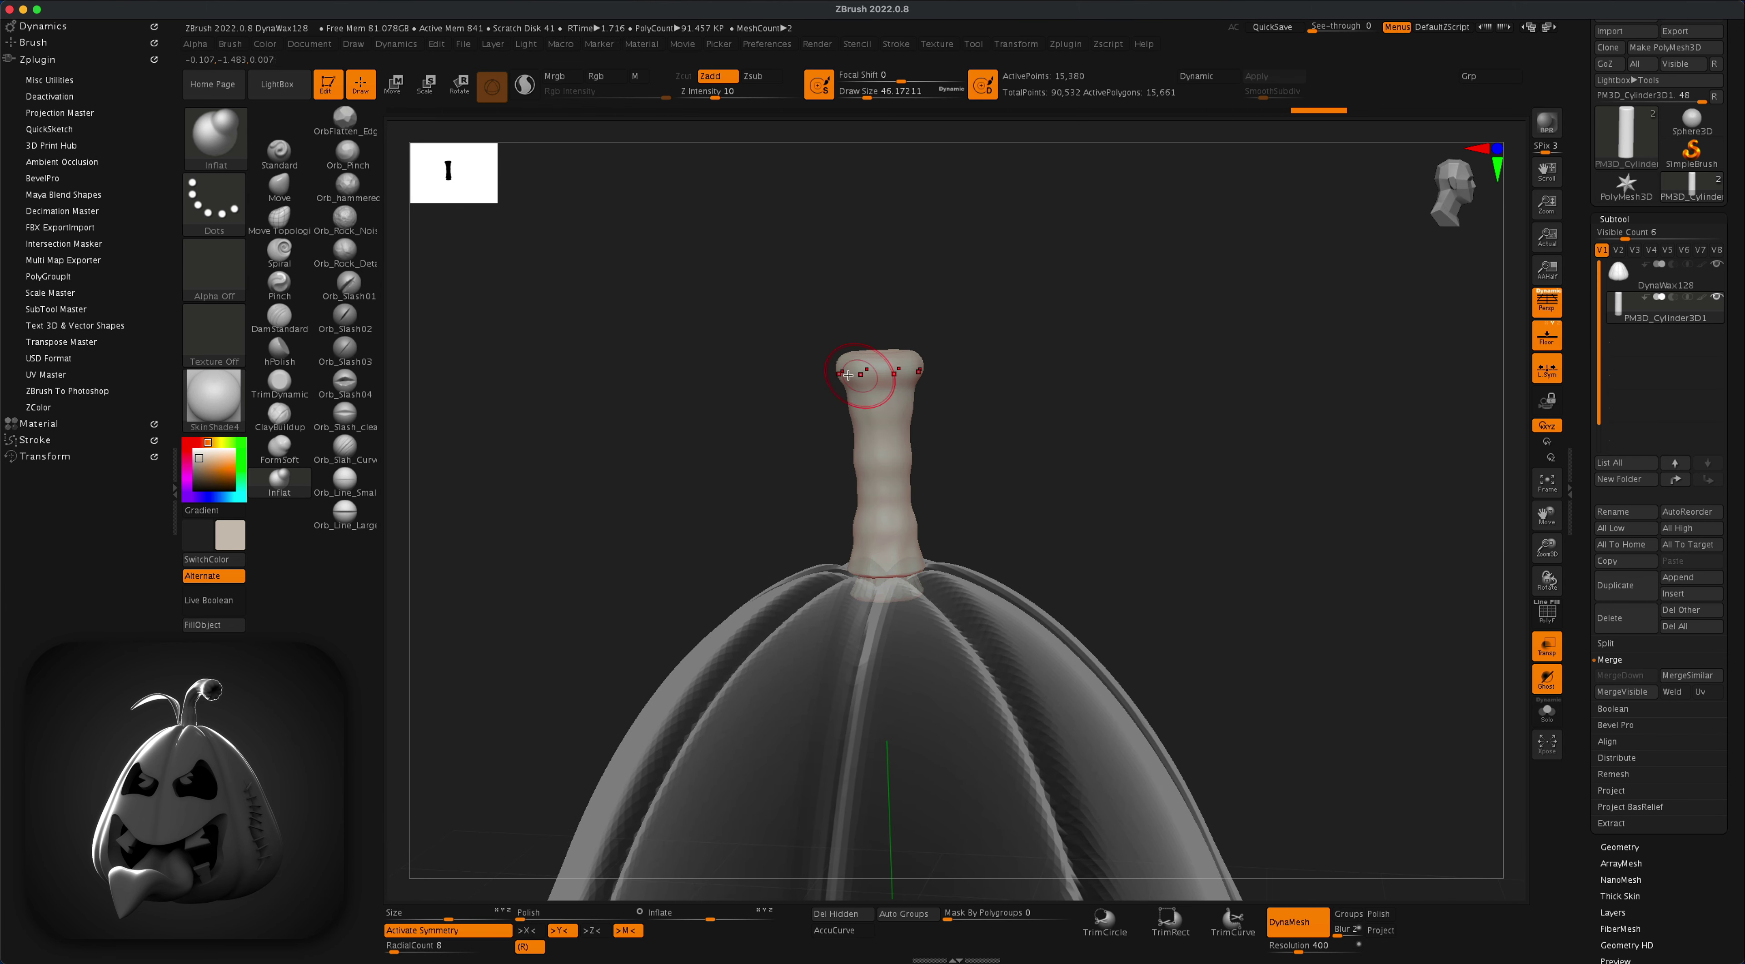
# Step: Carve radially symmetric lengthwise grooves into the stem with the DamStandard brush and update its DynaMesh
pyautogui.click(288, 317)
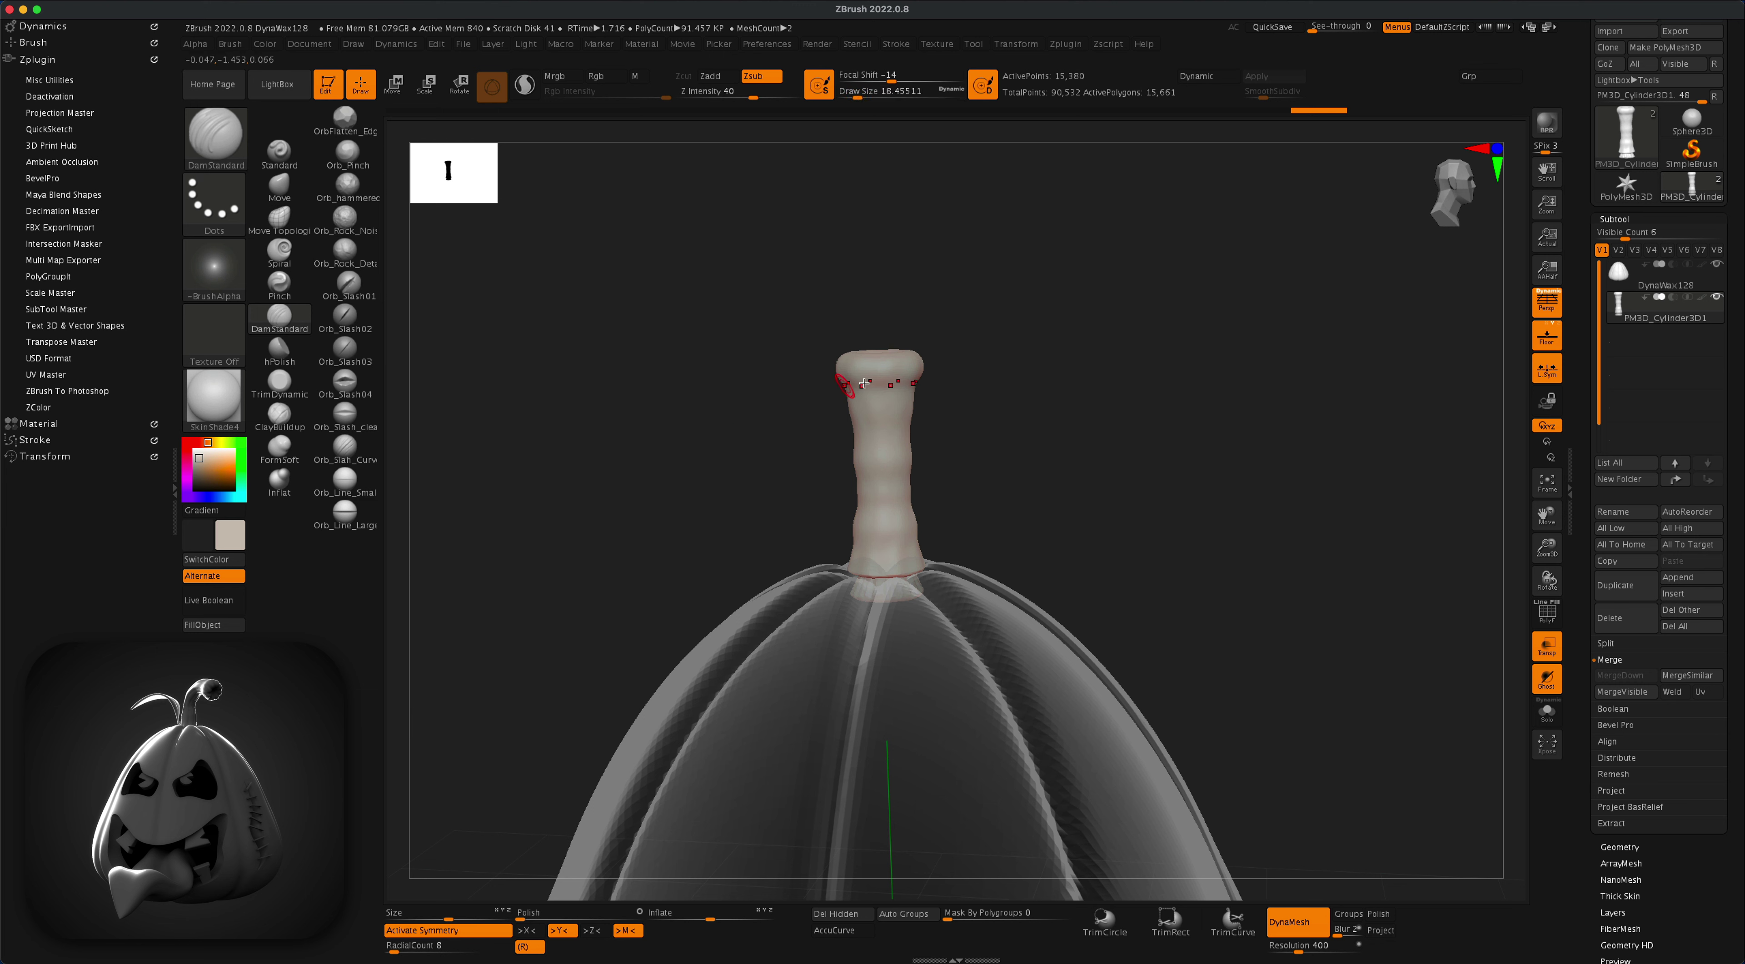
pyautogui.moveTo(921, 314); pyautogui.dragTo(898, 410)
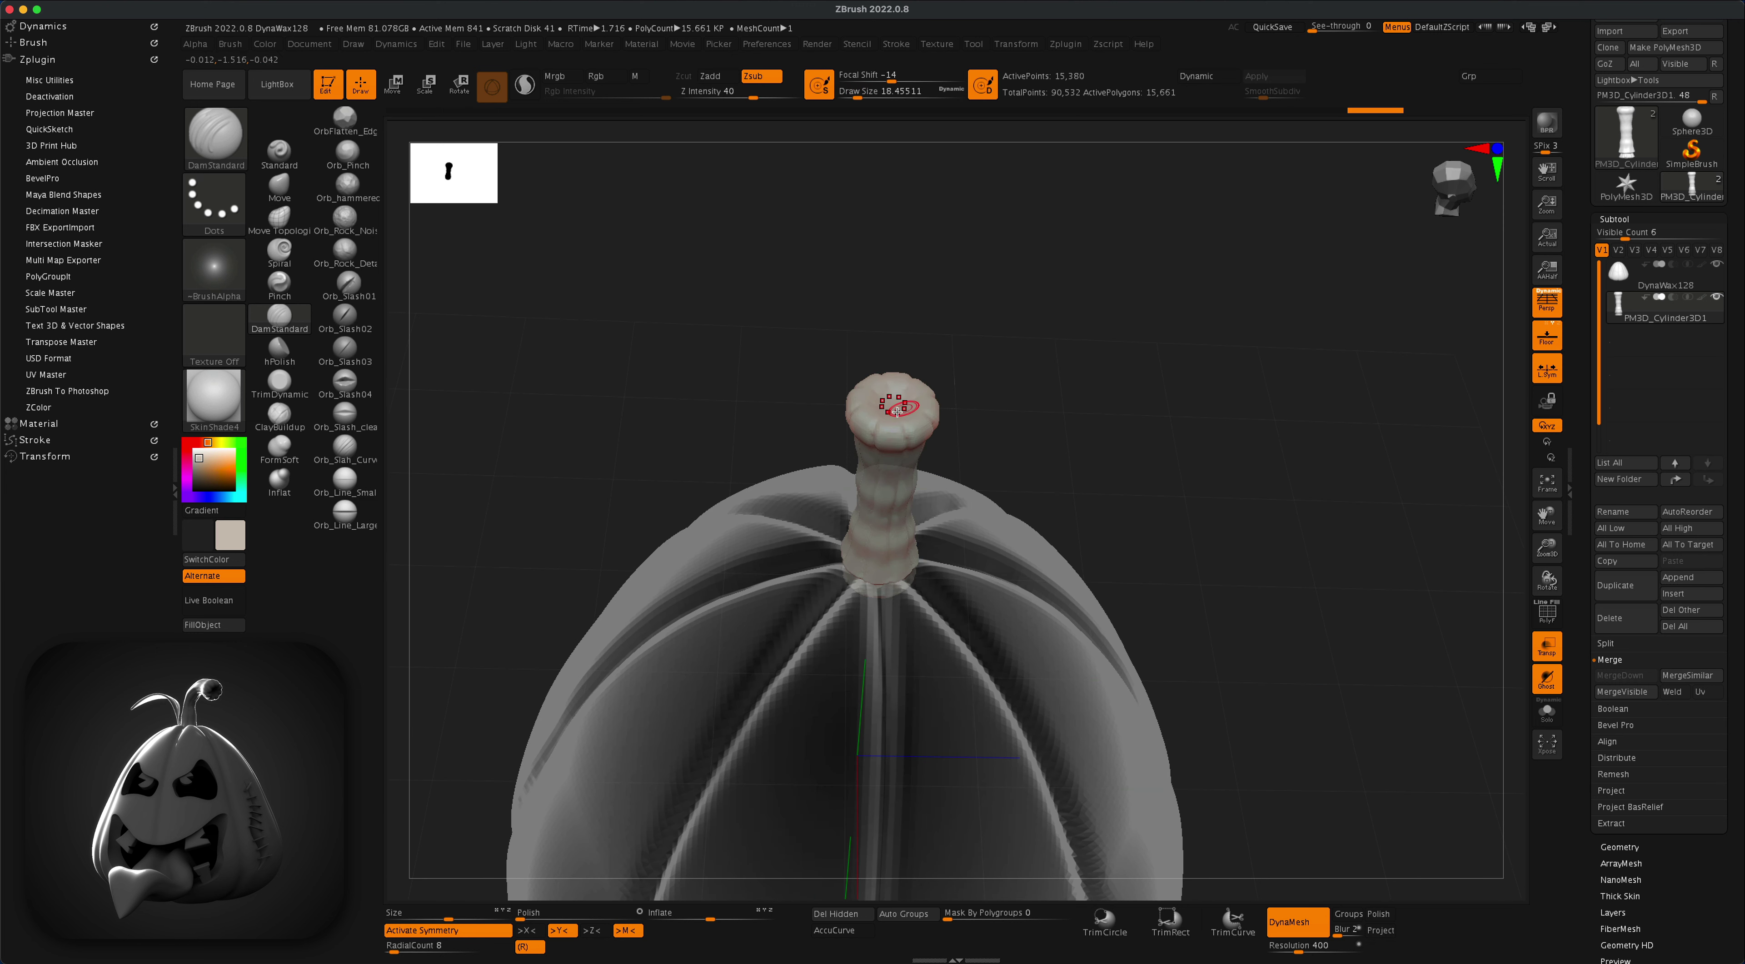
pyautogui.hotkey('ctrl', 'z')
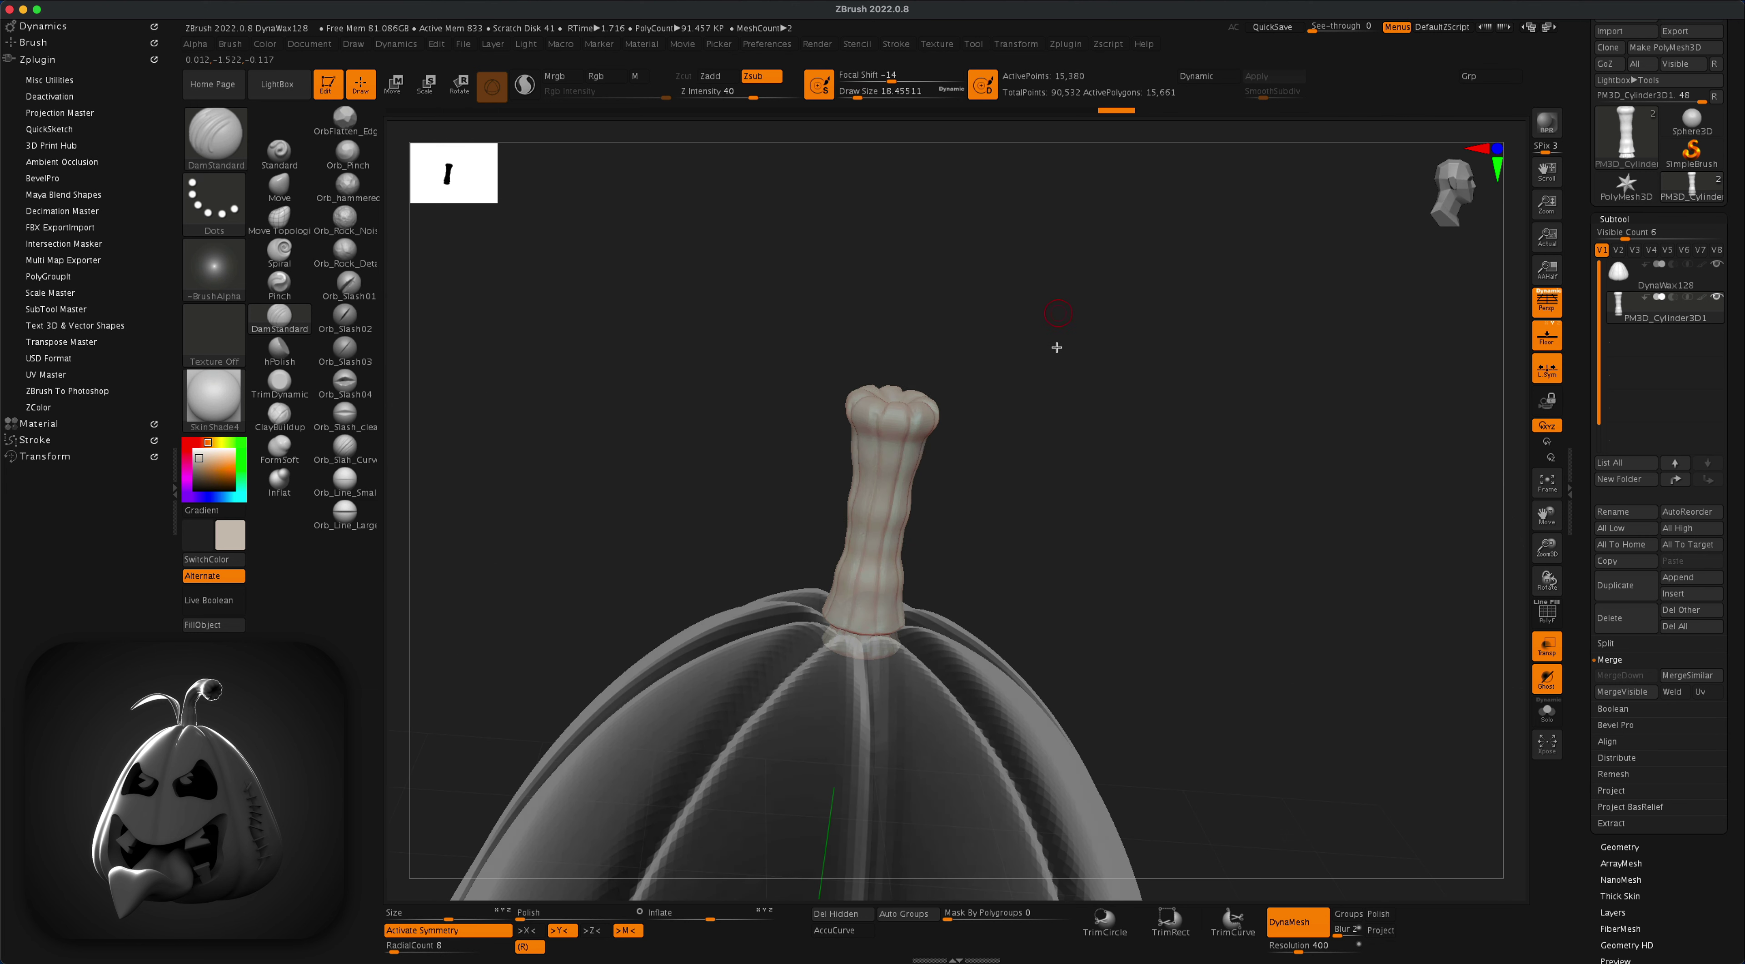
pyautogui.keyDown('shift'); pyautogui.moveTo(850, 523); pyautogui.dragTo(897, 543); pyautogui.keyUp('shift')
pyautogui.moveTo(1043, 483); pyautogui.dragTo(1057, 339)
pyautogui.keyDown('ctrl'); pyautogui.moveTo(515, 217); pyautogui.dragTo(565, 253); pyautogui.keyUp('ctrl')
# Step: Turn off symmetry and add a Bend Curve deformer to the stem
pyautogui.press('x')
pyautogui.press('w')
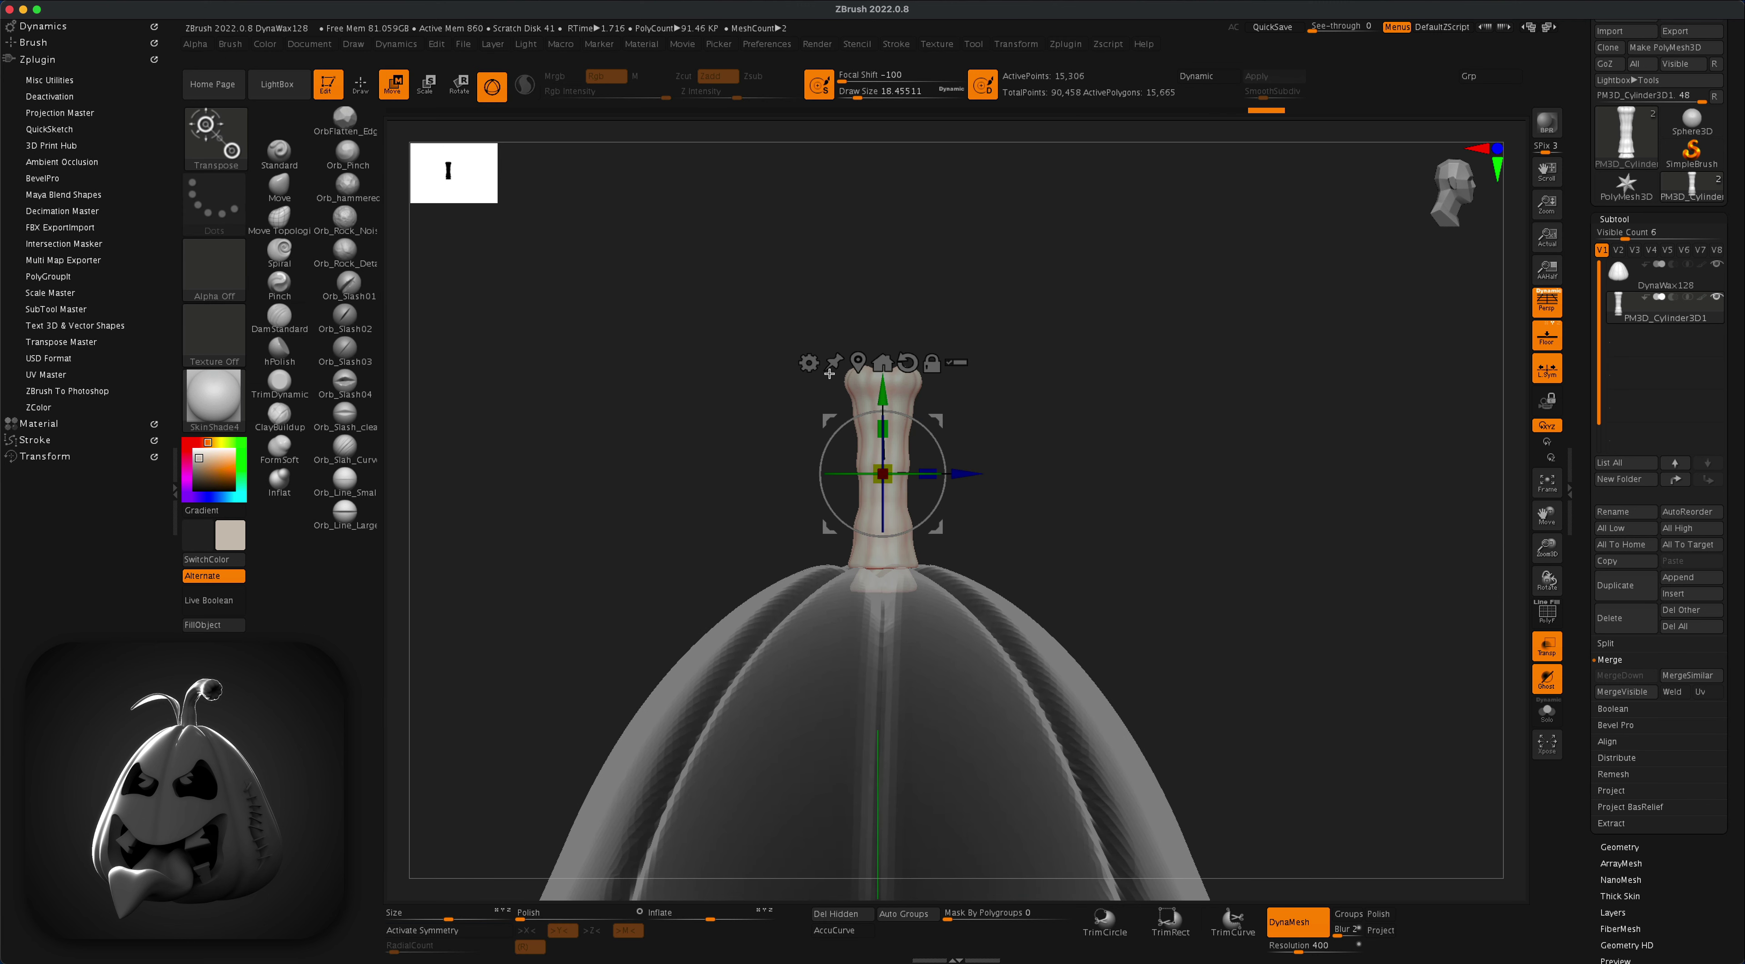
pyautogui.click(809, 362)
pyautogui.click(947, 411)
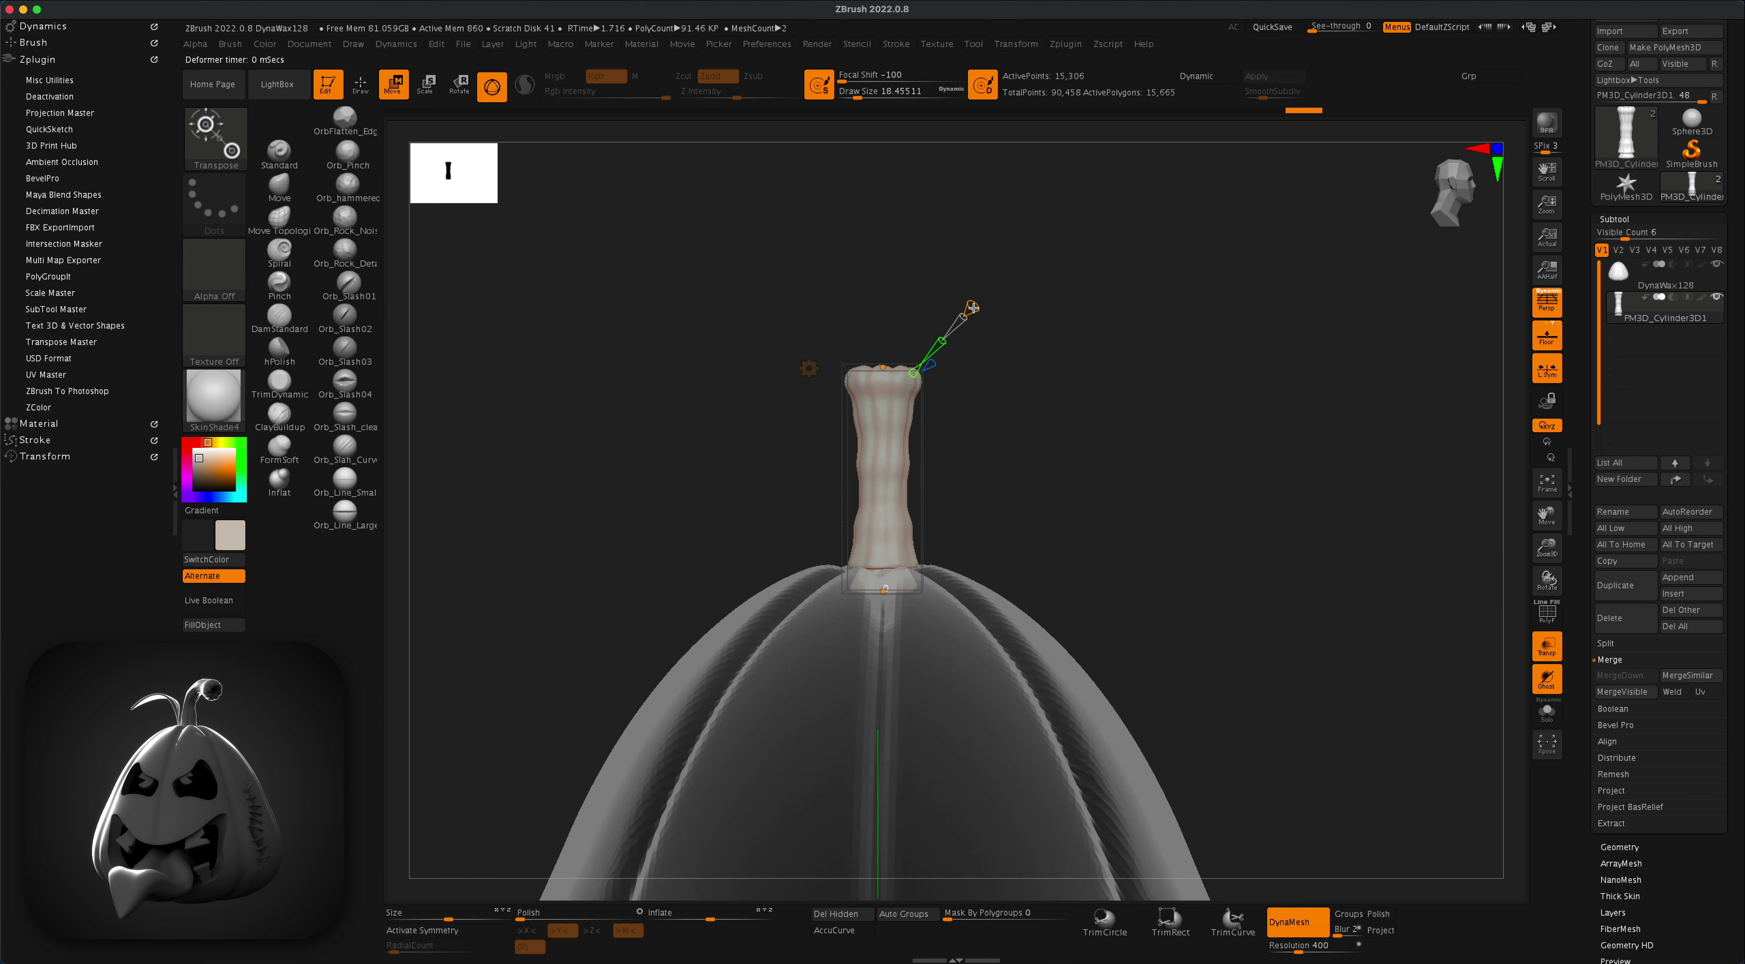
# Step: Bend the upper stem sideways into a hook and accept the deformation, with Ghost transparency turned off
pyautogui.moveTo(880, 366); pyautogui.dragTo(1011, 419)
pyautogui.moveTo(885, 421); pyautogui.dragTo(934, 409)
pyautogui.moveTo(894, 469); pyautogui.dragTo(904, 514)
pyautogui.moveTo(882, 591); pyautogui.dragTo(875, 597)
pyautogui.moveTo(896, 520); pyautogui.dragTo(873, 530)
pyautogui.moveTo(864, 463); pyautogui.dragTo(864, 457)
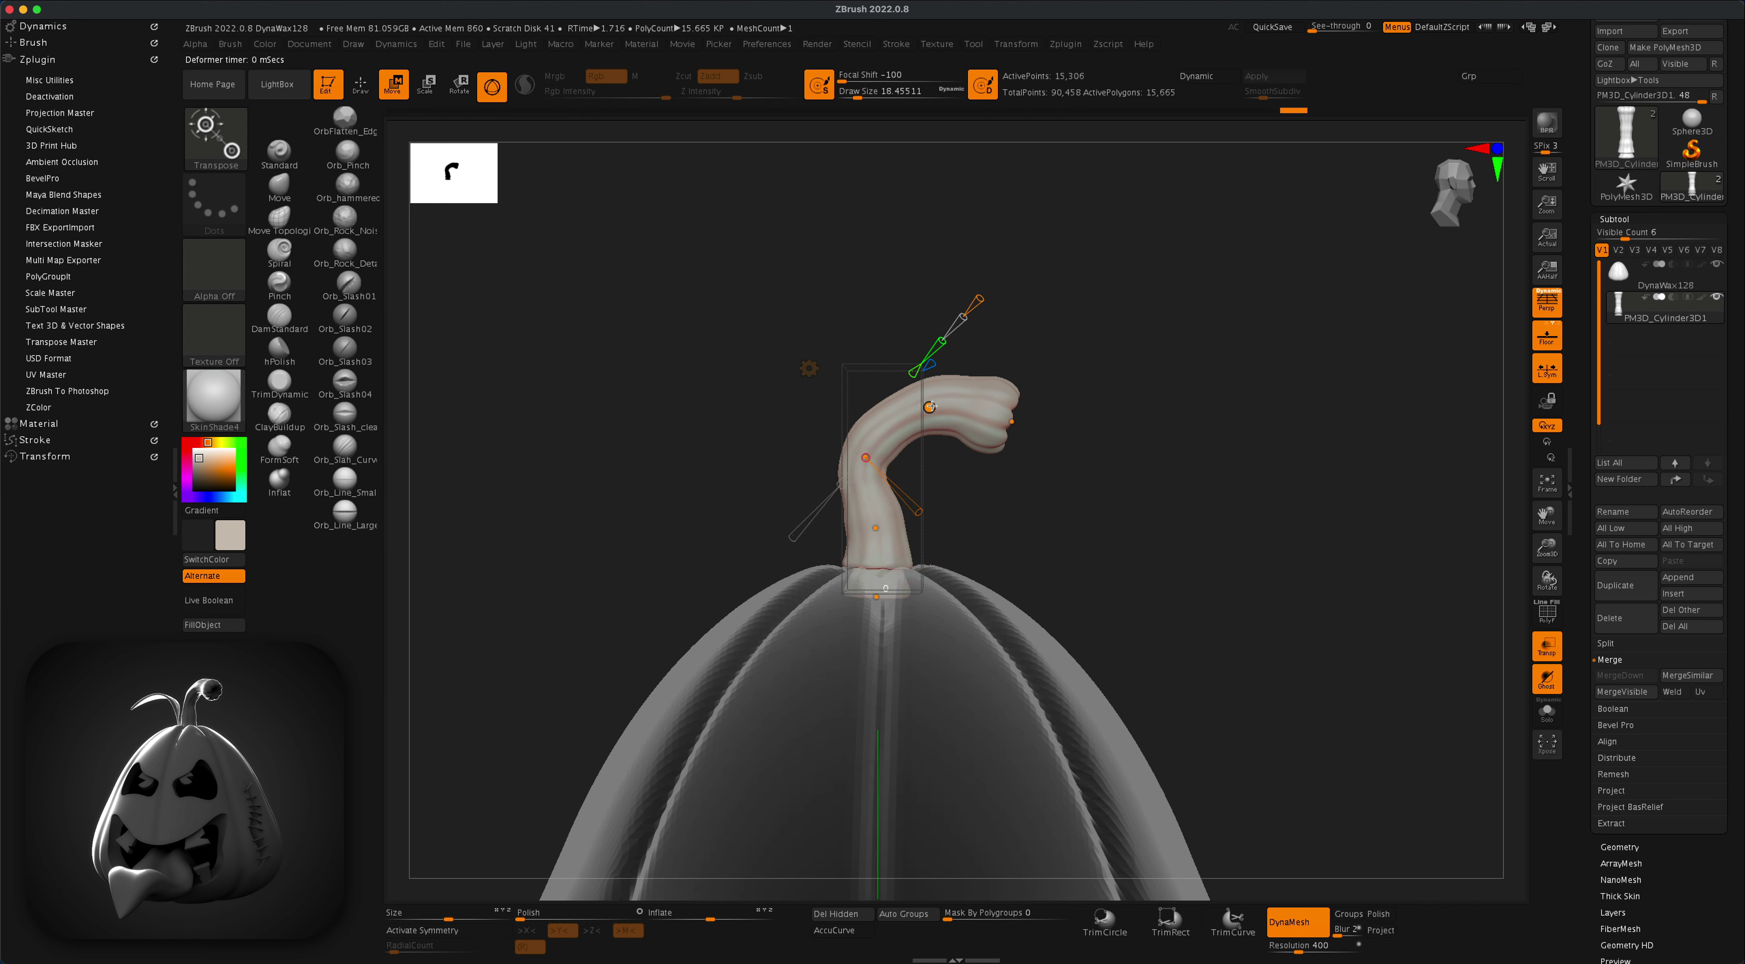
pyautogui.moveTo(929, 408); pyautogui.dragTo(1014, 424)
pyautogui.click(810, 367)
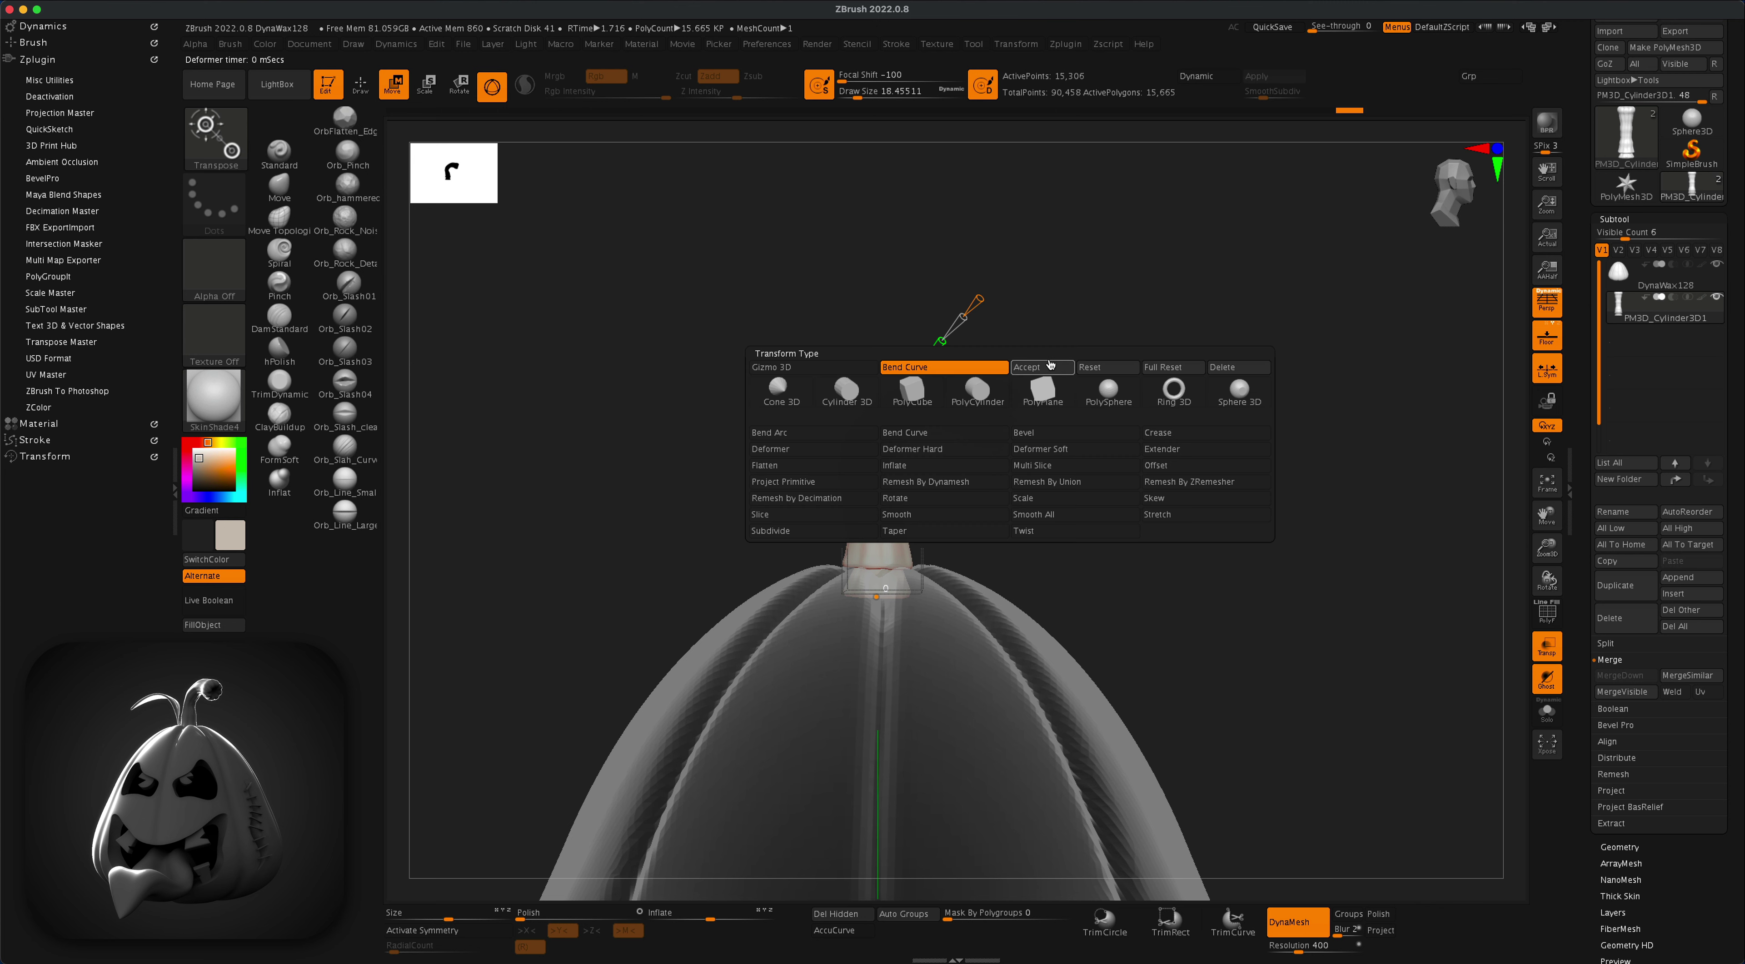
pyautogui.click(1107, 377)
pyautogui.click(1546, 679)
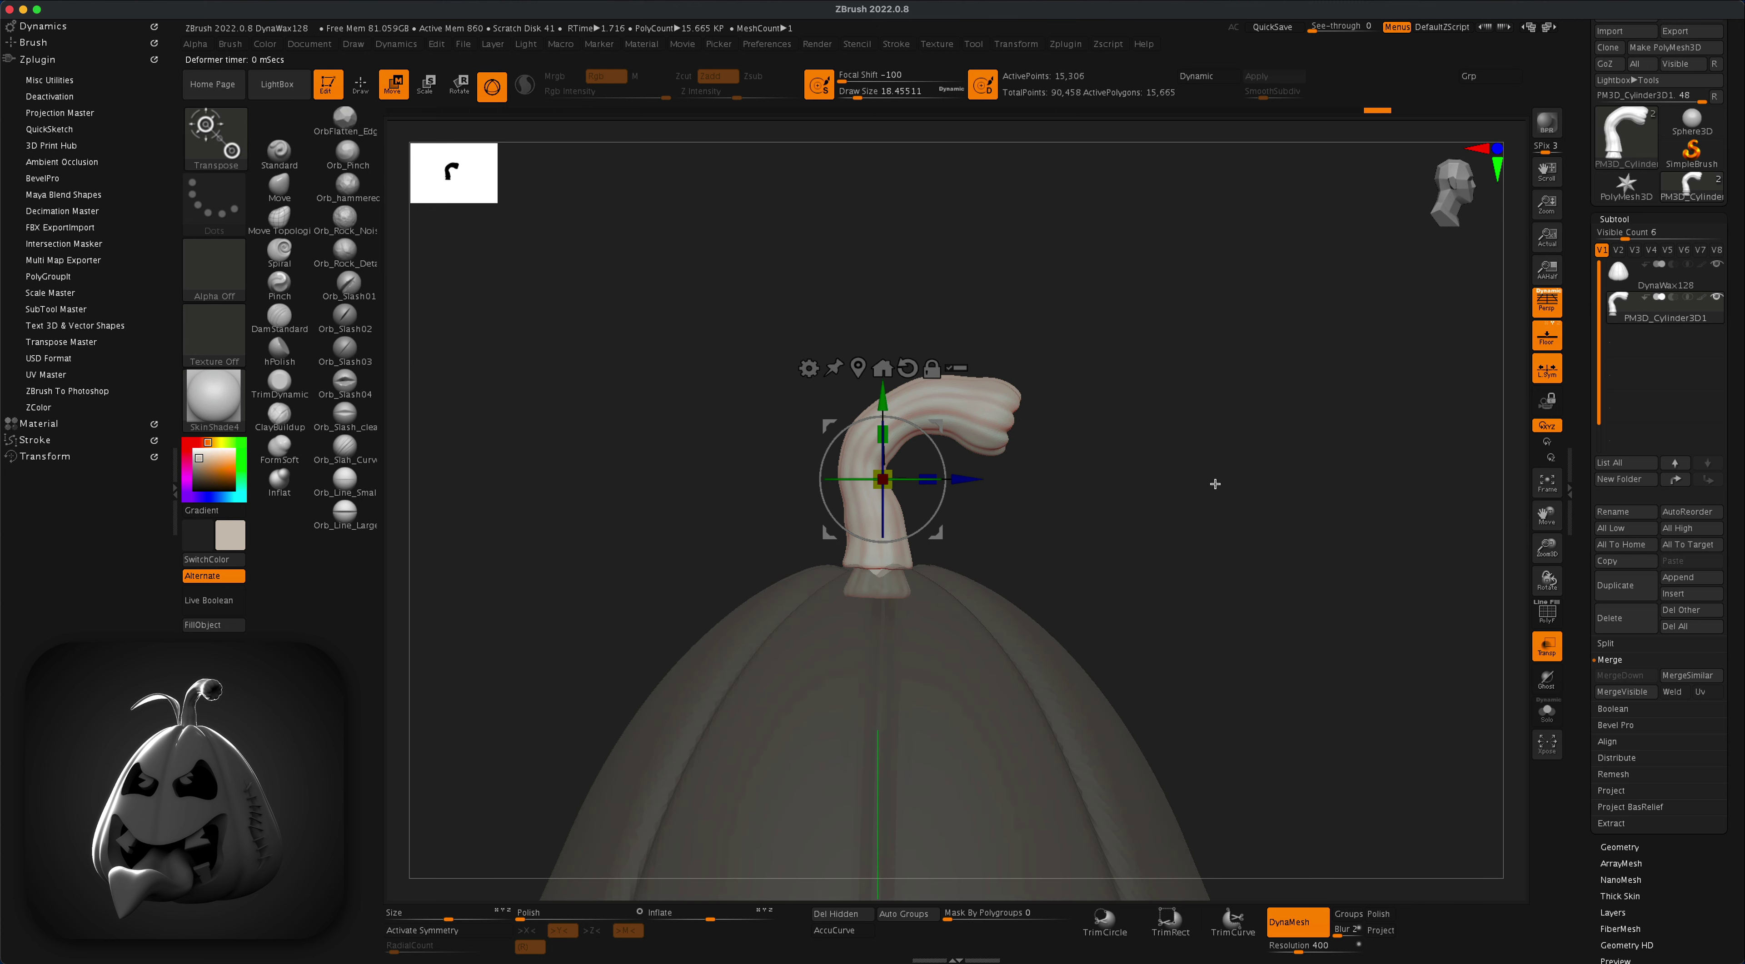
# Step: Turn off transparency and reshape the bent stem's base and curve with the Move brush, leaving symmetry off
pyautogui.click(361, 87)
pyautogui.click(1533, 654)
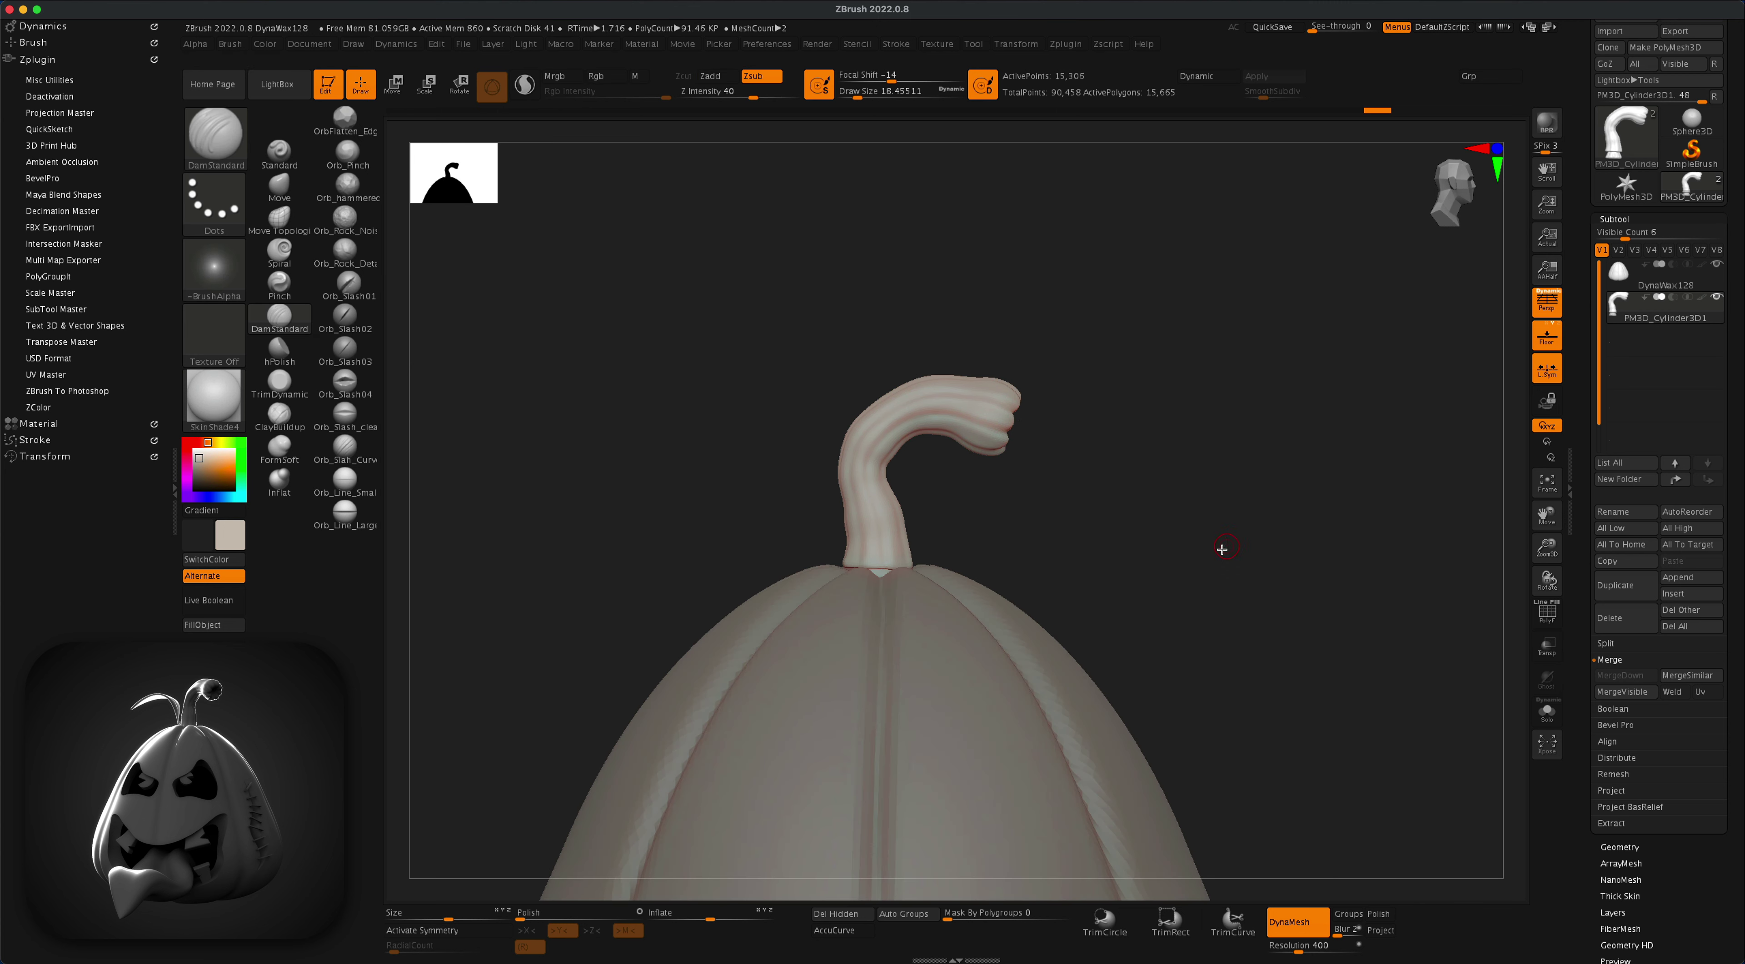
pyautogui.click(279, 186)
pyautogui.press('s')
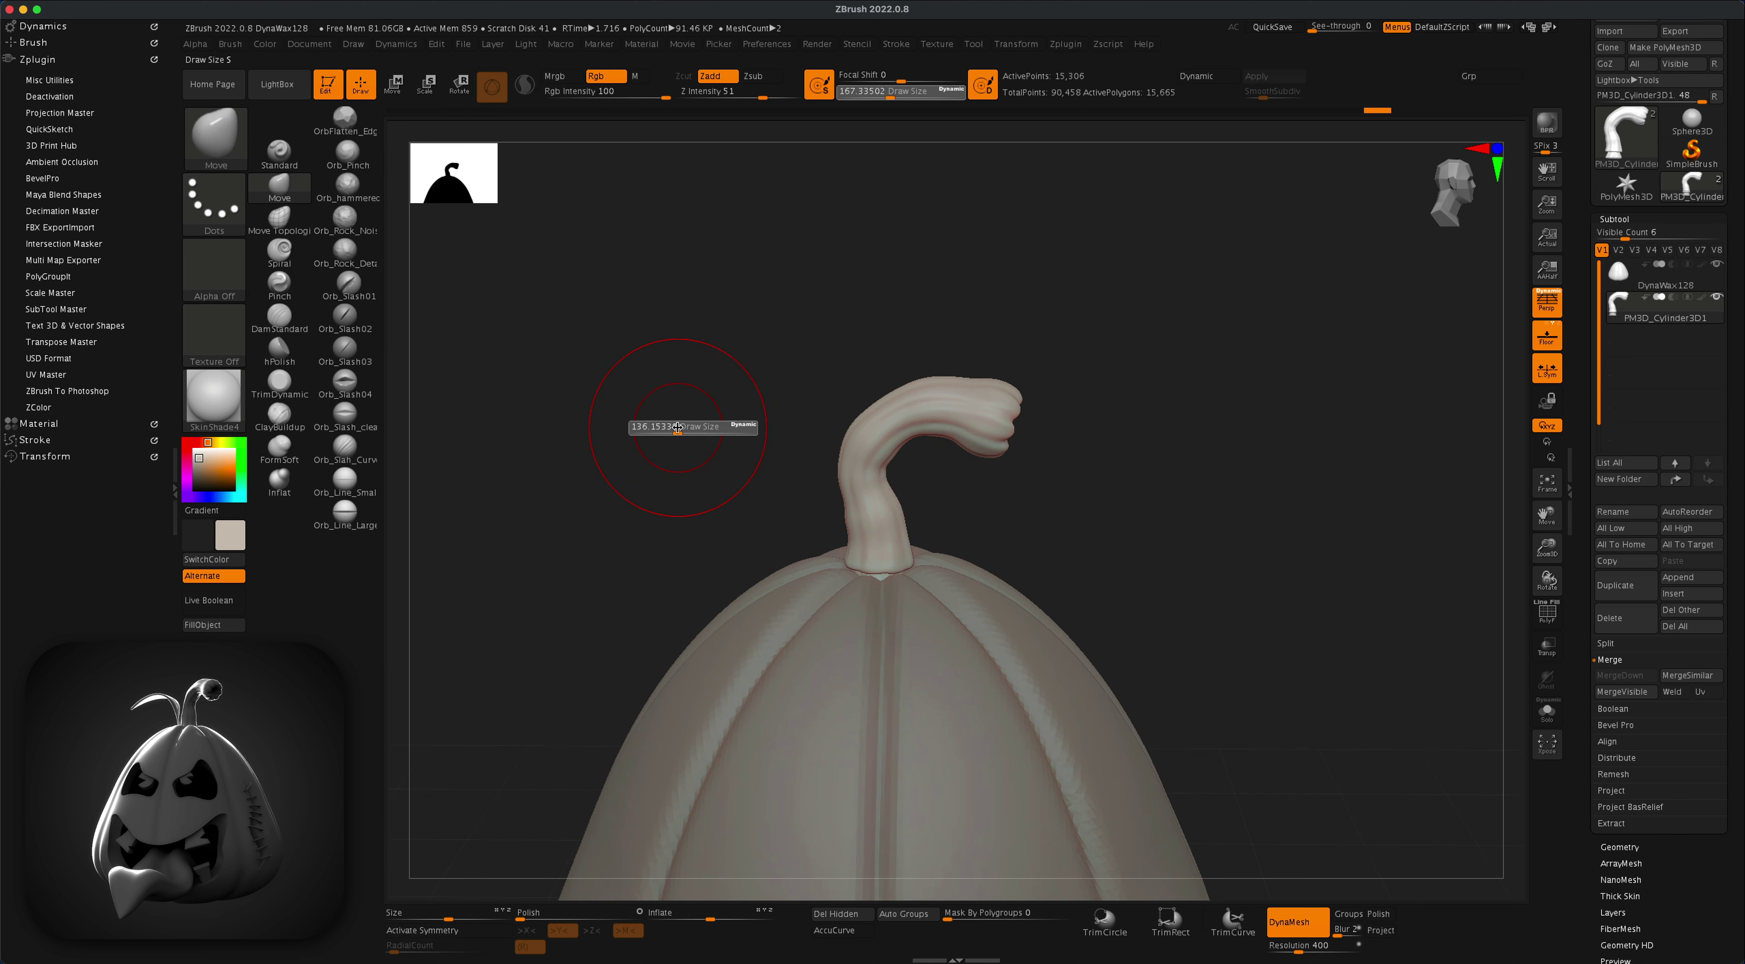
pyautogui.moveTo(683, 428); pyautogui.dragTo(679, 428)
pyautogui.press('x')
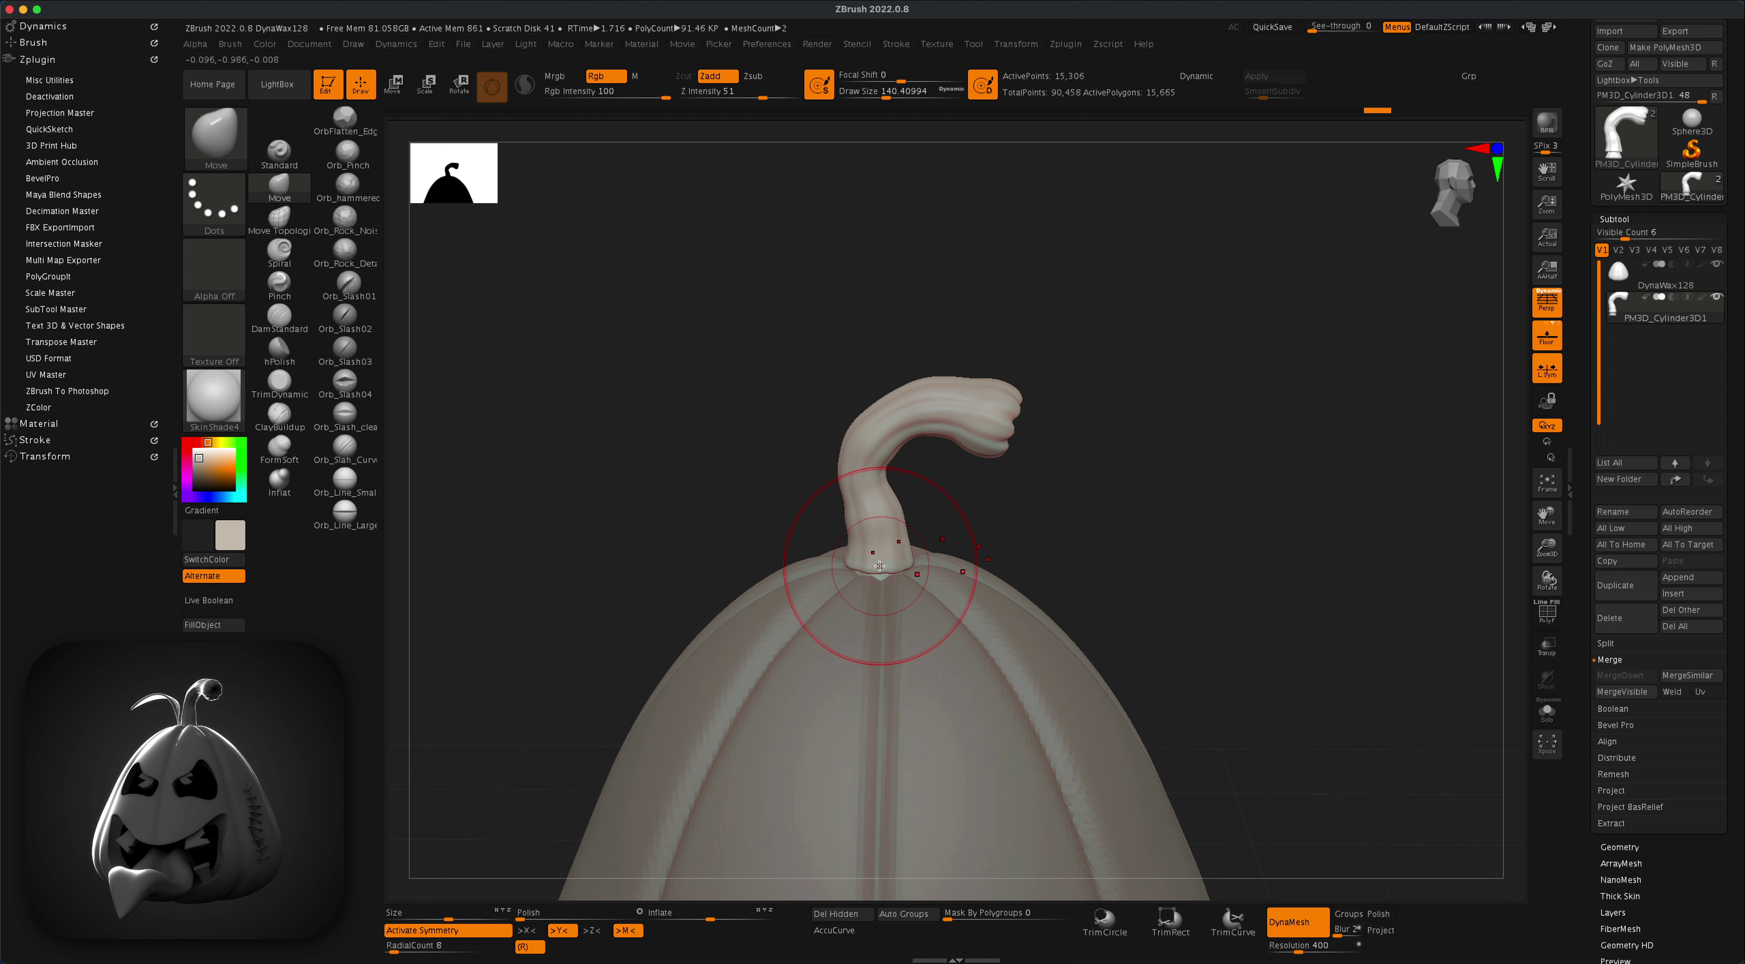
pyautogui.press('x')
pyautogui.moveTo(859, 584)
pyautogui.mouseDown(button='right')
pyautogui.moveTo(883, 554)
pyautogui.moveTo(833, 545)
pyautogui.moveTo(962, 534)
pyautogui.moveTo(977, 420)
pyautogui.moveTo(1076, 493)
pyautogui.mouseUp(button='right')
pyautogui.press('s')
pyautogui.moveTo(1052, 483); pyautogui.dragTo(1047, 482)
pyautogui.moveTo(815, 475); pyautogui.dragTo(804, 468)
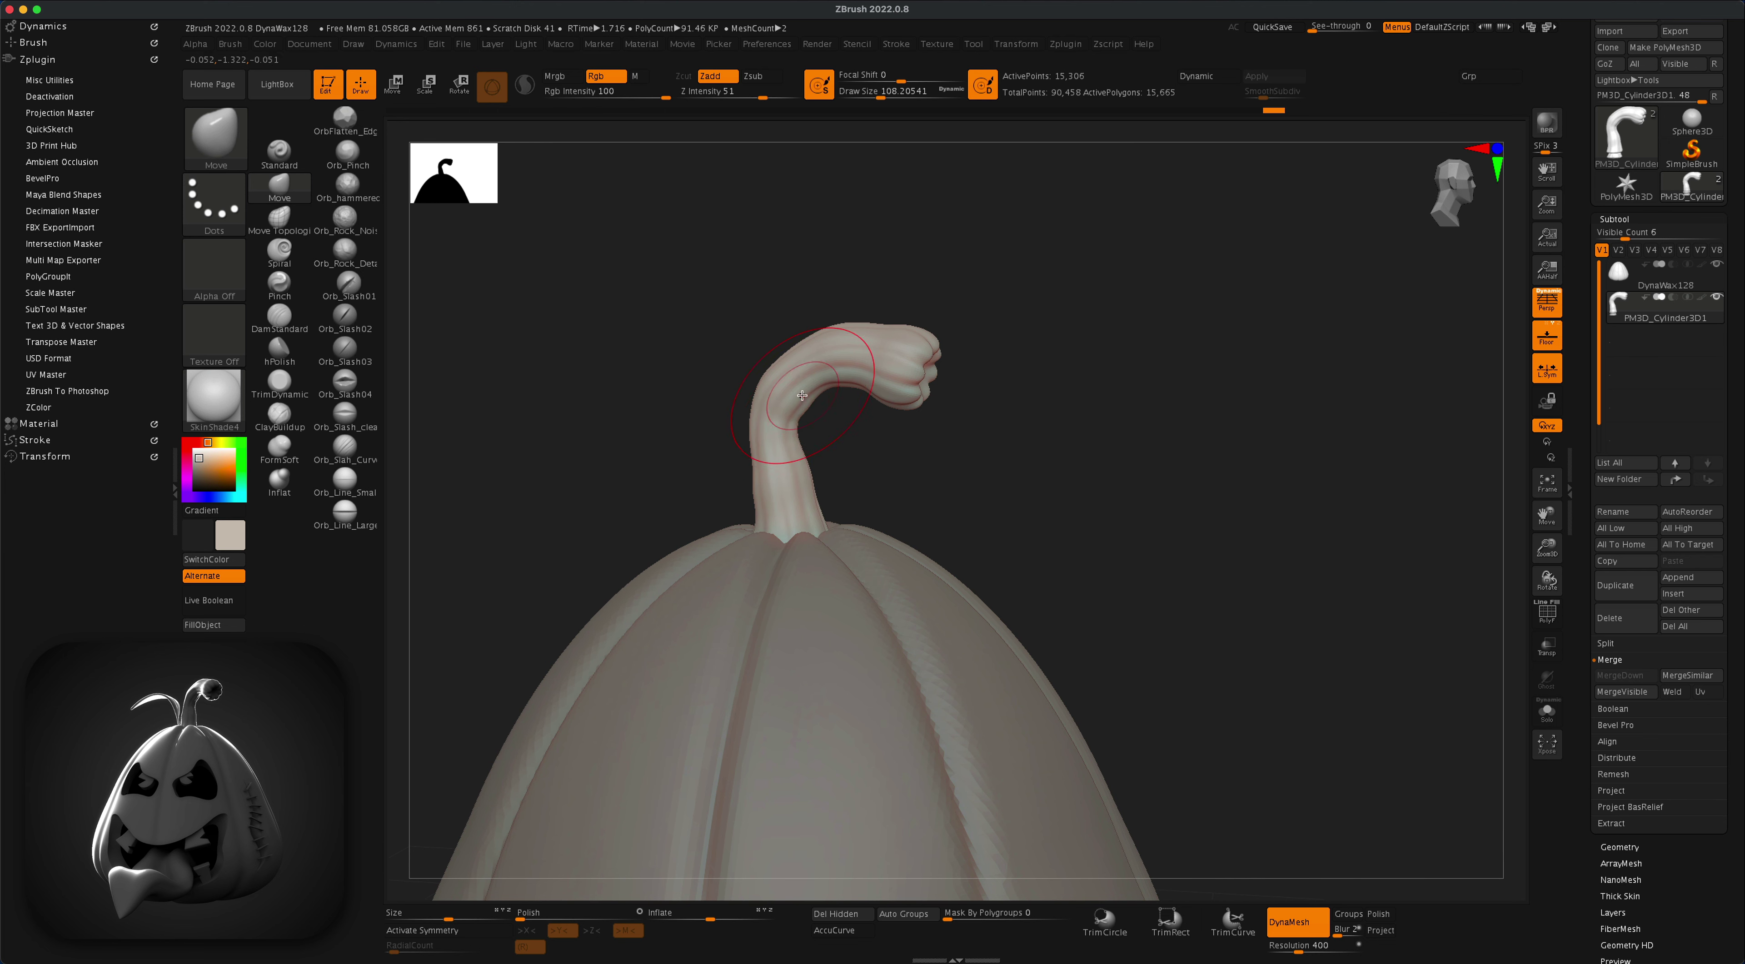
pyautogui.moveTo(1070, 442)
pyautogui.mouseDown(button='right')
pyautogui.moveTo(1006, 446)
pyautogui.moveTo(942, 416)
pyautogui.moveTo(1094, 393)
pyautogui.moveTo(1169, 419)
pyautogui.moveTo(1126, 432)
pyautogui.moveTo(1188, 432)
pyautogui.moveTo(1045, 366)
pyautogui.moveTo(1013, 373)
pyautogui.moveTo(1089, 373)
pyautogui.moveTo(1100, 426)
pyautogui.mouseUp(button='right')
# Step: Append a Cylinder3D subtool to the pumpkin body and make it the active subtool
pyautogui.press('f')
pyautogui.click(1624, 276)
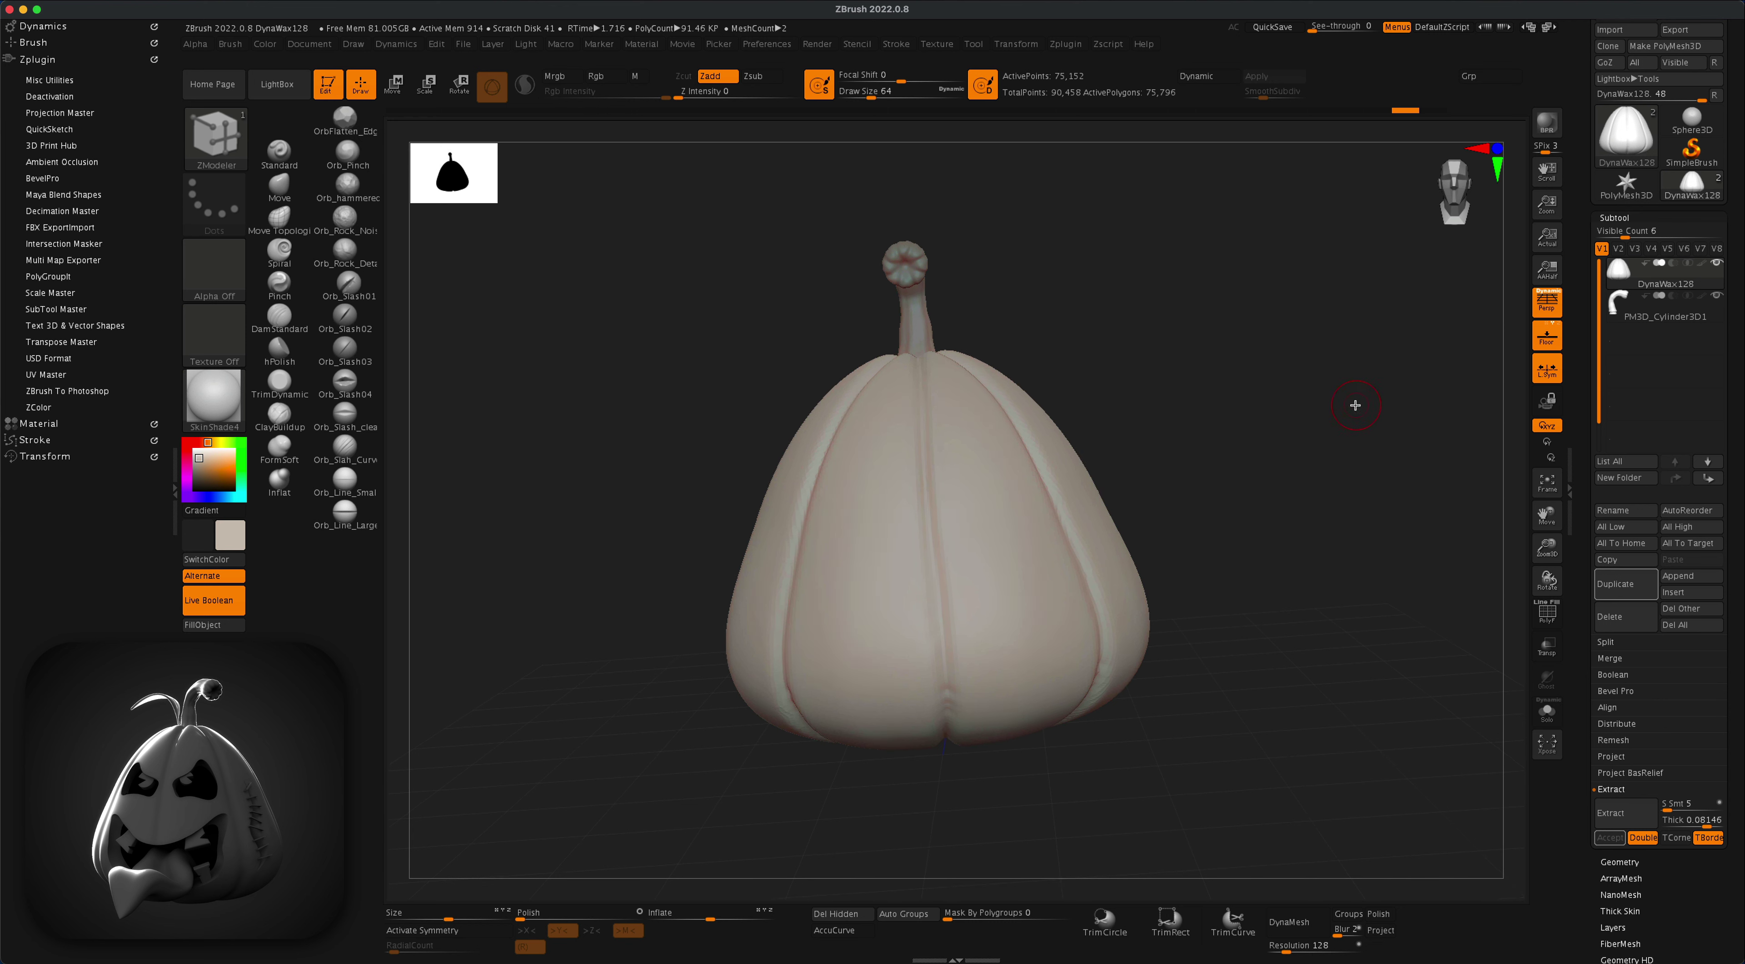
pyautogui.click(1686, 584)
pyautogui.click(1361, 661)
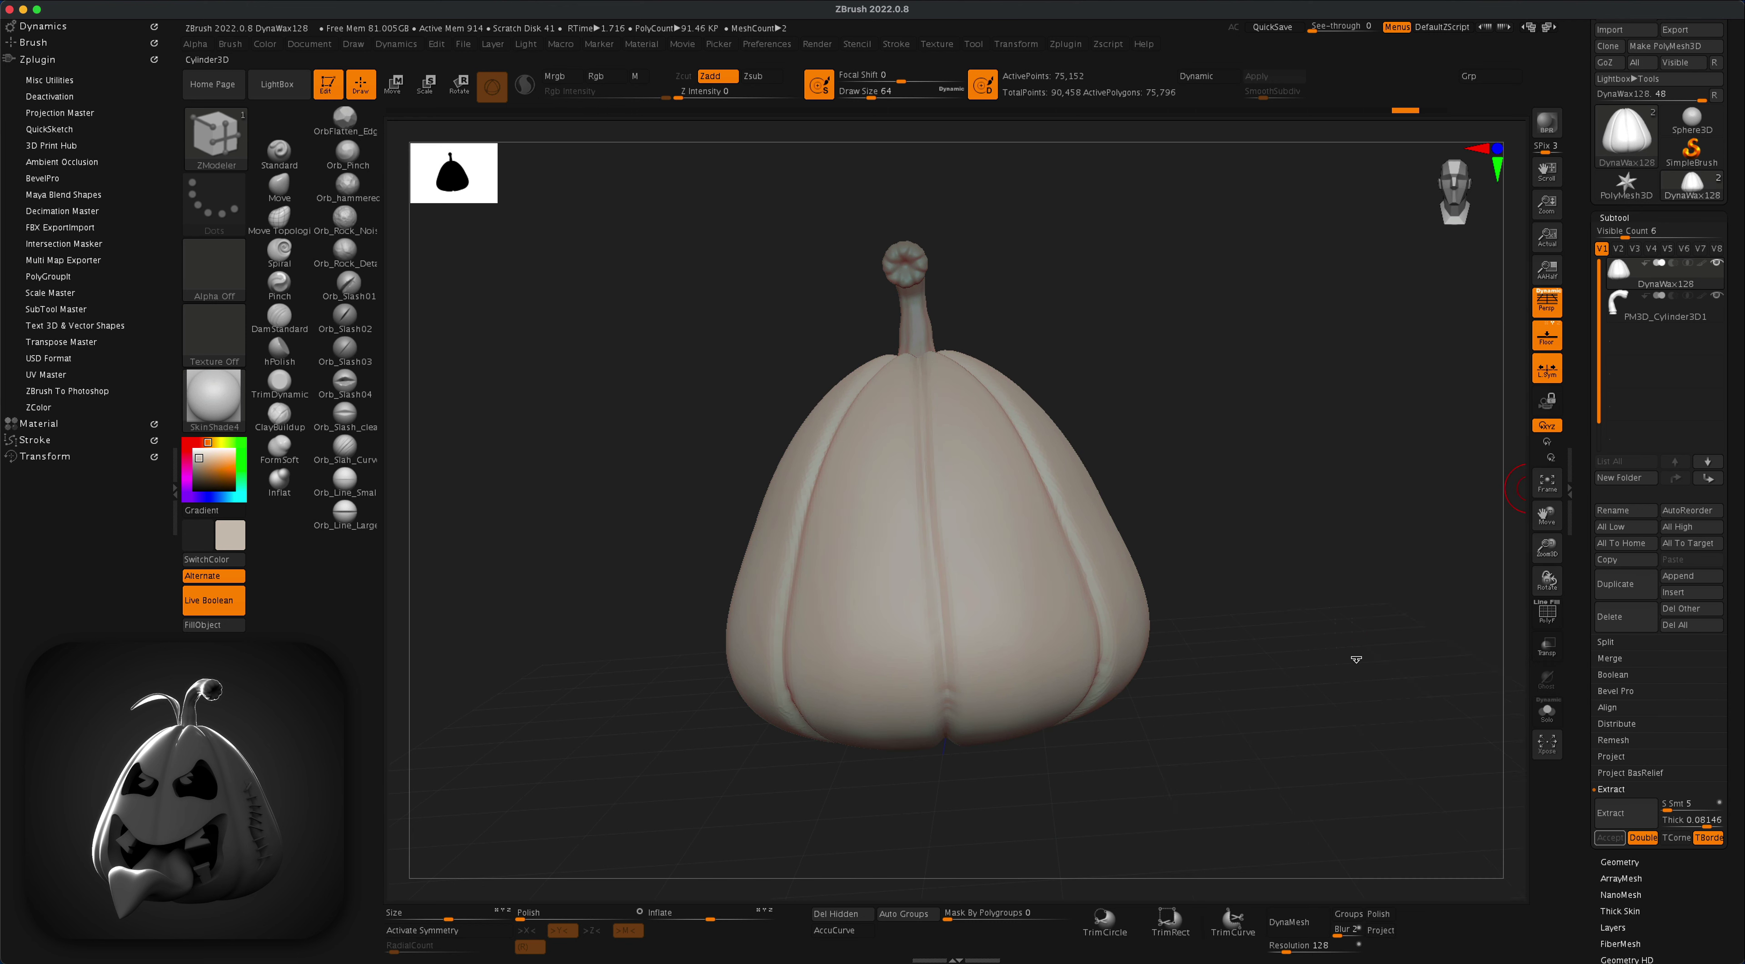
pyautogui.click(1706, 342)
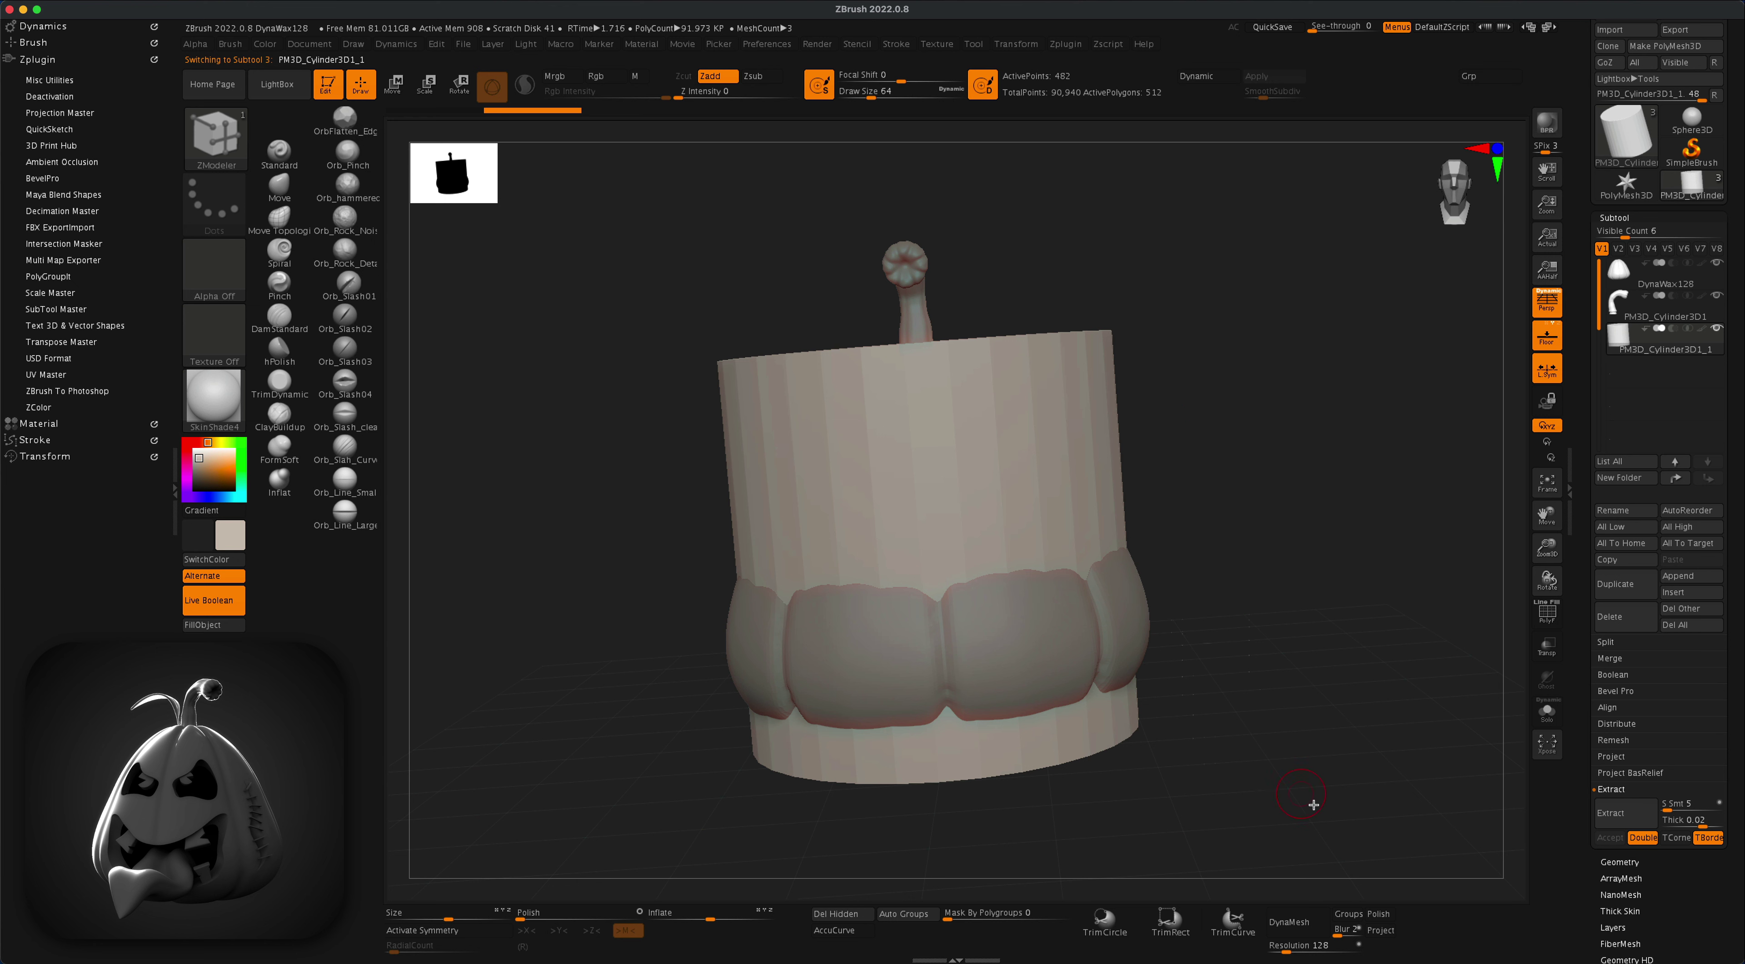
# Step: Subdivide the new cylinder and DynaMesh it at resolution 128, agreeing to freeze its subdivision levels
pyautogui.click(1299, 921)
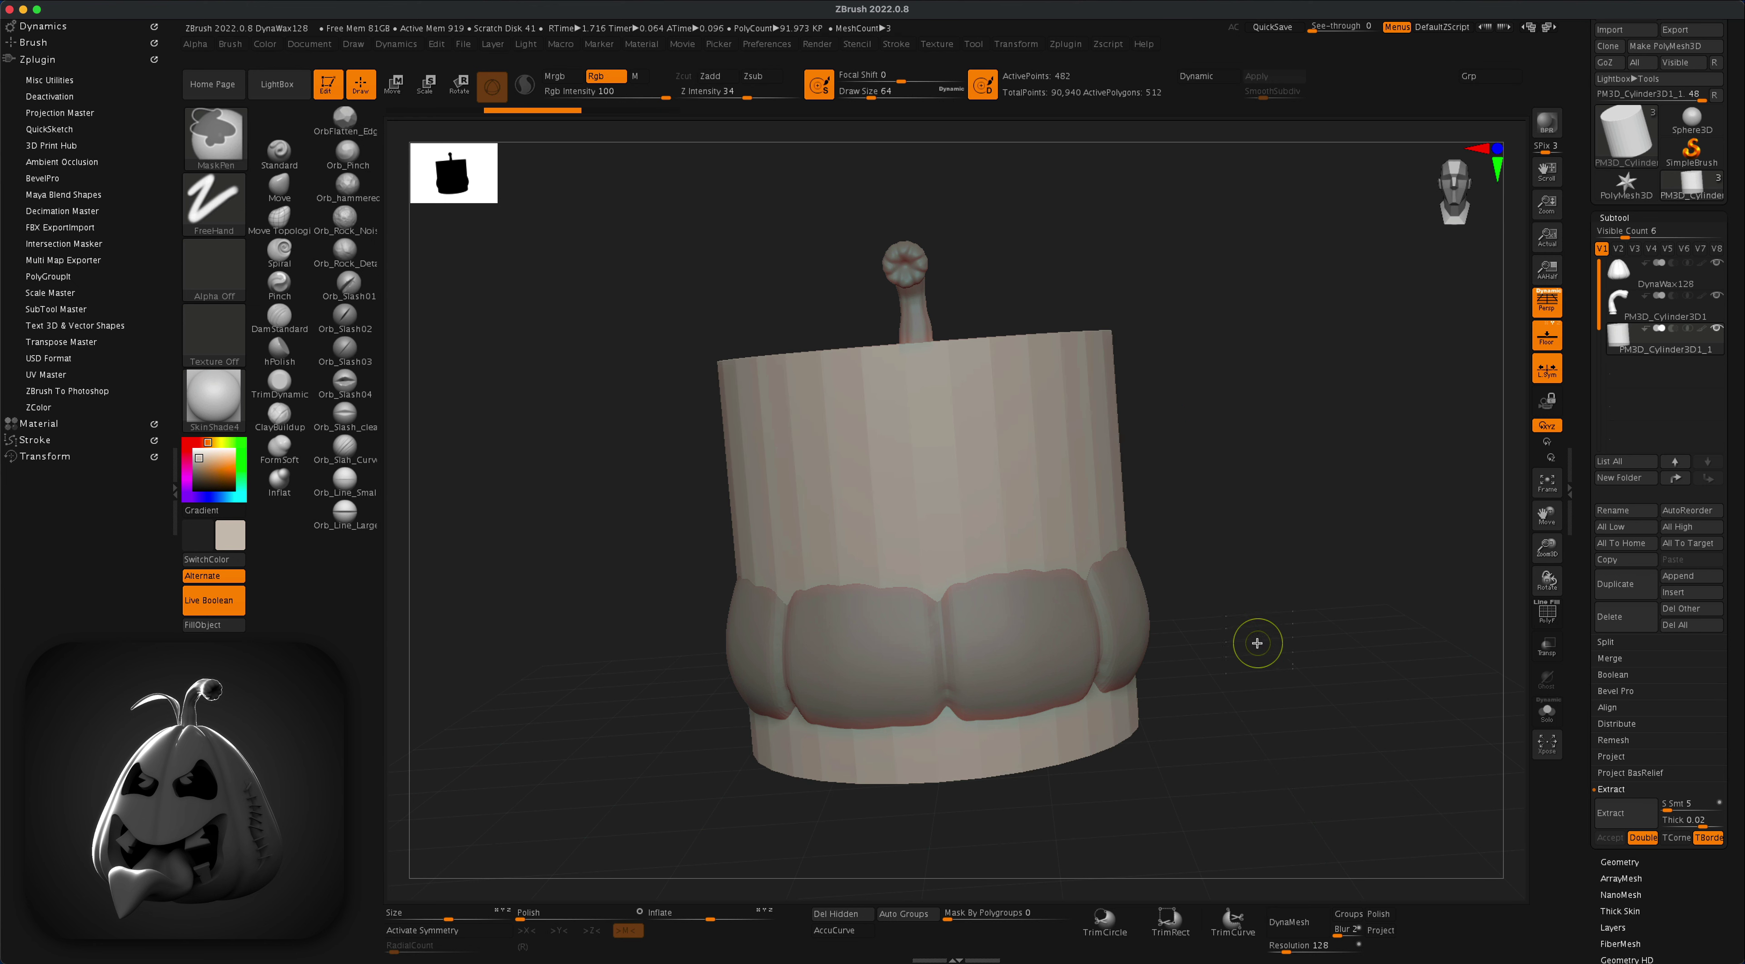
pyautogui.keyDown('ctrl'); pyautogui.moveTo(1254, 642); pyautogui.dragTo(1256, 645); pyautogui.keyUp('ctrl')
pyautogui.click(1299, 921)
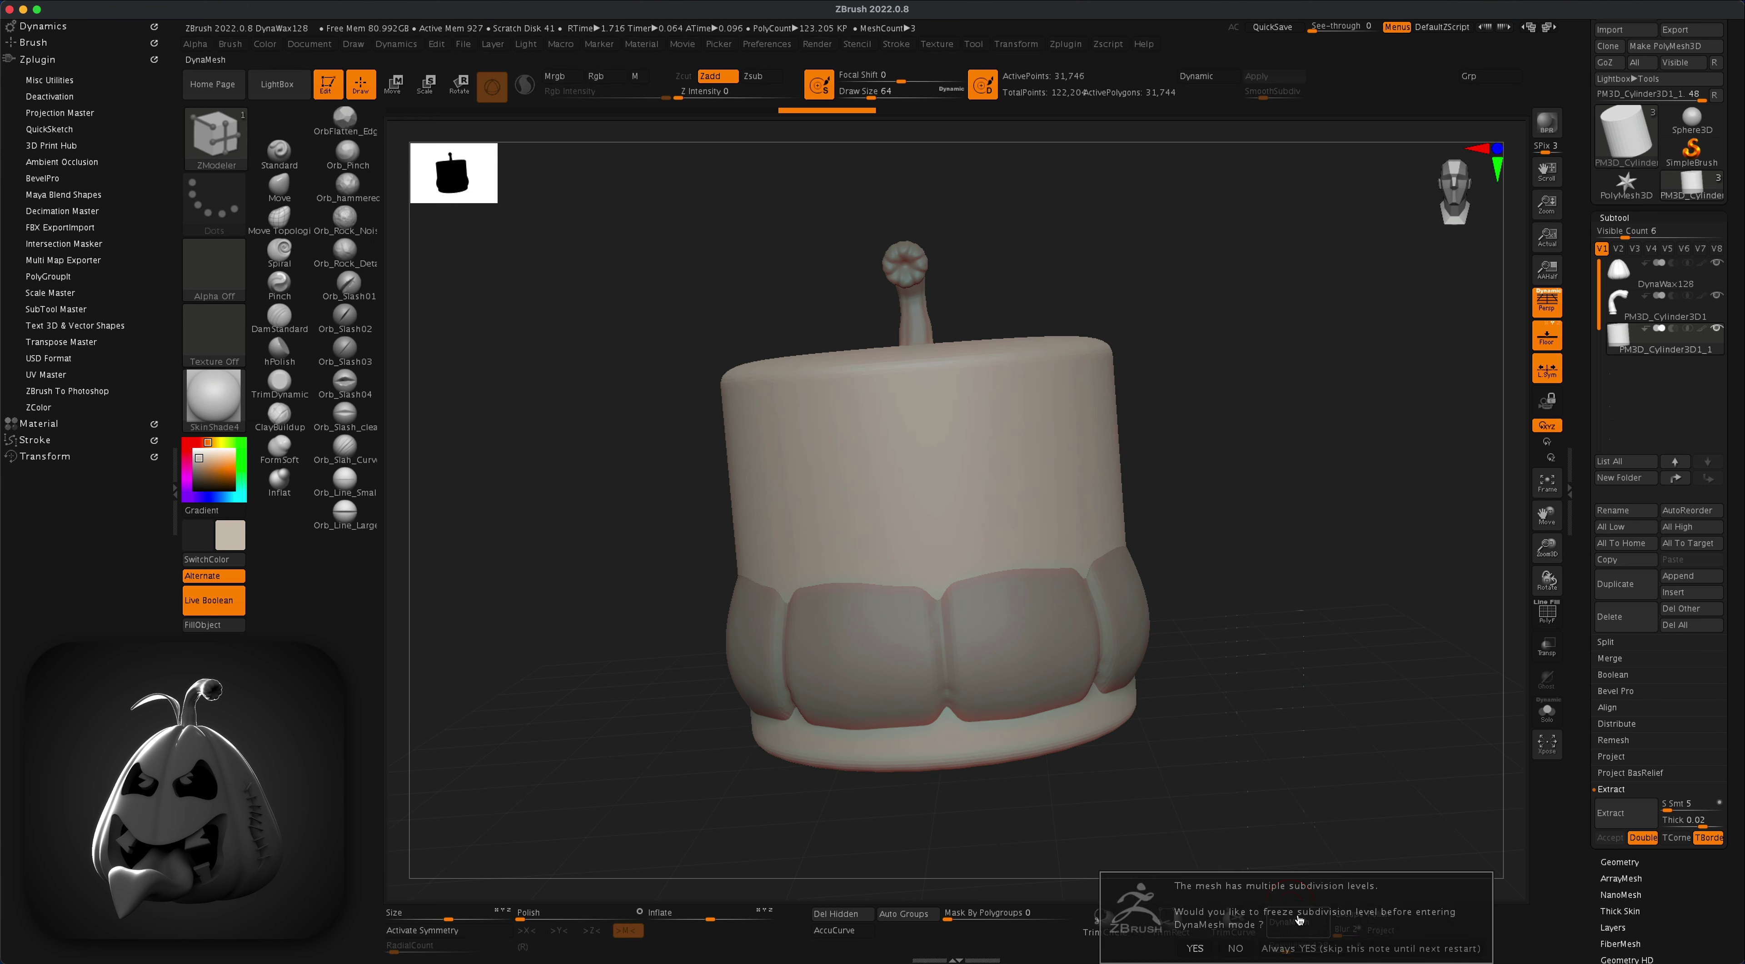
pyautogui.click(1195, 949)
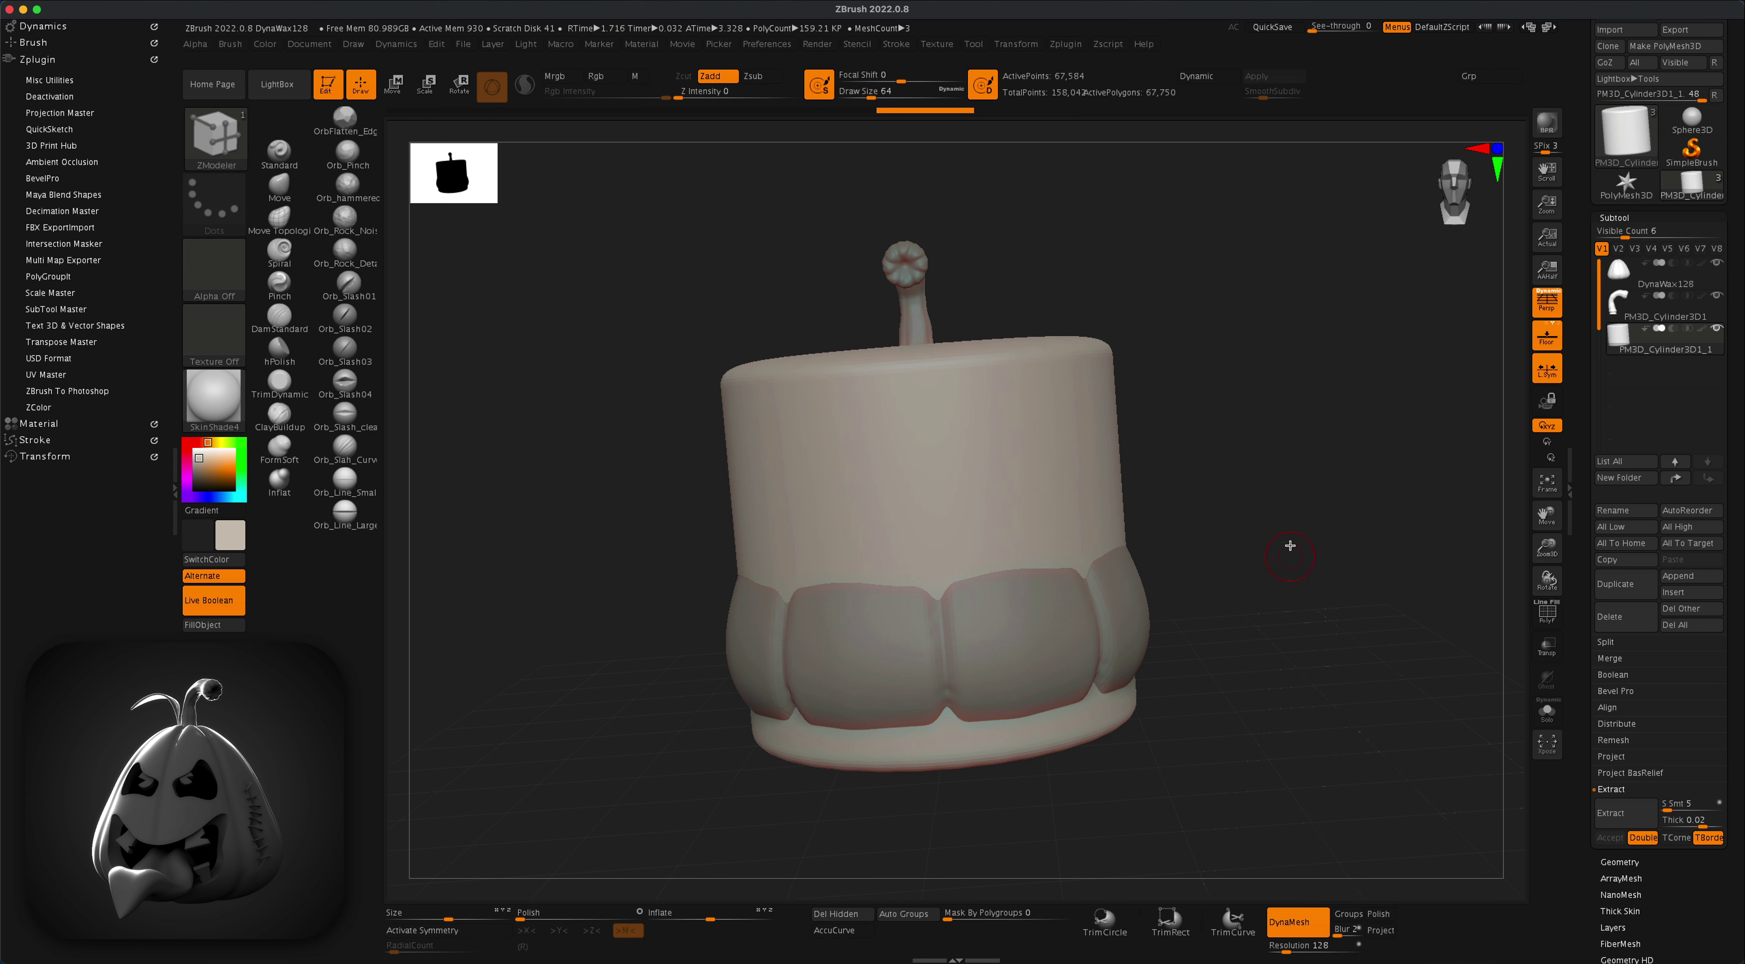
# Step: Rotate the cylinder so its flat end faces the pumpkin's front, and turn off perspective
pyautogui.click(396, 93)
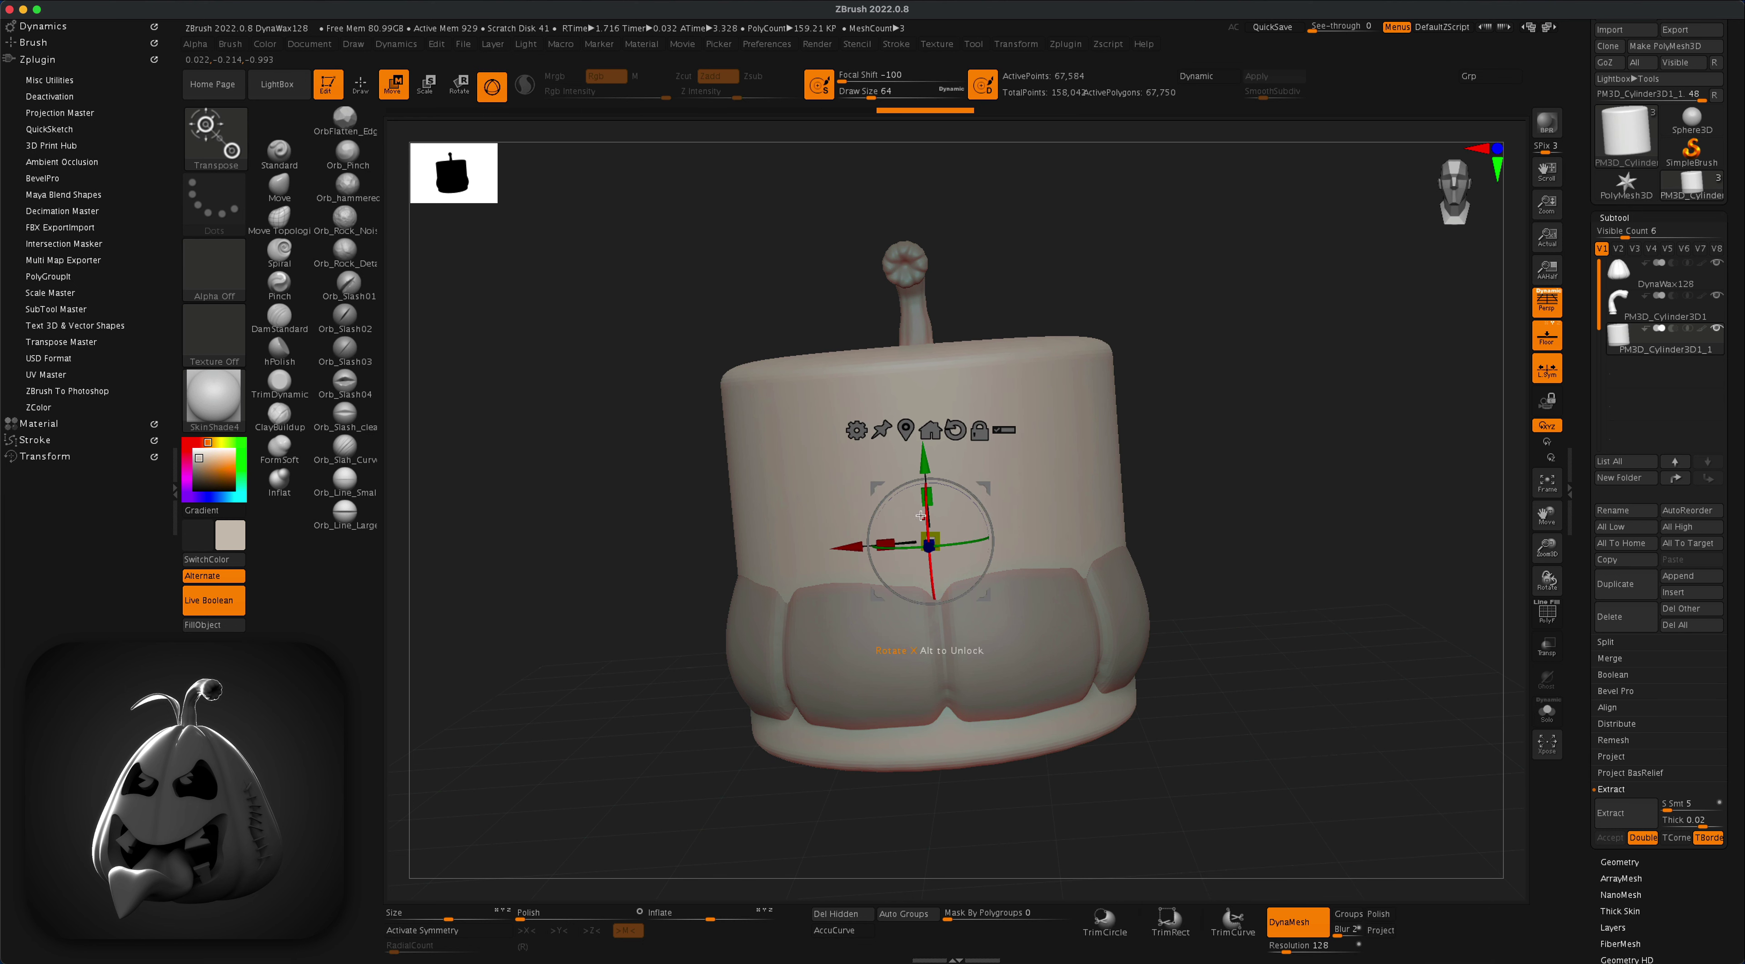
pyautogui.moveTo(924, 500); pyautogui.dragTo(933, 584)
pyautogui.click(1546, 303)
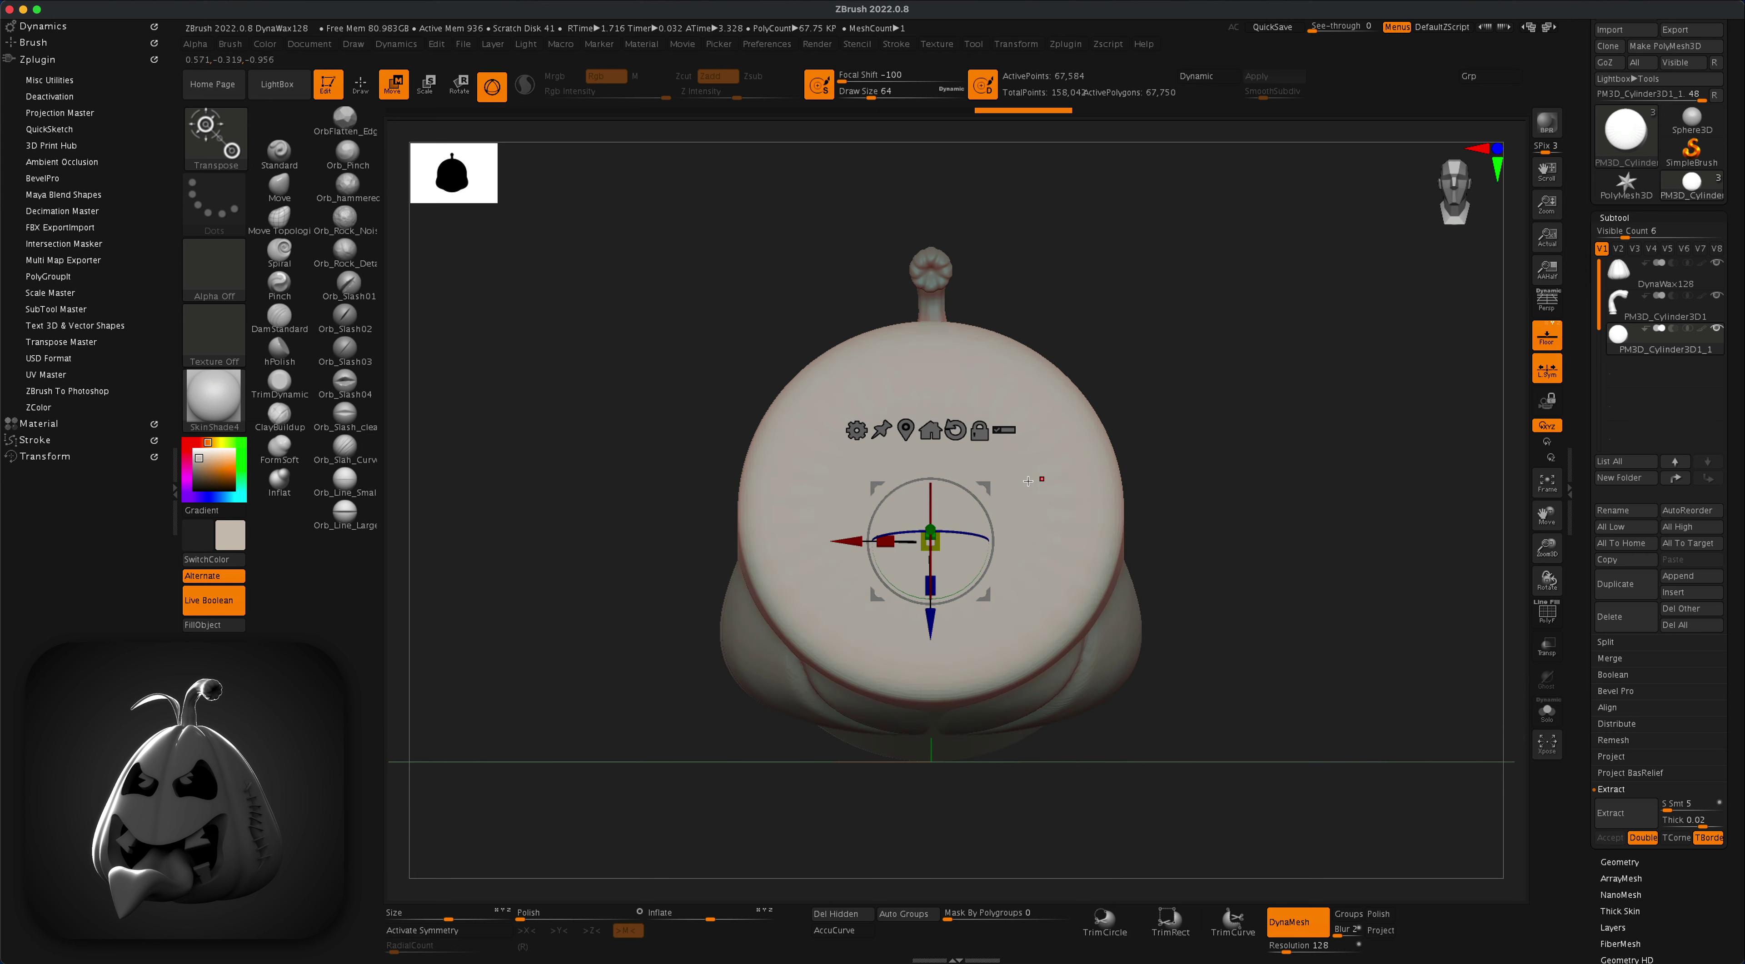
# Step: Scale the cylinder down to eye size and place it on the pumpkin's upper front, just left of the centre groove
pyautogui.moveTo(1168, 463); pyautogui.dragTo(881, 626)
pyautogui.moveTo(1000, 516); pyautogui.dragTo(1315, 482)
pyautogui.moveTo(1168, 489); pyautogui.dragTo(1111, 538)
pyautogui.moveTo(1019, 466); pyautogui.dragTo(1010, 471)
pyautogui.keyDown('shift'); pyautogui.moveTo(1142, 492); pyautogui.dragTo(1071, 499); pyautogui.keyUp('shift')
pyautogui.keyDown('alt'); pyautogui.moveTo(1184, 453); pyautogui.dragTo(1238, 436); pyautogui.keyUp('alt')
# Step: Place the eye cylinder directly below the pumpkin body in the subtool order and subtract it using Live Boolean
pyautogui.click(1675, 461)
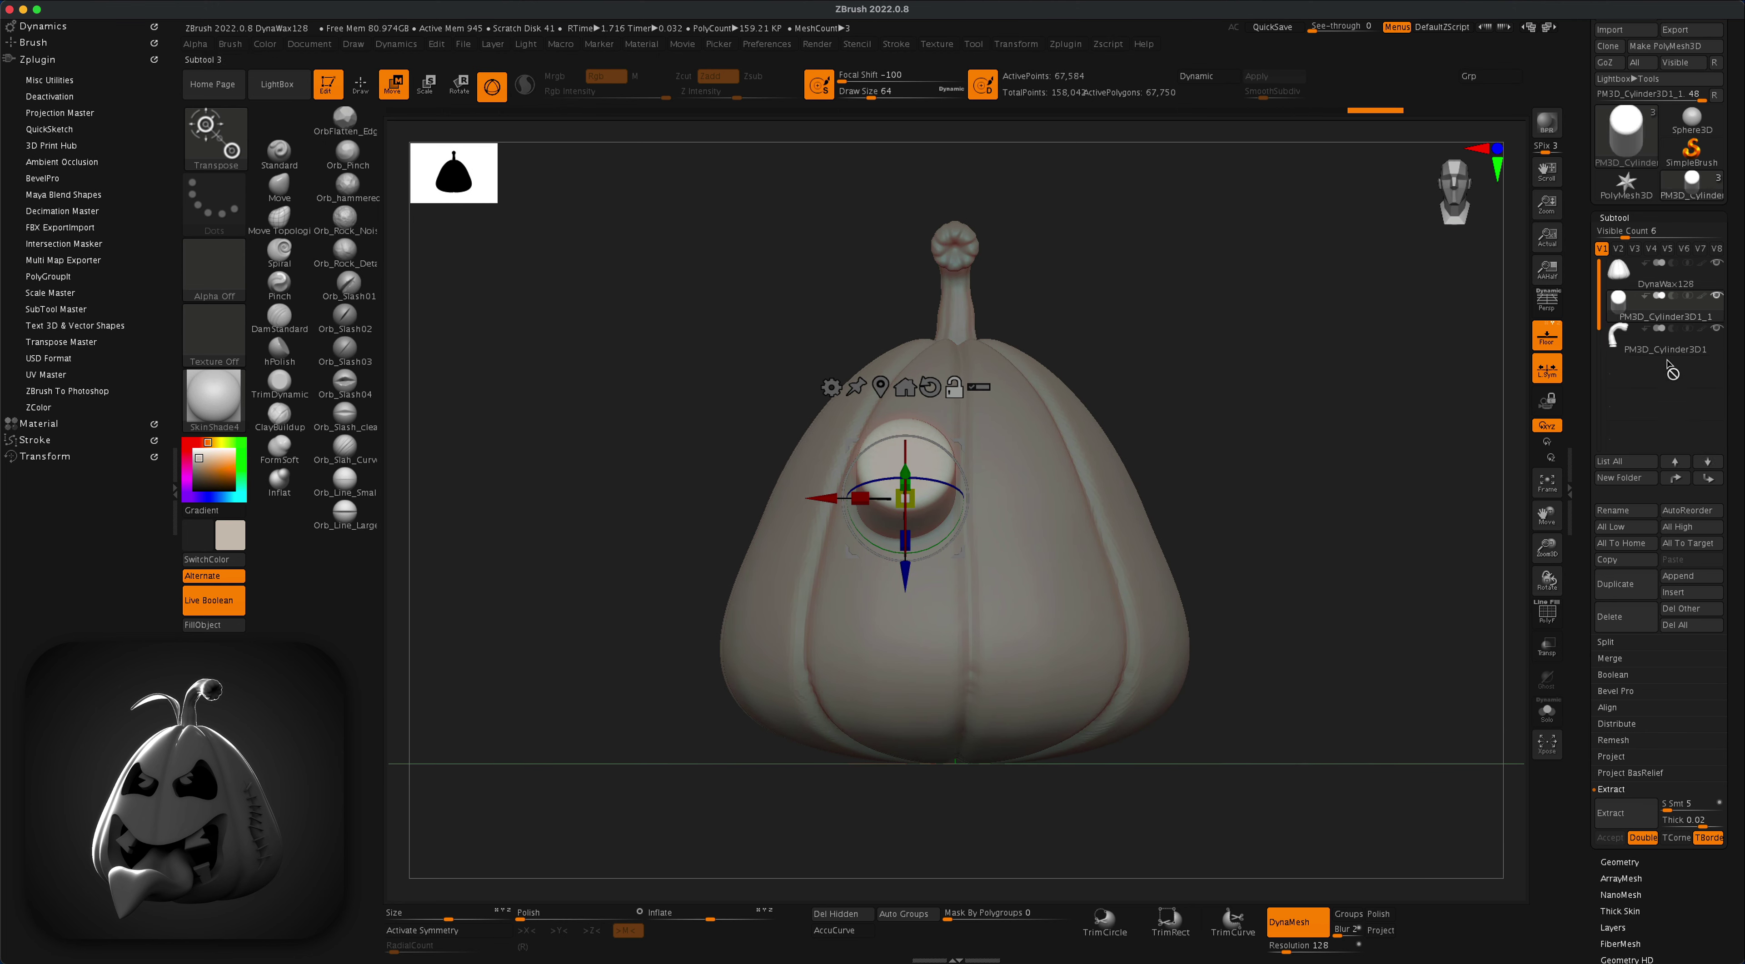
pyautogui.click(227, 602)
pyautogui.click(227, 604)
pyautogui.moveTo(1273, 501); pyautogui.dragTo(1321, 474)
# Step: Shape the eye cutter with the Move brush into a slanted, four-sided opening, undoing unwanted strokes
pyautogui.press('q')
pyautogui.press('s')
pyautogui.moveTo(877, 422)
pyautogui.mouseDown()
pyautogui.moveTo(860, 422)
pyautogui.moveTo(938, 471)
pyautogui.moveTo(858, 439)
pyautogui.mouseUp()
pyautogui.moveTo(847, 555); pyautogui.dragTo(852, 549)
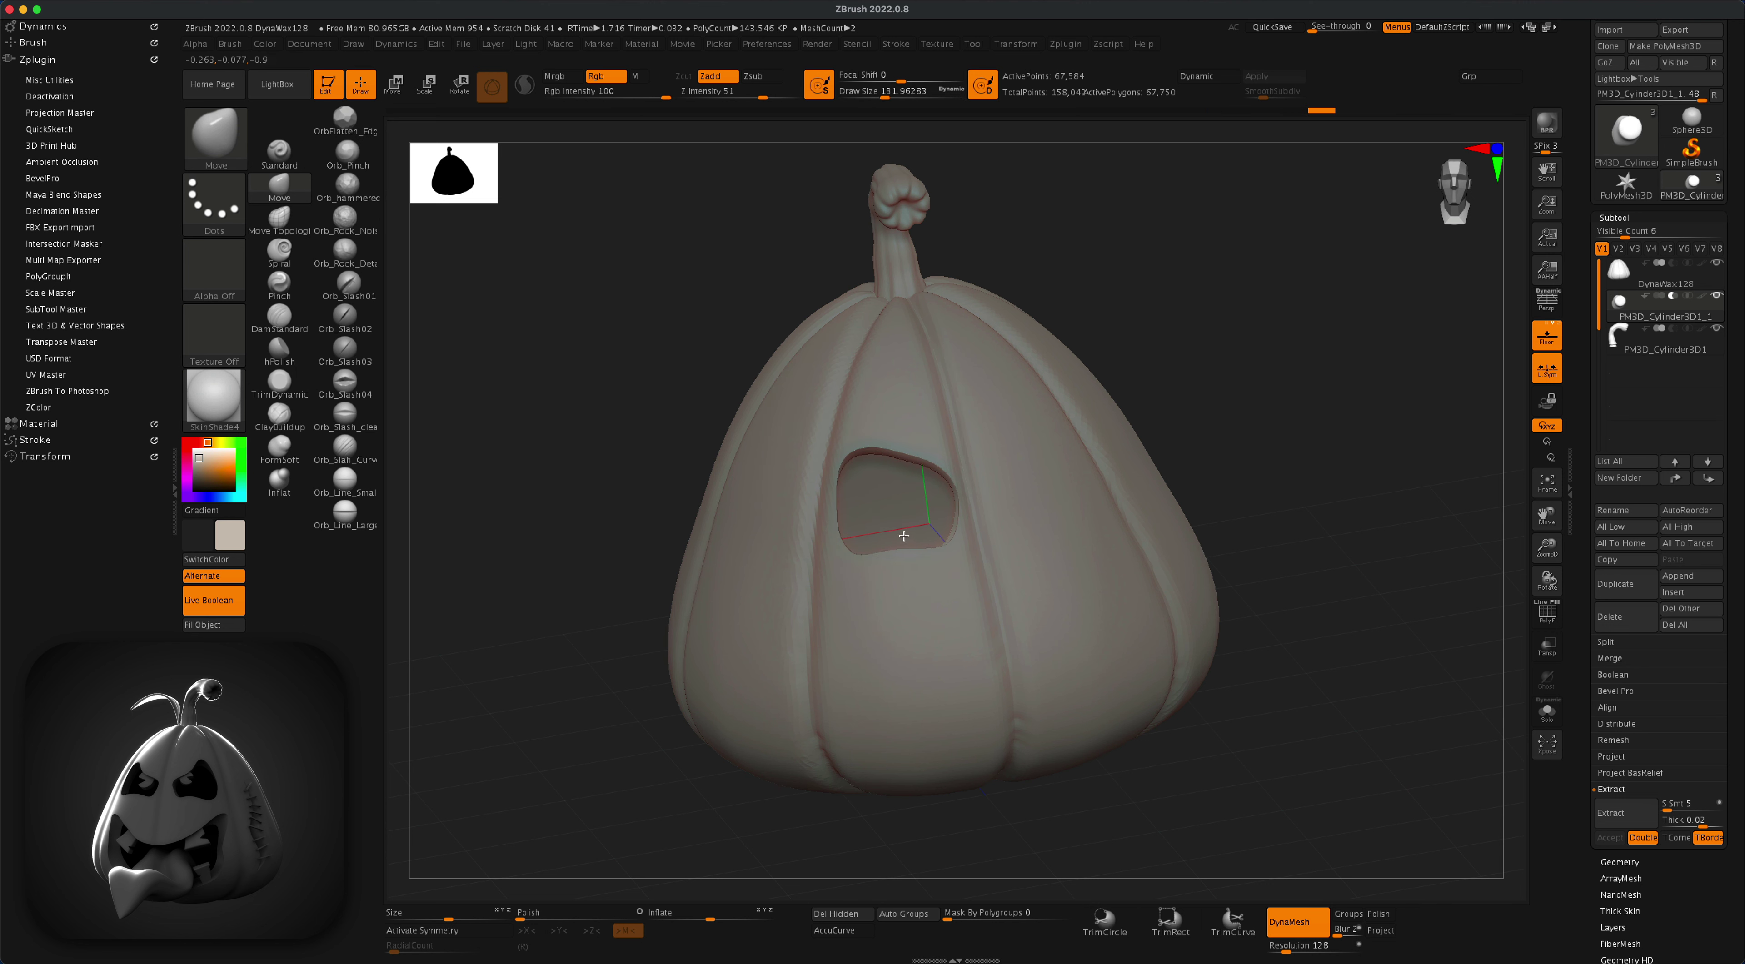
pyautogui.hotkey('ctrl', 'z')
pyautogui.hotkey('ctrl', 'z')
pyautogui.hotkey('ctrl', 'z')
pyautogui.hotkey('ctrl', 'z')
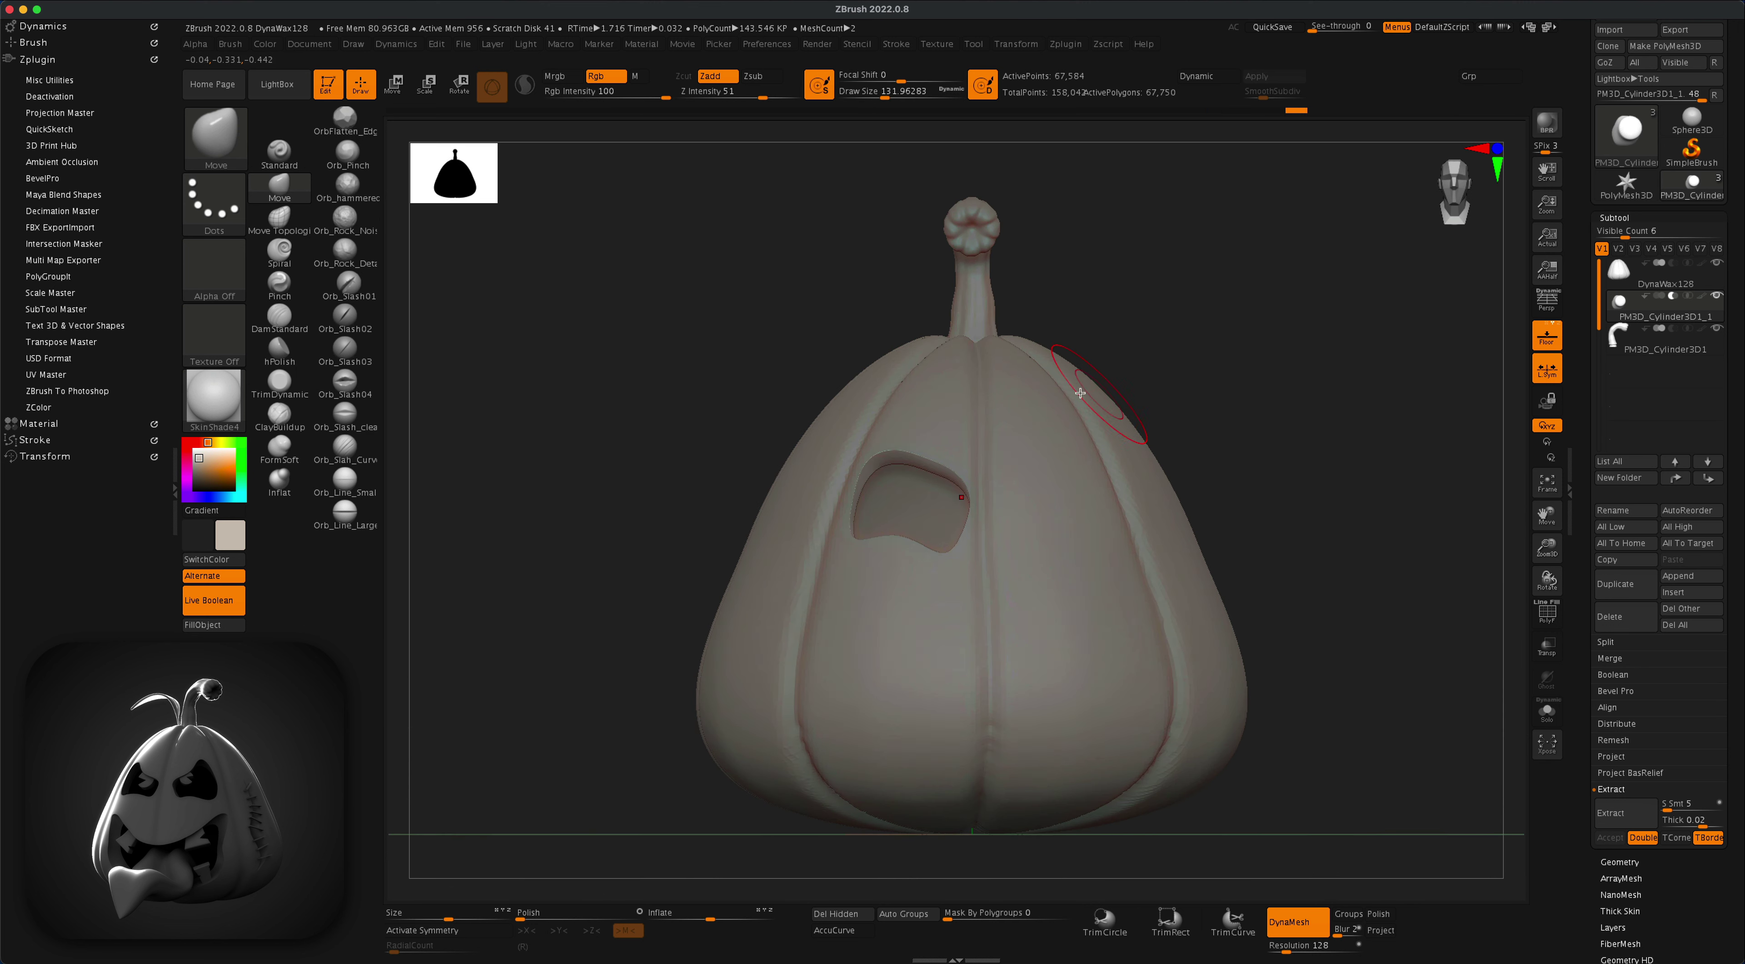
# Step: Duplicate the eye cutter, set the copy to subtract, and move and rotate it across the centre groove as the second eye
pyautogui.click(1616, 585)
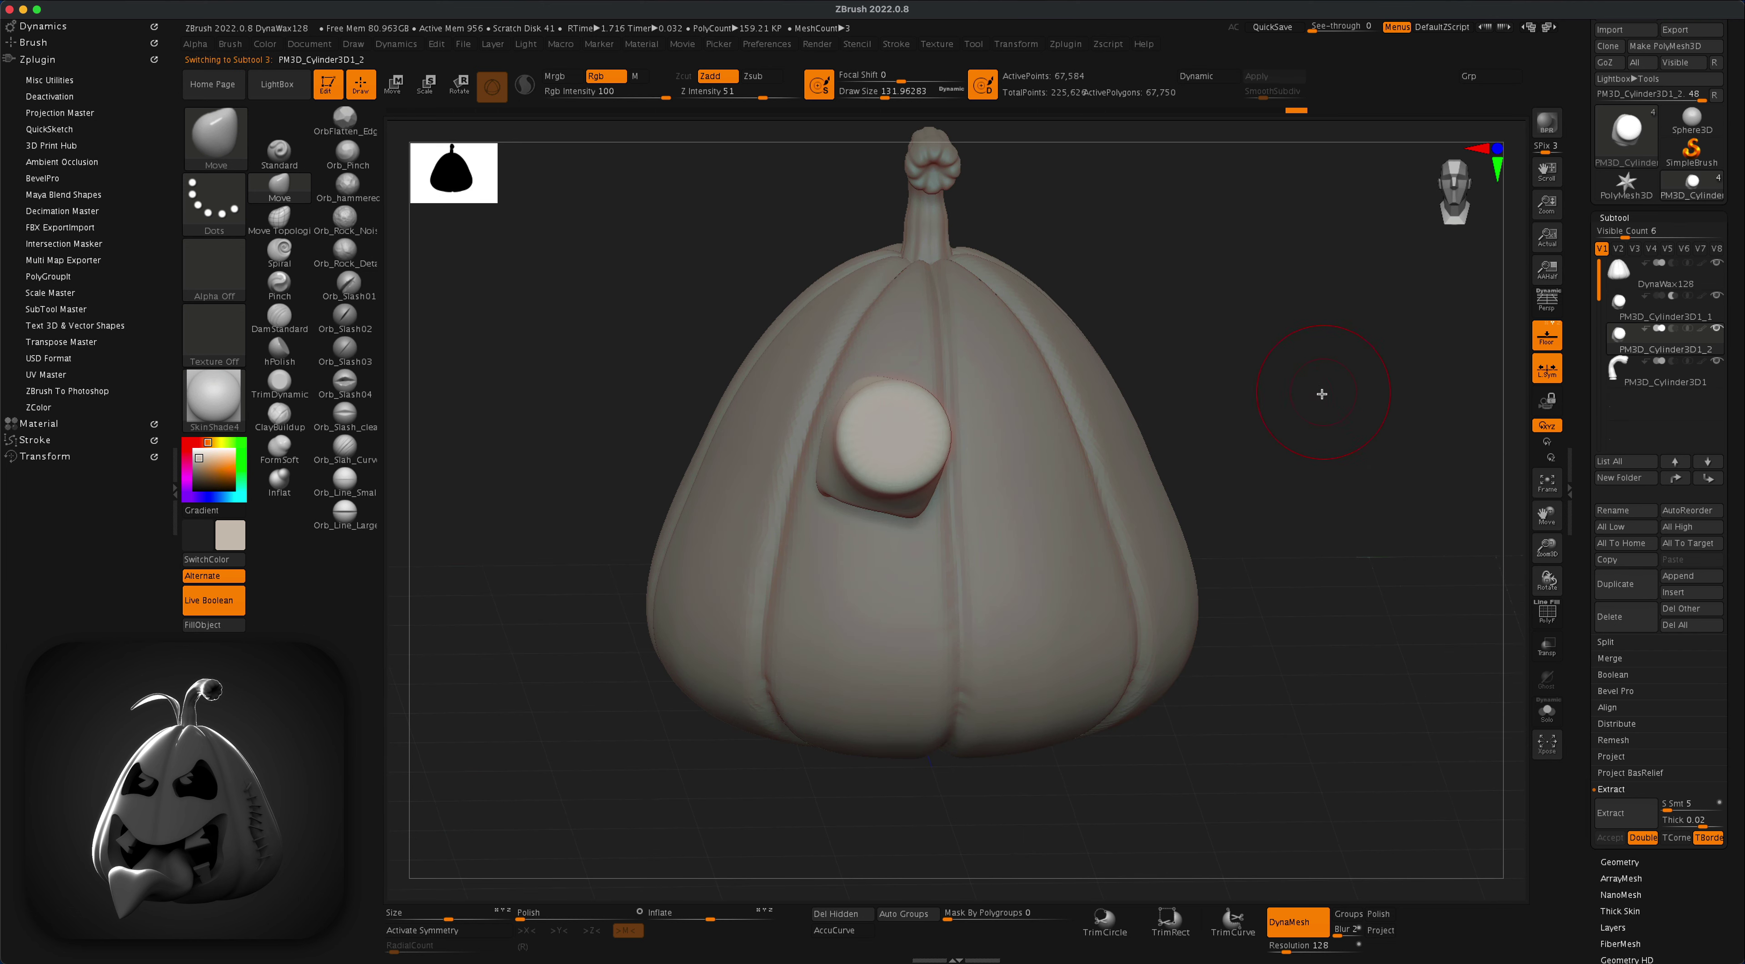
pyautogui.click(1671, 297)
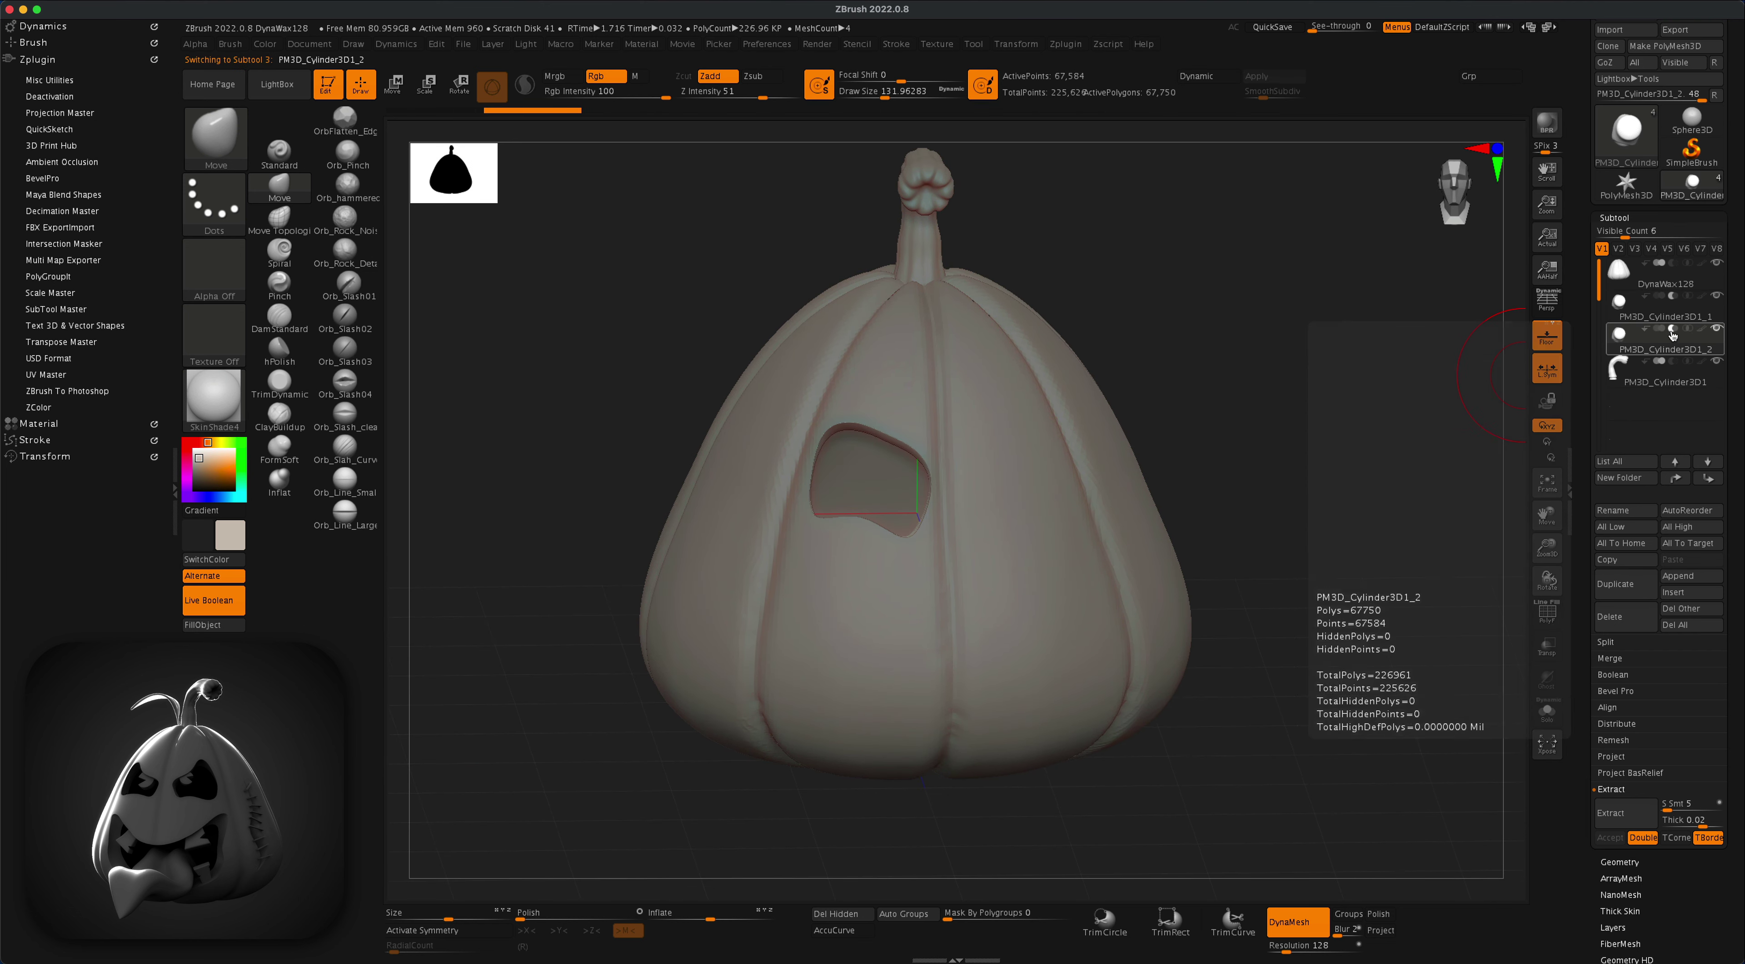
pyautogui.click(397, 90)
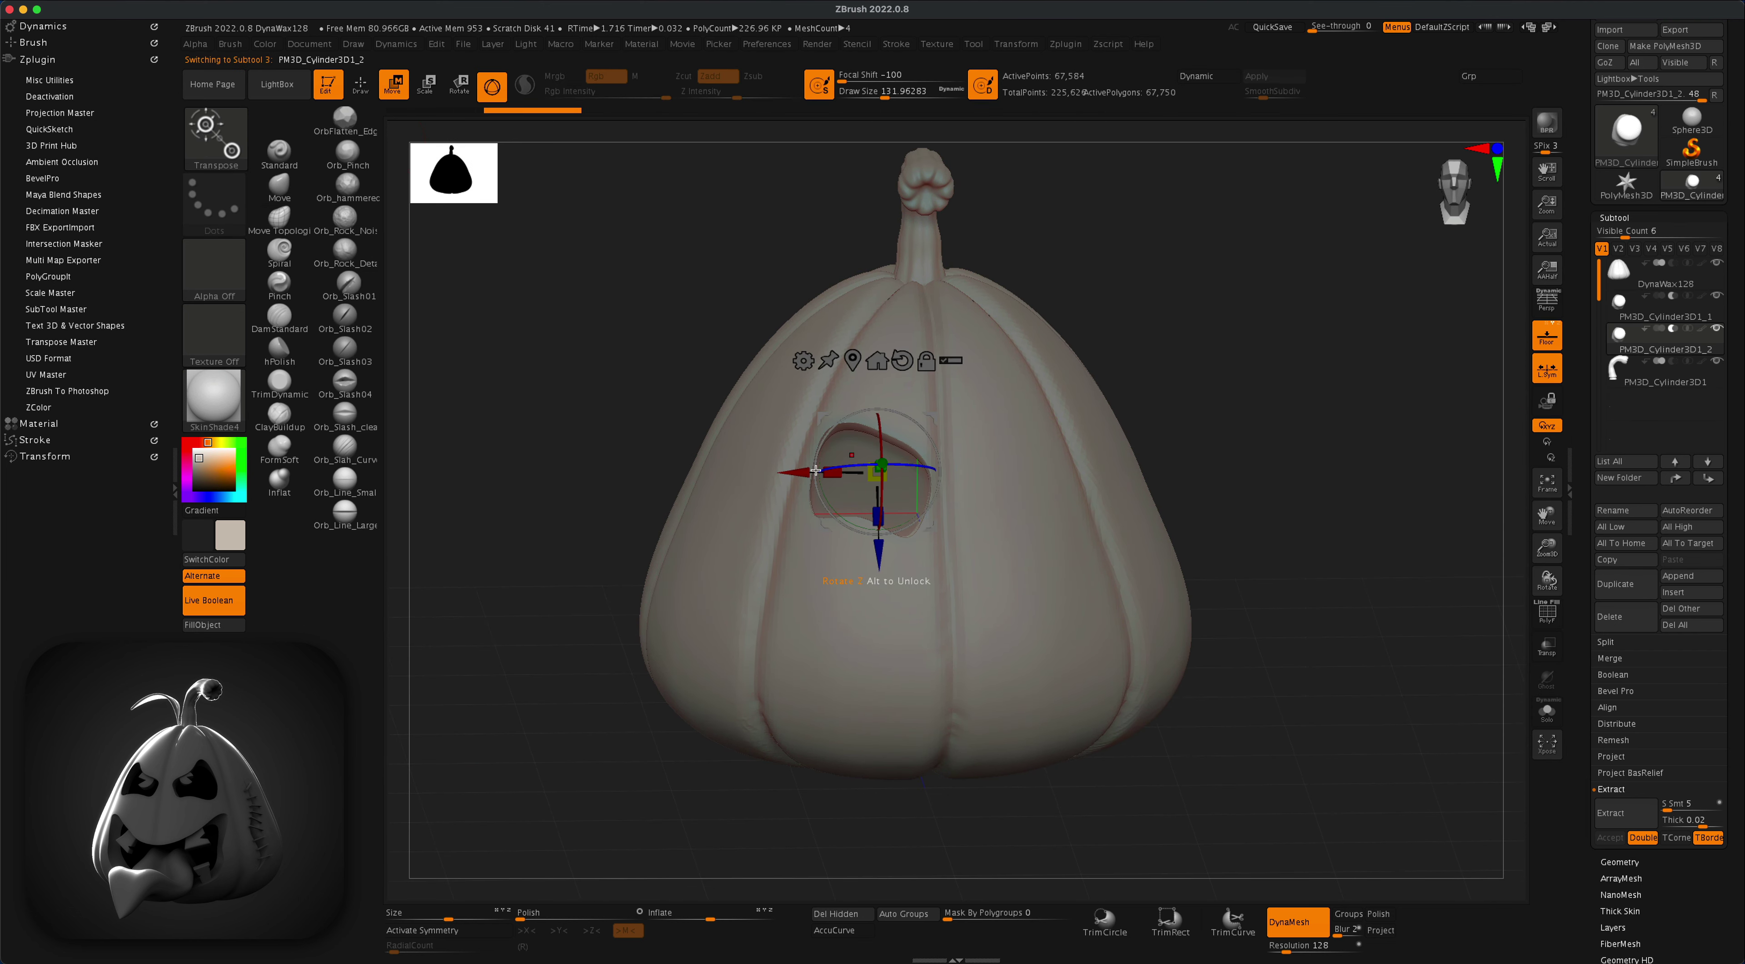
pyautogui.moveTo(793, 486); pyautogui.dragTo(938, 487)
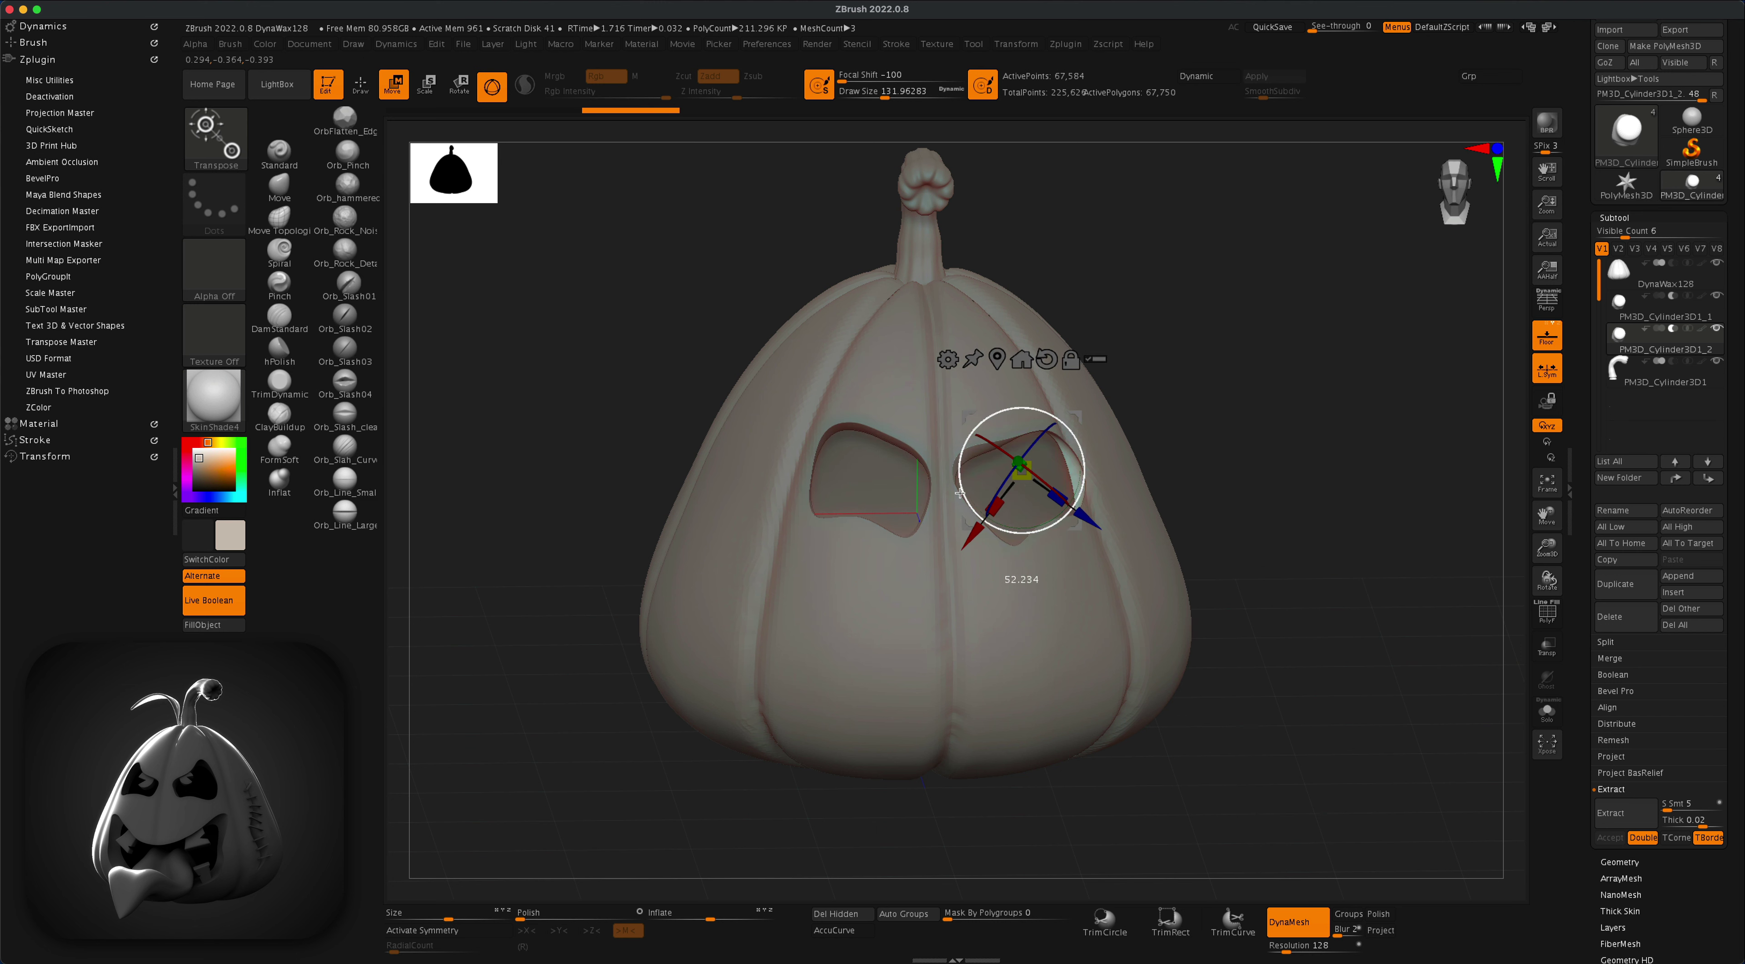
pyautogui.moveTo(1213, 346); pyautogui.dragTo(1188, 365)
pyautogui.moveTo(965, 467); pyautogui.dragTo(968, 467)
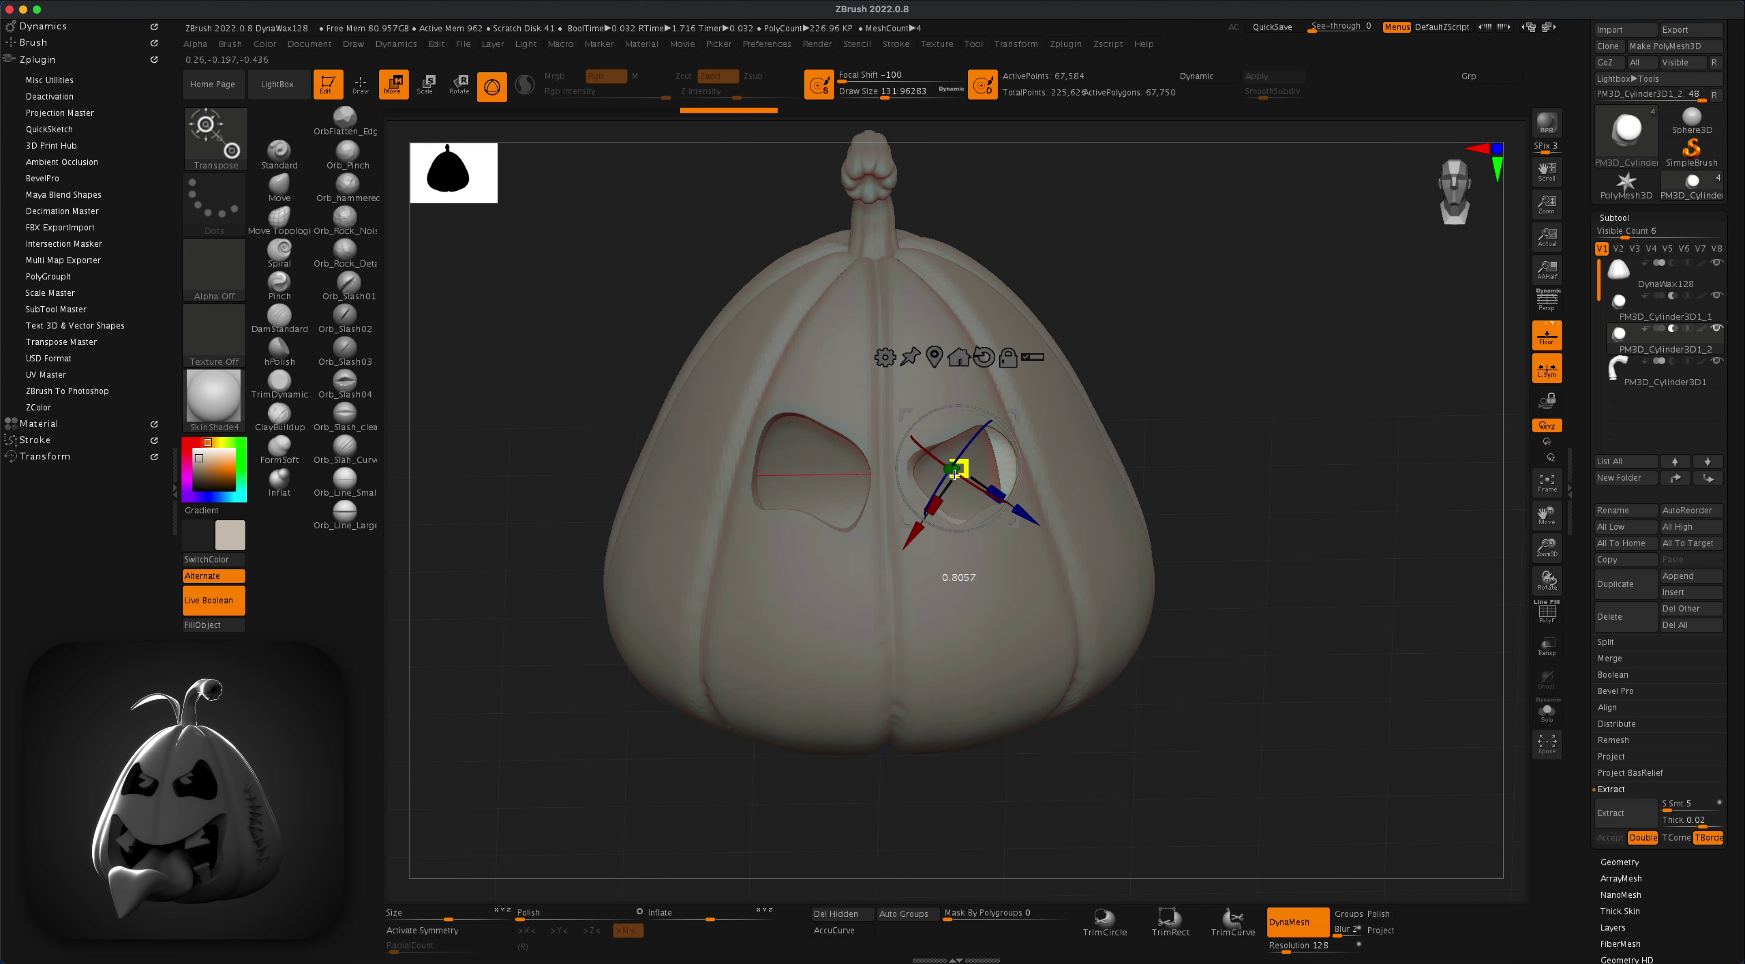
pyautogui.moveTo(1206, 356); pyautogui.dragTo(1247, 383)
pyautogui.moveTo(1022, 482); pyautogui.dragTo(1053, 416)
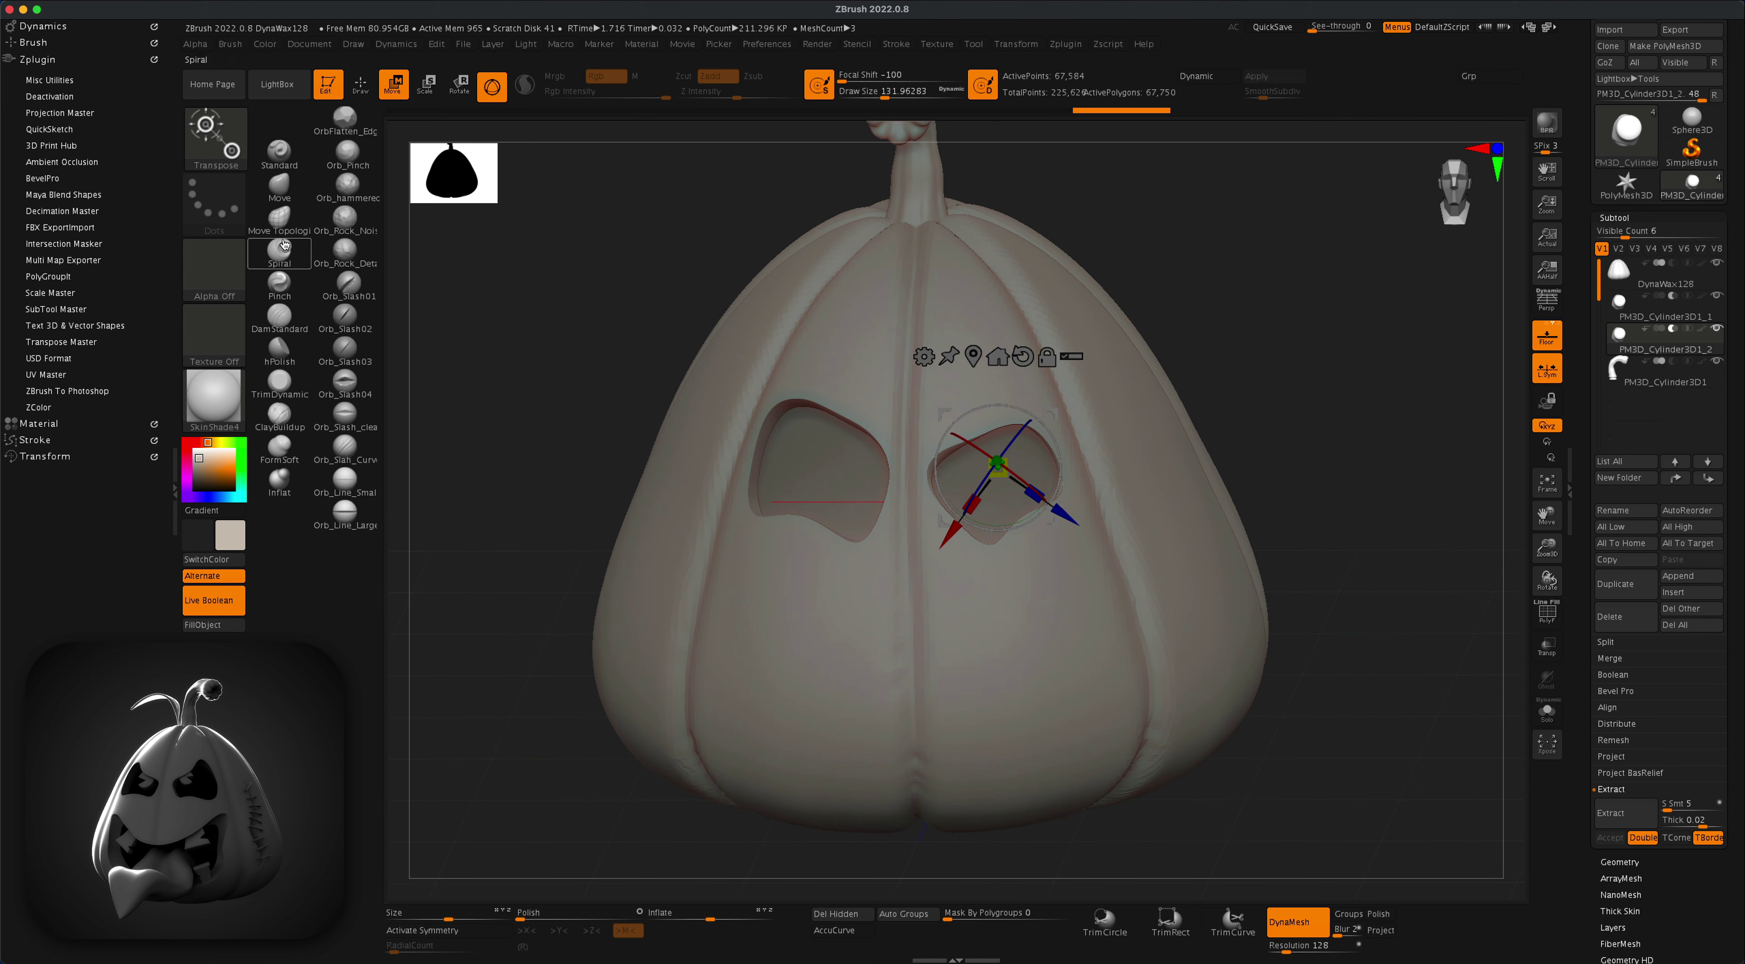
# Step: Reshape both eye cutters with the Move brush into matching angry eyes with brows slanting down toward the centre
pyautogui.click(279, 187)
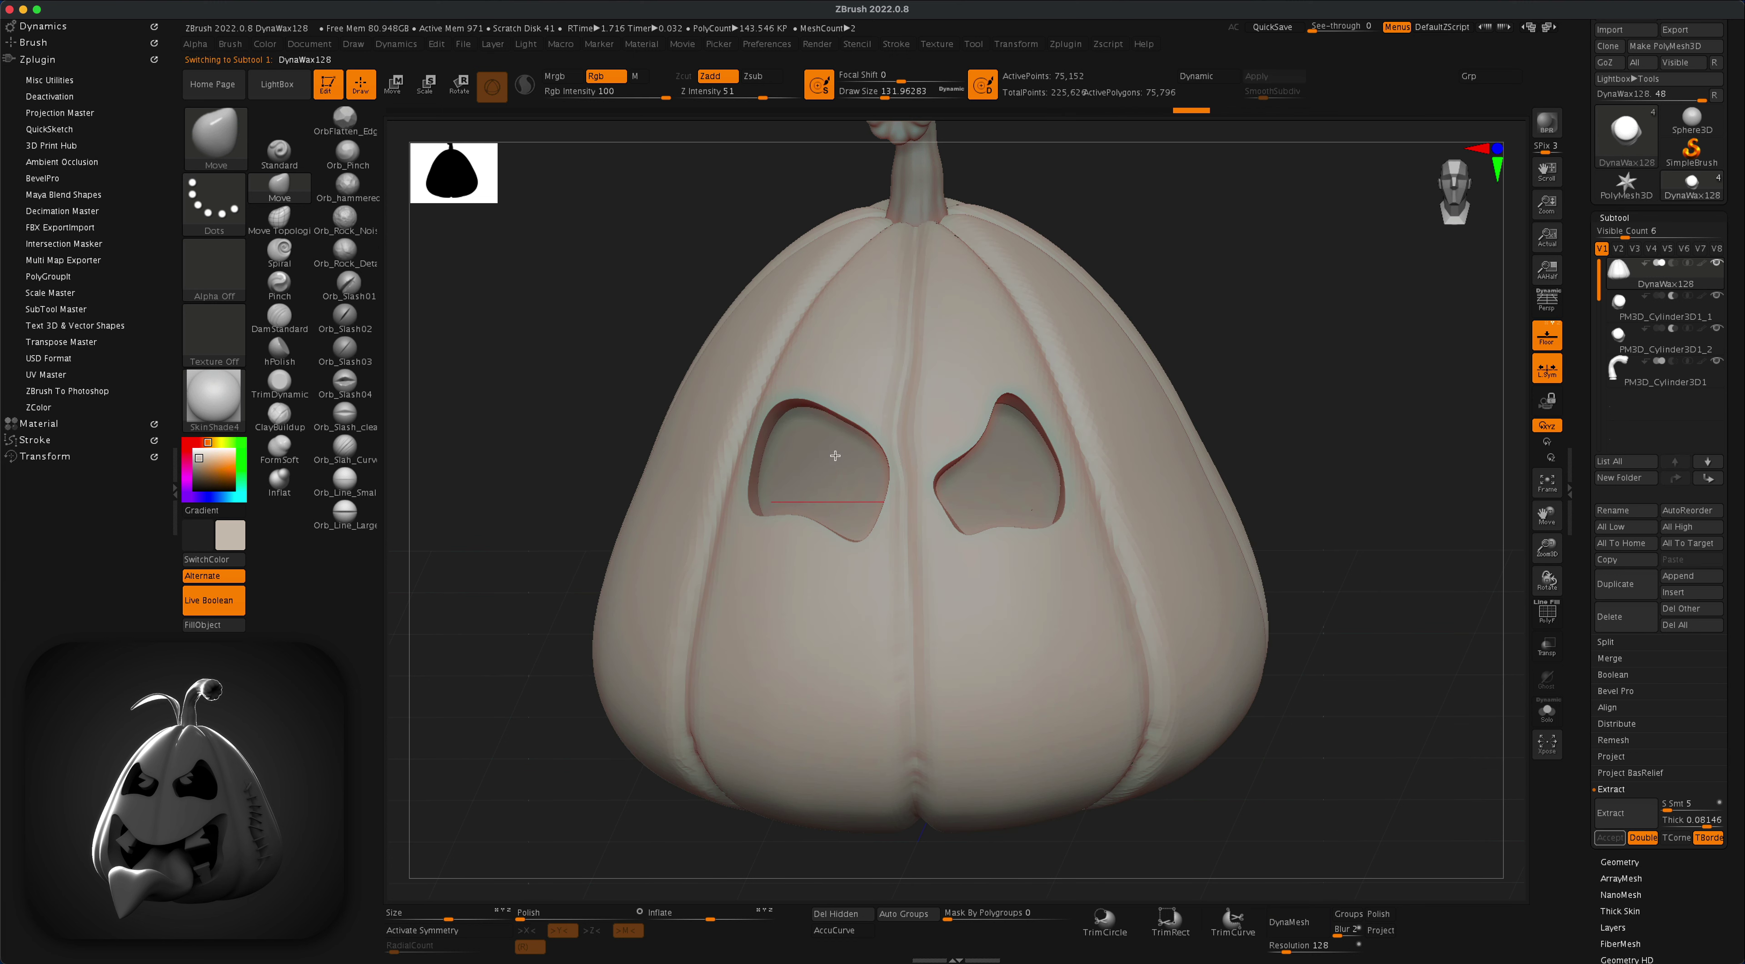
pyautogui.keyDown('alt'); pyautogui.click(858, 453); pyautogui.keyUp('alt')
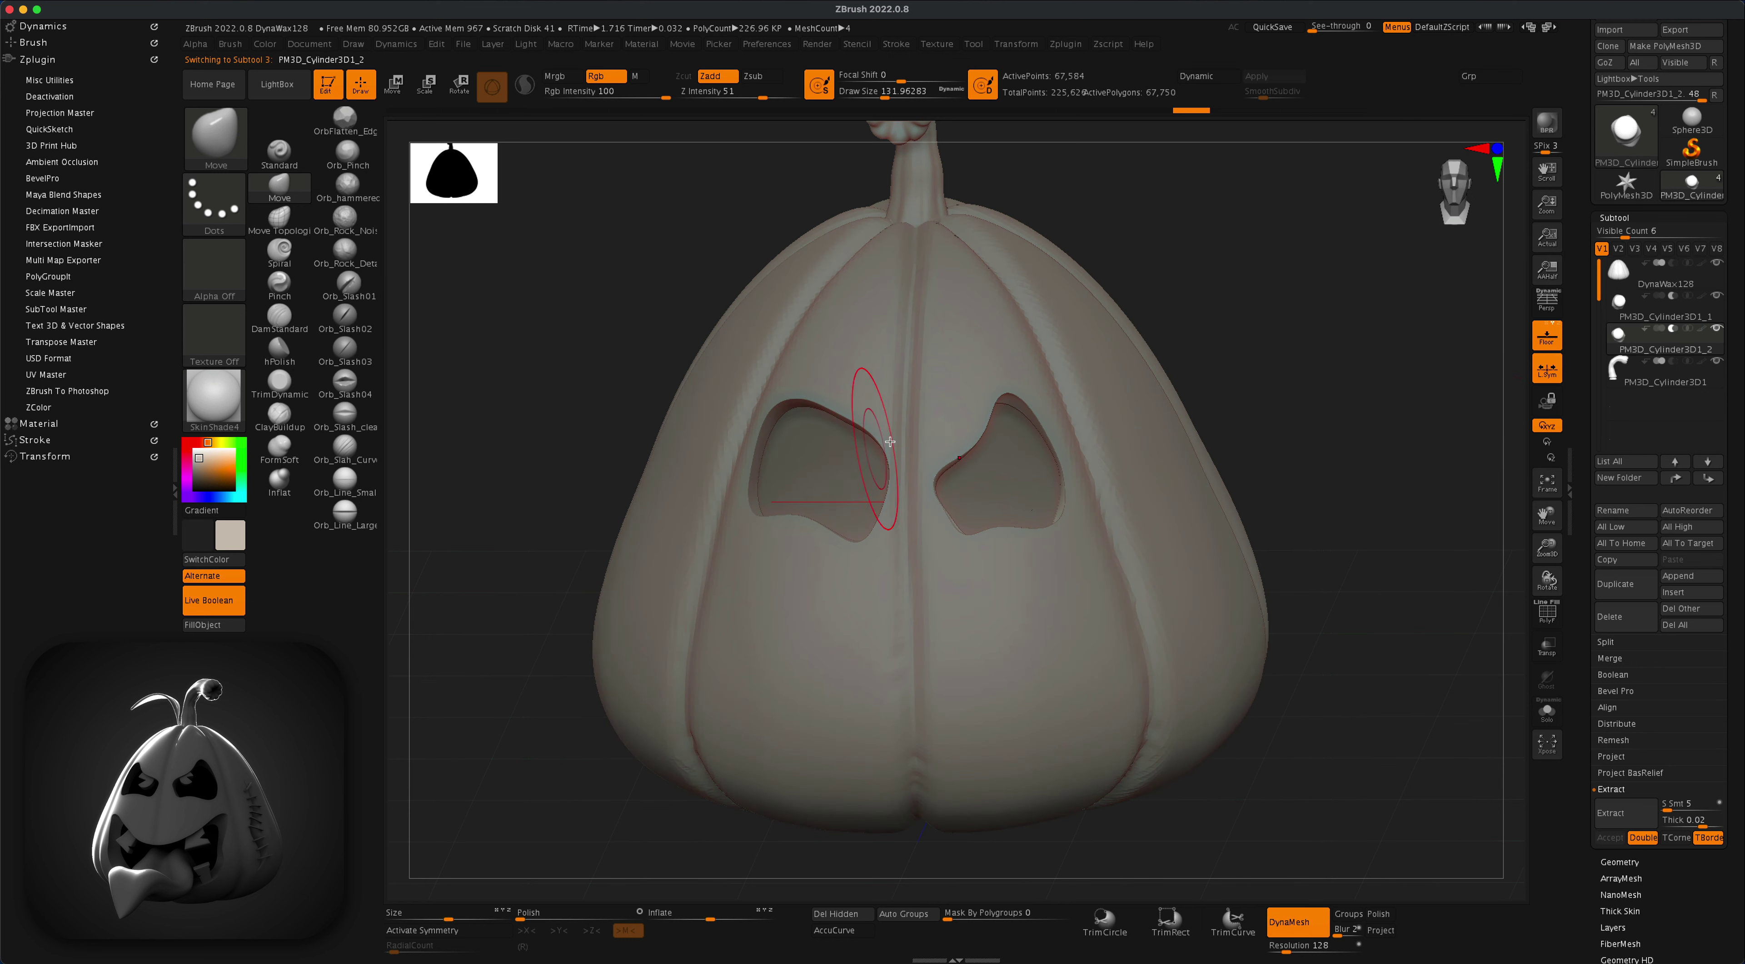
pyautogui.click(1619, 292)
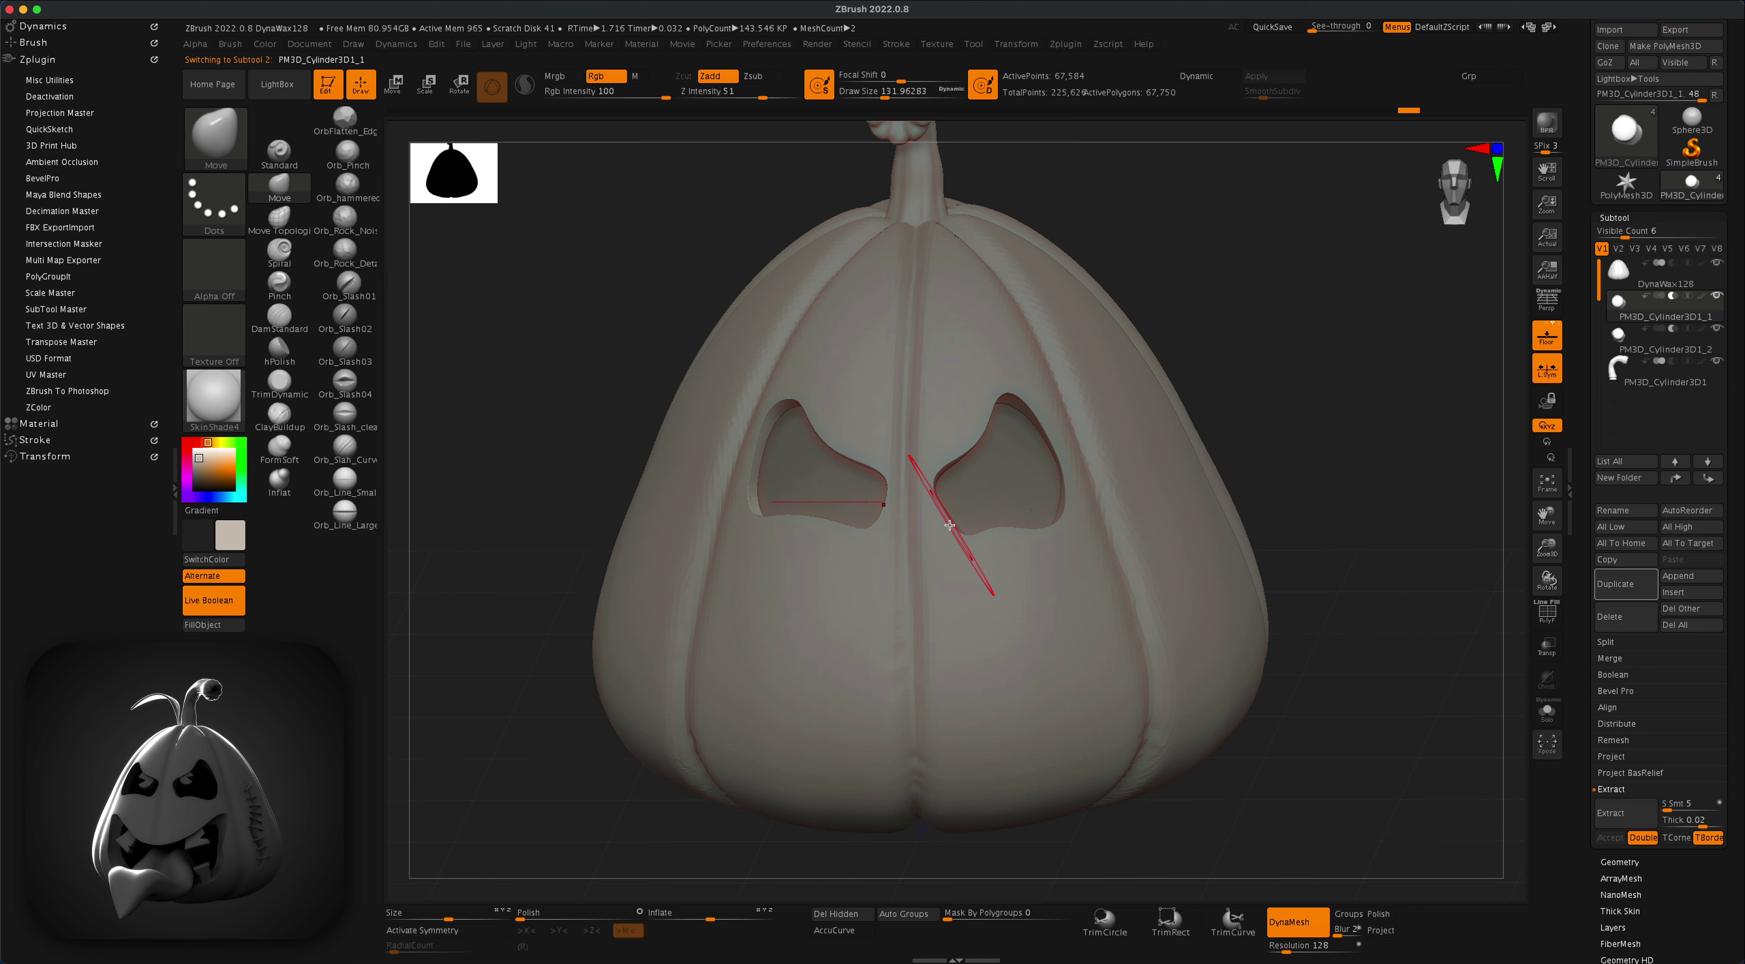
pyautogui.click(1690, 354)
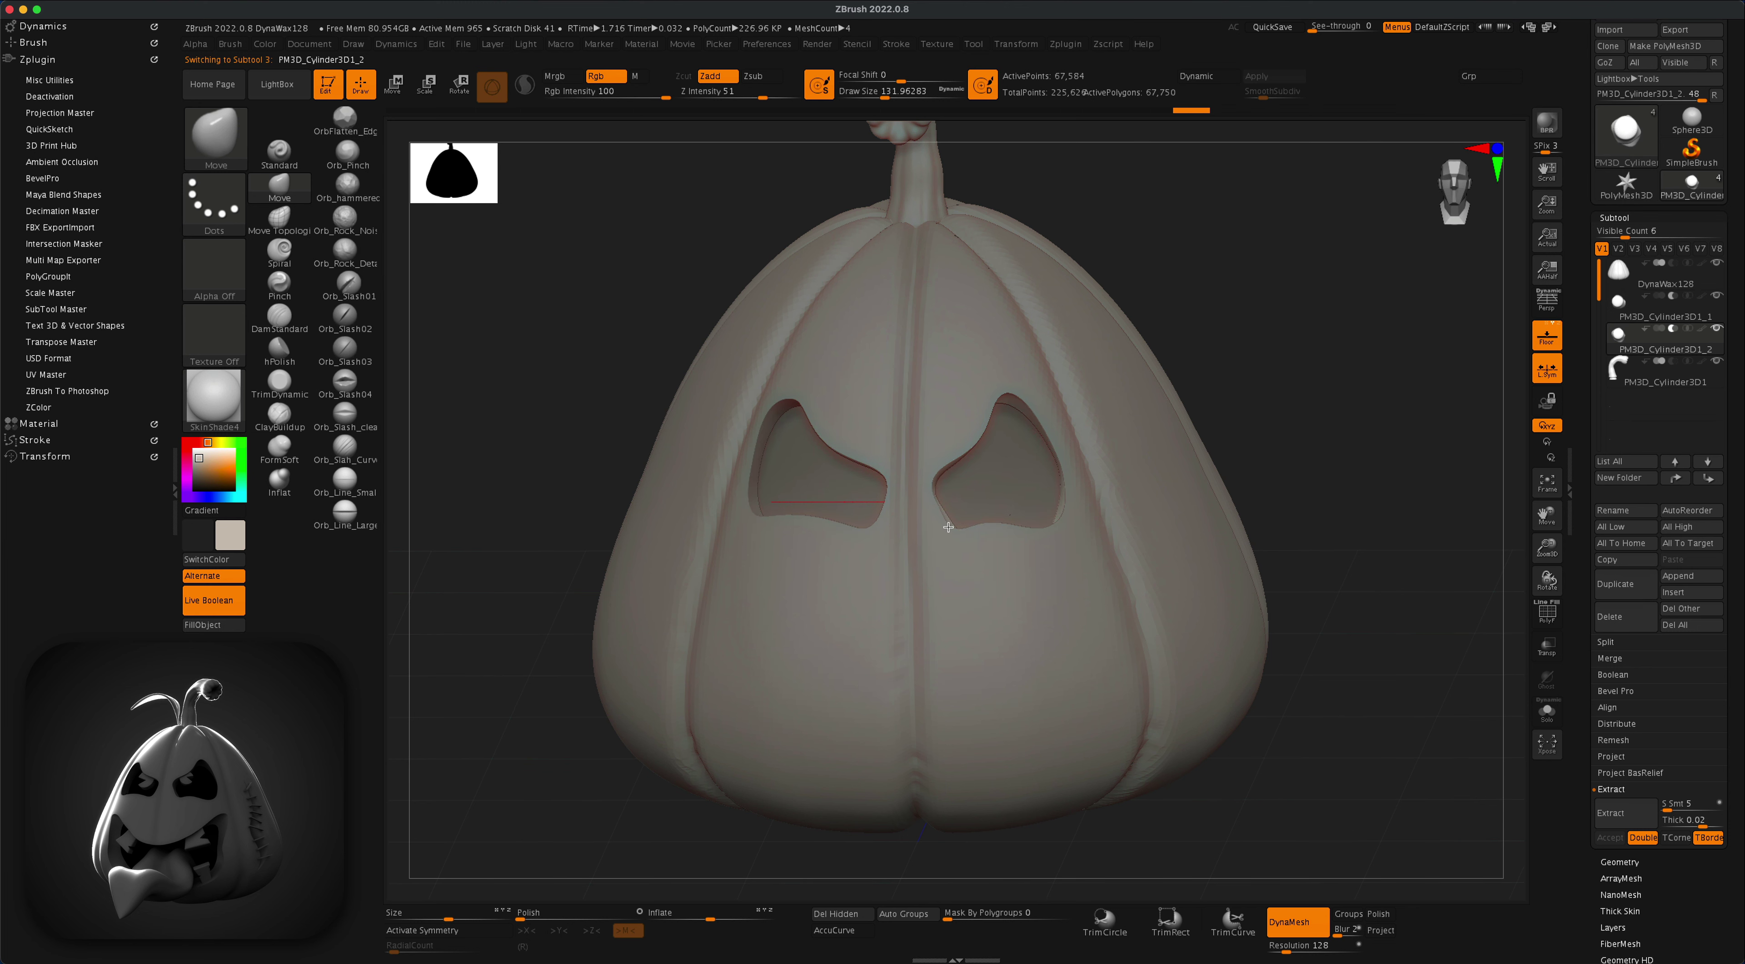
# Step: Append another Cylinder3D and move it directly below the pumpkin body in the subtool order
pyautogui.moveTo(1367, 443); pyautogui.dragTo(1318, 447)
pyautogui.click(1691, 576)
pyautogui.click(1351, 659)
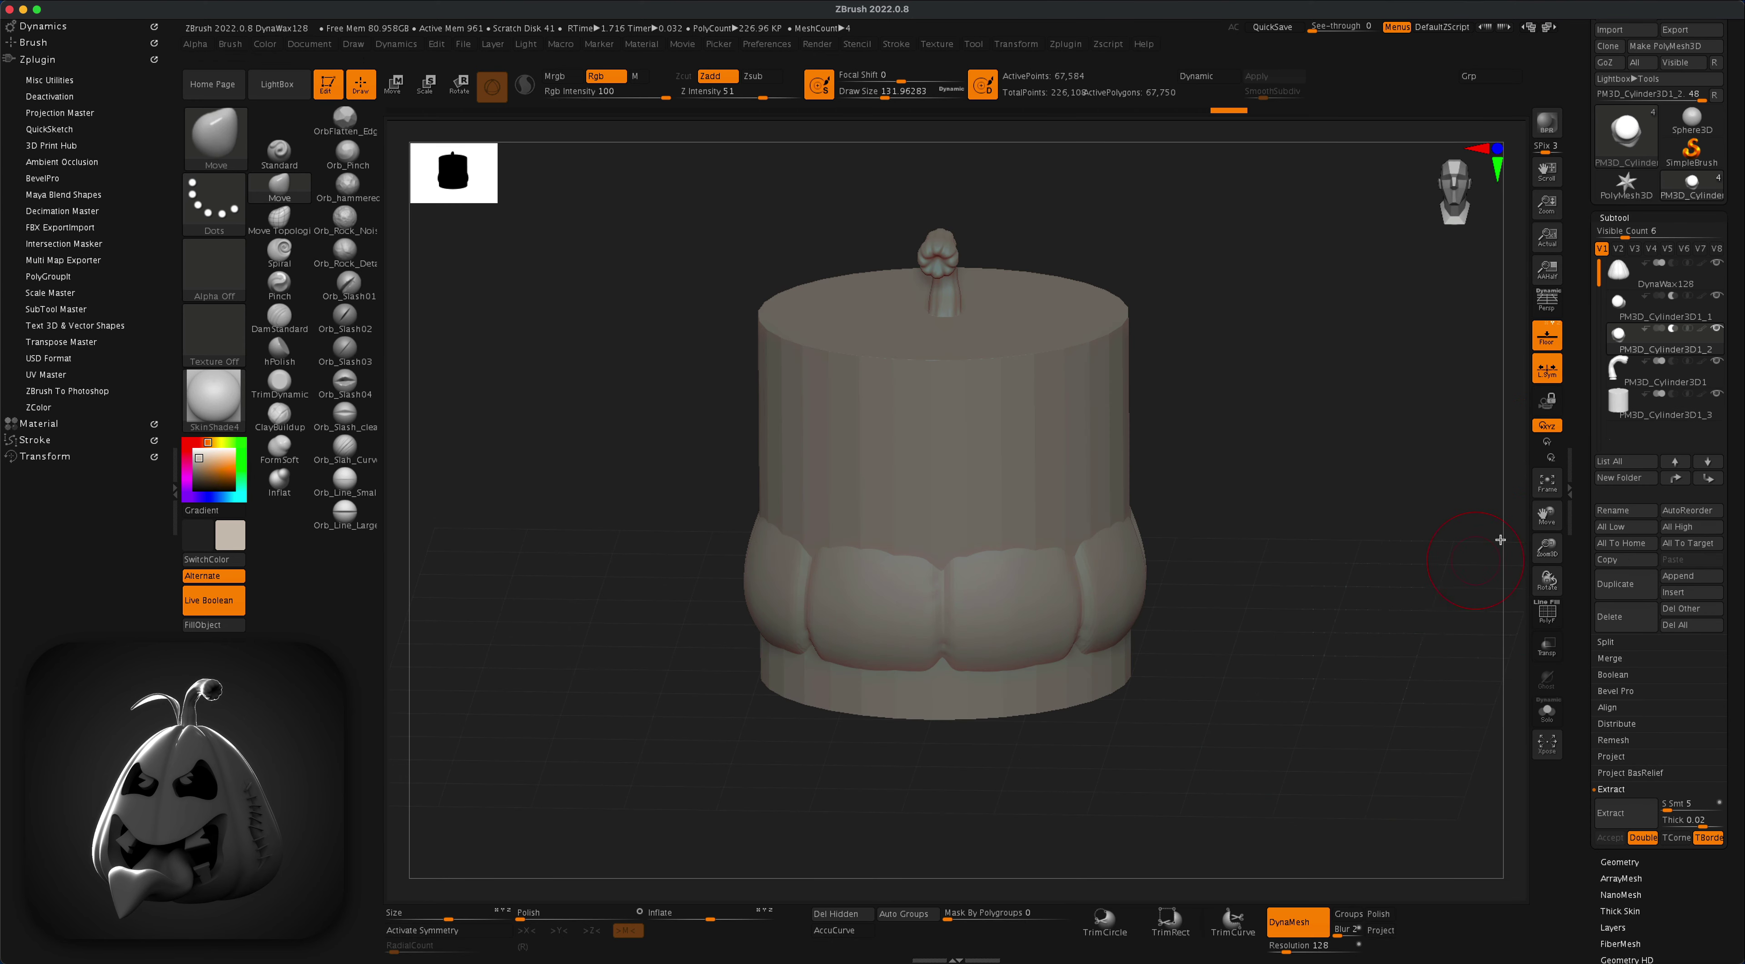
pyautogui.click(1715, 412)
pyautogui.click(1674, 477)
pyautogui.click(1675, 477)
pyautogui.click(1675, 478)
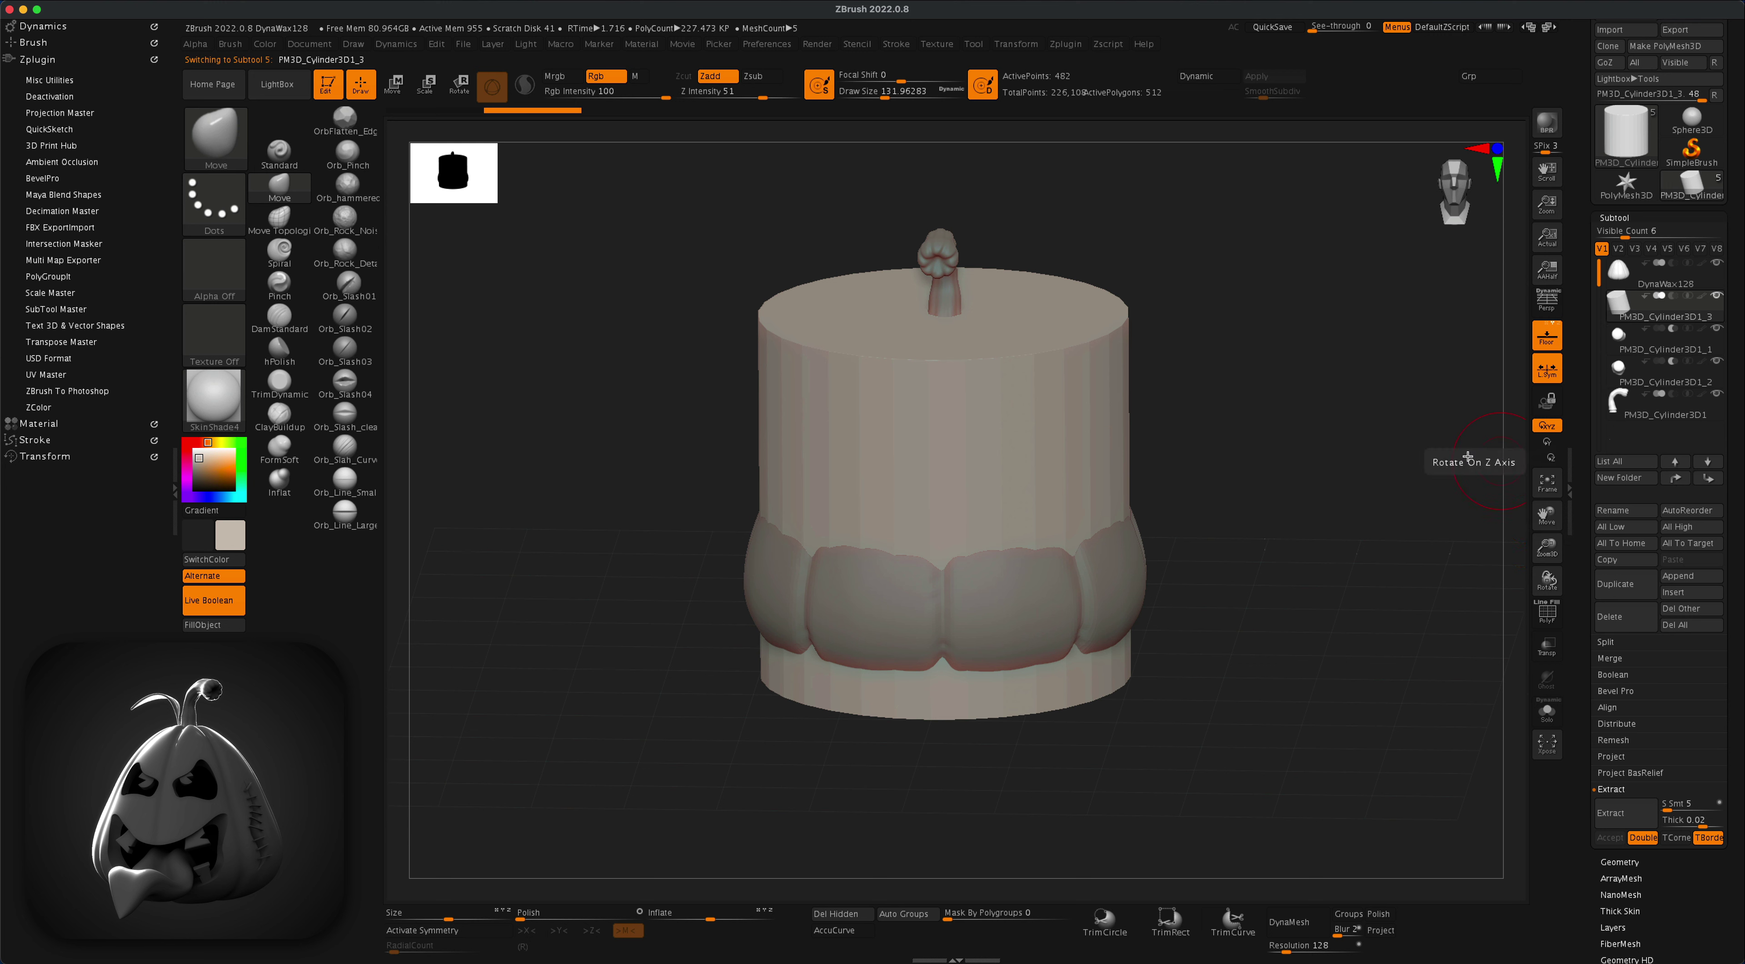
# Step: Subdivide the cylinder added for the mouth and DynaMesh it at resolution 128
pyautogui.keyDown('ctrl'); pyautogui.moveTo(1267, 478); pyautogui.dragTo(1270, 479); pyautogui.keyUp('ctrl')
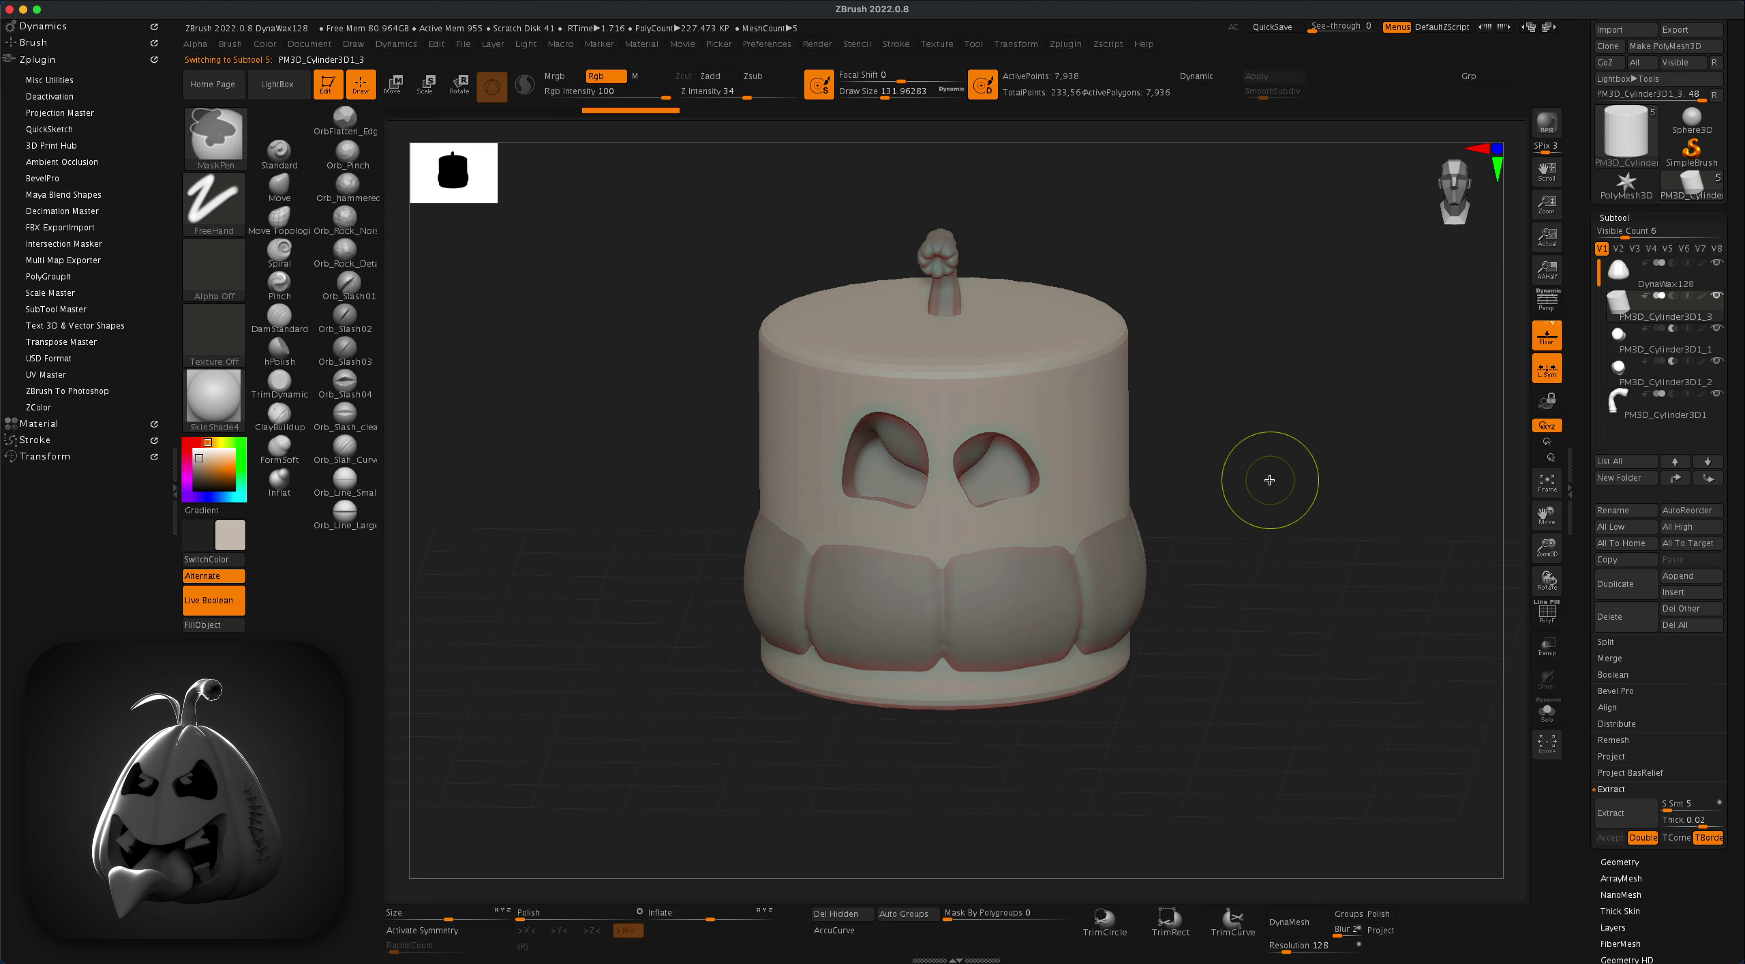
pyautogui.click(1292, 919)
pyautogui.keyDown('shift'); pyautogui.moveTo(1257, 545); pyautogui.dragTo(1305, 494); pyautogui.keyUp('shift')
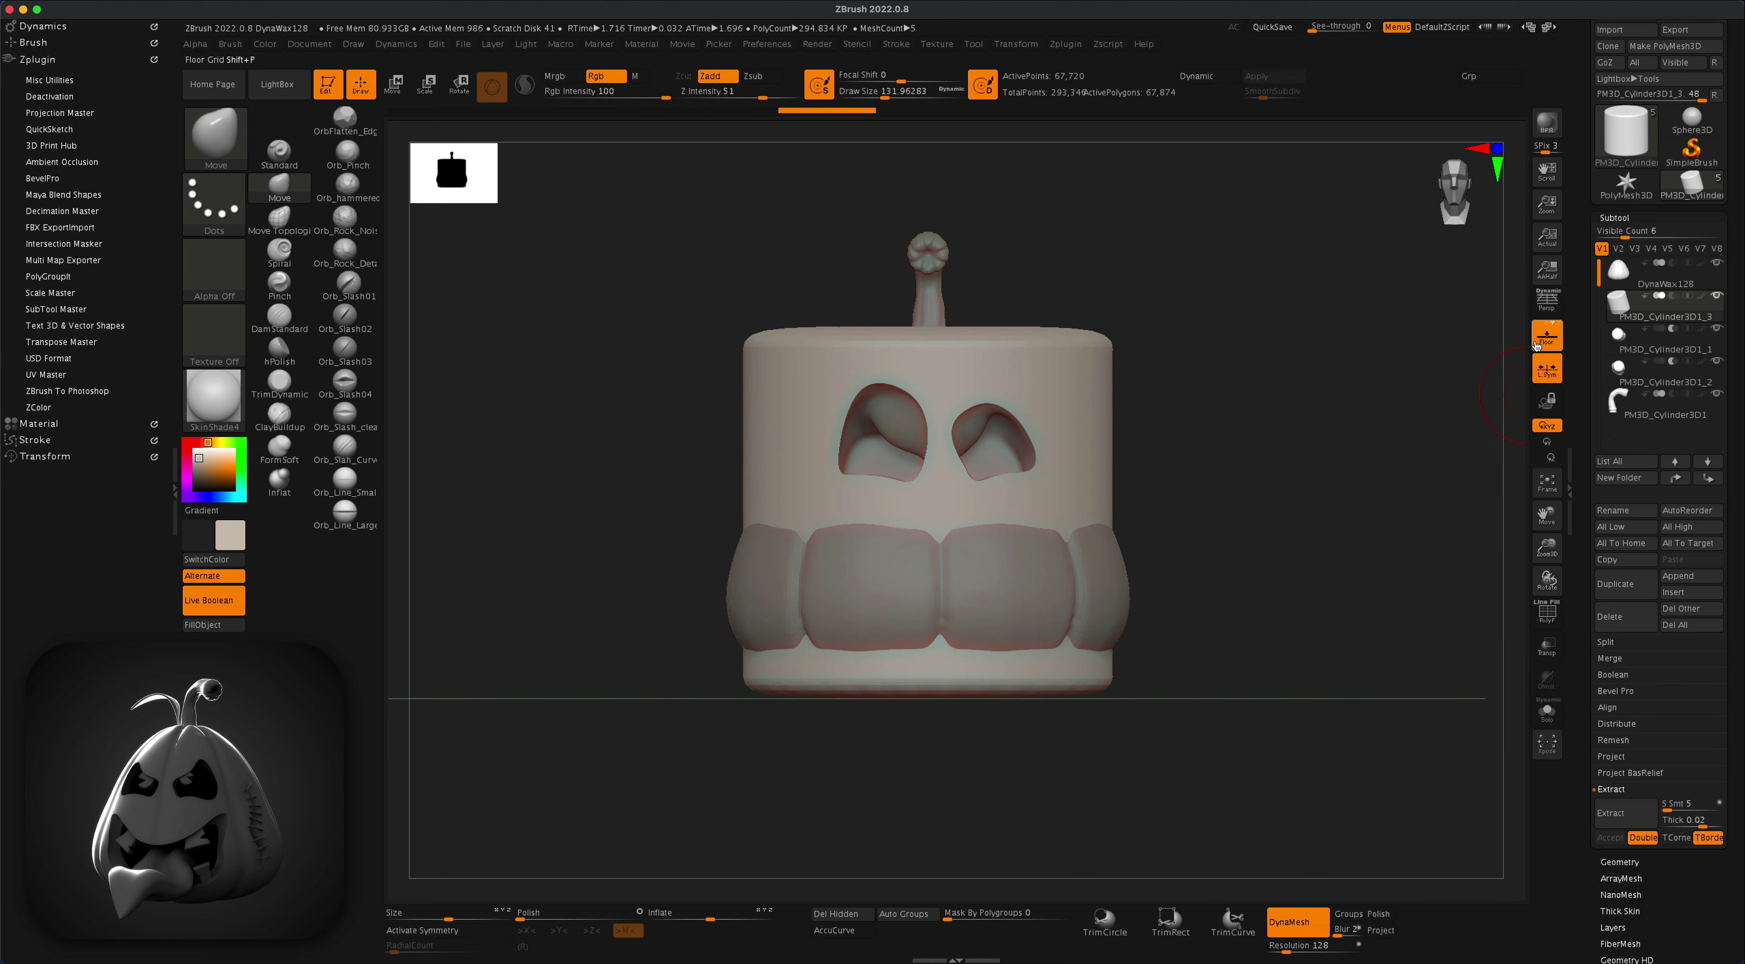
# Step: Rotate the mouth cylinder to face forward, shrink and widen it, and position it at the pumpkin's lower front
pyautogui.keyDown('shift'); pyautogui.moveTo(591, 384); pyautogui.dragTo(506, 276); pyautogui.keyUp('shift')
pyautogui.press('w')
pyautogui.keyDown('shift'); pyautogui.moveTo(924, 484); pyautogui.dragTo(935, 635); pyautogui.keyUp('shift')
pyautogui.moveTo(868, 512); pyautogui.dragTo(837, 533)
pyautogui.moveTo(952, 512); pyautogui.dragTo(1203, 535)
pyautogui.moveTo(1348, 470); pyautogui.dragTo(1228, 499)
pyautogui.moveTo(1121, 598); pyautogui.dragTo(1122, 671)
pyautogui.keyDown('shift'); pyautogui.moveTo(1363, 413); pyautogui.dragTo(1428, 421); pyautogui.keyUp('shift')
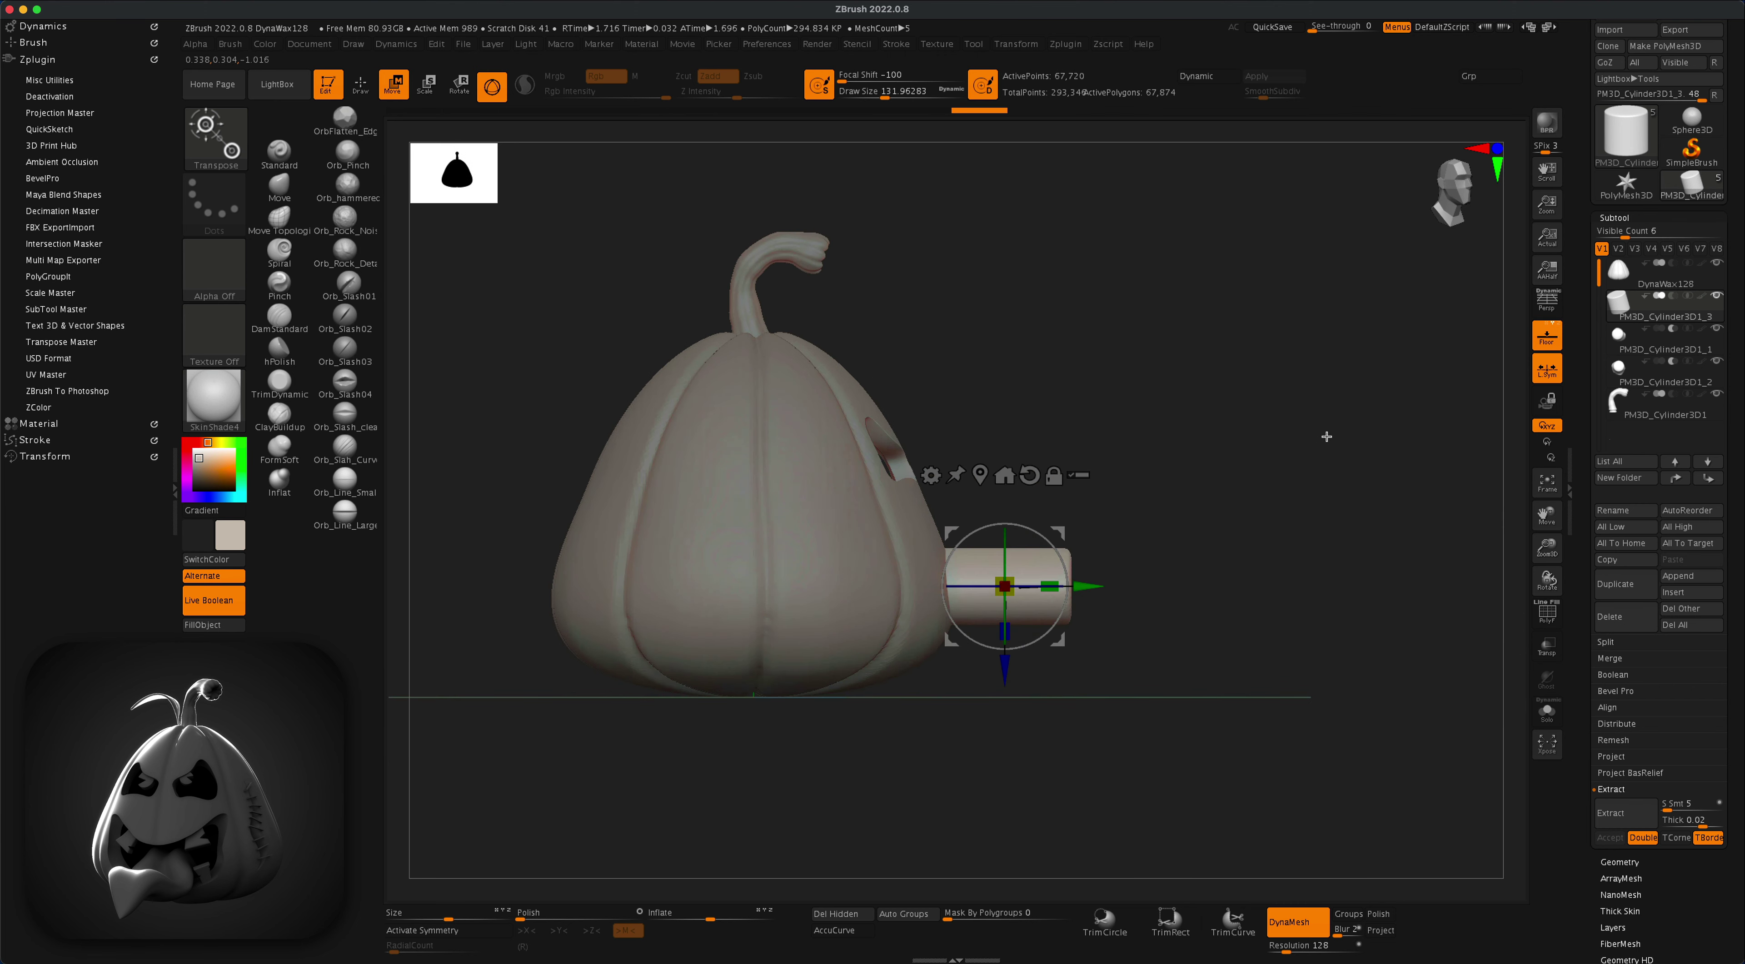
# Step: Push the mouth cylinder into the pumpkin's lower front and set it to subtract
pyautogui.moveTo(1092, 585); pyautogui.dragTo(1039, 583)
pyautogui.keyDown('alt'); pyautogui.moveTo(1291, 464); pyautogui.dragTo(1247, 498); pyautogui.keyUp('alt')
pyautogui.click(1672, 296)
pyautogui.moveTo(1310, 470)
pyautogui.keyDown('alt'); pyautogui.mouseDown()
pyautogui.moveTo(1354, 485)
pyautogui.moveTo(1286, 489)
pyautogui.mouseUp(); pyautogui.keyUp('alt')
pyautogui.moveTo(1289, 489); pyautogui.dragTo(1334, 494)
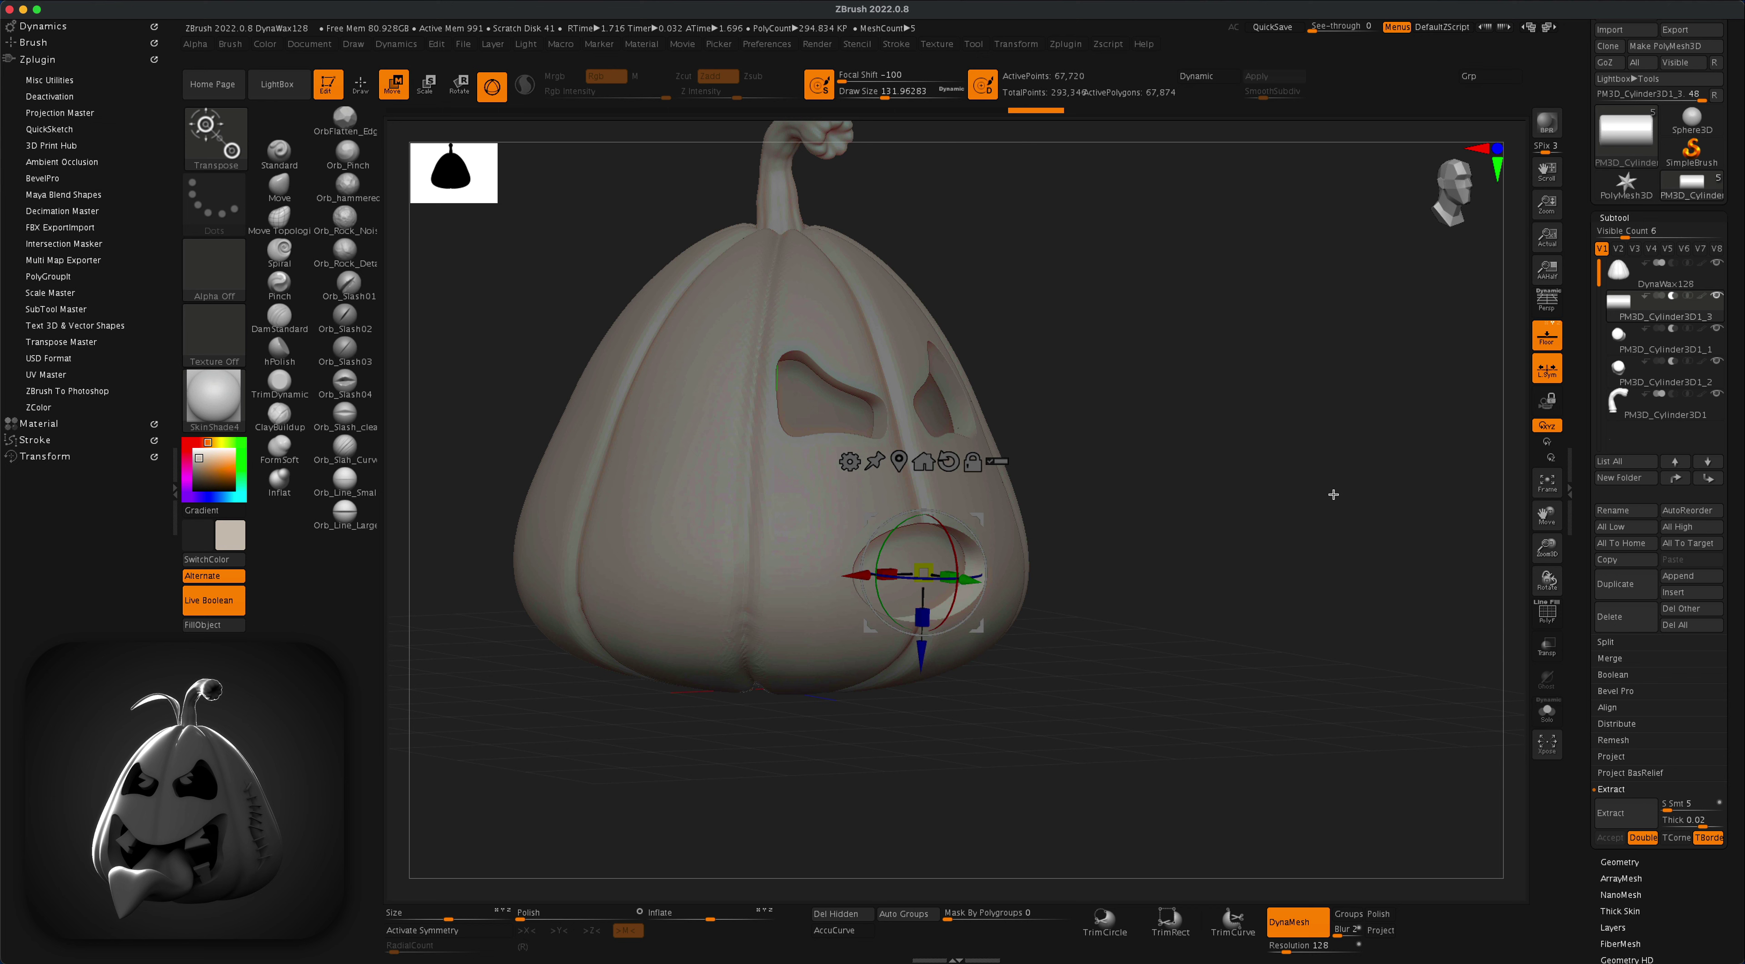
# Step: Shape the mouth cutter into a wide grin with upturned corners using the Move brush at Draw Size about 187
pyautogui.click(293, 196)
pyautogui.moveTo(1160, 459); pyautogui.dragTo(1153, 471)
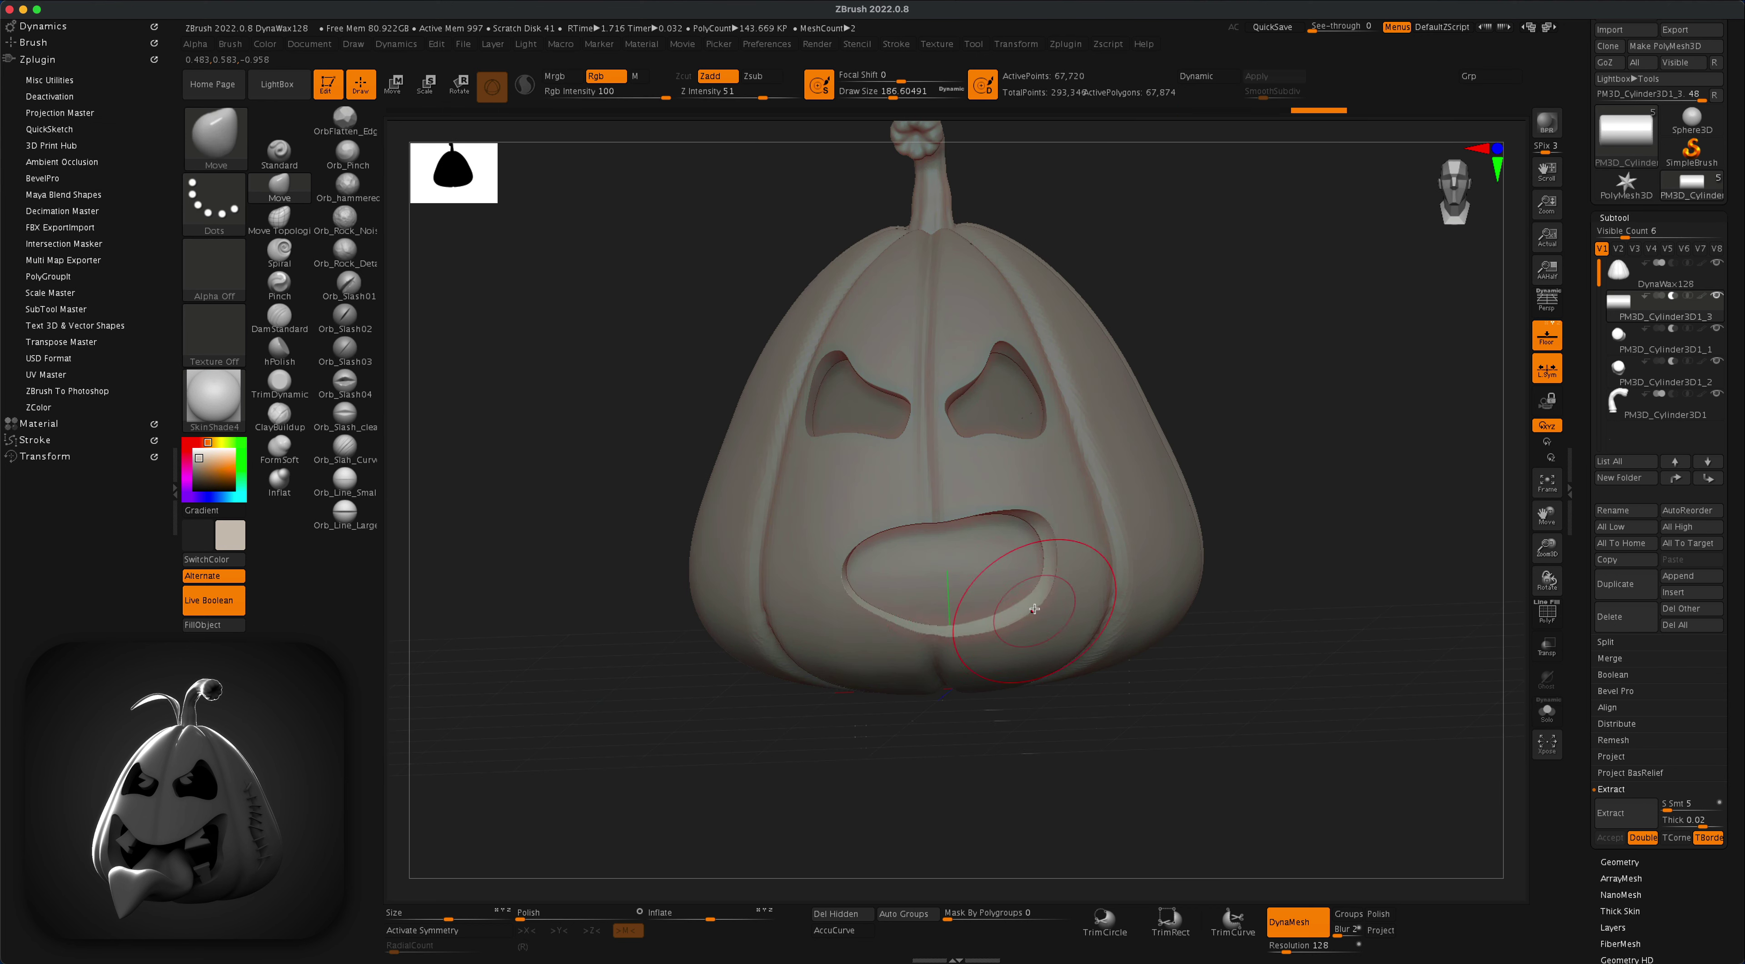
pyautogui.moveTo(862, 546); pyautogui.dragTo(813, 503)
pyautogui.moveTo(926, 509); pyautogui.dragTo(946, 549)
pyautogui.moveTo(856, 590)
pyautogui.mouseDown()
pyautogui.moveTo(835, 606)
pyautogui.moveTo(910, 644)
pyautogui.mouseUp()
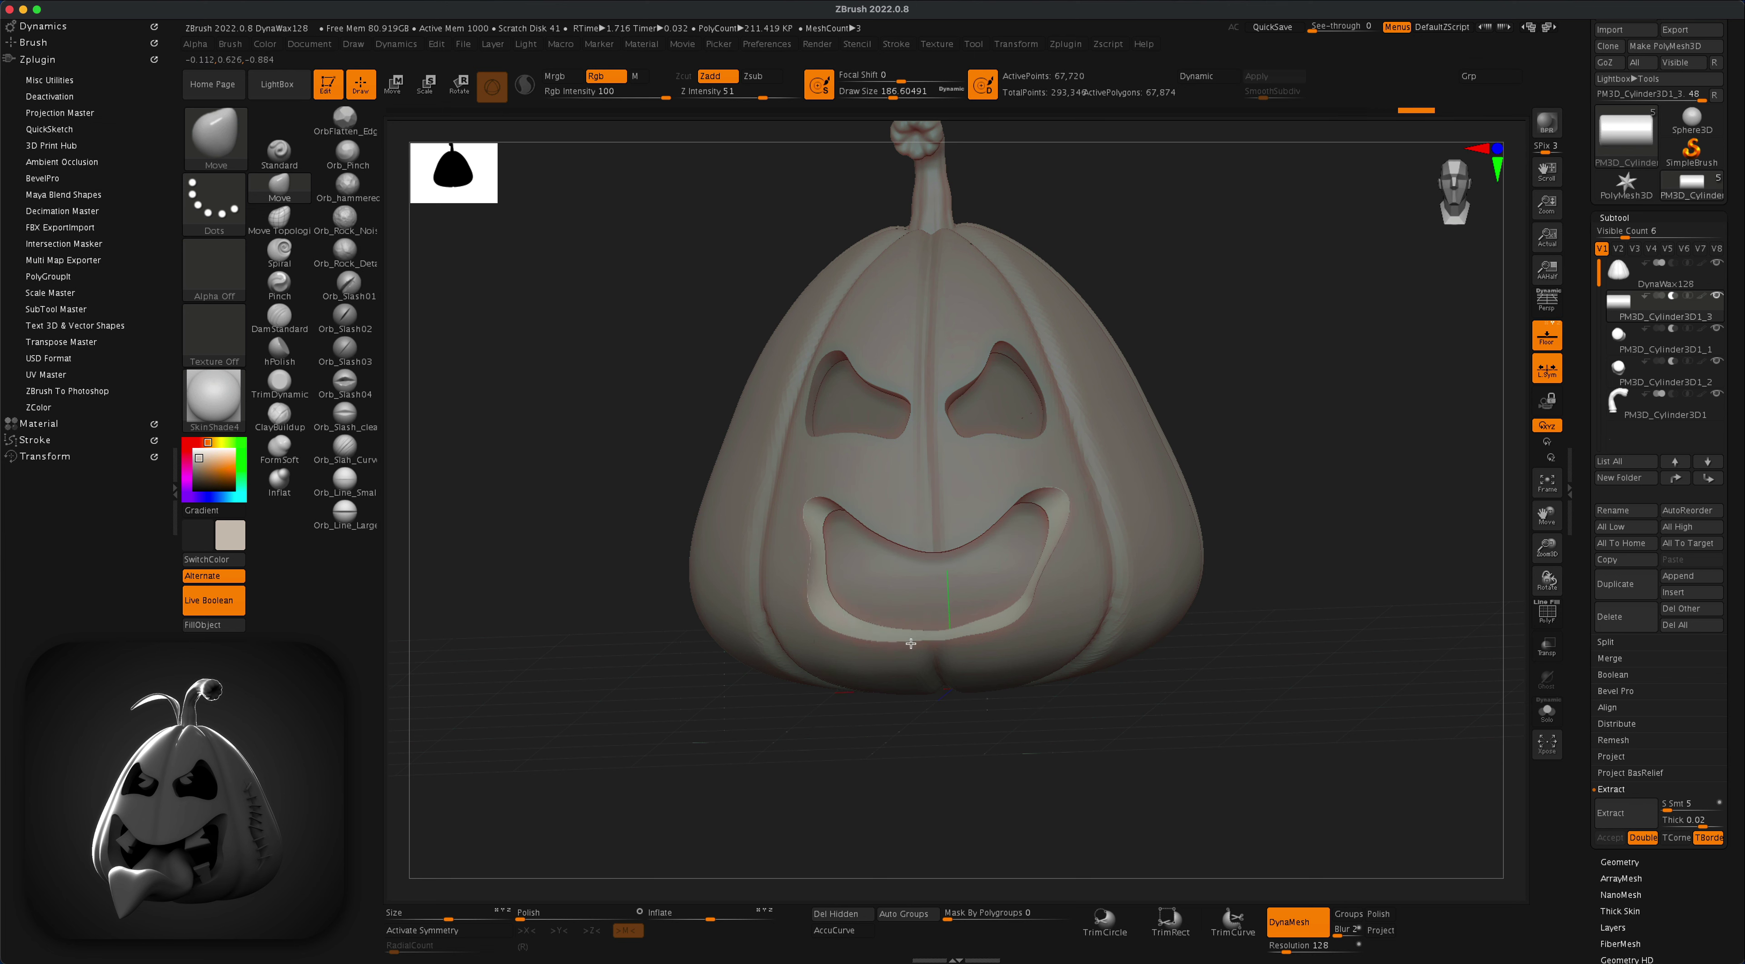
pyautogui.moveTo(1046, 615); pyautogui.dragTo(1057, 631)
pyautogui.moveTo(1007, 642); pyautogui.dragTo(1033, 658)
pyautogui.press('s')
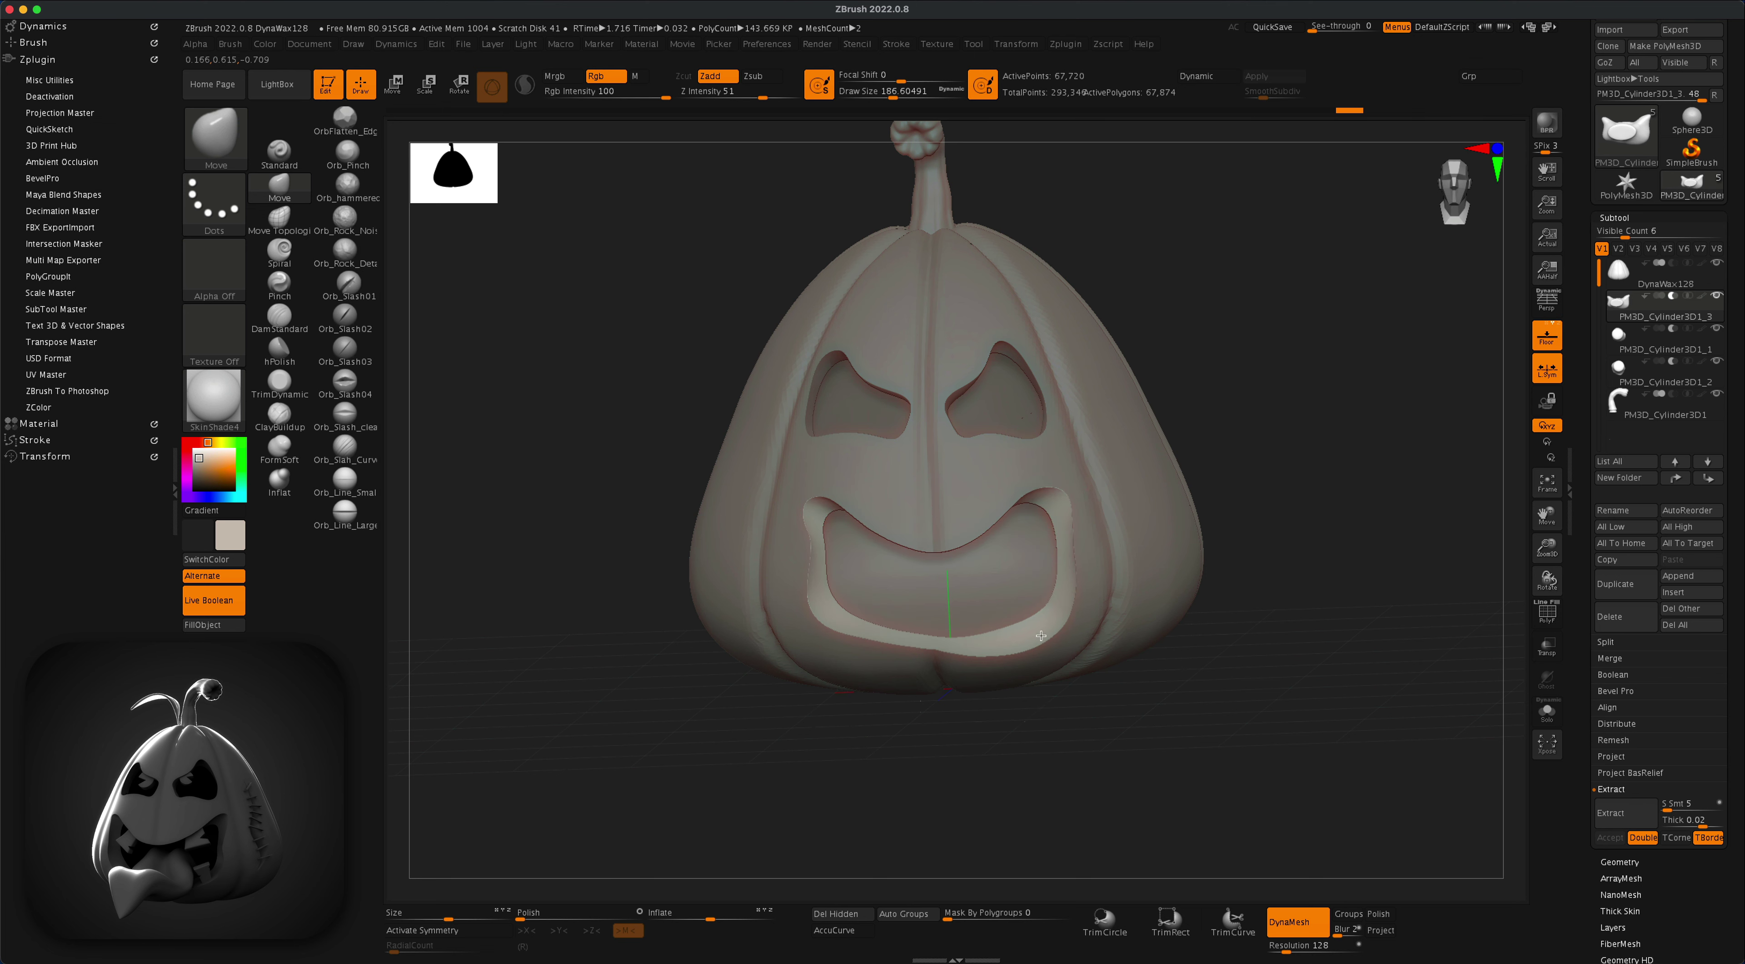
pyautogui.moveTo(1264, 613)
pyautogui.mouseDown()
pyautogui.moveTo(1324, 614)
pyautogui.moveTo(1293, 537)
pyautogui.moveTo(1270, 595)
pyautogui.mouseUp()
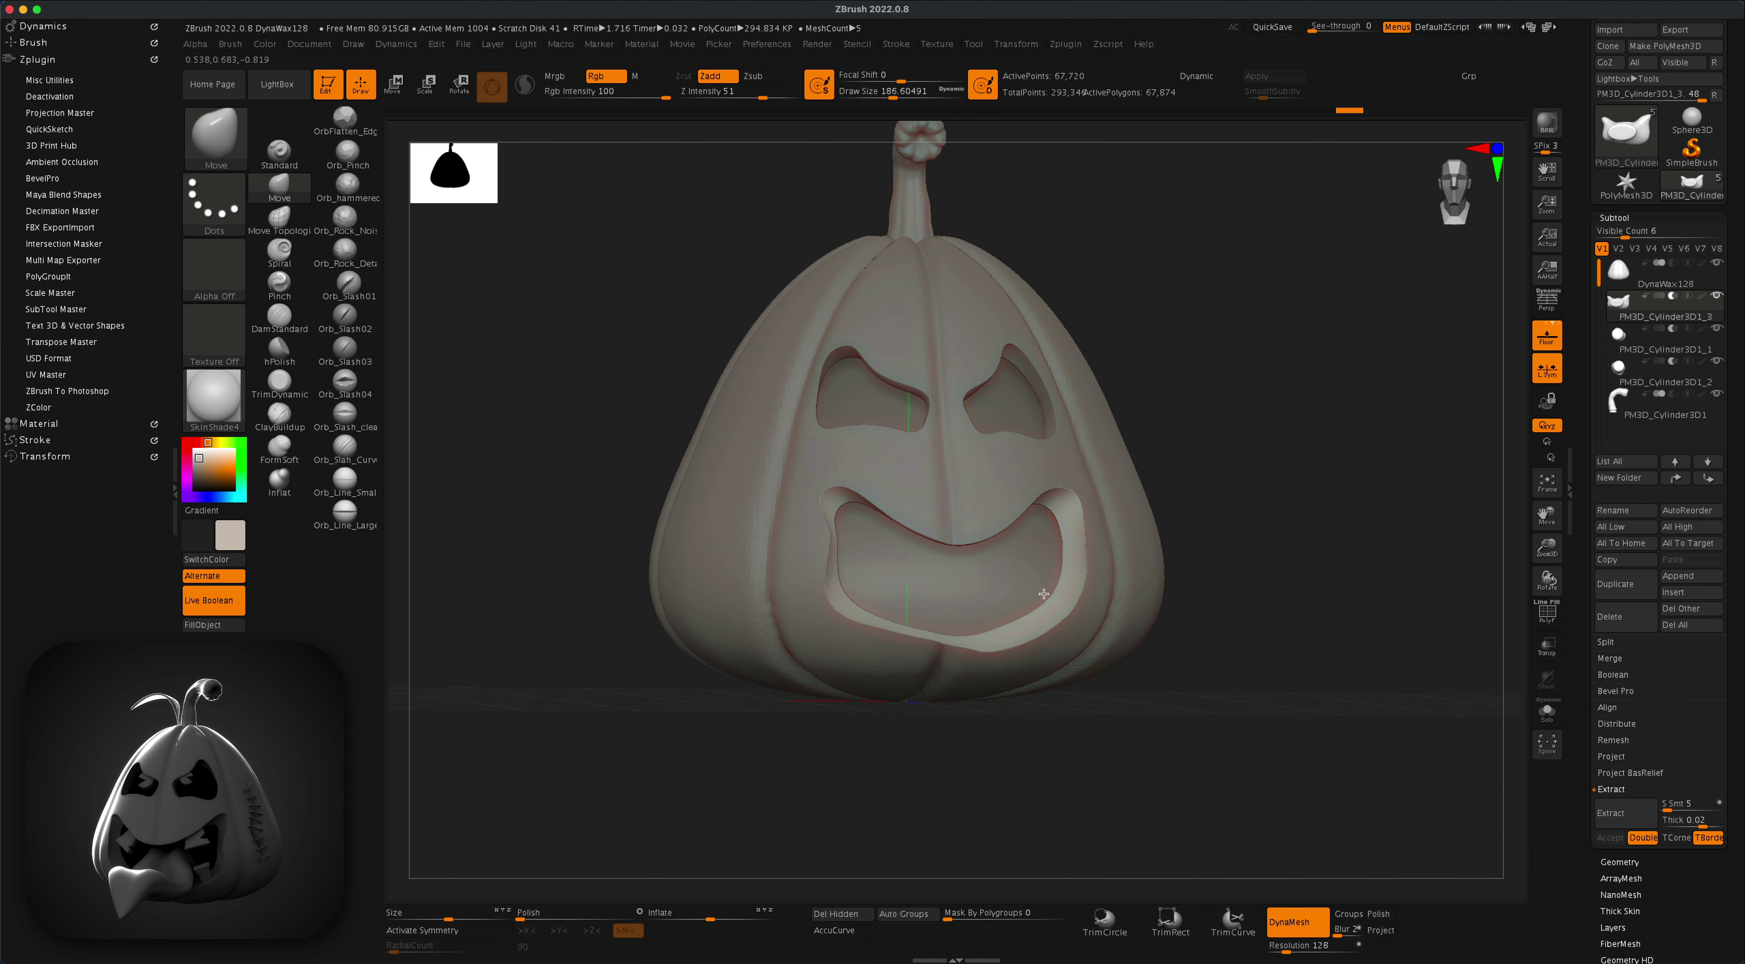
# Step: Refine the mouth cutter's corners and upper edge into a smoother grin using the Move brush at Draw Size about 136
pyautogui.moveTo(818, 628); pyautogui.dragTo(823, 623)
pyautogui.moveTo(1293, 491); pyautogui.dragTo(1245, 498)
pyautogui.press('s')
pyautogui.moveTo(1117, 499); pyautogui.dragTo(1110, 498)
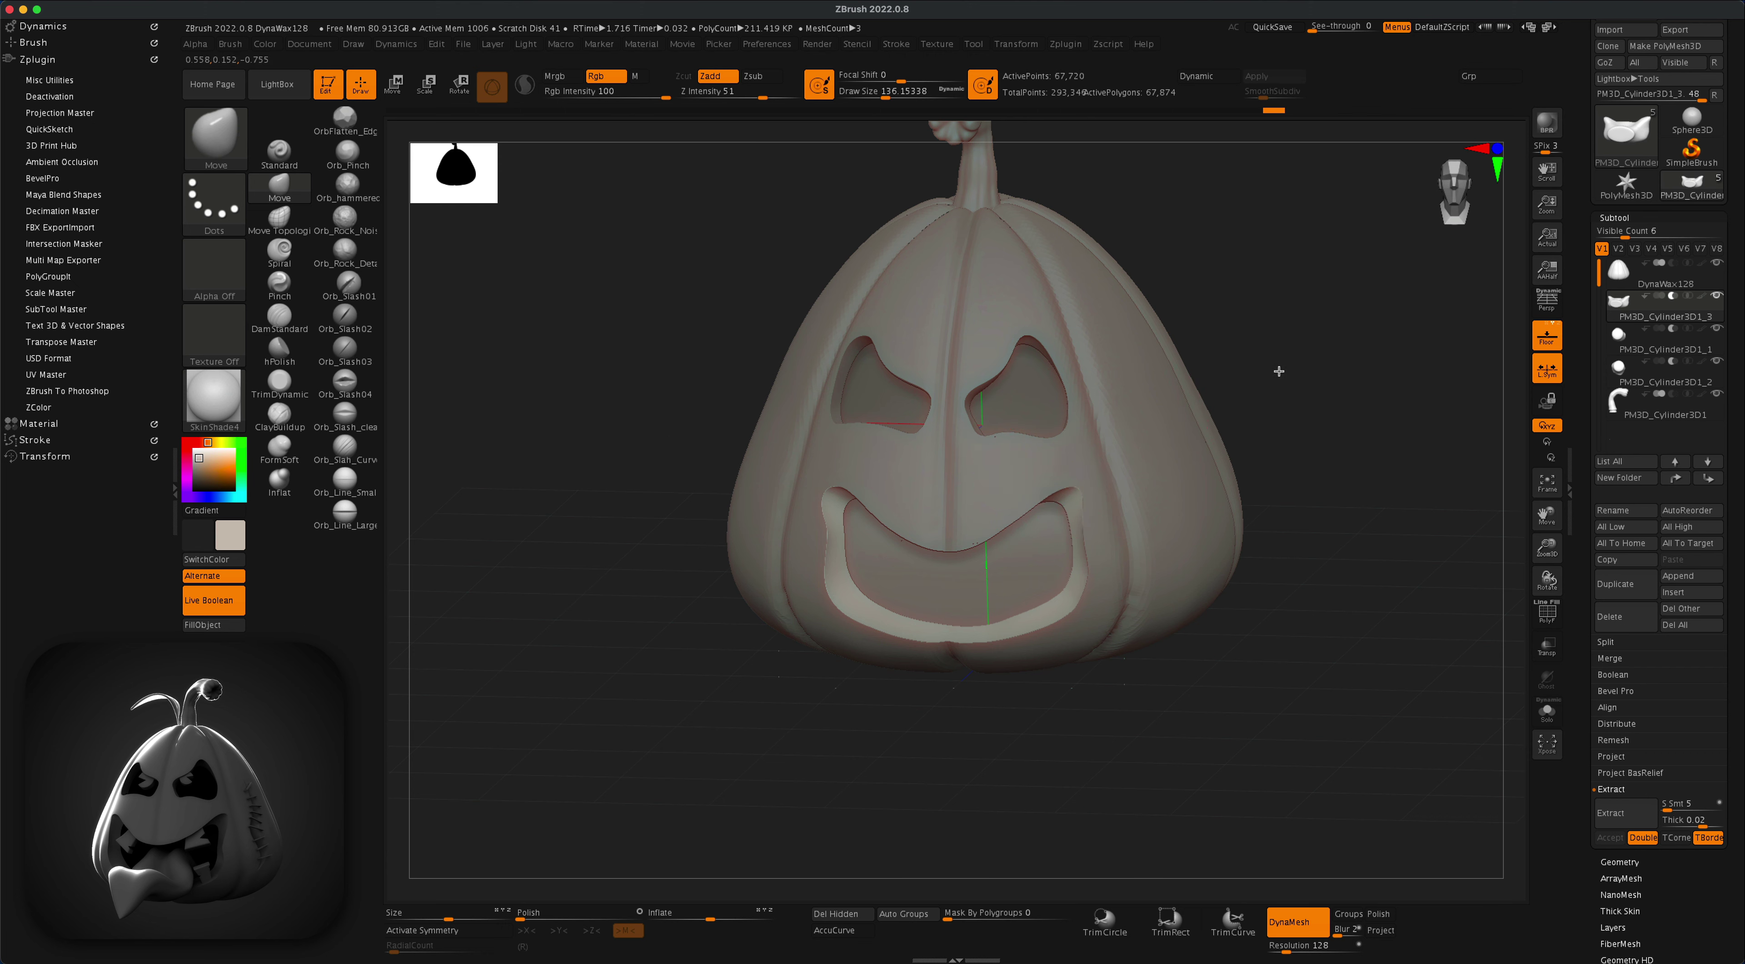
pyautogui.moveTo(1279, 371); pyautogui.dragTo(1236, 379)
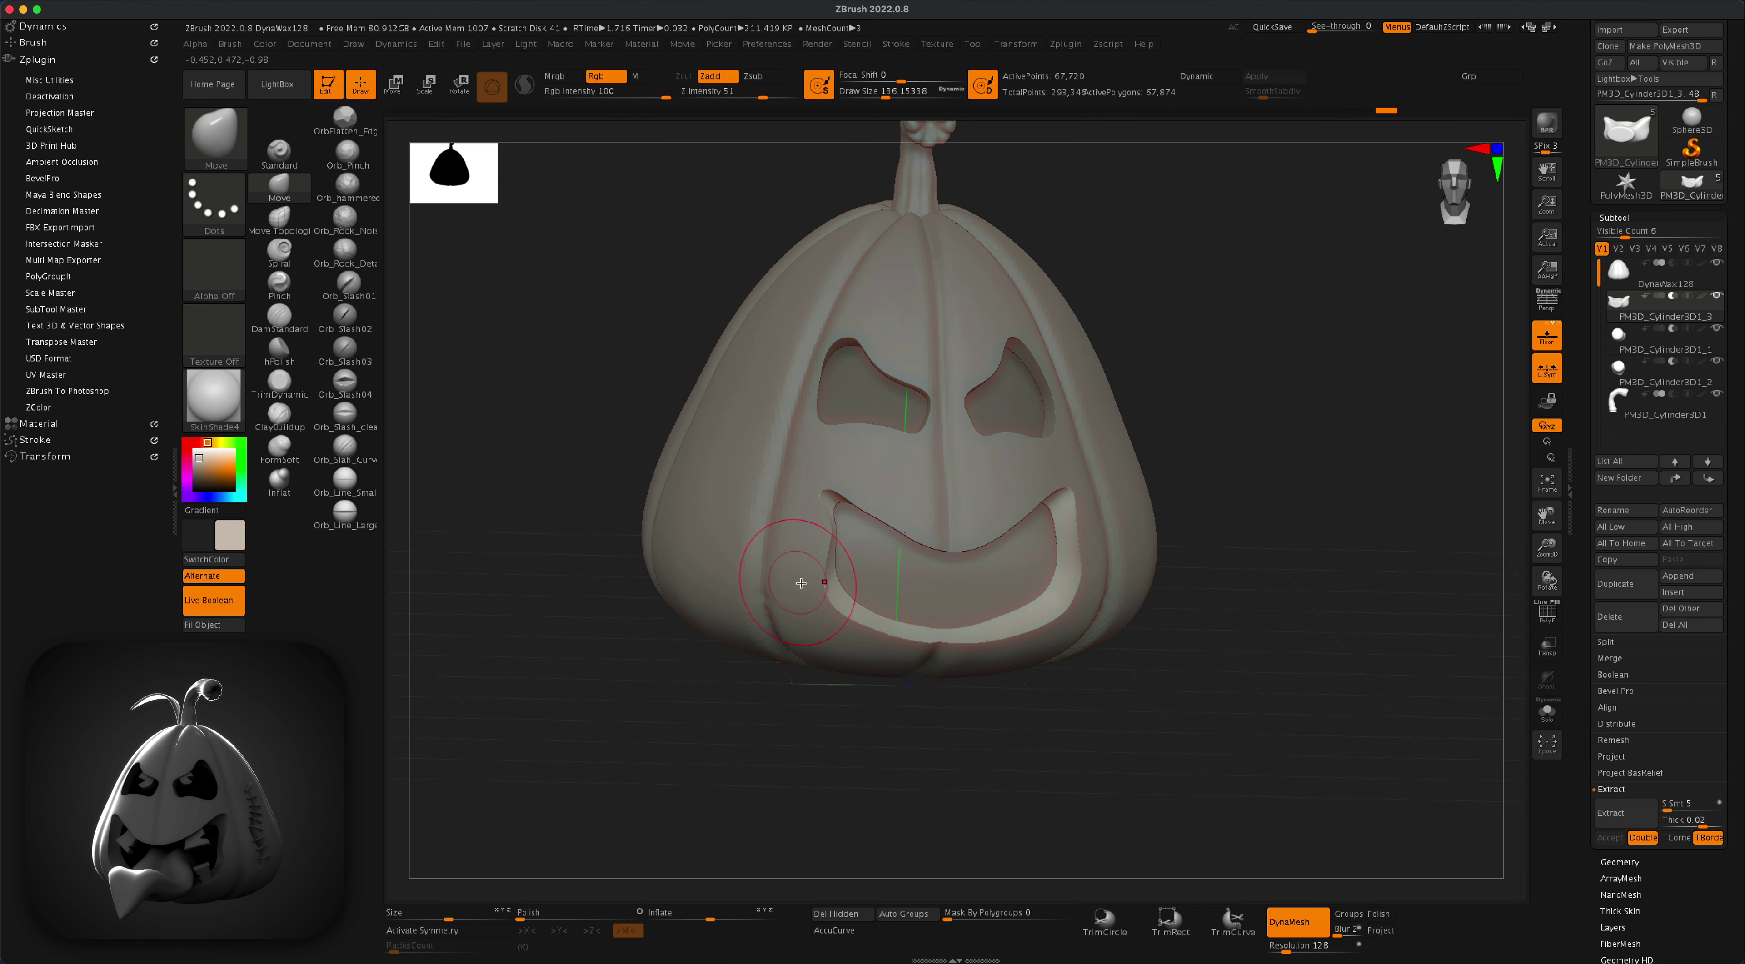
pyautogui.moveTo(1249, 467); pyautogui.dragTo(955, 535)
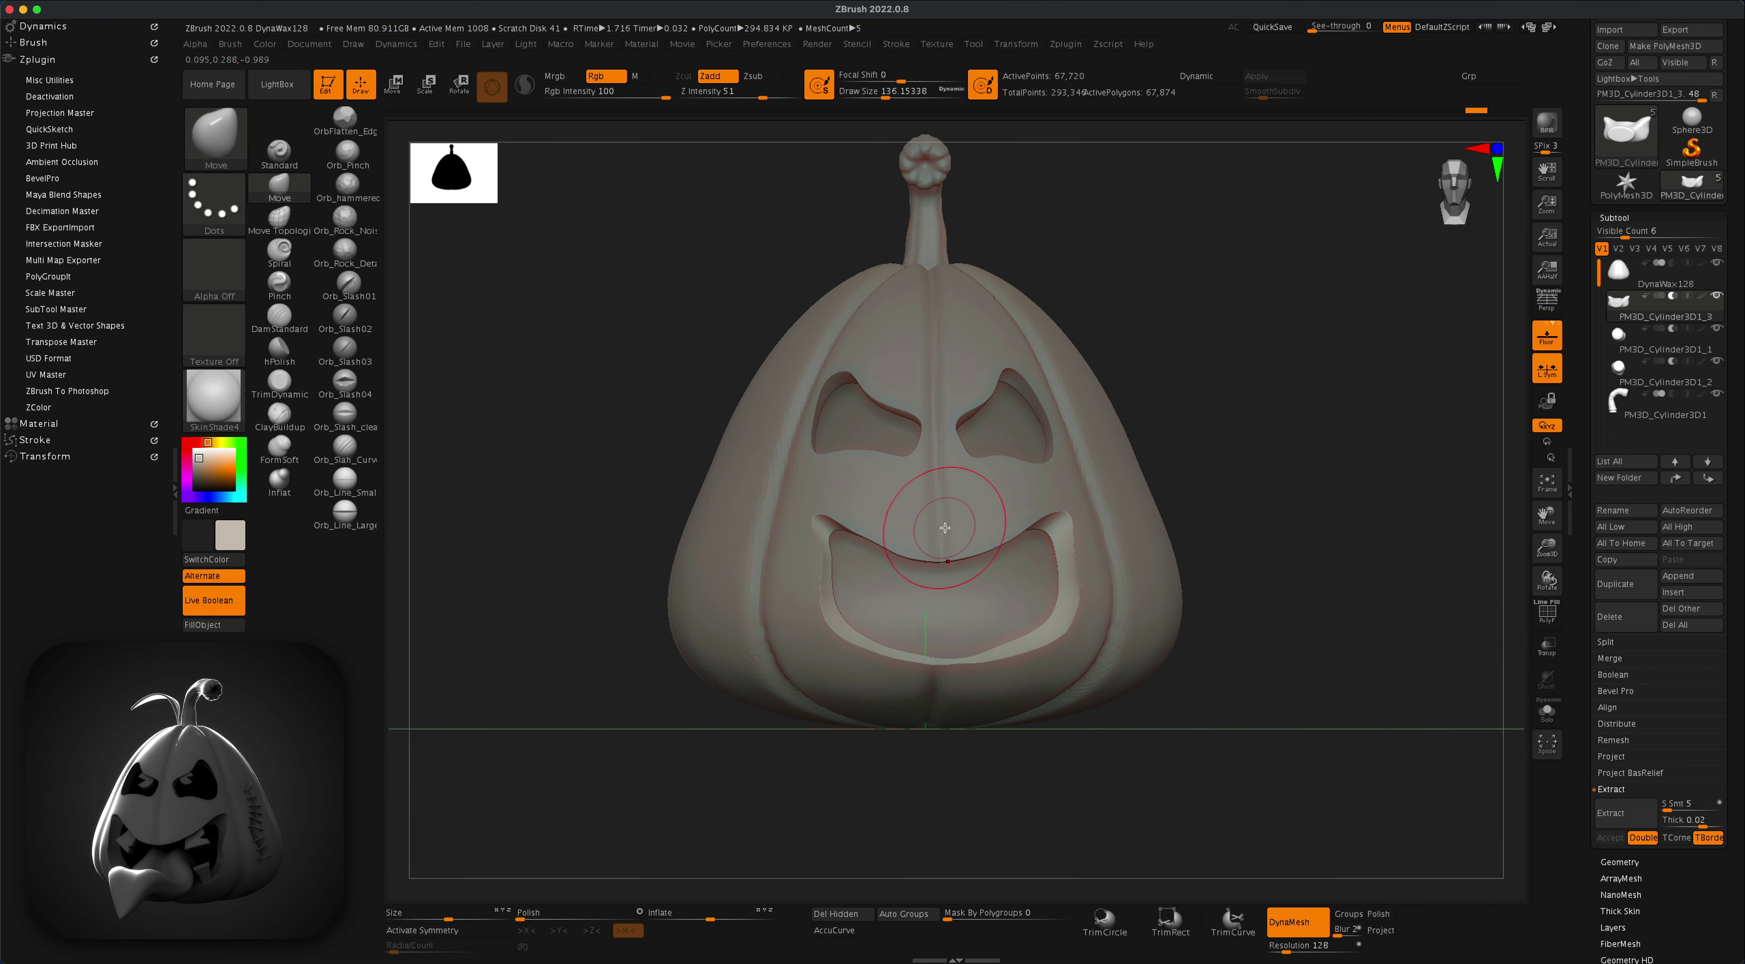
pyautogui.moveTo(1283, 433); pyautogui.dragTo(1089, 508)
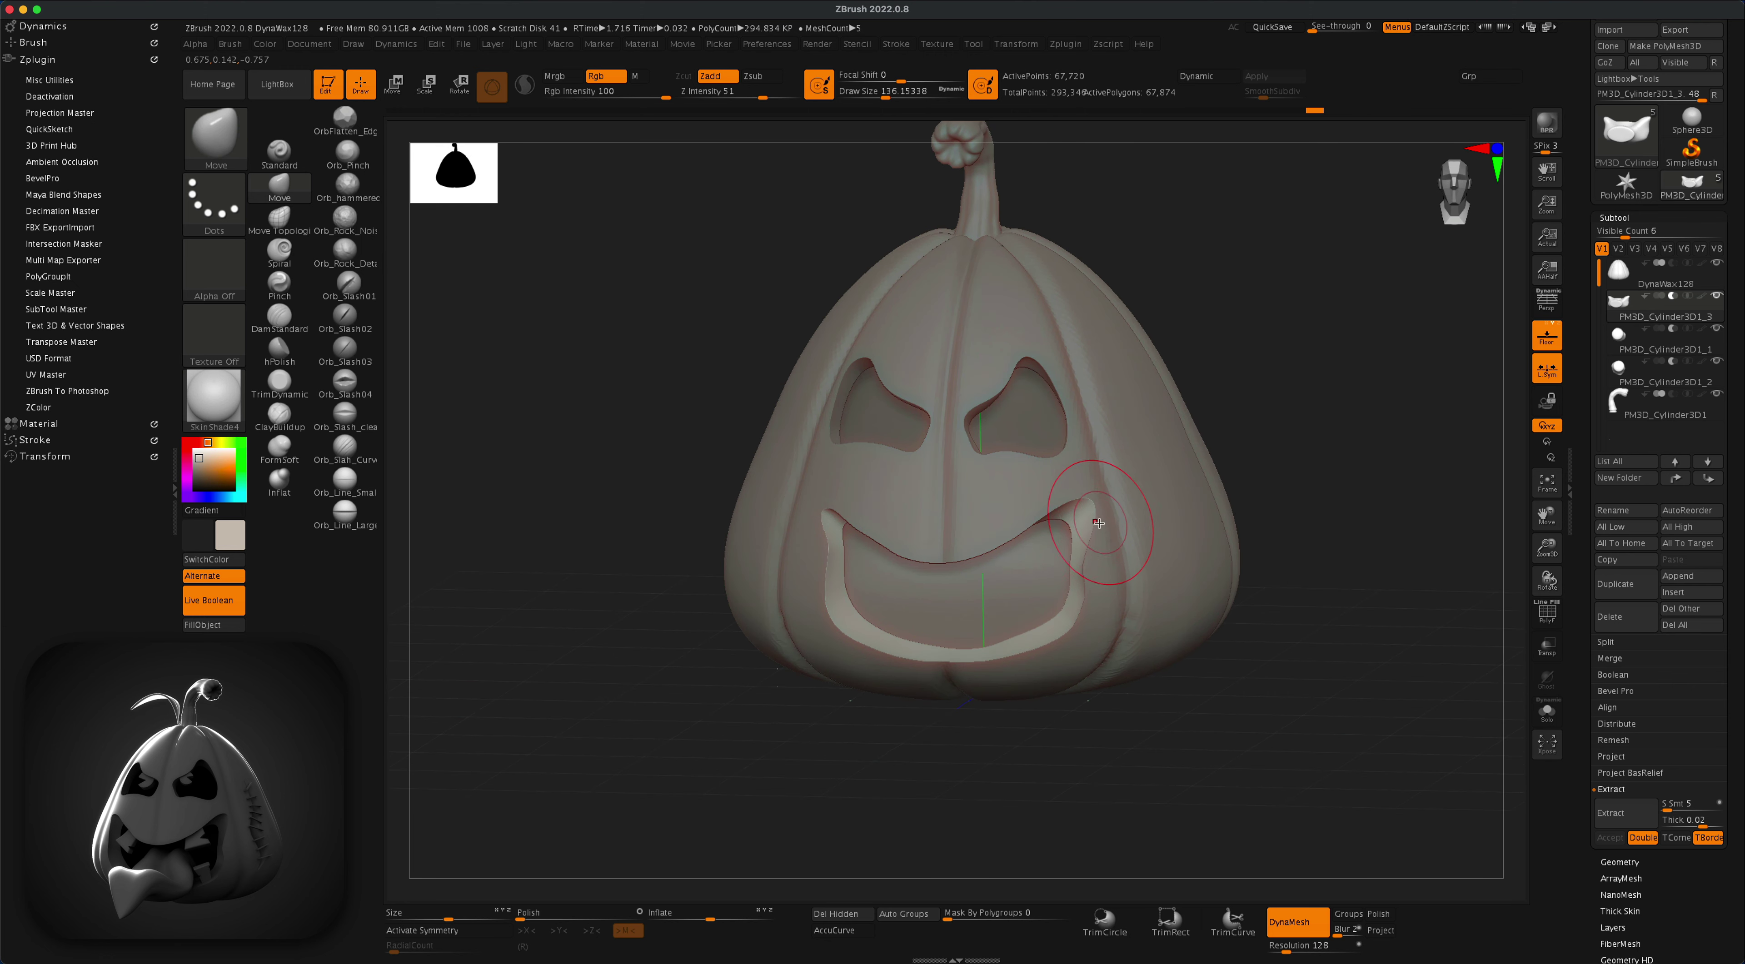
pyautogui.moveTo(542, 698); pyautogui.dragTo(657, 685)
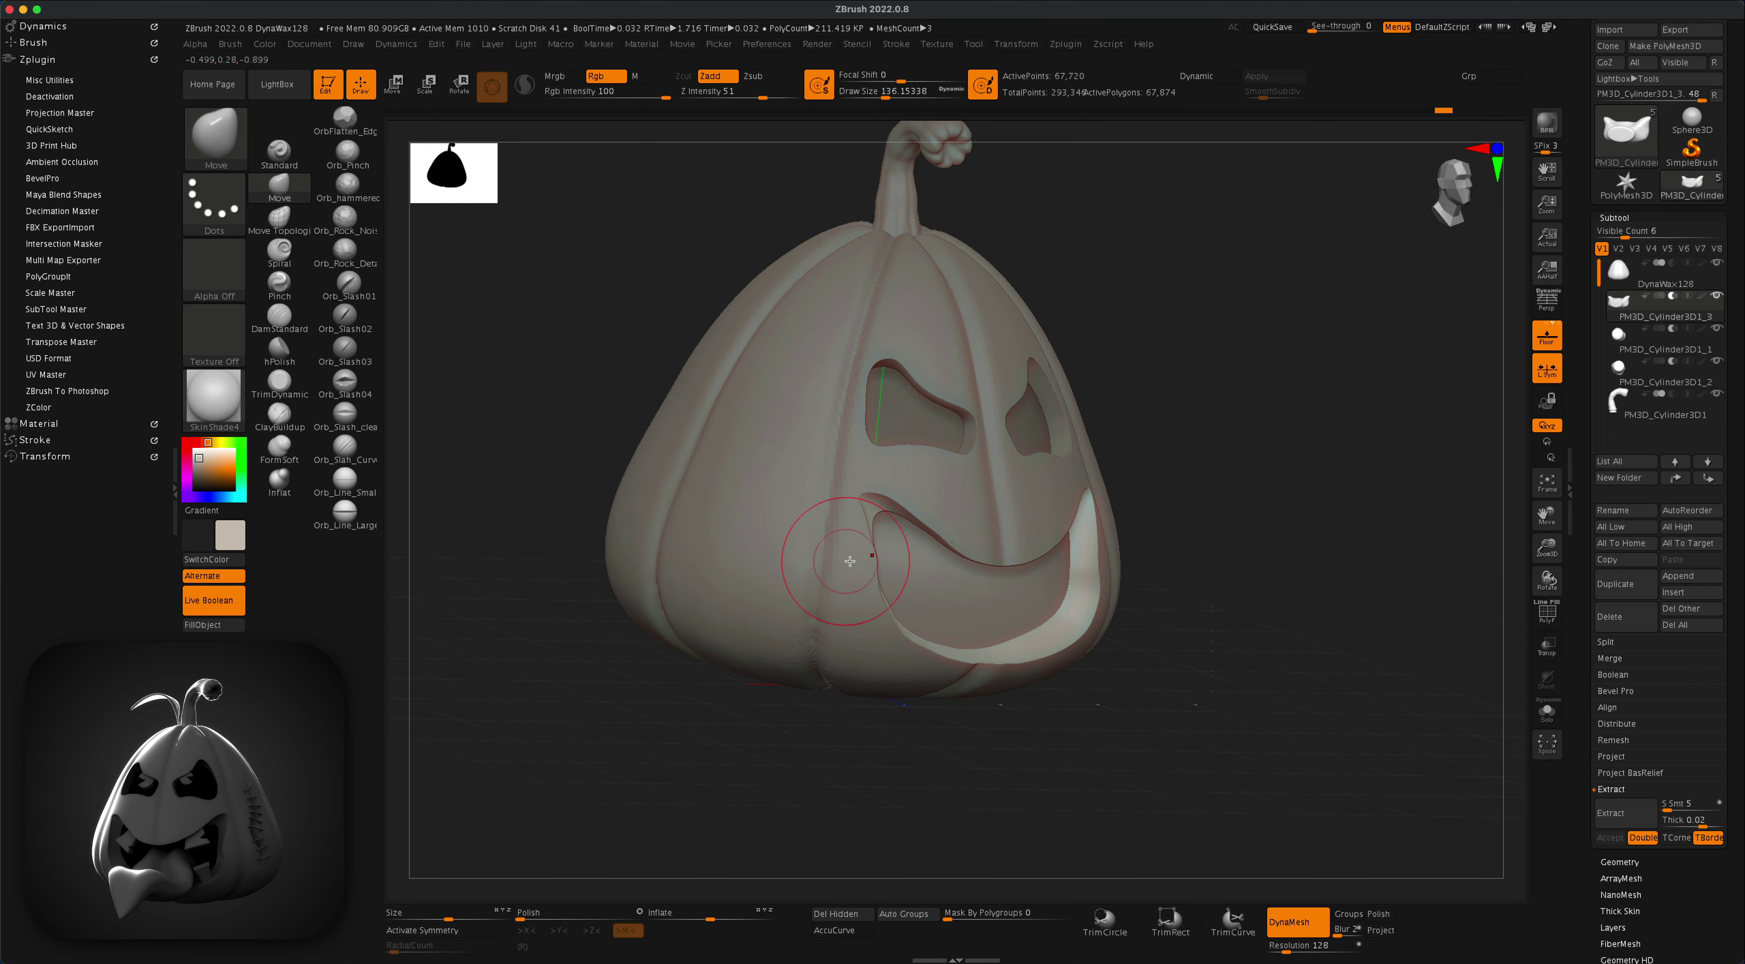
# Step: Switch to perspective view, select the stem, and move its gizmo pivot down to the stem's base
pyautogui.keyDown('shift'); pyautogui.moveTo(1353, 520); pyautogui.dragTo(1298, 513); pyautogui.keyUp('shift')
pyautogui.keyDown('alt'); pyautogui.click(923, 311); pyautogui.keyUp('alt')
pyautogui.keyDown('alt'); pyautogui.moveTo(1257, 416); pyautogui.dragTo(1248, 439); pyautogui.keyUp('alt')
pyautogui.click(1547, 302)
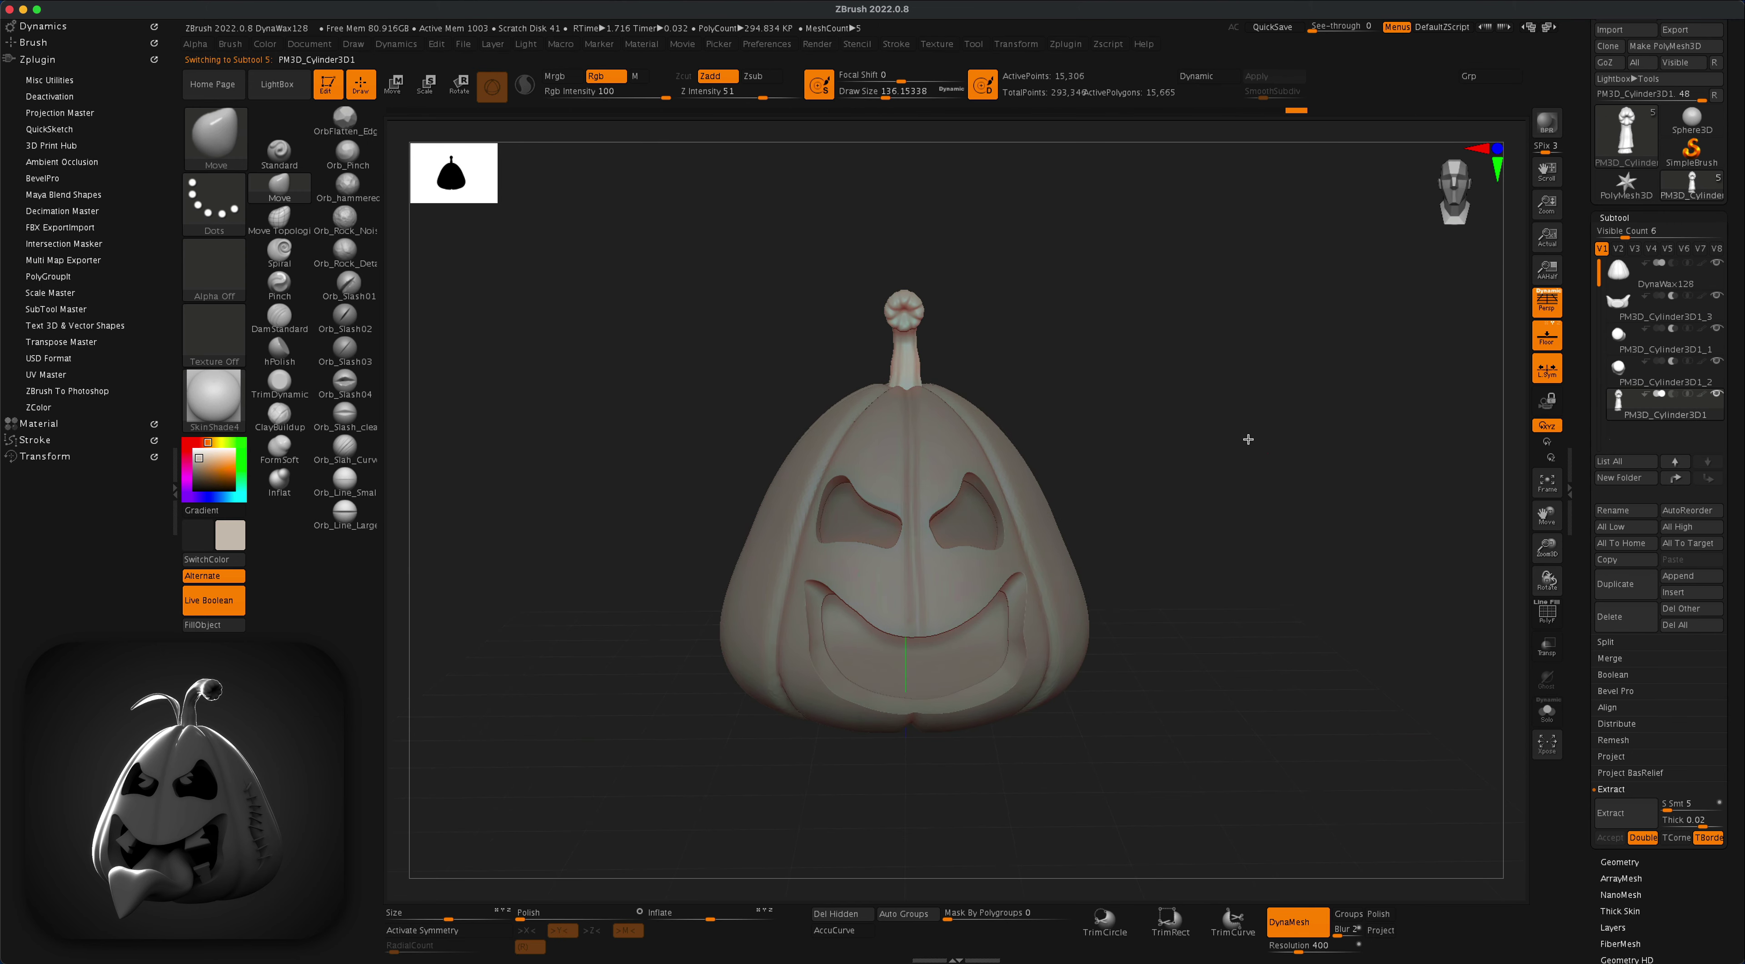
pyautogui.click(396, 84)
pyautogui.keyDown('shift'); pyautogui.moveTo(1170, 334); pyautogui.dragTo(1189, 312); pyautogui.keyUp('shift')
pyautogui.click(964, 229)
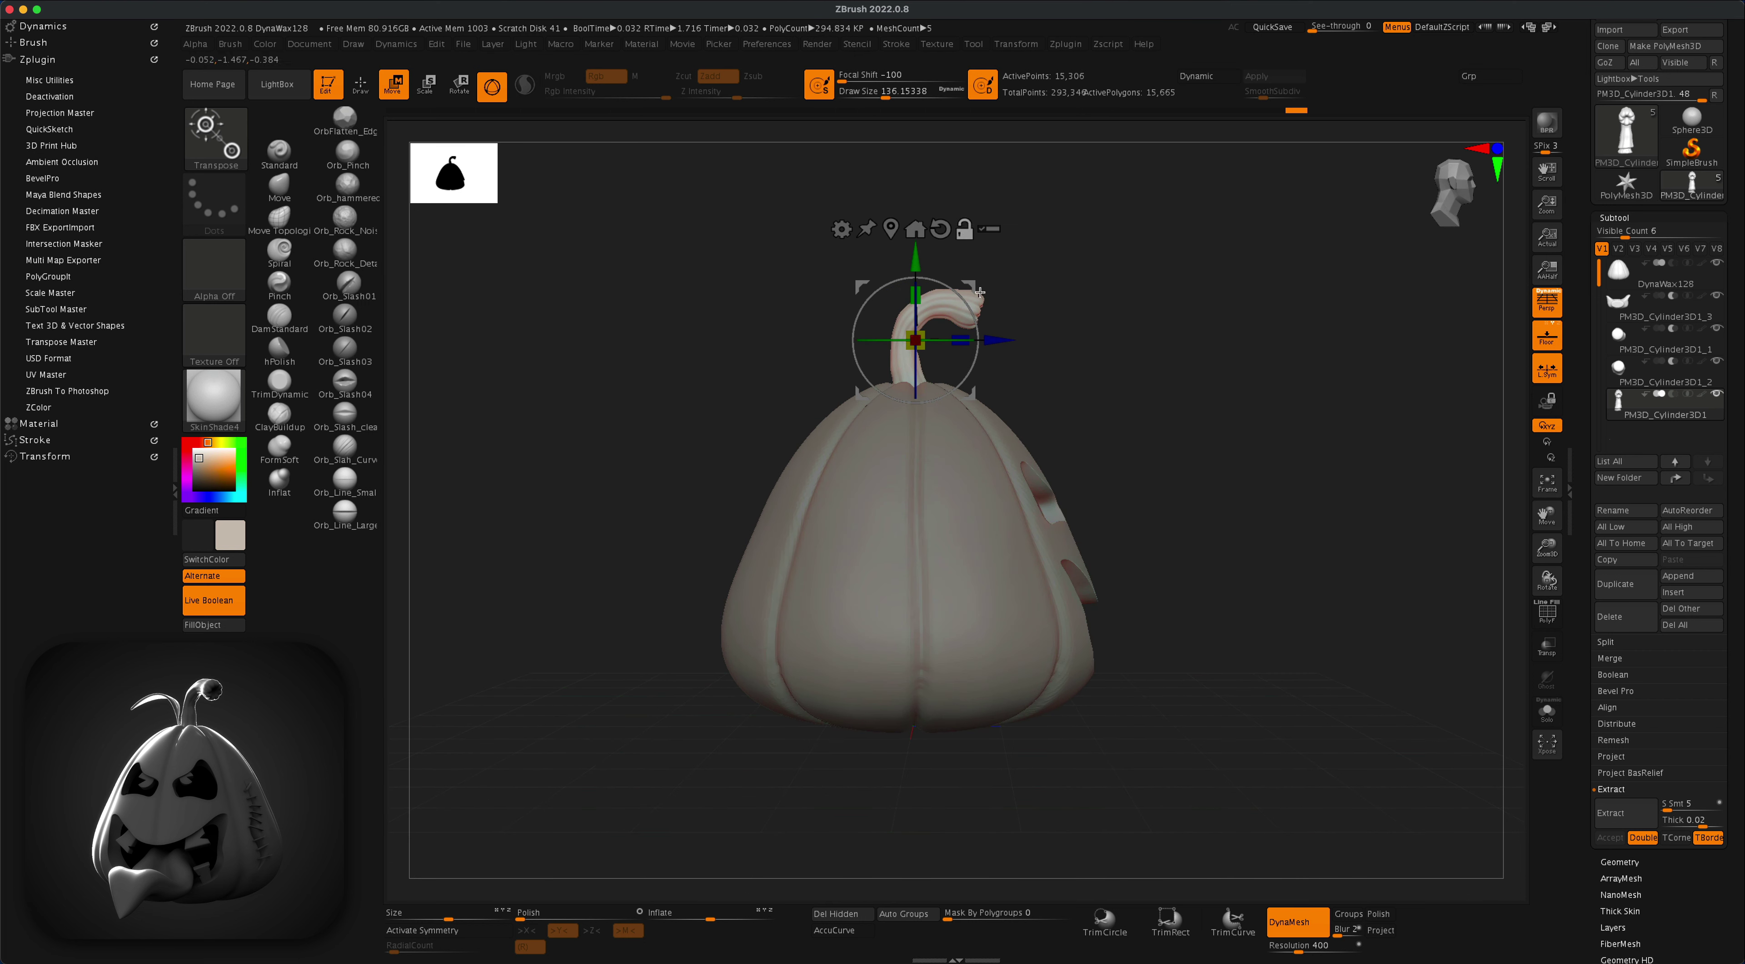
pyautogui.moveTo(971, 288); pyautogui.dragTo(966, 330)
pyautogui.click(959, 273)
# Step: Rotate the stem about its vertical axis so its curled tip points sideways instead of forward
pyautogui.keyDown('shift'); pyautogui.moveTo(1091, 298); pyautogui.dragTo(1016, 302); pyautogui.keyUp('shift')
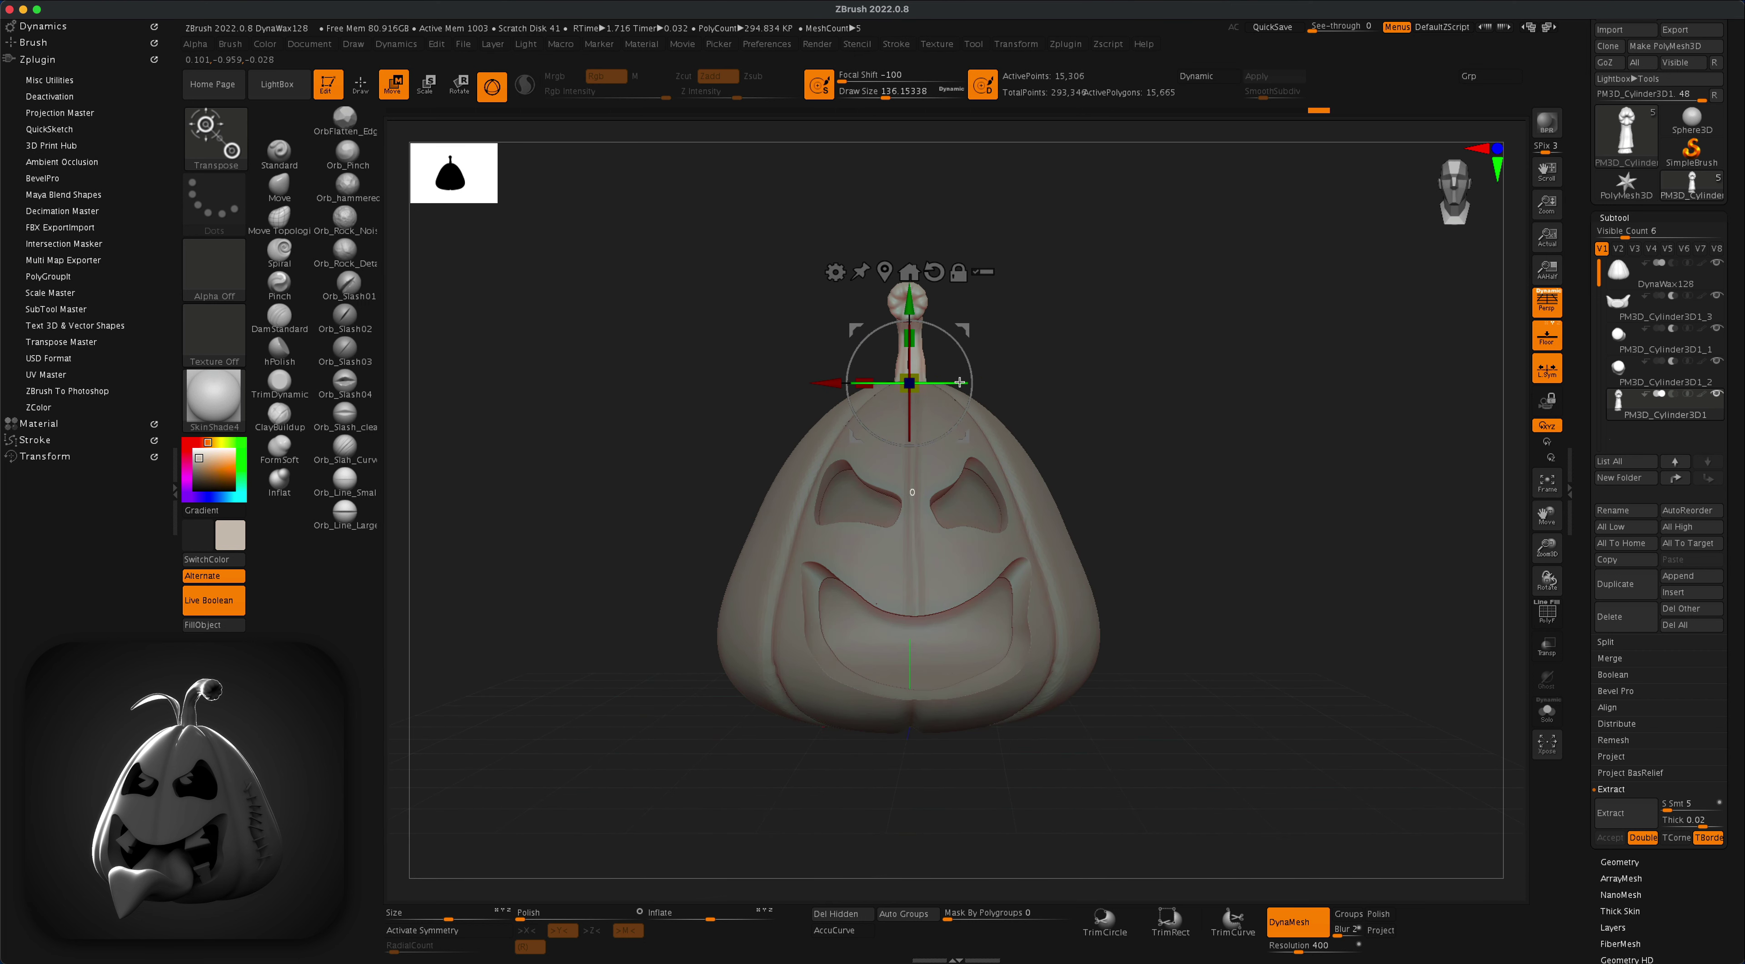
pyautogui.moveTo(926, 384); pyautogui.dragTo(959, 366)
pyautogui.moveTo(1121, 364)
pyautogui.mouseDown()
pyautogui.moveTo(1068, 366)
pyautogui.moveTo(1149, 365)
pyautogui.mouseUp()
pyautogui.press('q')
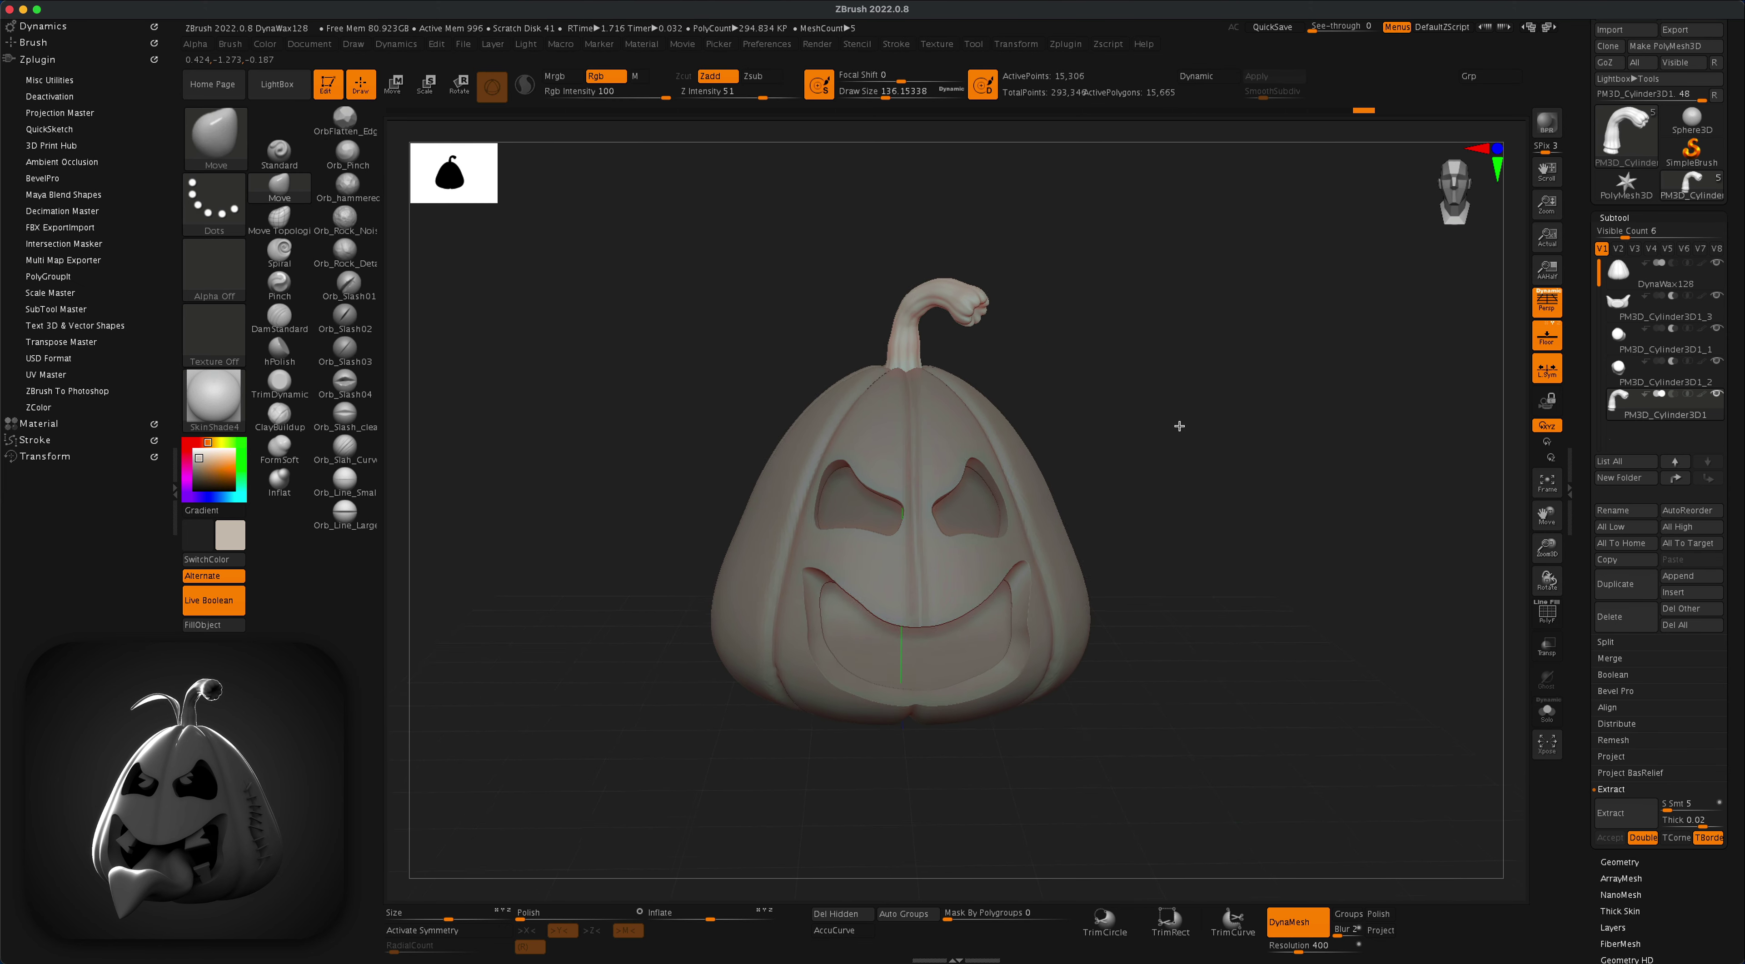
pyautogui.moveTo(1180, 425)
pyautogui.mouseDown()
pyautogui.moveTo(1196, 429)
pyautogui.moveTo(1137, 462)
pyautogui.moveTo(1251, 502)
pyautogui.moveTo(1180, 427)
pyautogui.mouseUp()
pyautogui.moveTo(1177, 351); pyautogui.dragTo(1241, 424)
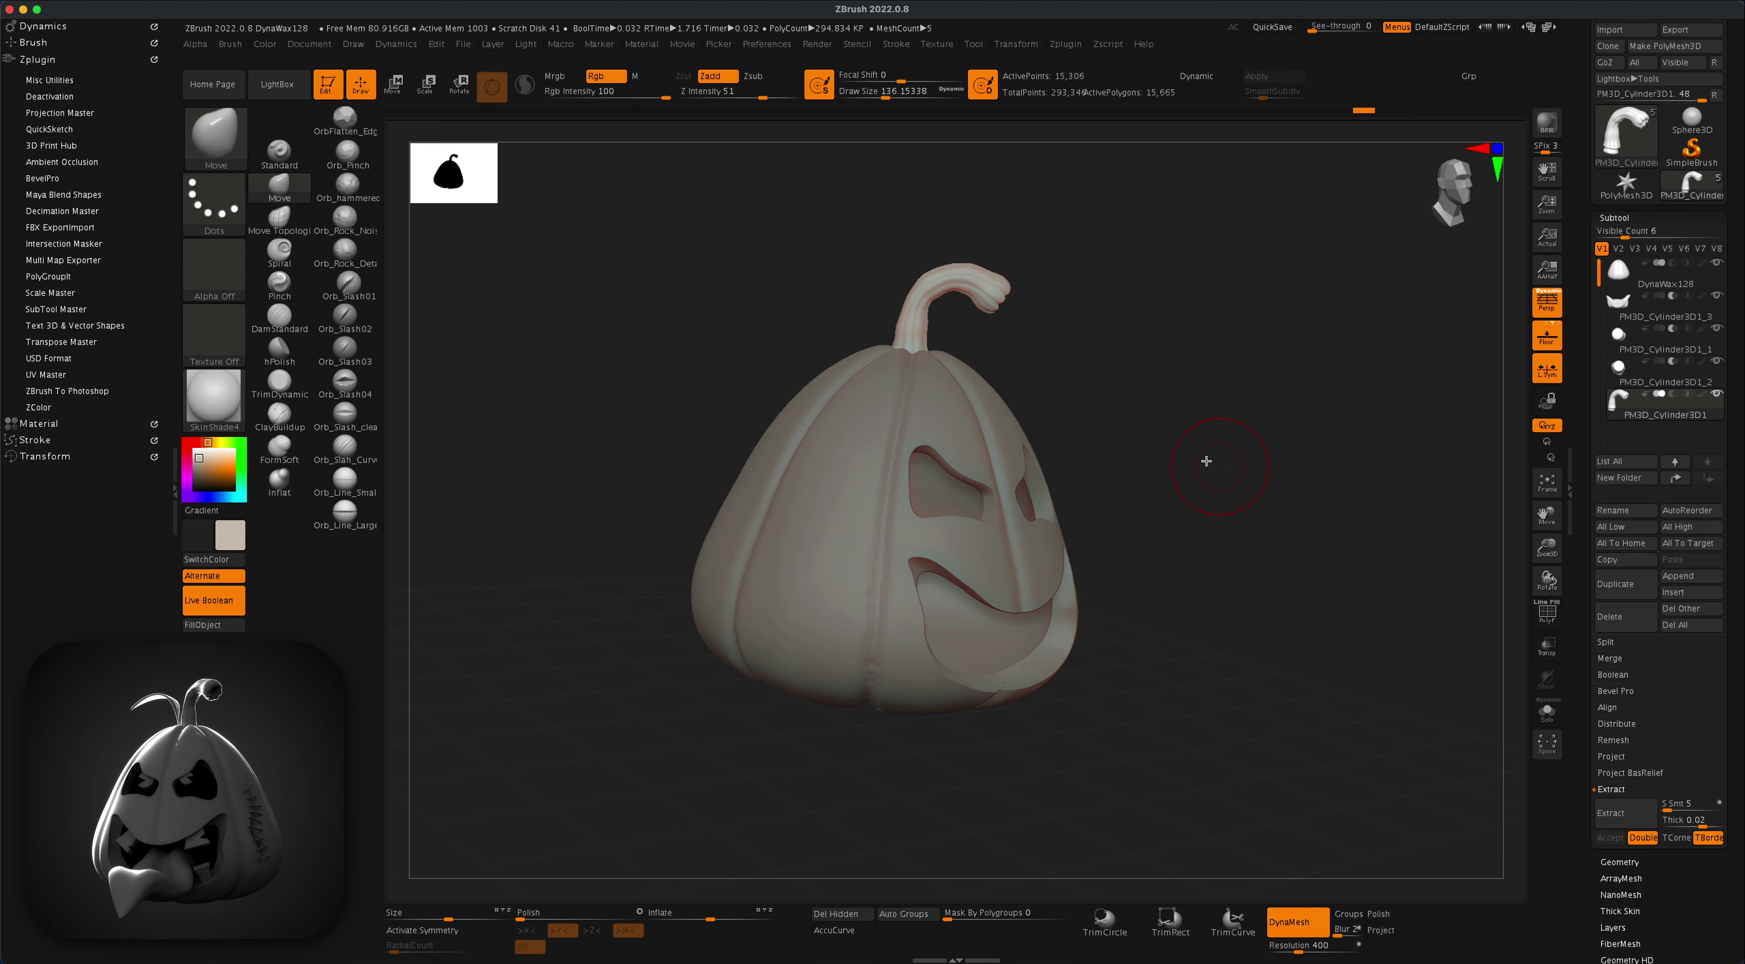
# Step: Mask a tall diamond-shaped patch on the side of the pumpkin body, beside the eye, at Draw Size about 54
pyautogui.press('b')
pyautogui.press('s')
pyautogui.press('t')
pyautogui.keyDown('alt'); pyautogui.click(820, 493); pyautogui.keyUp('alt')
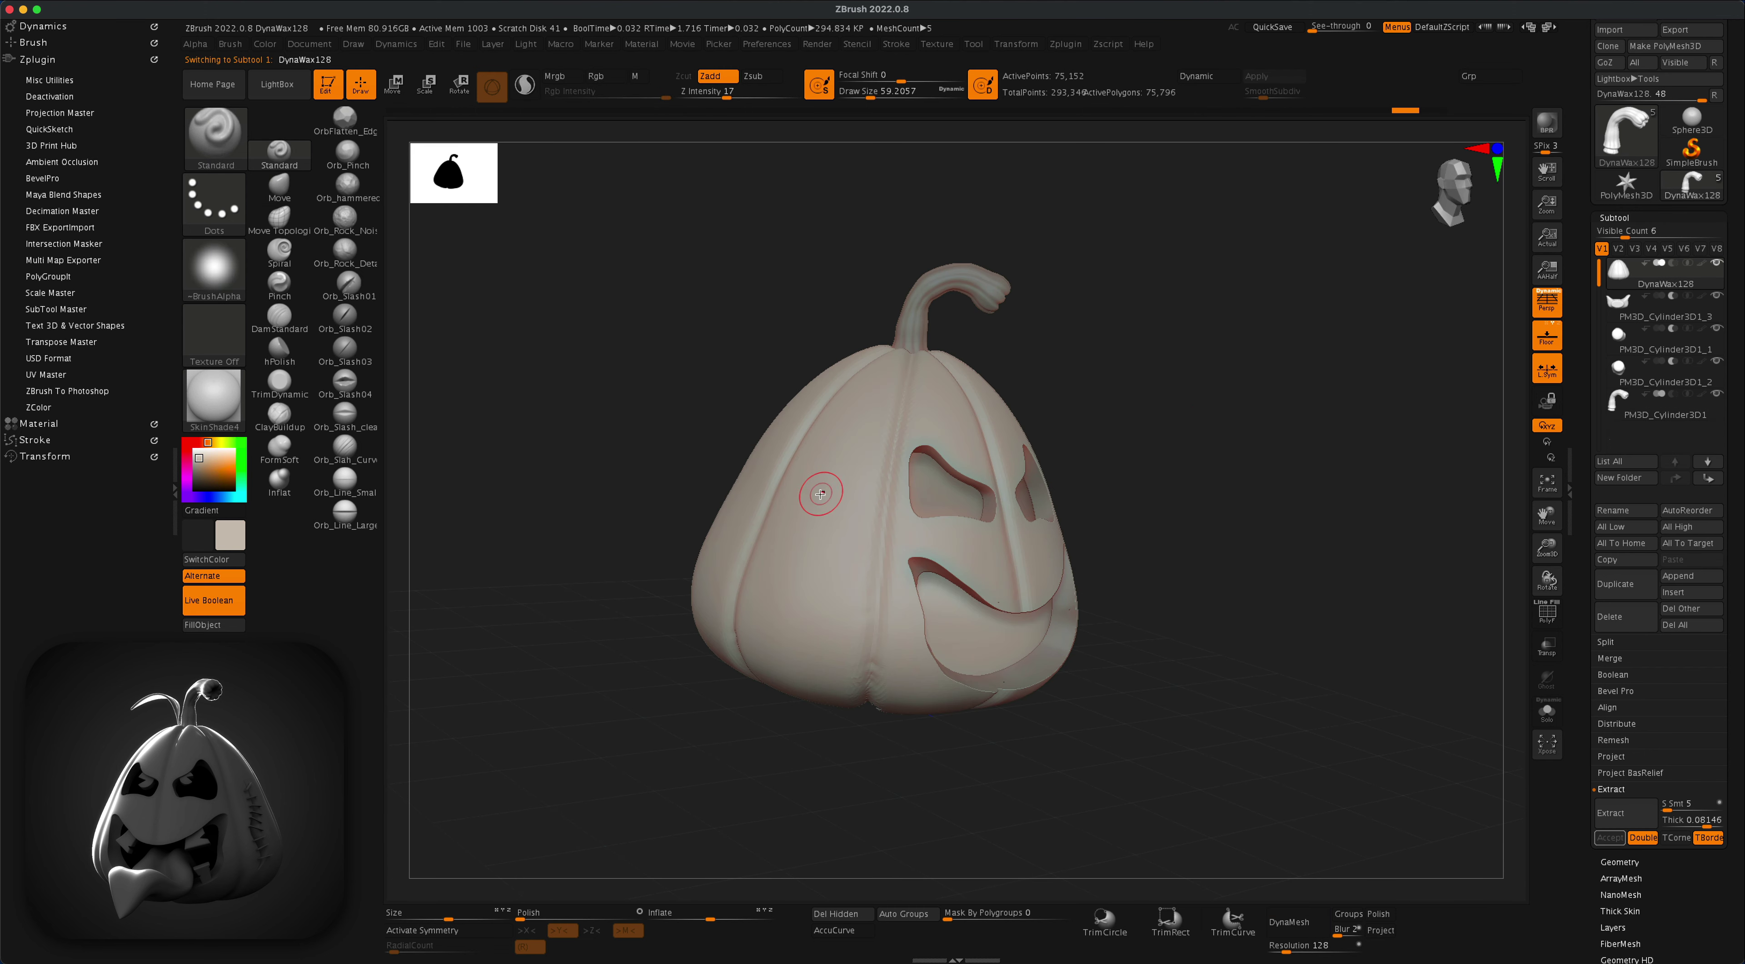
pyautogui.press('s')
pyautogui.moveTo(825, 501); pyautogui.dragTo(819, 501)
pyautogui.press('ctrl')
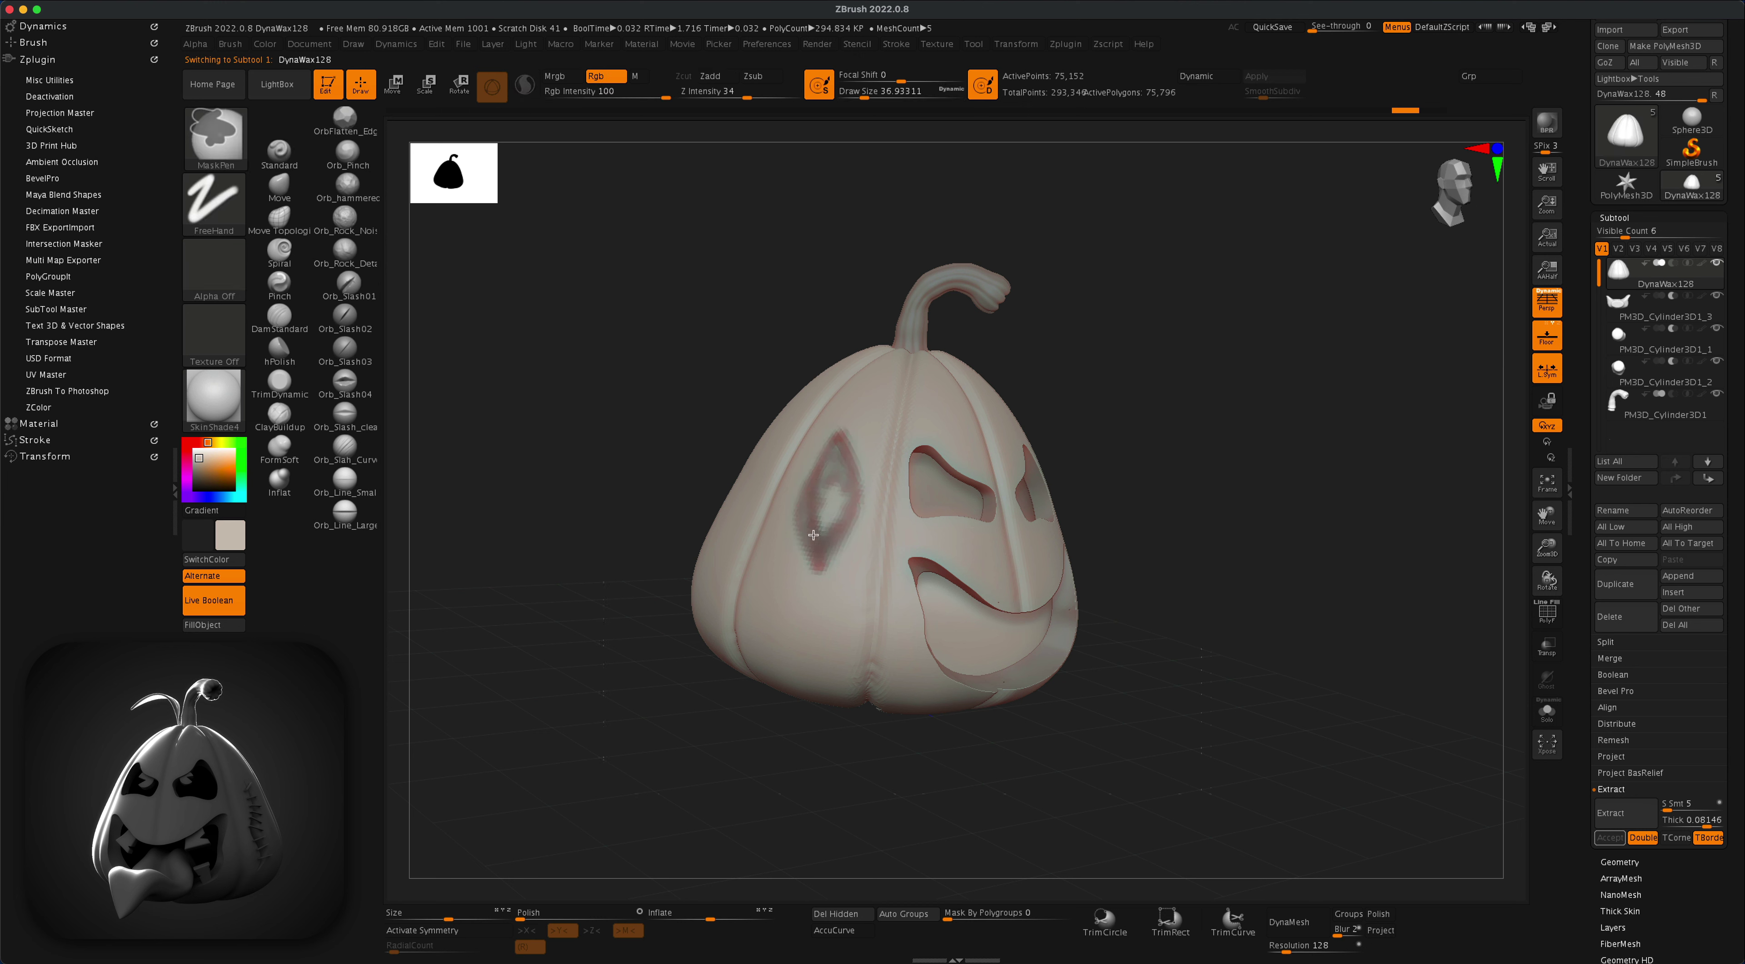
pyautogui.keyDown('ctrl'); pyautogui.moveTo(813, 535); pyautogui.dragTo(830, 493); pyautogui.keyUp('ctrl')
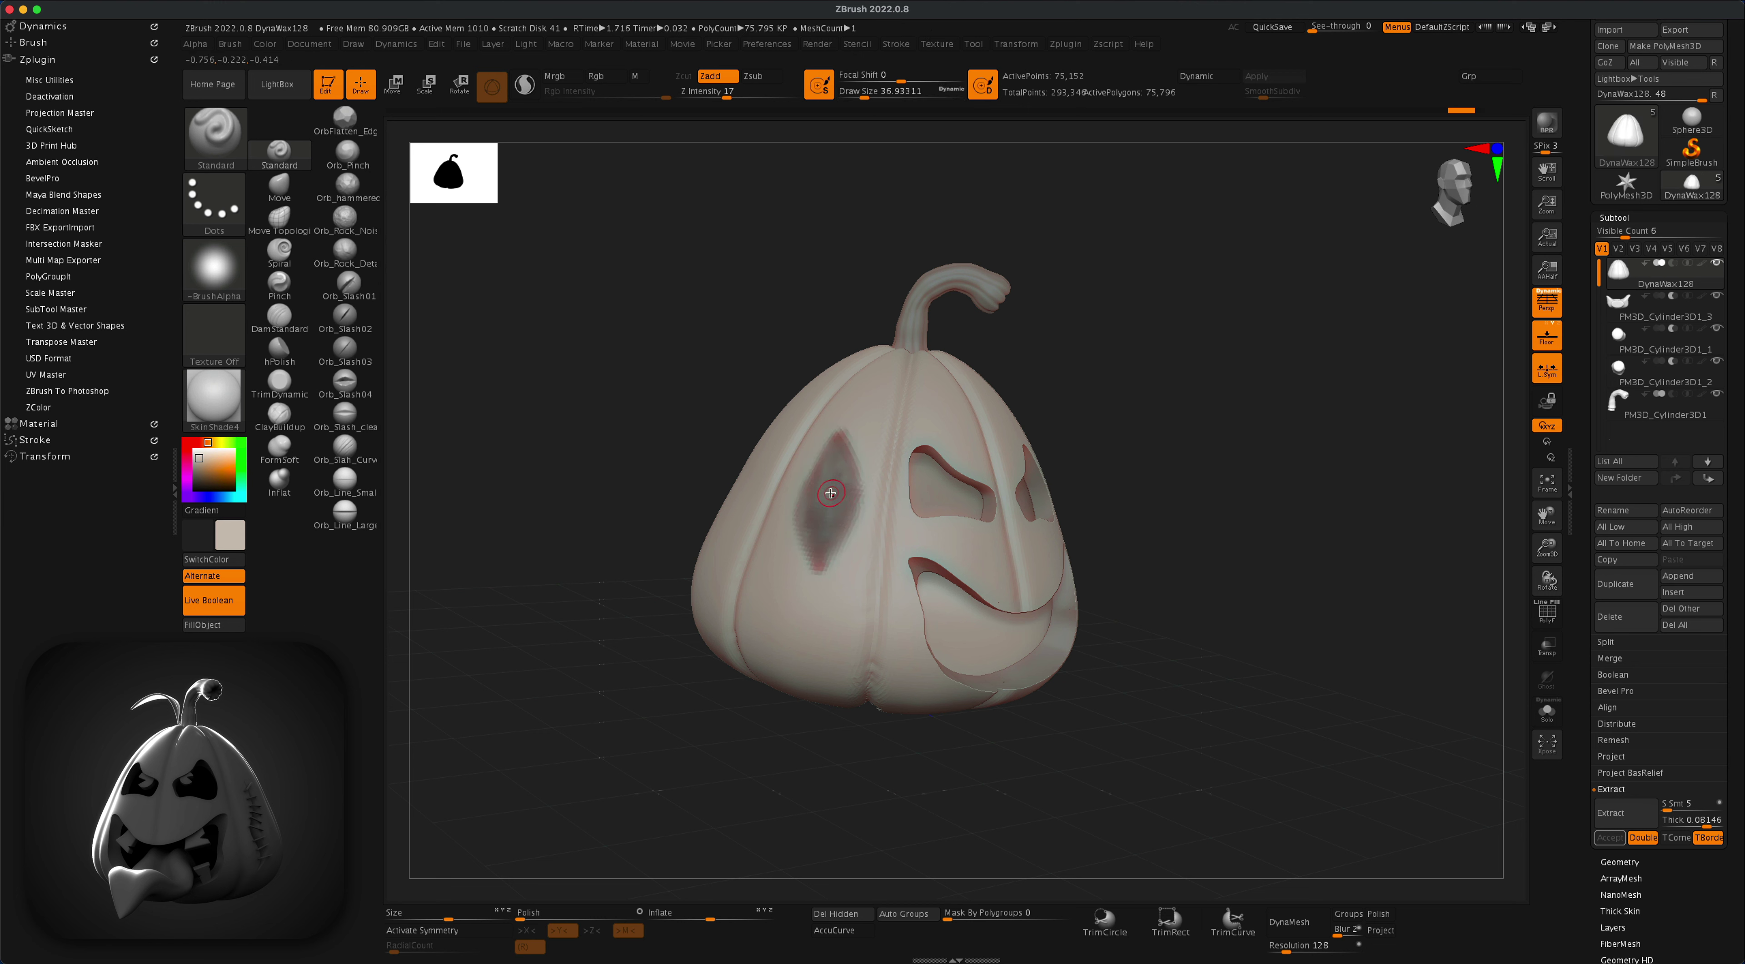
pyautogui.press('ctrl')
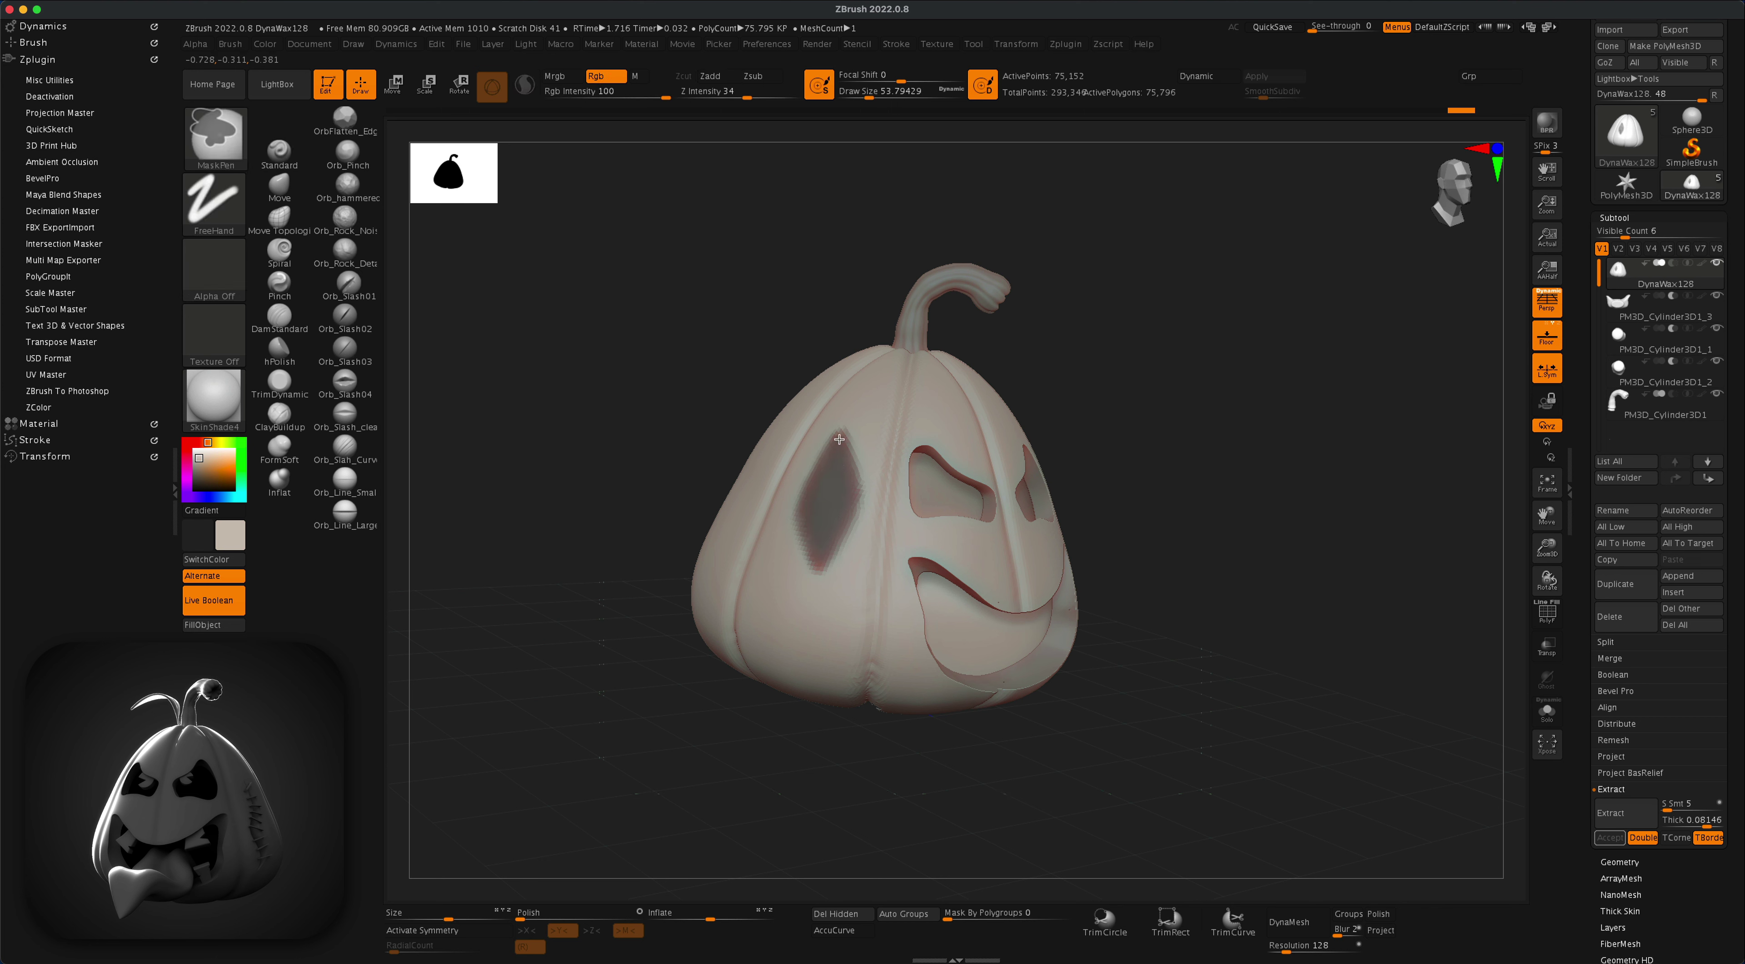
pyautogui.keyDown('ctrl'); pyautogui.moveTo(817, 559); pyautogui.dragTo(820, 563); pyautogui.keyUp('ctrl')
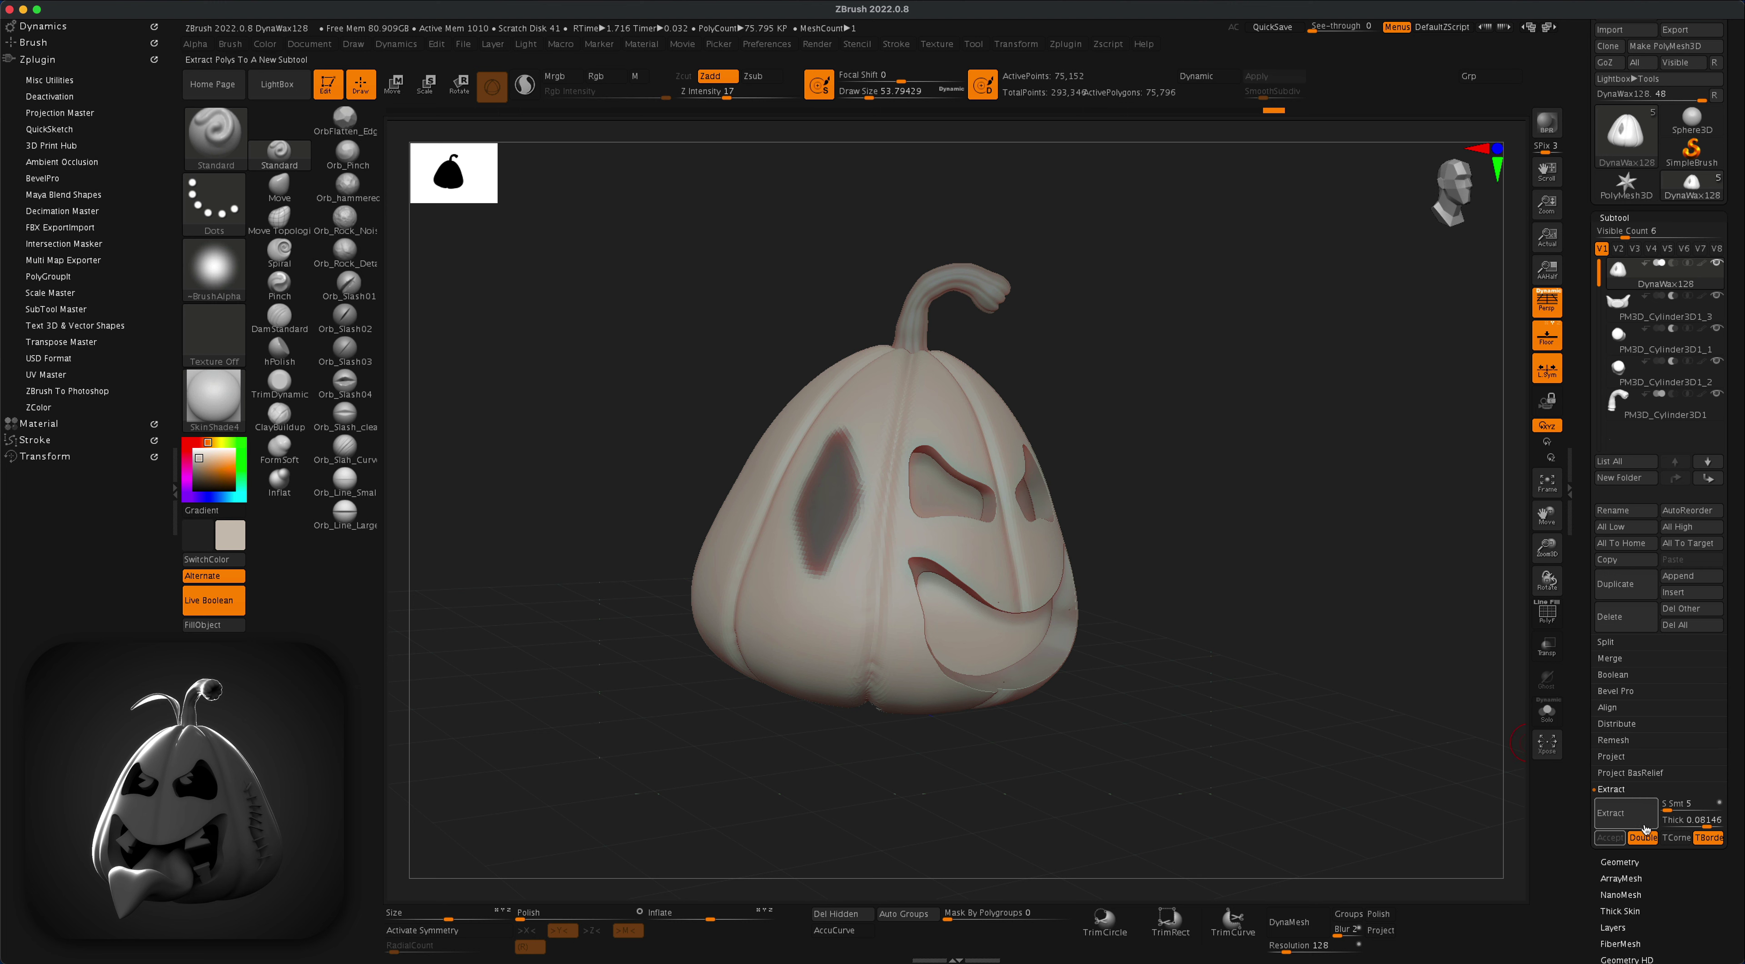
# Step: Extract the masked patch as a new subtool at thickness 0.0995 with Double turned off, and accept it
pyautogui.moveTo(1708, 825); pyautogui.dragTo(1709, 825)
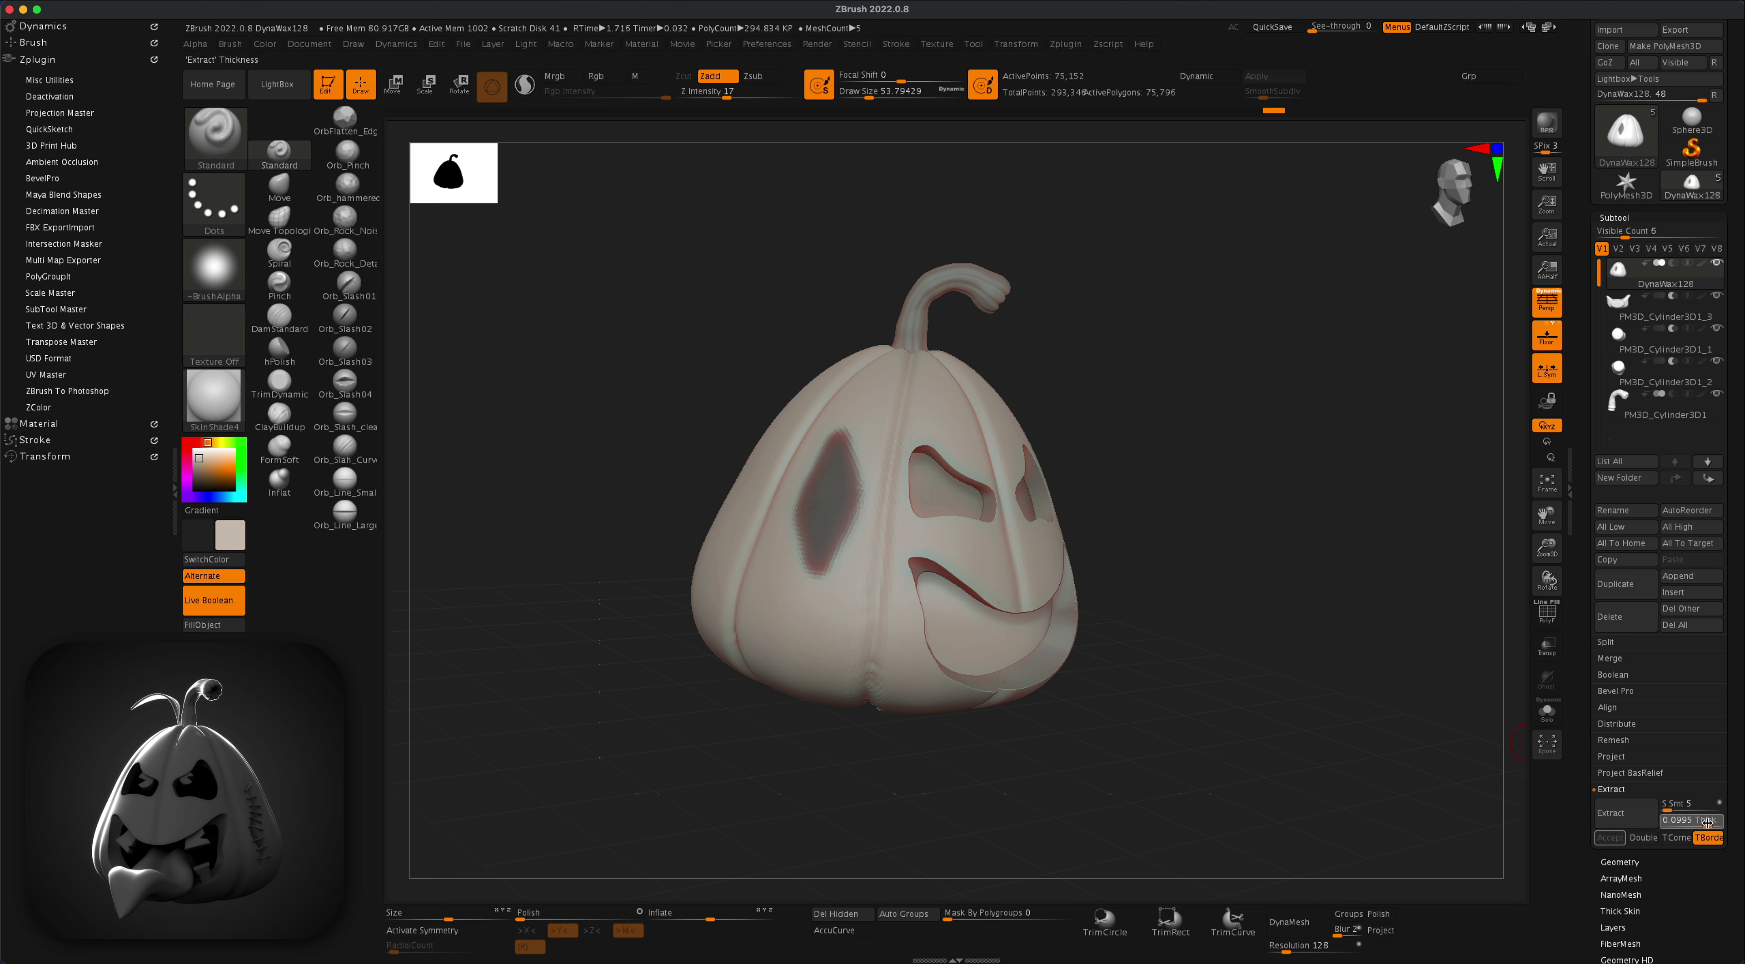
pyautogui.click(1626, 815)
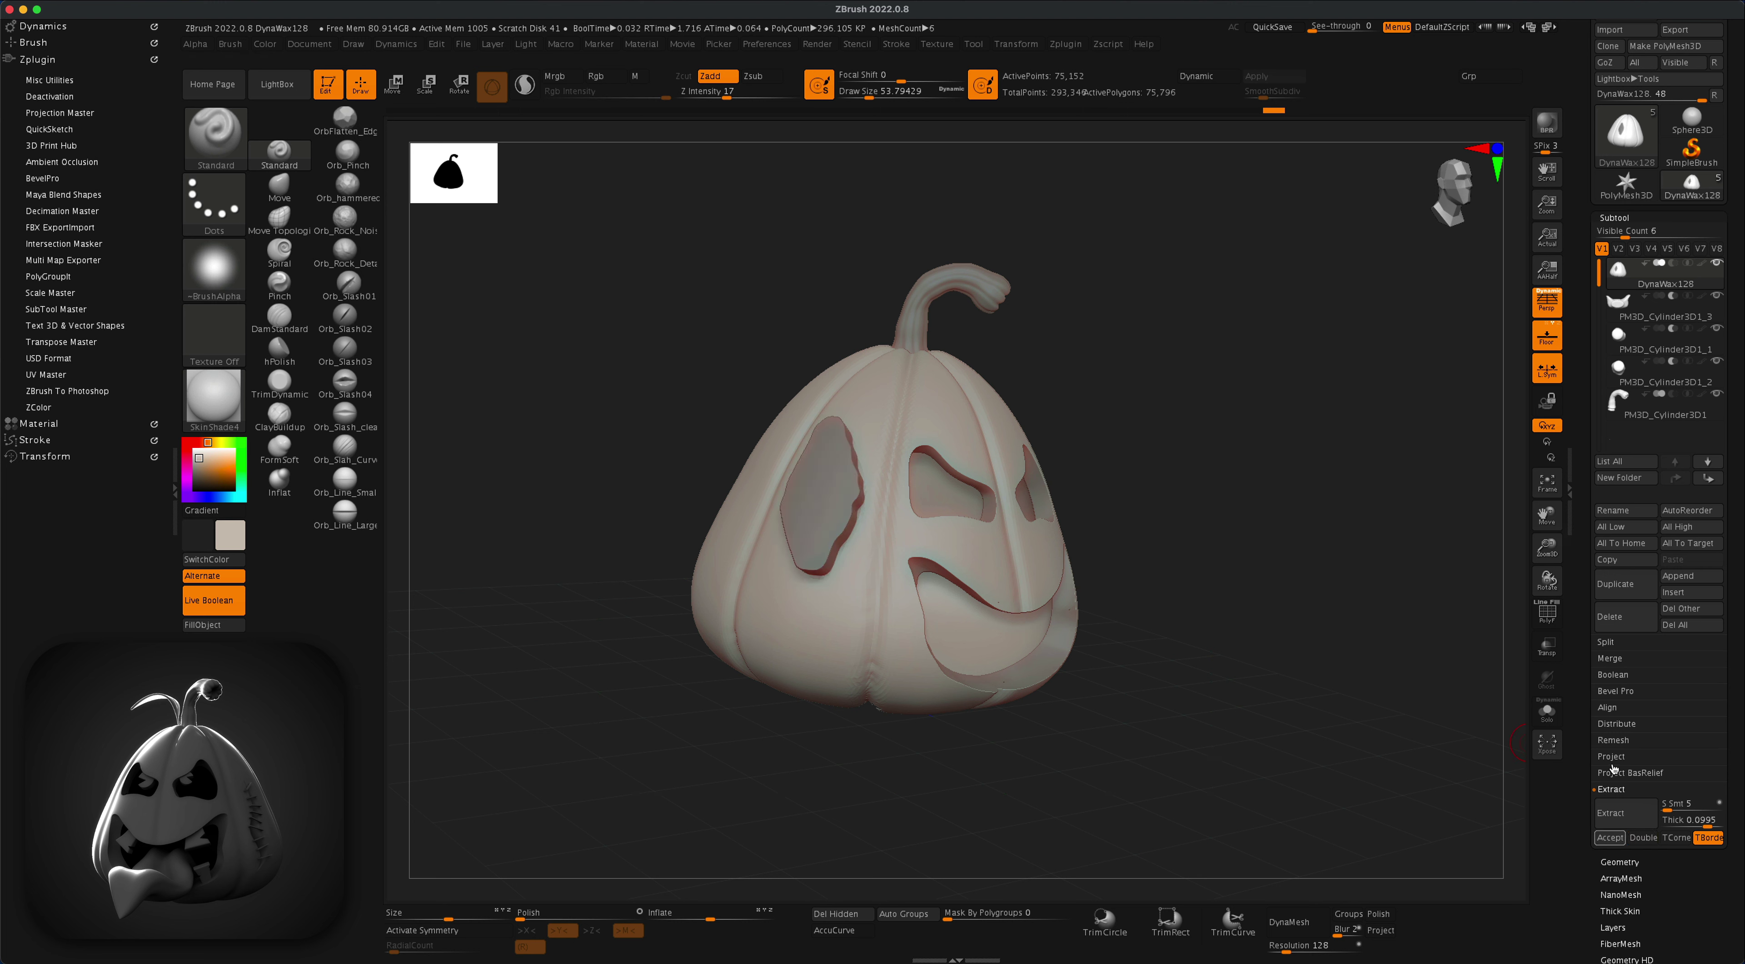
pyautogui.click(1608, 839)
# Step: Cut the extracted piece's outline with the KnifeCurve brush into a narrow leaf pointed at both ends
pyautogui.moveTo(1302, 446); pyautogui.dragTo(1268, 520)
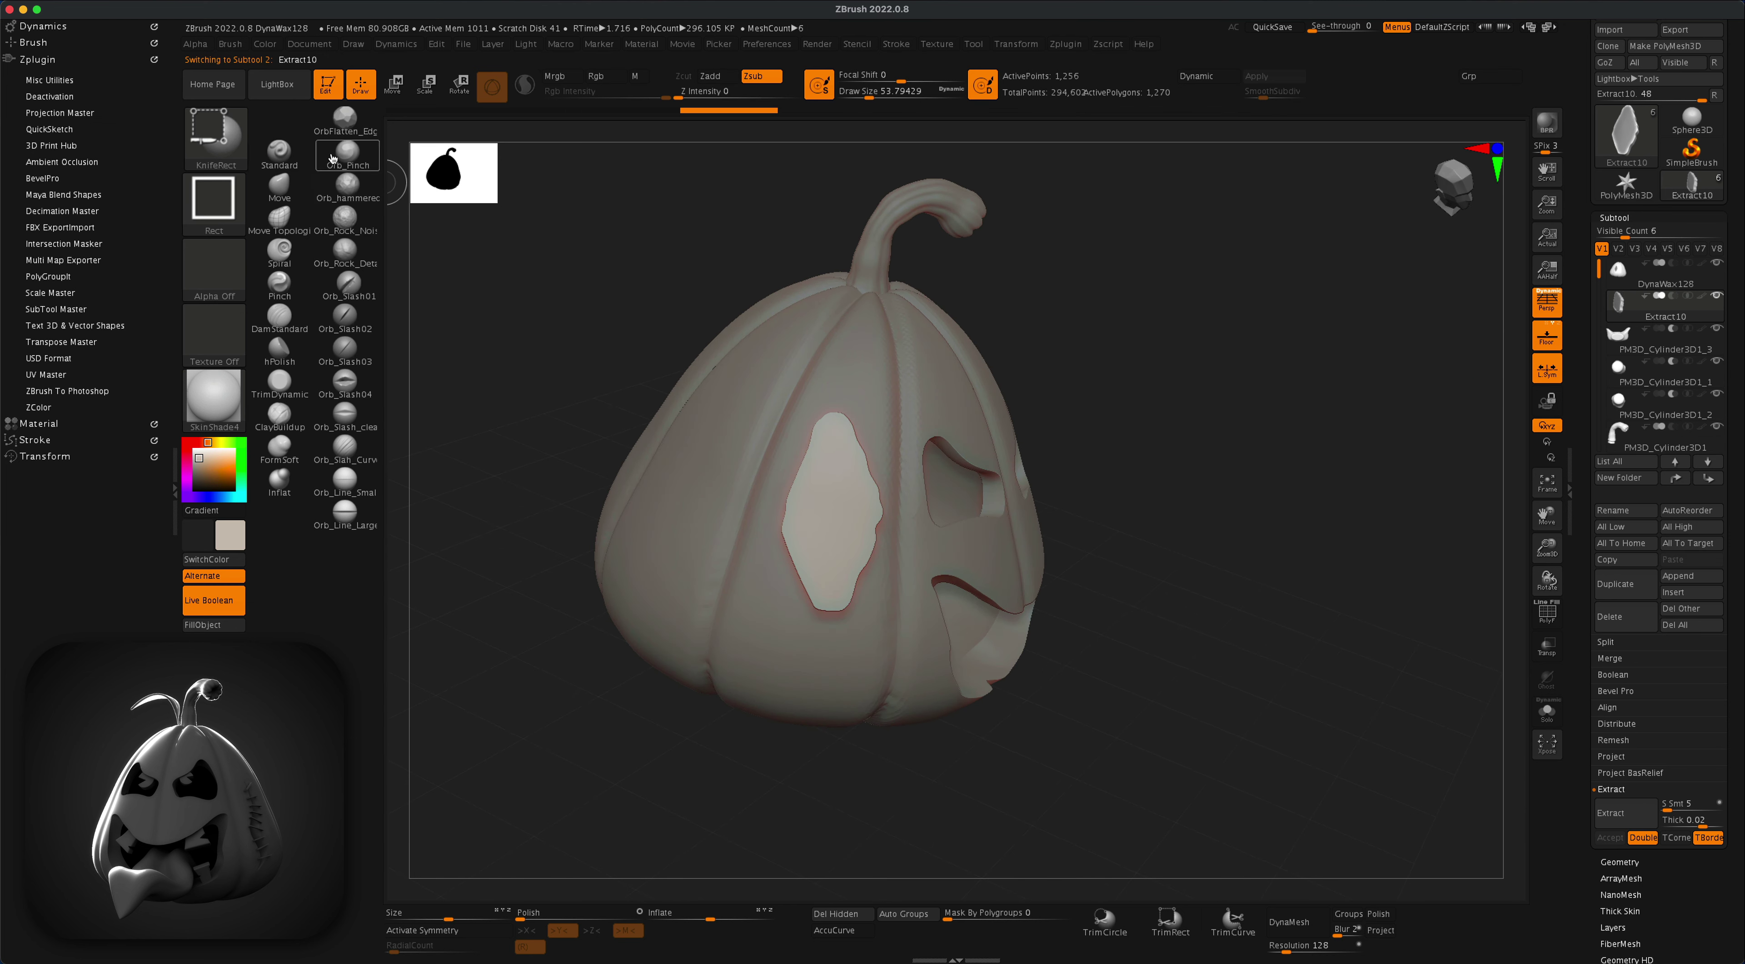
pyautogui.keyDown('ctrl'); pyautogui.keyDown('shift'); pyautogui.click(221, 141); pyautogui.keyUp('shift'); pyautogui.keyUp('ctrl')
pyautogui.click(681, 216)
pyautogui.keyDown('ctrl'); pyautogui.keyDown('shift'); pyautogui.moveTo(874, 726); pyautogui.dragTo(752, 434); pyautogui.keyUp('shift'); pyautogui.keyUp('ctrl')
pyautogui.keyDown('ctrl'); pyautogui.keyDown('shift'); pyautogui.moveTo(754, 633); pyautogui.dragTo(833, 339); pyautogui.keyUp('shift'); pyautogui.keyUp('ctrl')
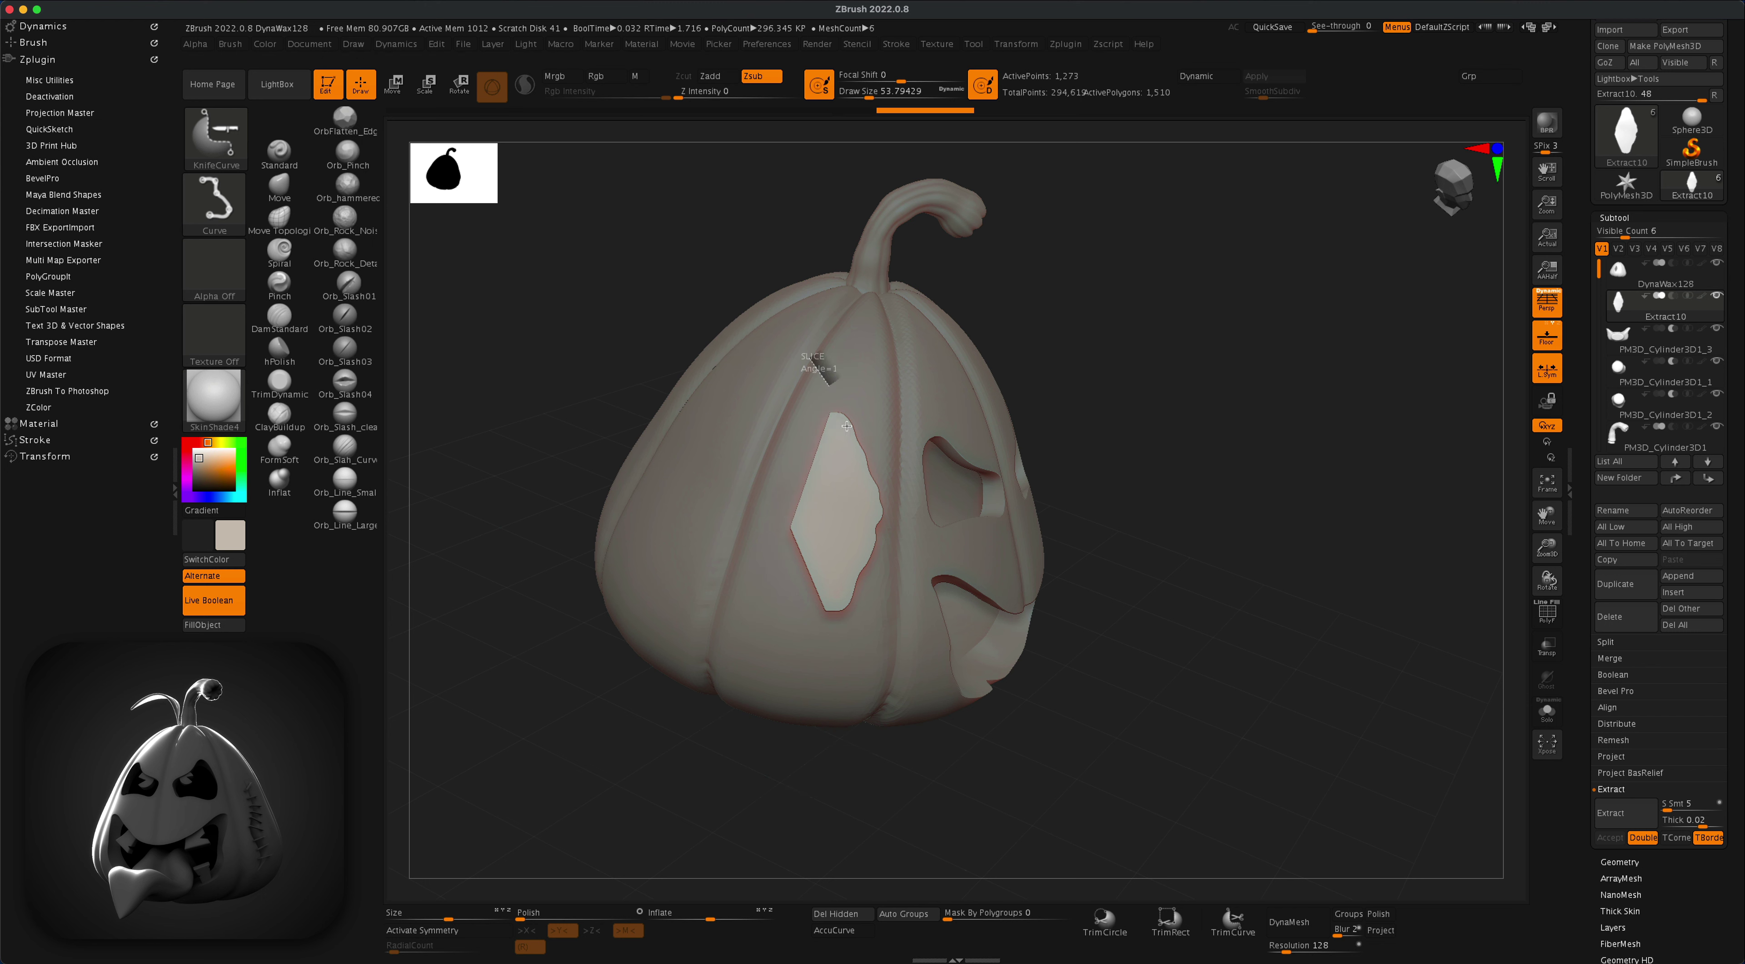
pyautogui.keyDown('ctrl'); pyautogui.keyDown('shift'); pyautogui.moveTo(921, 425); pyautogui.dragTo(799, 694); pyautogui.keyUp('shift'); pyautogui.keyUp('ctrl')
pyautogui.keyDown('ctrl'); pyautogui.keyDown('shift'); pyautogui.moveTo(745, 463); pyautogui.dragTo(874, 660); pyautogui.keyUp('shift'); pyautogui.keyUp('ctrl')
pyautogui.keyDown('ctrl'); pyautogui.keyDown('shift'); pyautogui.moveTo(844, 704); pyautogui.dragTo(756, 401); pyautogui.keyUp('shift'); pyautogui.keyUp('ctrl')
pyautogui.keyDown('ctrl'); pyautogui.keyDown('shift'); pyautogui.moveTo(857, 656); pyautogui.dragTo(828, 595); pyautogui.keyUp('shift'); pyautogui.keyUp('ctrl')
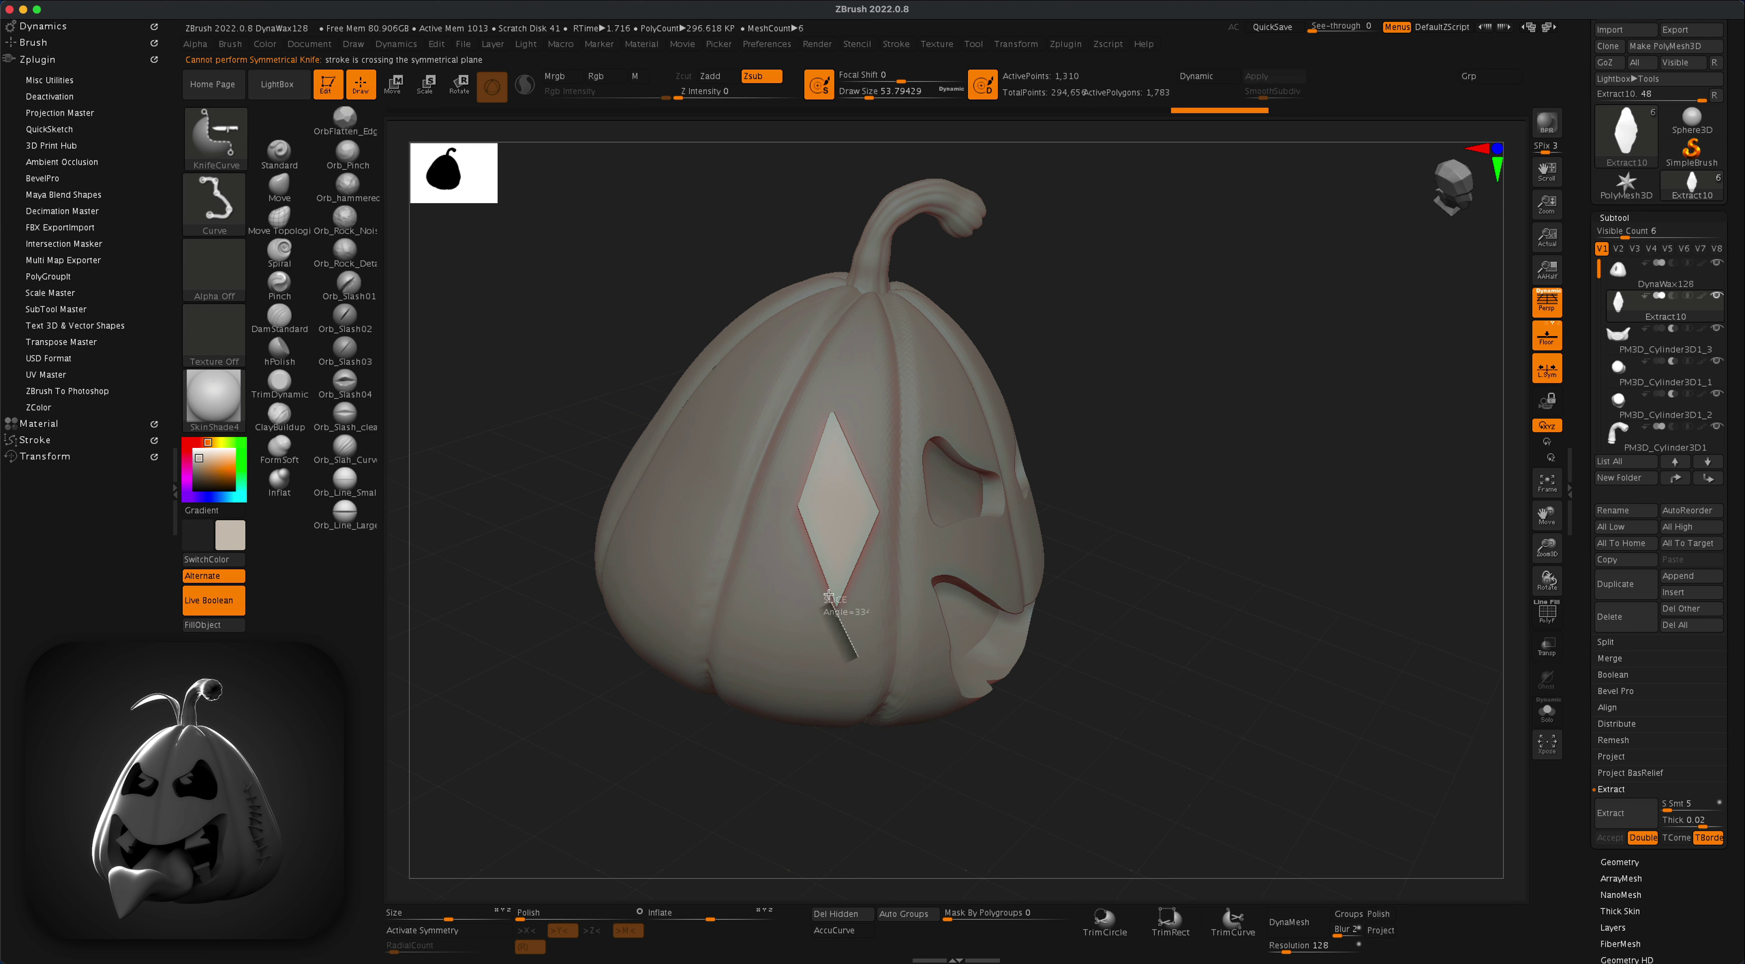
pyautogui.keyDown('ctrl'); pyautogui.keyDown('shift'); pyautogui.moveTo(803, 506); pyautogui.dragTo(830, 378); pyautogui.keyUp('shift'); pyautogui.keyUp('ctrl')
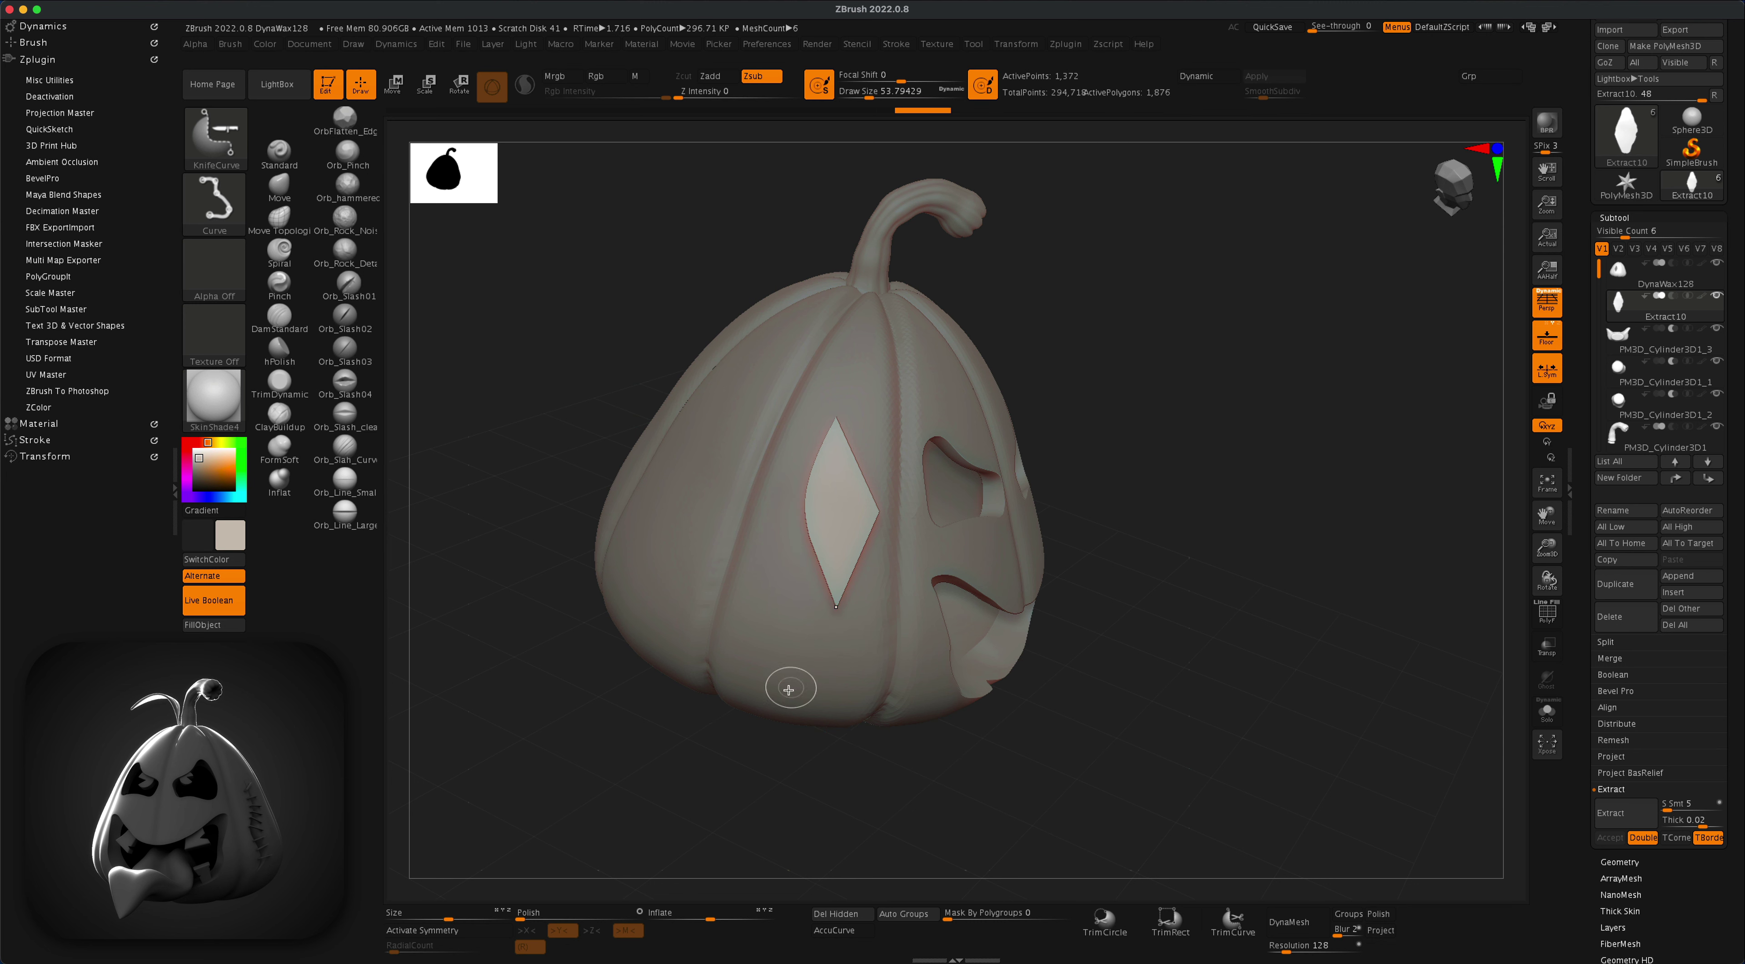
pyautogui.keyDown('ctrl'); pyautogui.keyDown('shift'); pyautogui.moveTo(791, 689); pyautogui.dragTo(863, 488); pyautogui.keyUp('shift'); pyautogui.keyUp('ctrl')
pyautogui.moveTo(756, 222)
pyautogui.keyDown('ctrl'); pyautogui.keyDown('shift'); pyautogui.mouseDown()
pyautogui.moveTo(825, 499)
pyautogui.moveTo(867, 510)
pyautogui.moveTo(855, 582)
pyautogui.moveTo(810, 647)
pyautogui.moveTo(822, 677)
pyautogui.moveTo(810, 652)
pyautogui.mouseUp(); pyautogui.keyUp('shift'); pyautogui.keyUp('ctrl')
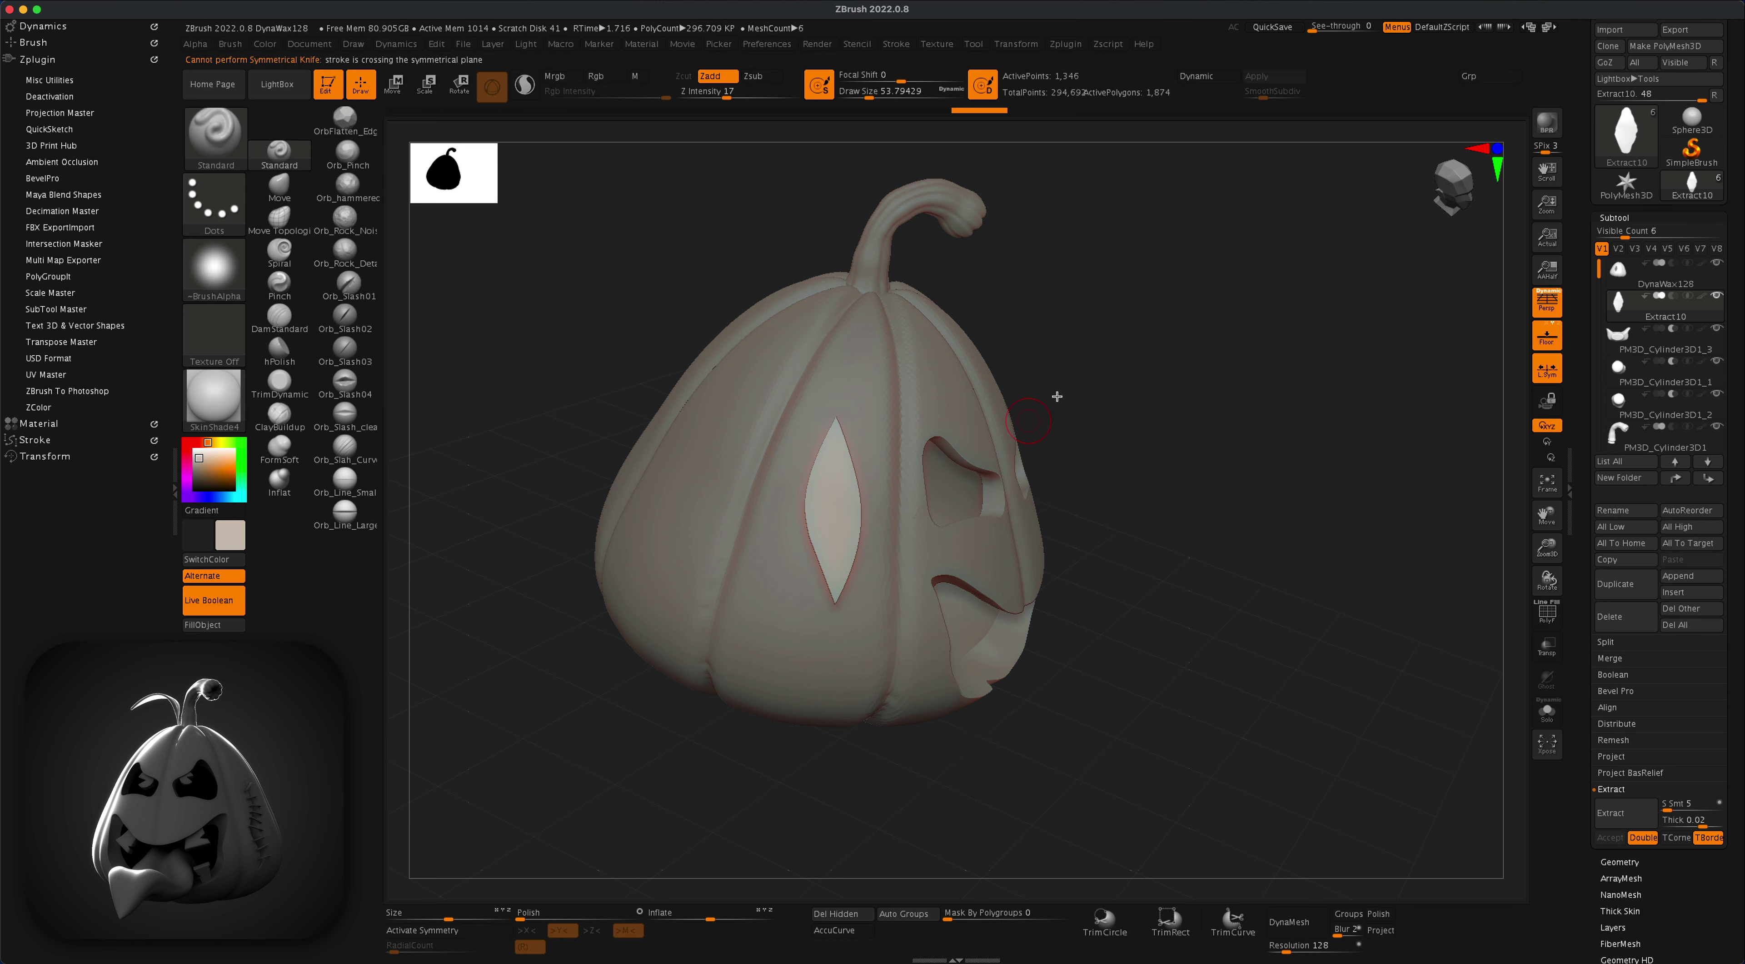
# Step: Slice the leaf piece along its side profile with KnifeCurve to make it thinner
pyautogui.moveTo(1055, 395)
pyautogui.mouseDown()
pyautogui.moveTo(1243, 350)
pyautogui.moveTo(1207, 350)
pyautogui.mouseUp()
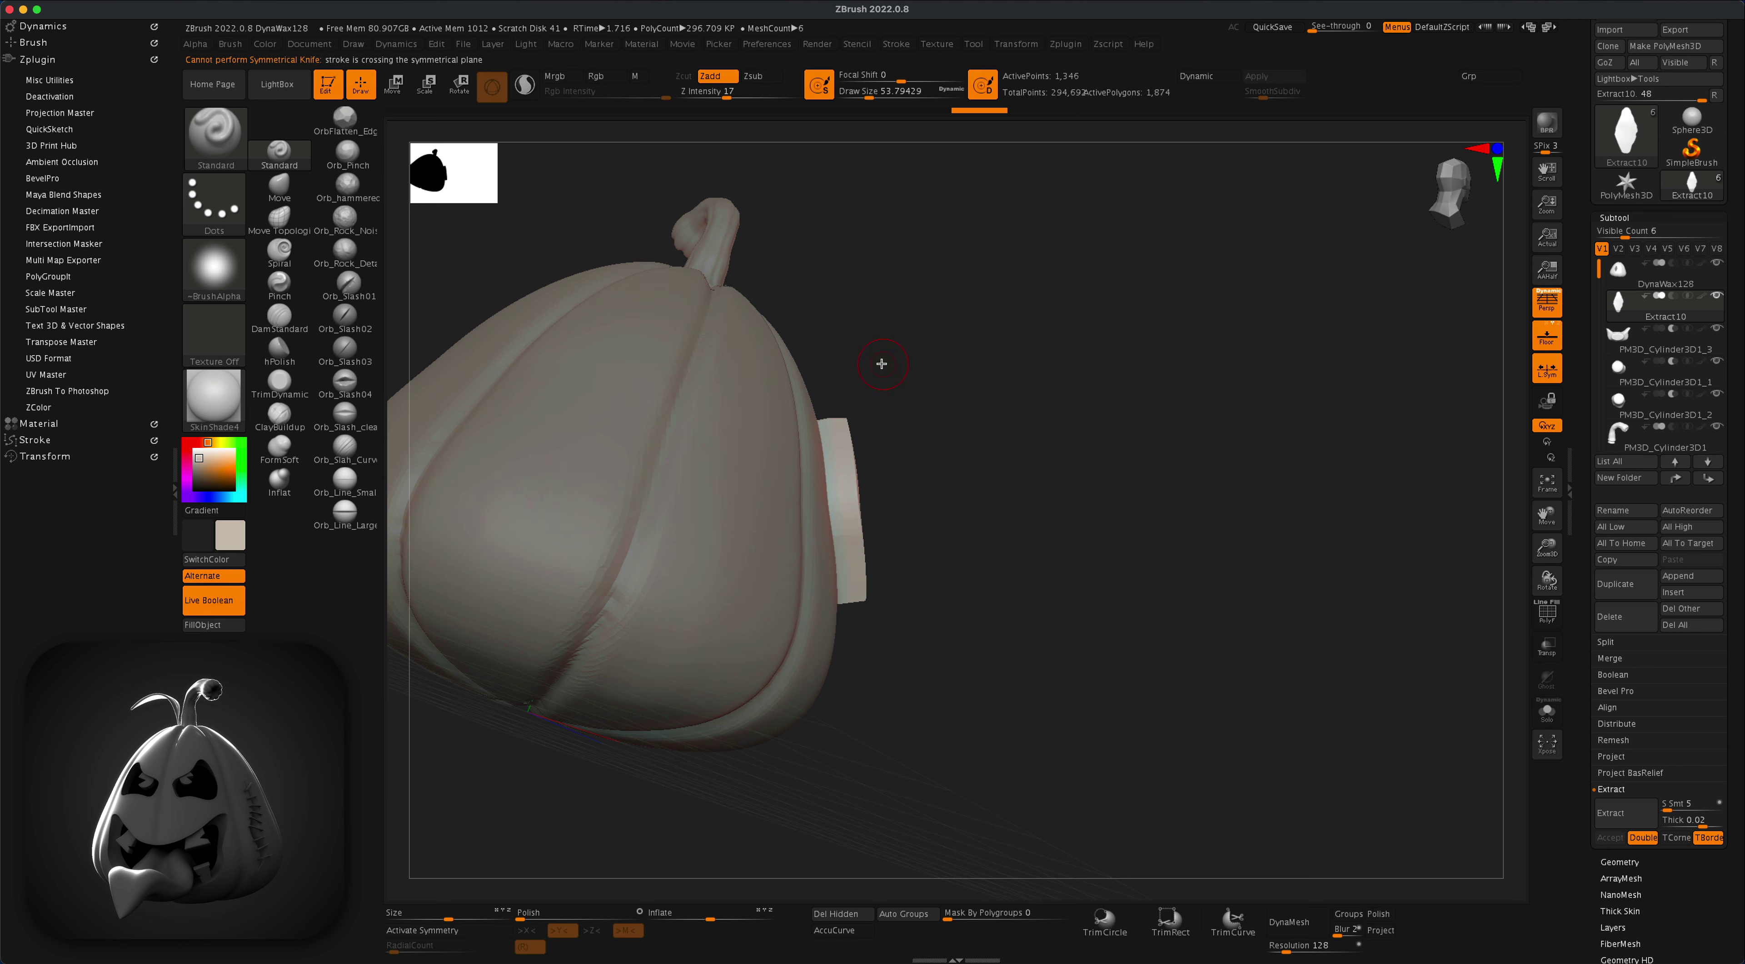
pyautogui.keyDown('ctrl'); pyautogui.keyDown('shift'); pyautogui.moveTo(825, 342); pyautogui.dragTo(861, 618); pyautogui.keyUp('shift'); pyautogui.keyUp('ctrl')
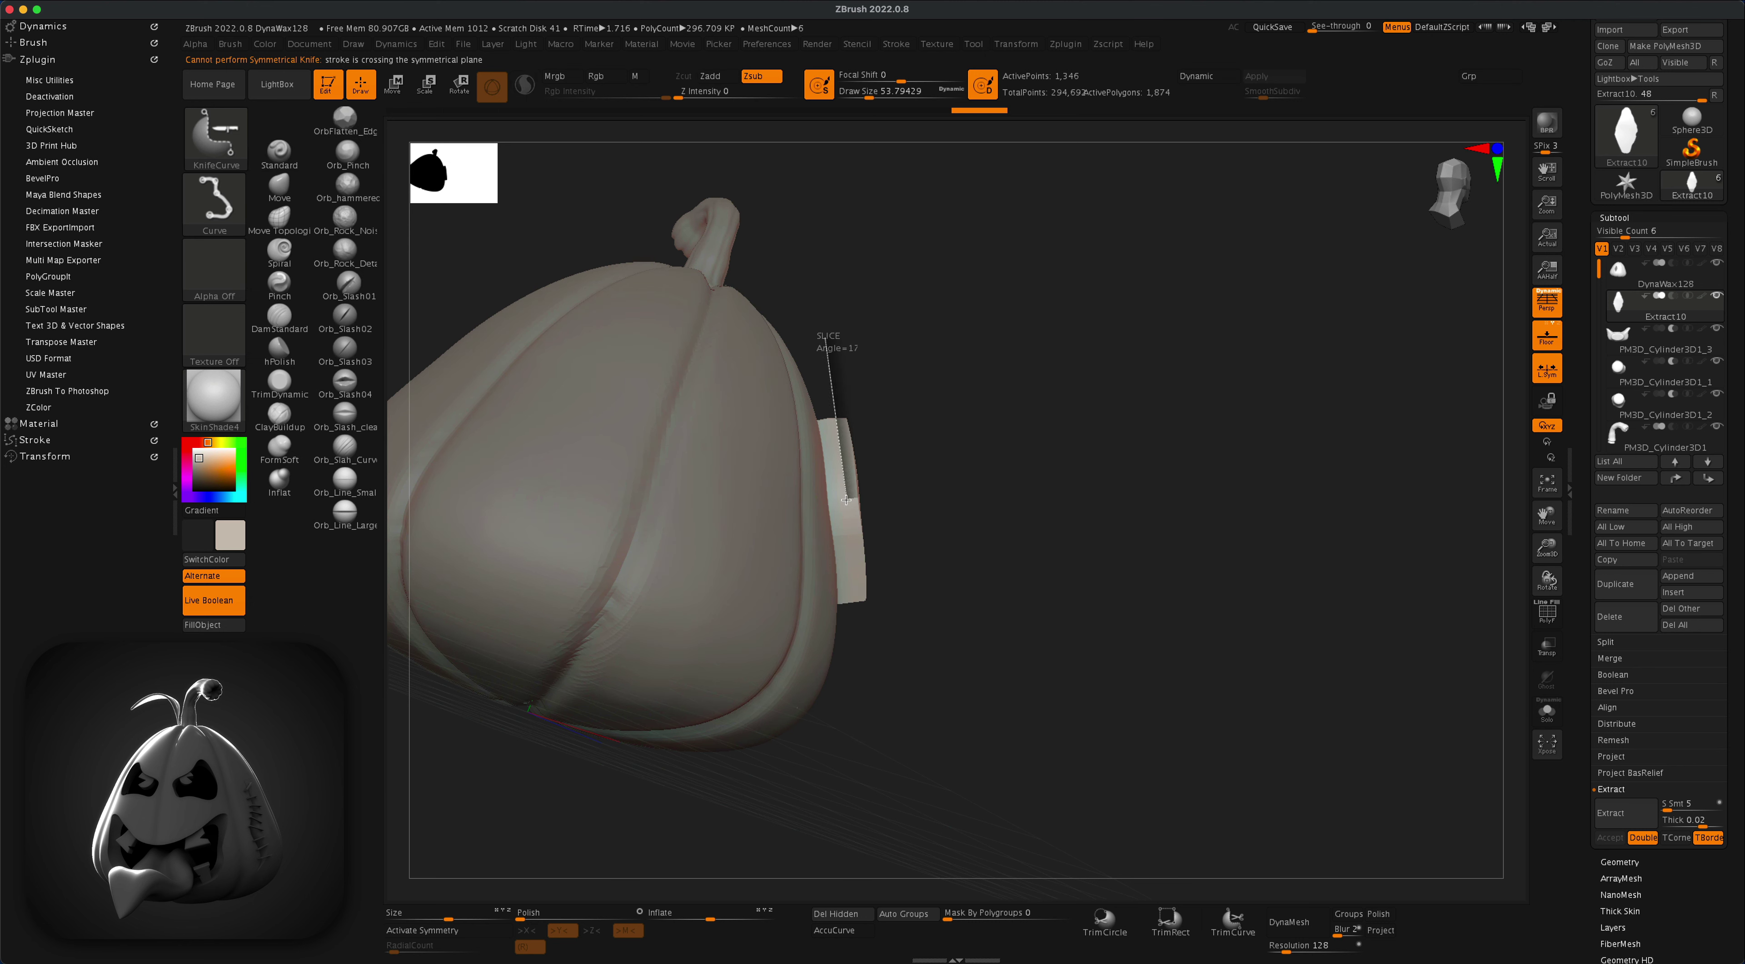
pyautogui.keyDown('ctrl'); pyautogui.keyDown('shift'); pyautogui.moveTo(801, 240); pyautogui.dragTo(802, 240); pyautogui.keyUp('shift'); pyautogui.keyUp('ctrl')
pyautogui.keyDown('ctrl'); pyautogui.keyDown('shift'); pyautogui.moveTo(873, 667); pyautogui.dragTo(846, 553); pyautogui.keyUp('shift'); pyautogui.keyUp('ctrl')
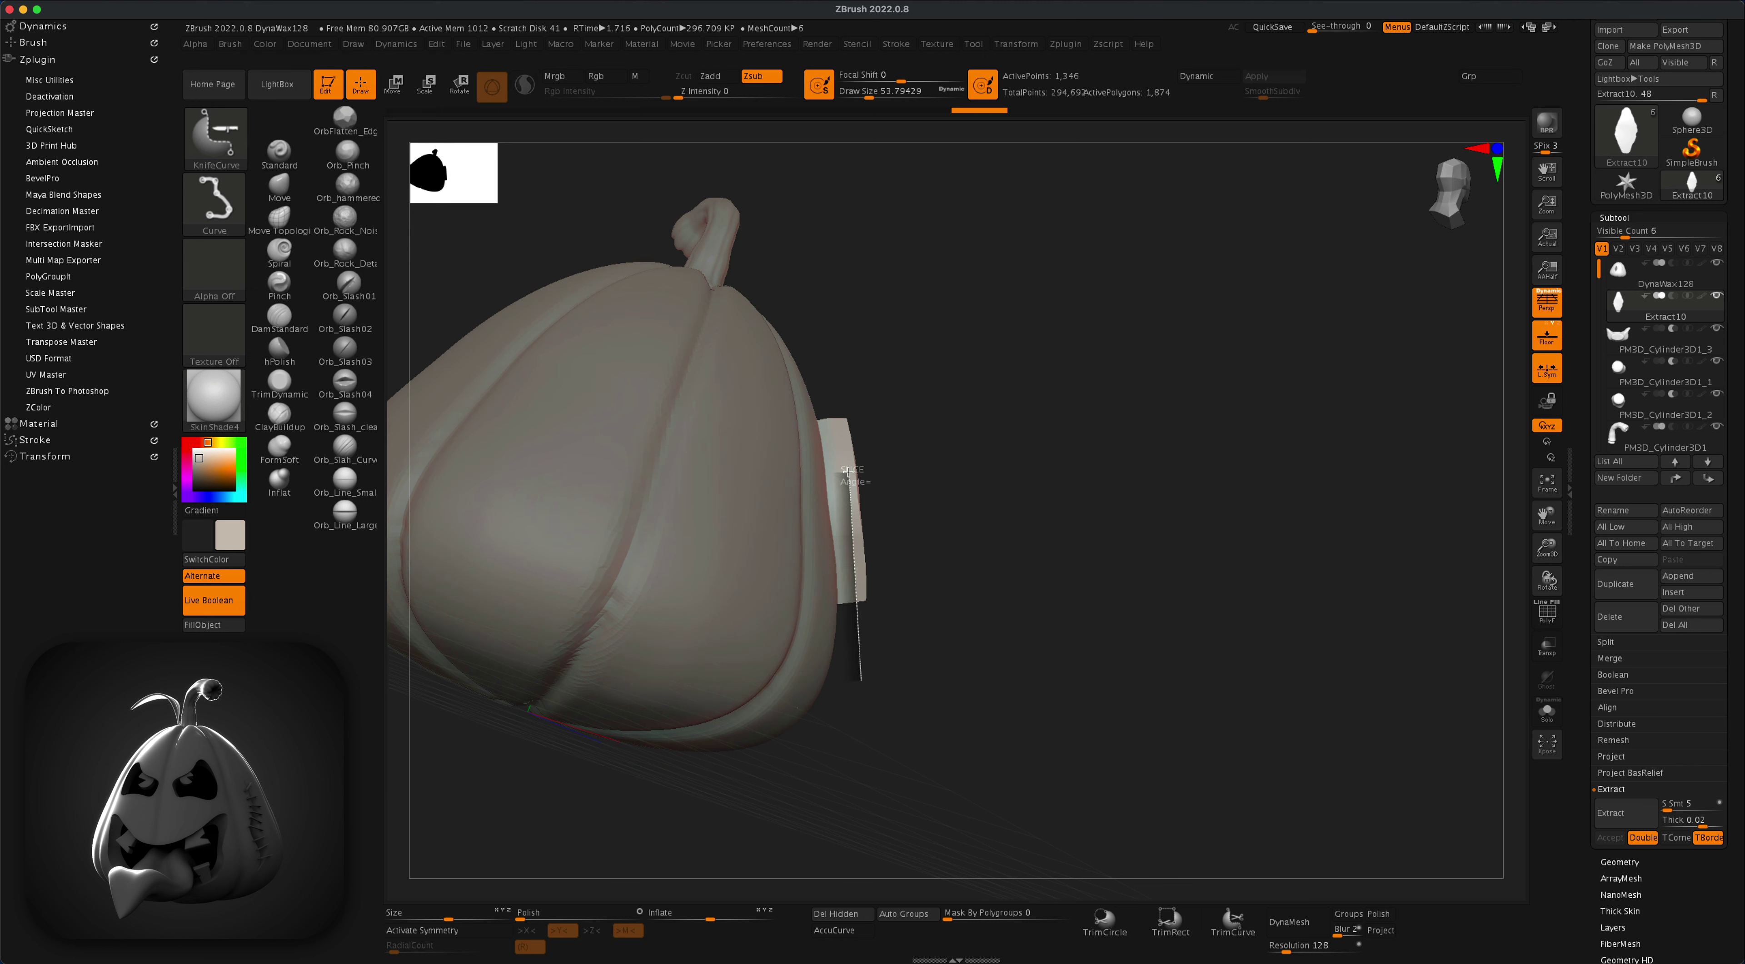
pyautogui.keyDown('ctrl'); pyautogui.keyDown('shift'); pyautogui.moveTo(815, 316); pyautogui.dragTo(815, 315); pyautogui.keyUp('shift'); pyautogui.keyUp('ctrl')
pyautogui.moveTo(816, 318)
pyautogui.mouseDown()
pyautogui.moveTo(1001, 385)
pyautogui.moveTo(773, 358)
pyautogui.moveTo(618, 311)
pyautogui.mouseUp()
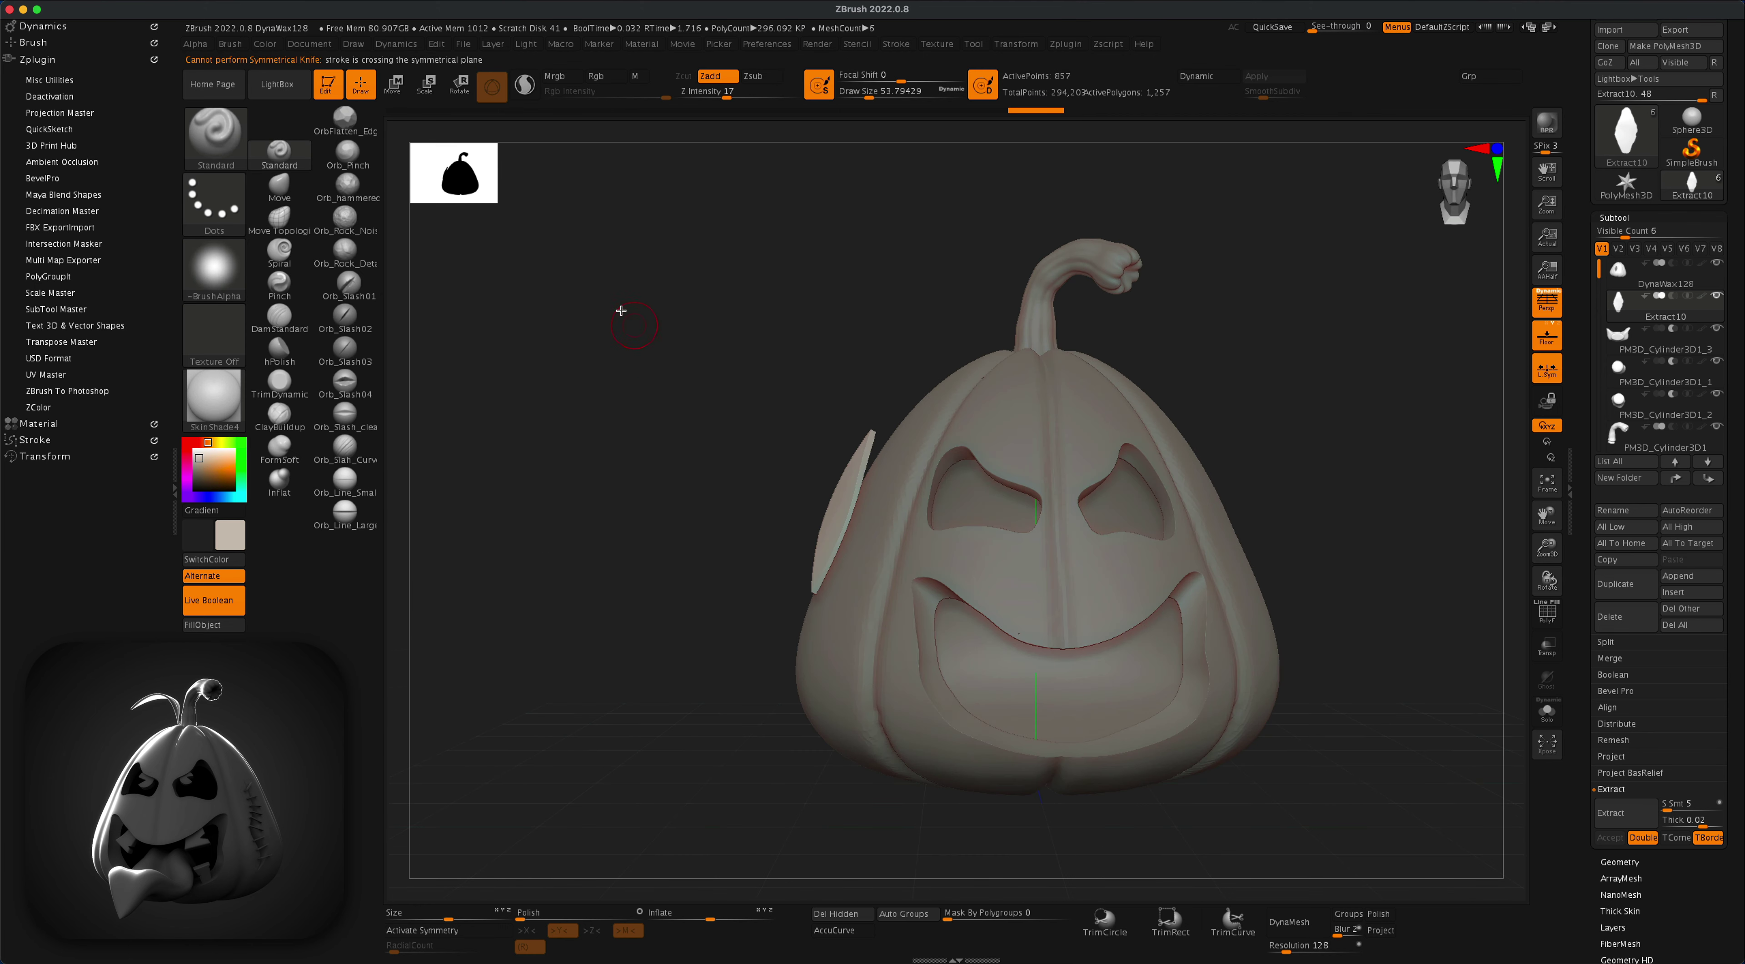
# Step: Move the leaf up beside the base of the stem and rotate it to lie nearly horizontal
pyautogui.click(286, 191)
pyautogui.keyDown('alt'); pyautogui.moveTo(736, 425); pyautogui.dragTo(696, 384); pyautogui.keyUp('alt')
pyautogui.press('w')
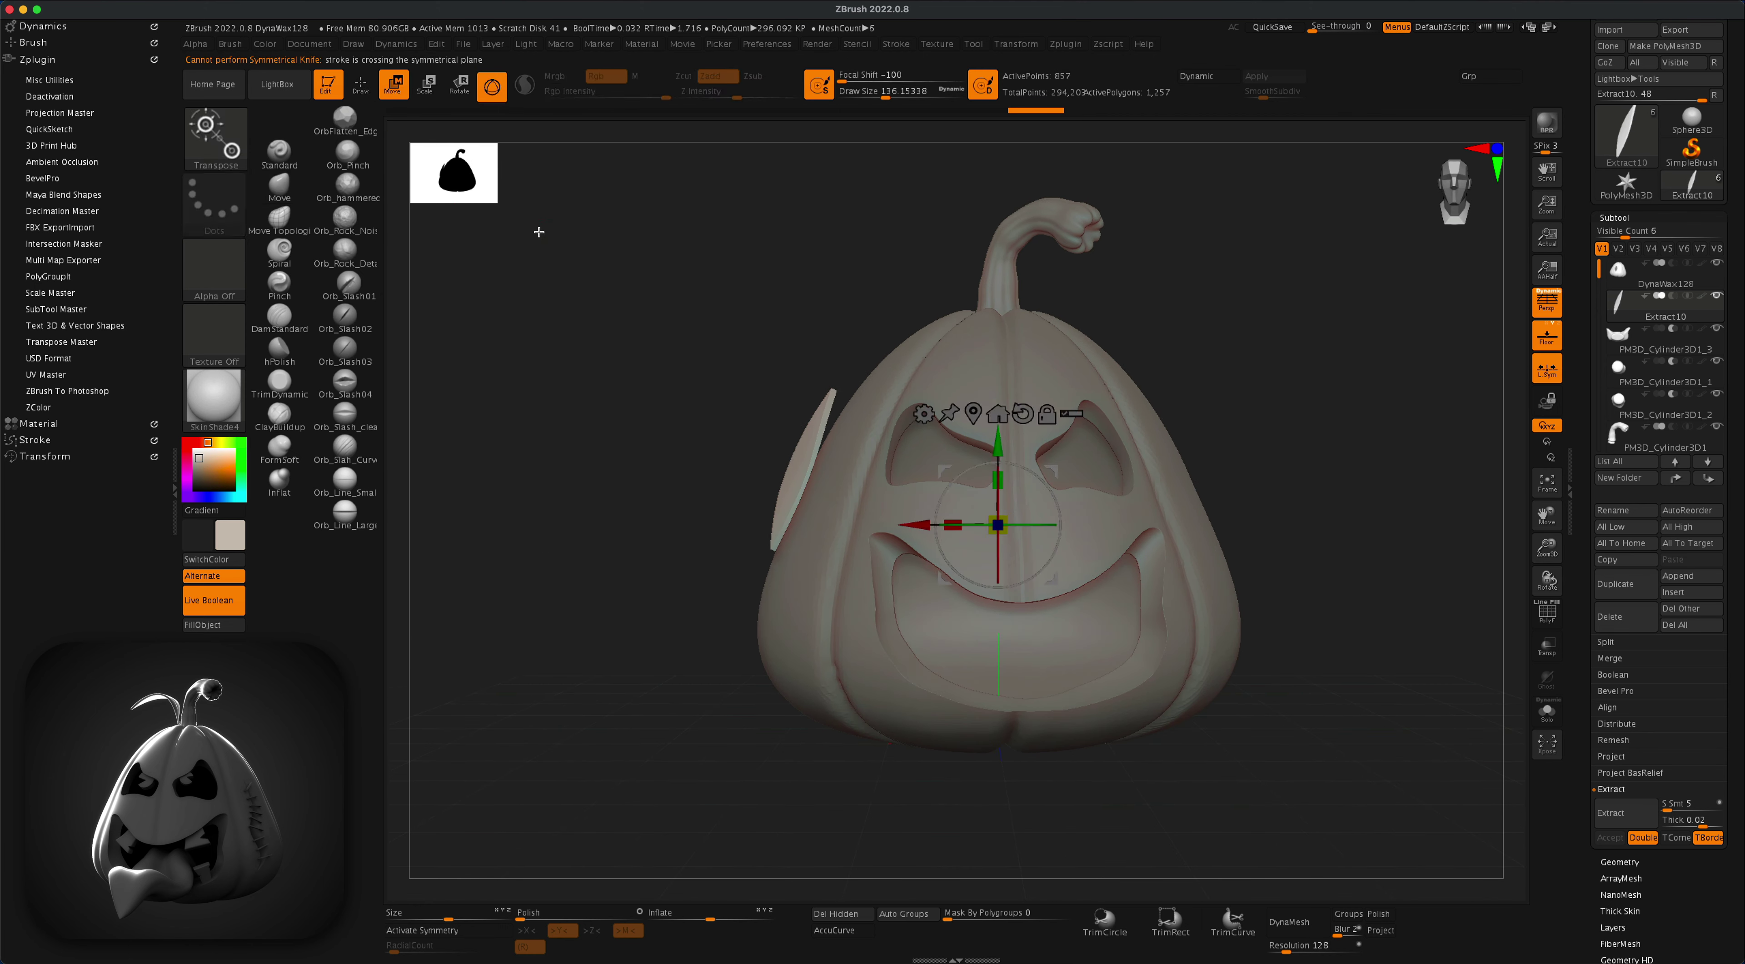
pyautogui.moveTo(806, 403); pyautogui.dragTo(981, 216)
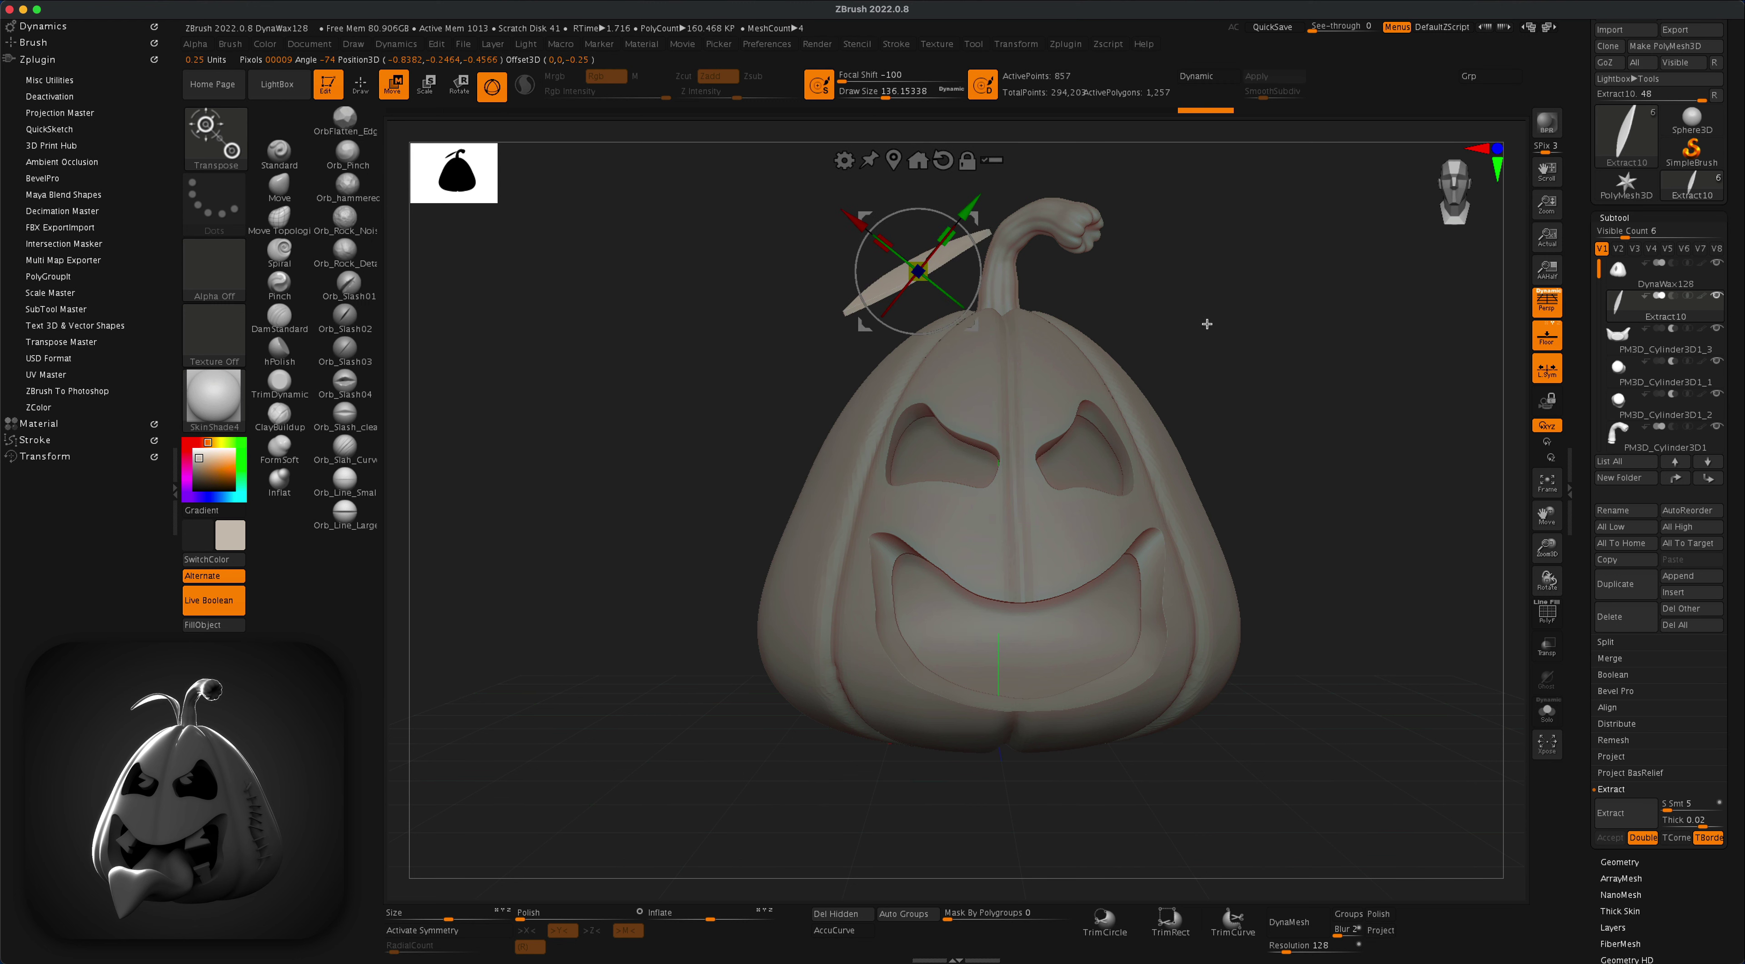
pyautogui.keyDown('alt'); pyautogui.moveTo(1207, 323); pyautogui.dragTo(1146, 402); pyautogui.keyUp('alt')
pyautogui.moveTo(919, 339); pyautogui.dragTo(917, 380)
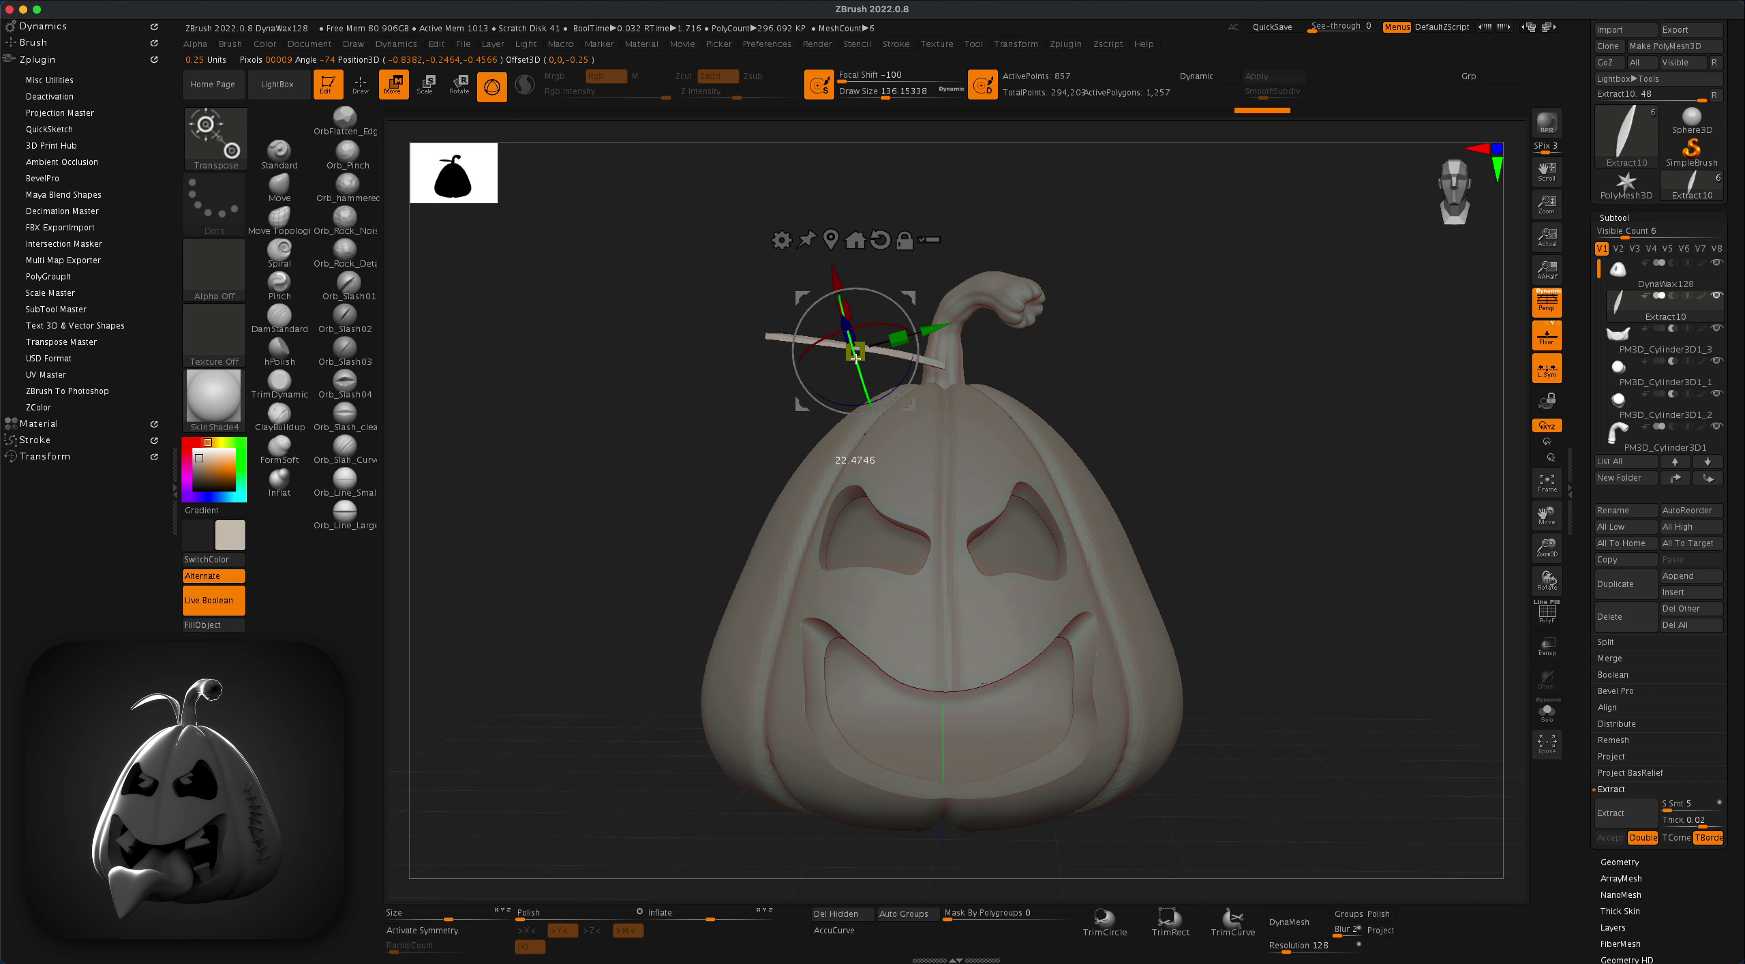
pyautogui.moveTo(1087, 327); pyautogui.dragTo(1126, 366)
# Step: Bend the leaf into a downward-curving arch with the Bend Curve deformer and accept the deformation
pyautogui.click(779, 239)
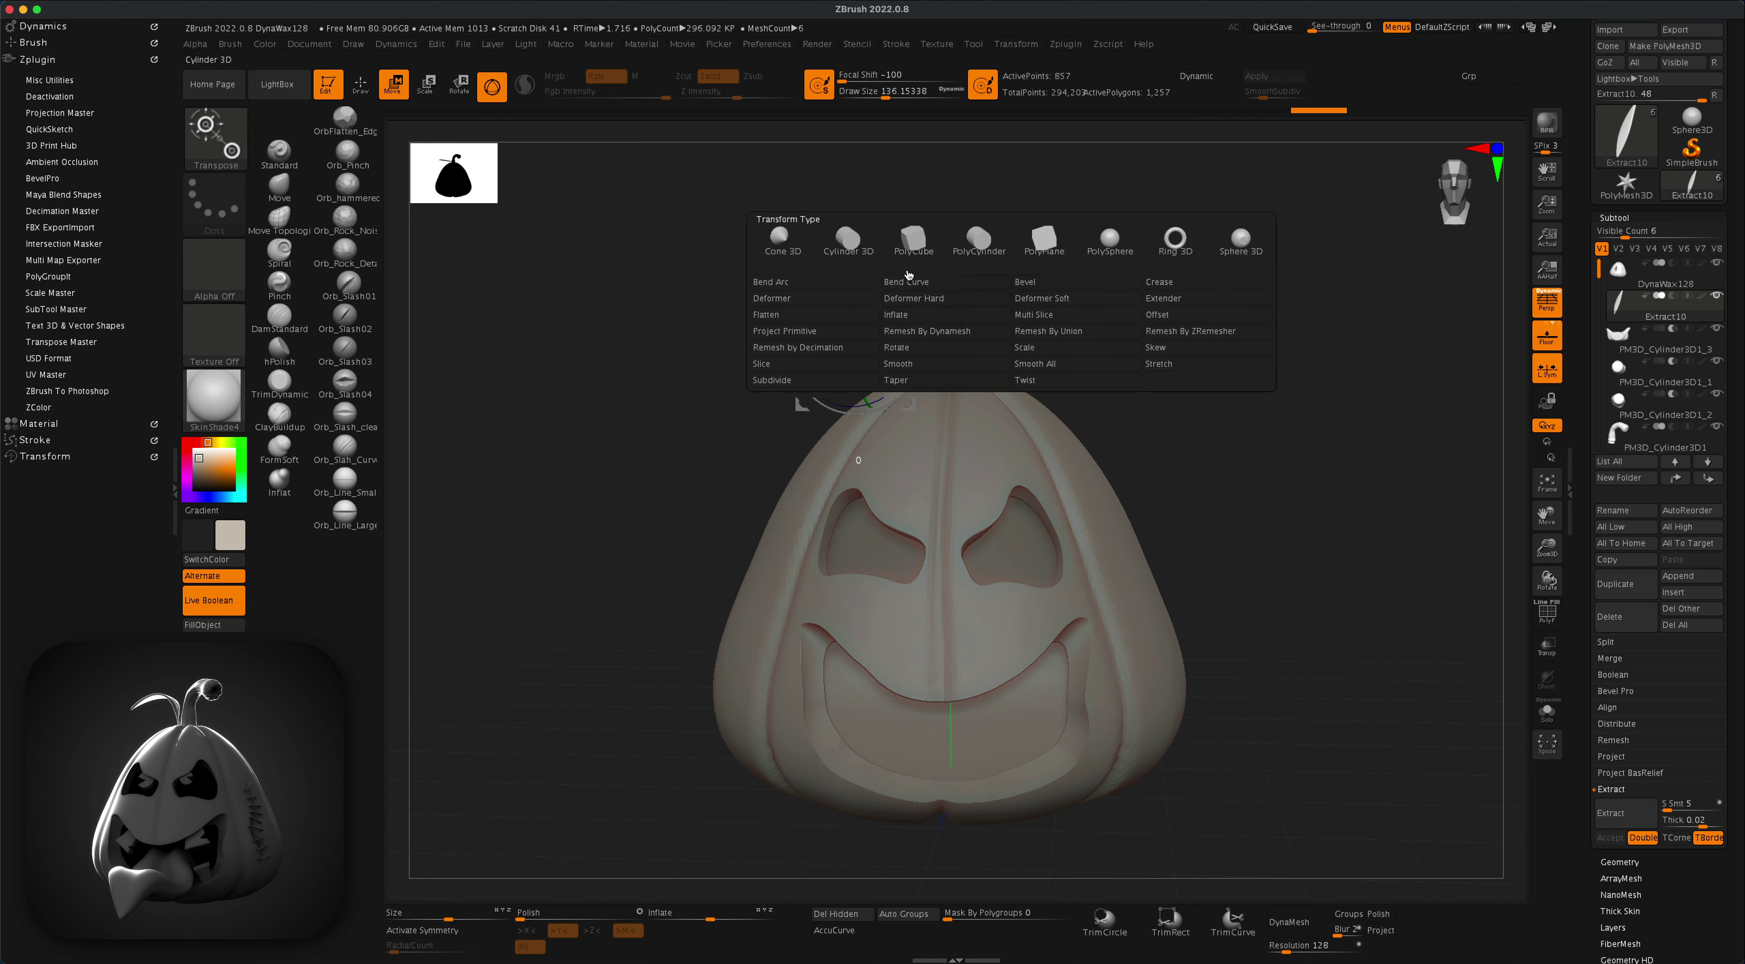
pyautogui.click(901, 308)
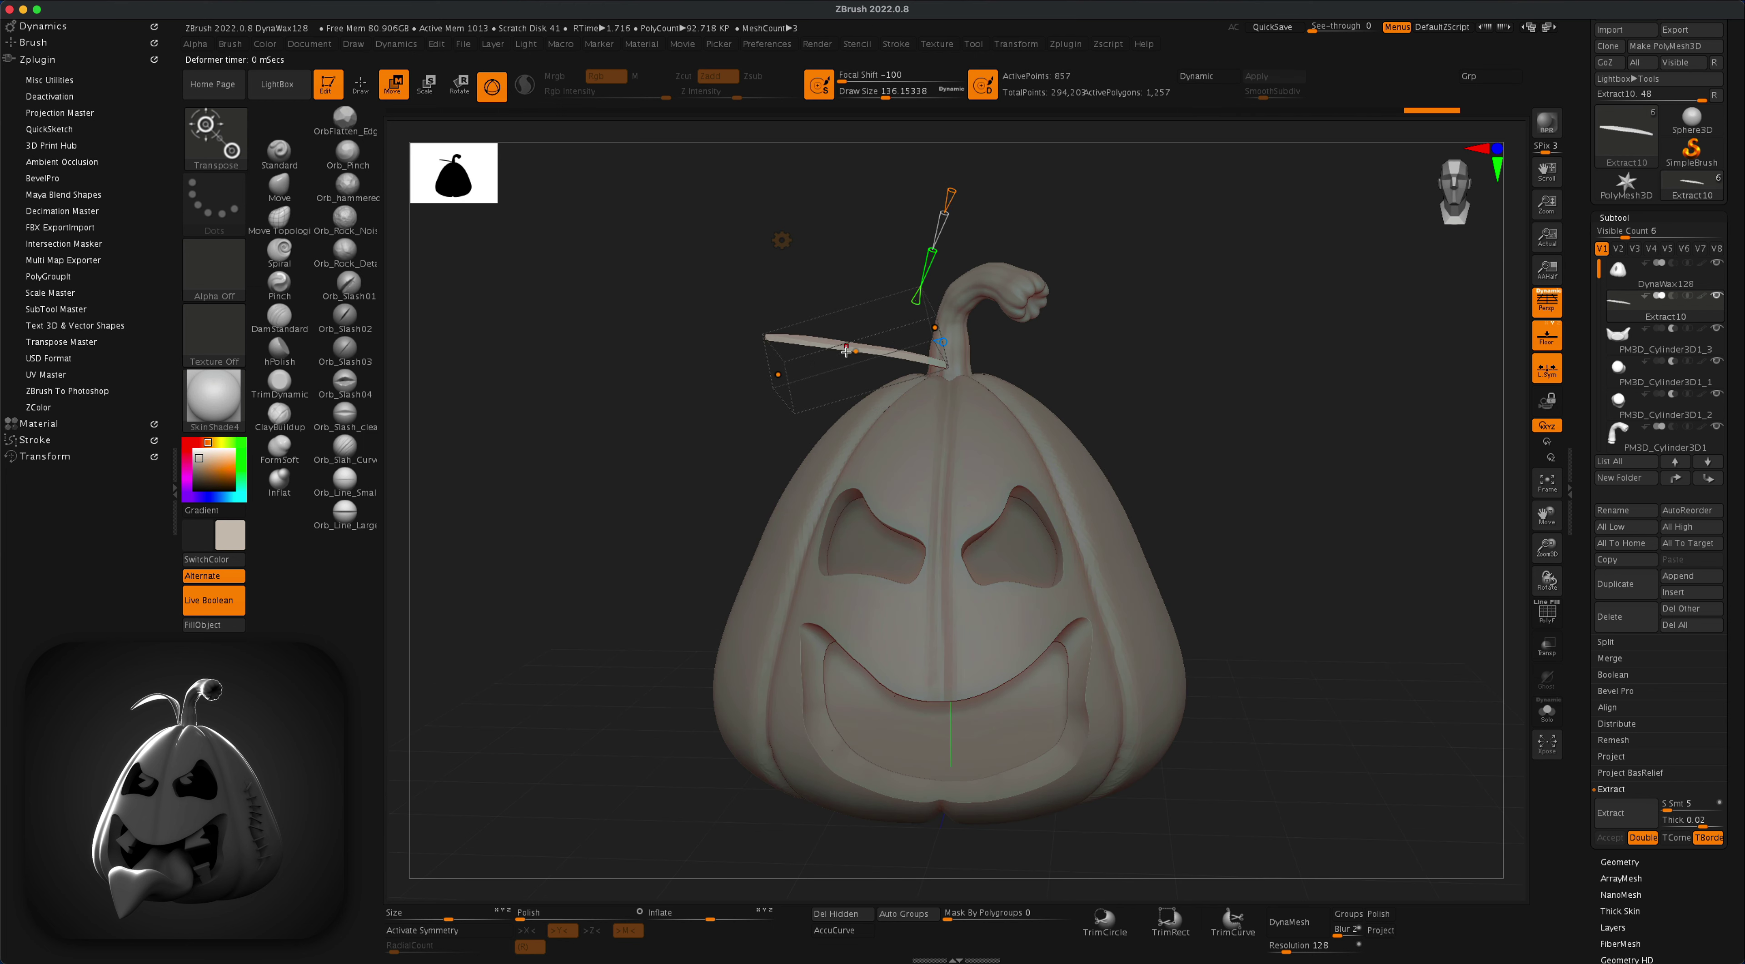
pyautogui.moveTo(846, 351); pyautogui.dragTo(808, 353)
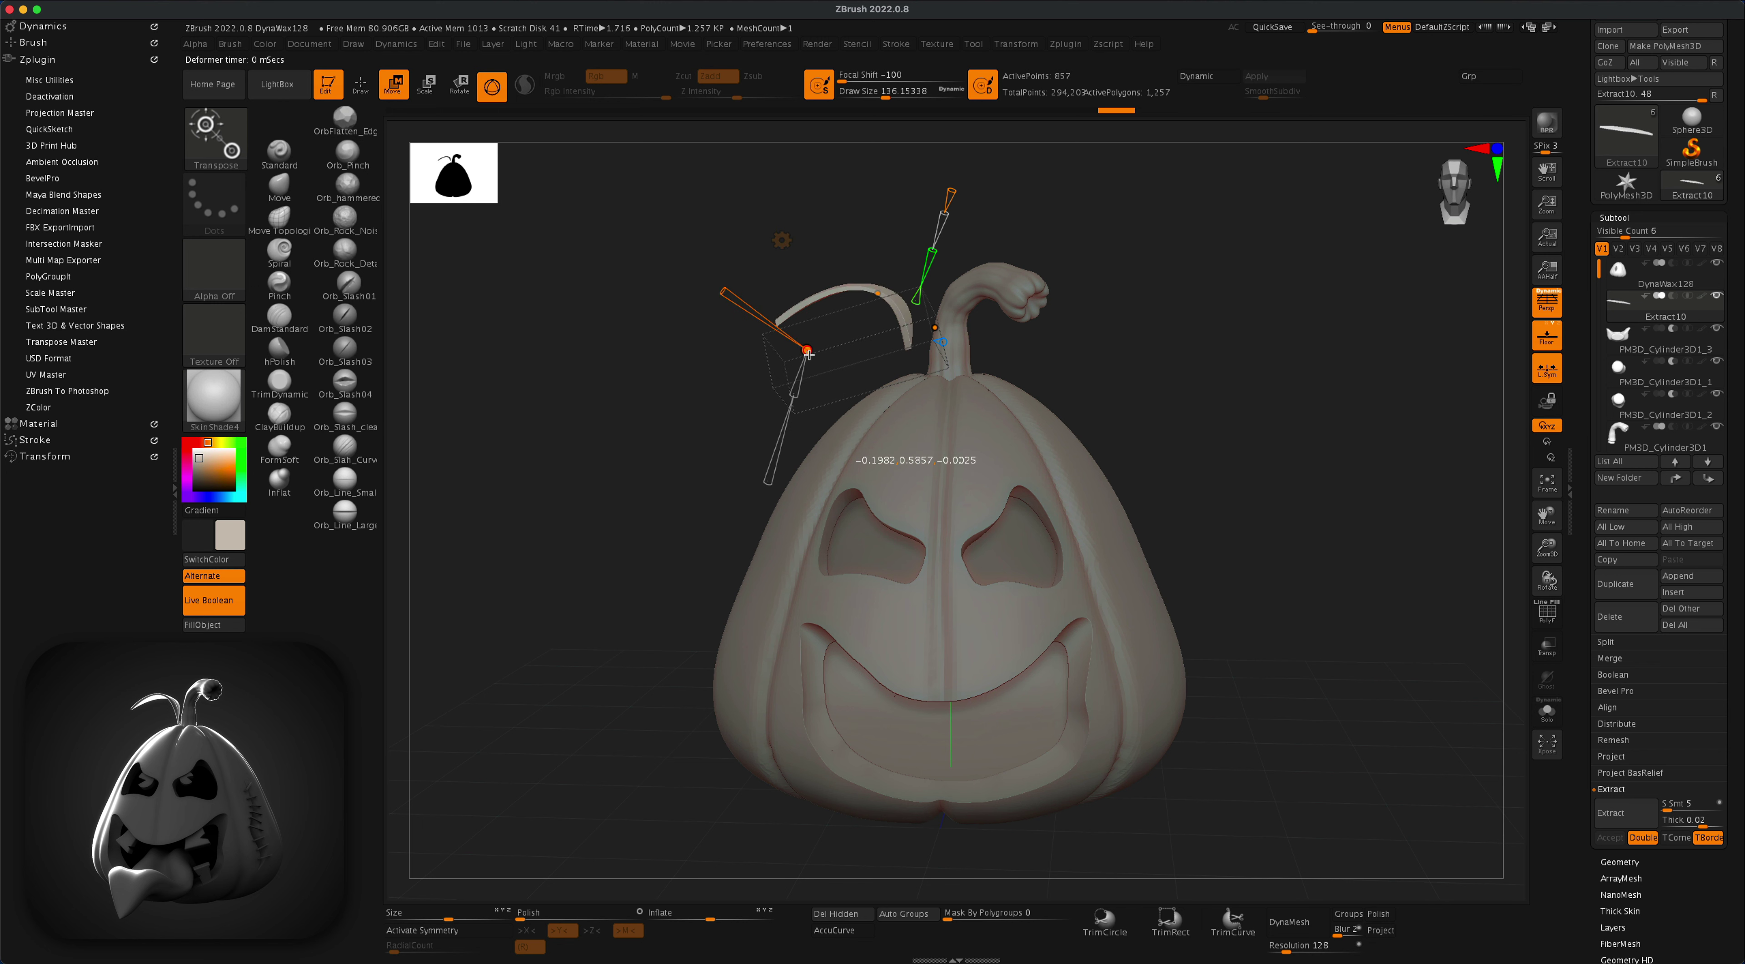
pyautogui.click(279, 153)
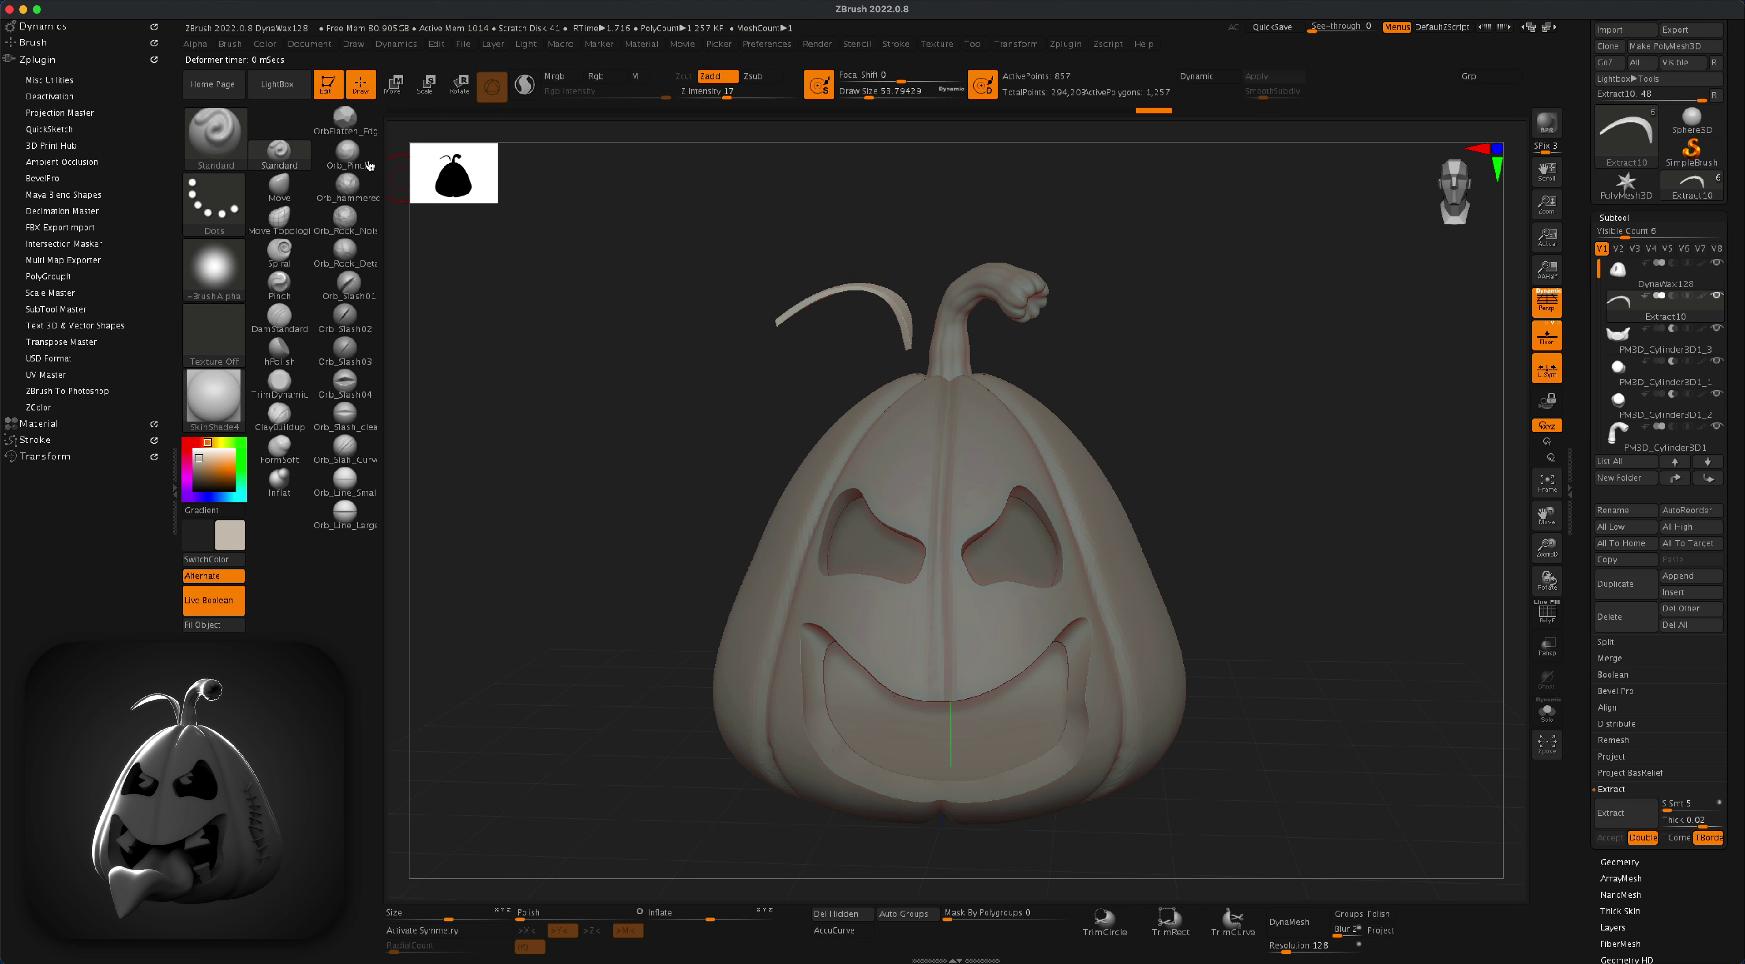
pyautogui.click(395, 84)
pyautogui.click(928, 271)
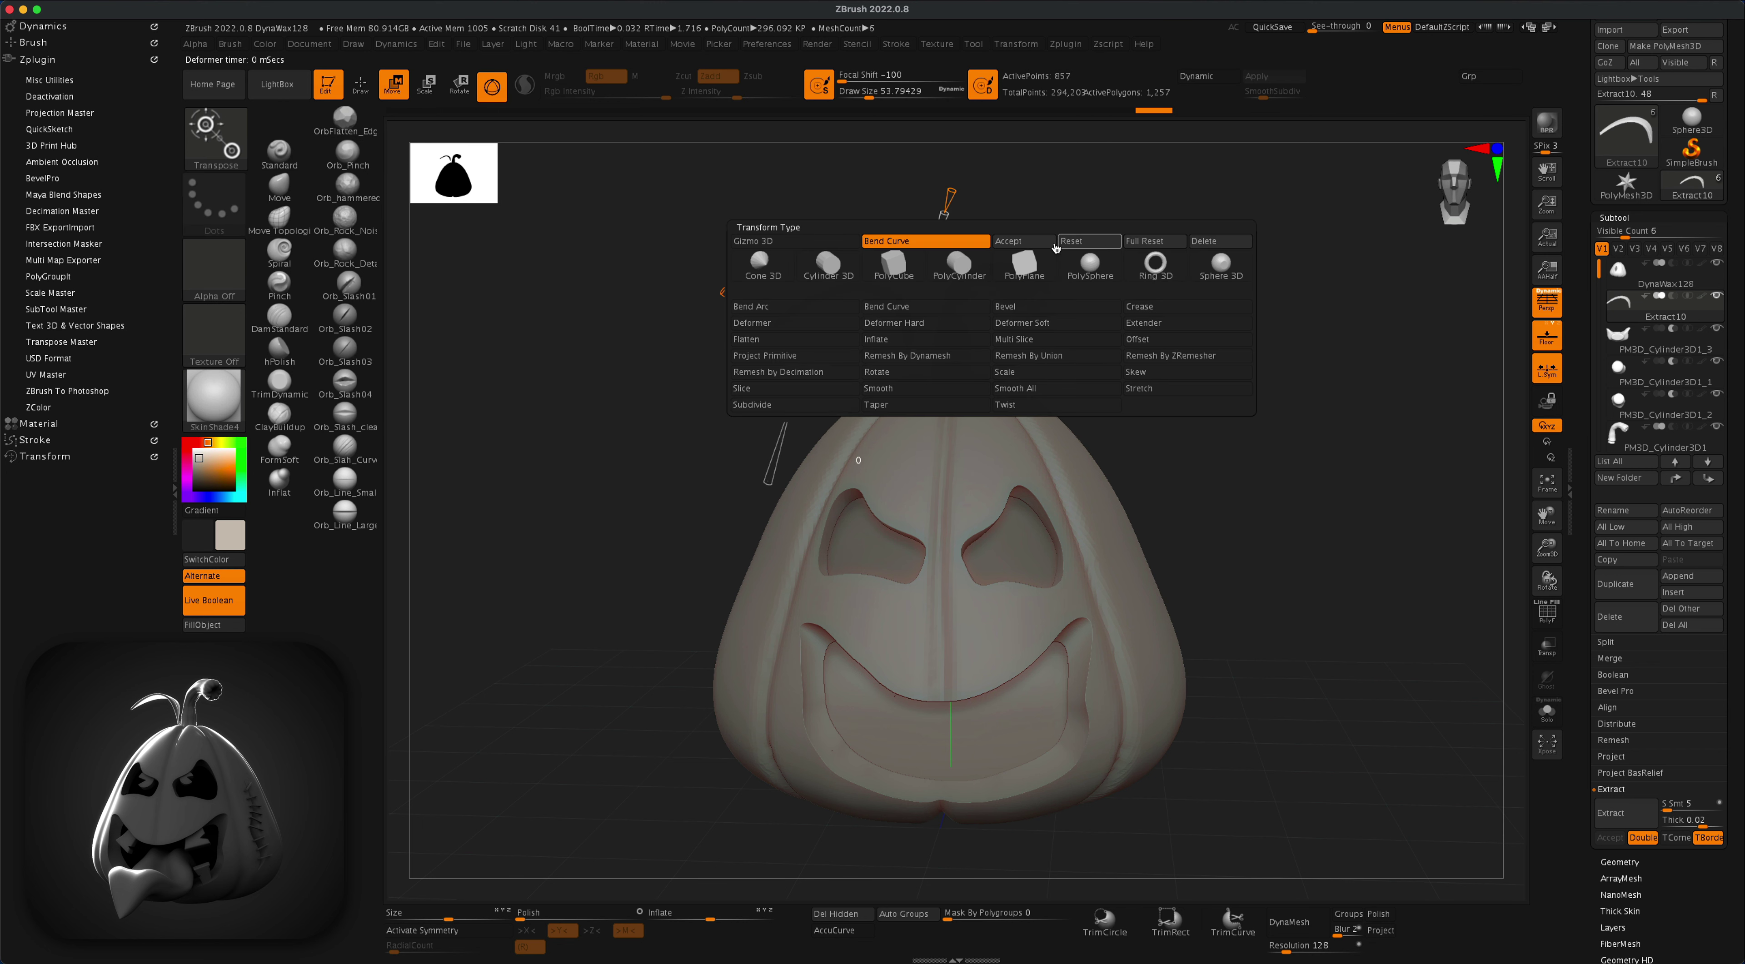
pyautogui.click(1037, 243)
pyautogui.moveTo(1144, 273); pyautogui.dragTo(1115, 270)
pyautogui.click(279, 154)
pyautogui.moveTo(779, 408); pyautogui.dragTo(779, 416)
pyautogui.click(393, 84)
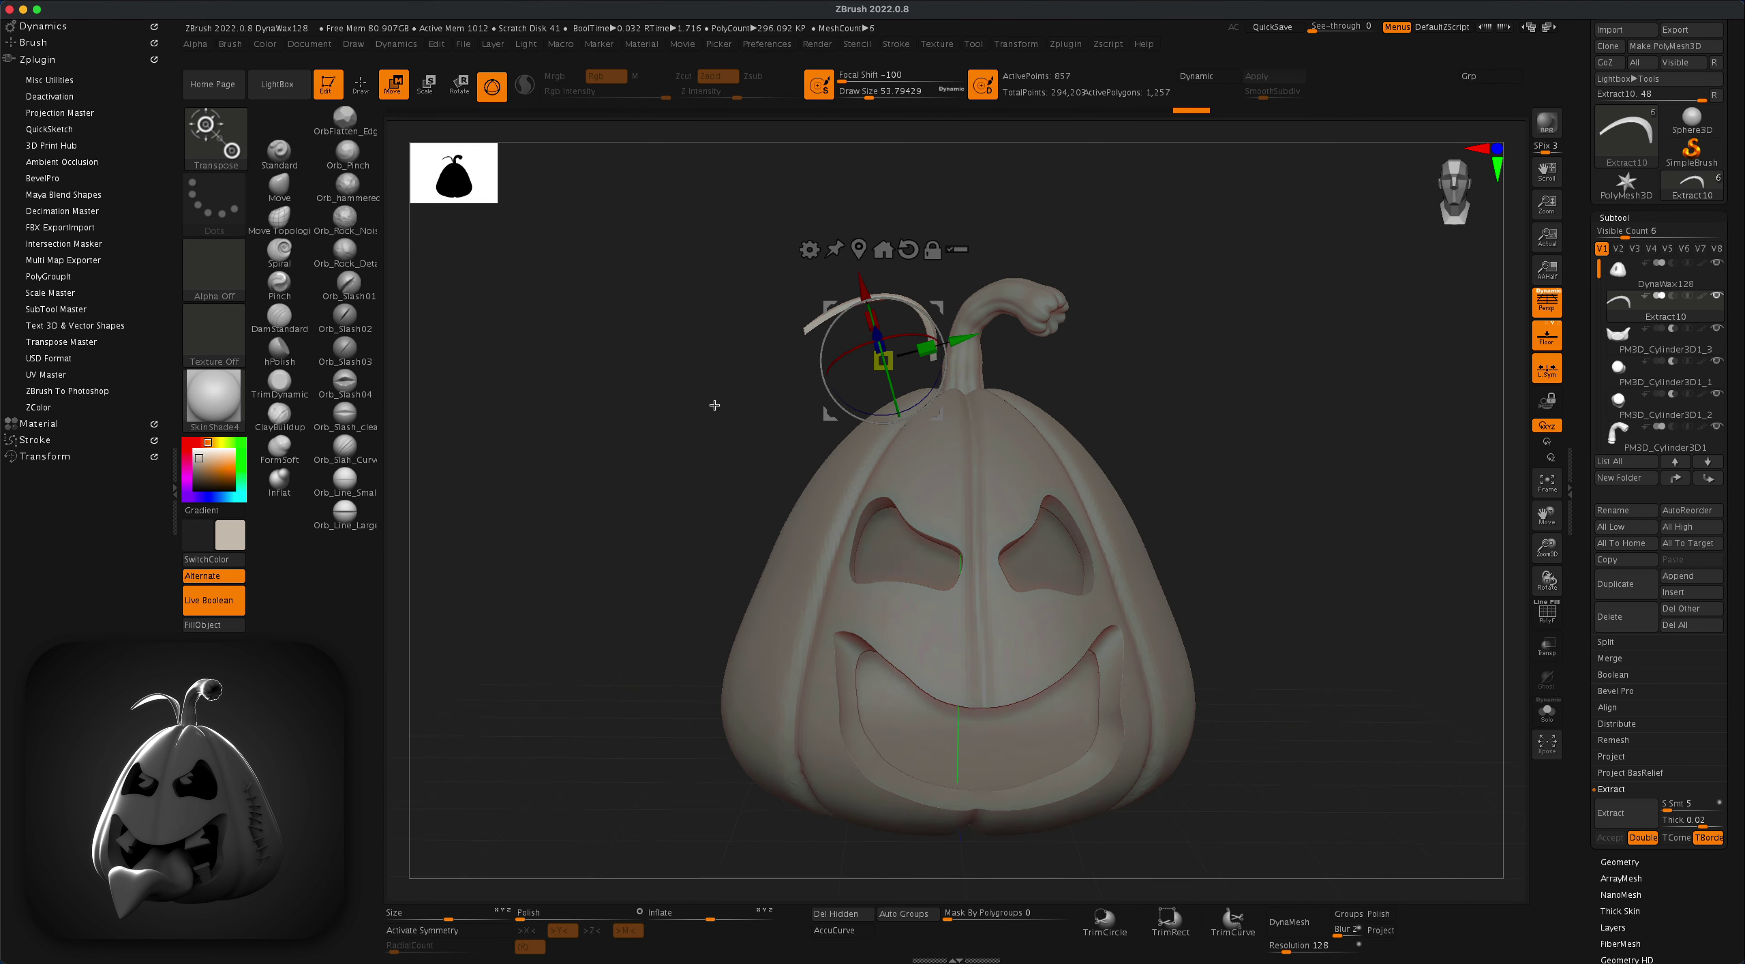
# Step: Turn off perspective, realign the leaf's gizmo, and mask all of the leaf except its lower end
pyautogui.click(1540, 307)
pyautogui.click(912, 259)
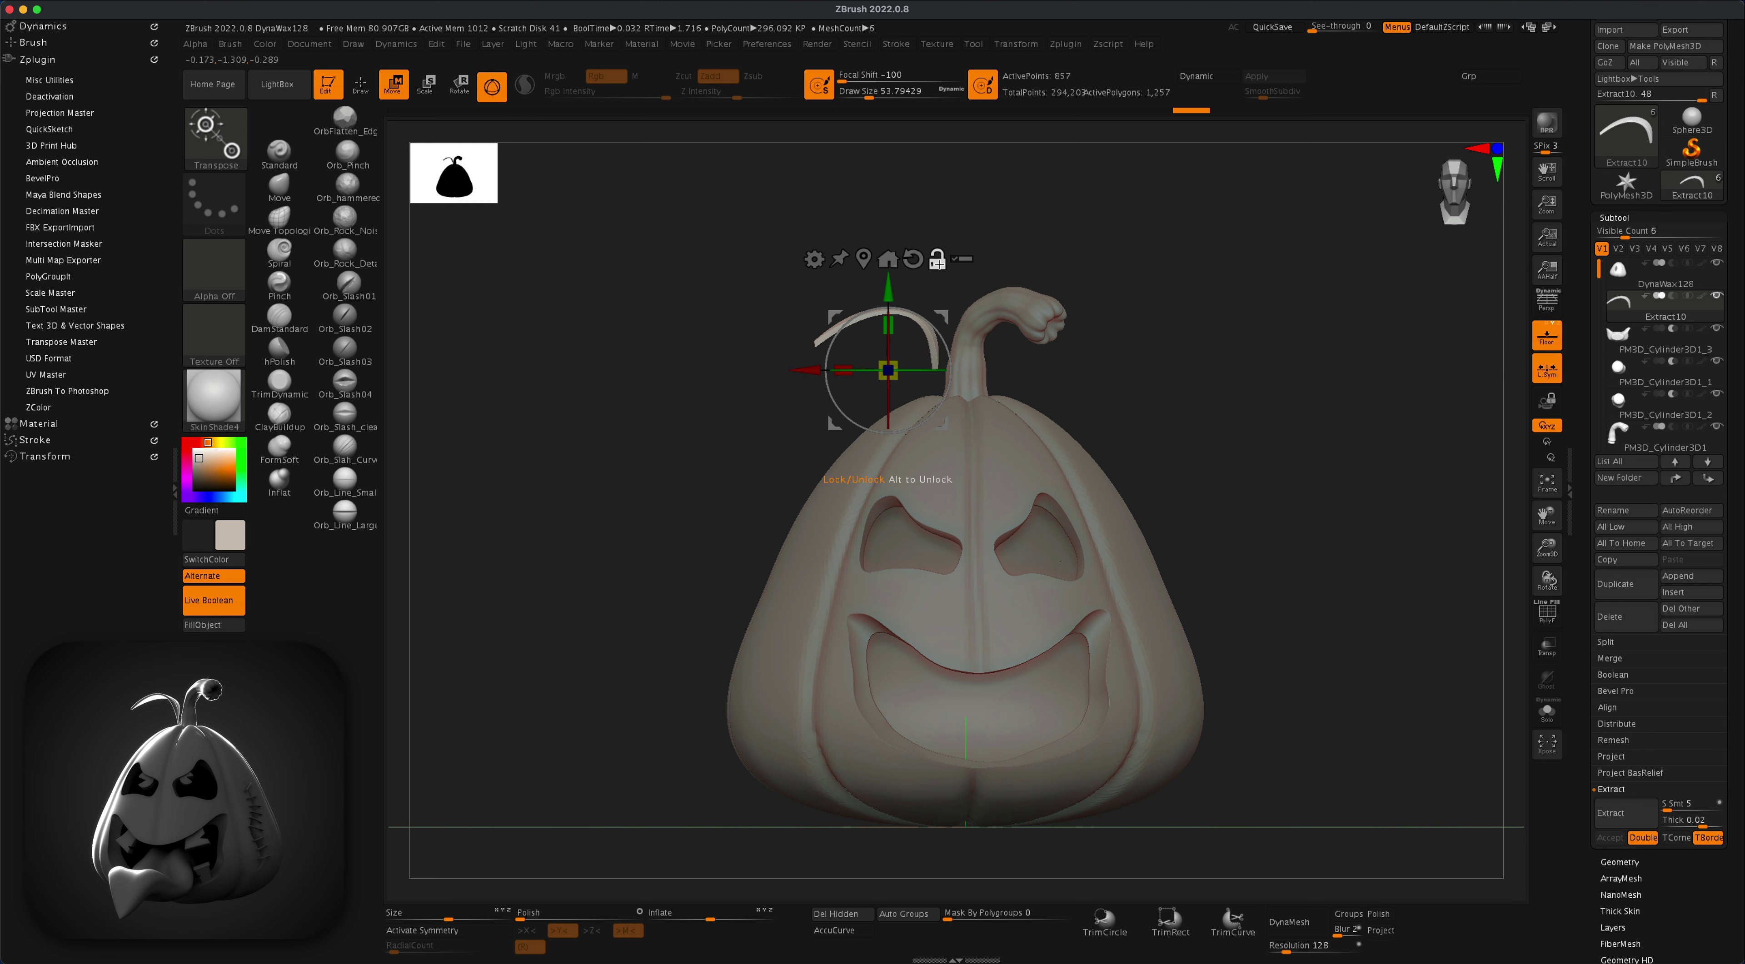
pyautogui.moveTo(940, 242); pyautogui.dragTo(853, 284)
pyautogui.moveTo(1137, 284)
pyautogui.keyDown('alt'); pyautogui.mouseDown()
pyautogui.moveTo(1142, 350)
pyautogui.moveTo(1208, 350)
pyautogui.moveTo(1185, 347)
pyautogui.moveTo(1190, 374)
pyautogui.moveTo(1169, 377)
pyautogui.mouseUp(); pyautogui.keyUp('alt')
pyautogui.keyDown('ctrl'); pyautogui.keyDown('shift'); pyautogui.moveTo(865, 436); pyautogui.dragTo(930, 388); pyautogui.keyUp('shift'); pyautogui.keyUp('ctrl')
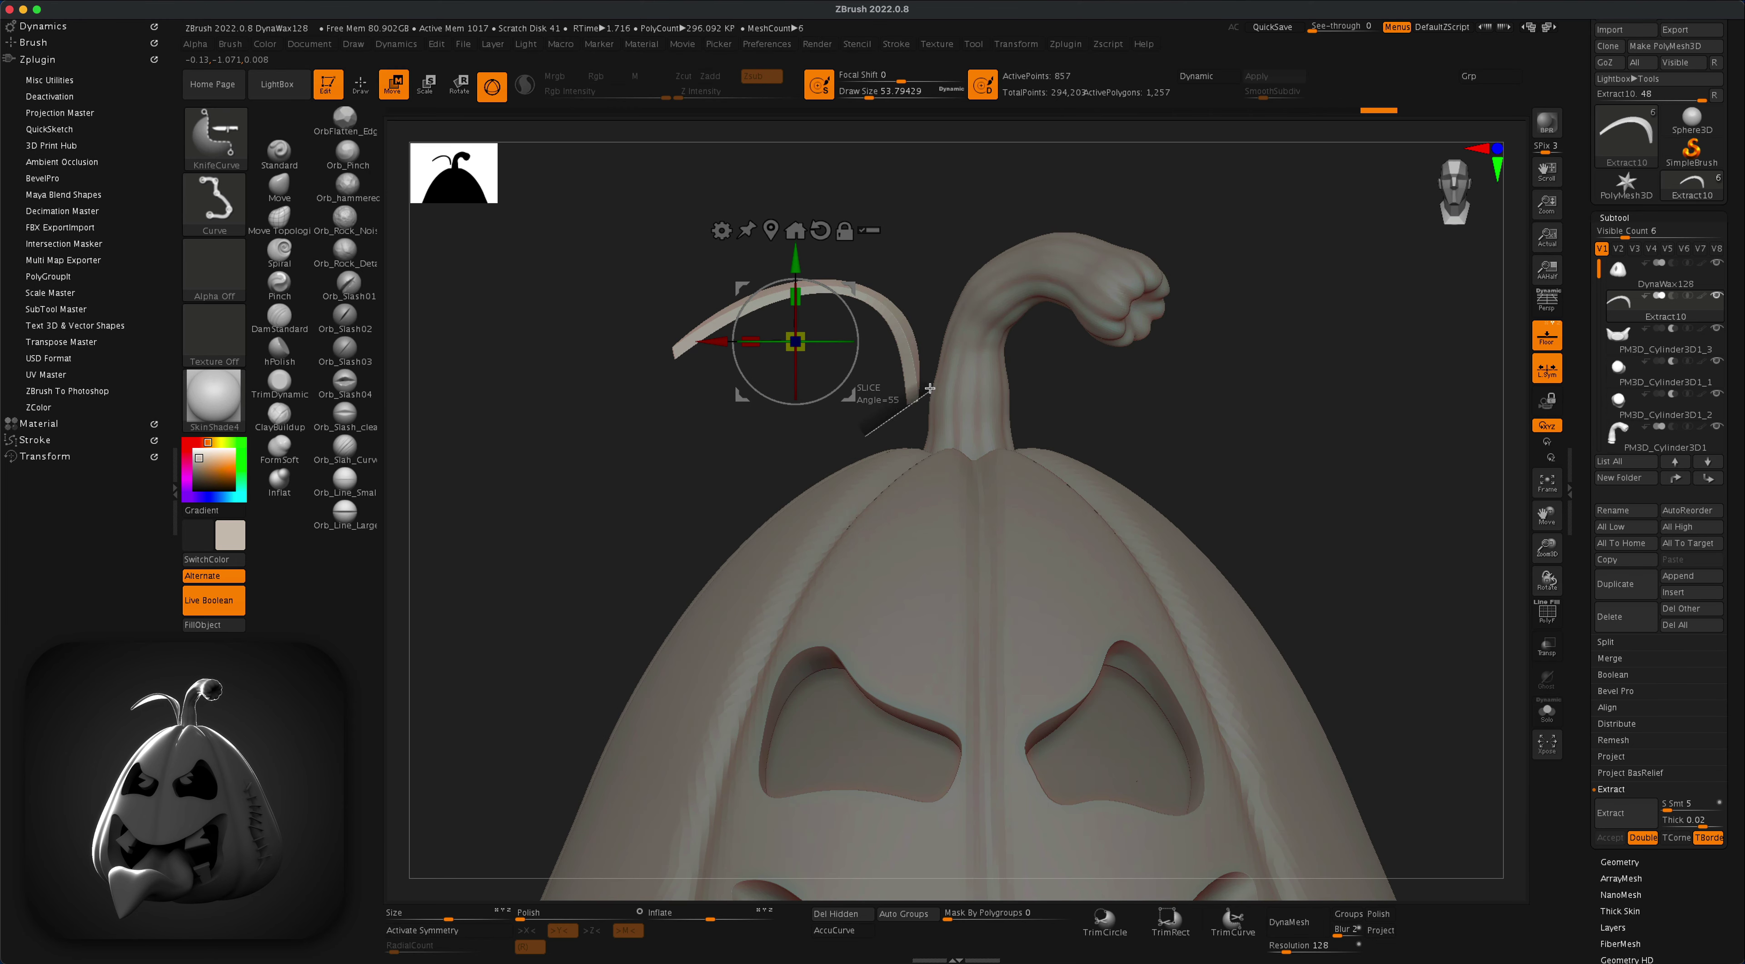
pyautogui.keyDown('ctrl'); pyautogui.keyDown('shift'); pyautogui.moveTo(786, 462); pyautogui.dragTo(752, 432); pyautogui.keyUp('shift'); pyautogui.keyUp('ctrl')
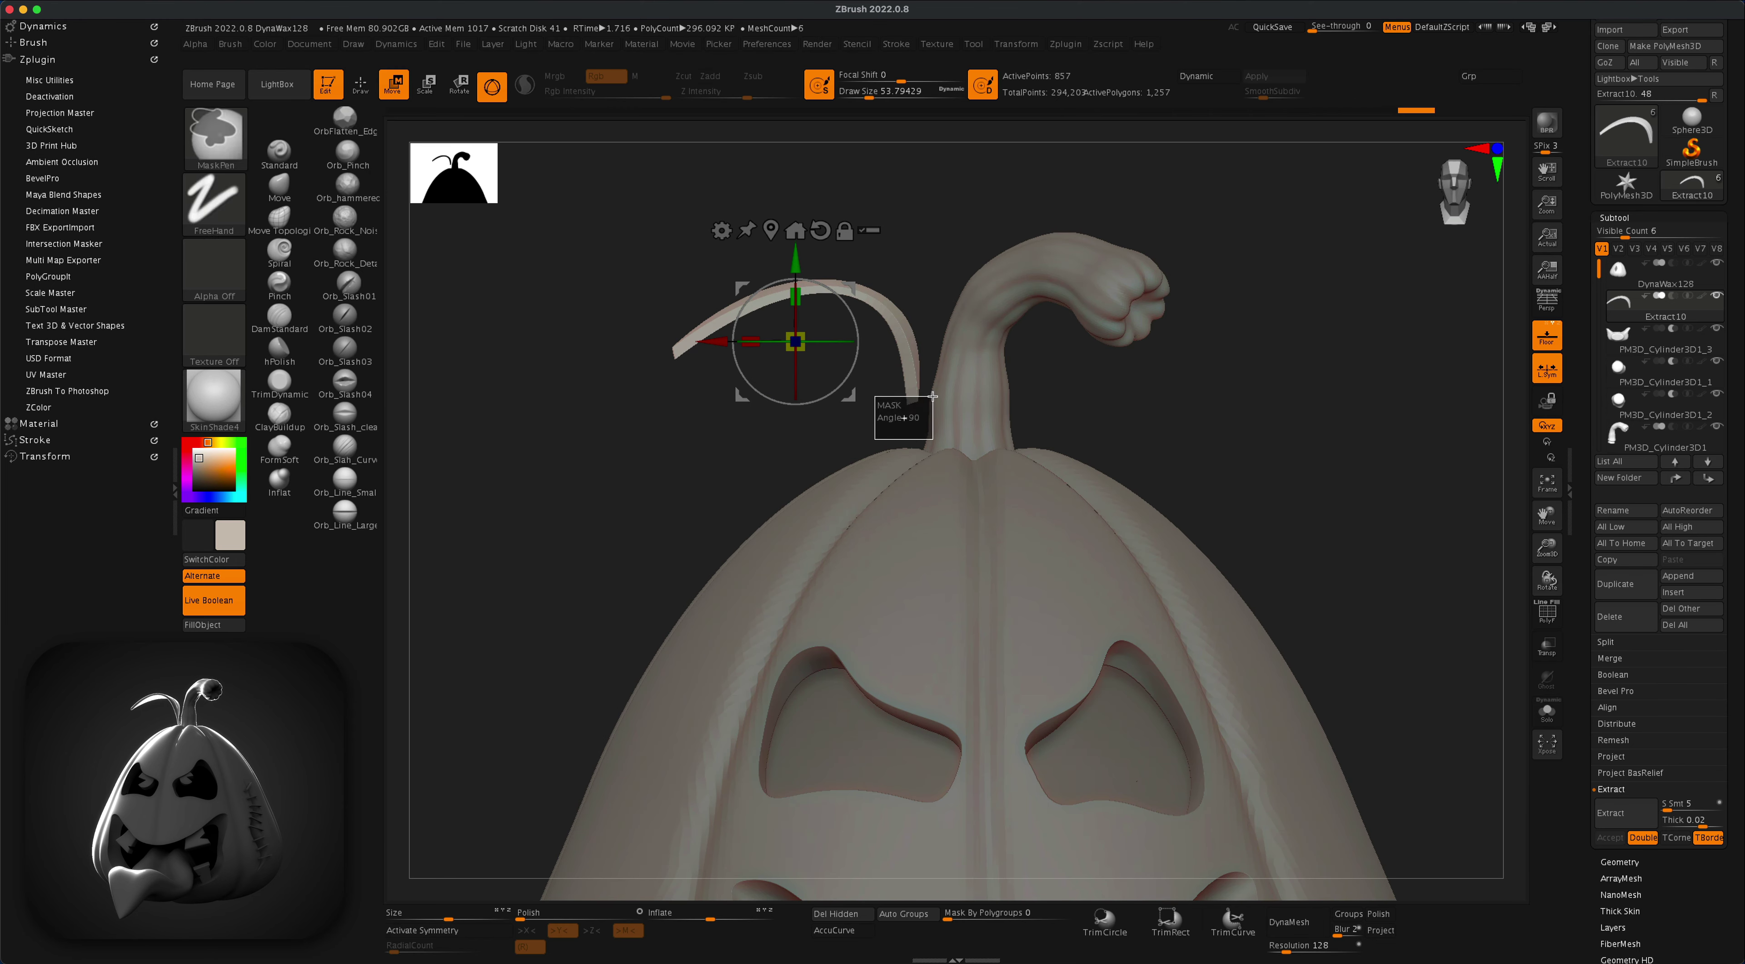
# Step: Pull the leaf's unmasked lower end down to the stem base with the Move brush and smooth the joint
pyautogui.click(279, 186)
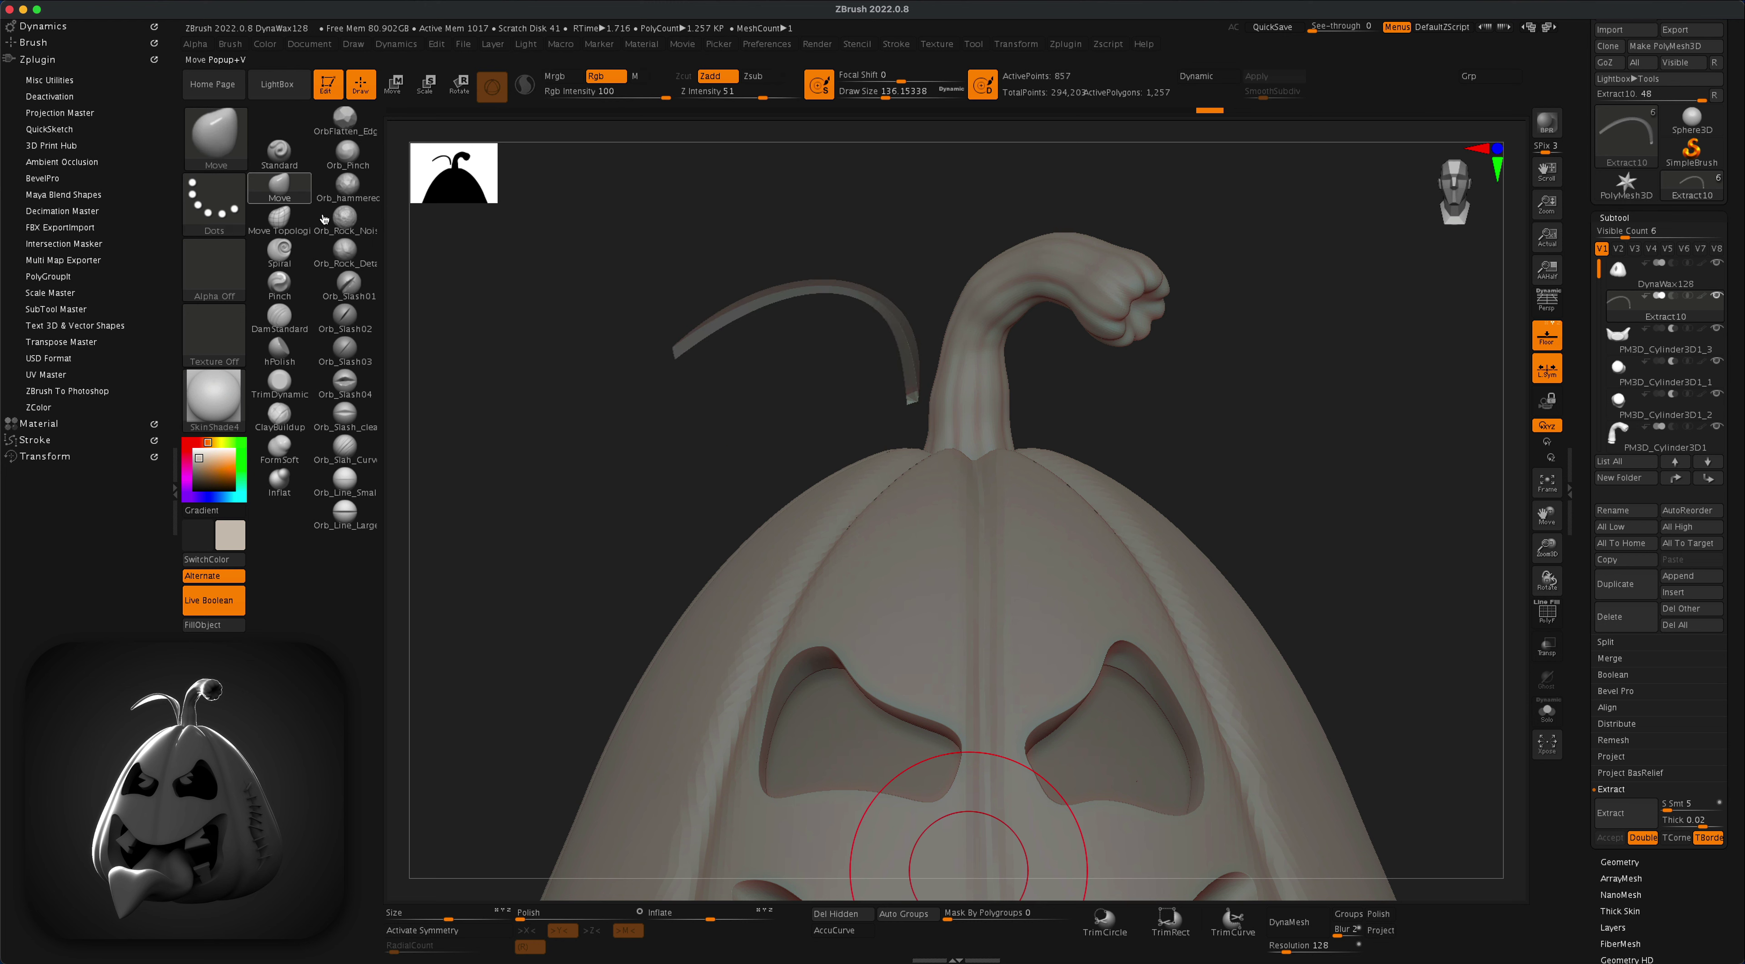
pyautogui.moveTo(913, 401); pyautogui.dragTo(981, 630)
pyautogui.moveTo(926, 448)
pyautogui.mouseDown()
pyautogui.moveTo(918, 463)
pyautogui.moveTo(925, 416)
pyautogui.mouseUp()
pyautogui.press('shift')
pyautogui.keyDown('shift'); pyautogui.moveTo(907, 412); pyautogui.dragTo(911, 406); pyautogui.keyUp('shift')
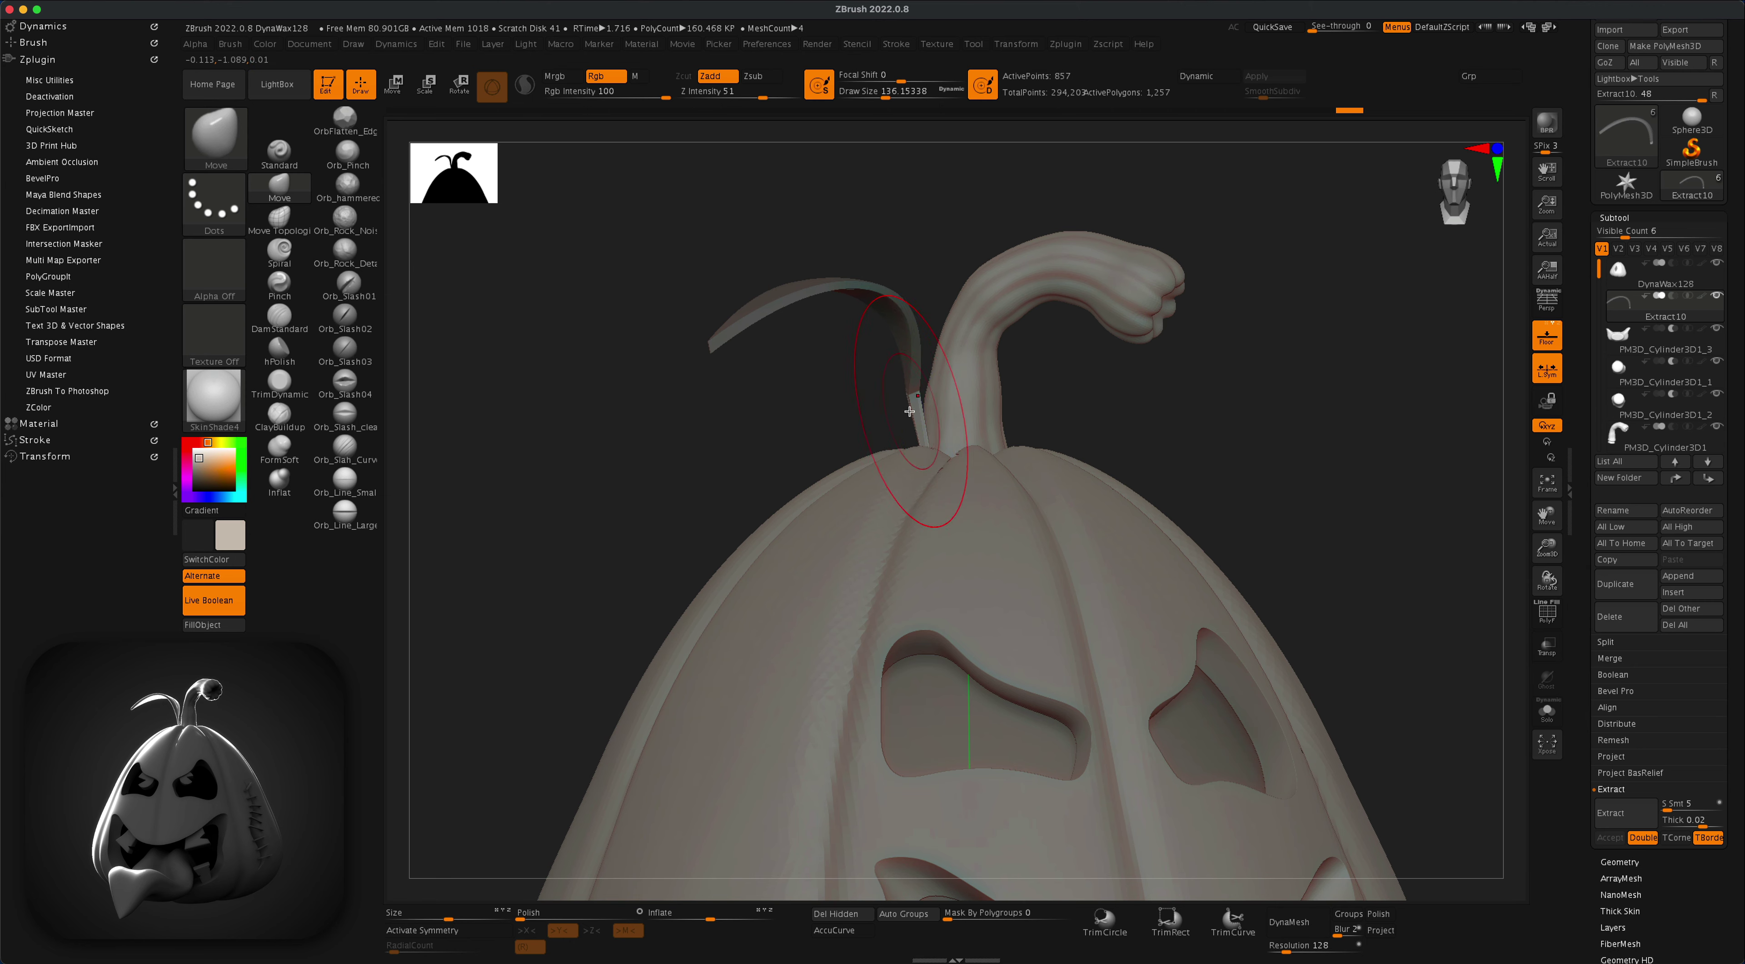
# Step: DynaMesh the leaf at resolution 464 and polish its surface
pyautogui.moveTo(799, 404); pyautogui.dragTo(1085, 401)
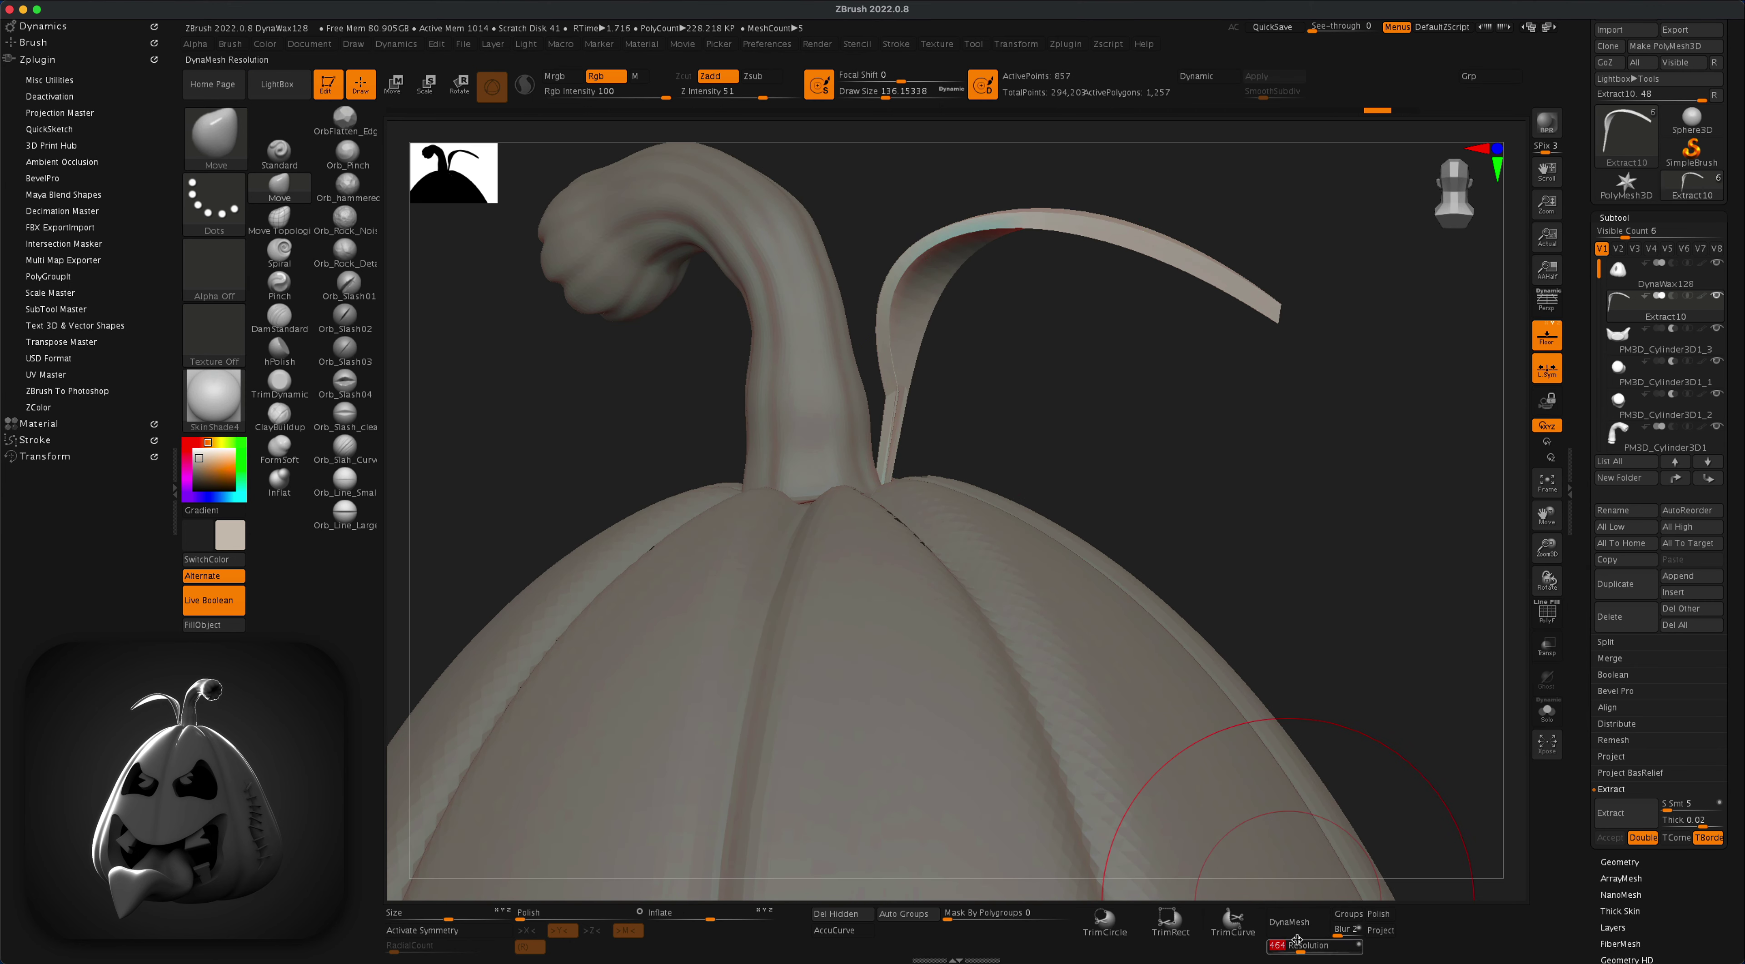
pyautogui.click(1291, 924)
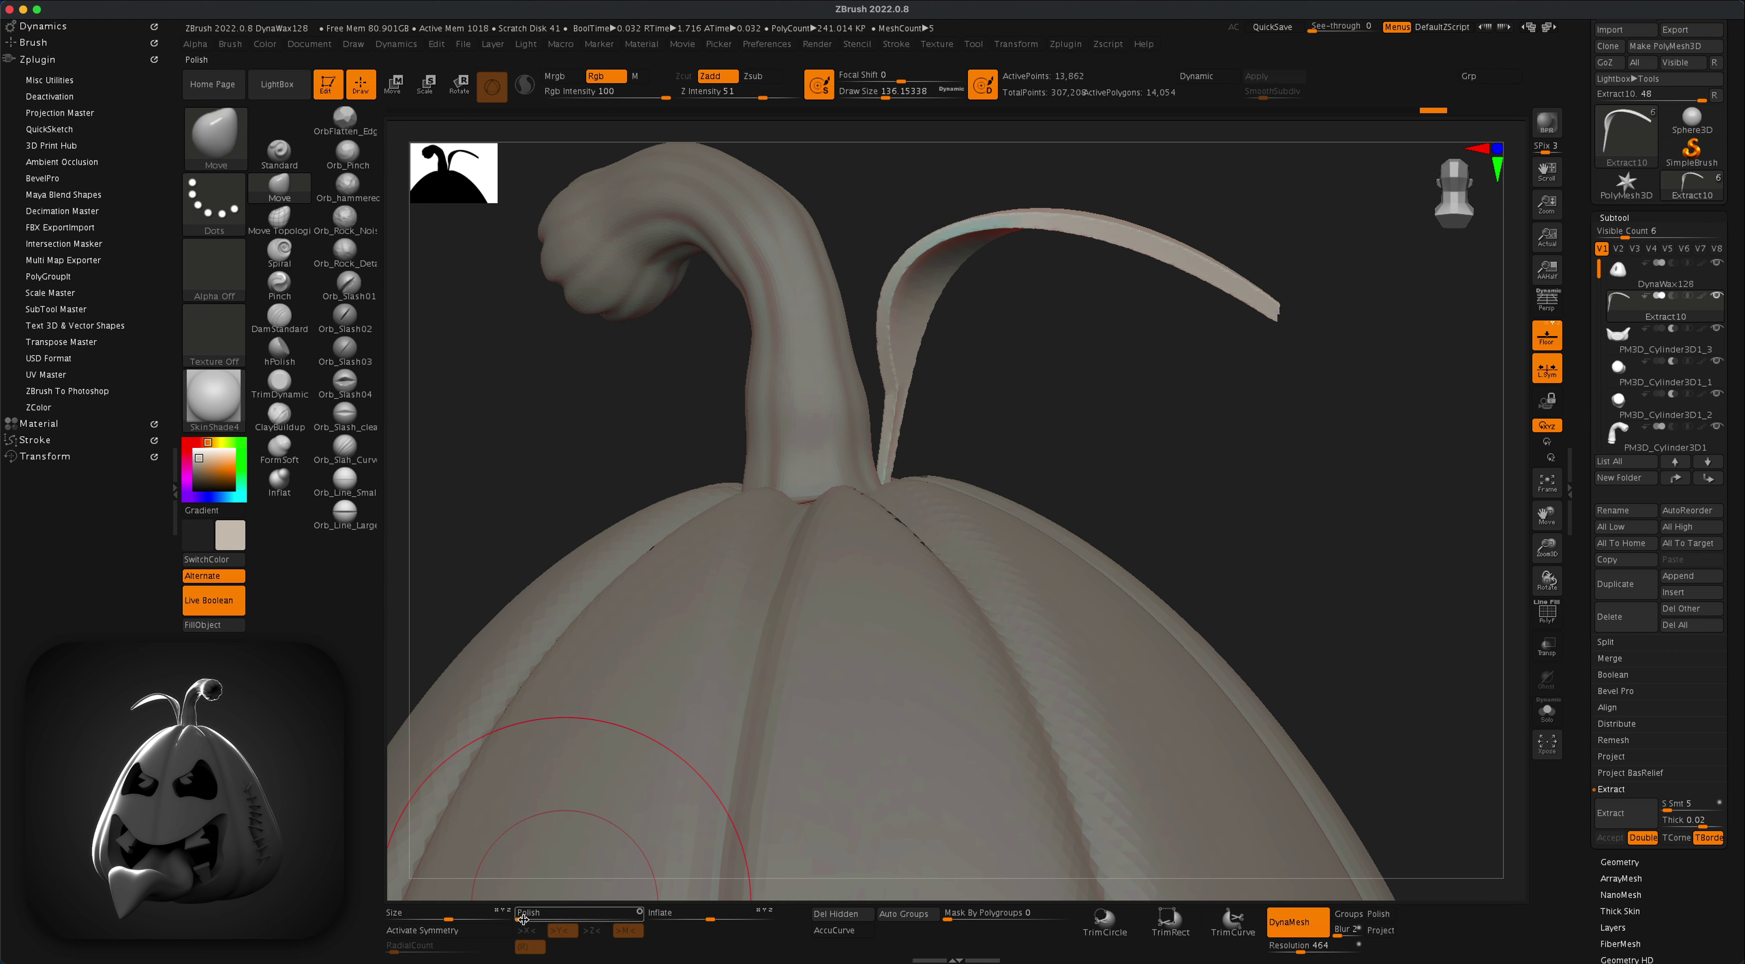
pyautogui.moveTo(534, 917); pyautogui.dragTo(518, 917)
# Step: Refine the leaf's narrow base beside the stem with the Move brush at draw size about 62
pyautogui.press('s')
pyautogui.moveTo(1006, 402)
pyautogui.mouseDown()
pyautogui.moveTo(862, 440)
pyautogui.moveTo(926, 468)
pyautogui.mouseUp()
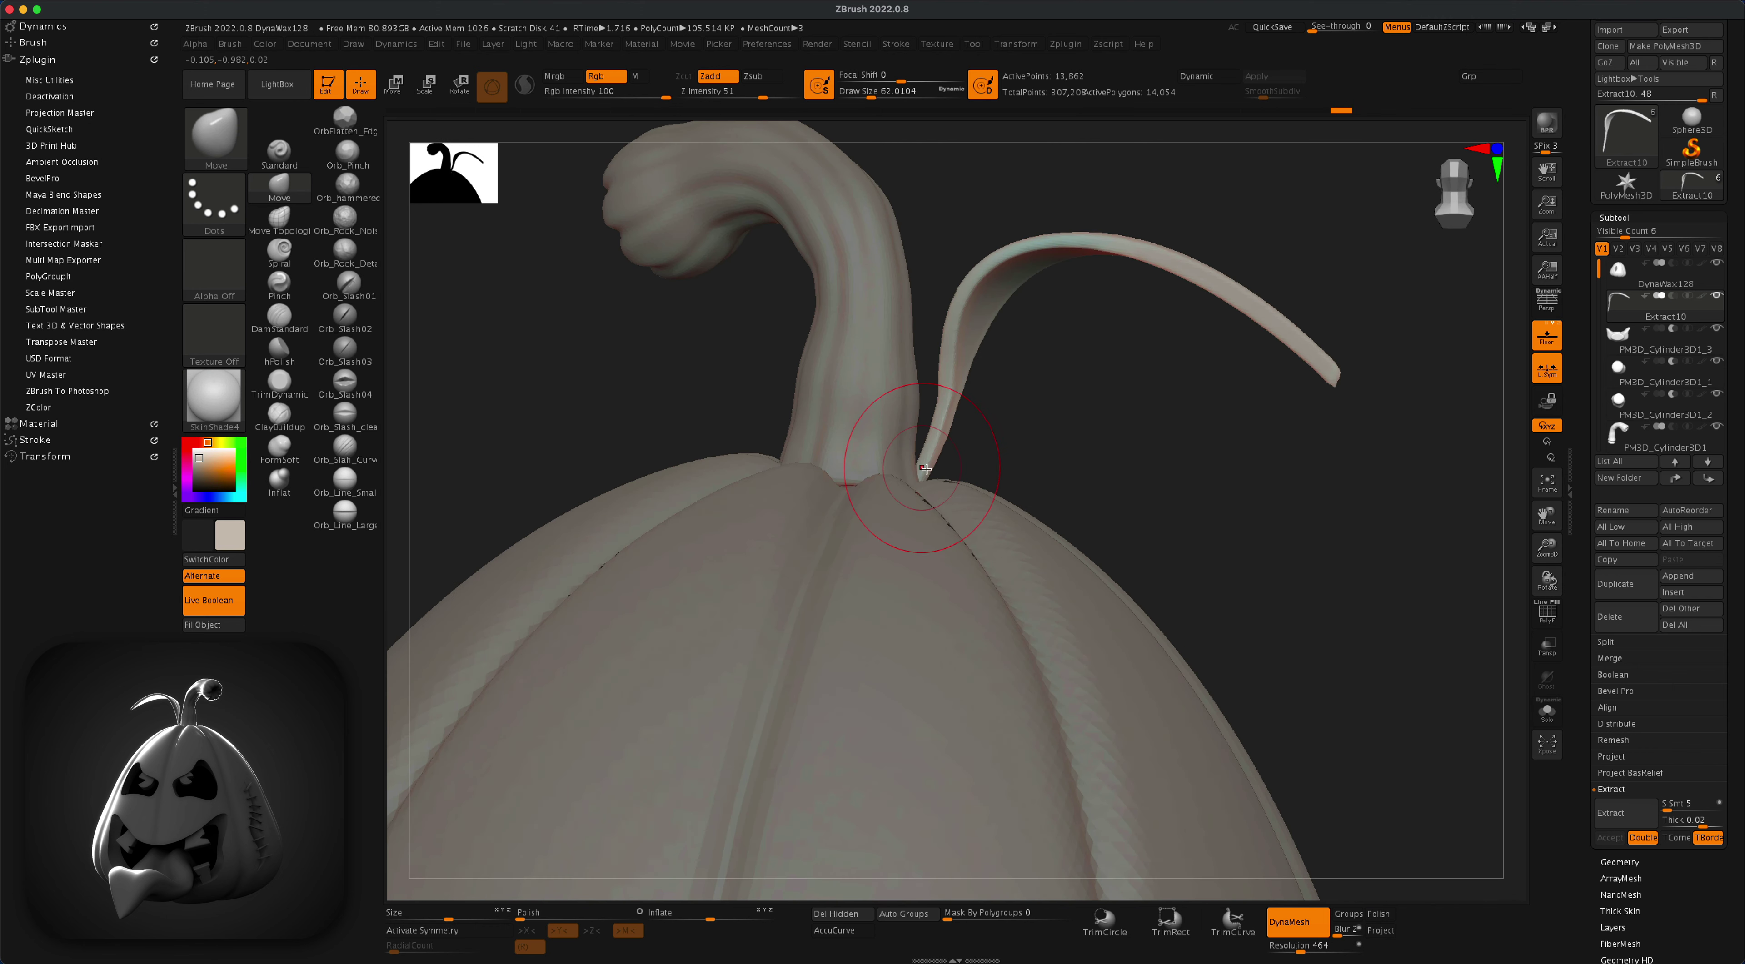
pyautogui.moveTo(1064, 425)
pyautogui.mouseDown()
pyautogui.moveTo(824, 433)
pyautogui.moveTo(853, 416)
pyautogui.moveTo(914, 426)
pyautogui.mouseUp()
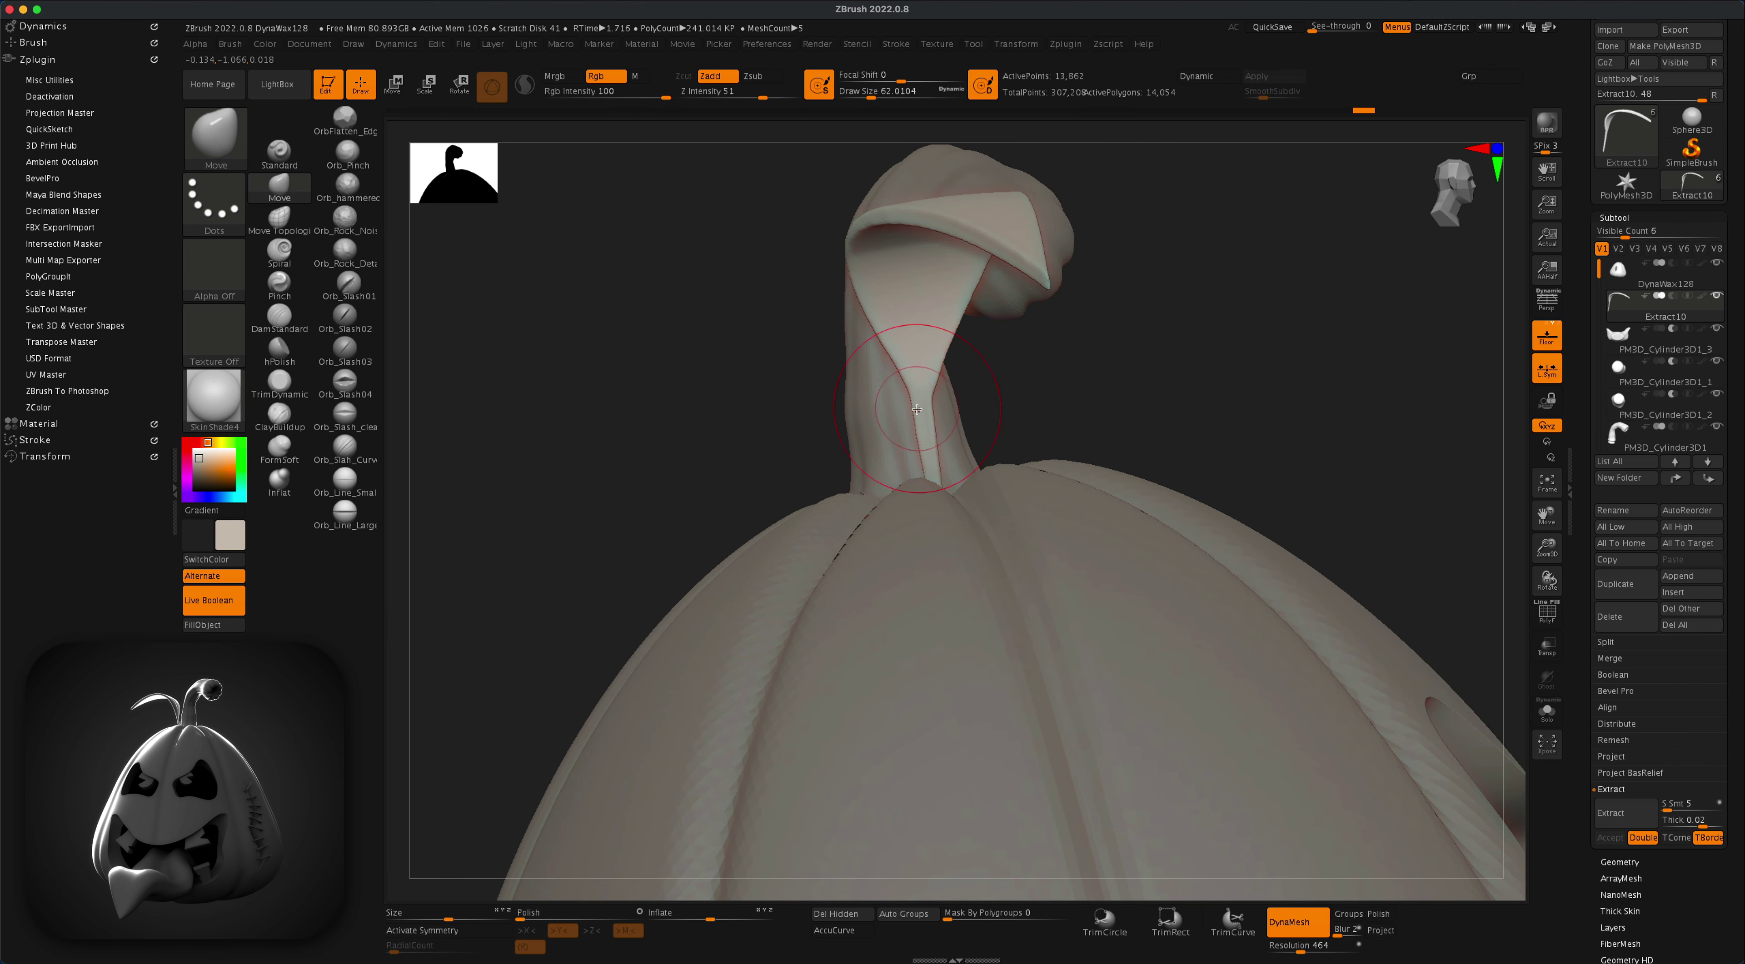
pyautogui.press('shift')
pyautogui.moveTo(1040, 385)
pyautogui.mouseDown()
pyautogui.moveTo(888, 393)
pyautogui.moveTo(716, 435)
pyautogui.moveTo(740, 556)
pyautogui.moveTo(723, 538)
pyautogui.mouseUp()
# Step: Carve a midrib and side veins into the leaf with the DamStandard brush at draw size about 15.5, and polish it
pyautogui.click(298, 326)
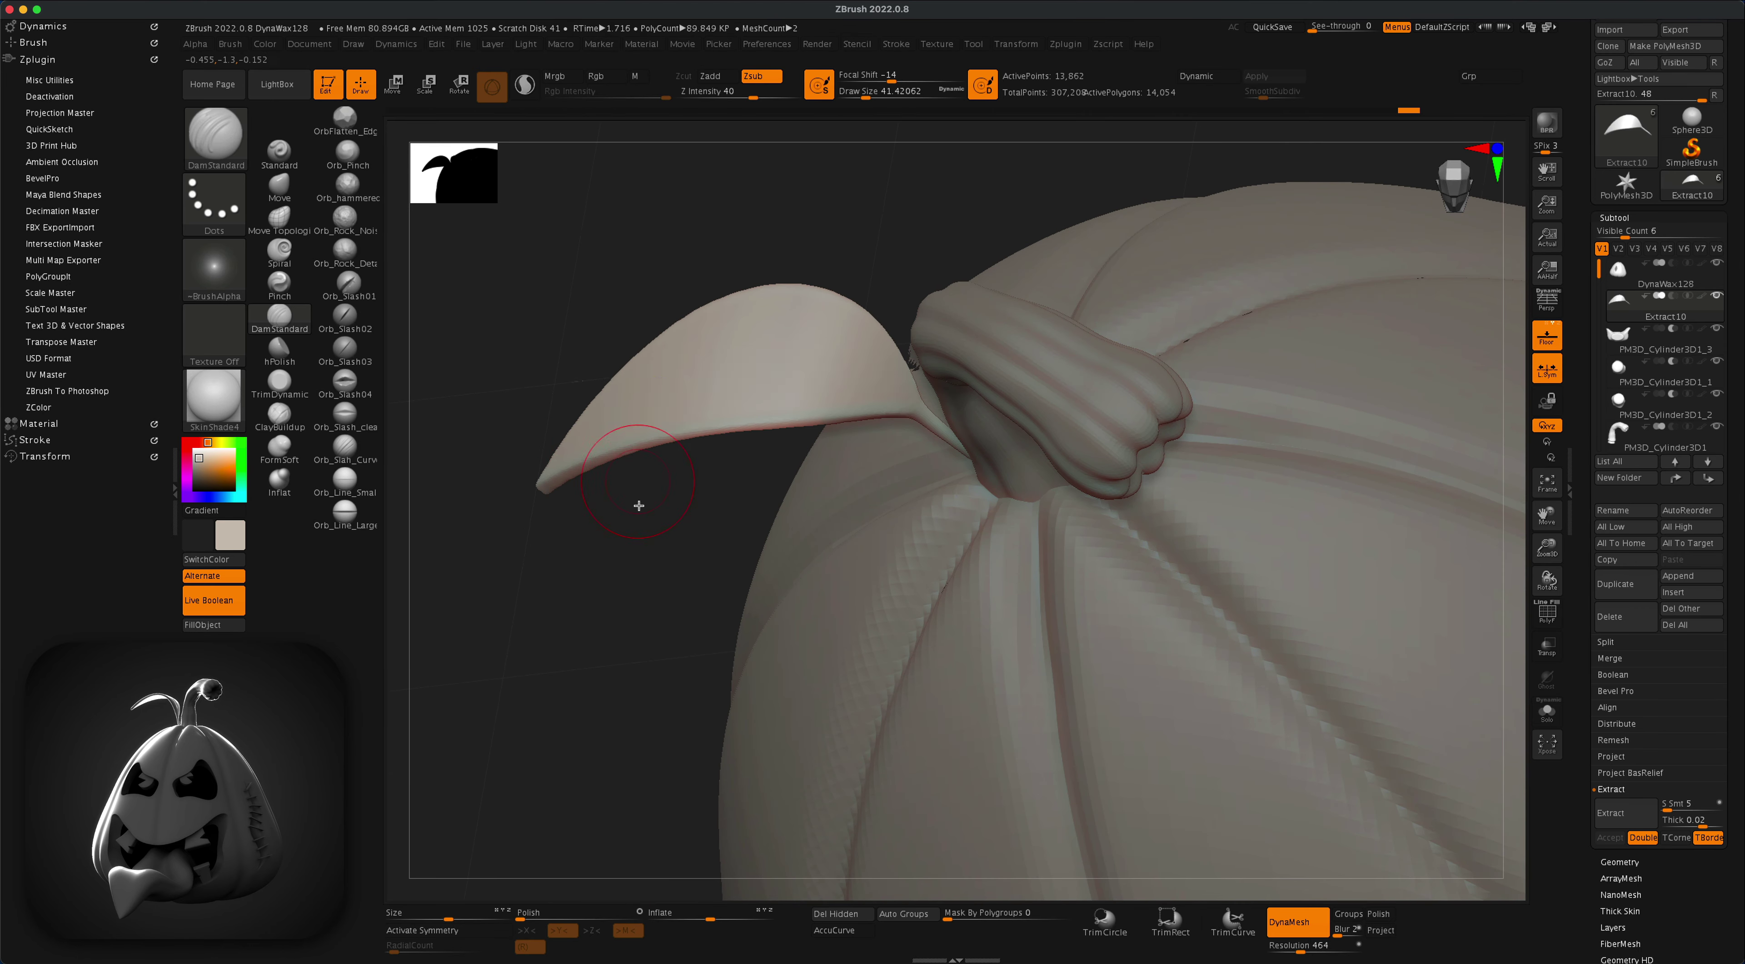
pyautogui.moveTo(635, 497)
pyautogui.mouseDown()
pyautogui.moveTo(880, 391)
pyautogui.moveTo(864, 388)
pyautogui.mouseUp()
pyautogui.press('s')
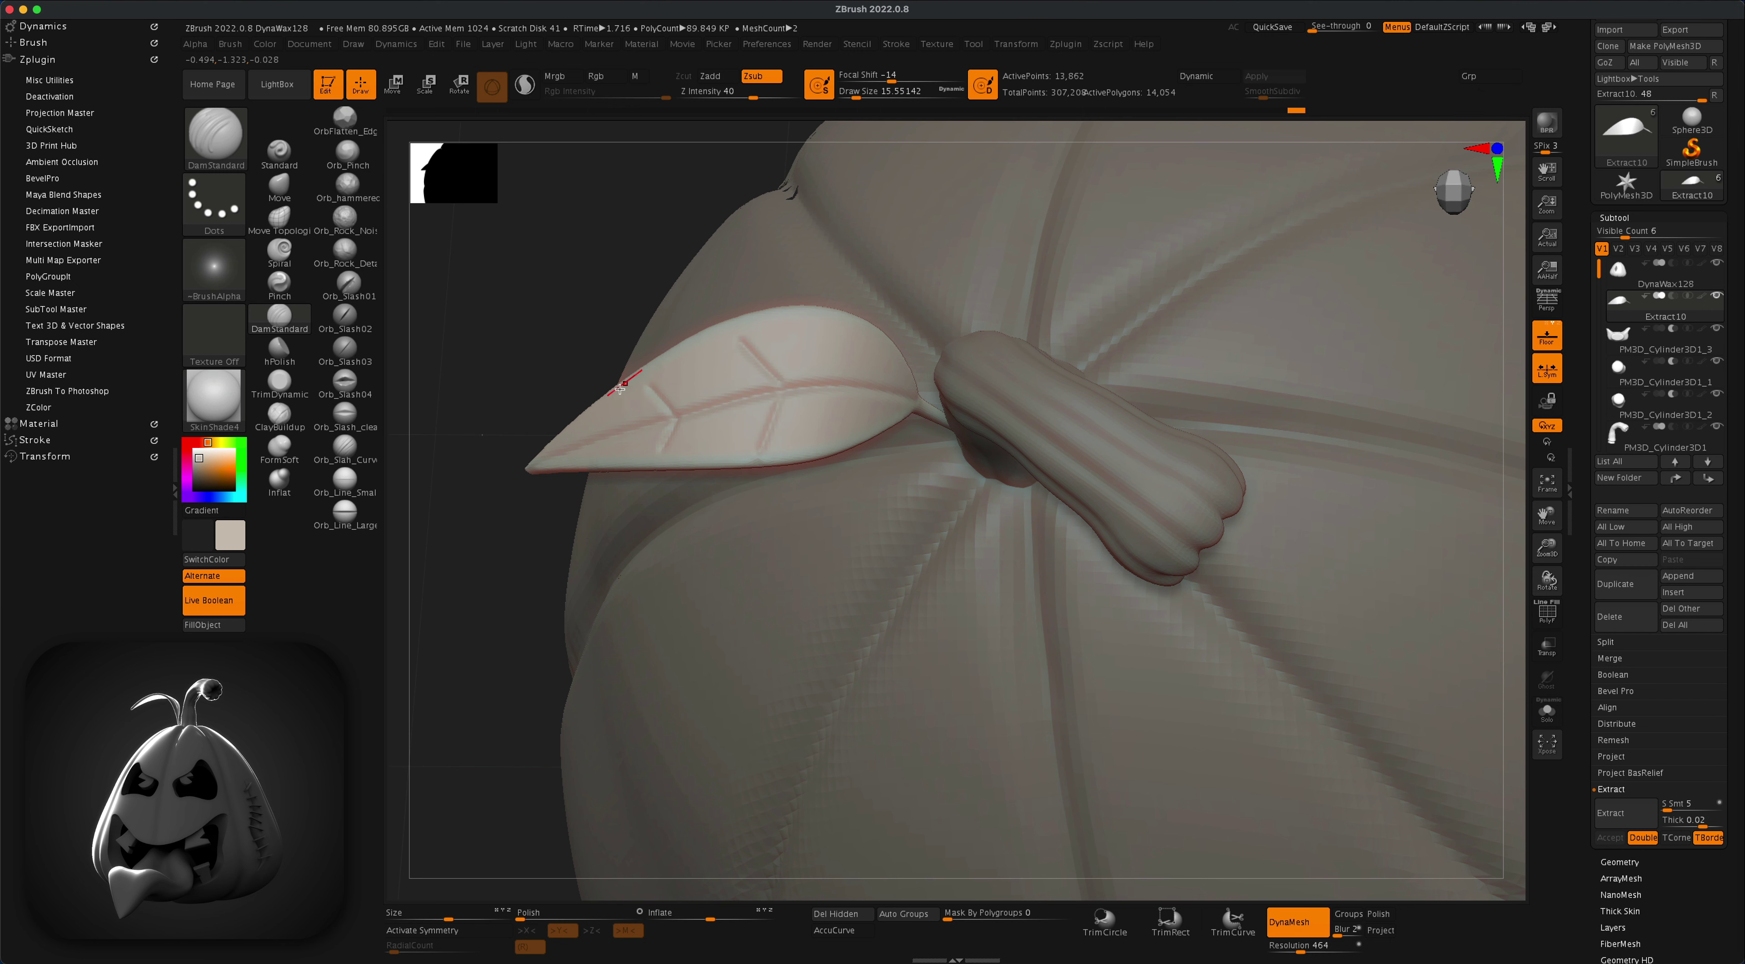
pyautogui.moveTo(620, 389); pyautogui.dragTo(512, 562)
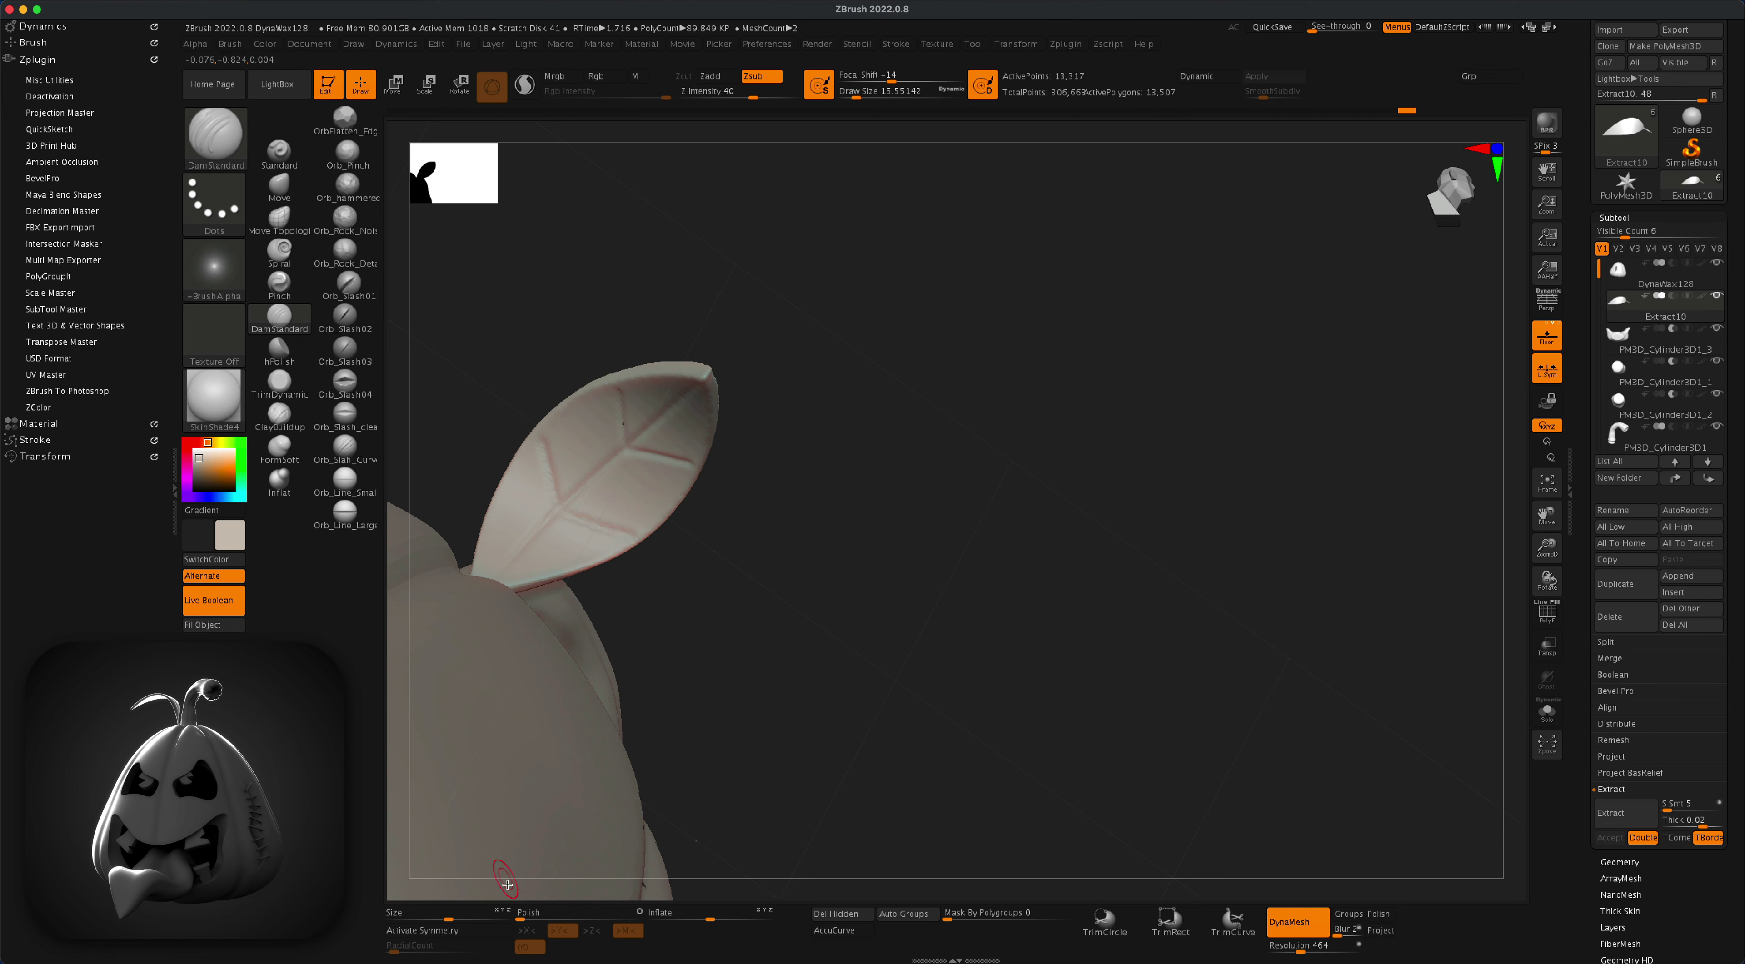
pyautogui.moveTo(529, 915); pyautogui.dragTo(531, 915)
# Step: Turn perspective on, ZRemesh the pumpkin body with target polygon count 5, and subdivide it to level 4
pyautogui.moveTo(802, 580); pyautogui.dragTo(1253, 481)
pyautogui.click(1547, 301)
pyautogui.click(1695, 279)
pyautogui.click(1615, 863)
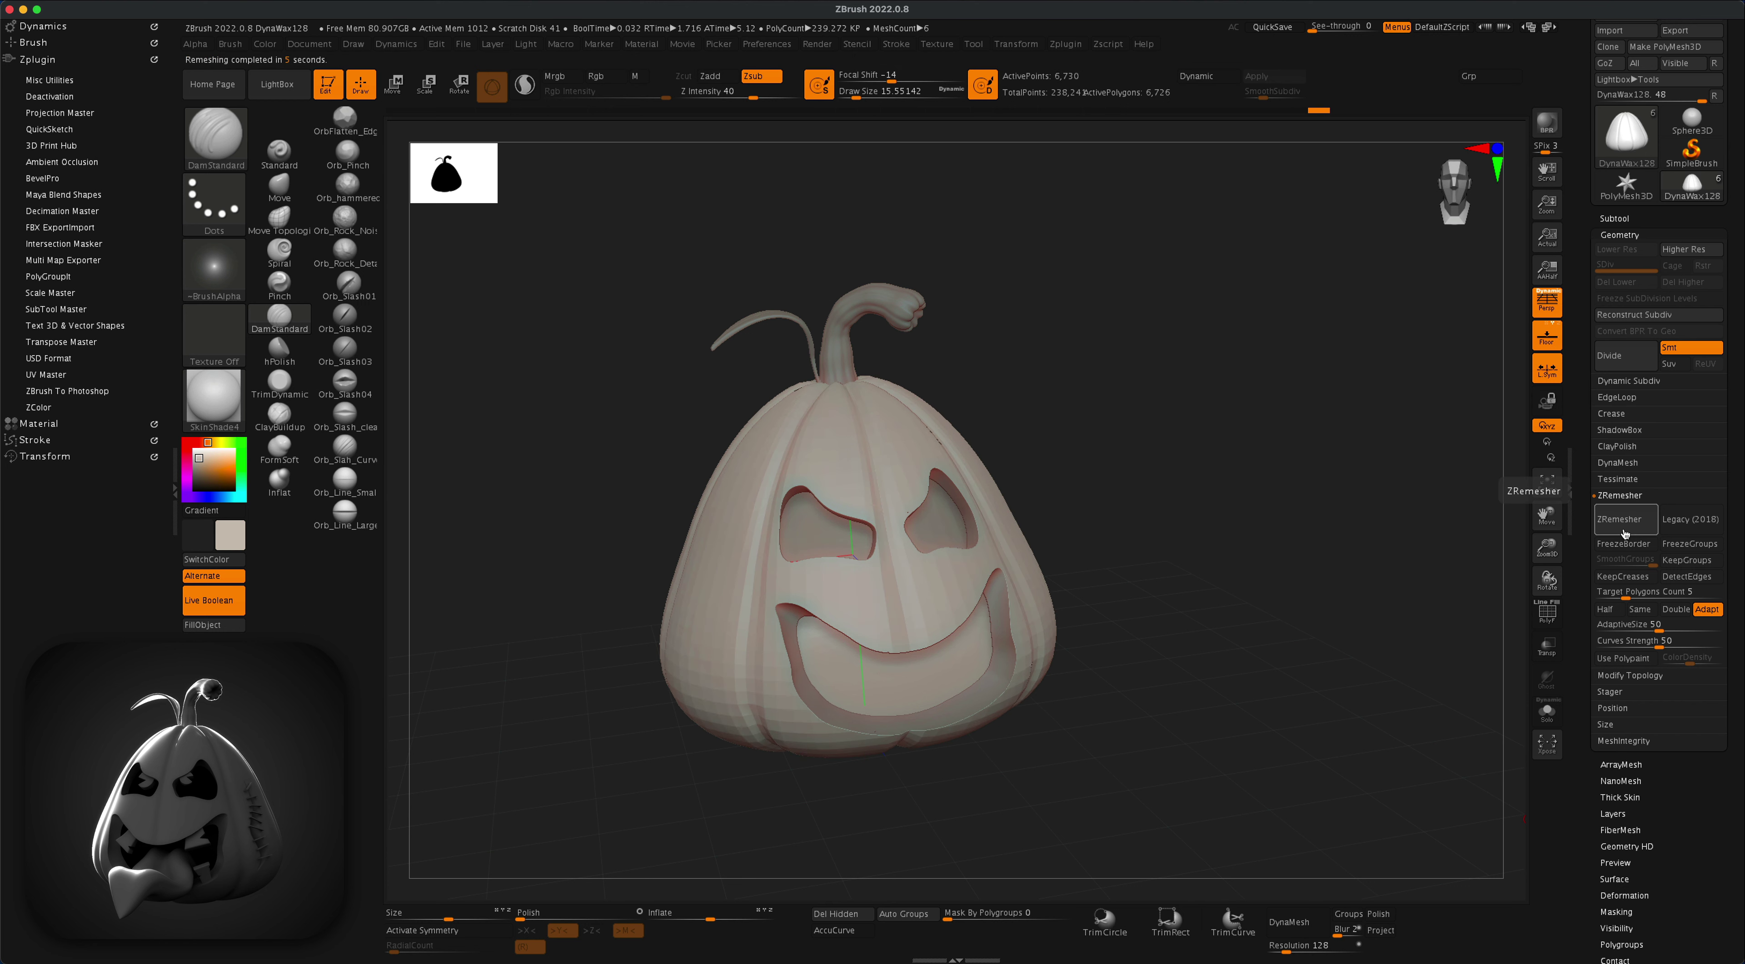
pyautogui.hotkey('ctrl', 'd')
pyautogui.hotkey('ctrl', 'd')
pyautogui.hotkey('ctrl', 'd')
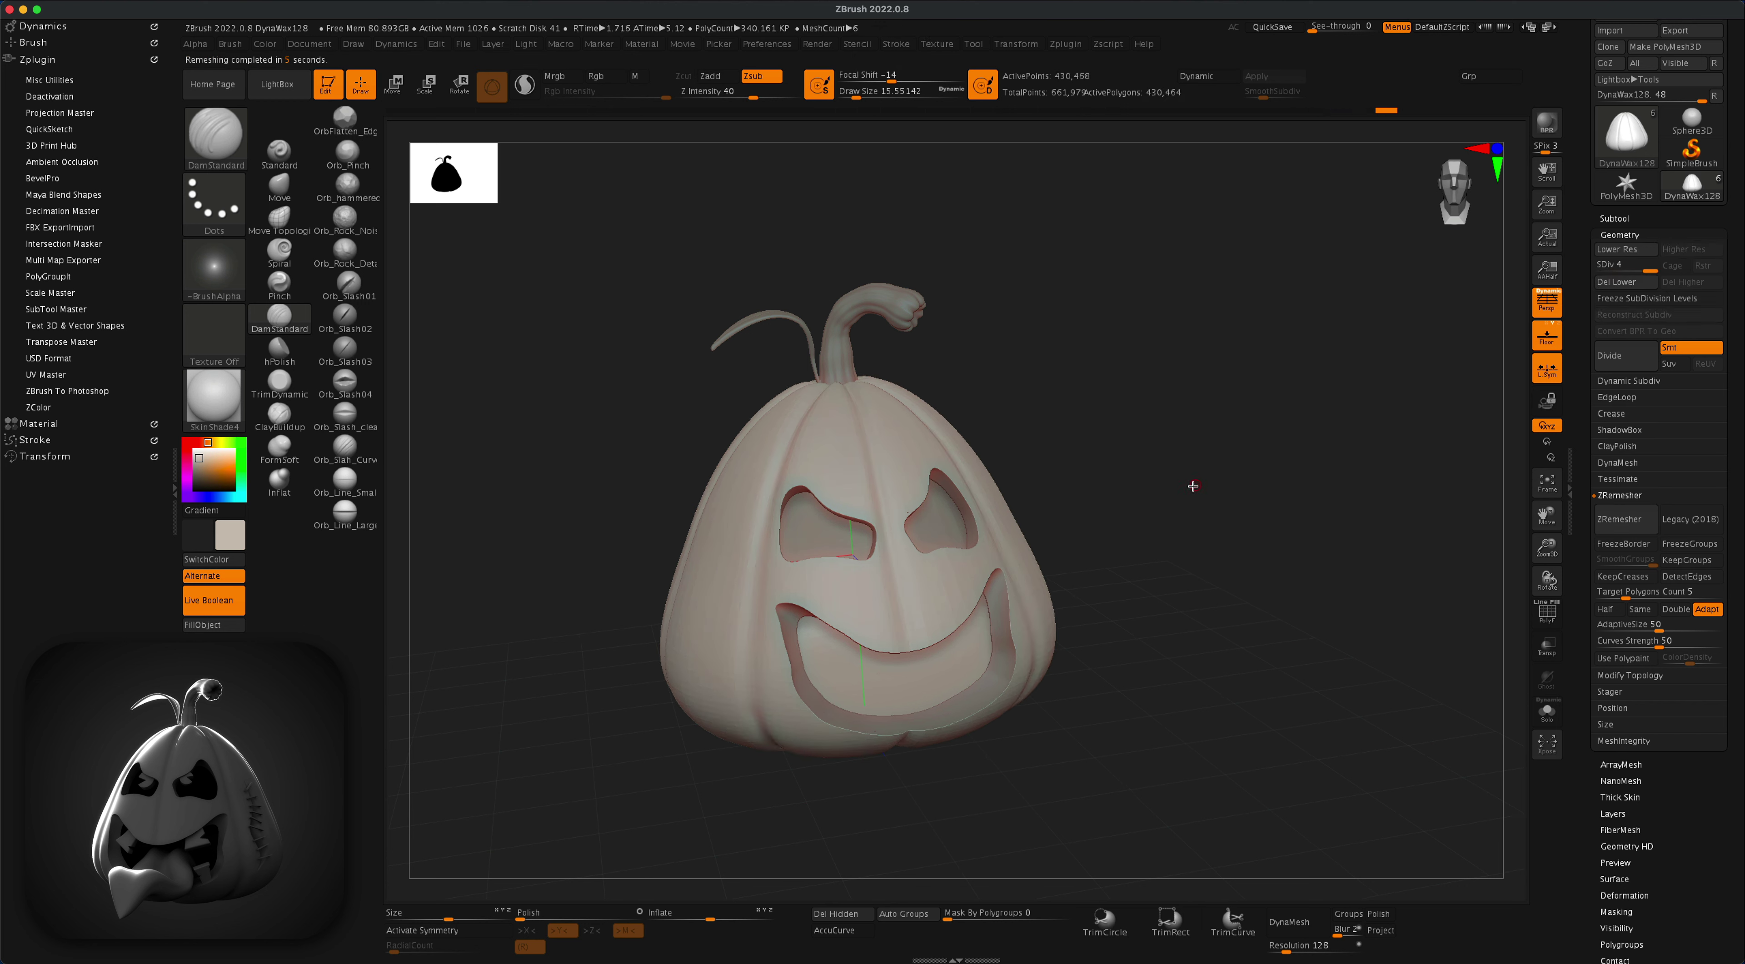
# Step: Smooth the lower part of the pumpkin body with a draw size of about 108
pyautogui.moveTo(1192, 487)
pyautogui.mouseDown()
pyautogui.moveTo(1240, 496)
pyautogui.moveTo(1210, 496)
pyautogui.mouseUp()
pyautogui.press('s')
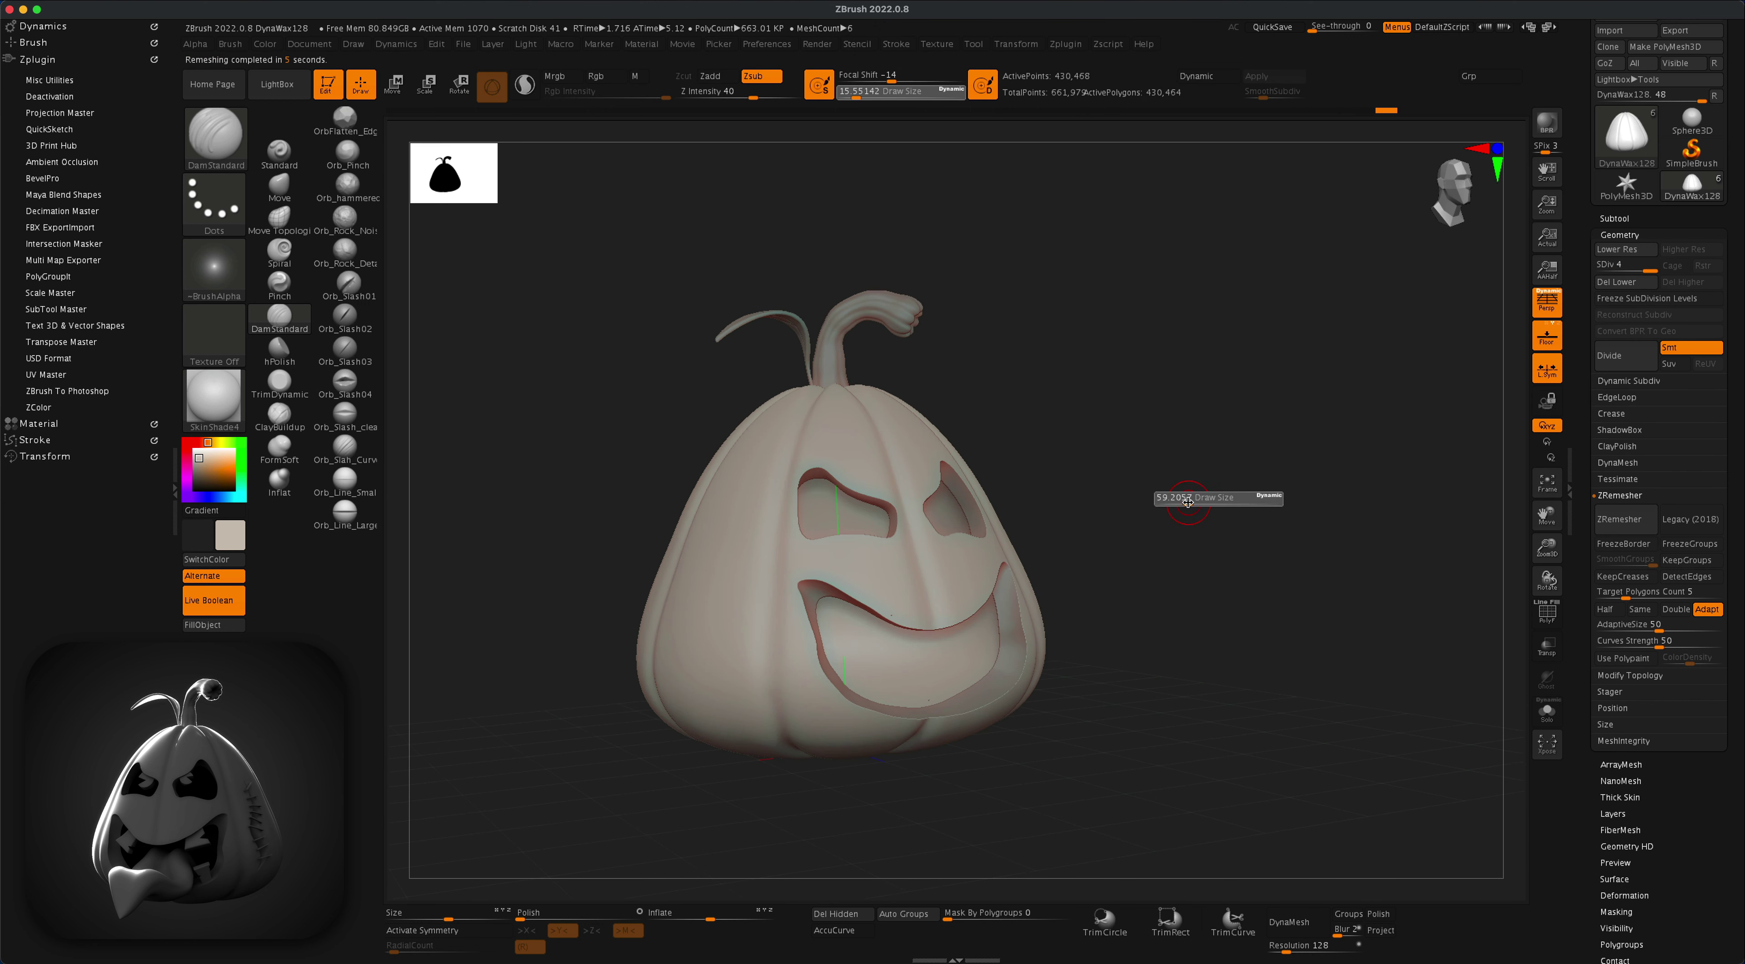
pyautogui.click(1200, 503)
pyautogui.keyDown('shift'); pyautogui.moveTo(770, 673); pyautogui.dragTo(804, 753); pyautogui.keyUp('shift')
# Step: Render a preview of the pumpkin and examine it from the front and side
pyautogui.moveTo(1304, 514); pyautogui.dragTo(1219, 504)
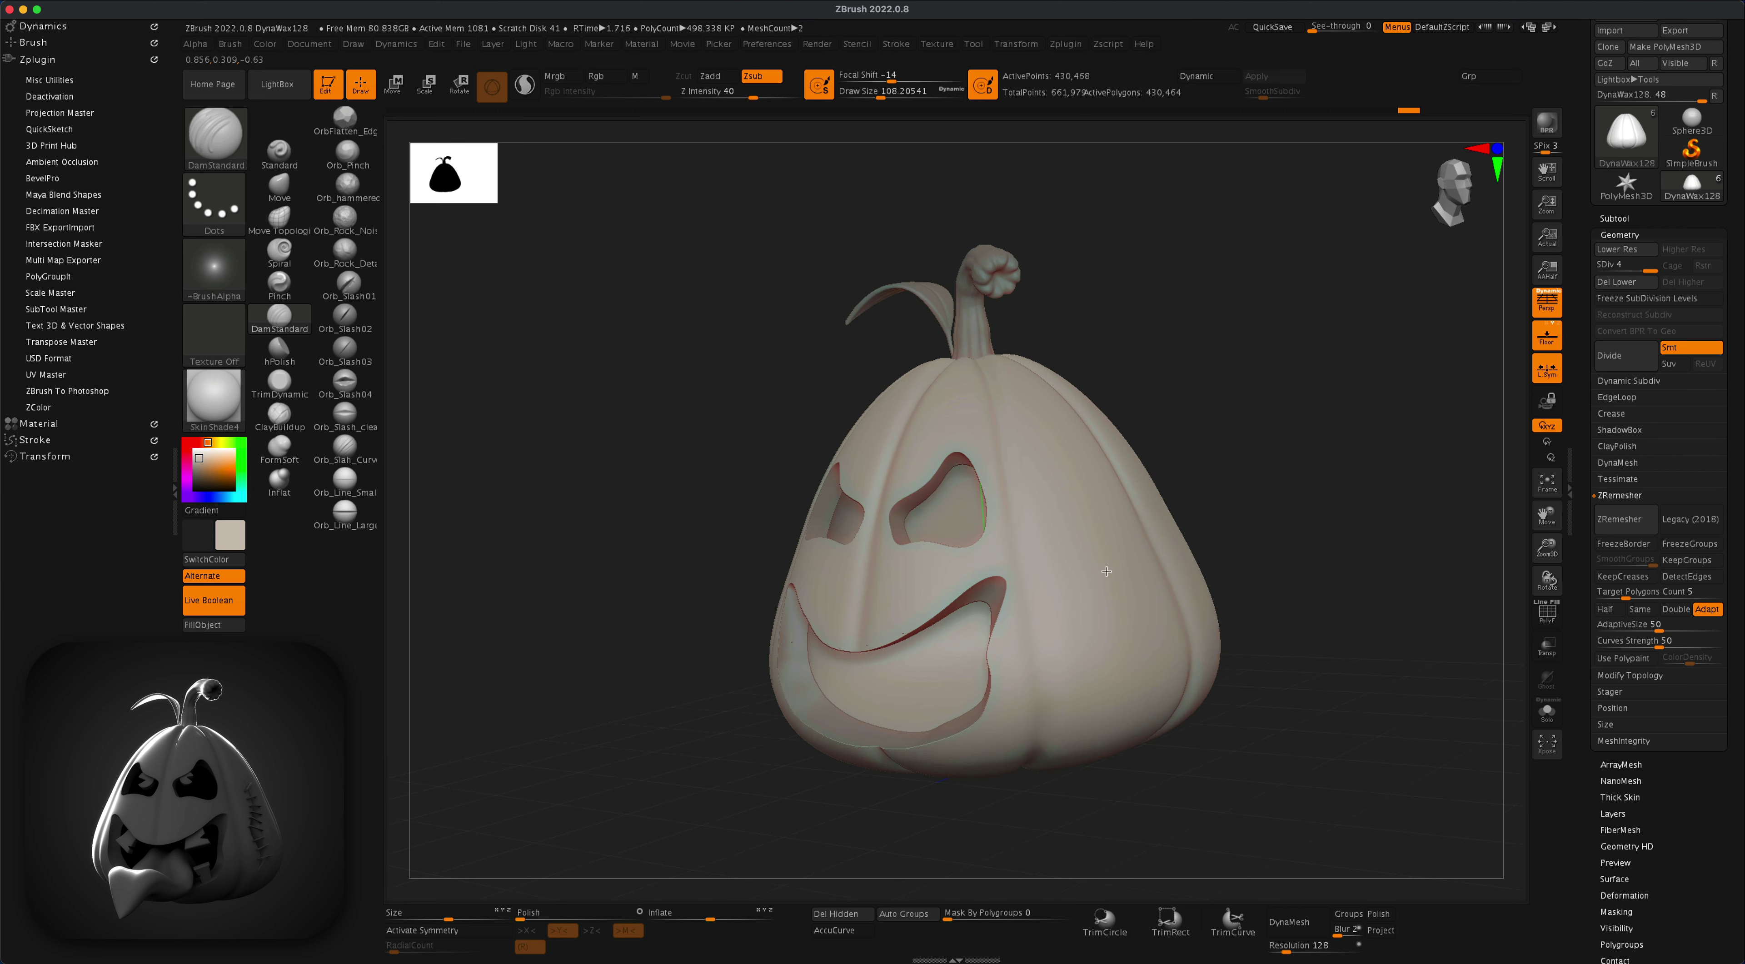
pyautogui.moveTo(1238, 425)
pyautogui.mouseDown()
pyautogui.moveTo(1033, 483)
pyautogui.moveTo(1151, 455)
pyautogui.mouseUp()
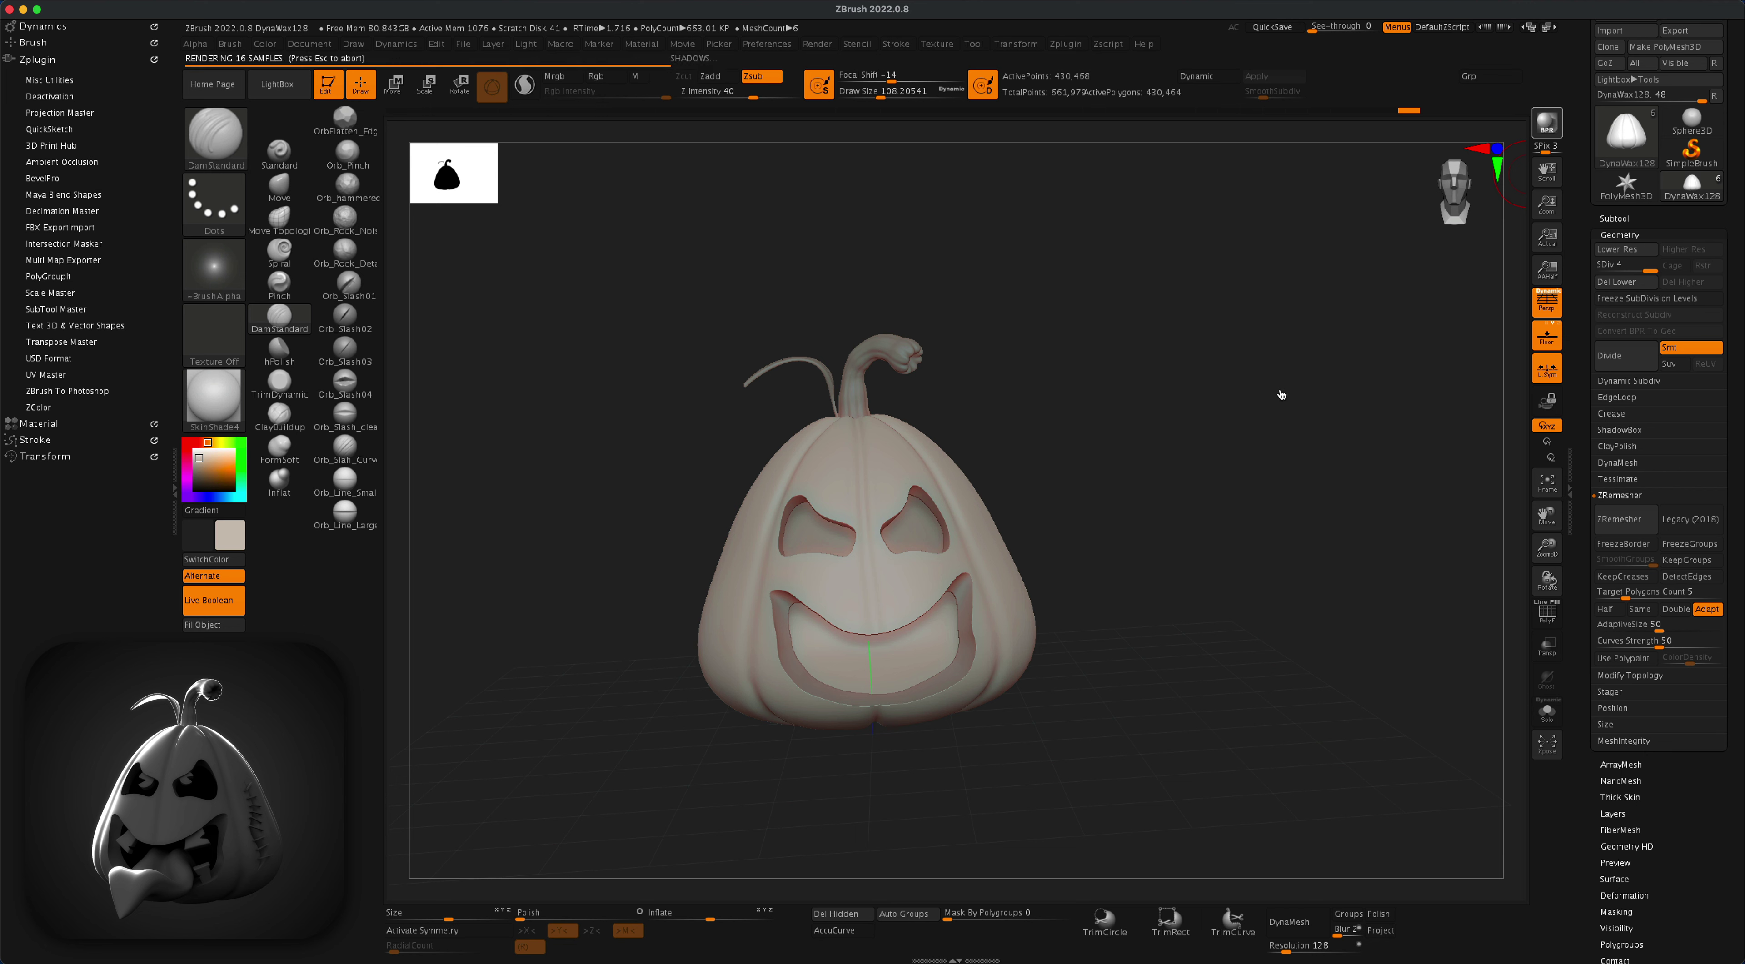
pyautogui.moveTo(1262, 405)
pyautogui.mouseDown()
pyautogui.moveTo(1266, 442)
pyautogui.moveTo(1254, 433)
pyautogui.mouseUp()
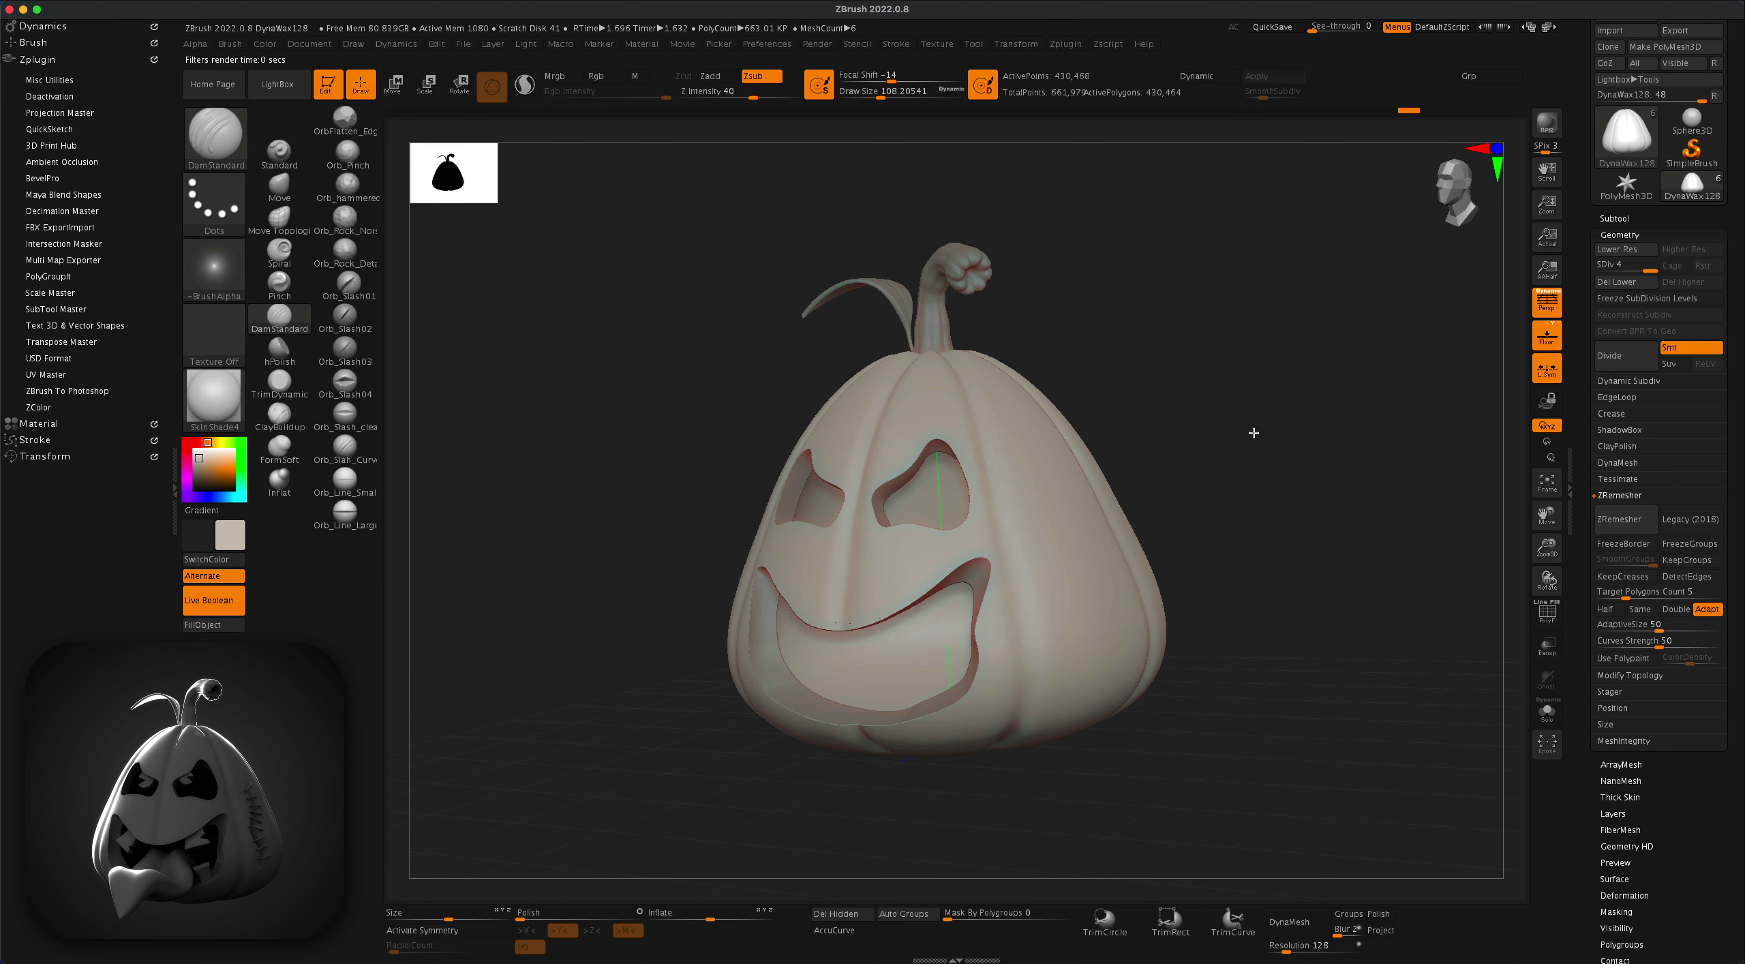
# Step: Append a Cube3D subtool, show 10 subtools in the list, and select the new cube
pyautogui.click(1623, 218)
pyautogui.click(1694, 576)
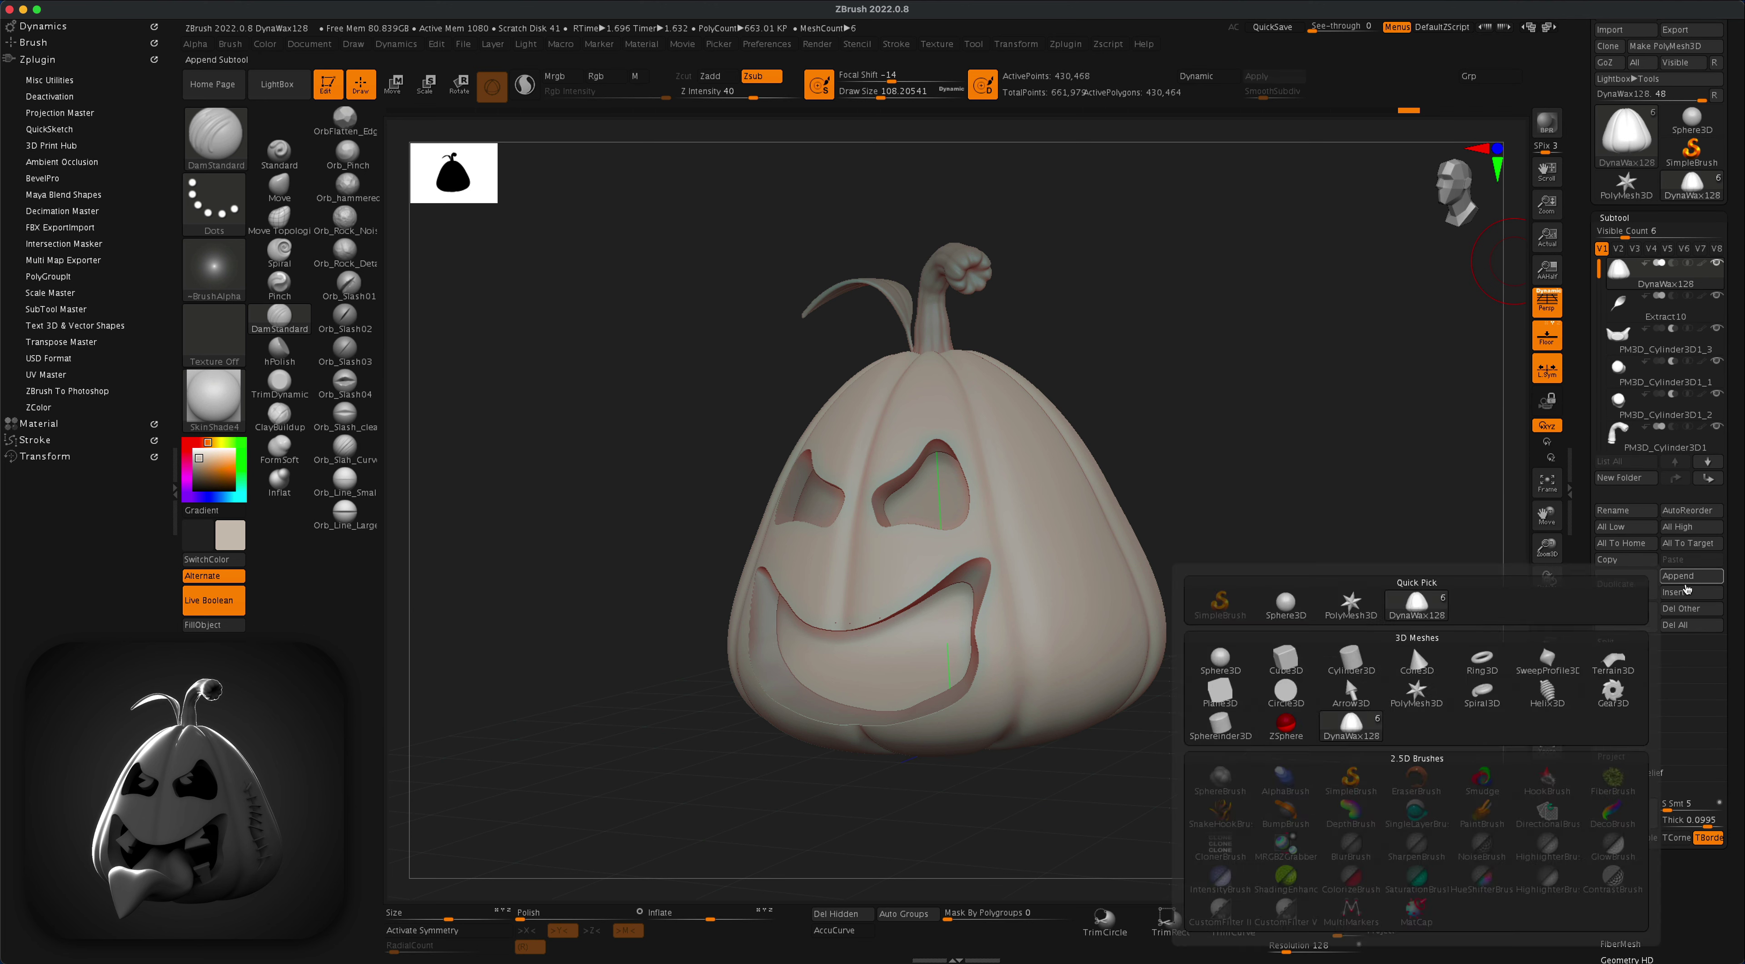
pyautogui.moveTo(1223, 665)
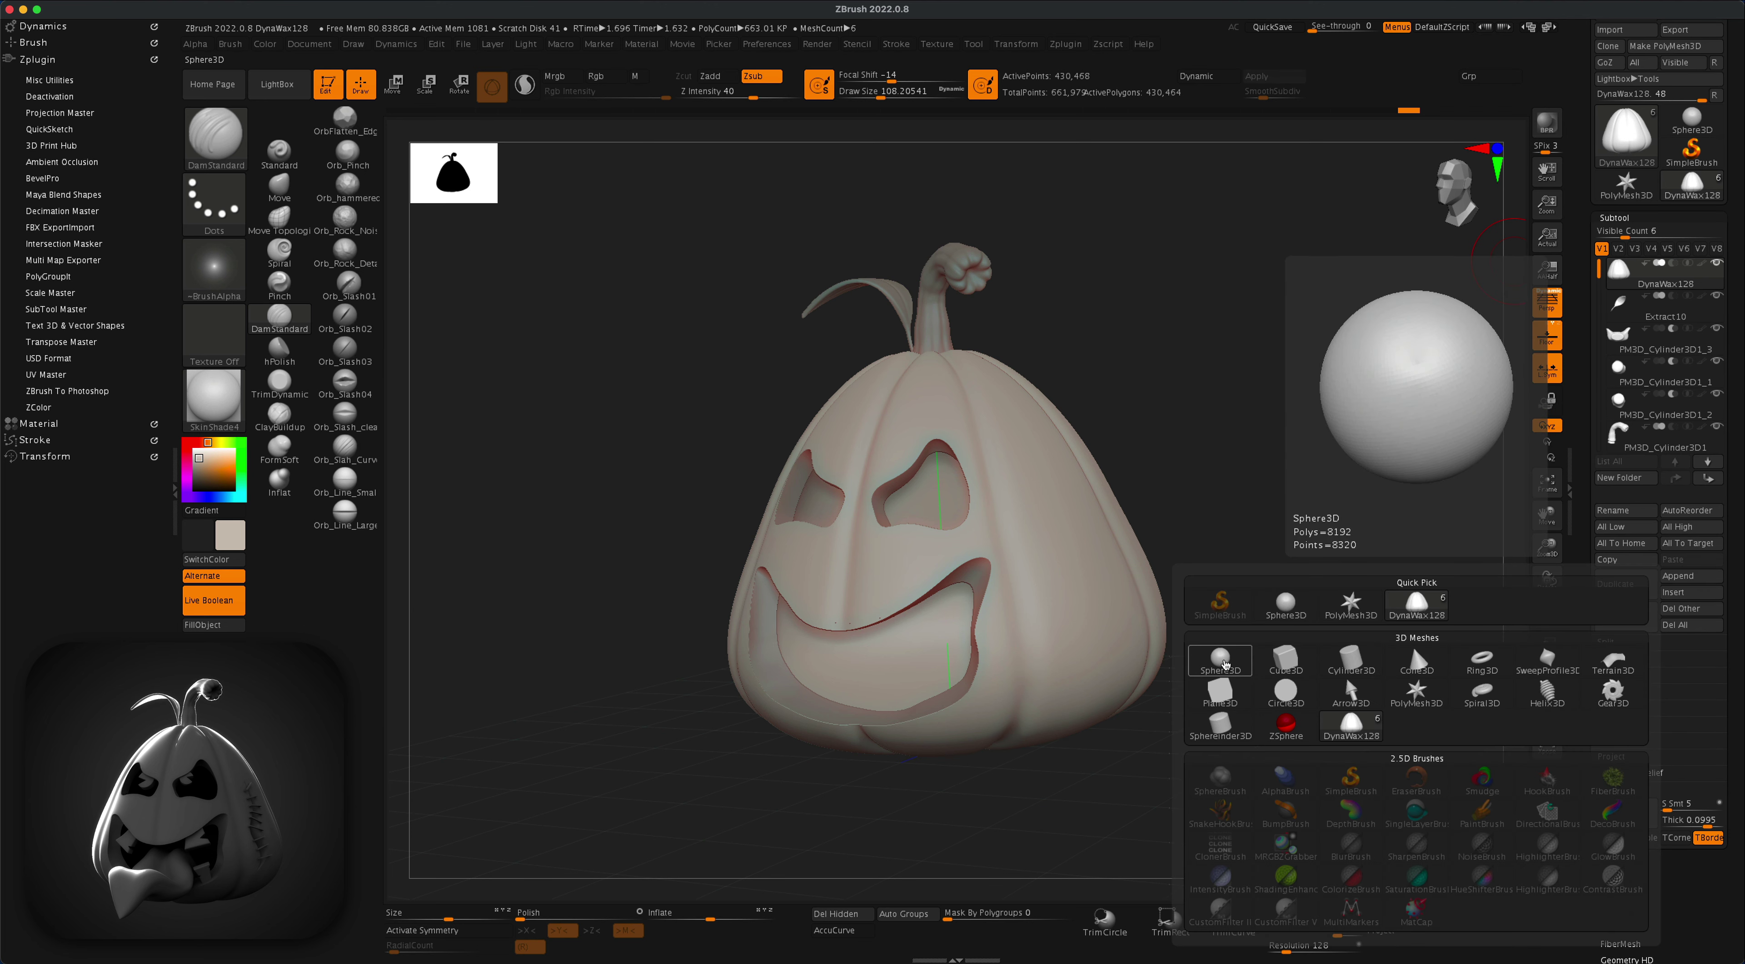
pyautogui.click(1287, 662)
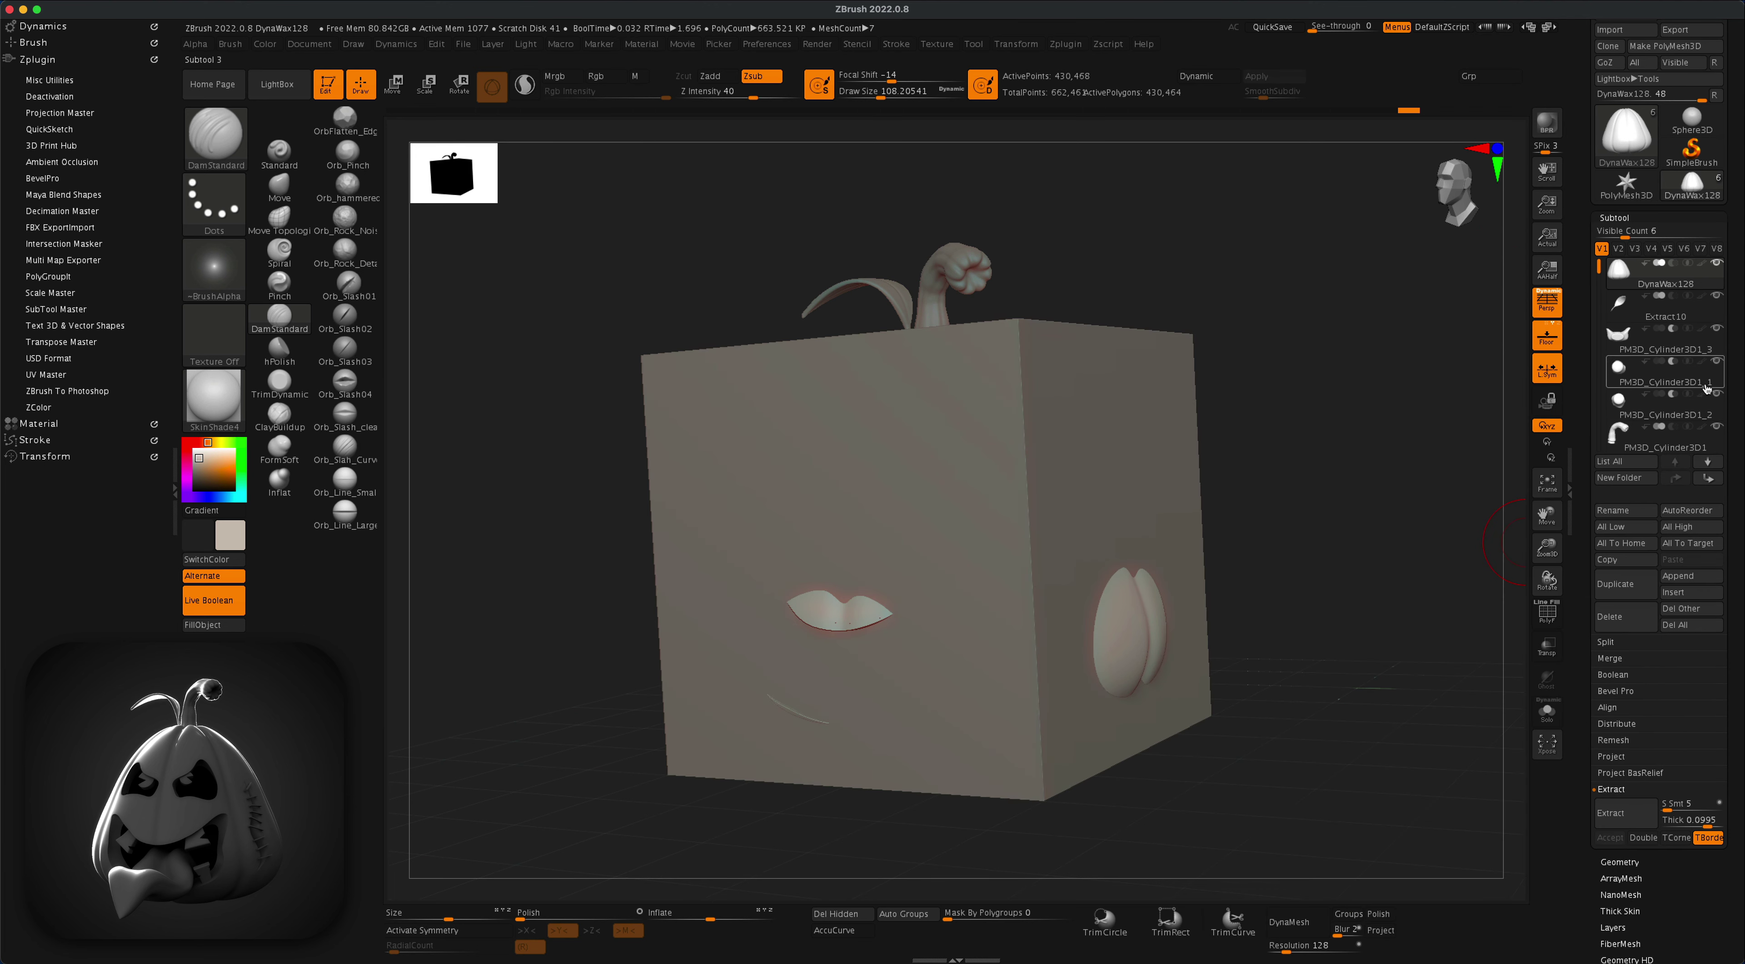
pyautogui.moveTo(1627, 235); pyautogui.dragTo(1646, 235)
pyautogui.click(1651, 474)
# Step: Flatten the cube into a thin horizontal slab with the gizmo and narrow its width
pyautogui.moveTo(1456, 491); pyautogui.dragTo(1337, 455)
pyautogui.press('w')
pyautogui.moveTo(907, 521); pyautogui.dragTo(1294, 428)
pyautogui.moveTo(905, 400); pyautogui.dragTo(907, 325)
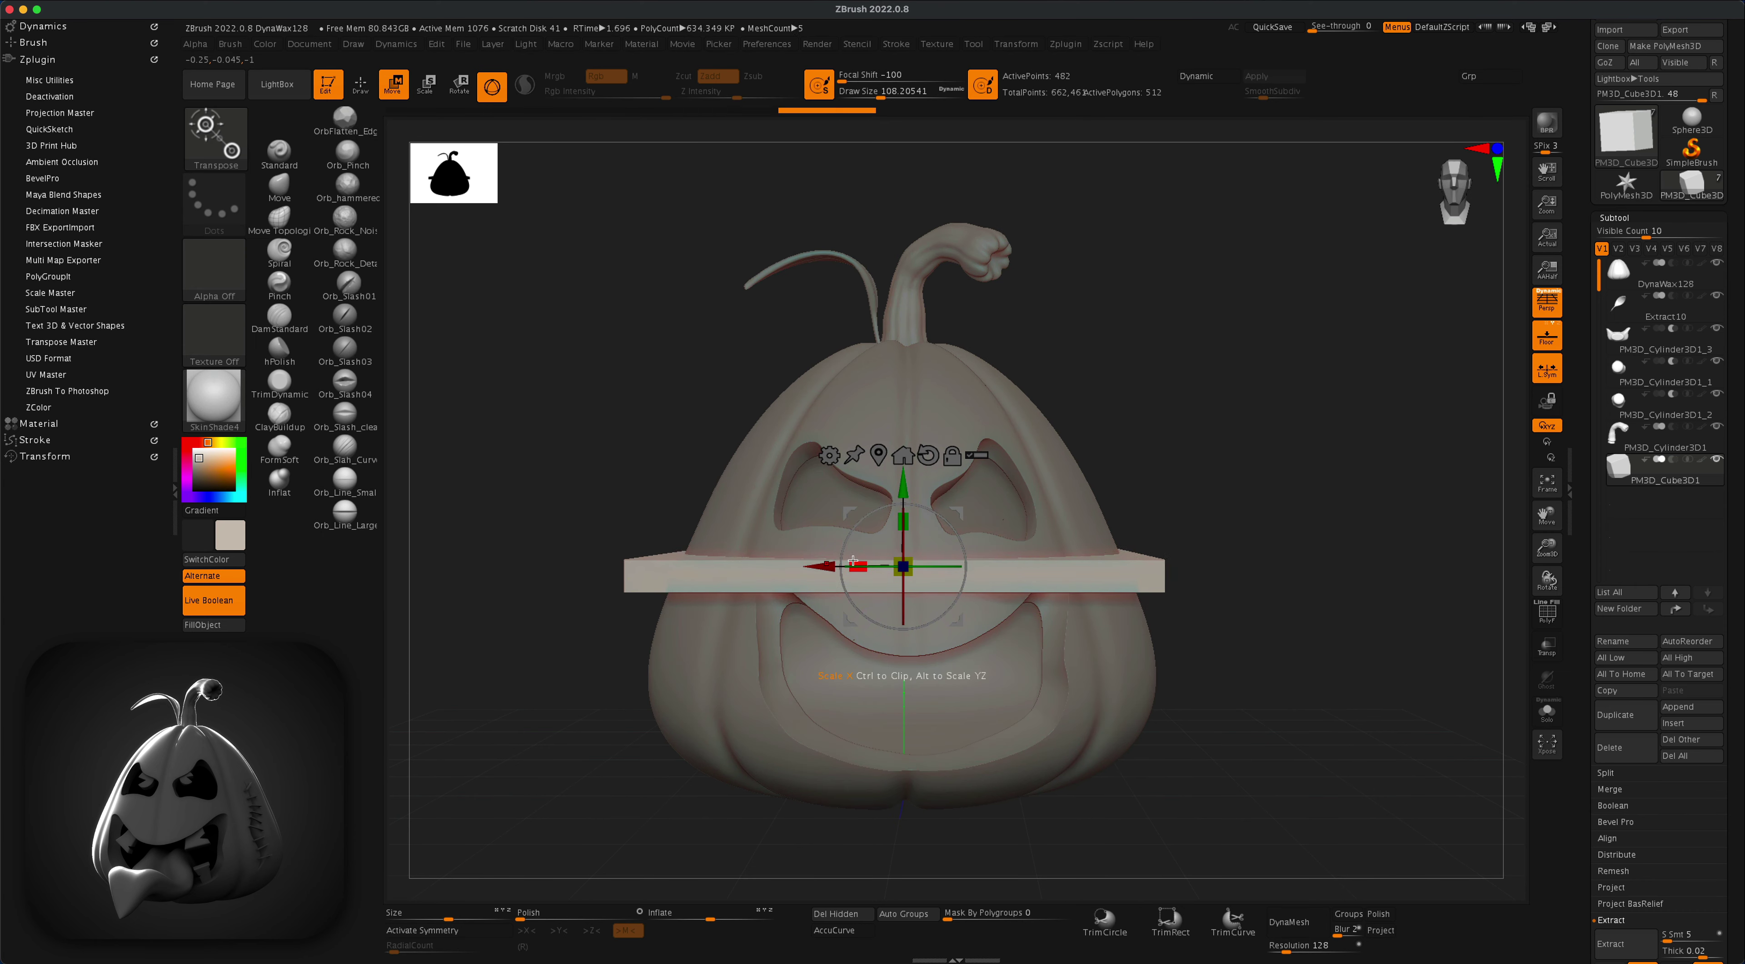
pyautogui.moveTo(858, 566); pyautogui.dragTo(1005, 546)
# Step: Turn off perspective and move the slab forward and down so it sticks out of the mouth as a tongue
pyautogui.moveTo(1273, 471); pyautogui.dragTo(1111, 475)
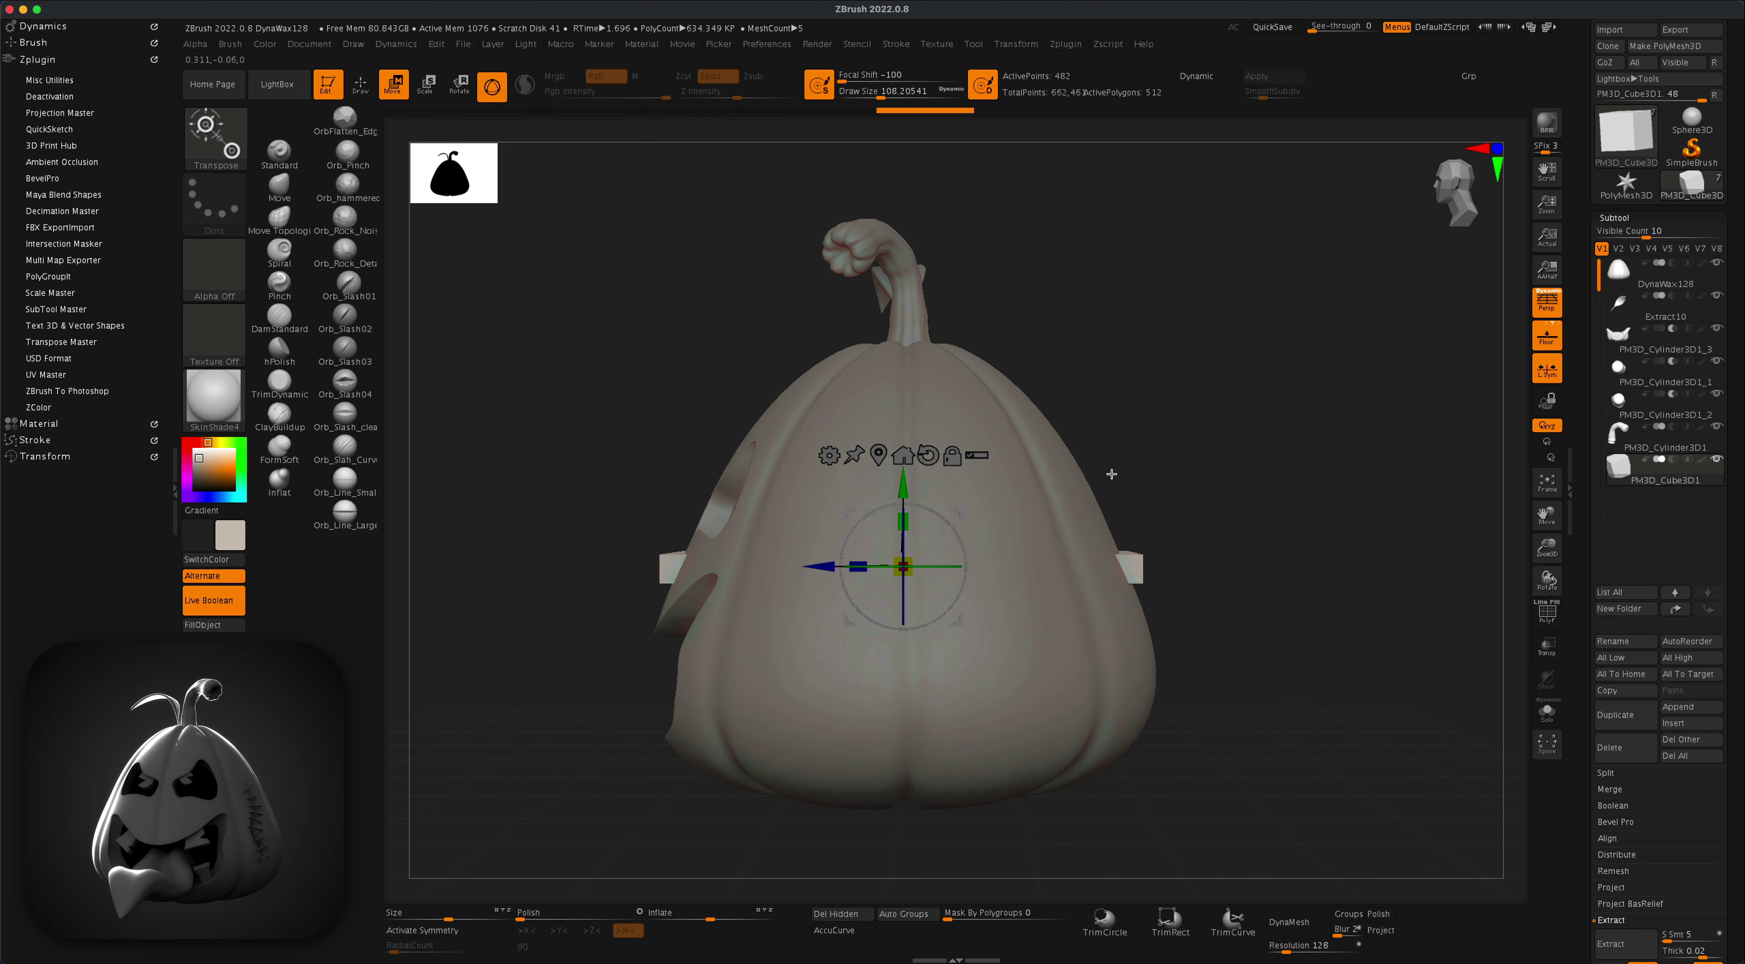
pyautogui.moveTo(956, 512); pyautogui.dragTo(781, 632)
pyautogui.click(1543, 304)
pyautogui.moveTo(1162, 444); pyautogui.dragTo(1258, 670)
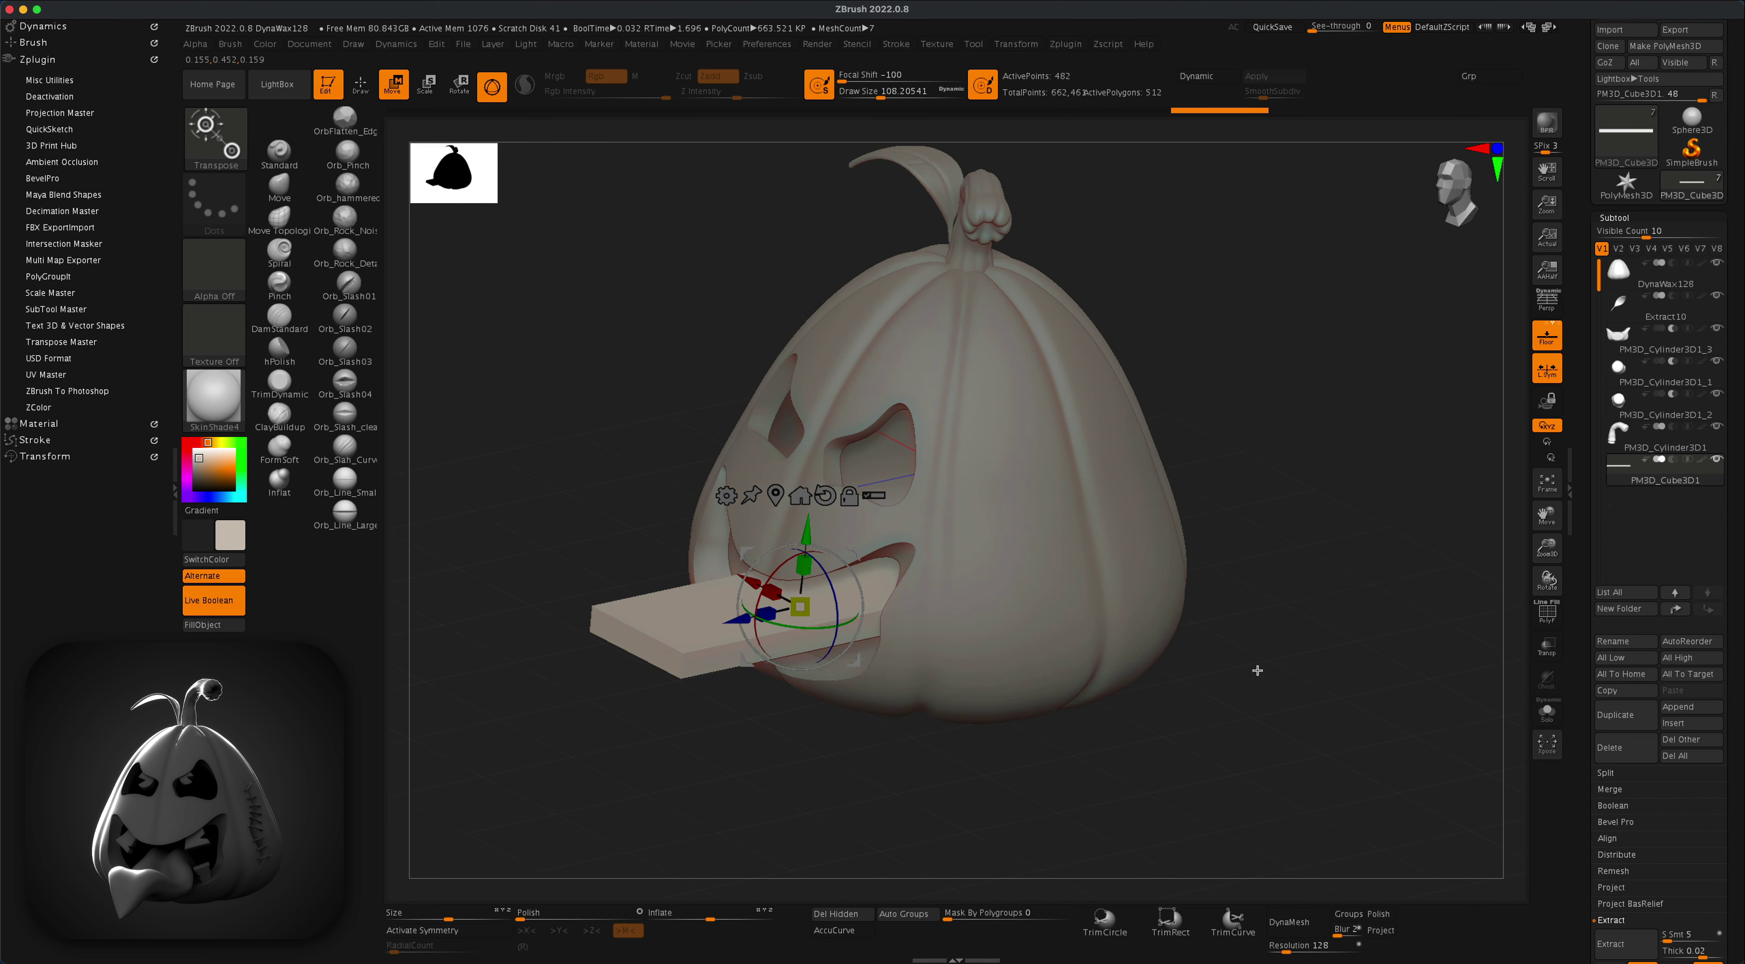
# Step: DynaMesh the tongue slab at resolution 128 and soften its edges with Polish
pyautogui.click(1289, 923)
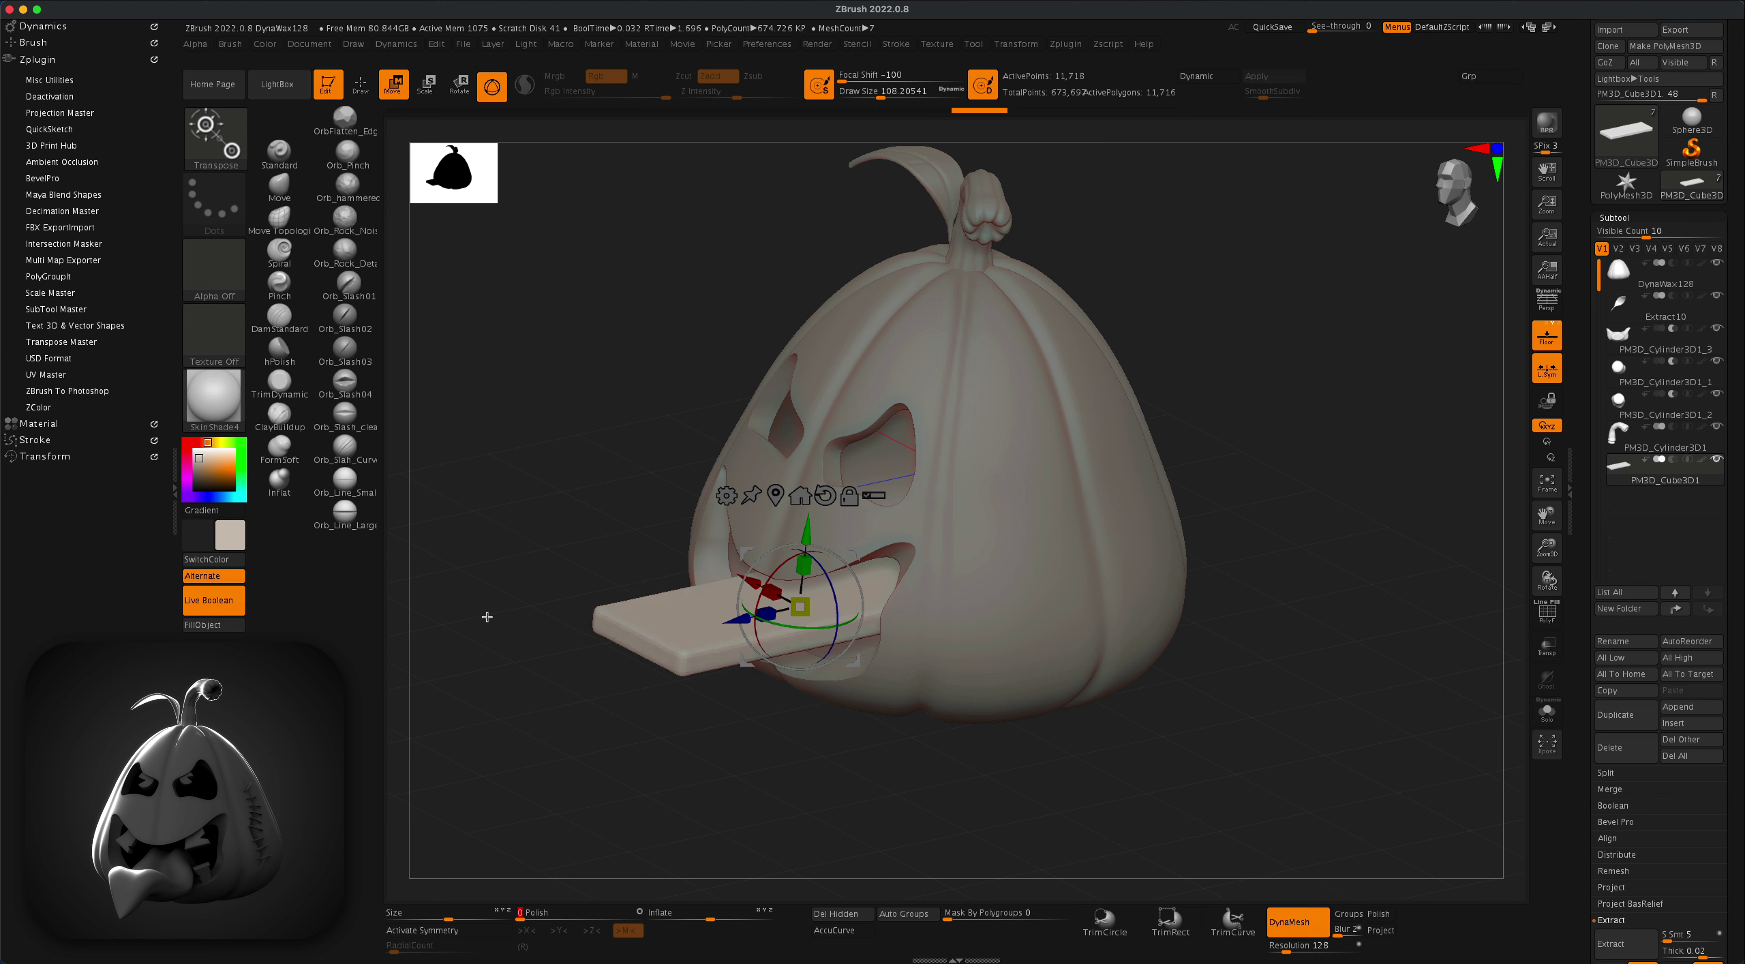
pyautogui.press('q')
pyautogui.press('shift')
# Step: Isolate the tongue, enable X symmetry, and swell its sides with the Inflat brush at draw size about 280
pyautogui.click(279, 480)
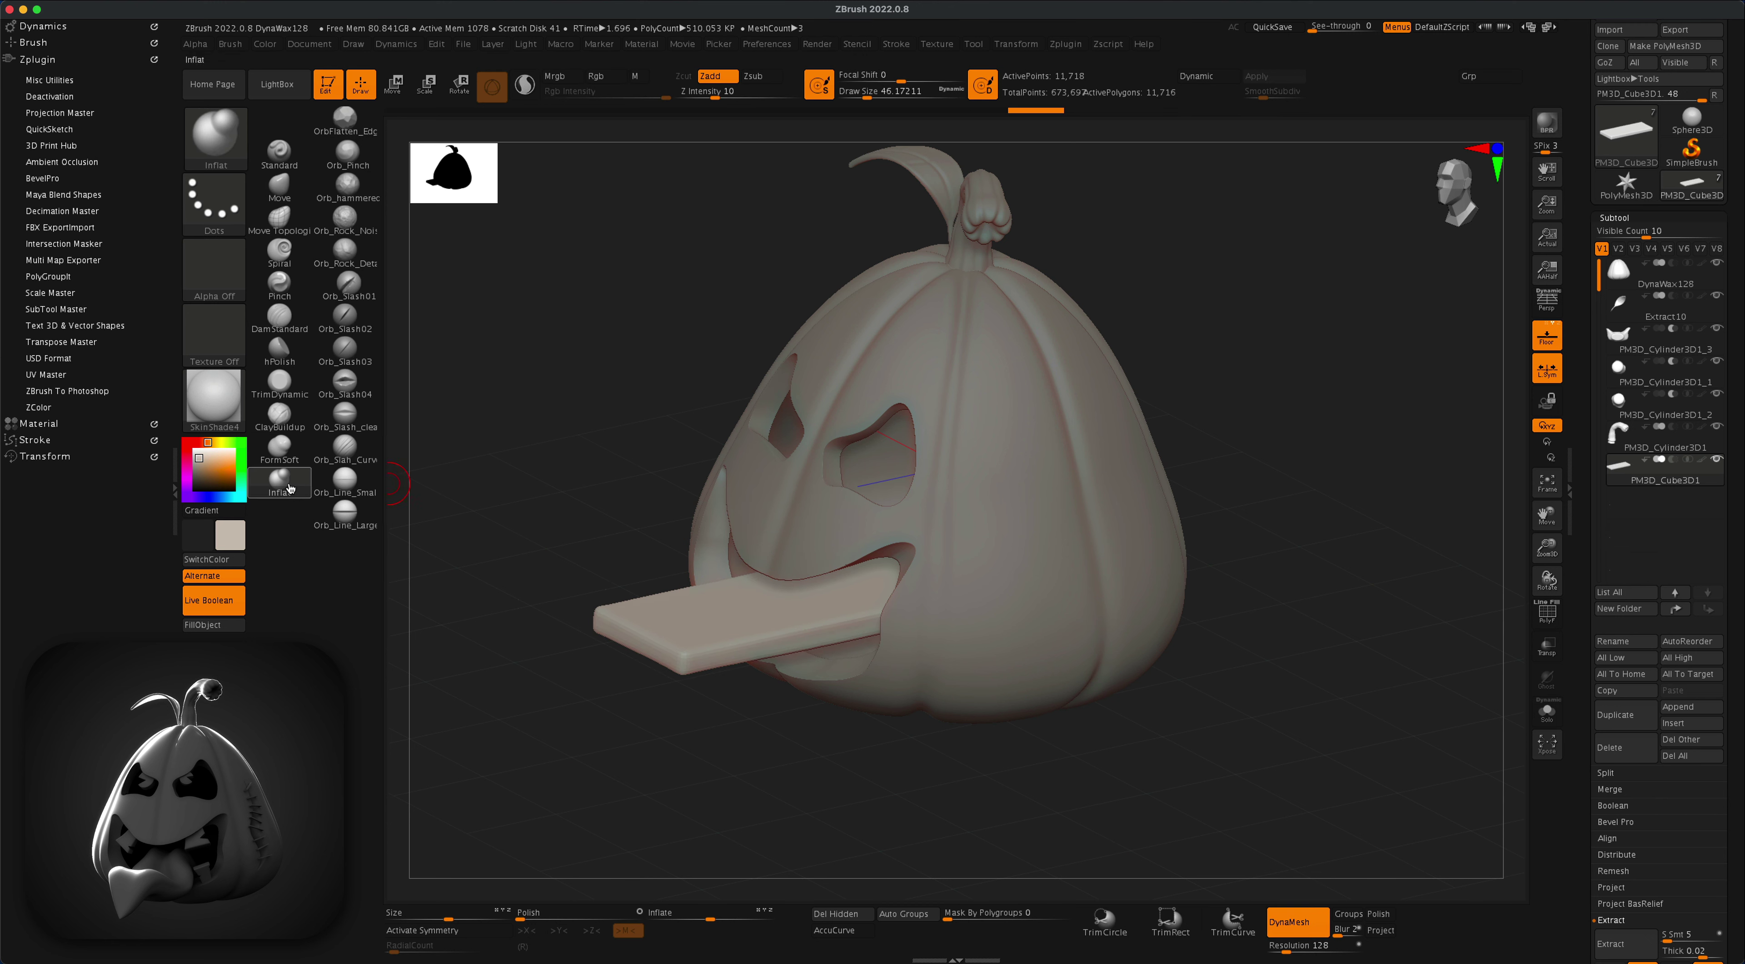
pyautogui.press('s')
pyautogui.moveTo(695, 612); pyautogui.dragTo(723, 612)
pyautogui.keyDown('alt'); pyautogui.moveTo(740, 641); pyautogui.dragTo(769, 646, button='right'); pyautogui.keyUp('alt')
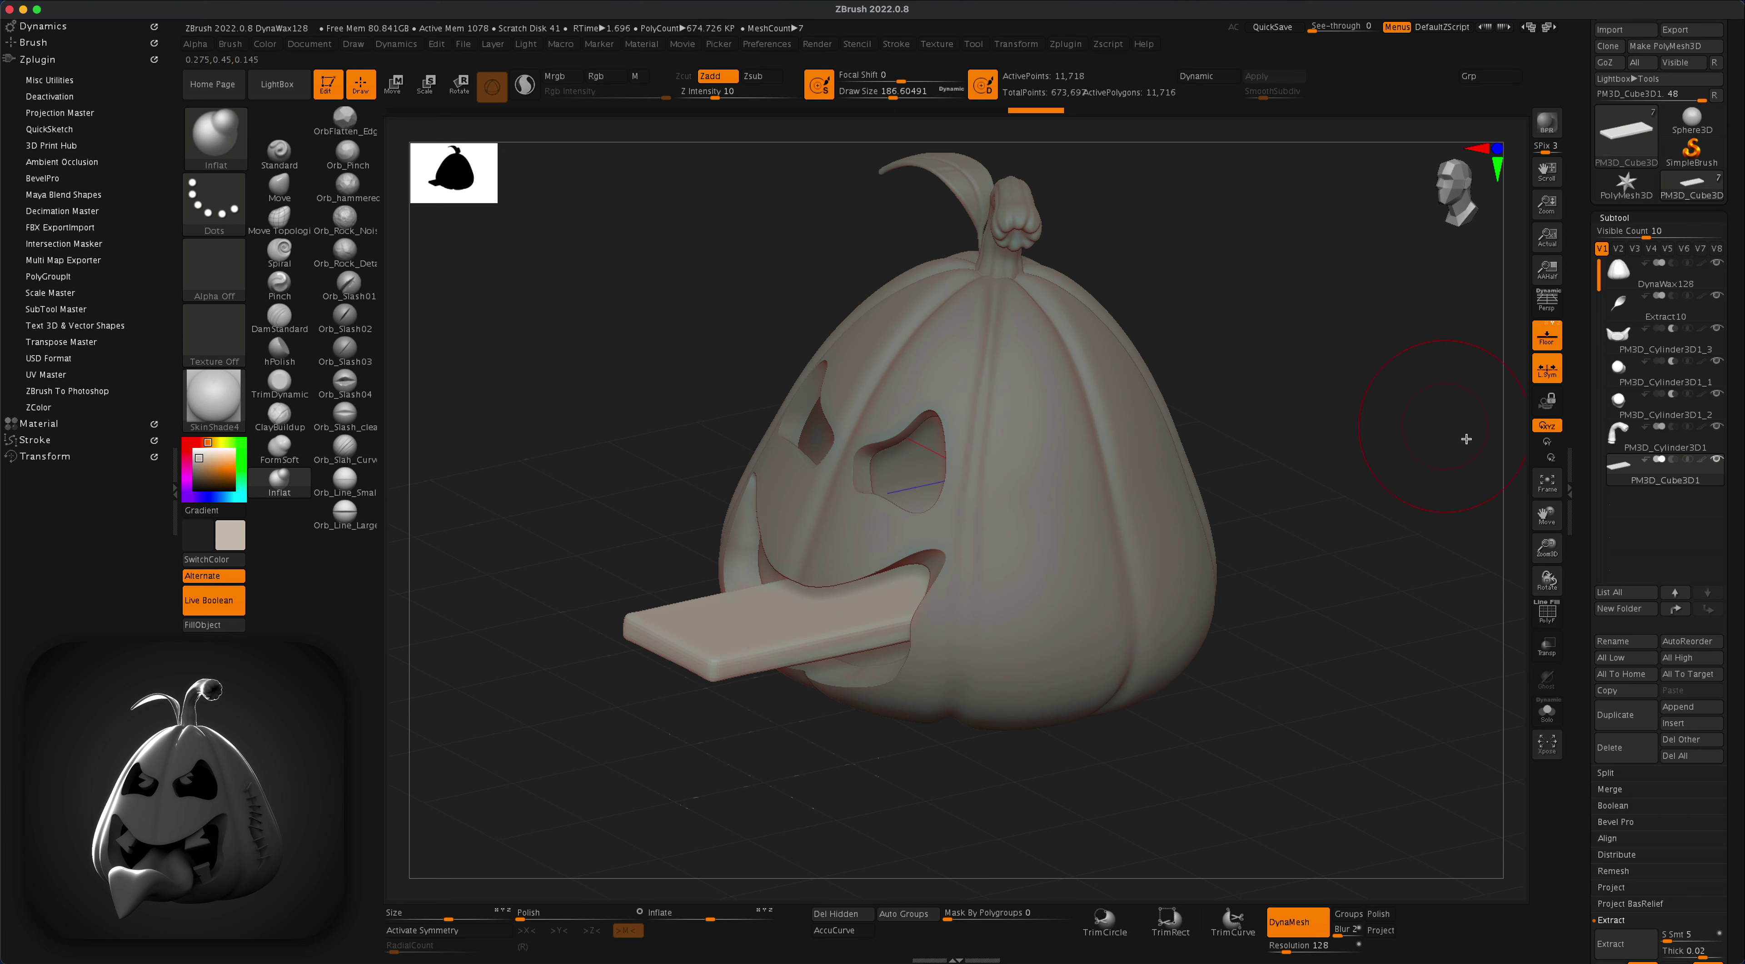
pyautogui.click(1549, 714)
pyautogui.press('x')
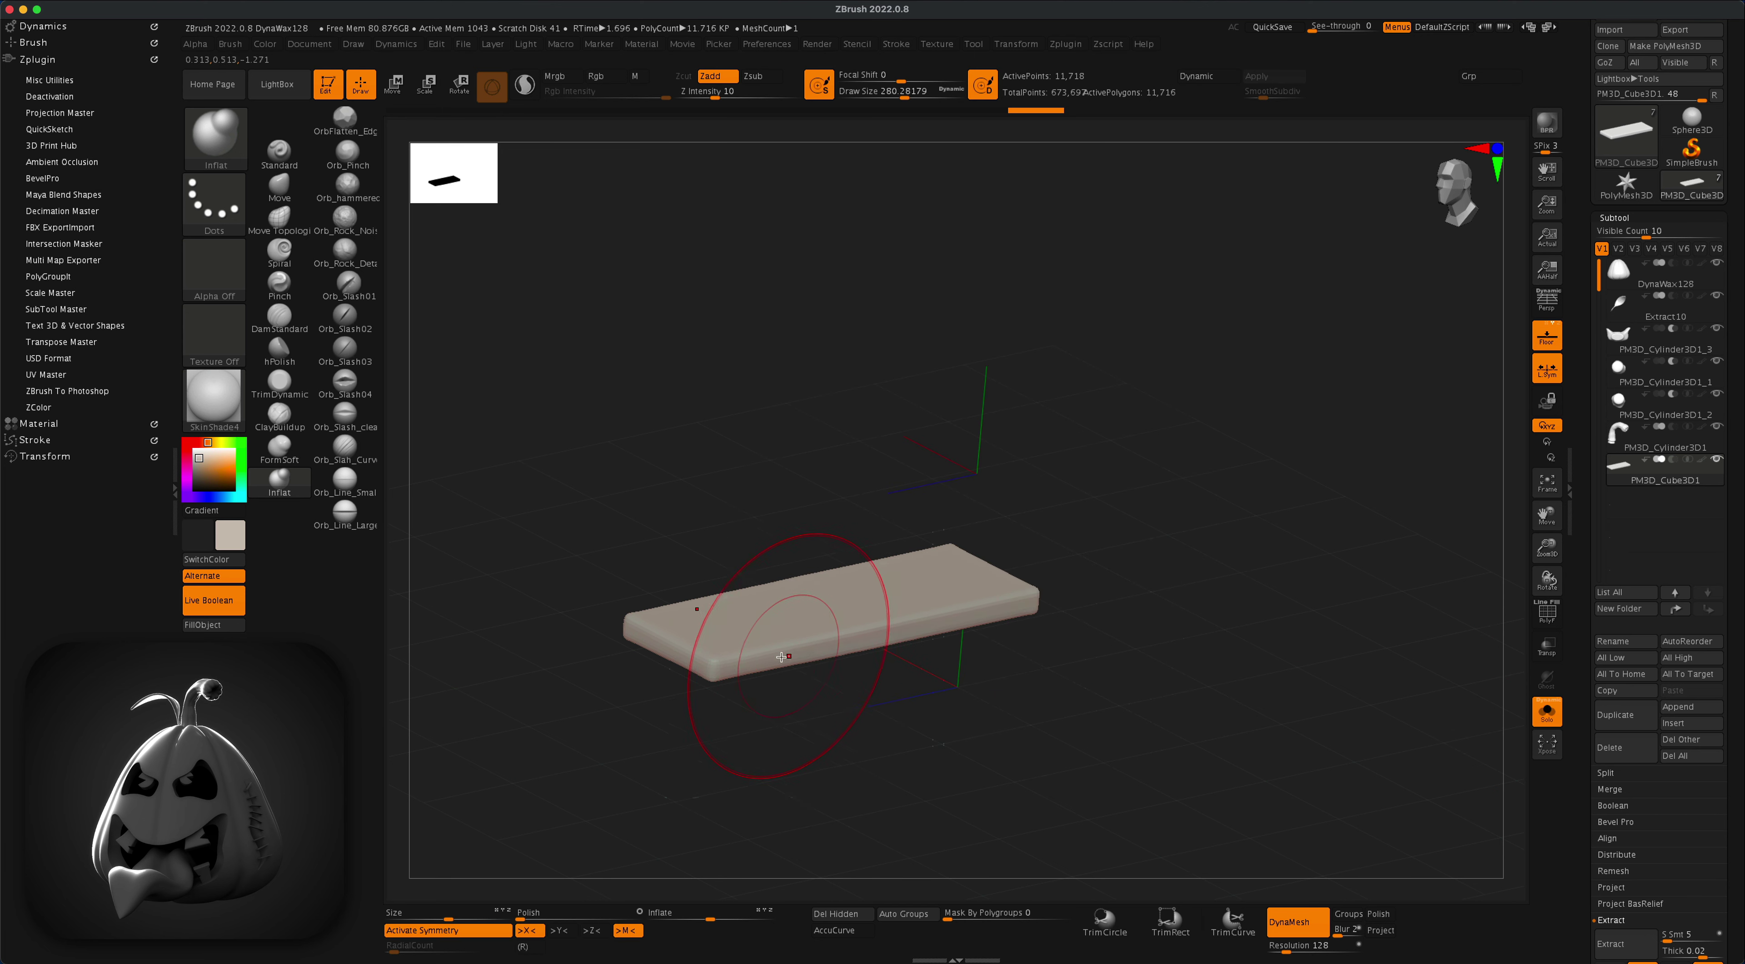
pyautogui.moveTo(785, 644)
pyautogui.mouseDown()
pyautogui.moveTo(969, 603)
pyautogui.moveTo(755, 649)
pyautogui.mouseUp()
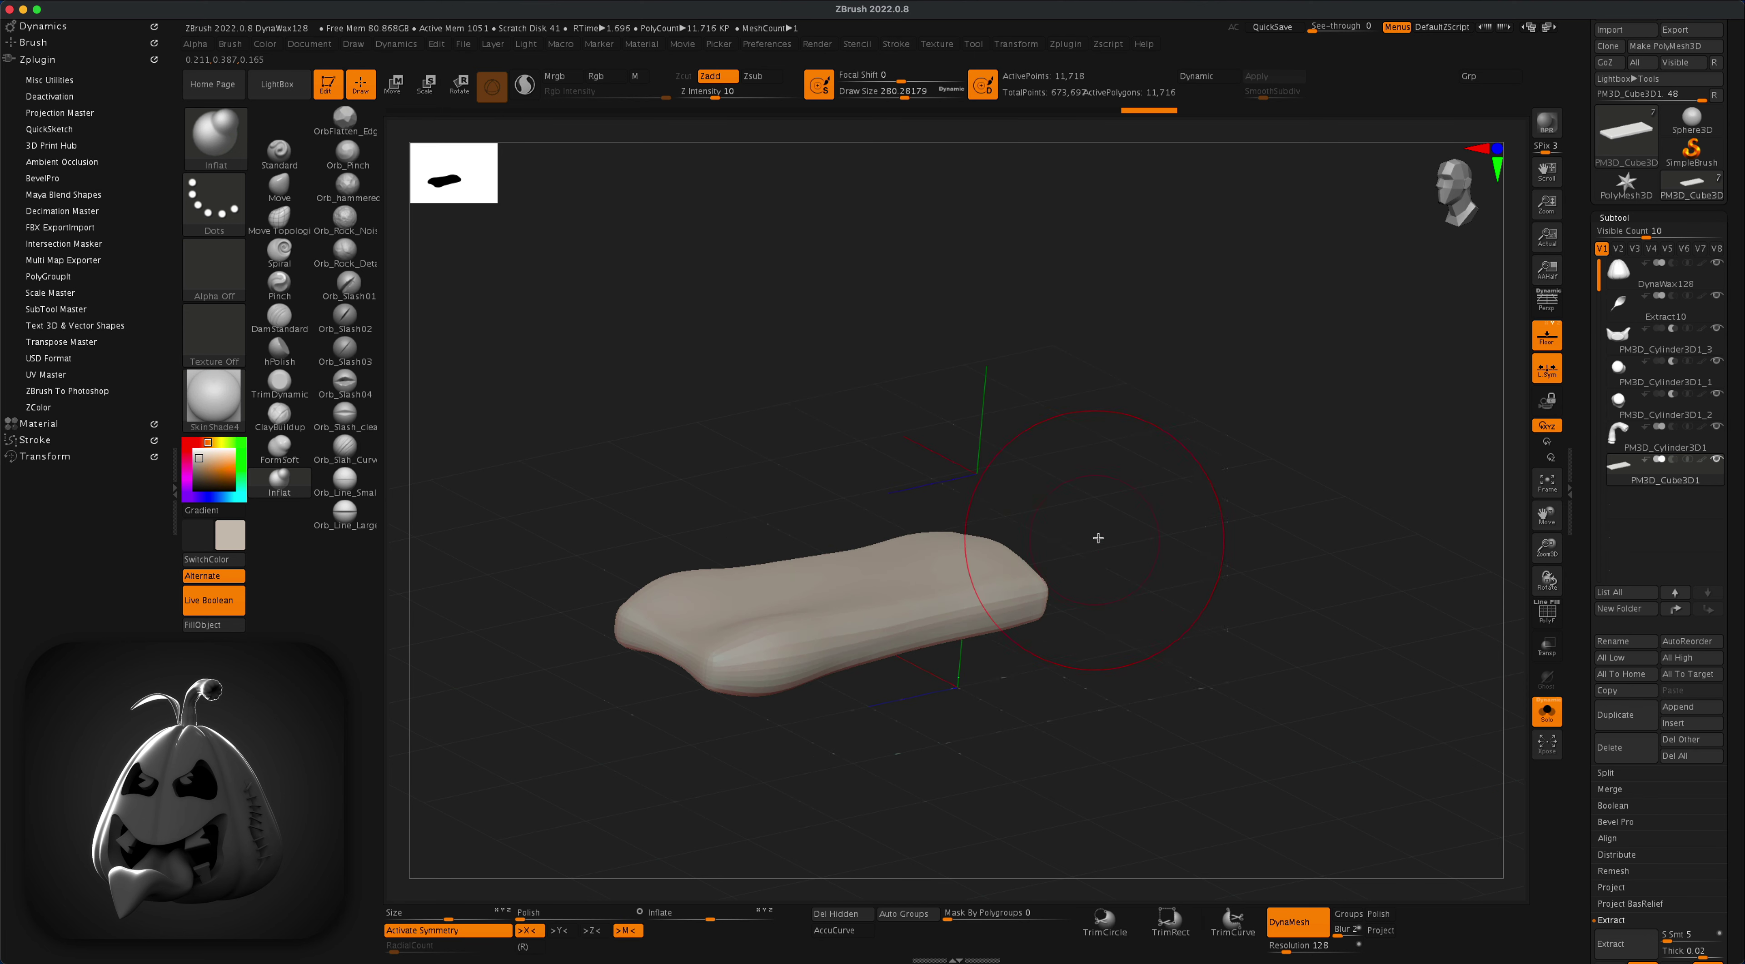
# Step: Remesh the tongue, inflate its rims with draw size about 217 around a central groove, smooth the surface, and remesh again
pyautogui.press('s')
pyautogui.moveTo(1122, 517); pyautogui.dragTo(1110, 505)
pyautogui.keyDown('ctrl'); pyautogui.moveTo(1111, 677); pyautogui.dragTo(1075, 503); pyautogui.keyUp('ctrl')
pyautogui.moveTo(1082, 497); pyautogui.dragTo(1087, 555)
pyautogui.moveTo(976, 576)
pyautogui.mouseDown()
pyautogui.moveTo(830, 637)
pyautogui.moveTo(966, 547)
pyautogui.moveTo(804, 625)
pyautogui.moveTo(696, 716)
pyautogui.mouseUp()
pyautogui.keyDown('shift'); pyautogui.moveTo(892, 581); pyautogui.dragTo(840, 615); pyautogui.keyUp('shift')
pyautogui.keyDown('ctrl'); pyautogui.moveTo(1084, 577); pyautogui.dragTo(1117, 609); pyautogui.keyUp('ctrl')
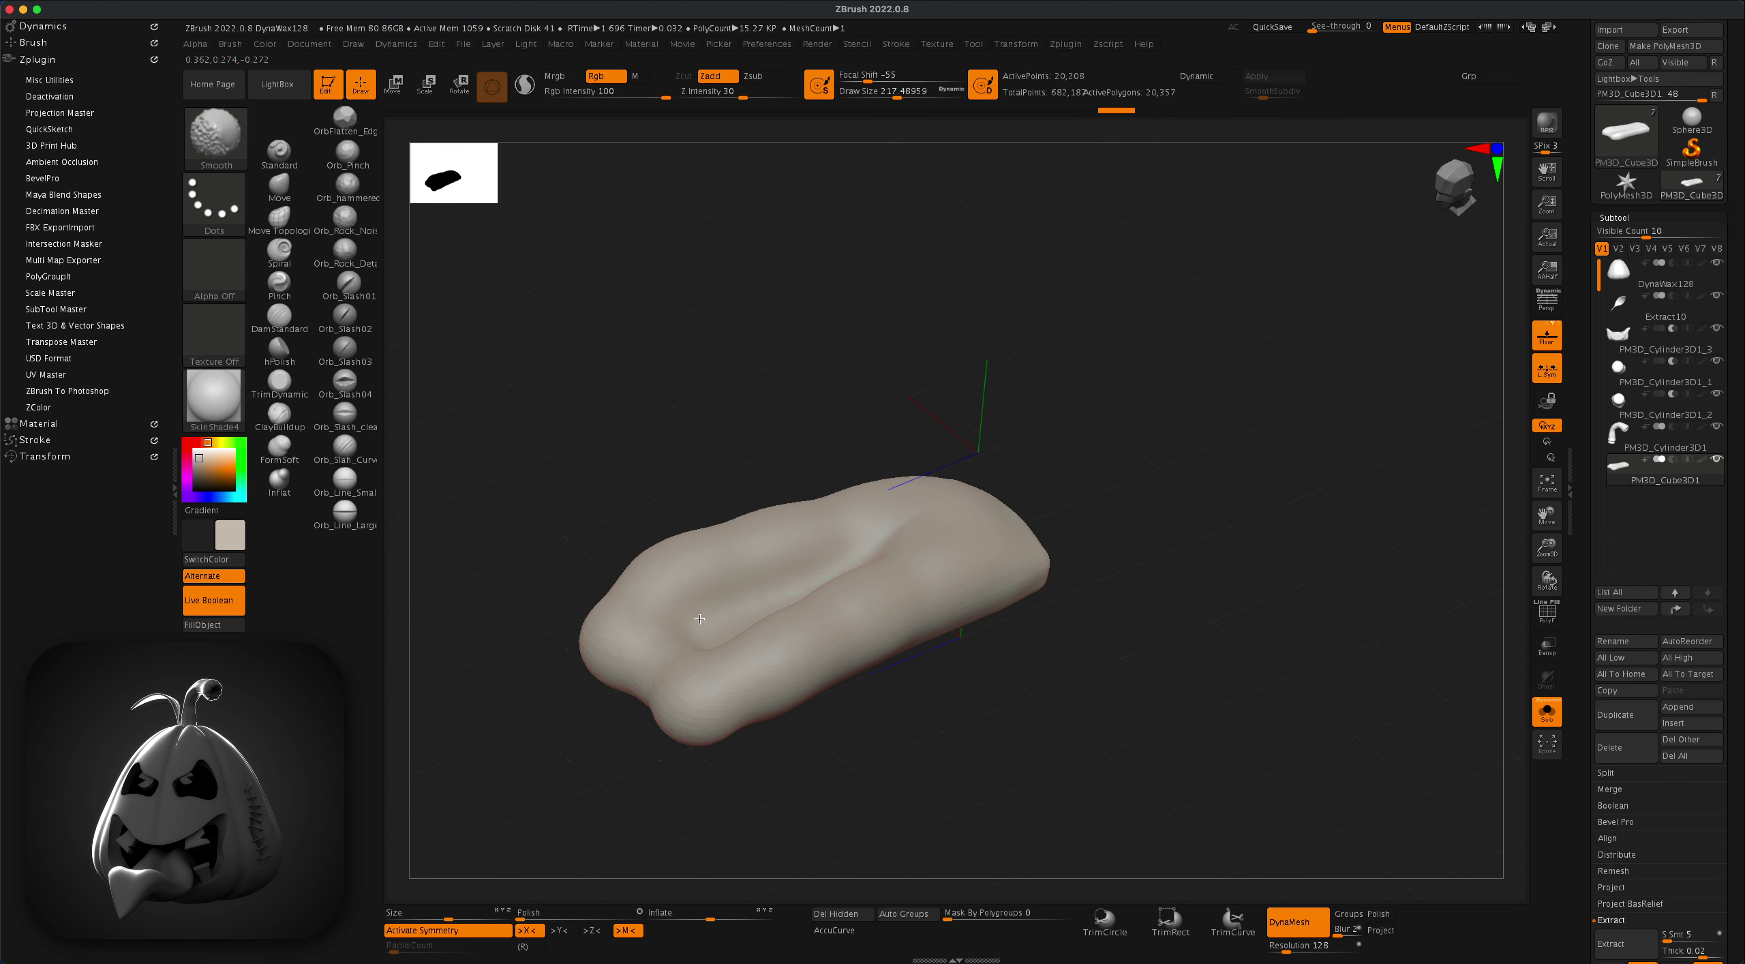
# Step: Round off the tongue's tip, build up its volume, remesh it, and smooth the central groove
pyautogui.moveTo(718, 697)
pyautogui.keyDown('shift'); pyautogui.mouseDown()
pyautogui.moveTo(813, 650)
pyautogui.moveTo(745, 701)
pyautogui.mouseUp(); pyautogui.keyUp('shift')
pyautogui.moveTo(903, 622)
pyautogui.mouseDown()
pyautogui.moveTo(721, 701)
pyautogui.moveTo(647, 699)
pyautogui.moveTo(660, 719)
pyautogui.mouseUp()
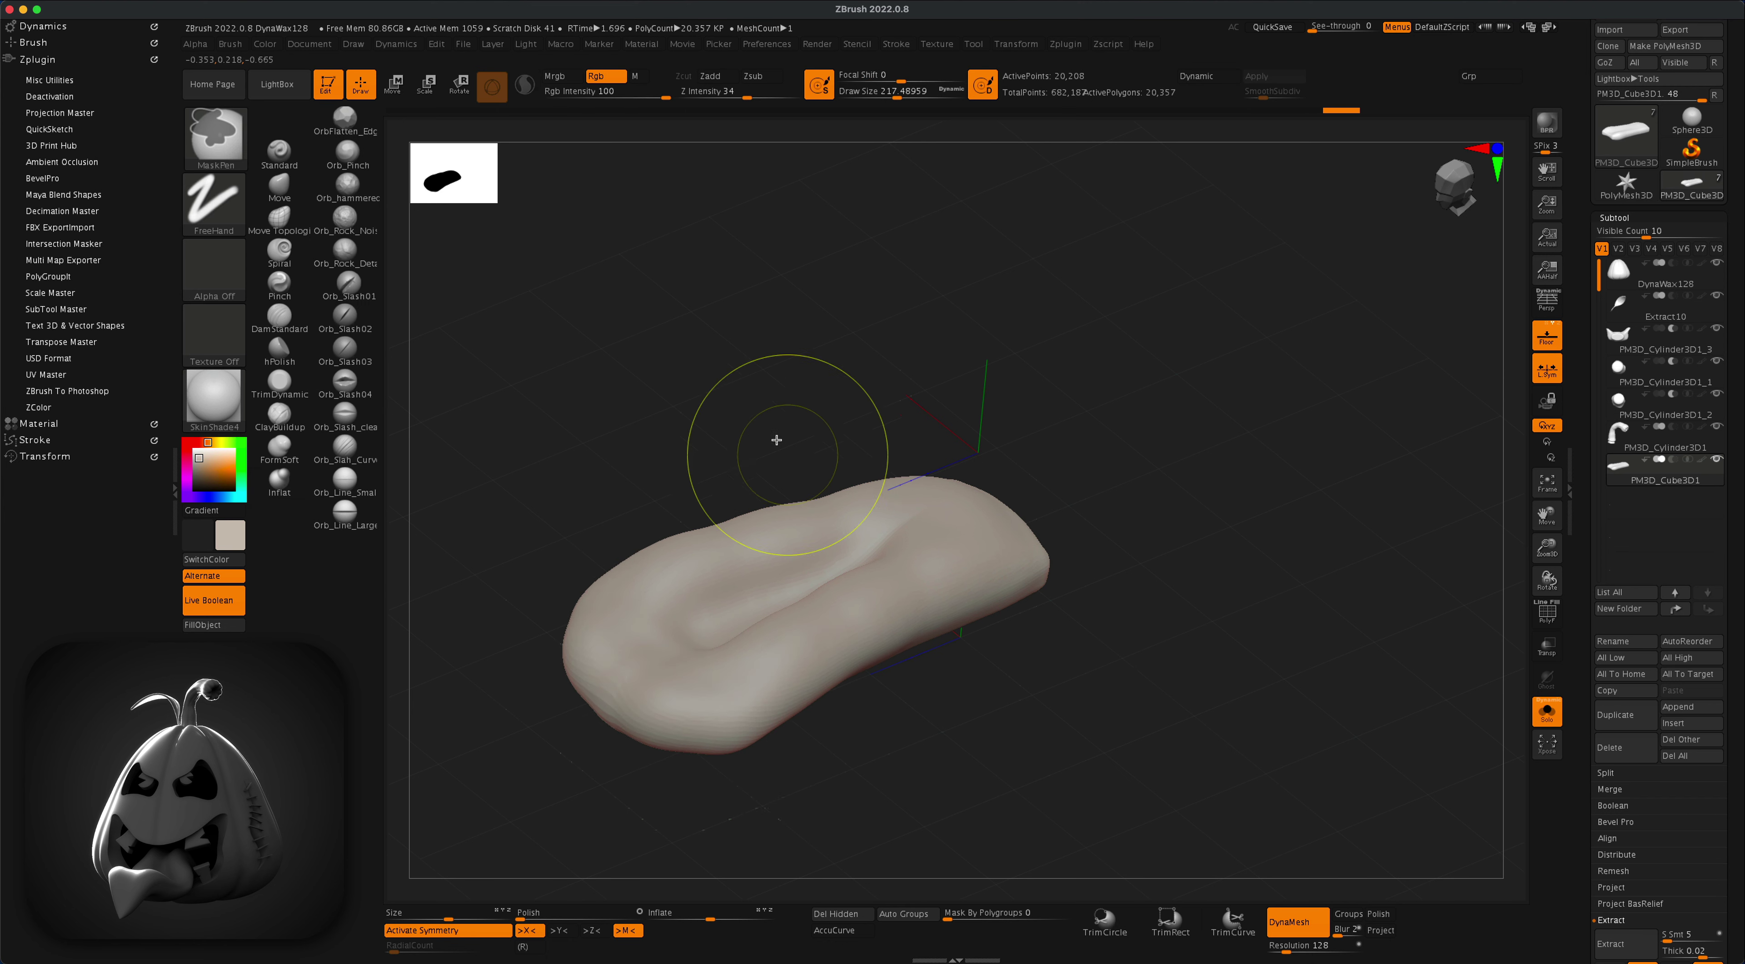
pyautogui.keyDown('ctrl'); pyautogui.moveTo(775, 440); pyautogui.dragTo(806, 471); pyautogui.keyUp('ctrl')
pyautogui.moveTo(678, 714)
pyautogui.keyDown('shift'); pyautogui.mouseDown()
pyautogui.moveTo(657, 730)
pyautogui.moveTo(744, 736)
pyautogui.moveTo(706, 732)
pyautogui.moveTo(786, 692)
pyautogui.moveTo(837, 761)
pyautogui.moveTo(813, 765)
pyautogui.mouseUp(); pyautogui.keyUp('shift')
pyautogui.moveTo(755, 579); pyautogui.dragTo(840, 509)
pyautogui.keyDown('ctrl'); pyautogui.moveTo(1071, 362); pyautogui.dragTo(1102, 425); pyautogui.keyUp('ctrl')
pyautogui.keyDown('shift'); pyautogui.moveTo(854, 498); pyautogui.dragTo(738, 585); pyautogui.keyUp('shift')
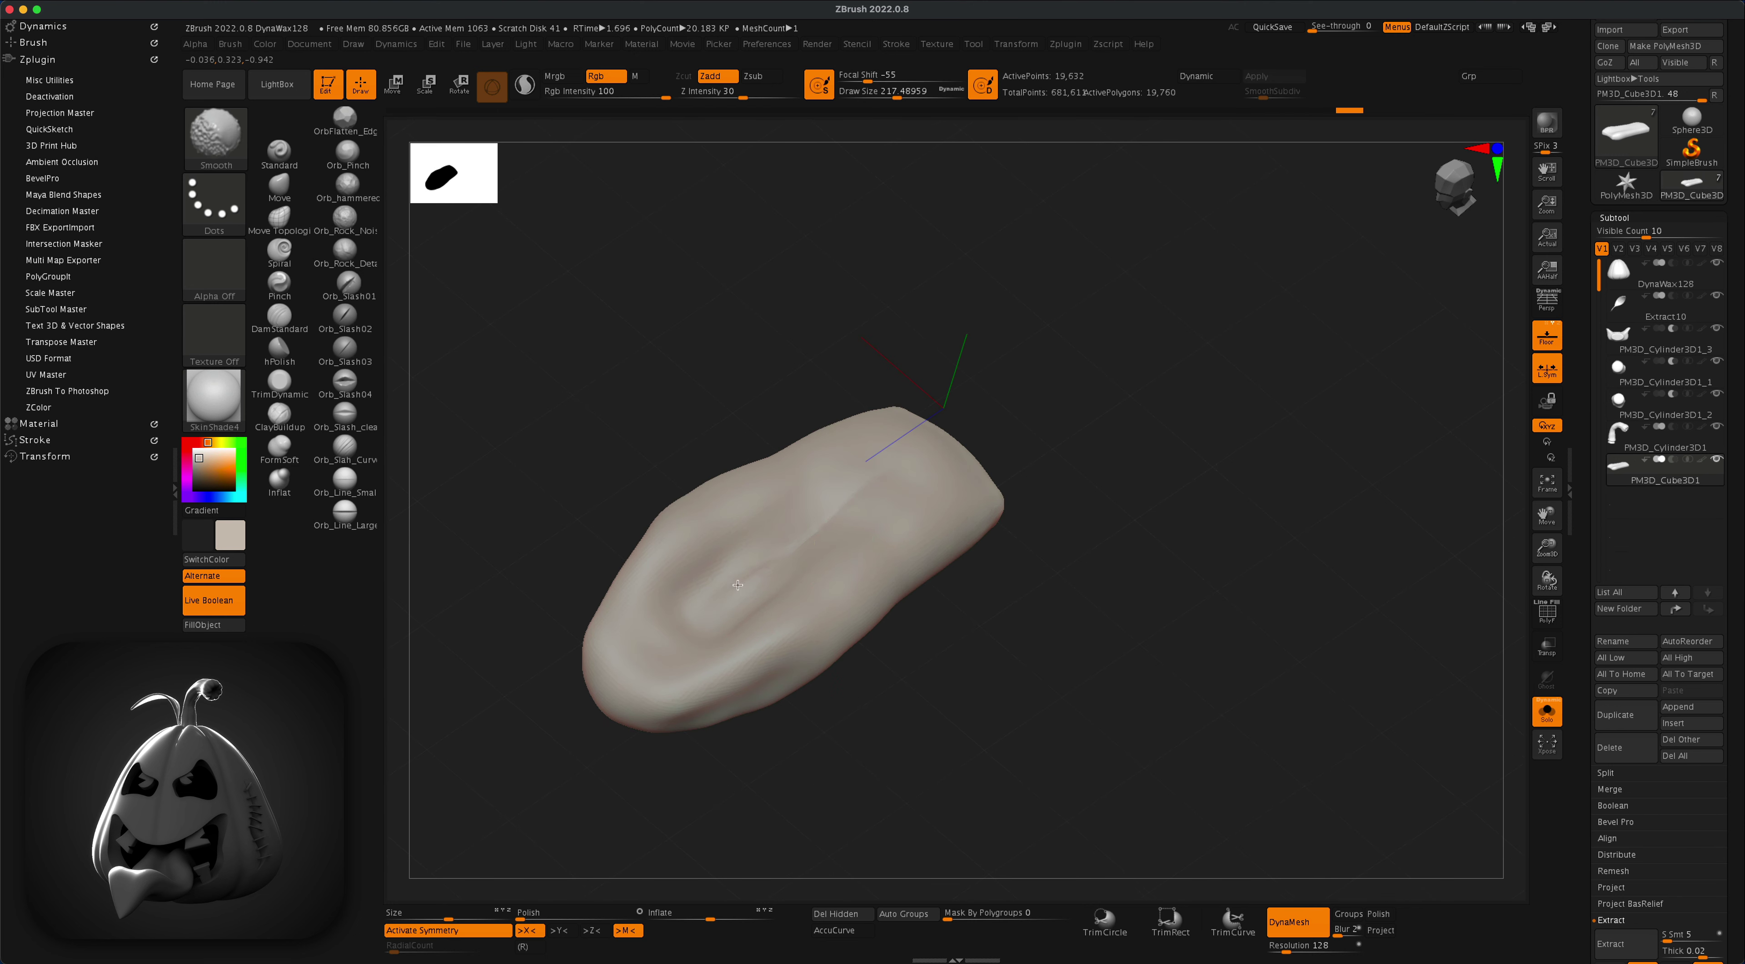
# Step: Thicken the tongue's sides and tip with the Inflat brush at draw size about 217
pyautogui.moveTo(1067, 443); pyautogui.dragTo(1058, 344)
pyautogui.moveTo(934, 542)
pyautogui.mouseDown()
pyautogui.moveTo(716, 655)
pyautogui.moveTo(740, 635)
pyautogui.moveTo(671, 652)
pyautogui.mouseUp()
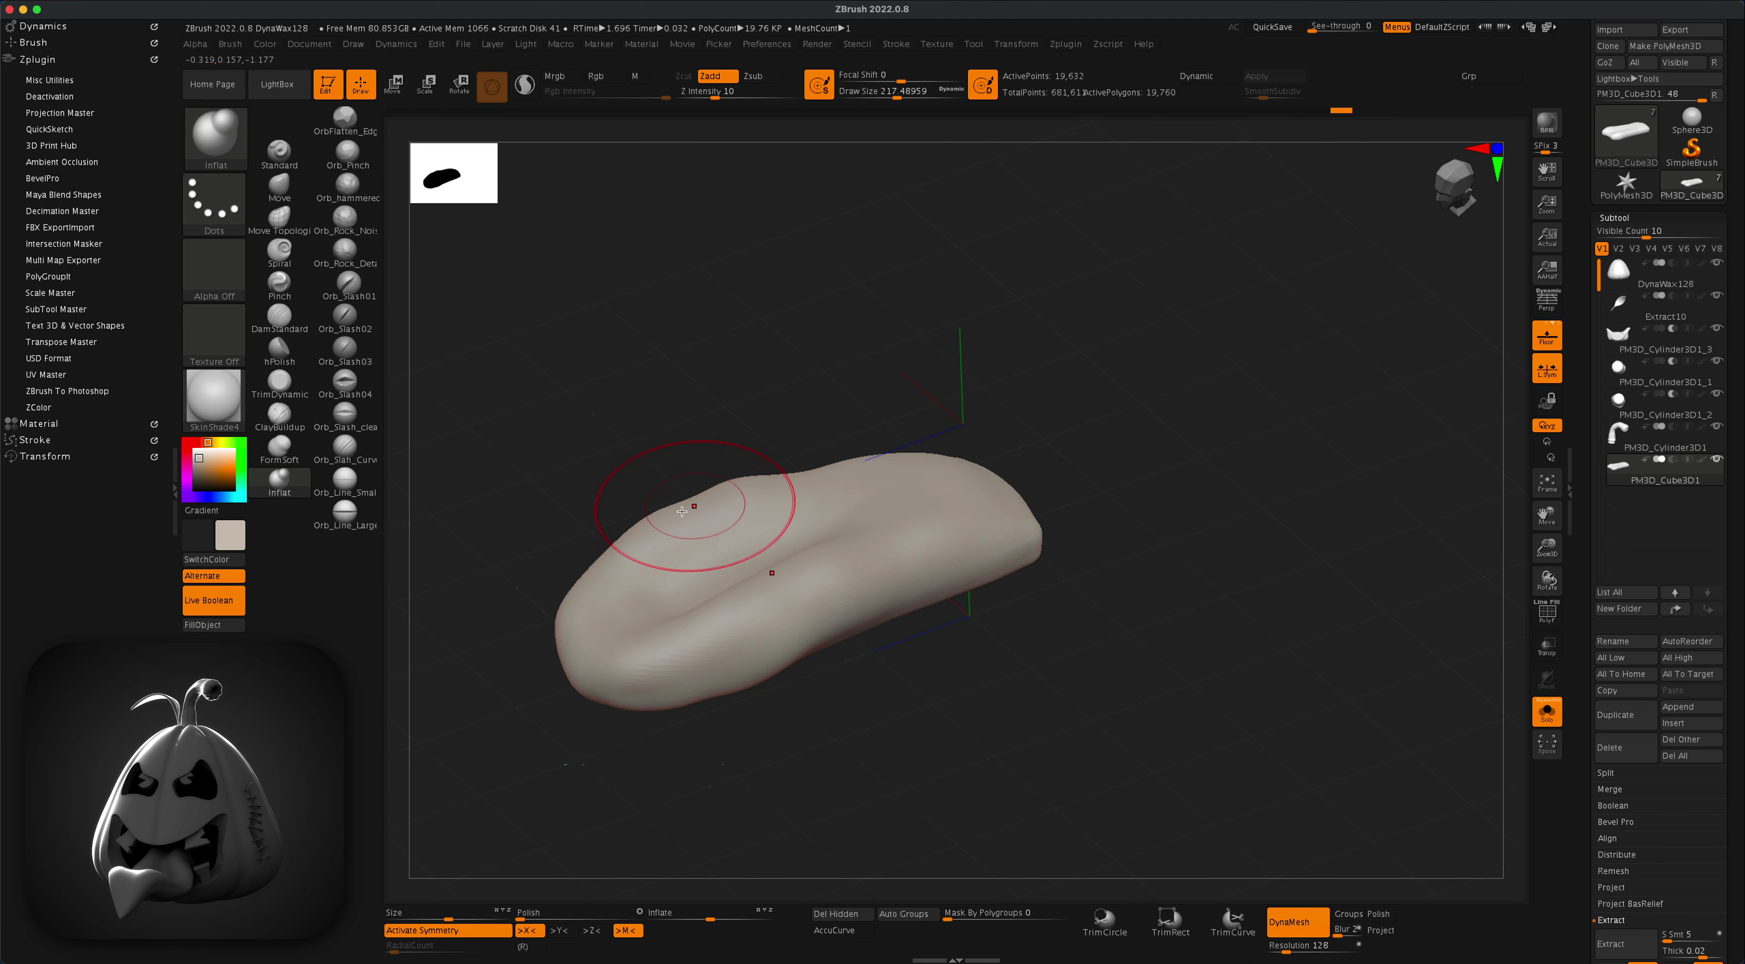
pyautogui.moveTo(682, 511)
pyautogui.mouseDown()
pyautogui.moveTo(779, 485)
pyautogui.moveTo(670, 603)
pyautogui.moveTo(740, 584)
pyautogui.moveTo(647, 662)
pyautogui.mouseUp()
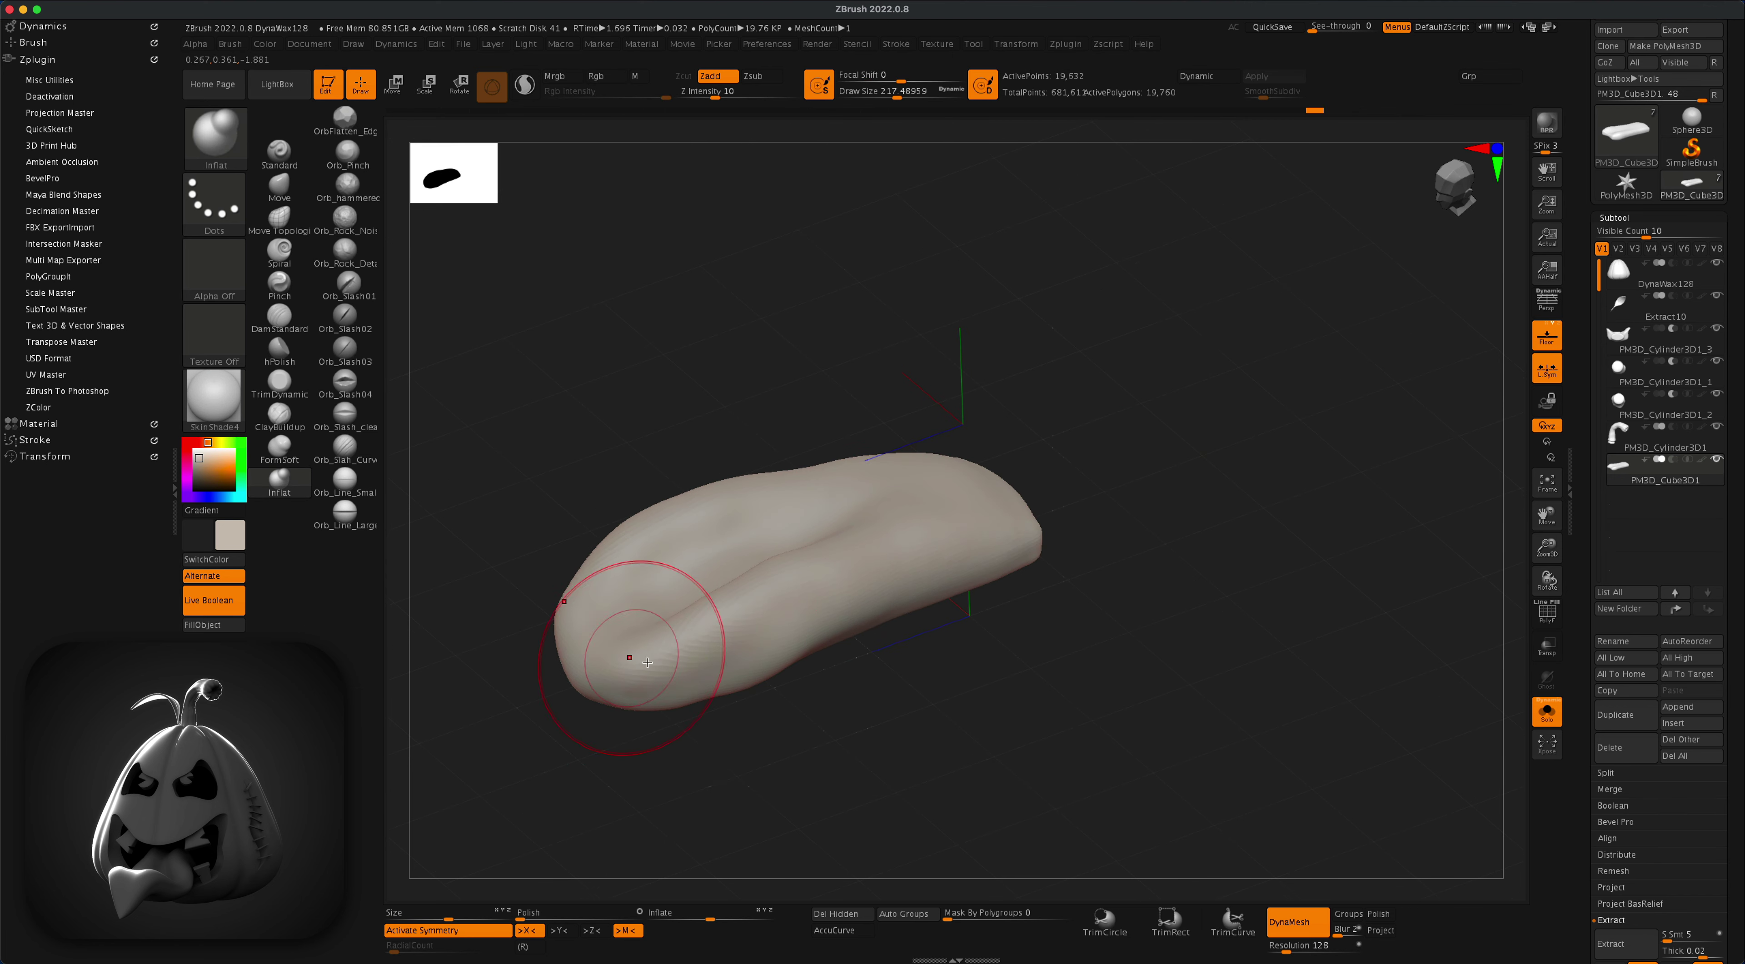
pyautogui.keyDown('shift'); pyautogui.moveTo(1003, 434); pyautogui.dragTo(955, 430); pyautogui.keyUp('shift')
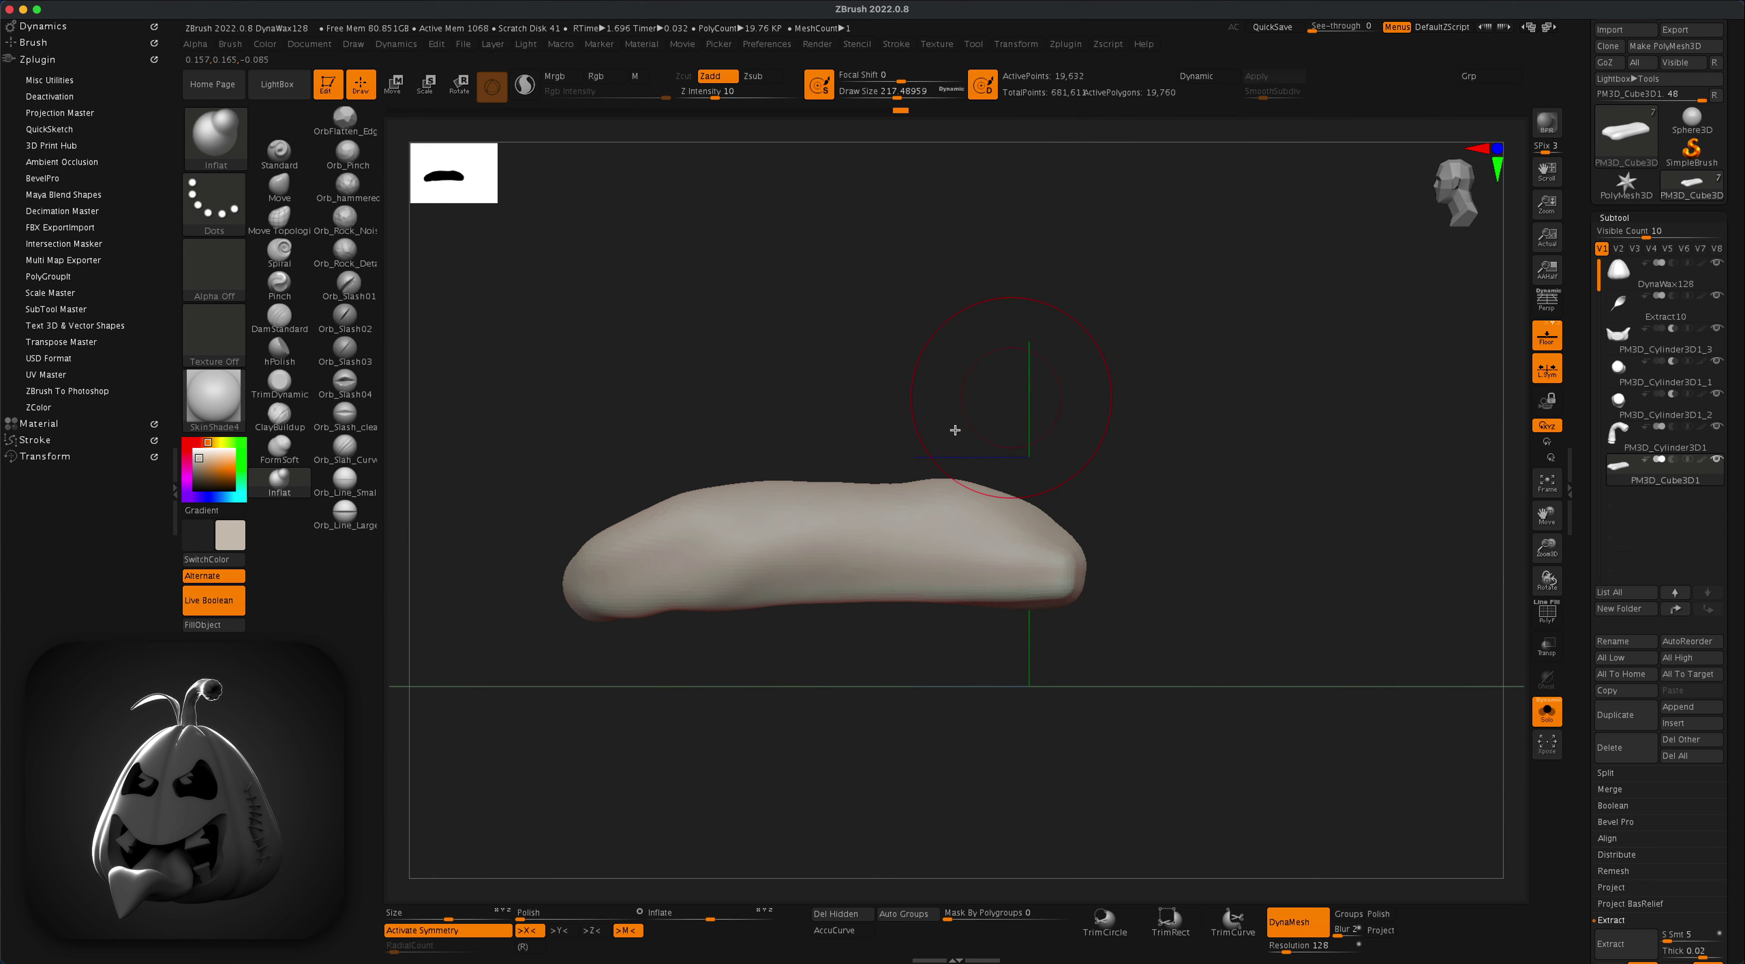
# Step: Remesh the tongue and reposition it in the pumpkin's mouth with all parts shown
pyautogui.moveTo(834, 447); pyautogui.dragTo(663, 649)
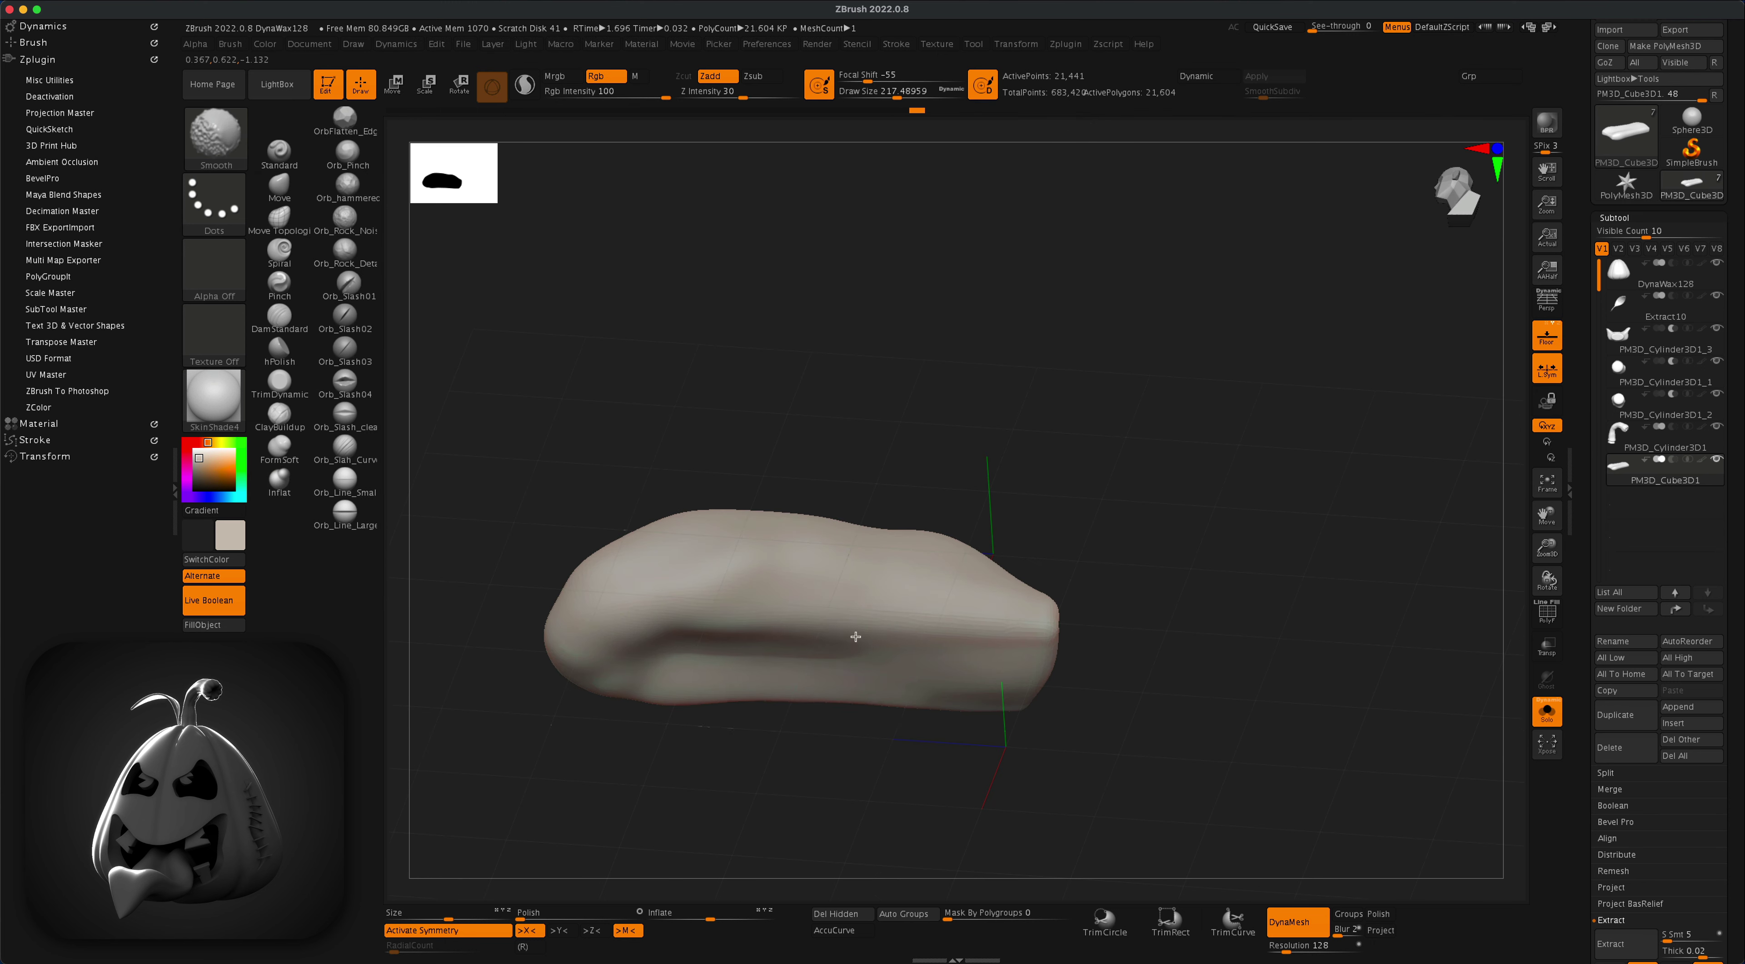
pyautogui.press('w')
pyautogui.moveTo(905, 581); pyautogui.dragTo(872, 611)
pyautogui.click(1545, 707)
pyautogui.moveTo(756, 722); pyautogui.dragTo(824, 608)
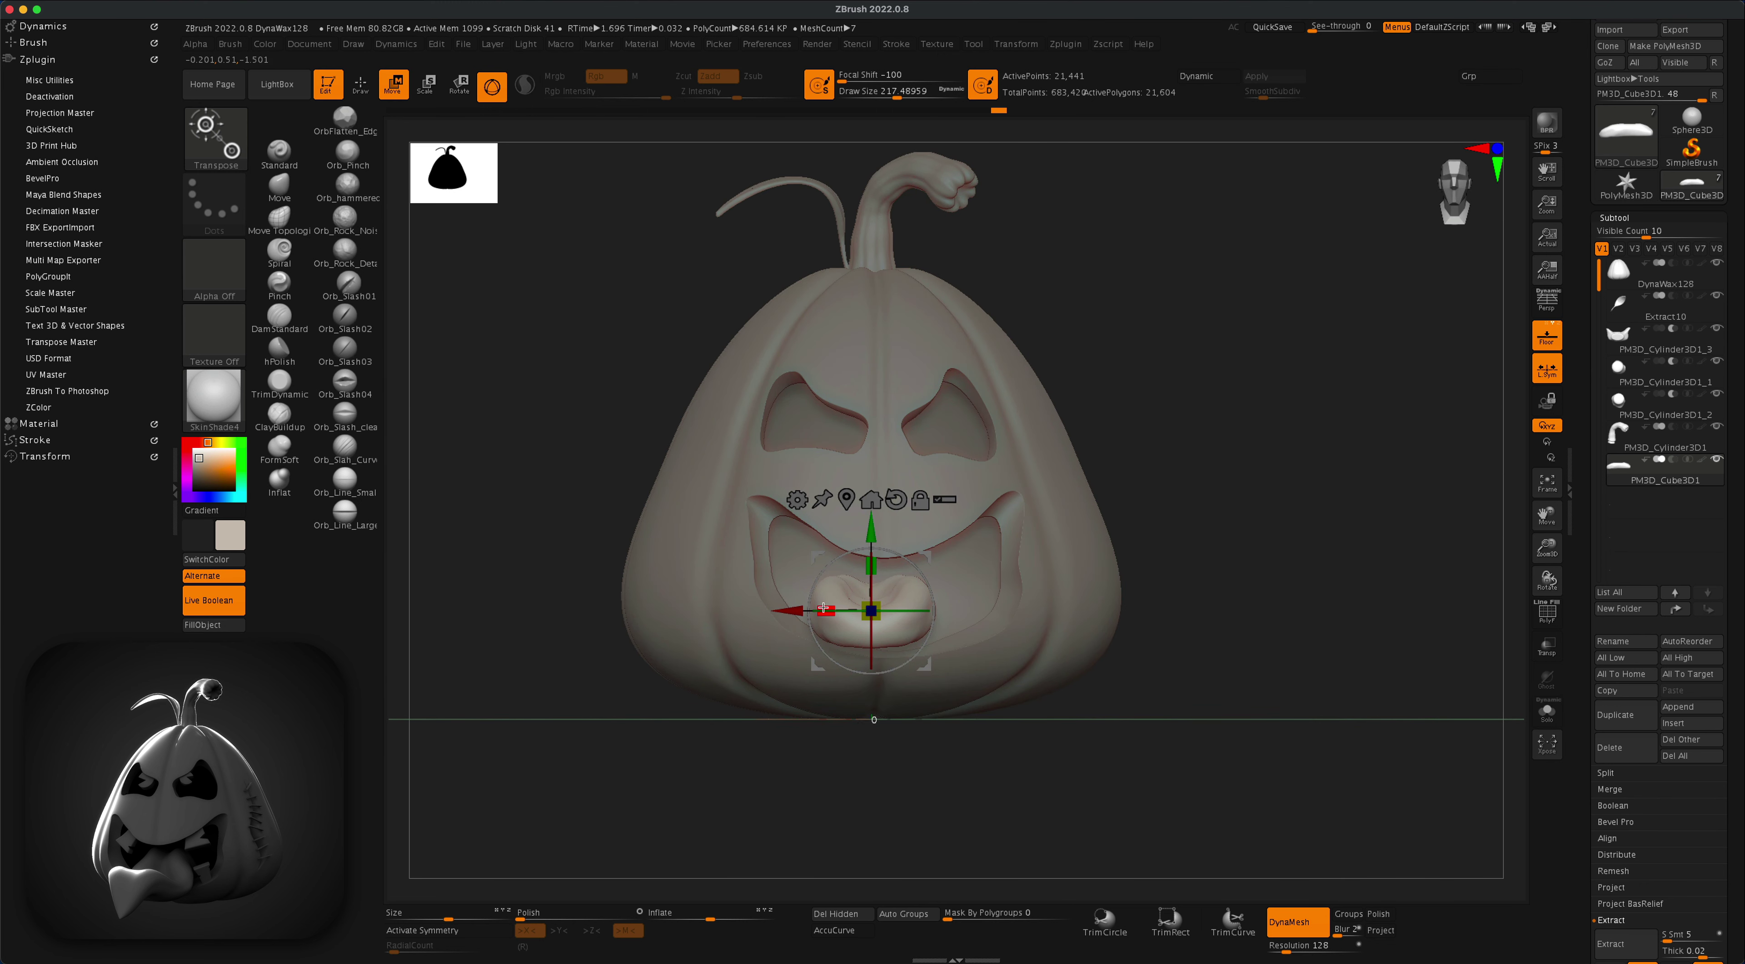
pyautogui.moveTo(1132, 516); pyautogui.dragTo(1096, 490)
pyautogui.moveTo(884, 572); pyautogui.dragTo(884, 578)
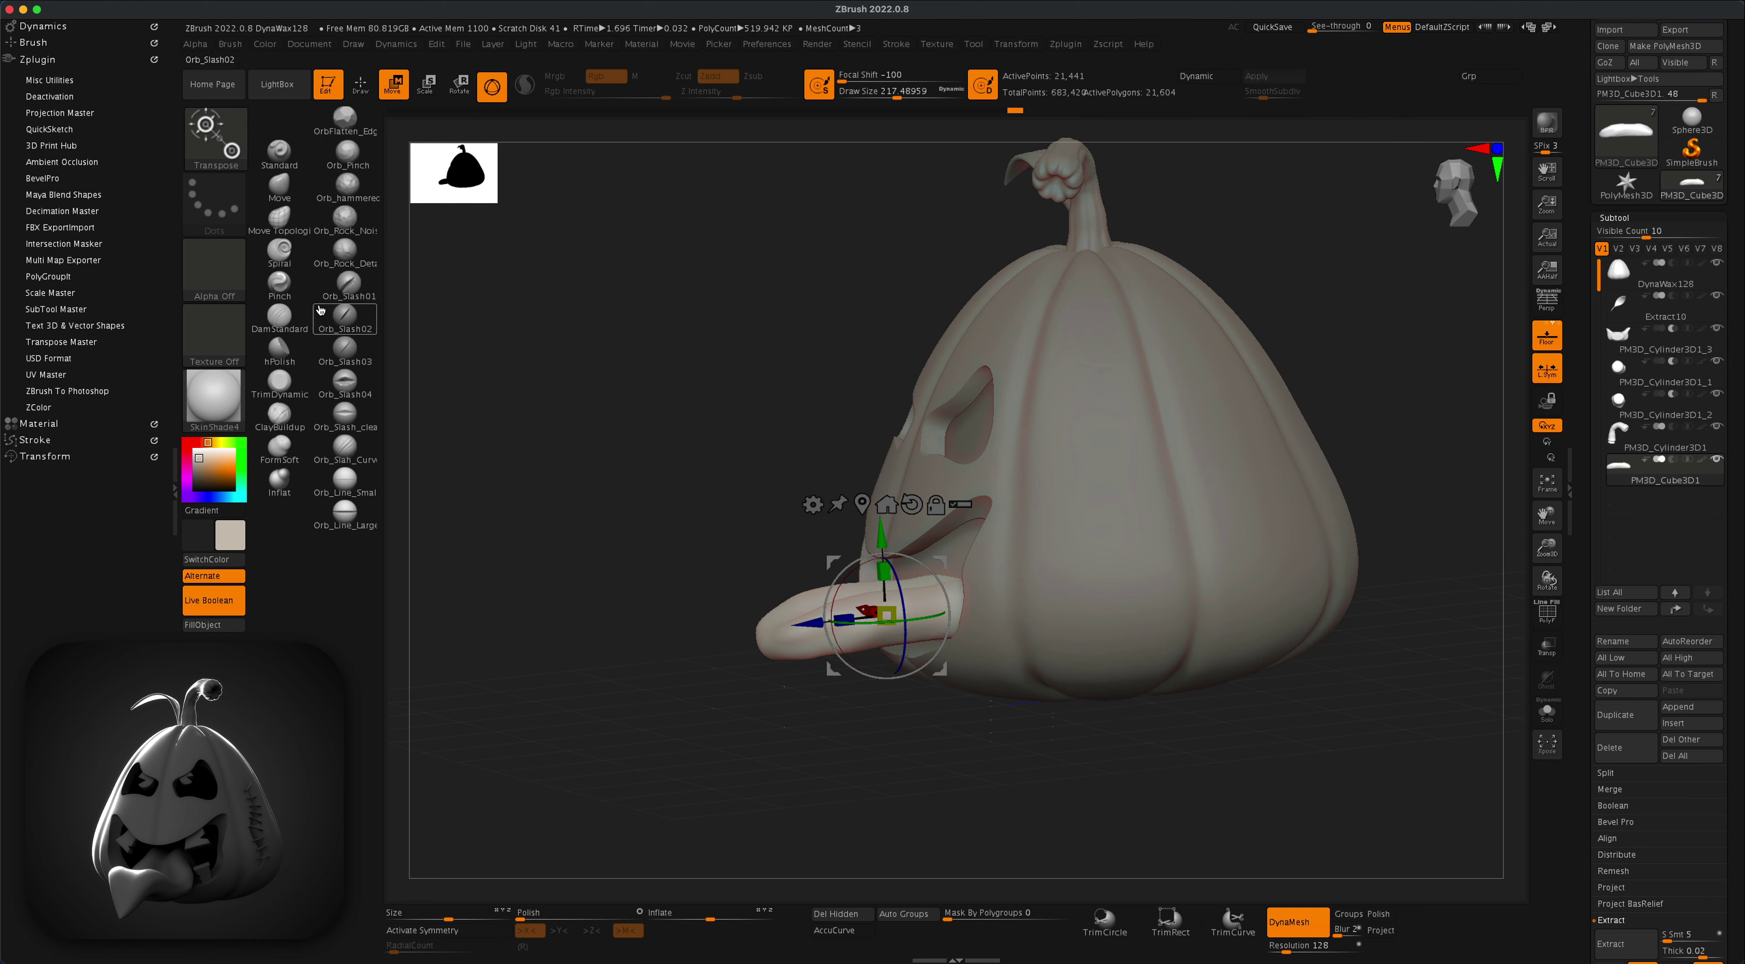
# Step: Pull the tongue's tip down and outward into a point with the Move brush at draw size about 197
pyautogui.click(280, 192)
pyautogui.moveTo(661, 702); pyautogui.dragTo(712, 662)
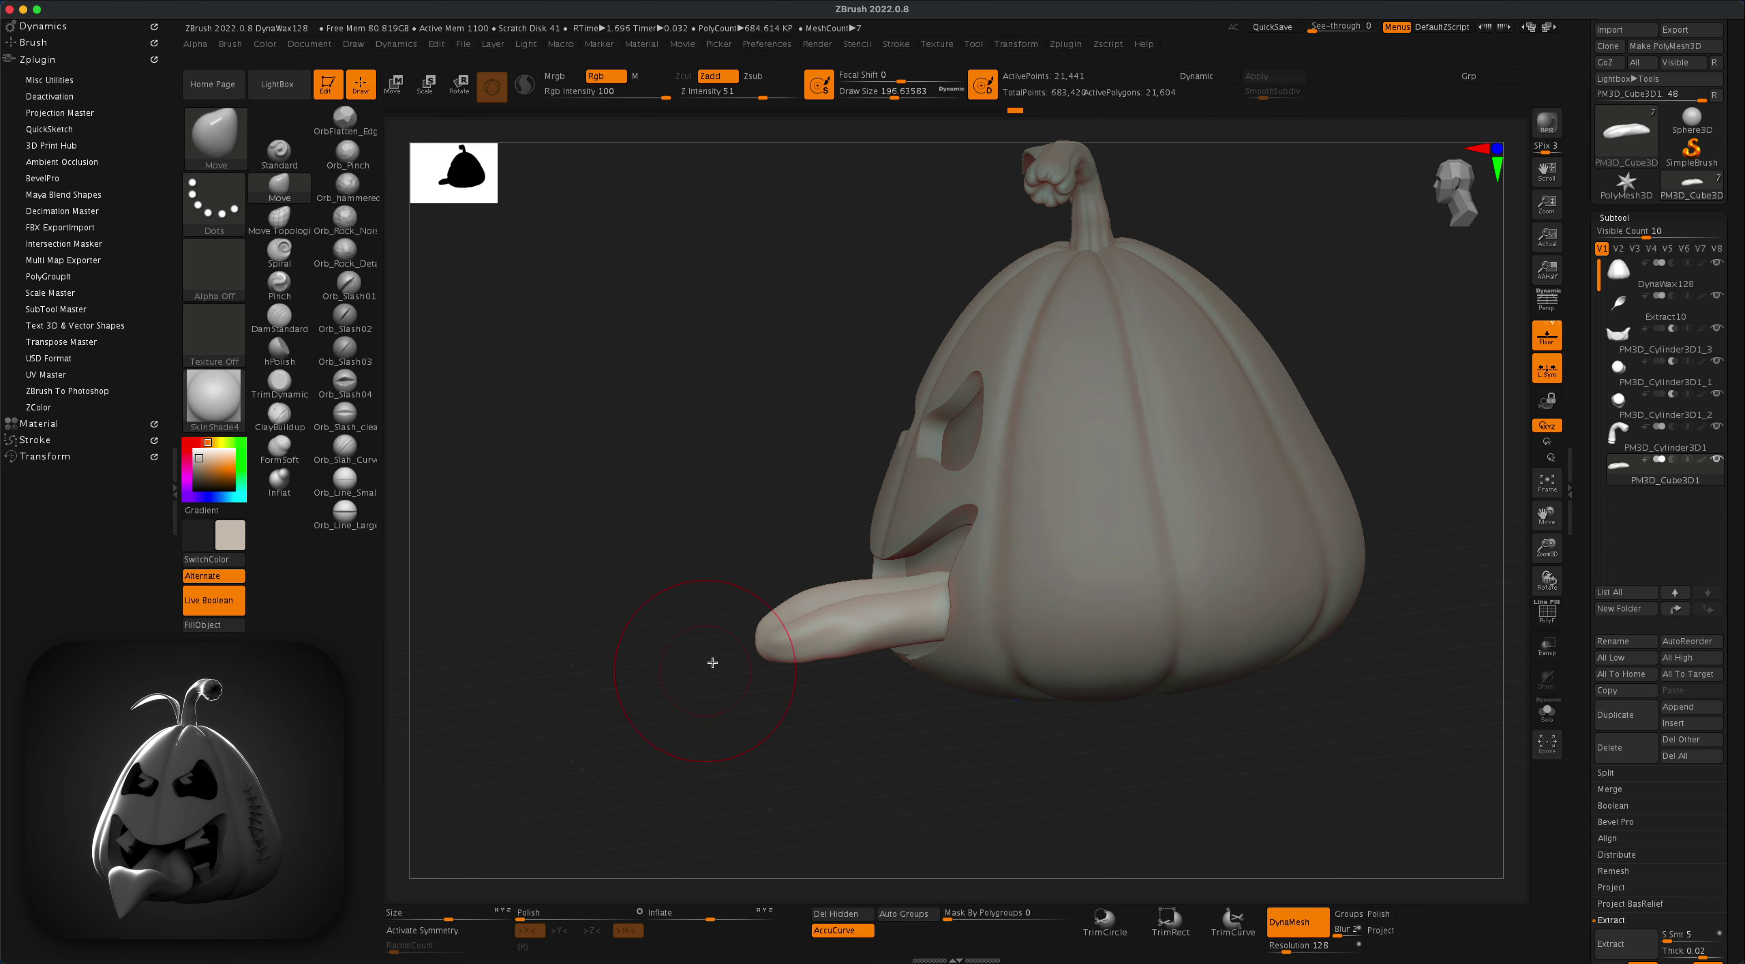
pyautogui.moveTo(659, 731); pyautogui.dragTo(698, 733)
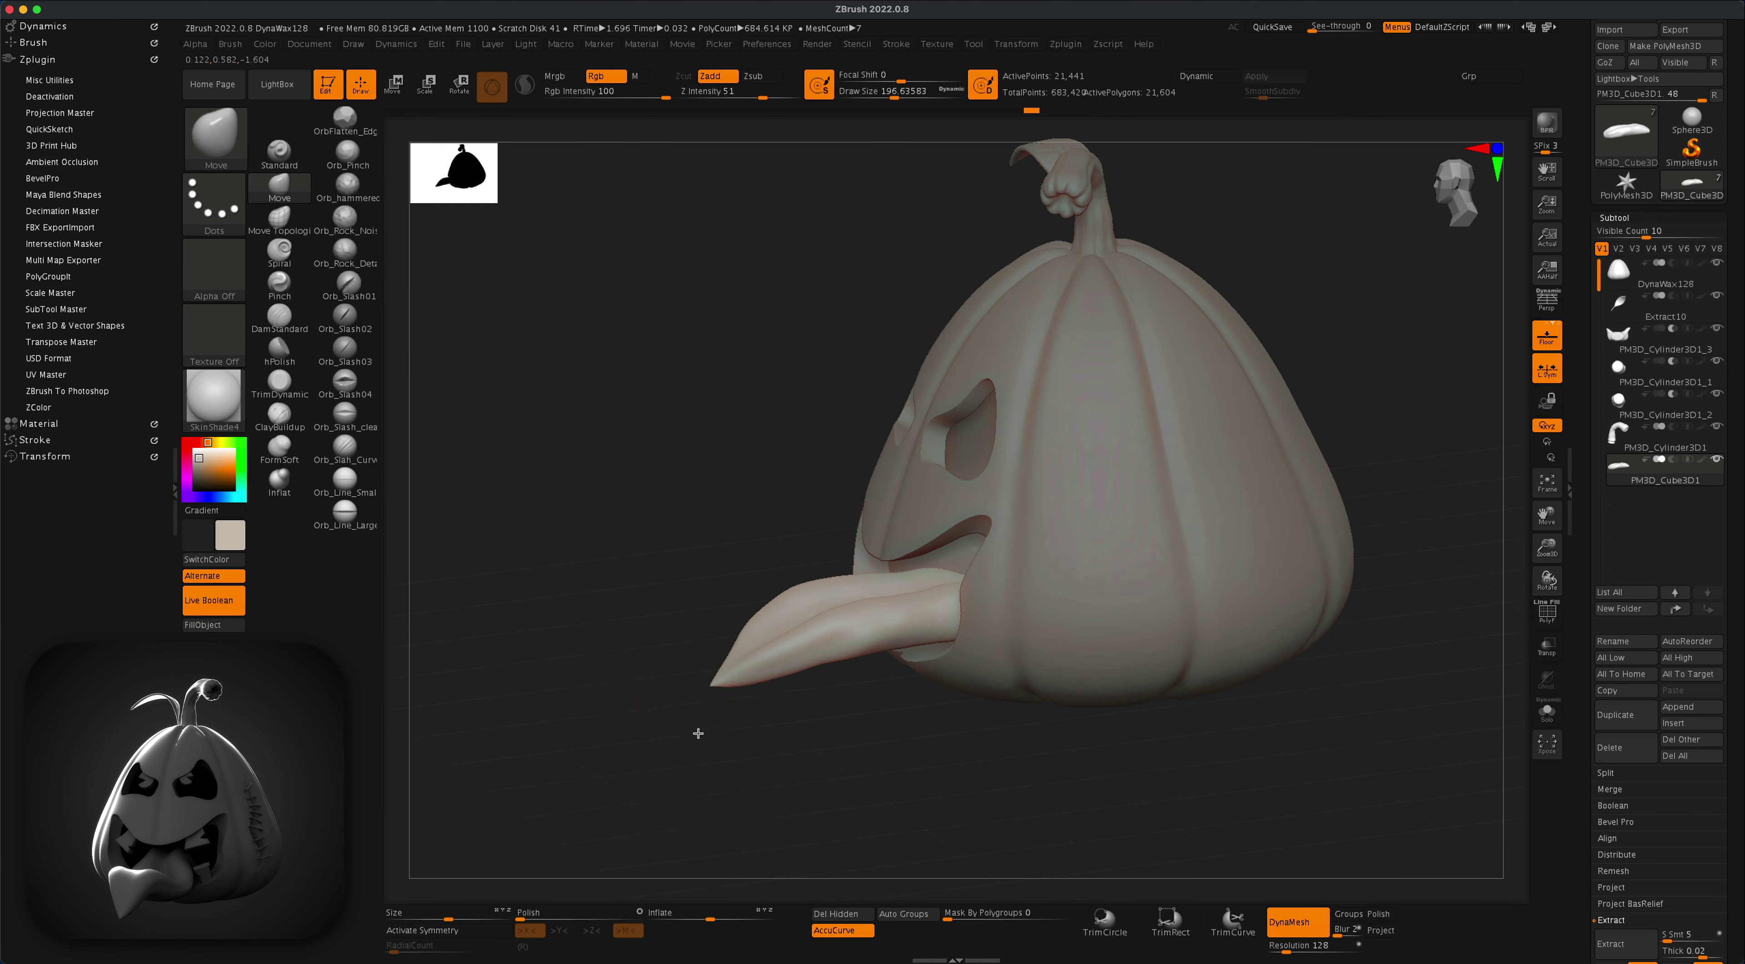
# Step: Bend the tongue into a wavy S-shape using the Spiral brush with X symmetry and draw size about 517
pyautogui.click(285, 266)
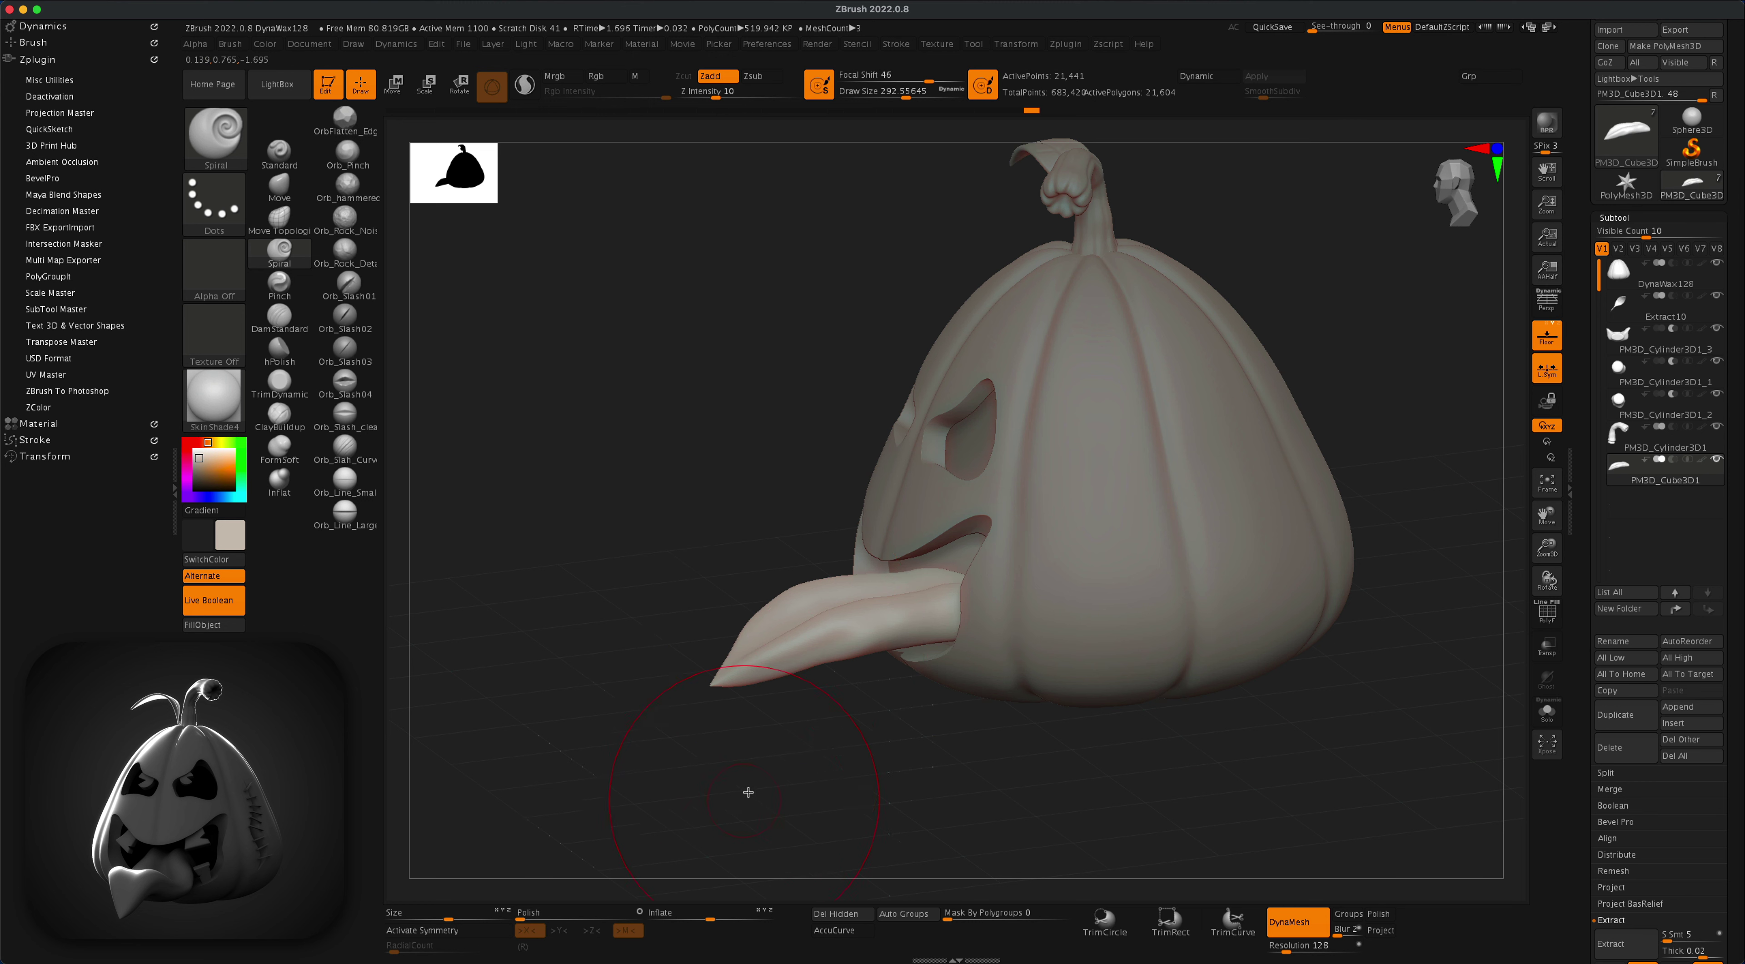
pyautogui.press('x')
pyautogui.moveTo(752, 633); pyautogui.dragTo(776, 632)
pyautogui.press('s')
pyautogui.moveTo(687, 553); pyautogui.dragTo(748, 598)
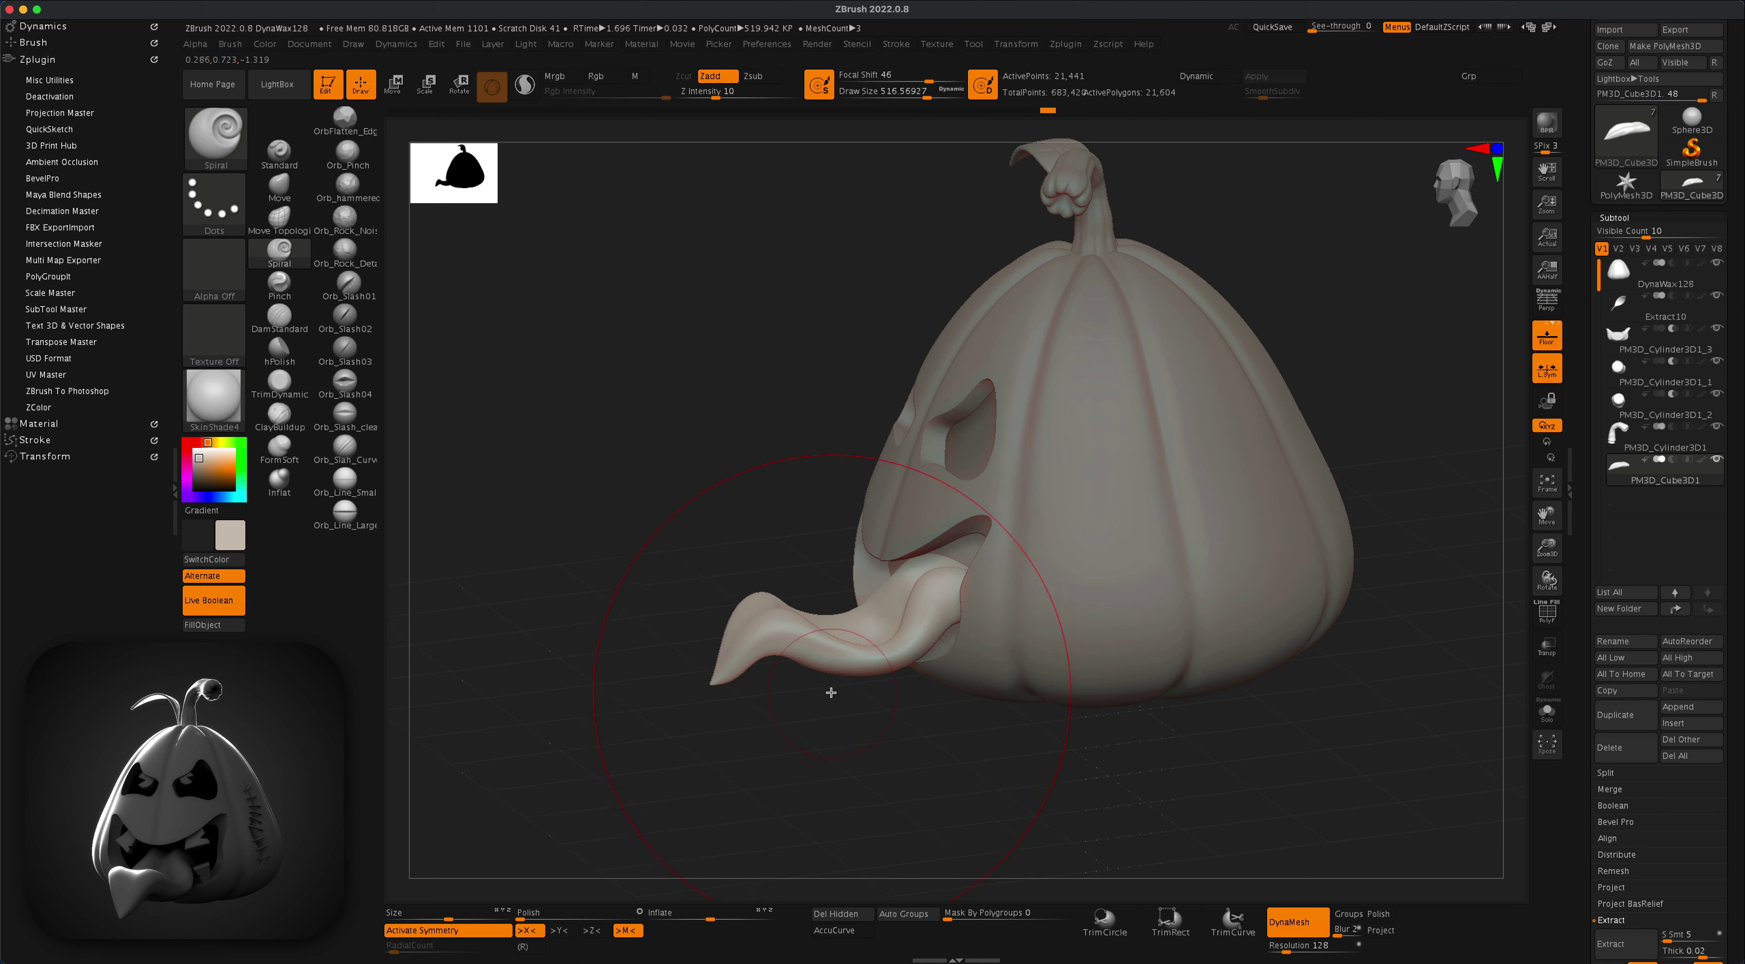
pyautogui.moveTo(831, 692)
pyautogui.mouseDown()
pyautogui.moveTo(862, 692)
pyautogui.moveTo(847, 670)
pyautogui.mouseUp()
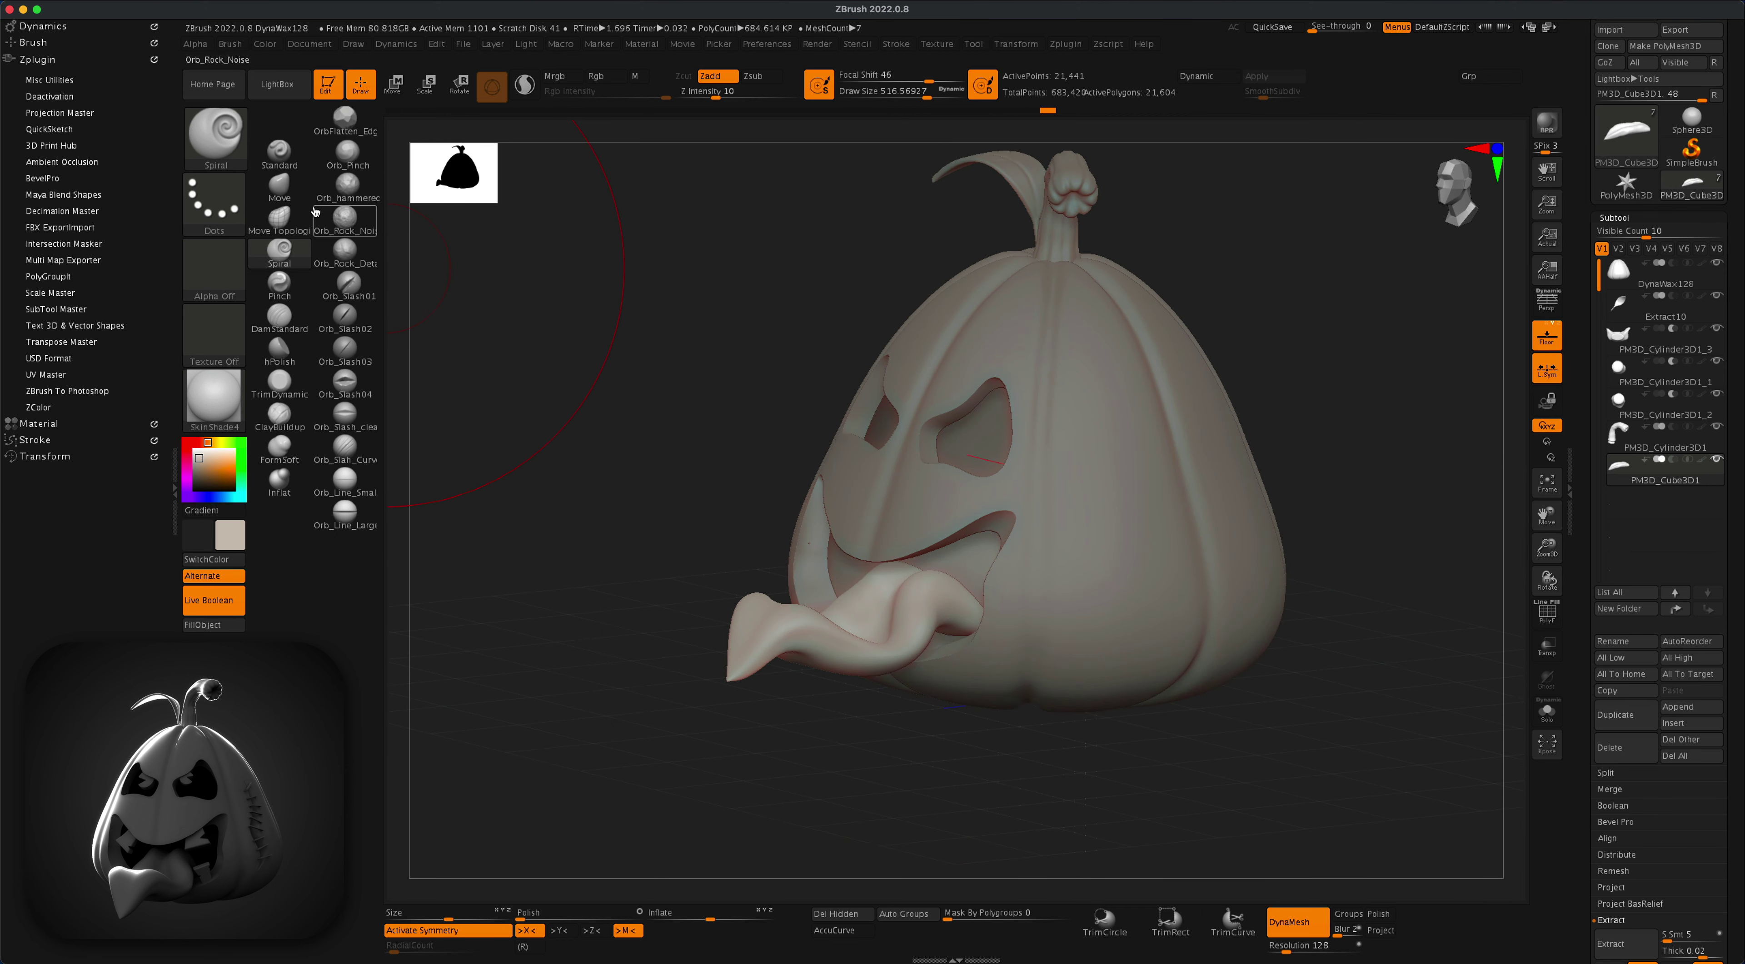
# Step: Pull the front of the tongue into a drooping, pointed shape with the Move brush at draw size about 251
pyautogui.click(279, 187)
pyautogui.press('s')
pyautogui.moveTo(908, 732); pyautogui.dragTo(915, 732)
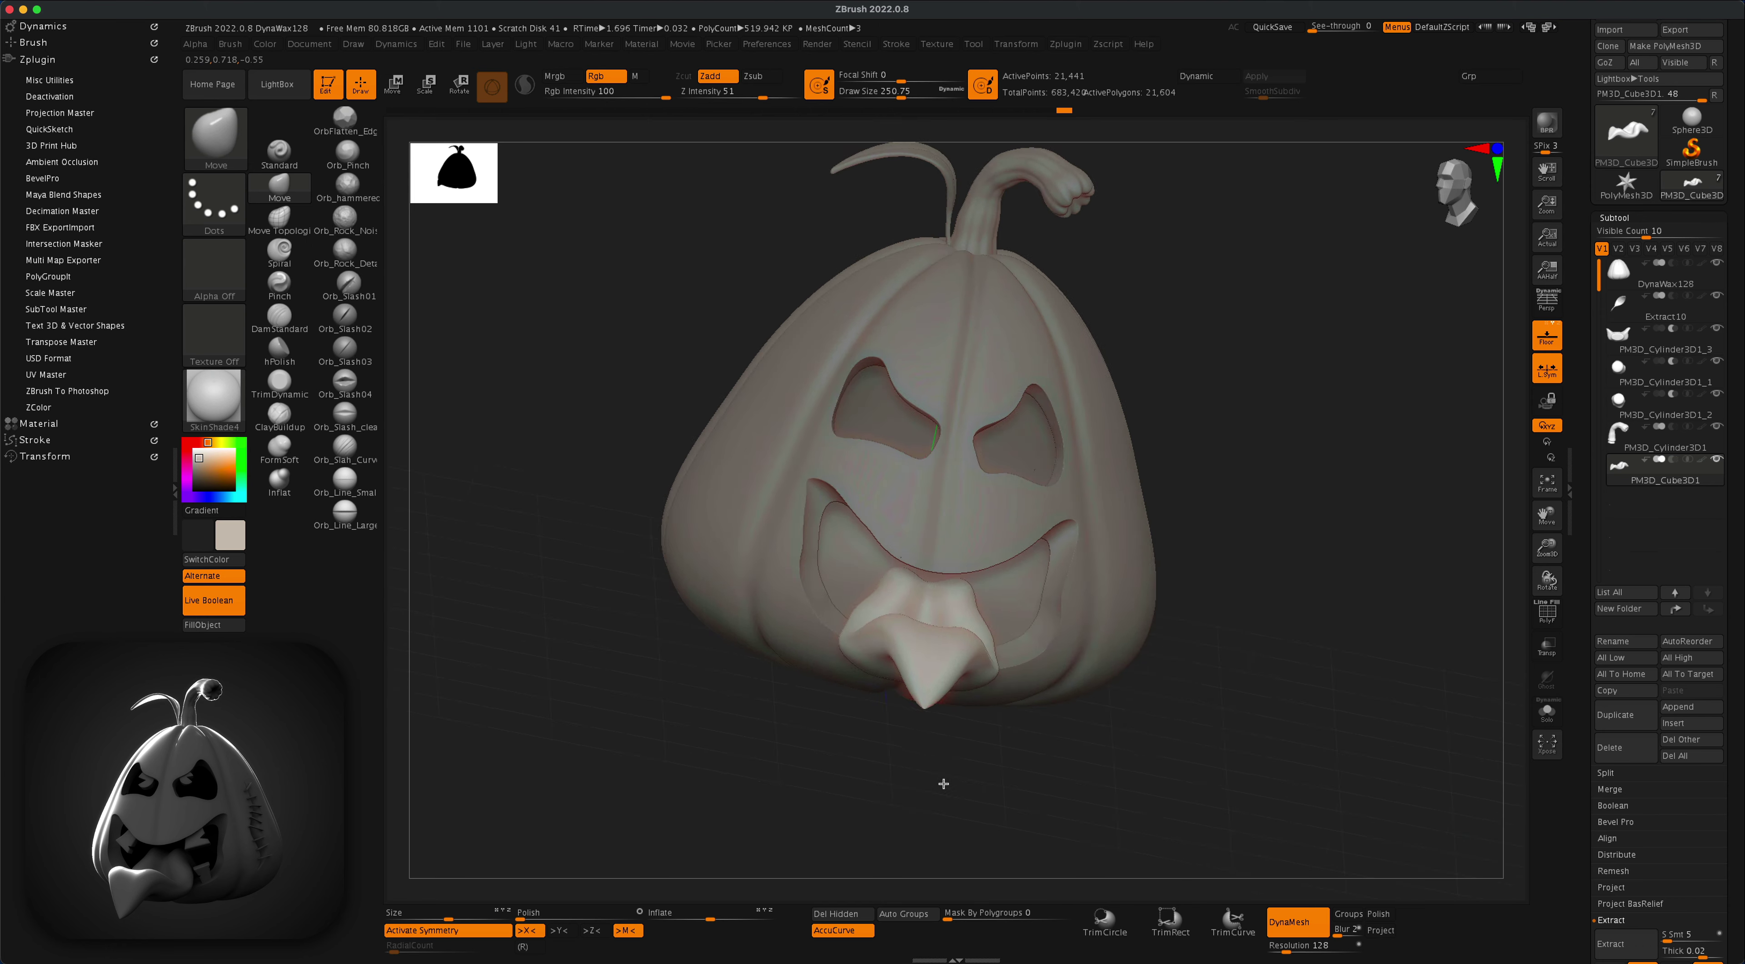
pyautogui.moveTo(944, 783); pyautogui.dragTo(1002, 694)
pyautogui.moveTo(1253, 529)
pyautogui.mouseDown()
pyautogui.moveTo(1211, 521)
pyautogui.moveTo(1263, 509)
pyautogui.mouseUp()
# Step: Insert a Cube3D as a new subtool, scale it down and move it in front of the pumpkin's face
pyautogui.click(1691, 706)
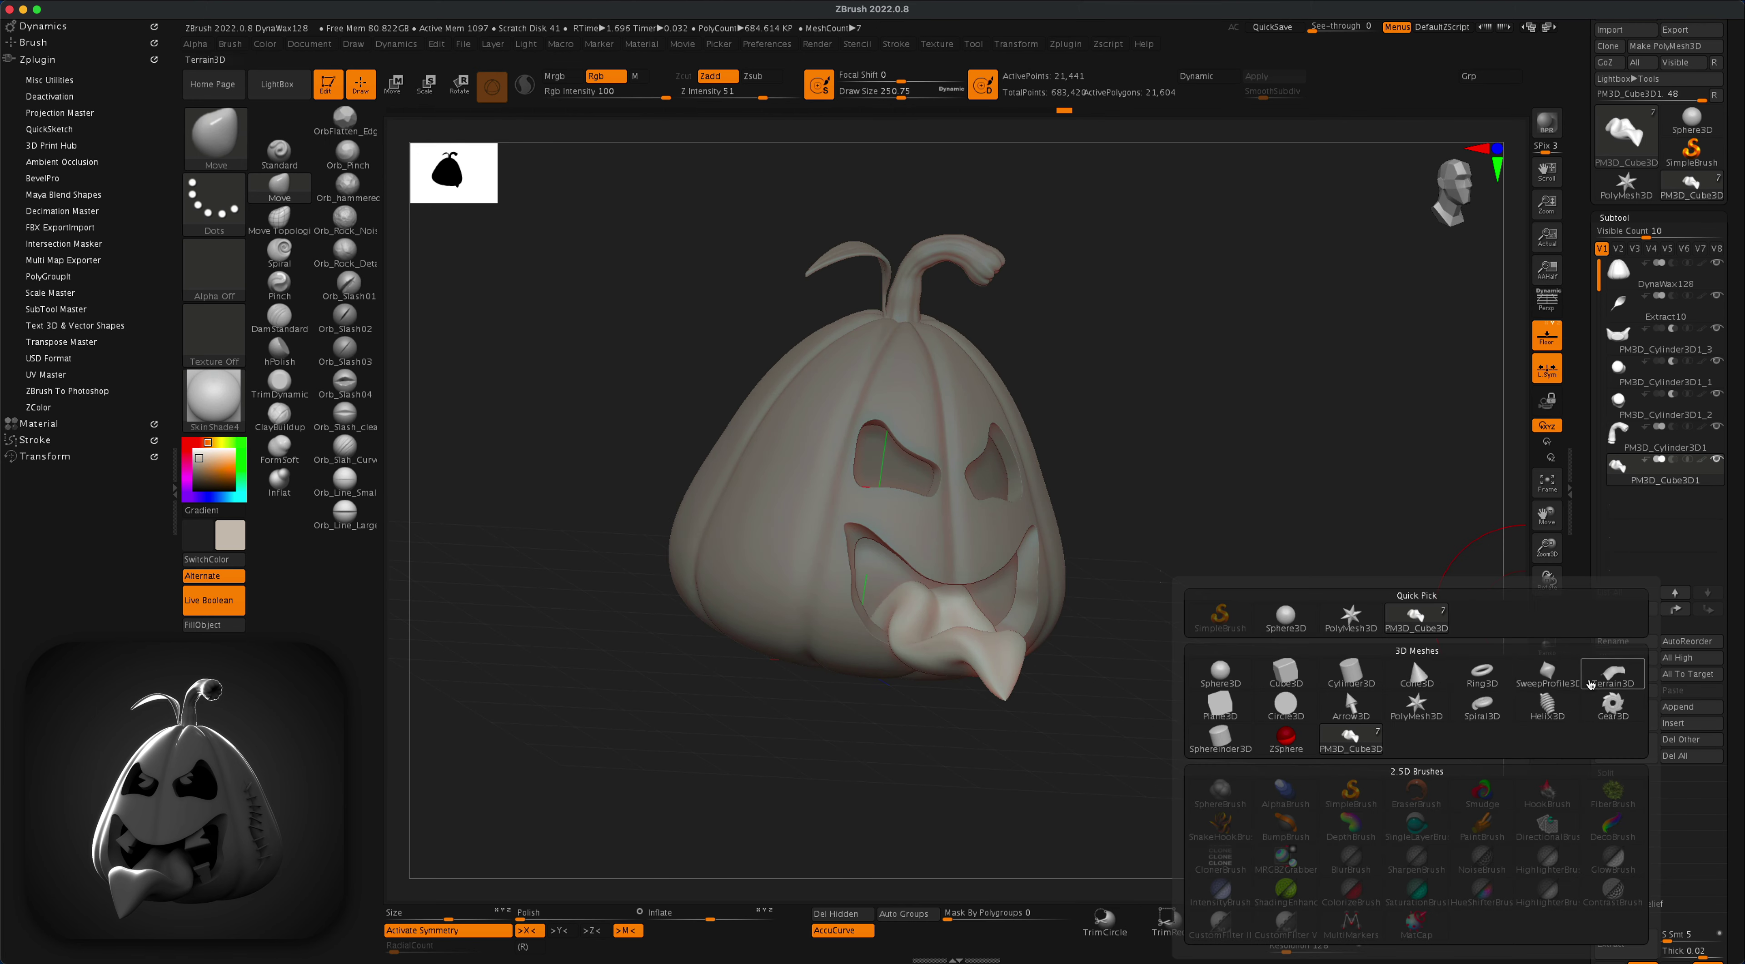
pyautogui.click(1285, 674)
pyautogui.click(396, 85)
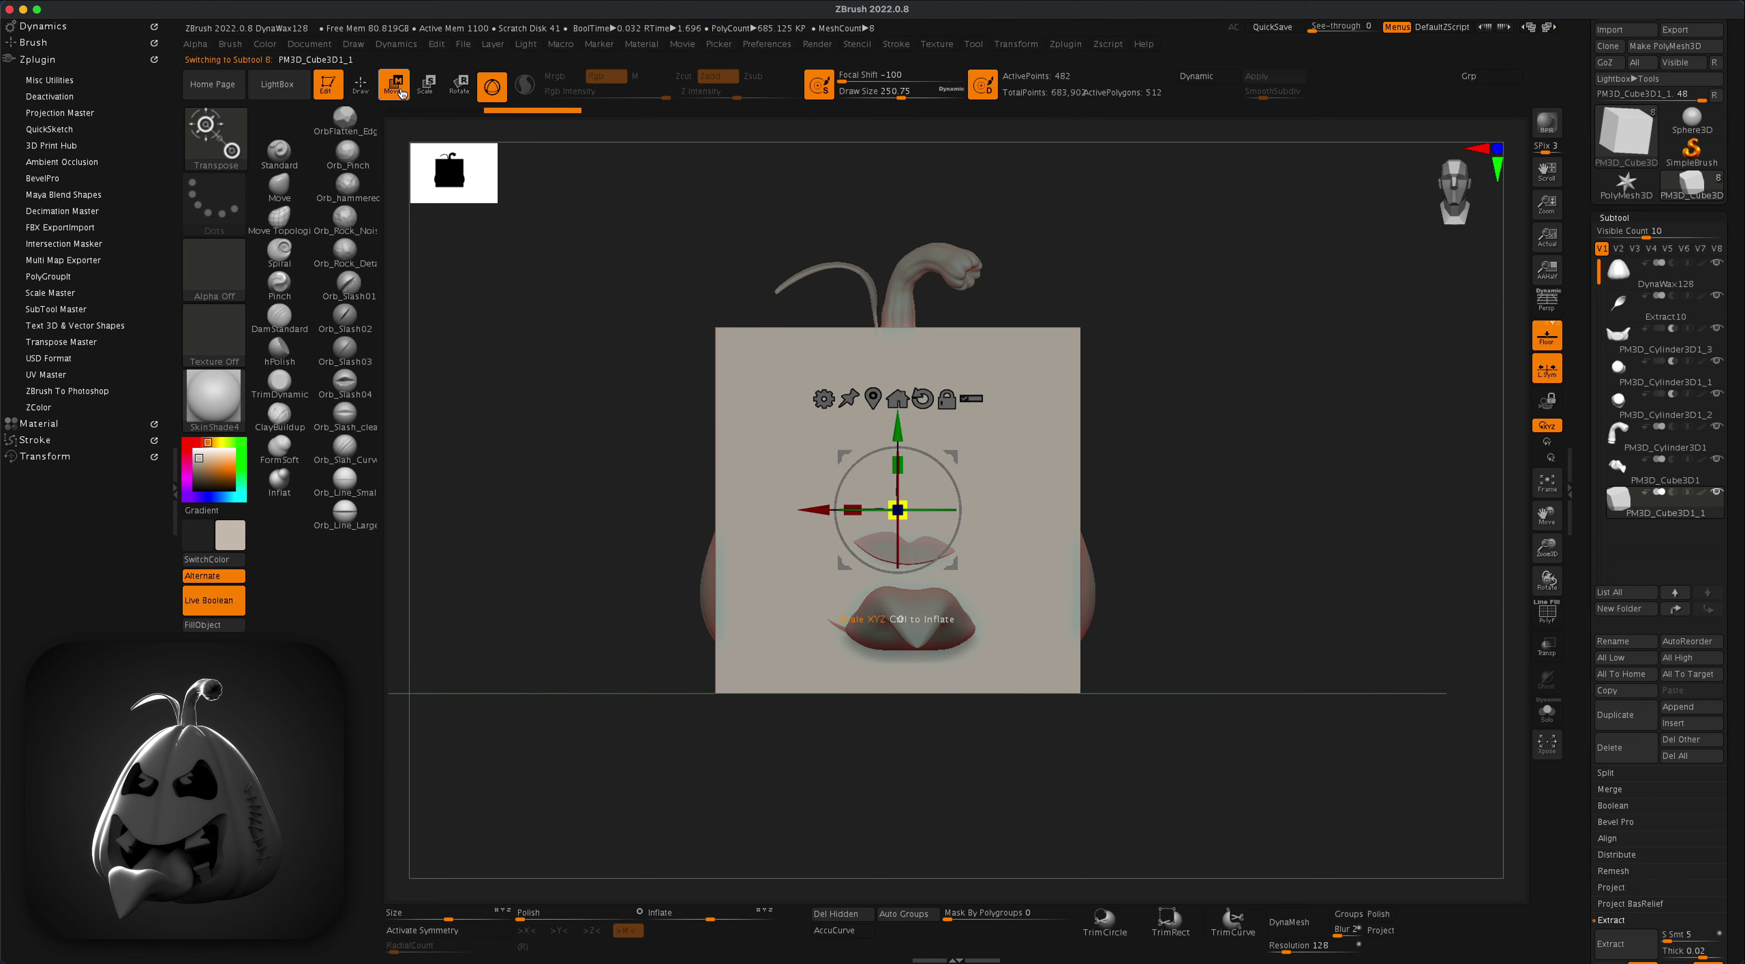
pyautogui.moveTo(902, 503); pyautogui.dragTo(779, 589)
pyautogui.moveTo(1172, 433); pyautogui.dragTo(1056, 426)
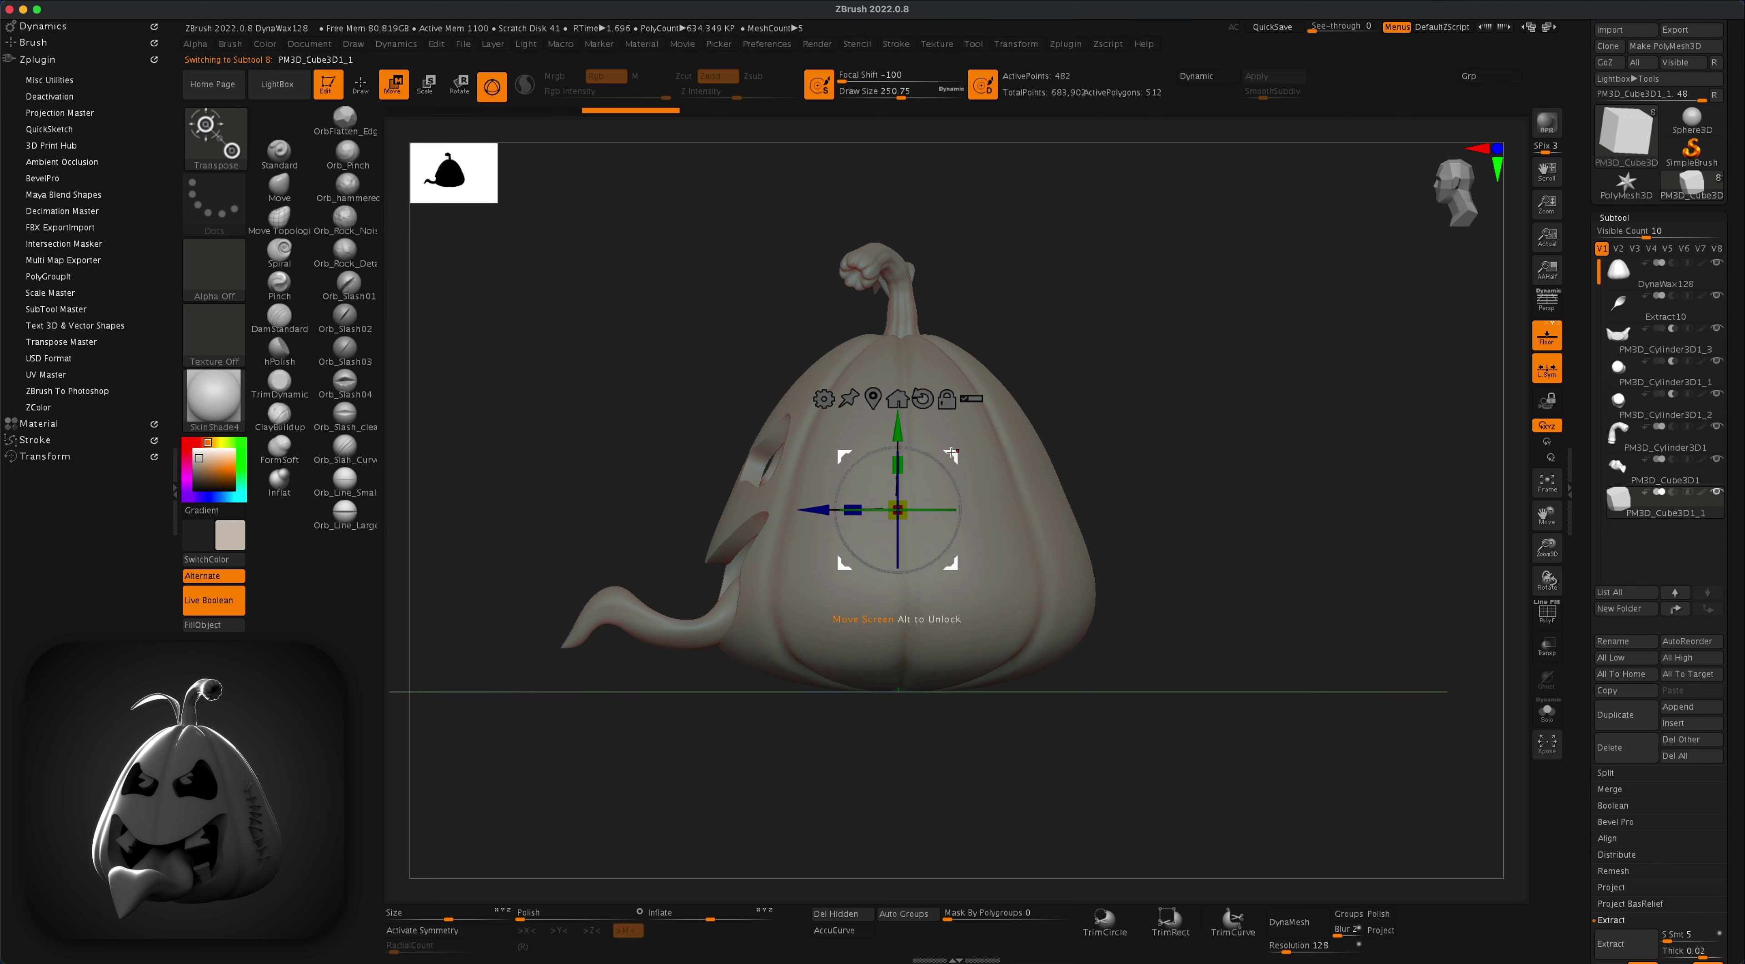
pyautogui.moveTo(951, 458); pyautogui.dragTo(665, 432)
pyautogui.moveTo(613, 483); pyautogui.dragTo(536, 535)
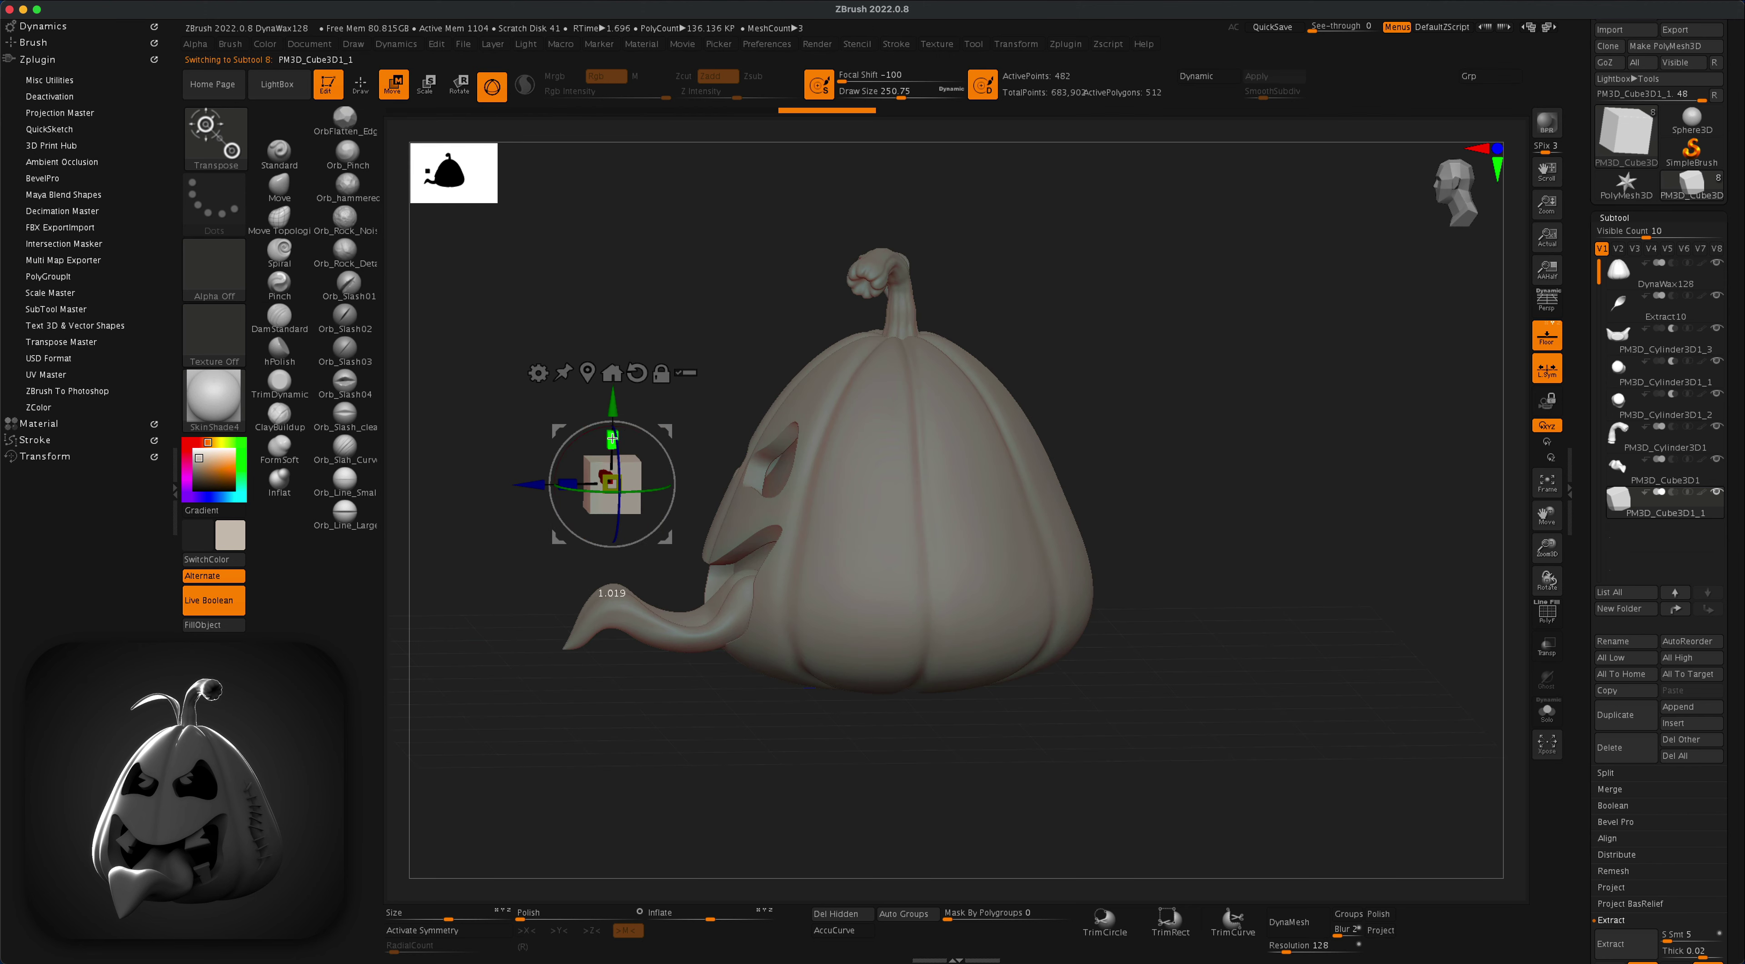
# Step: Stretch the cube into a tall, narrow block placed between the eyes and mouth, and DynaMesh it at resolution 288
pyautogui.moveTo(612, 440); pyautogui.dragTo(651, 401)
pyautogui.moveTo(566, 484); pyautogui.dragTo(591, 485)
pyautogui.moveTo(502, 594); pyautogui.dragTo(637, 585)
pyautogui.moveTo(612, 484); pyautogui.dragTo(596, 522)
pyautogui.moveTo(793, 468); pyautogui.dragTo(735, 462)
pyautogui.moveTo(897, 452)
pyautogui.keyDown('alt'); pyautogui.mouseDown()
pyautogui.moveTo(1092, 429)
pyautogui.moveTo(1145, 442)
pyautogui.mouseUp(); pyautogui.keyUp('alt')
pyautogui.press('q')
pyautogui.keyDown('alt'); pyautogui.moveTo(1029, 318); pyautogui.dragTo(1087, 350); pyautogui.keyUp('alt')
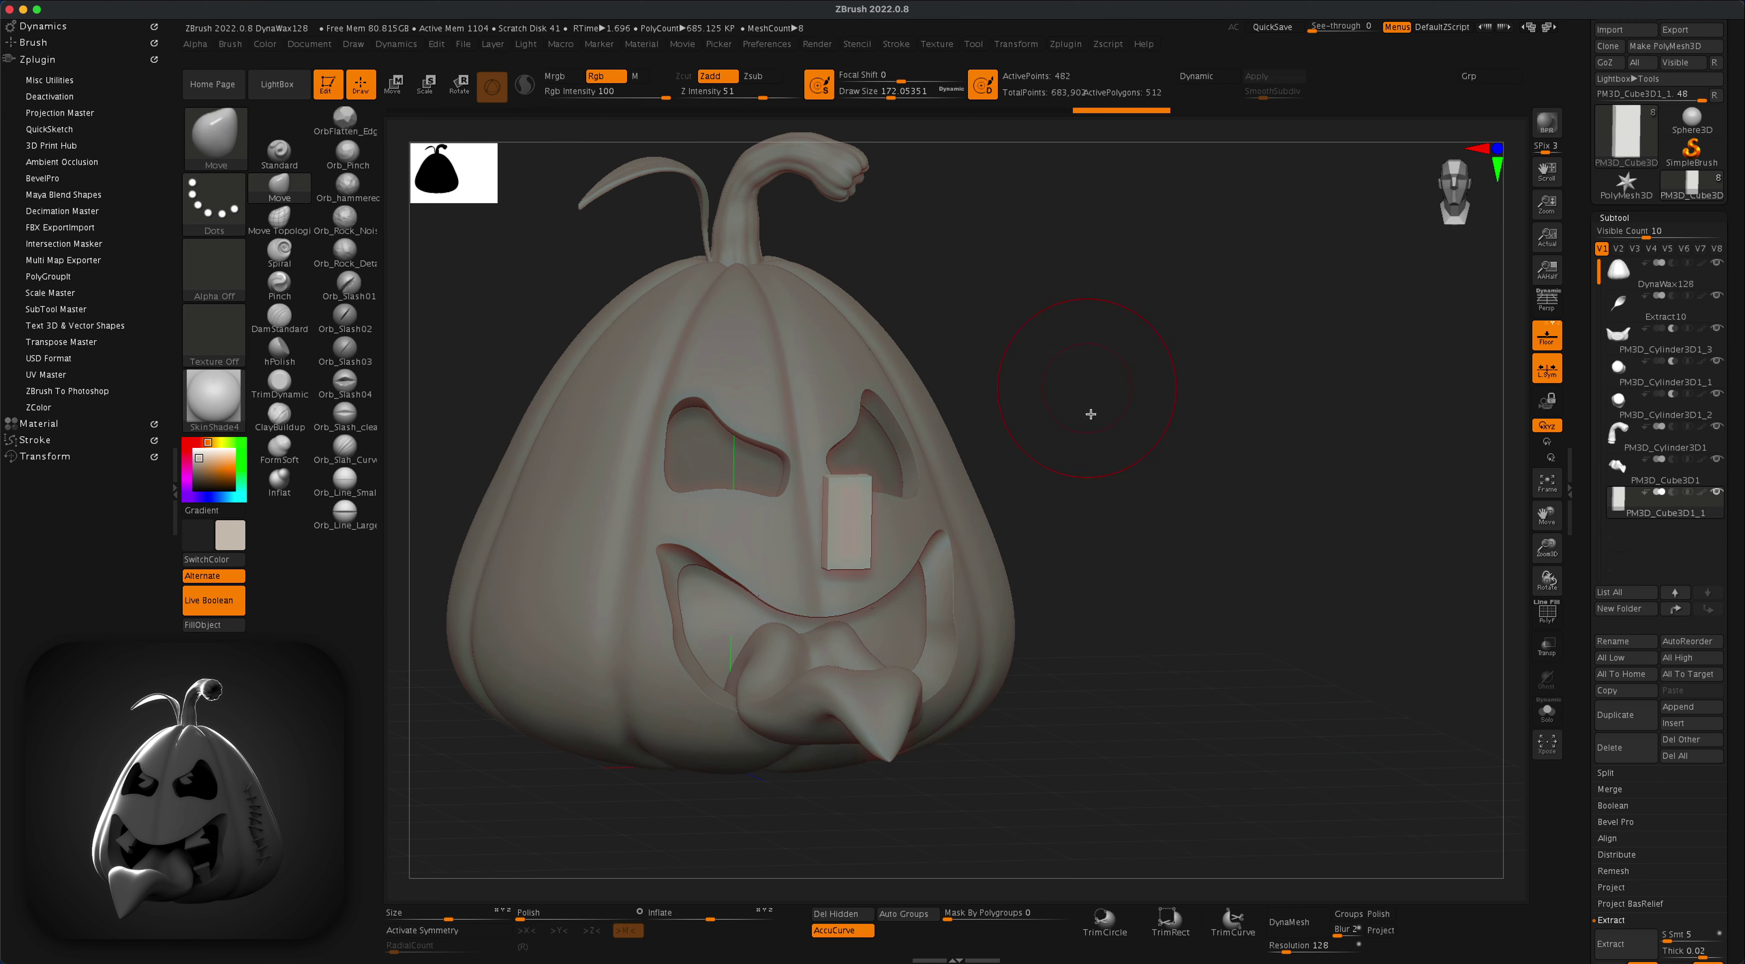
pyautogui.click(1291, 928)
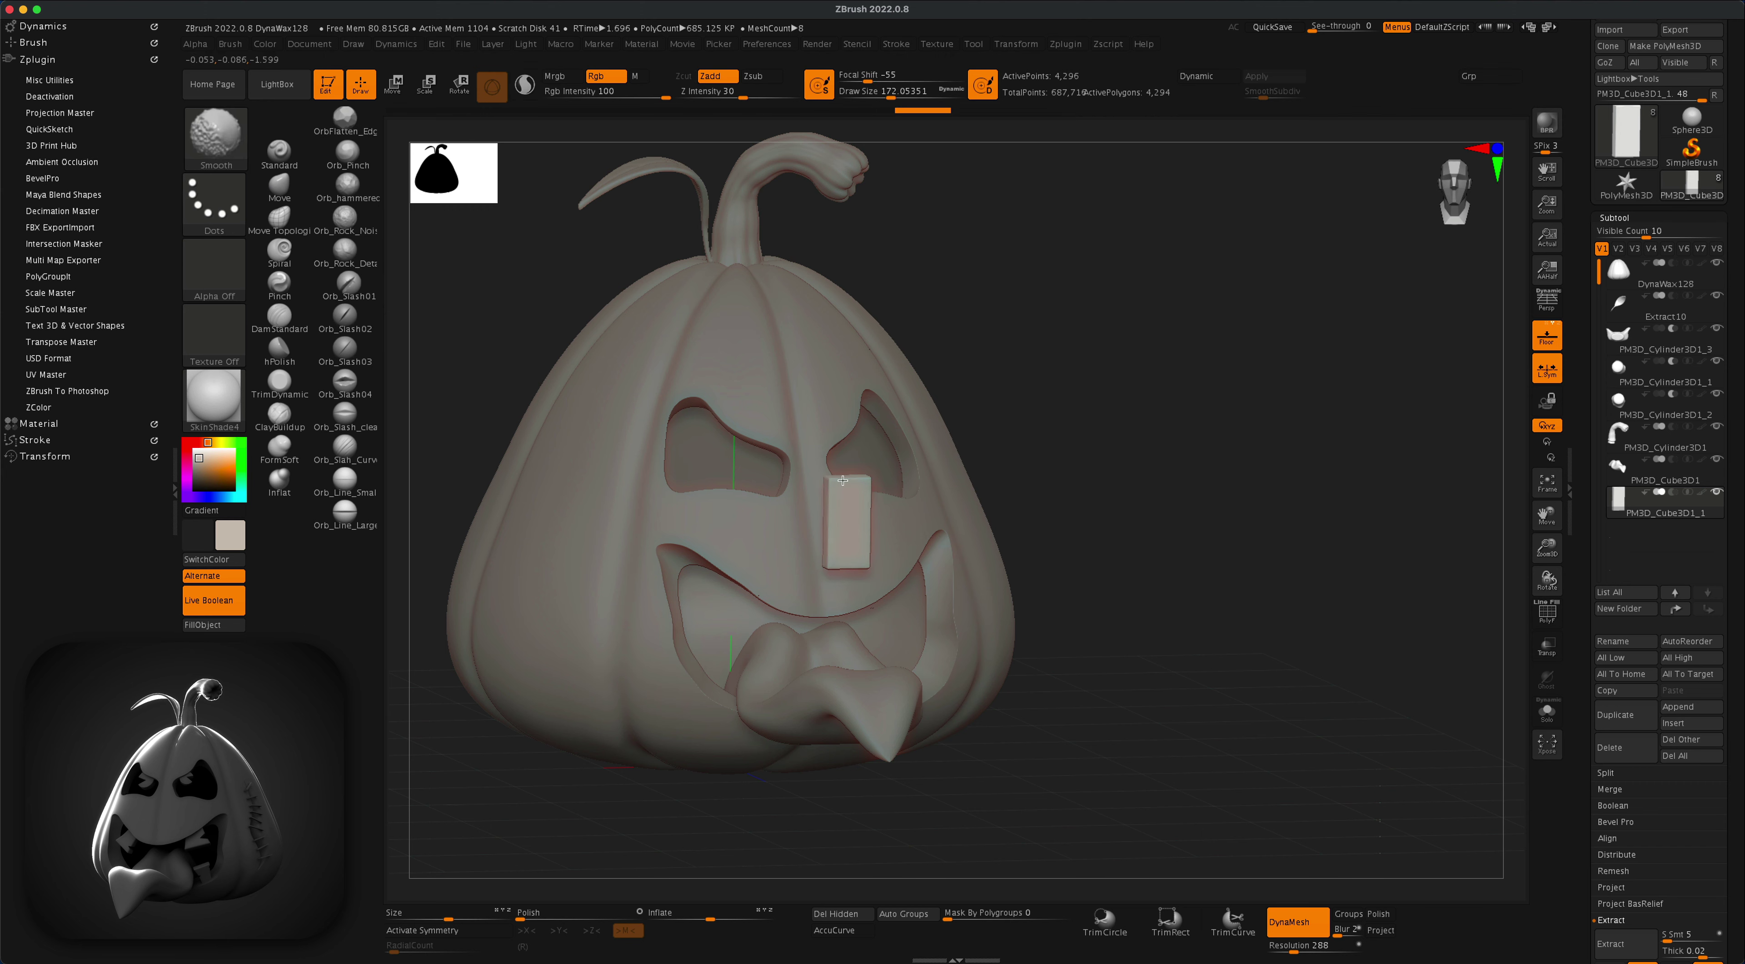
# Step: Taper the block with the Taper deformer so its upper end flares wider, and accept the deformation
pyautogui.moveTo(1168, 529); pyautogui.dragTo(1075, 408)
pyautogui.press('w')
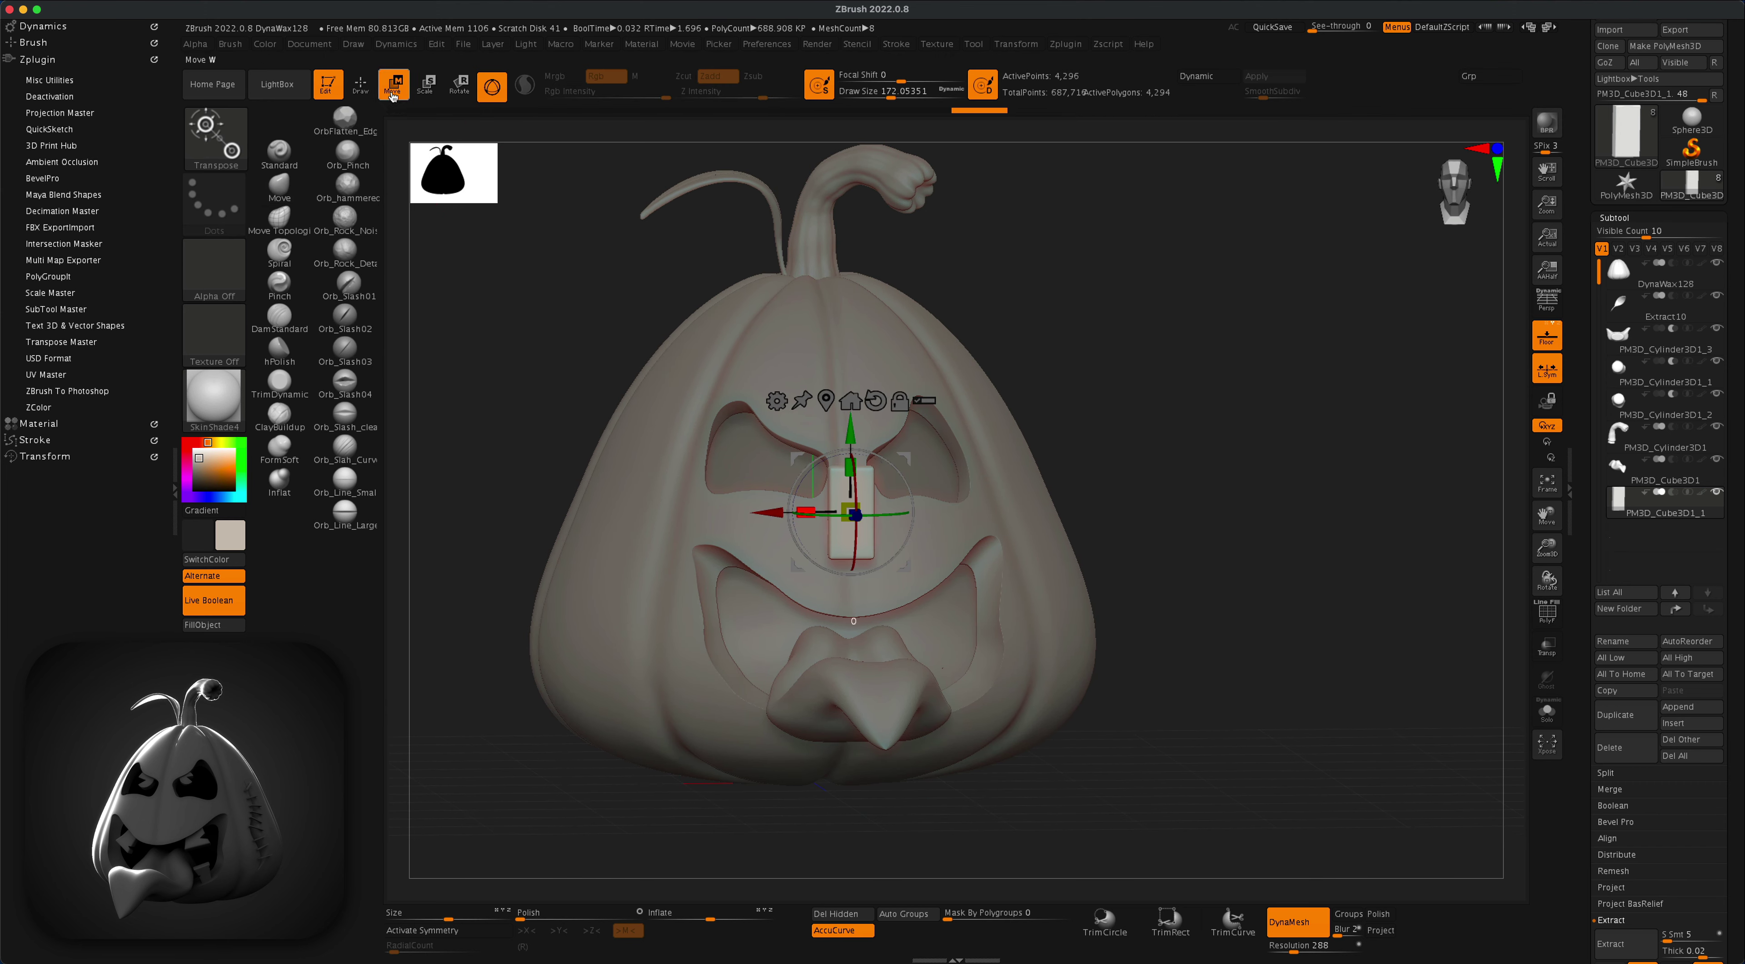
pyautogui.click(777, 402)
pyautogui.click(908, 544)
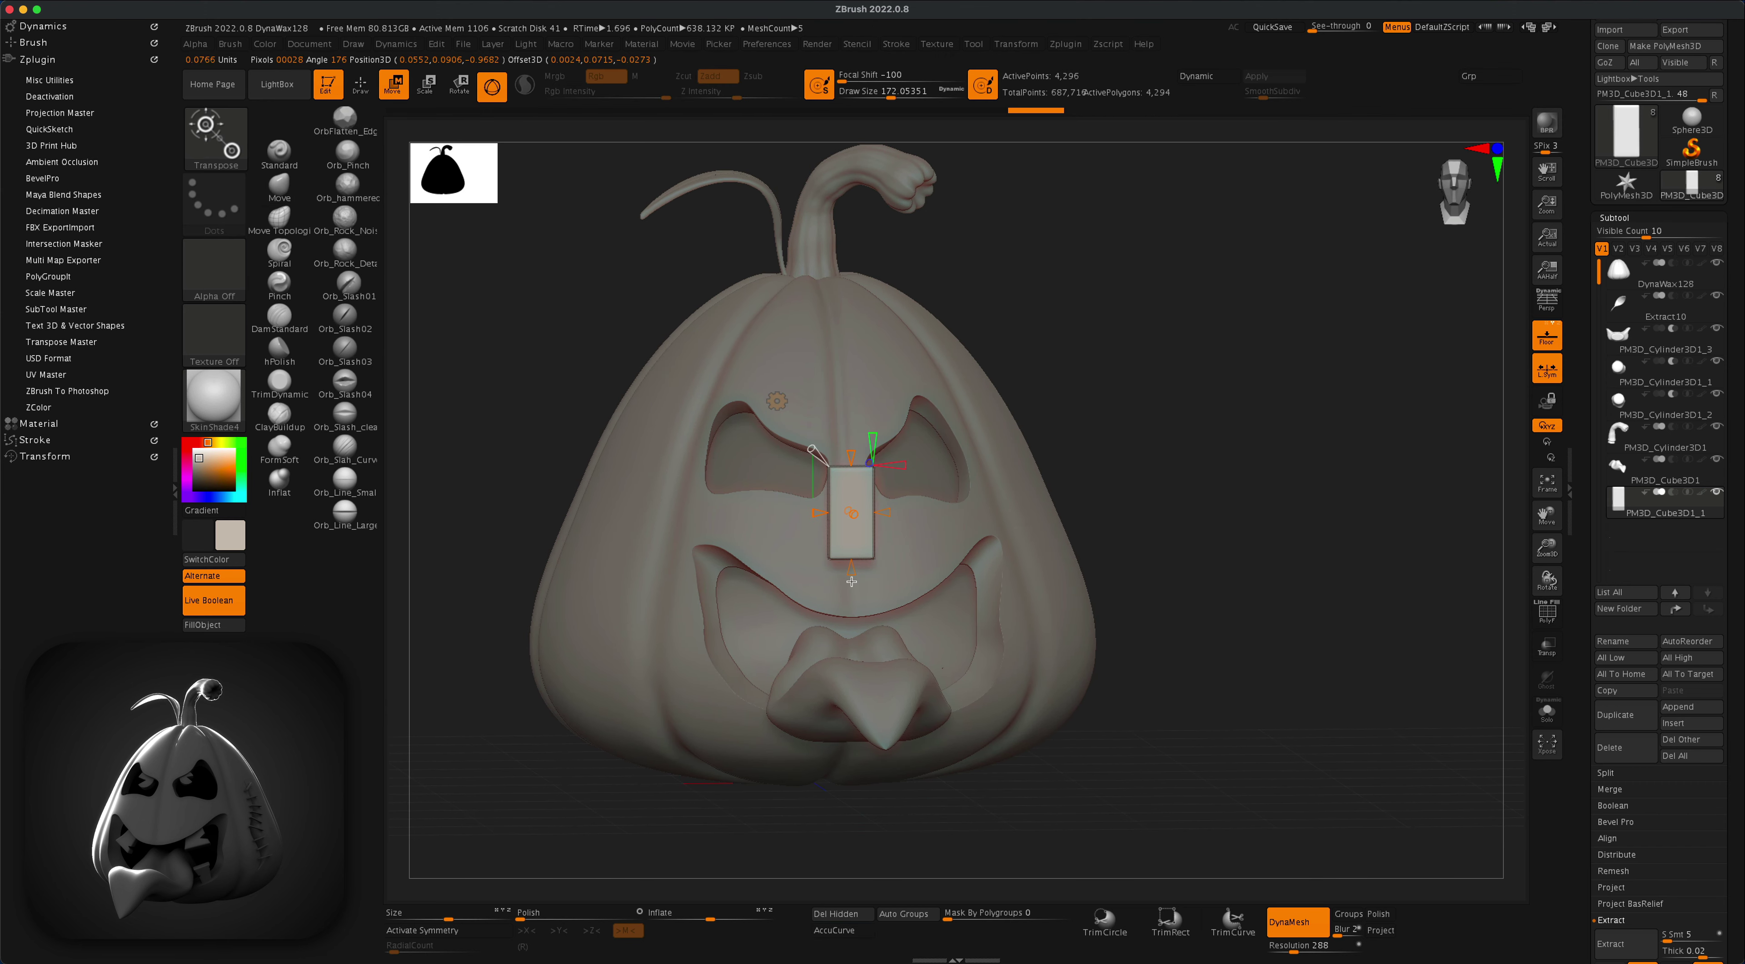
pyautogui.moveTo(852, 582); pyautogui.dragTo(857, 593)
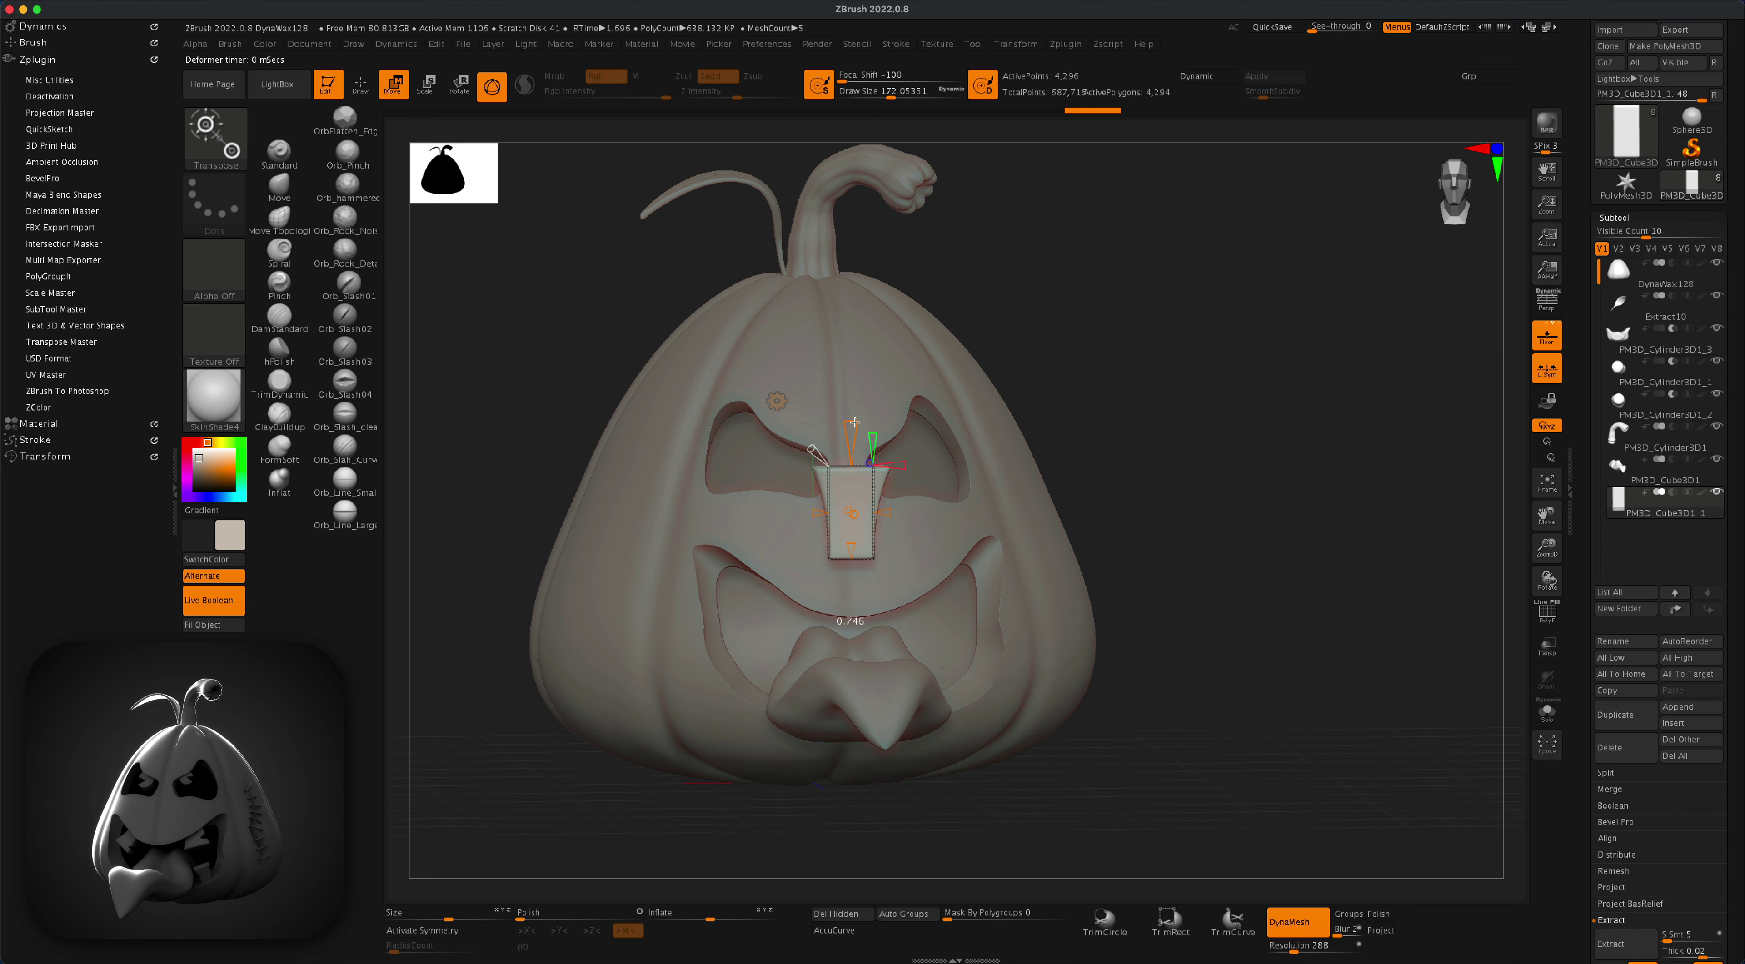
pyautogui.click(777, 402)
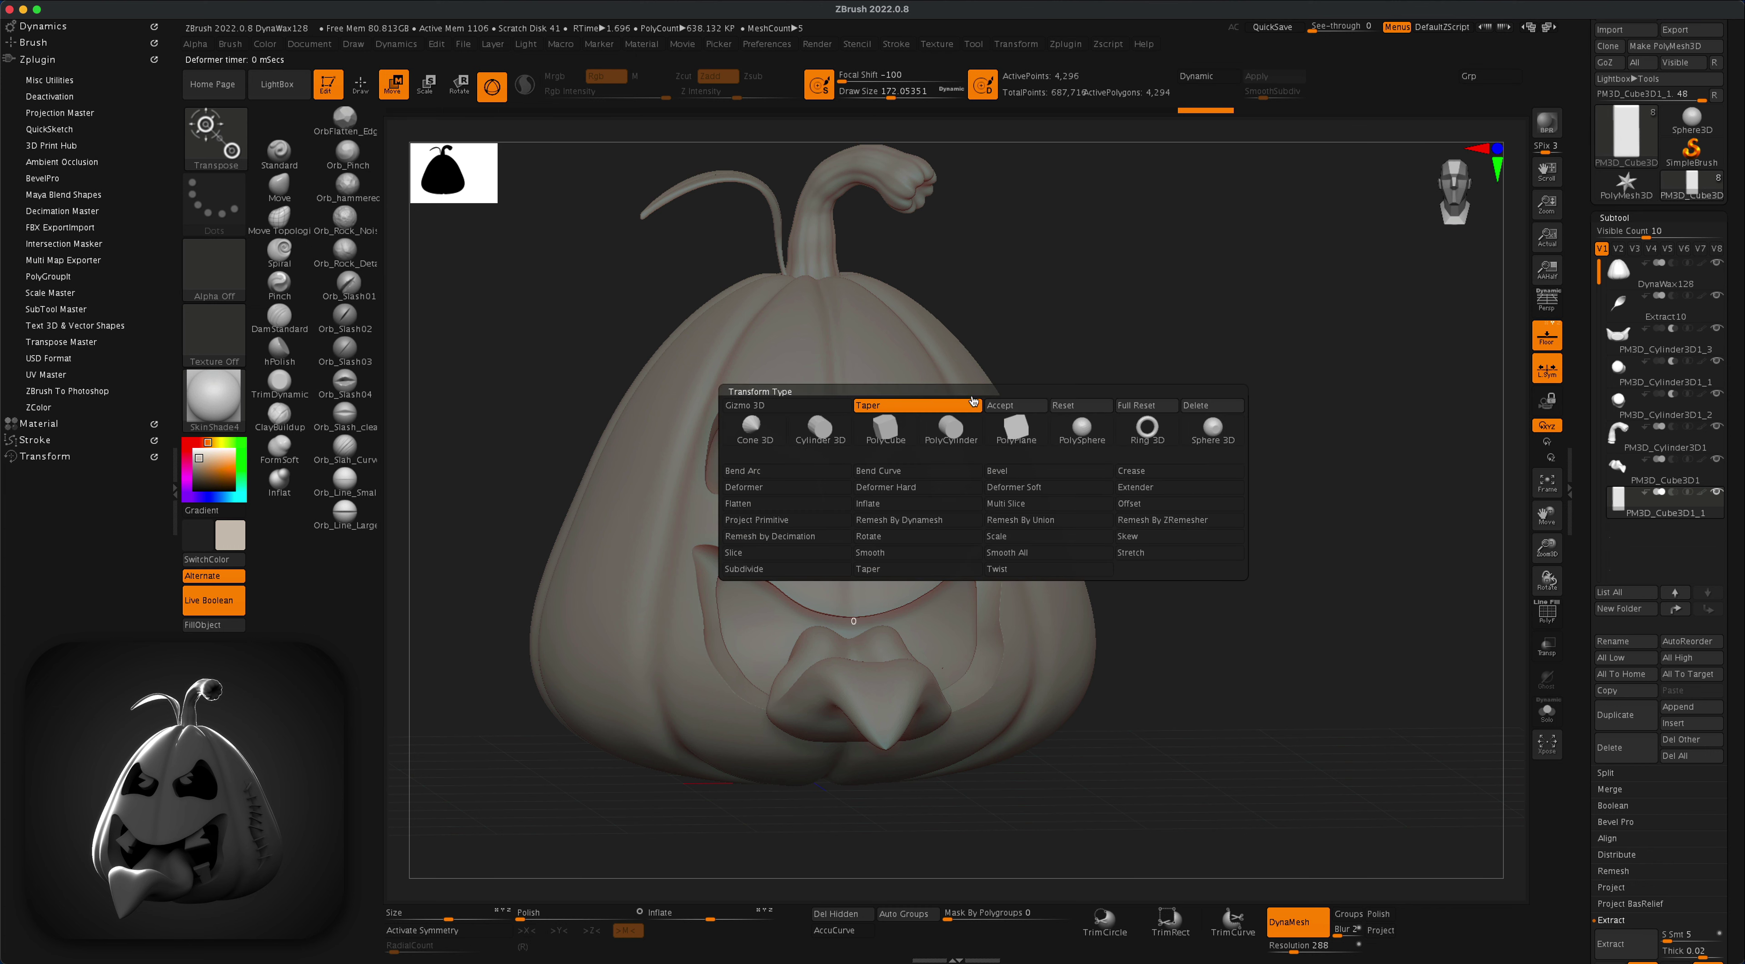
pyautogui.click(1006, 404)
# Step: Turn the tapered tooth block upside down with a slight tilt and scale it down above the mouth
pyautogui.moveTo(1126, 374); pyautogui.dragTo(1129, 433)
pyautogui.moveTo(1218, 398); pyautogui.dragTo(1253, 433)
pyautogui.moveTo(1212, 491); pyautogui.dragTo(1252, 497)
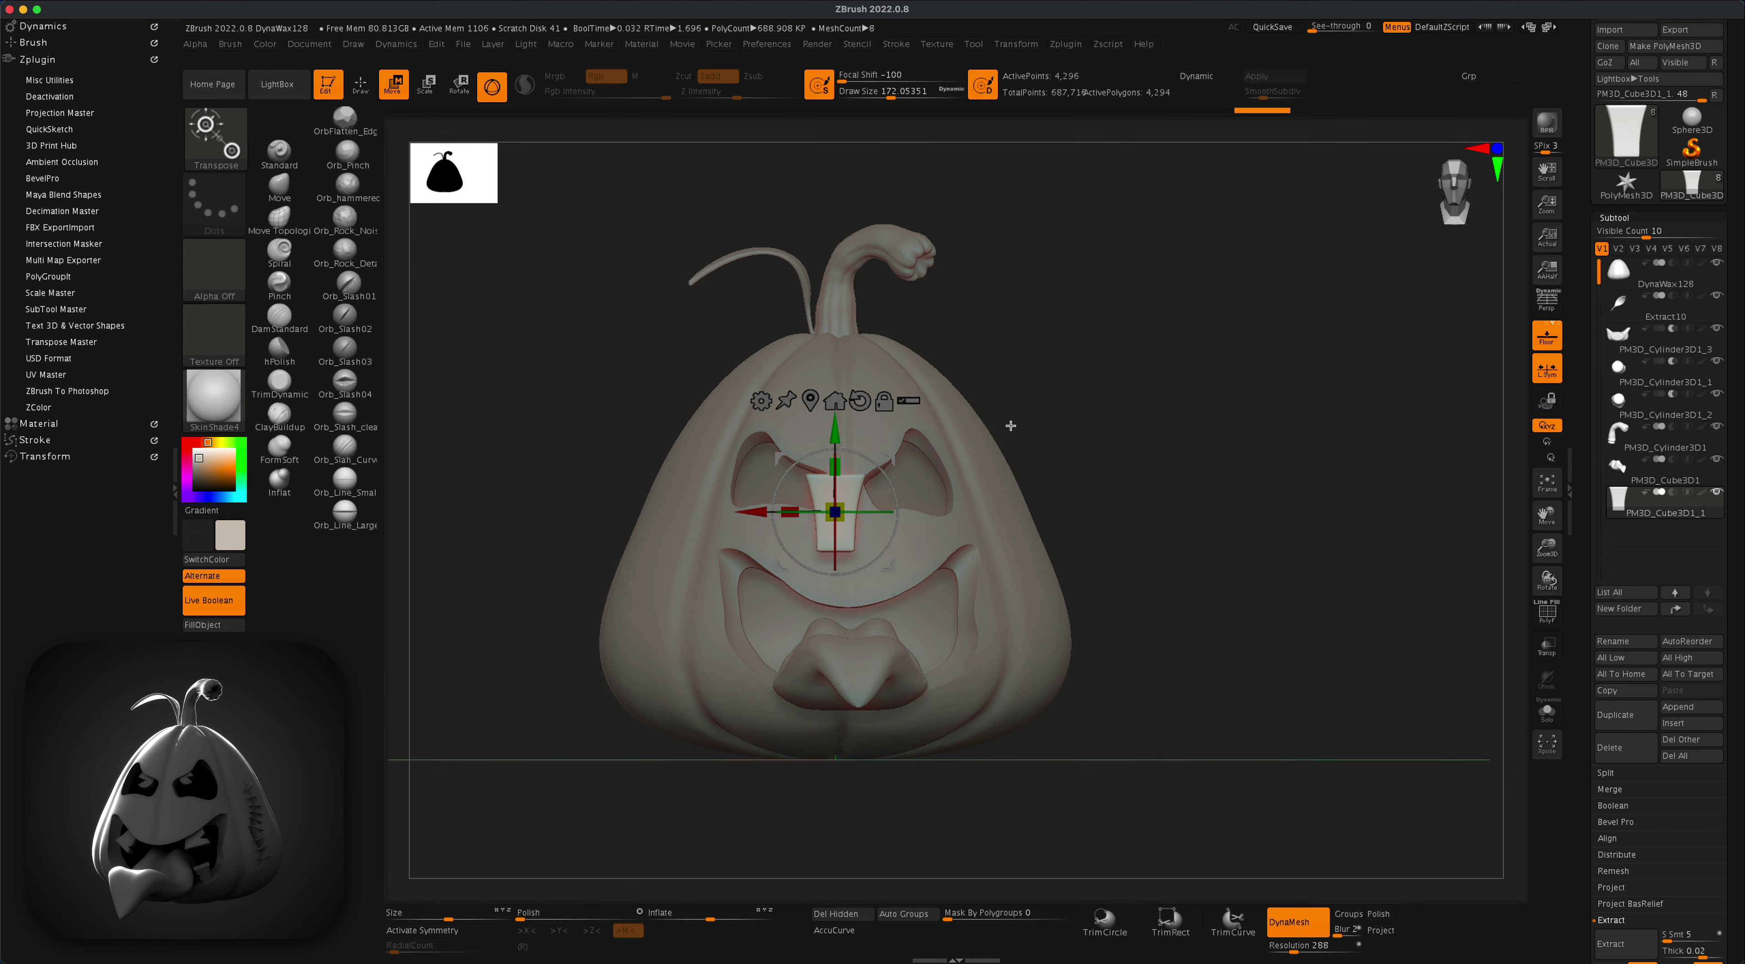
pyautogui.moveTo(889, 461); pyautogui.dragTo(729, 621)
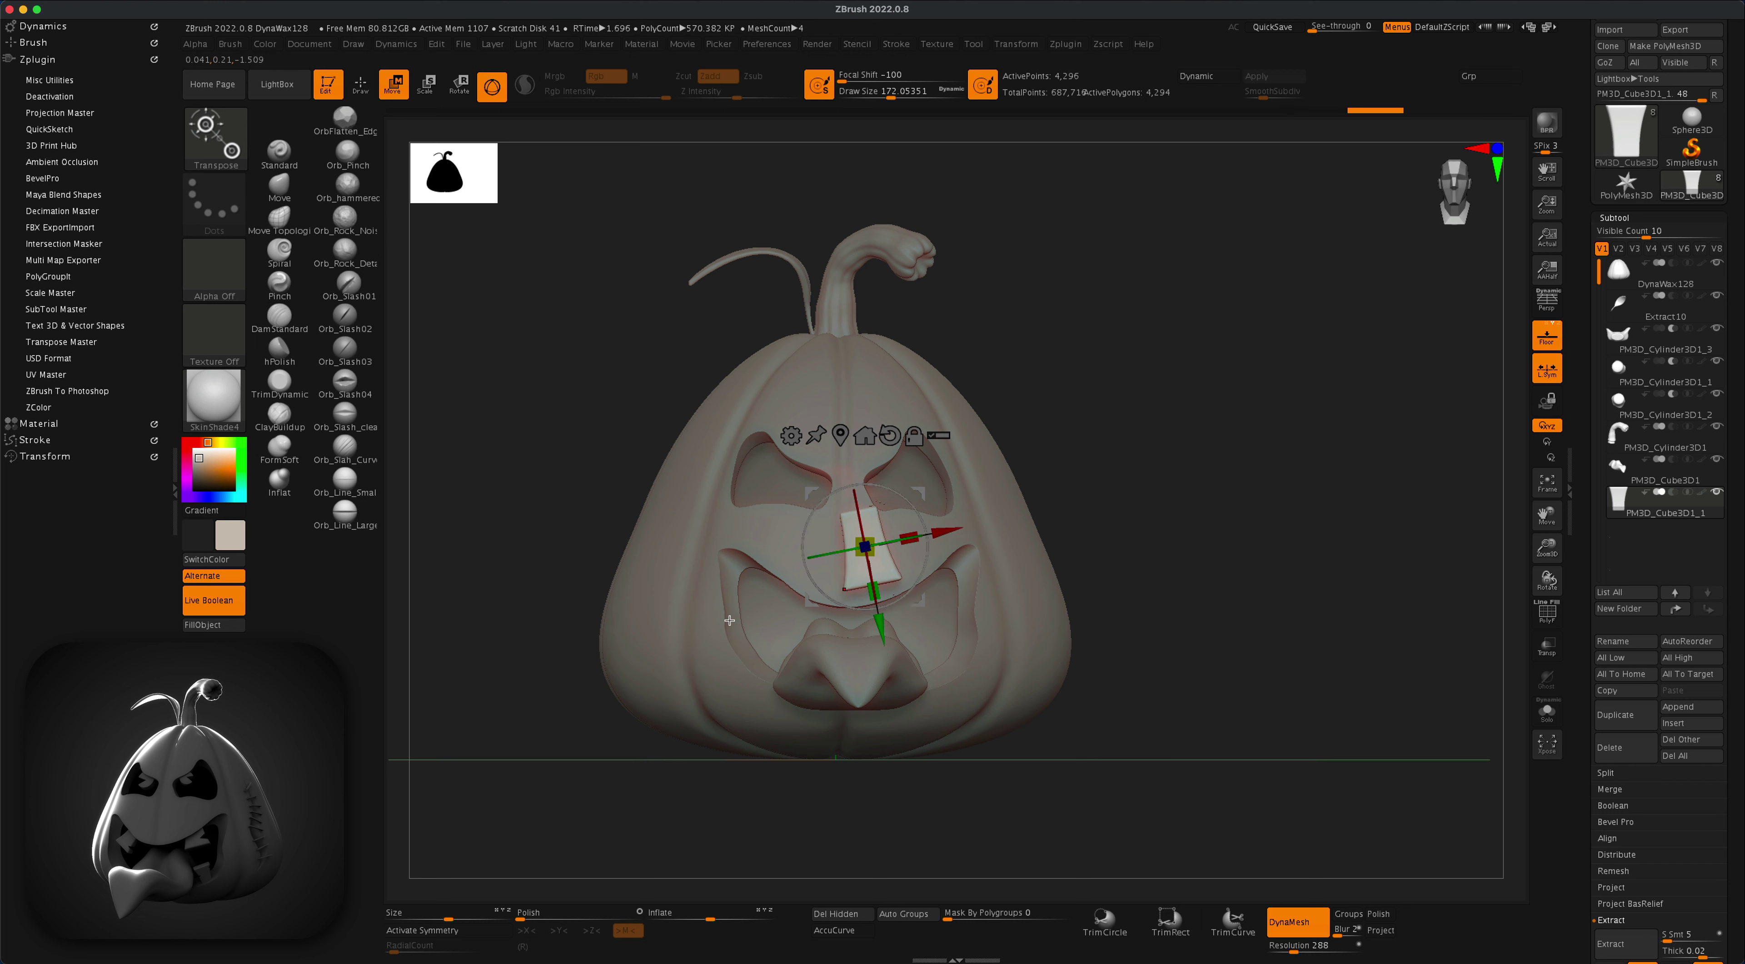
pyautogui.moveTo(864, 546); pyautogui.dragTo(865, 547)
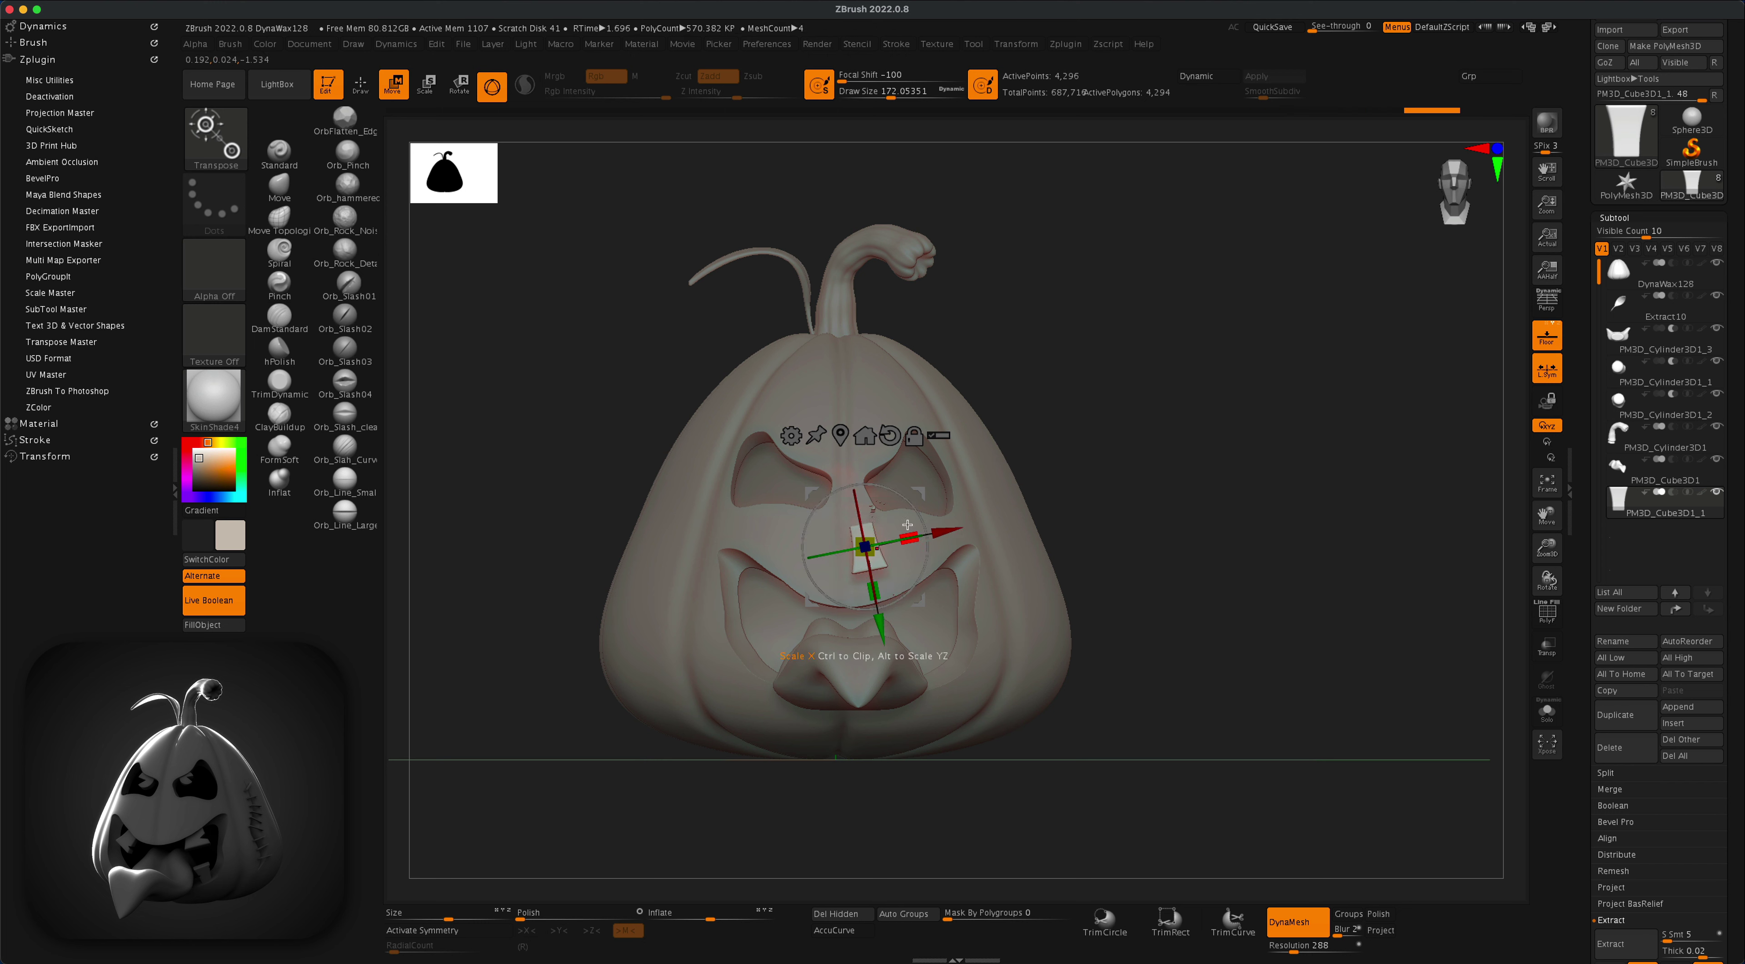
# Step: Place and angle the tooth at the mouth's upper edge, on the side the stem curls toward
pyautogui.moveTo(918, 495); pyautogui.dragTo(996, 568)
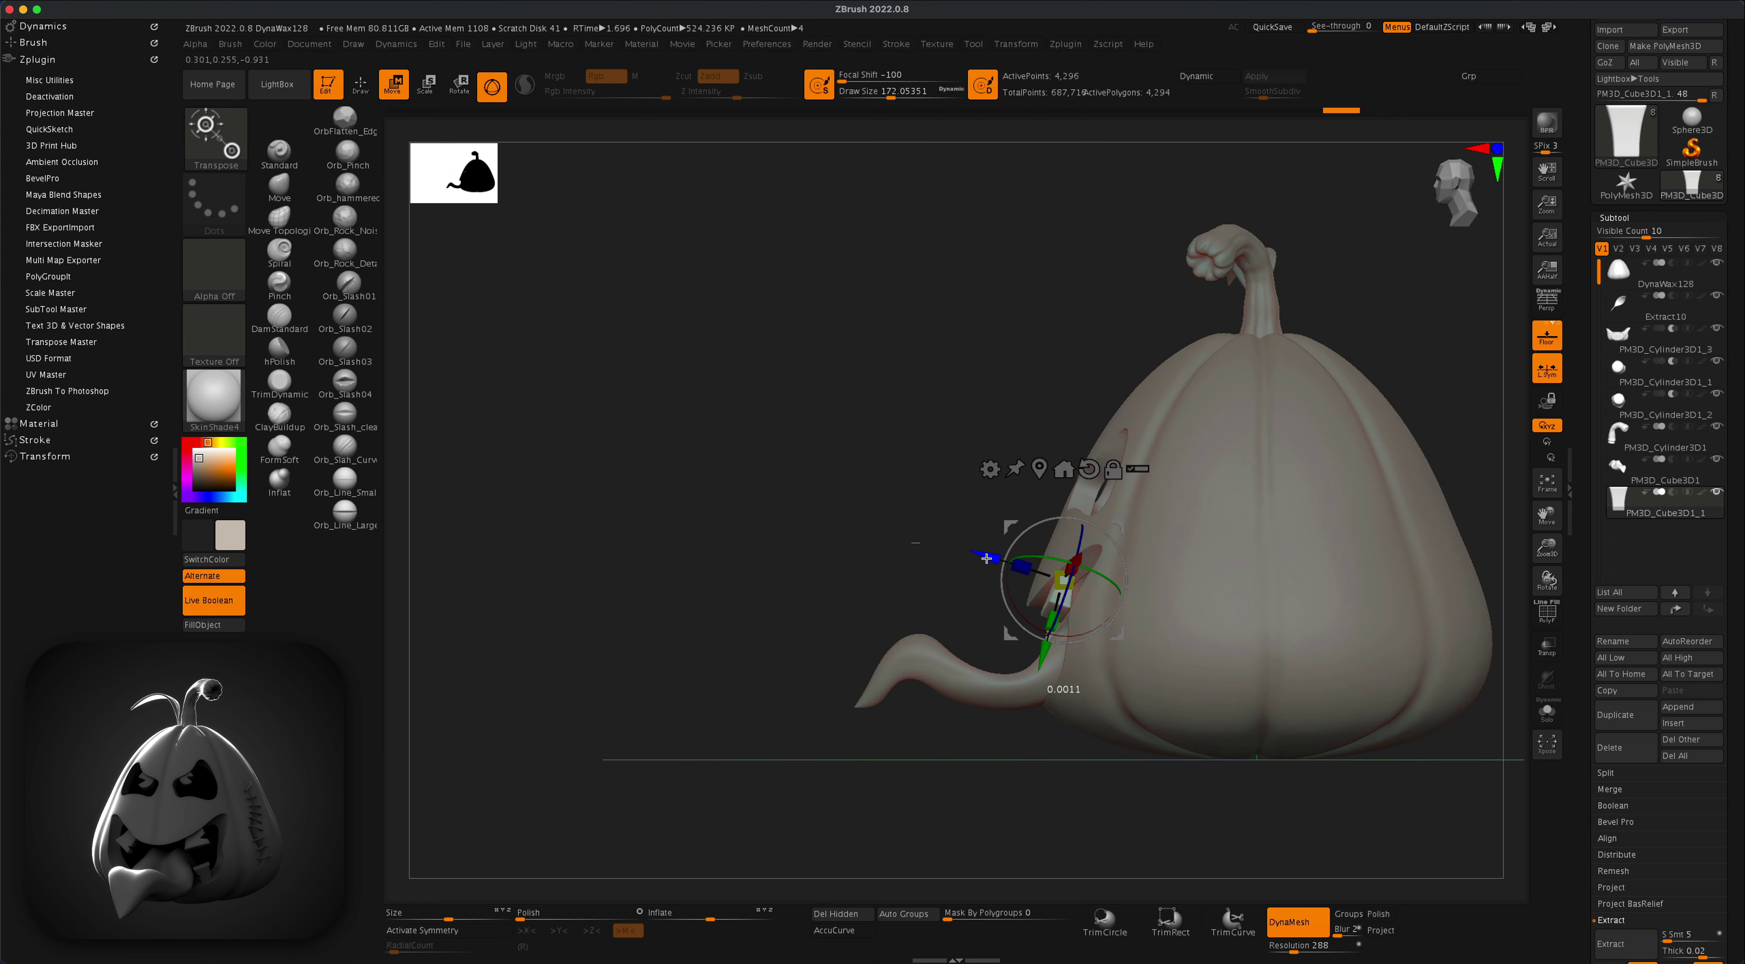
pyautogui.moveTo(986, 559); pyautogui.dragTo(993, 561)
pyautogui.moveTo(840, 540); pyautogui.dragTo(730, 453)
pyautogui.moveTo(990, 497); pyautogui.dragTo(936, 488)
pyautogui.moveTo(772, 379); pyautogui.dragTo(1352, 468)
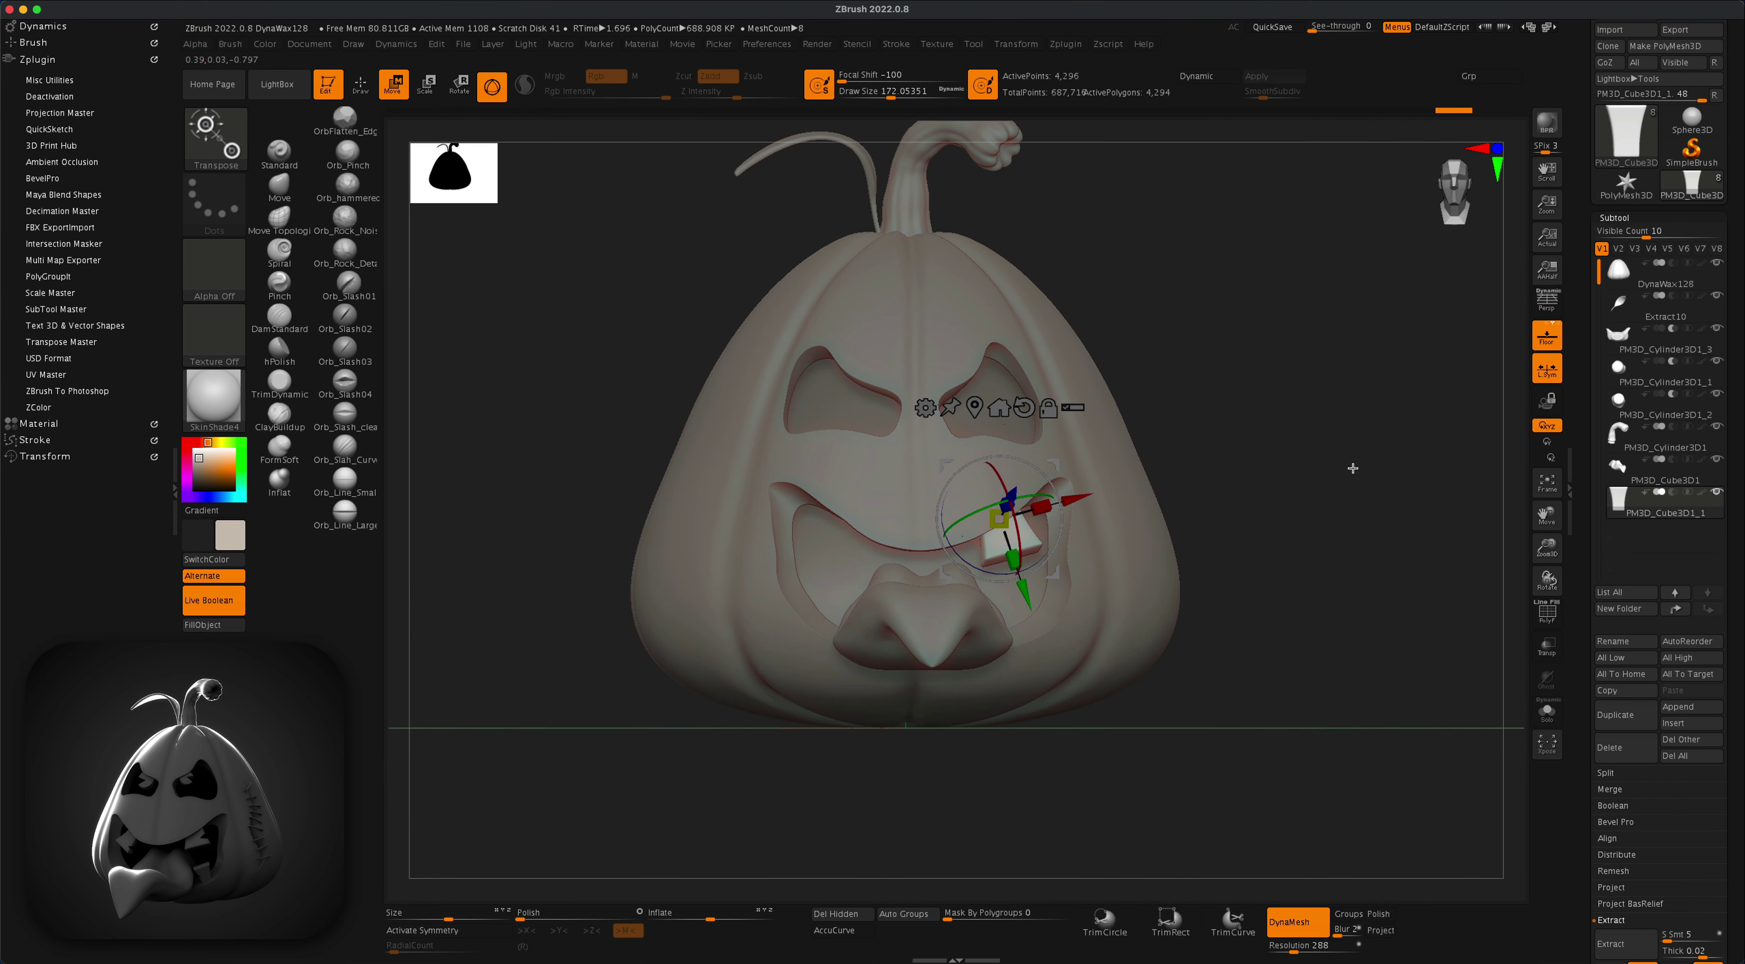
# Step: Duplicate the tooth, then move and rotate the copy to the opposite side of the mouth's upper edge
pyautogui.click(1618, 715)
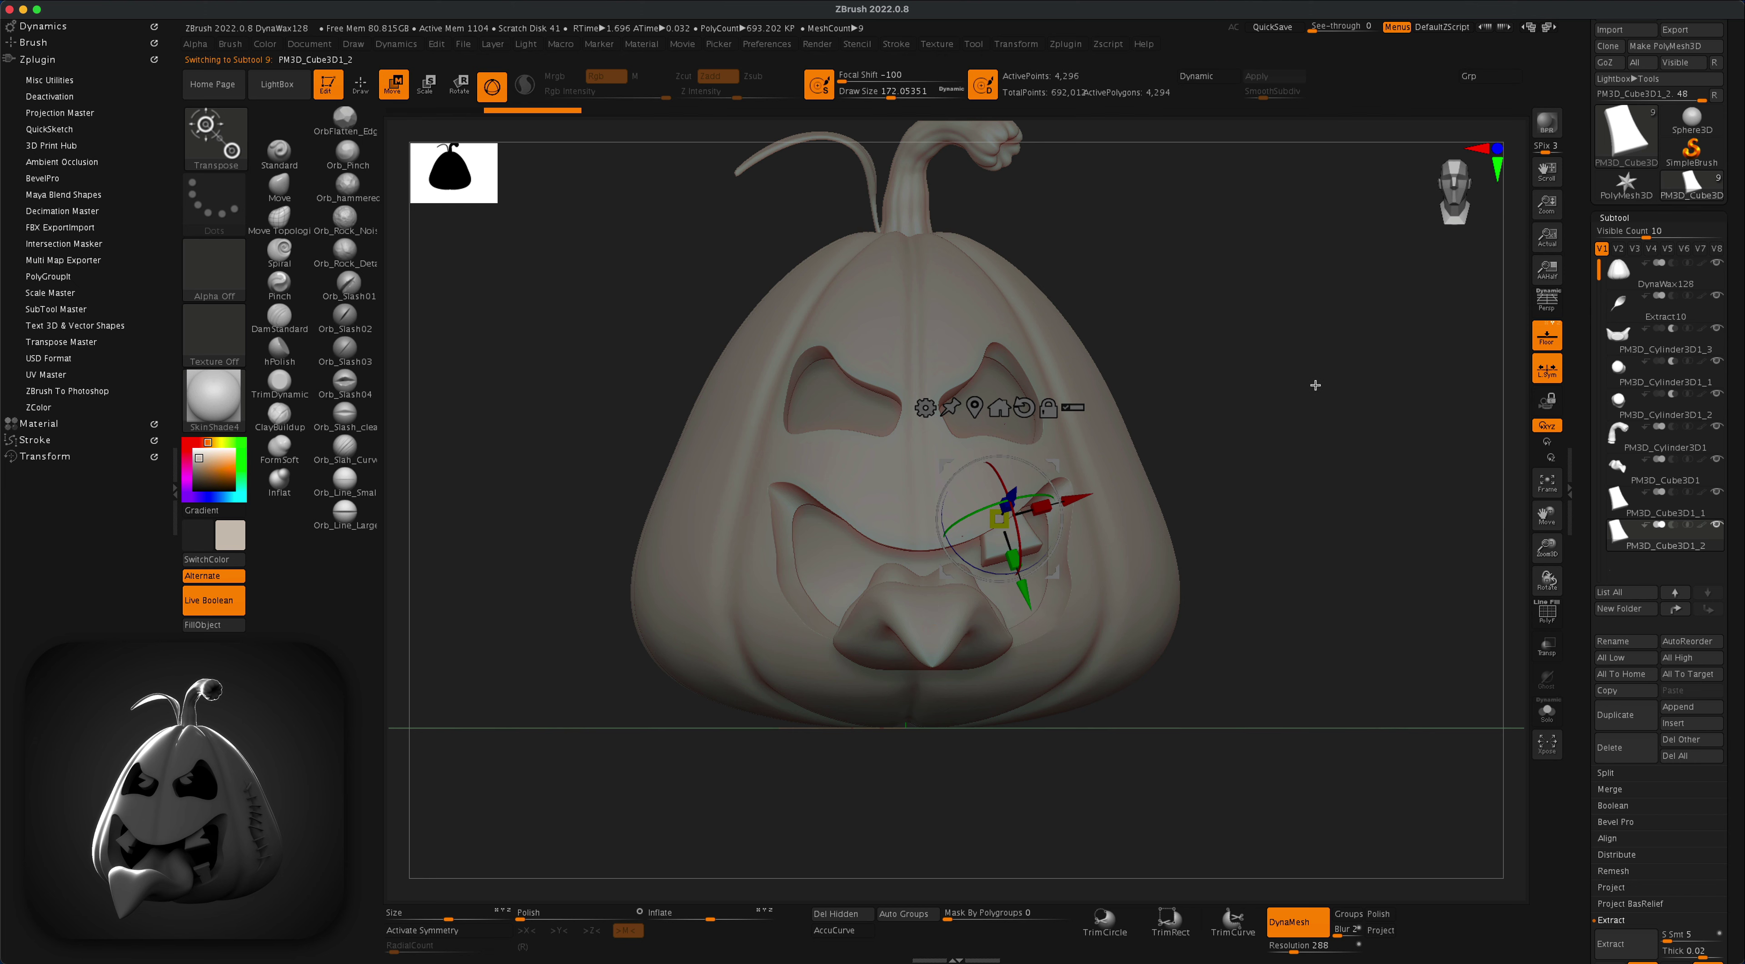
pyautogui.keyDown('alt'); pyautogui.moveTo(1316, 385); pyautogui.dragTo(1327, 413); pyautogui.keyUp('alt')
pyautogui.keyDown('alt'); pyautogui.click(1035, 437); pyautogui.keyUp('alt')
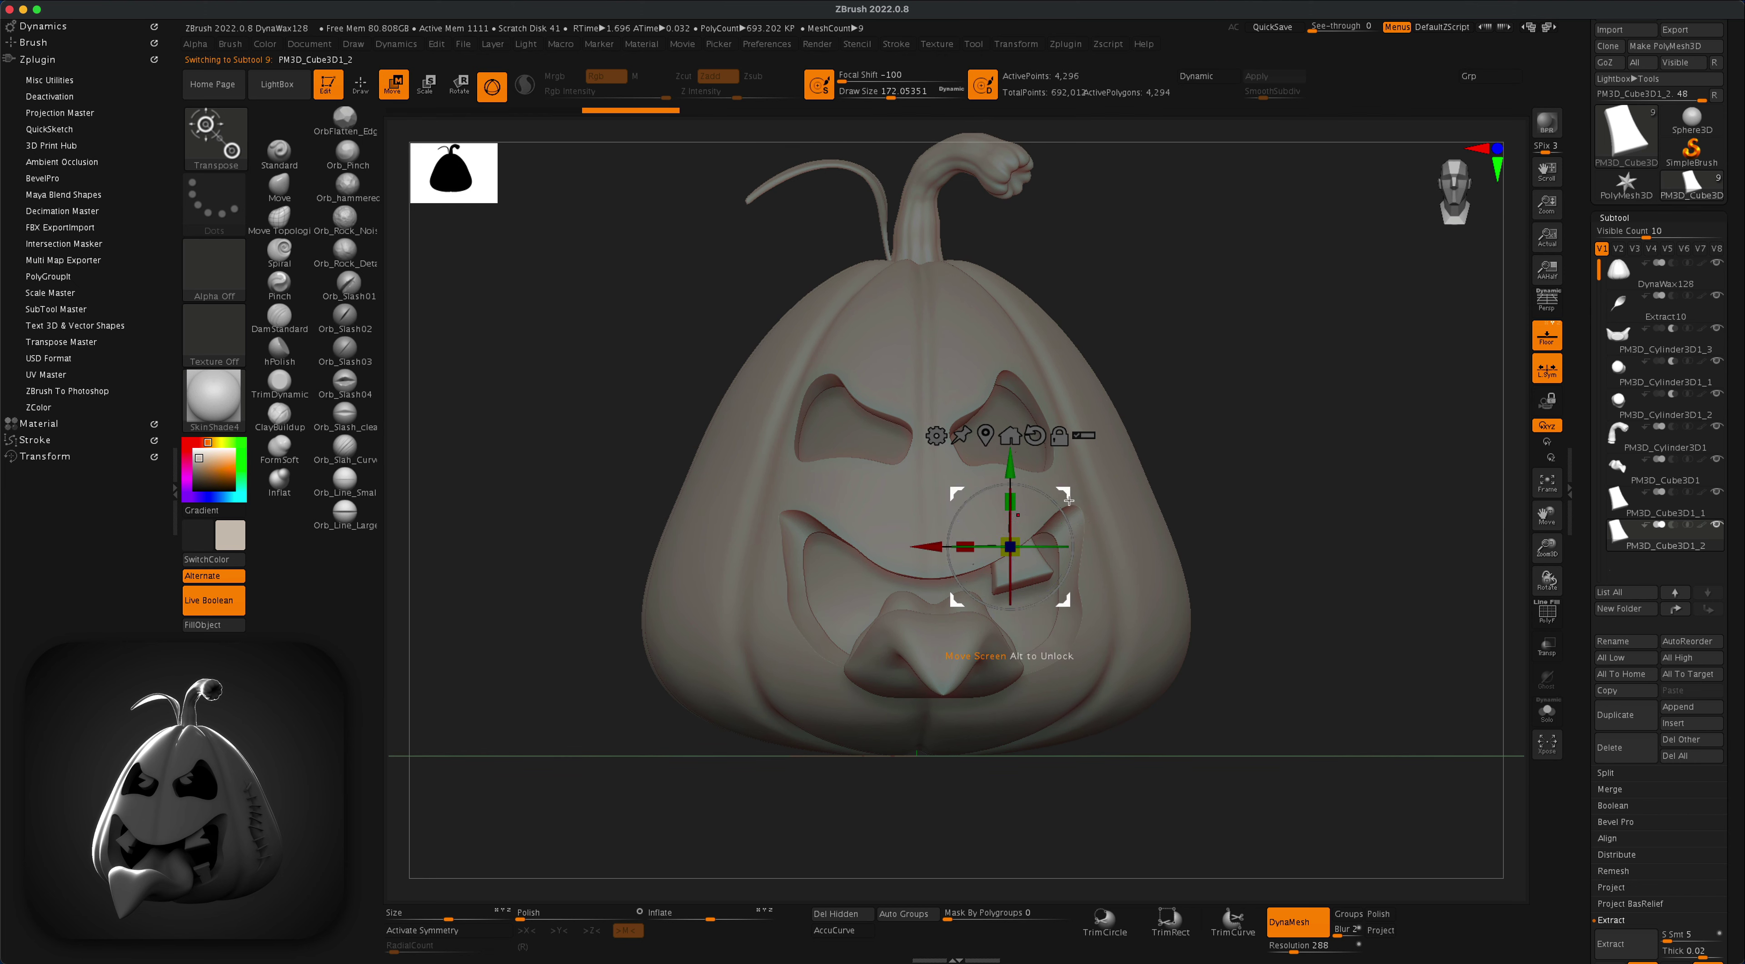
pyautogui.keyDown('shift'); pyautogui.moveTo(1066, 496); pyautogui.dragTo(914, 501); pyautogui.keyUp('shift')
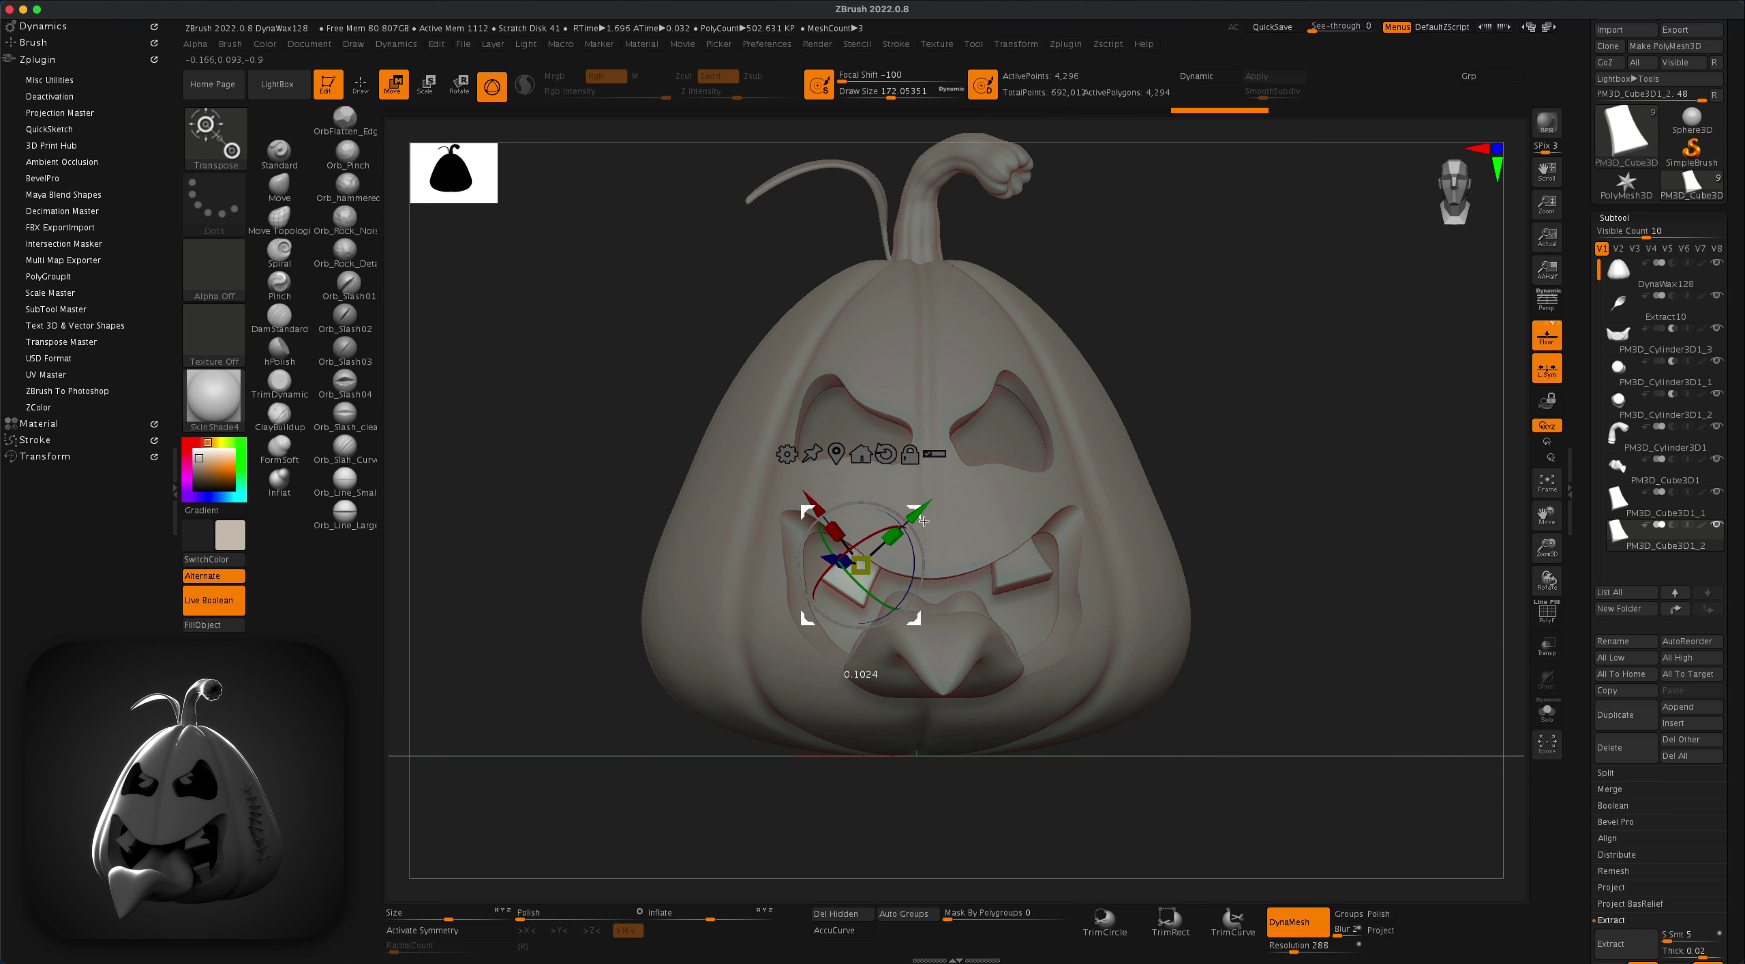
pyautogui.moveTo(1233, 391); pyautogui.dragTo(1024, 393)
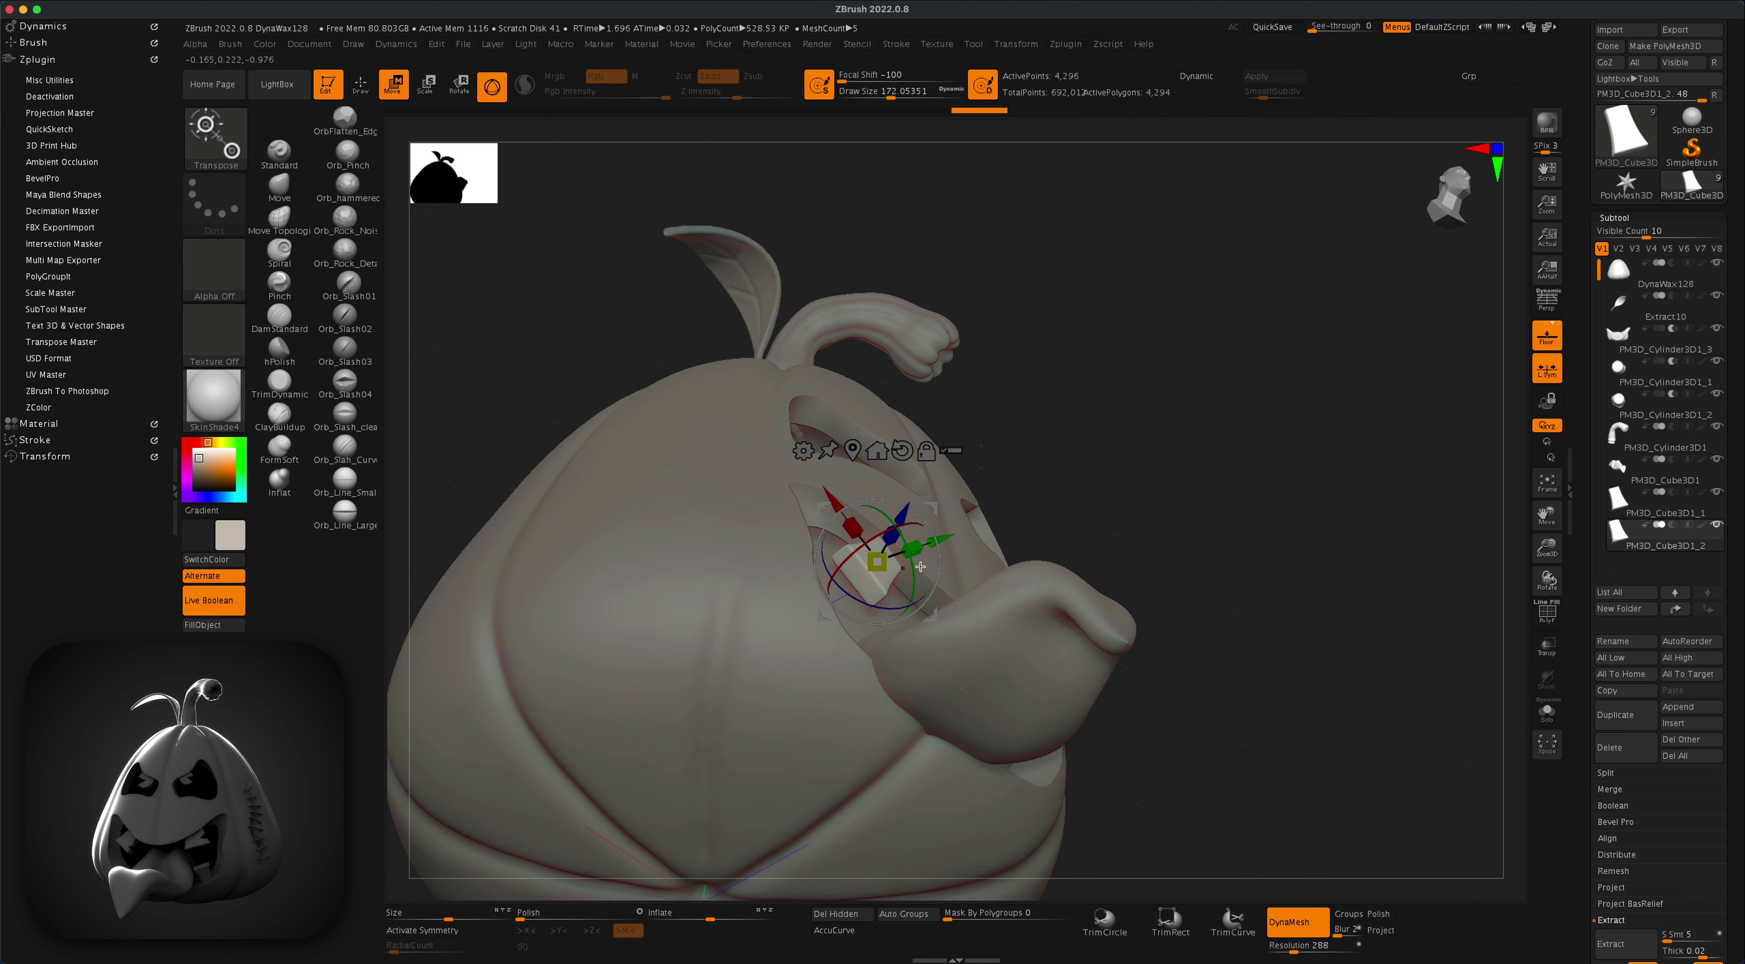
pyautogui.moveTo(1043, 505)
pyautogui.mouseDown()
pyautogui.moveTo(1040, 428)
pyautogui.moveTo(1051, 526)
pyautogui.moveTo(1033, 504)
pyautogui.mouseUp()
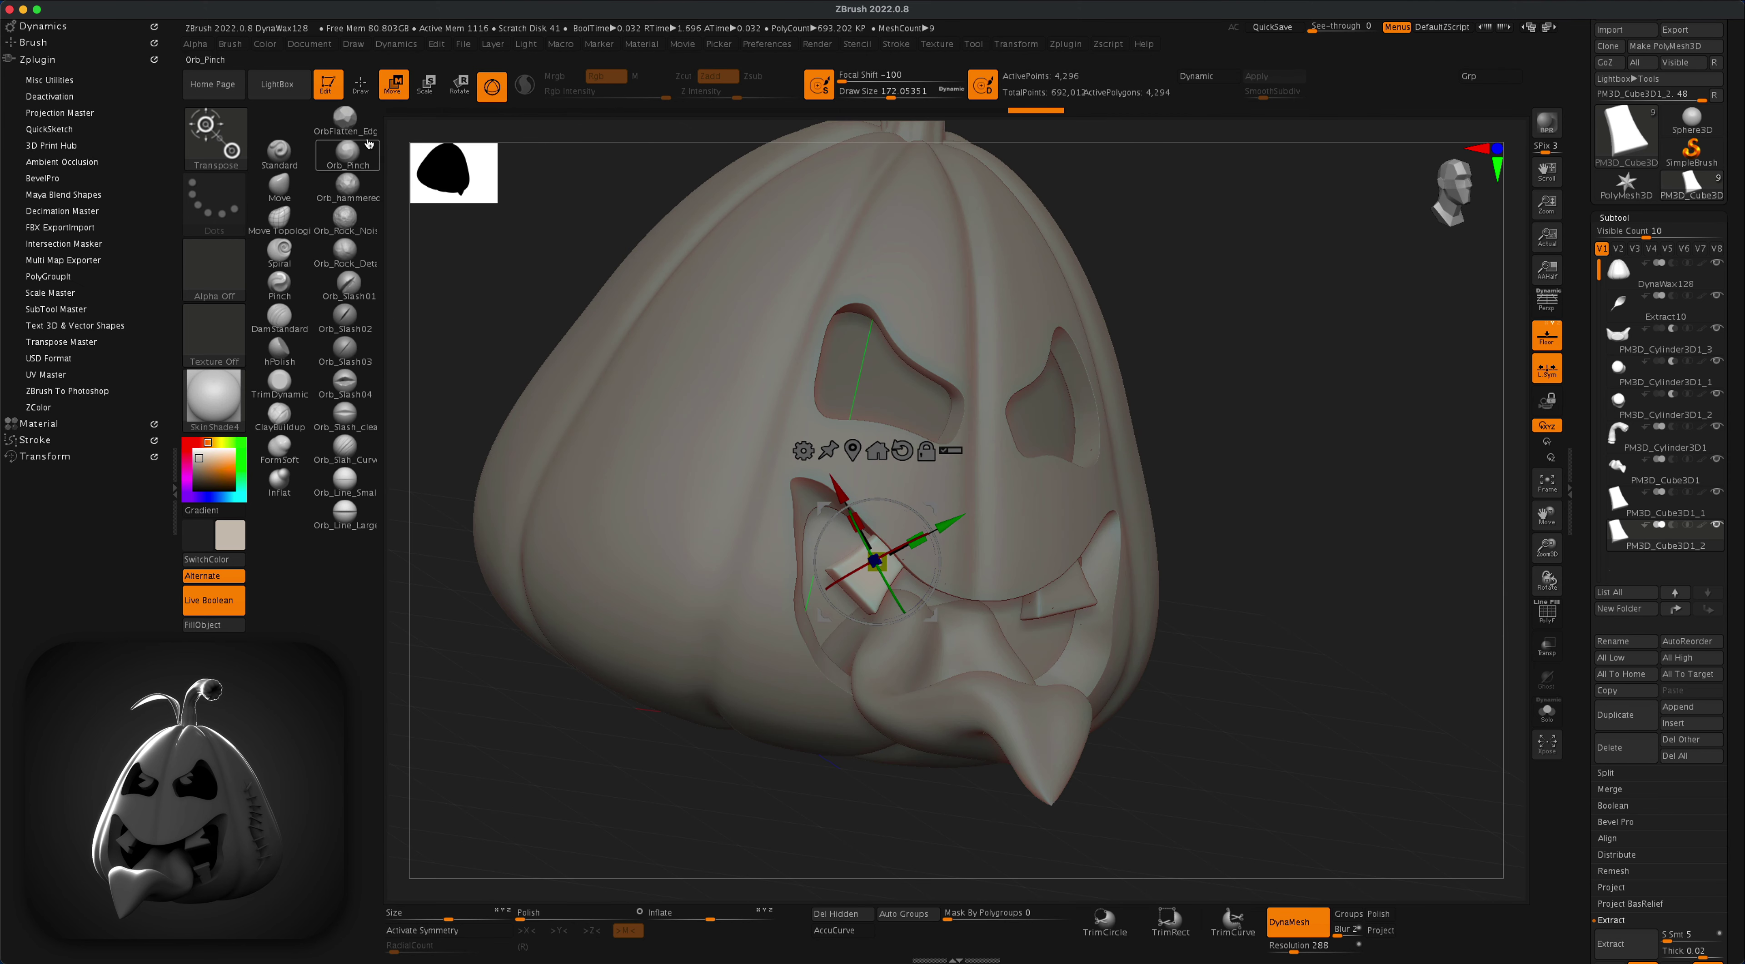
# Step: Turn on perspective and view the pumpkin's two upper teeth from the front
pyautogui.click(360, 85)
pyautogui.click(1546, 300)
pyautogui.keyDown('alt'); pyautogui.moveTo(1311, 355); pyautogui.dragTo(1216, 495); pyautogui.keyUp('alt')
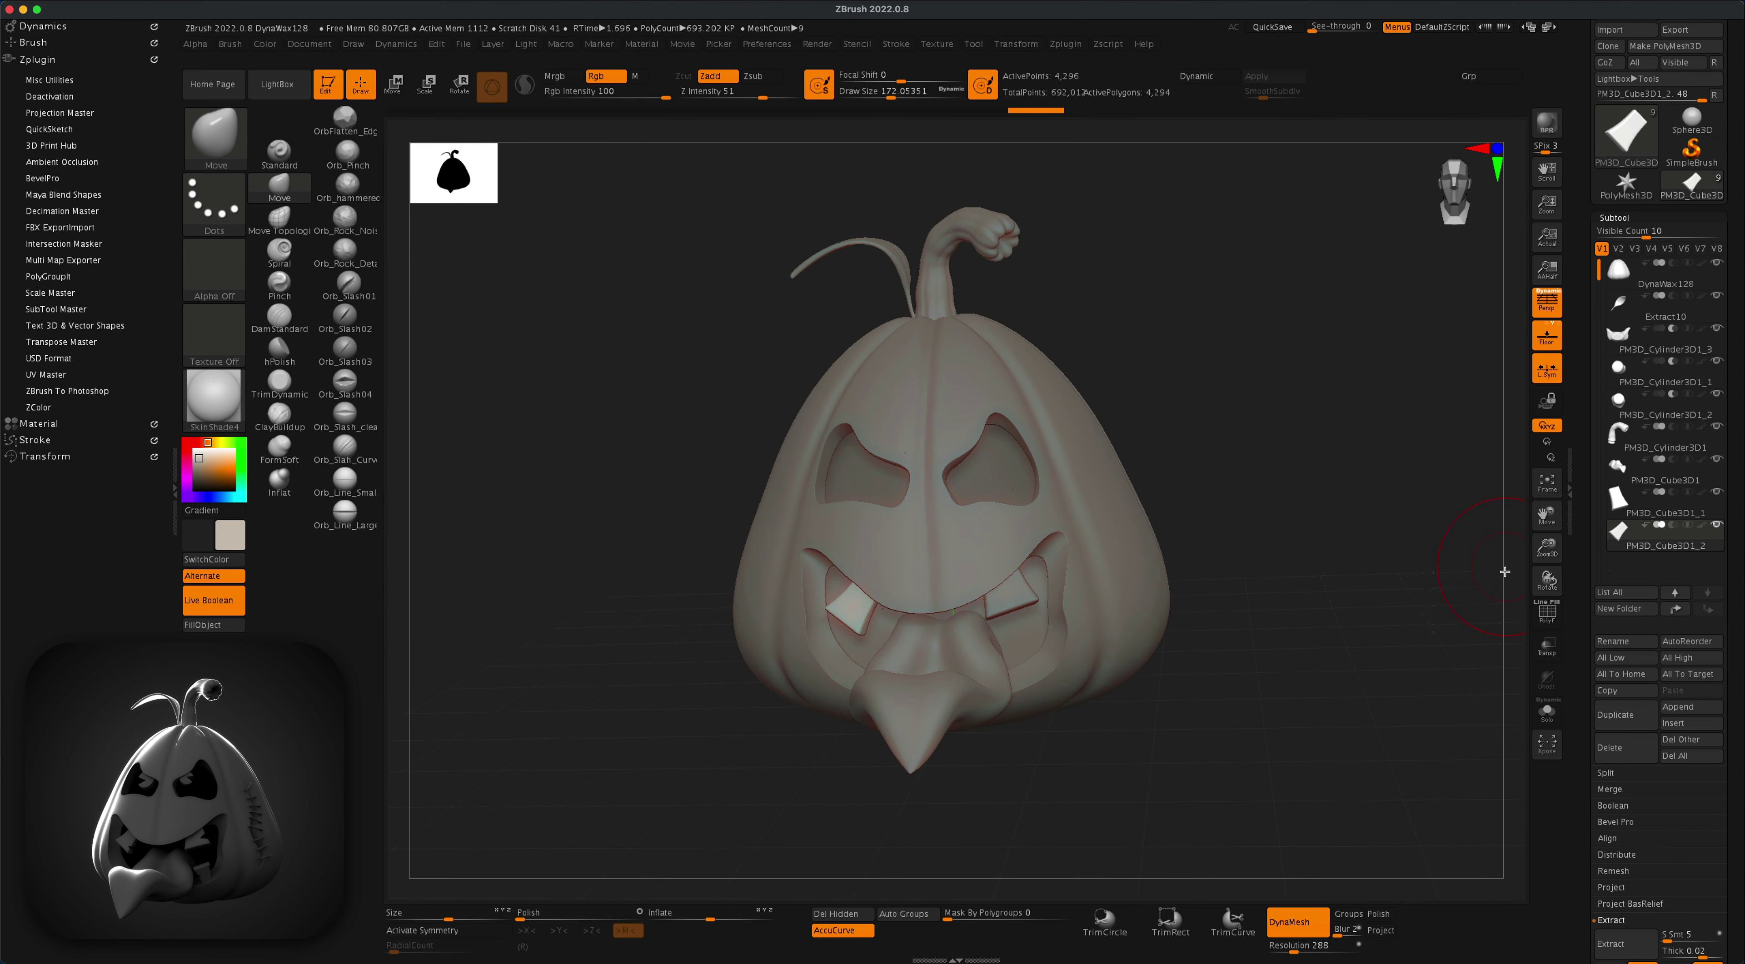
pyautogui.moveTo(1505, 572); pyautogui.dragTo(1449, 594)
# Step: Turn perspective off and duplicate the tooth, moving and rotating the copy to the lower lip beside the tongue
pyautogui.click(1619, 718)
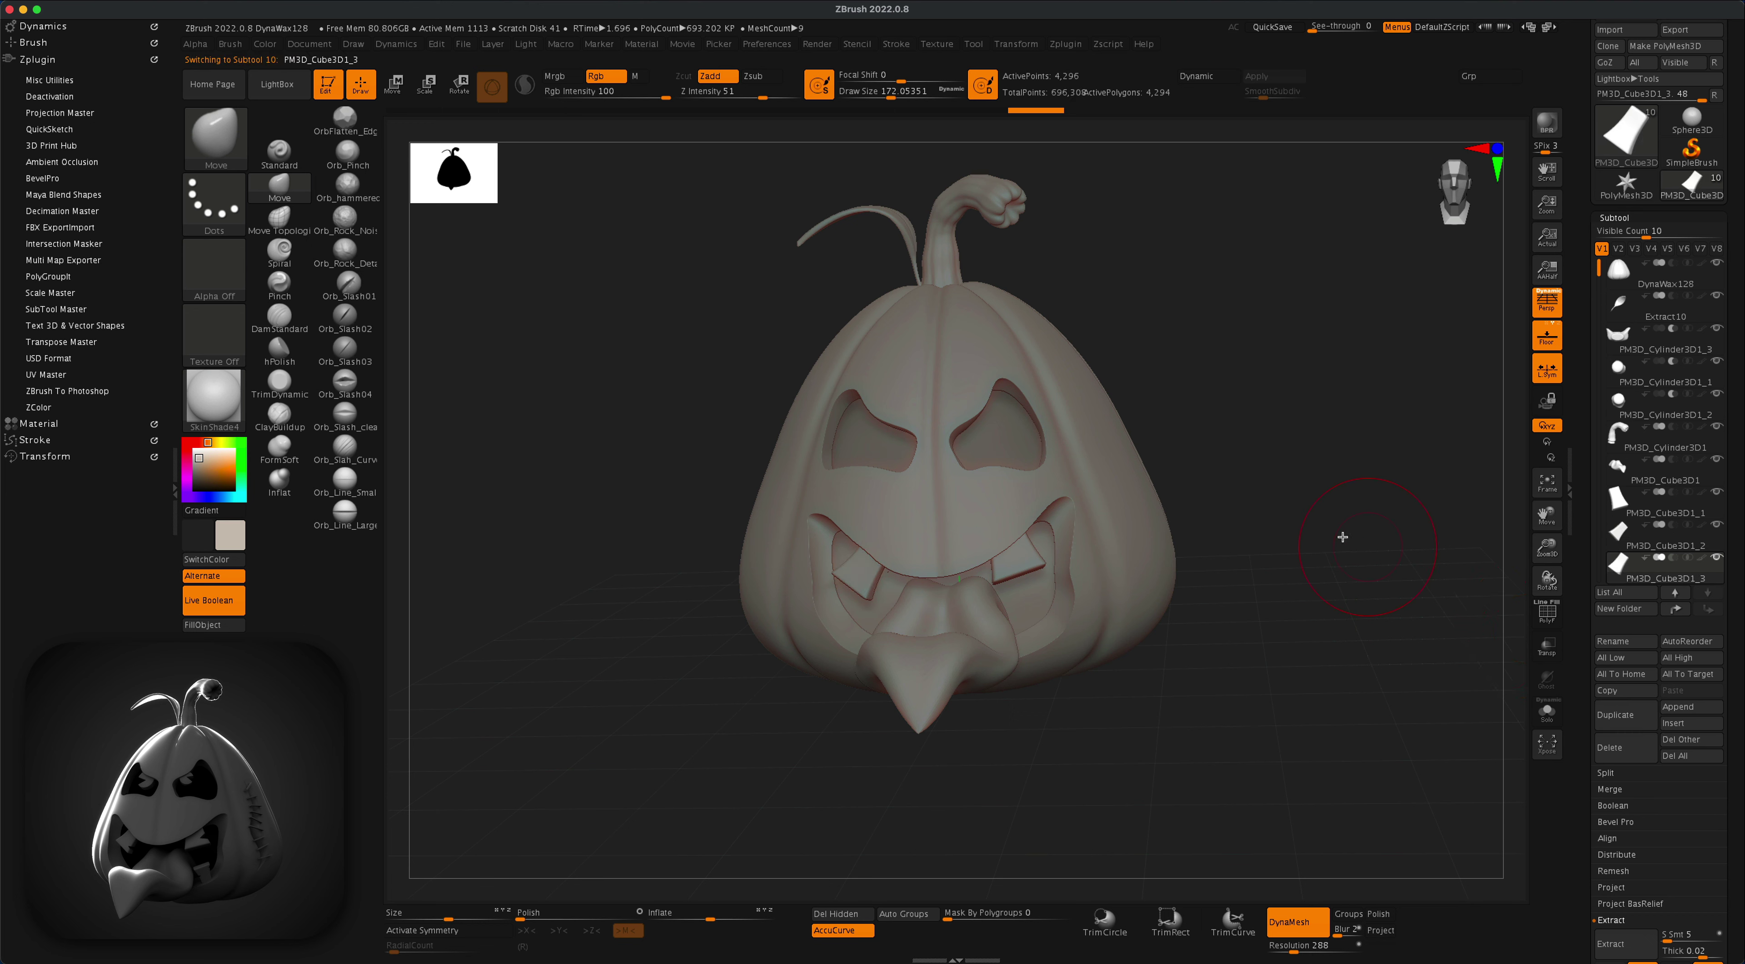
pyautogui.click(394, 84)
pyautogui.press('p')
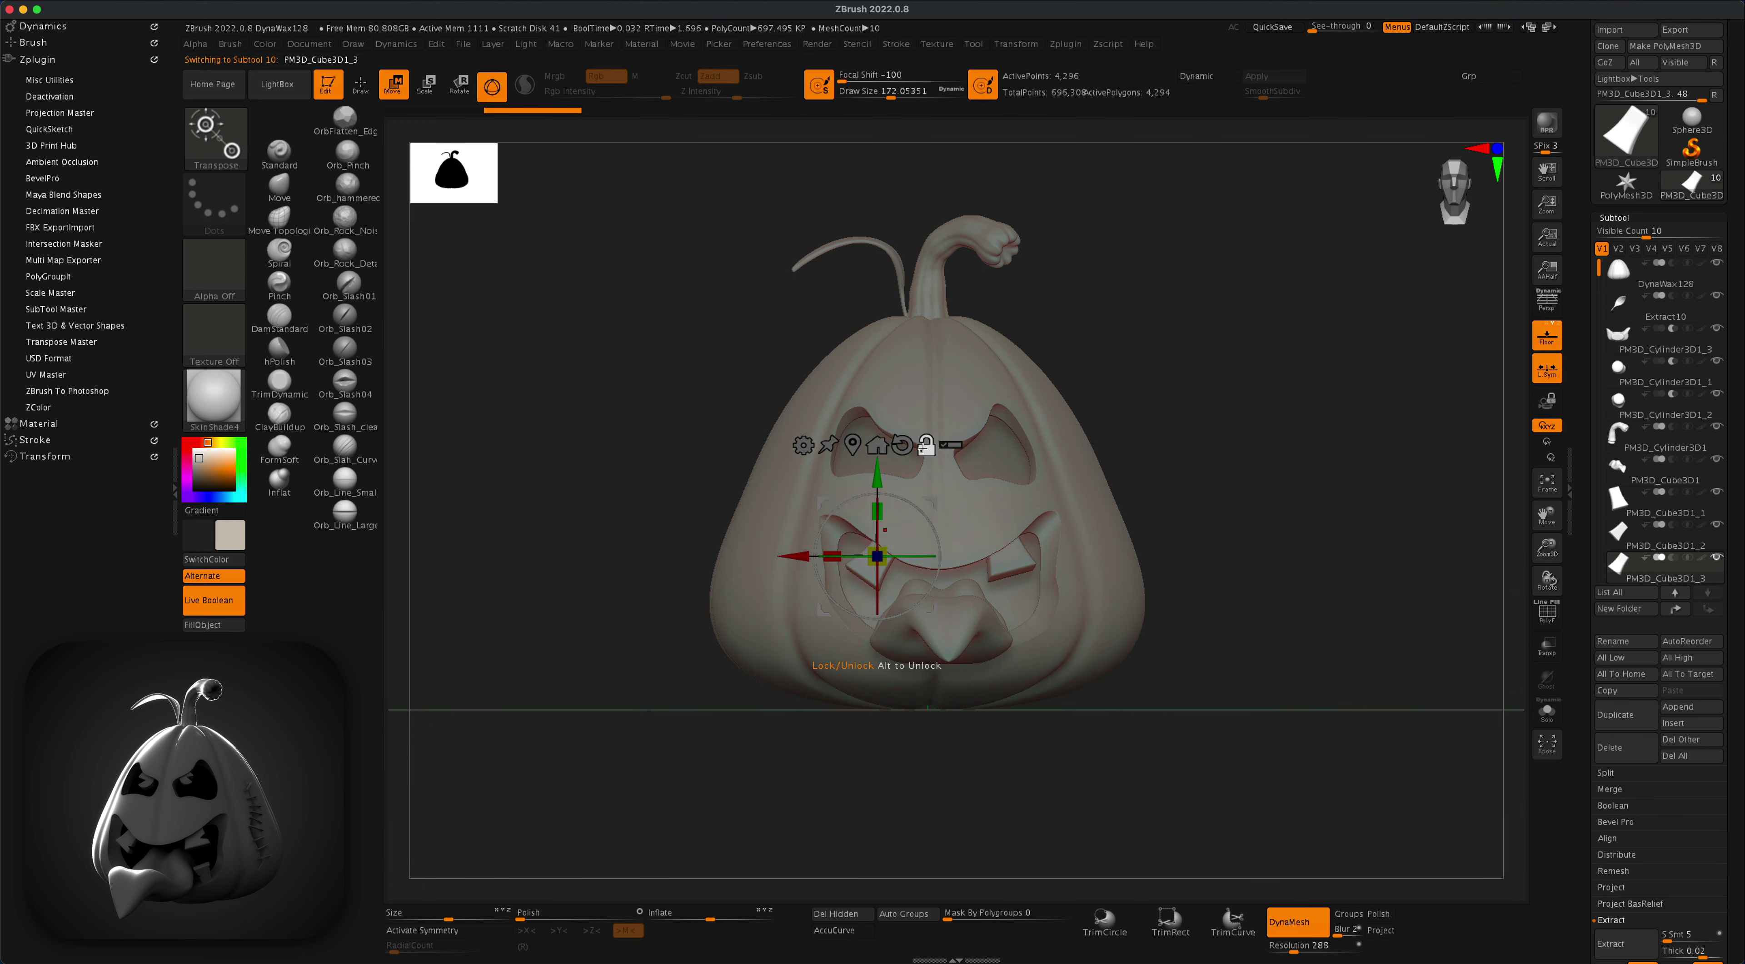
pyautogui.moveTo(808, 653); pyautogui.dragTo(894, 613)
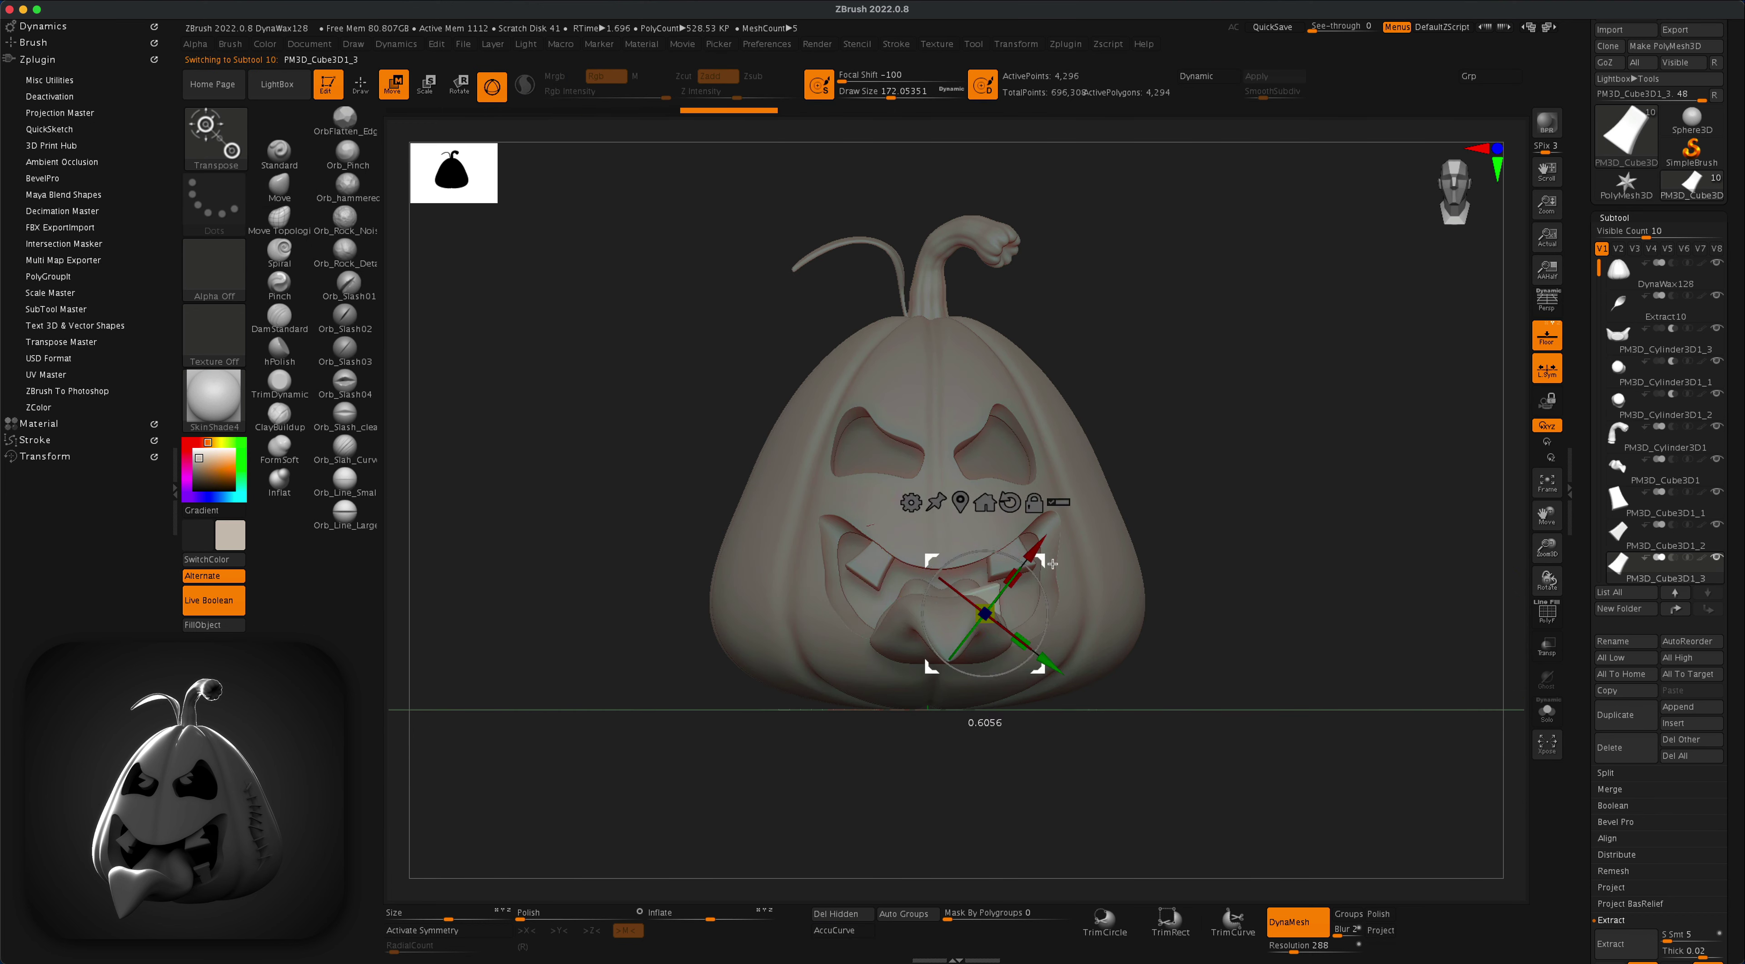
pyautogui.moveTo(1004, 613); pyautogui.dragTo(1080, 628)
pyautogui.moveTo(1287, 535); pyautogui.dragTo(1121, 599)
pyautogui.moveTo(942, 558); pyautogui.dragTo(931, 537)
pyautogui.moveTo(962, 626)
pyautogui.mouseDown()
pyautogui.moveTo(995, 658)
pyautogui.moveTo(973, 639)
pyautogui.mouseUp()
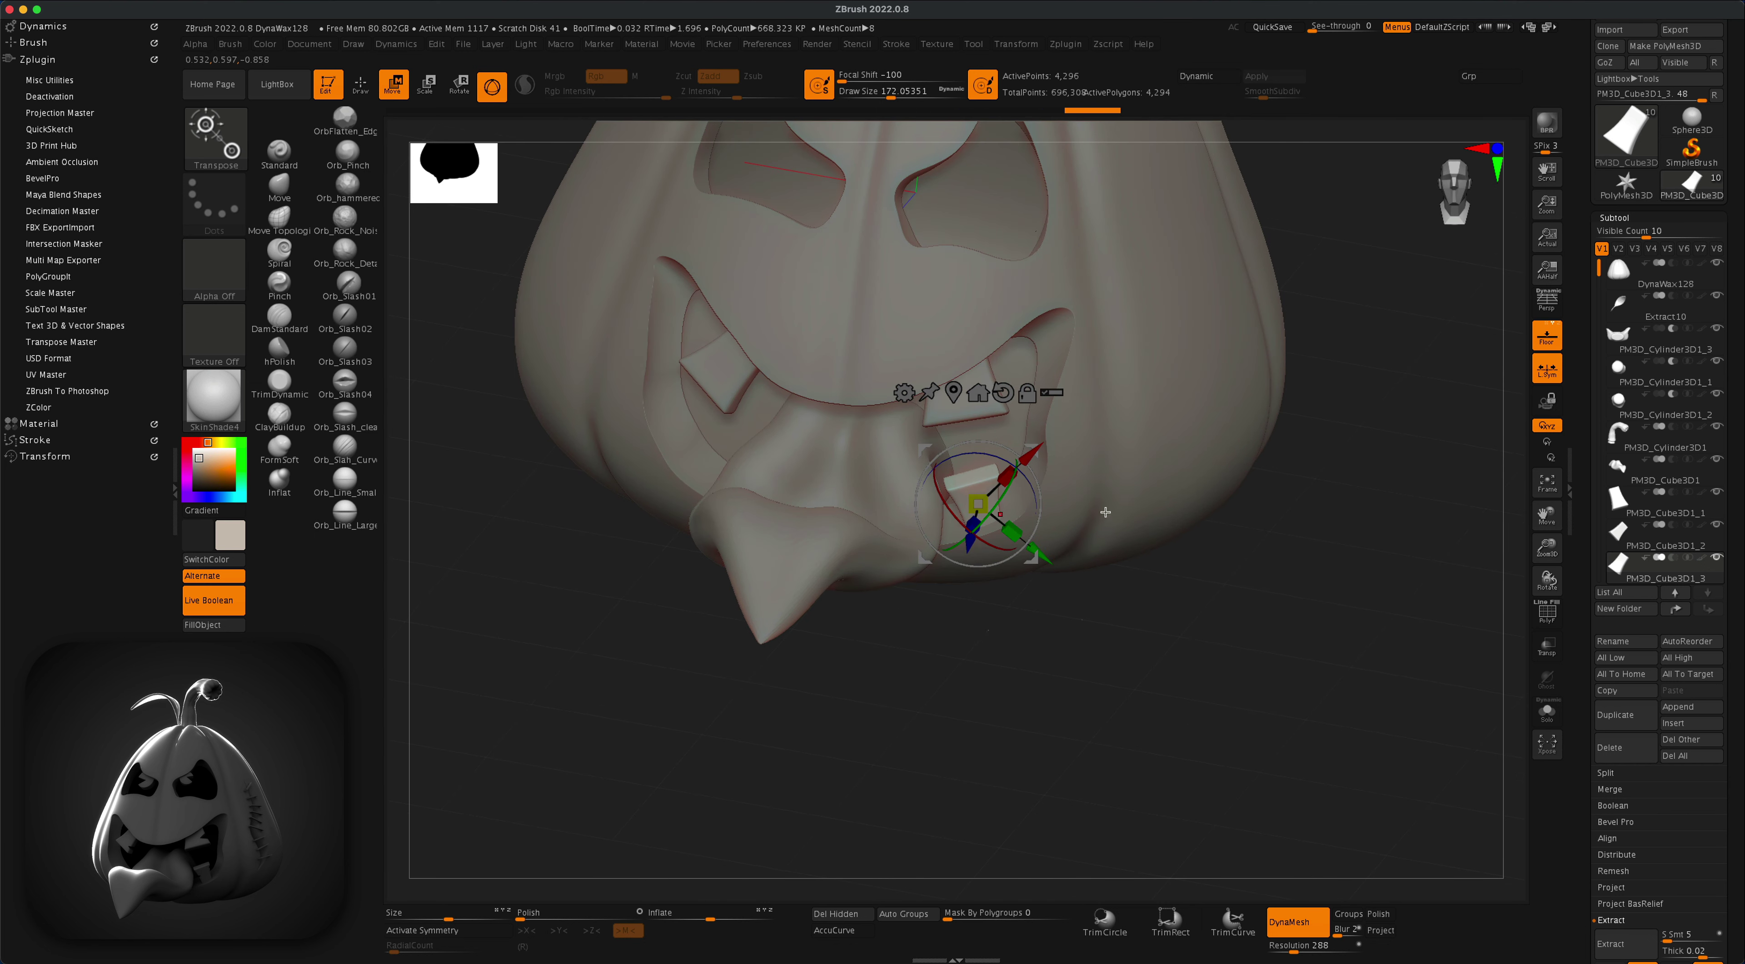
# Step: Cut a V-shaped notch into the outer side of the upper tooth on the stem-curl side with KnifeCurve
pyautogui.moveTo(1313, 526)
pyautogui.keyDown('shift'); pyautogui.mouseDown()
pyautogui.moveTo(1343, 390)
pyautogui.moveTo(1320, 391)
pyautogui.mouseUp(); pyautogui.keyUp('shift')
pyautogui.click(353, 91)
pyautogui.press('s')
pyautogui.keyDown('alt'); pyautogui.click(970, 380); pyautogui.keyUp('alt')
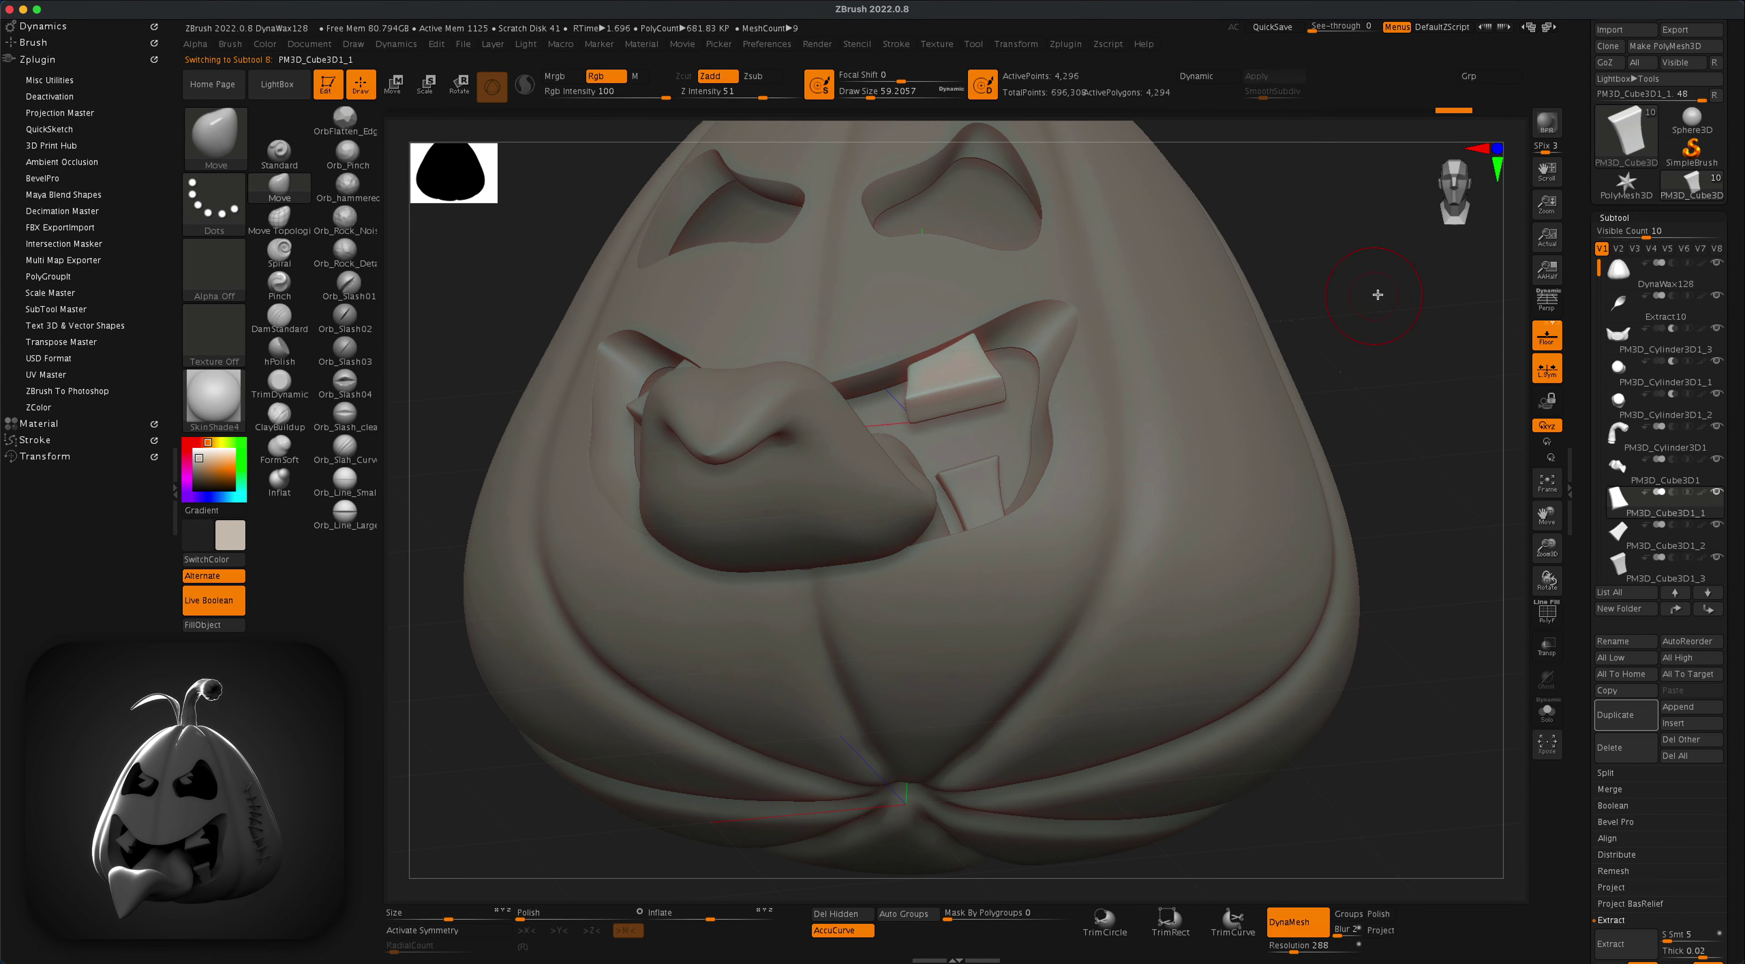
pyautogui.moveTo(1375, 292); pyautogui.dragTo(1377, 420)
pyautogui.hotkey('ctrl', 'shift')
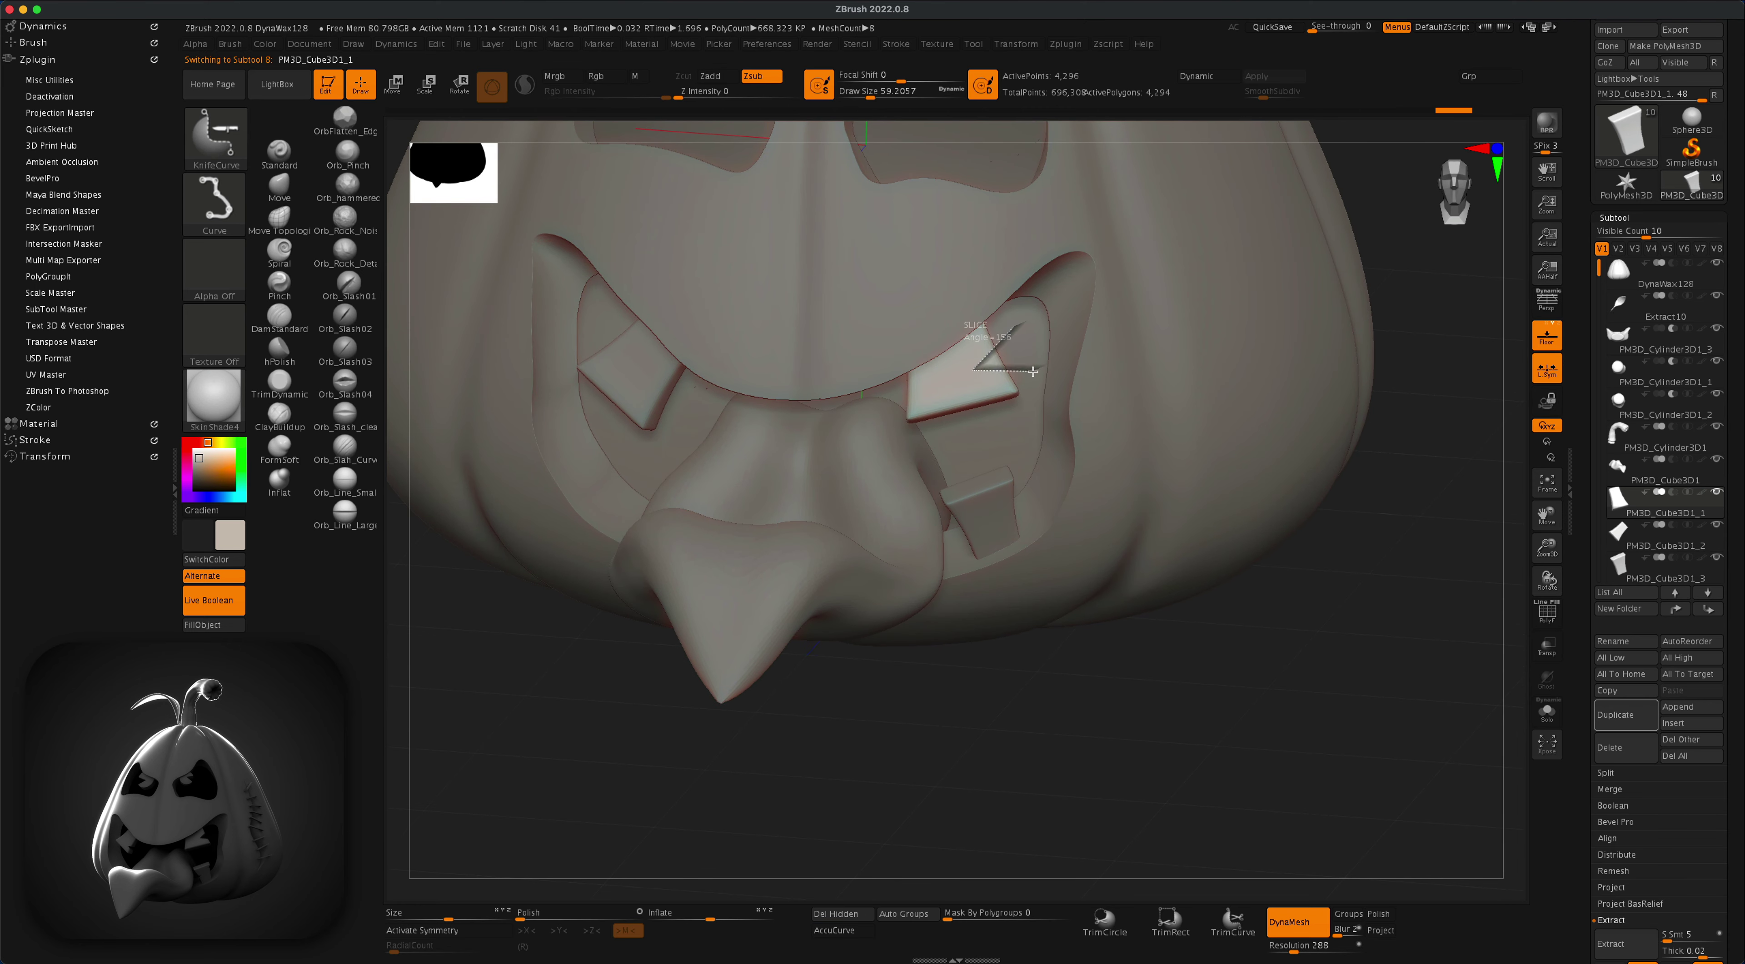
pyautogui.keyDown('ctrl'); pyautogui.keyDown('shift'); pyautogui.moveTo(1033, 372); pyautogui.dragTo(1039, 372); pyautogui.keyUp('shift'); pyautogui.keyUp('ctrl')
pyautogui.moveTo(1403, 527)
pyautogui.mouseDown()
pyautogui.moveTo(1445, 511)
pyautogui.moveTo(1431, 518)
pyautogui.mouseUp()
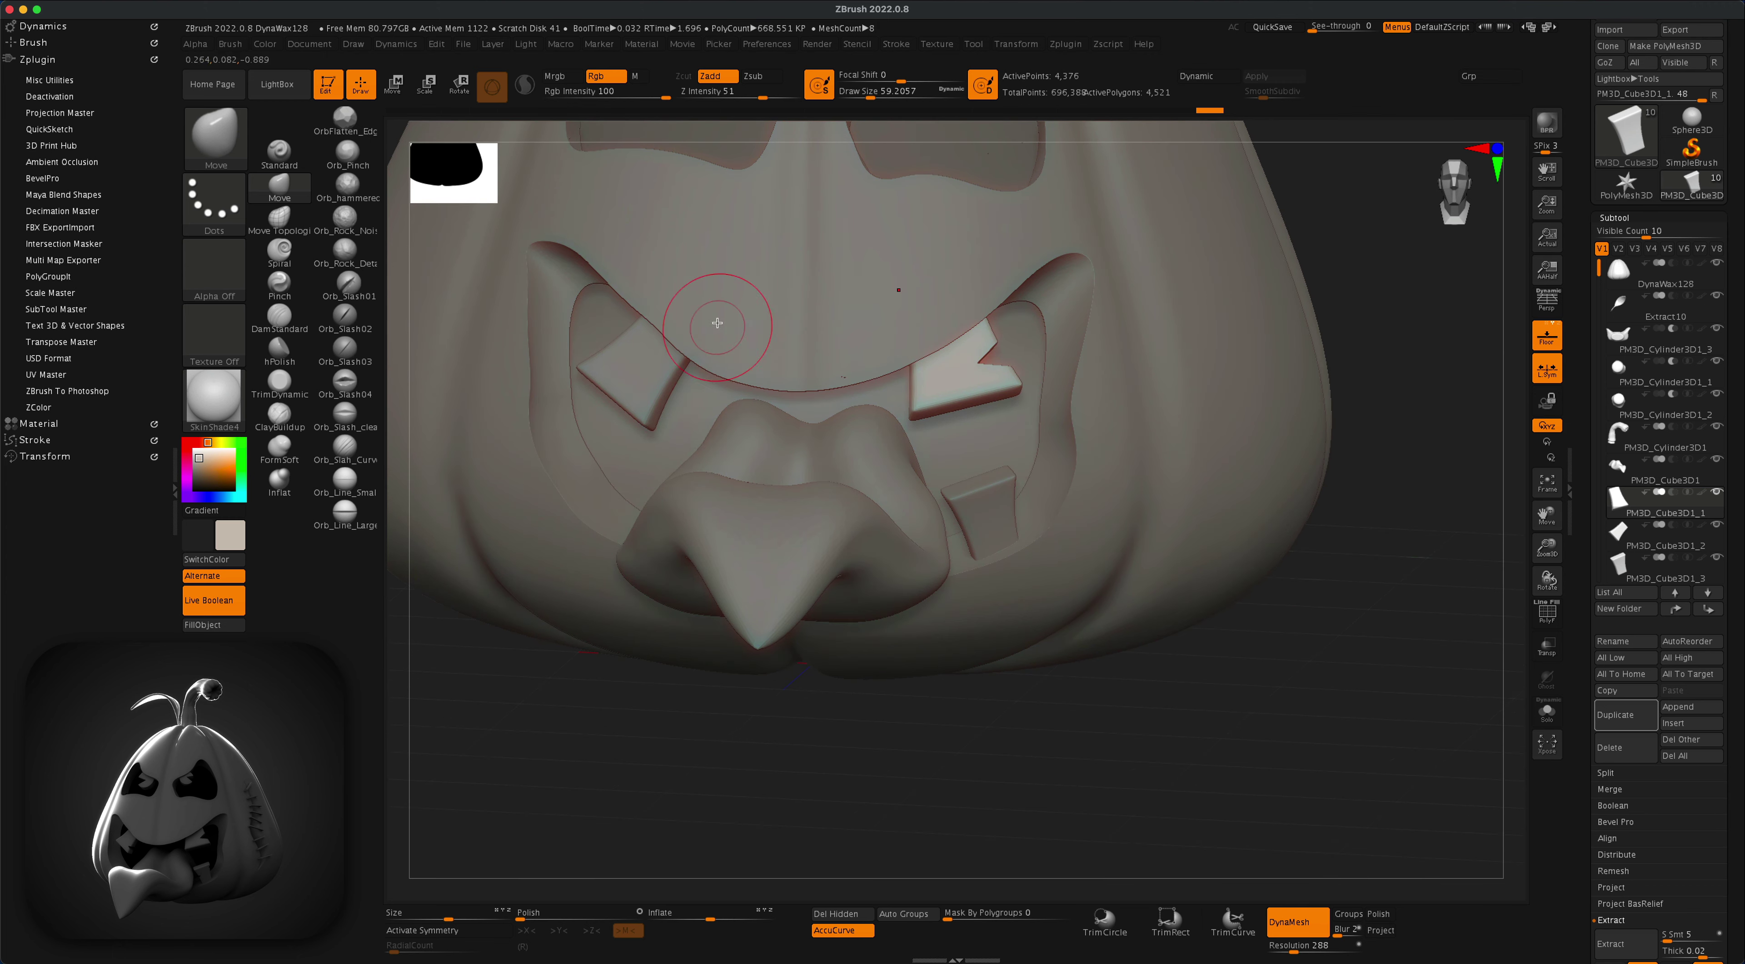
# Step: Cut a V-shaped notch into the lower edge of the upper tooth on the leaf side with KnifeCurve
pyautogui.keyDown('alt'); pyautogui.click(588, 372); pyautogui.keyUp('alt')
pyautogui.hotkey('ctrl', 'shift')
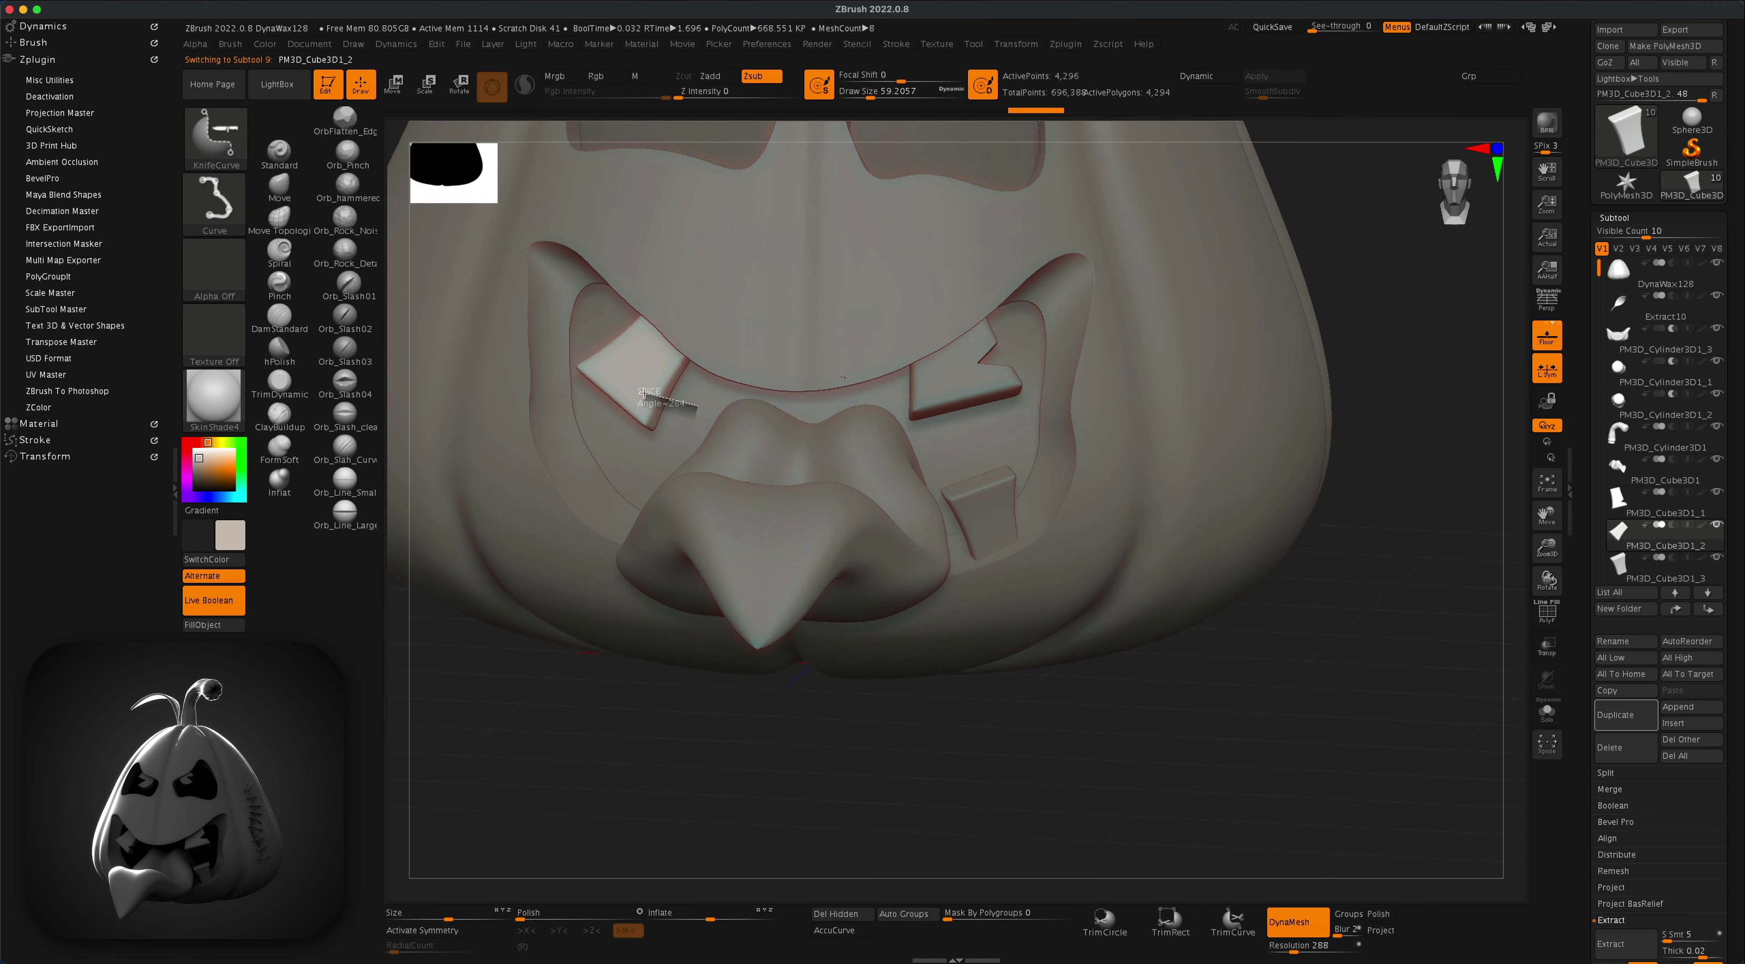
pyautogui.keyDown('ctrl'); pyautogui.keyDown('shift'); pyautogui.moveTo(644, 393); pyautogui.dragTo(668, 439); pyautogui.keyUp('shift'); pyautogui.keyUp('ctrl')
pyautogui.moveTo(752, 758)
pyautogui.mouseDown()
pyautogui.moveTo(530, 751)
pyautogui.moveTo(765, 718)
pyautogui.mouseUp()
# Step: Select the lower-lip tooth and cut a V-shaped notch into its side facing the tongue with KnifeCurve
pyautogui.moveTo(1237, 669)
pyautogui.keyDown('alt'); pyautogui.mouseDown()
pyautogui.moveTo(1290, 480)
pyautogui.moveTo(1172, 521)
pyautogui.moveTo(1067, 528)
pyautogui.mouseUp(); pyautogui.keyUp('alt')
pyautogui.keyDown('alt'); pyautogui.click(922, 535); pyautogui.keyUp('alt')
pyautogui.moveTo(1162, 605); pyautogui.dragTo(1145, 589)
pyautogui.moveTo(1145, 588)
pyautogui.keyDown('alt'); pyautogui.mouseDown()
pyautogui.moveTo(1278, 550)
pyautogui.moveTo(1301, 562)
pyautogui.mouseUp(); pyautogui.keyUp('alt')
pyautogui.hotkey('ctrl', 'shift')
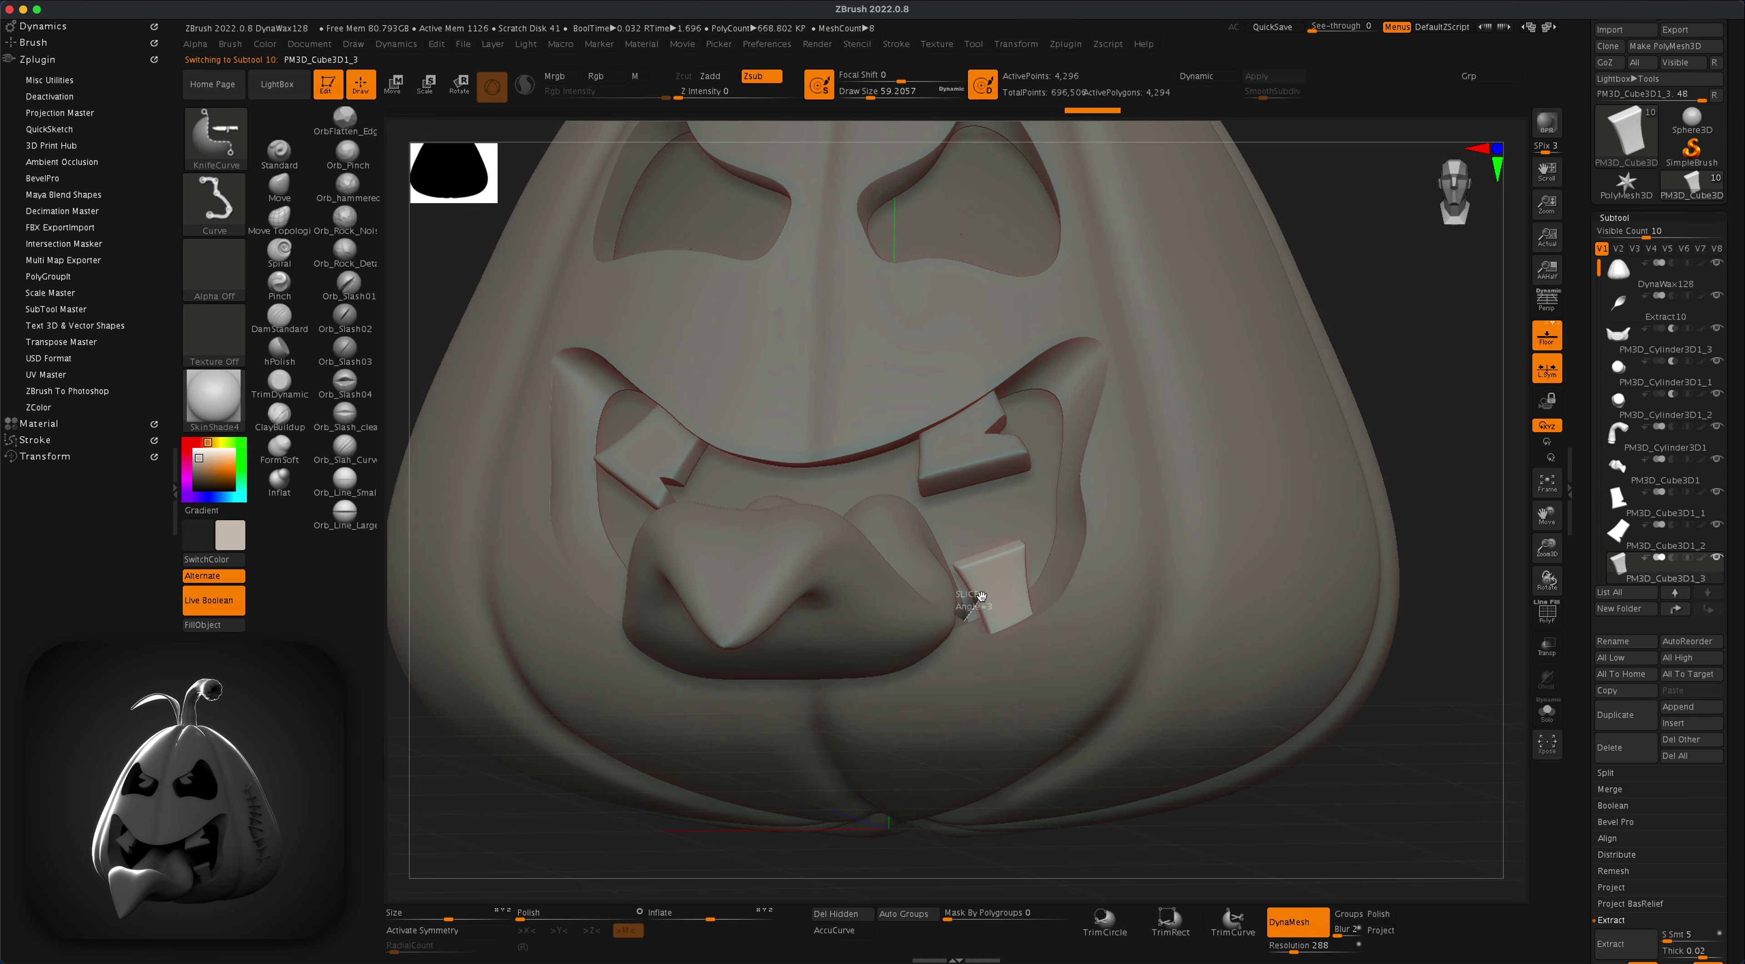
pyautogui.keyDown('ctrl'); pyautogui.keyDown('shift'); pyautogui.moveTo(954, 592); pyautogui.dragTo(951, 592); pyautogui.keyUp('shift'); pyautogui.keyUp('ctrl')
pyautogui.moveTo(1402, 393)
pyautogui.mouseDown()
pyautogui.moveTo(1422, 309)
pyautogui.moveTo(1402, 417)
pyautogui.moveTo(1395, 396)
pyautogui.moveTo(1031, 544)
pyautogui.moveTo(1035, 576)
pyautogui.moveTo(1380, 405)
pyautogui.moveTo(1271, 418)
pyautogui.mouseUp()
# Step: Select the pumpkin body, turn on perspective, and change the material to StartupMaterial
pyautogui.hotkey('ctrl', 'shift')
pyautogui.keyDown('alt'); pyautogui.click(1104, 441); pyautogui.keyUp('alt')
pyautogui.press('p')
pyautogui.moveTo(1366, 382); pyautogui.dragTo(1324, 400)
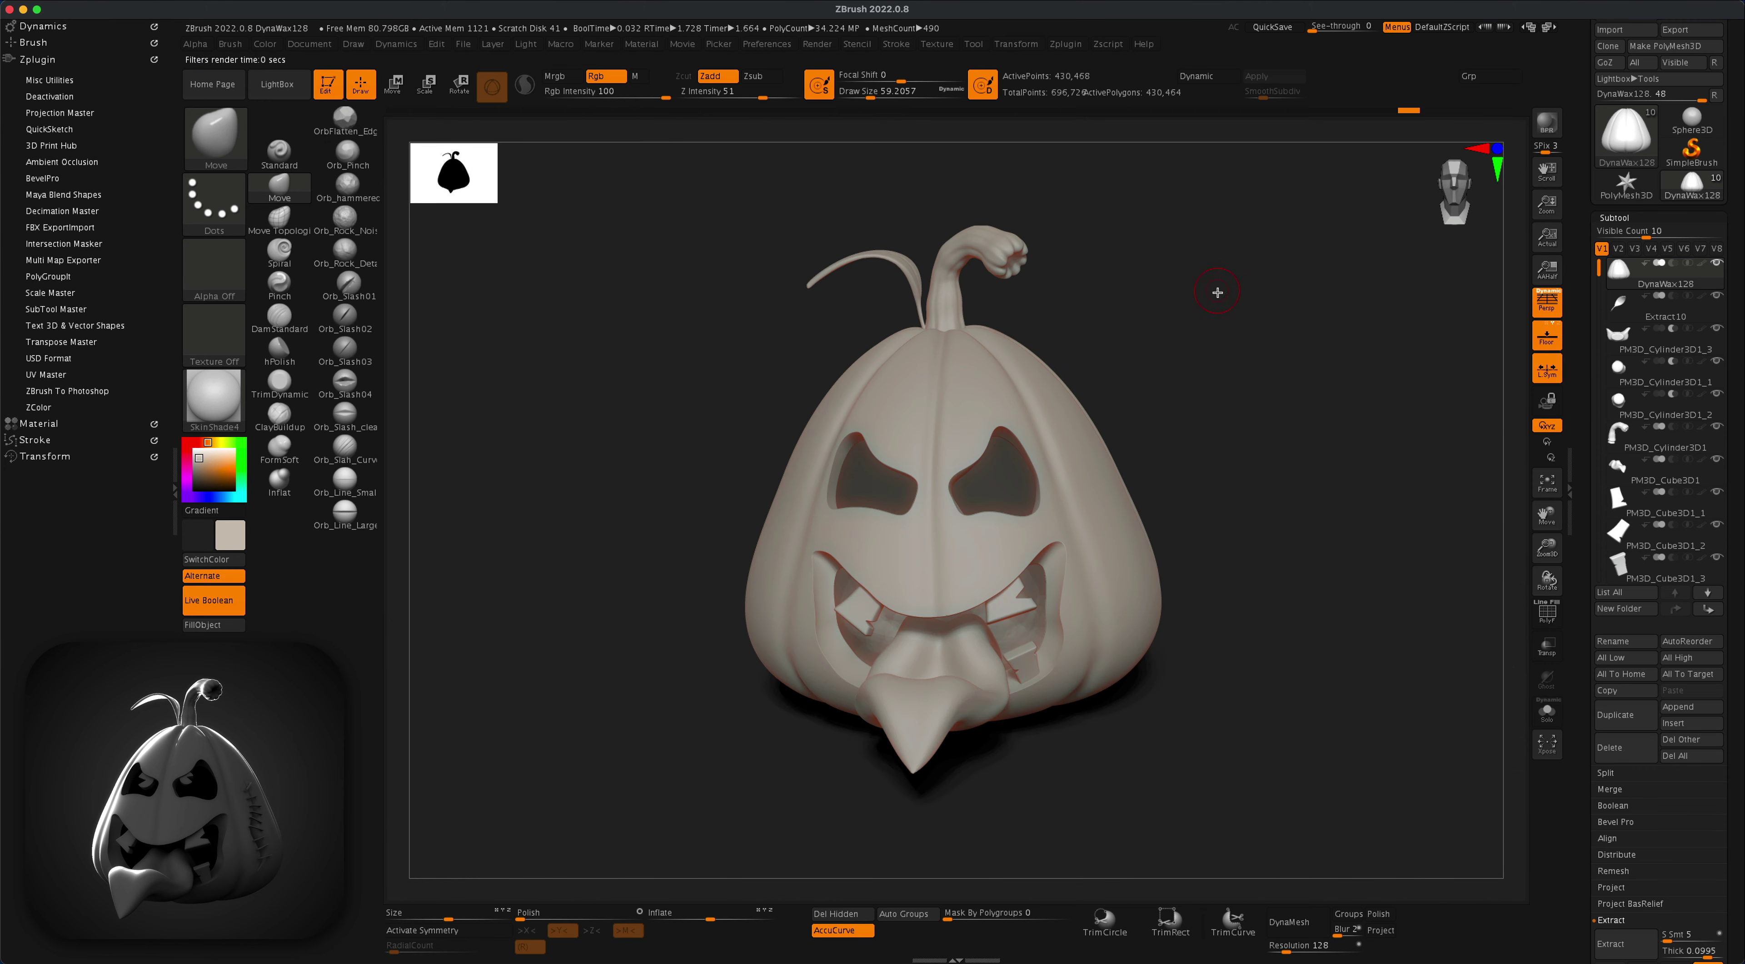
pyautogui.click(213, 399)
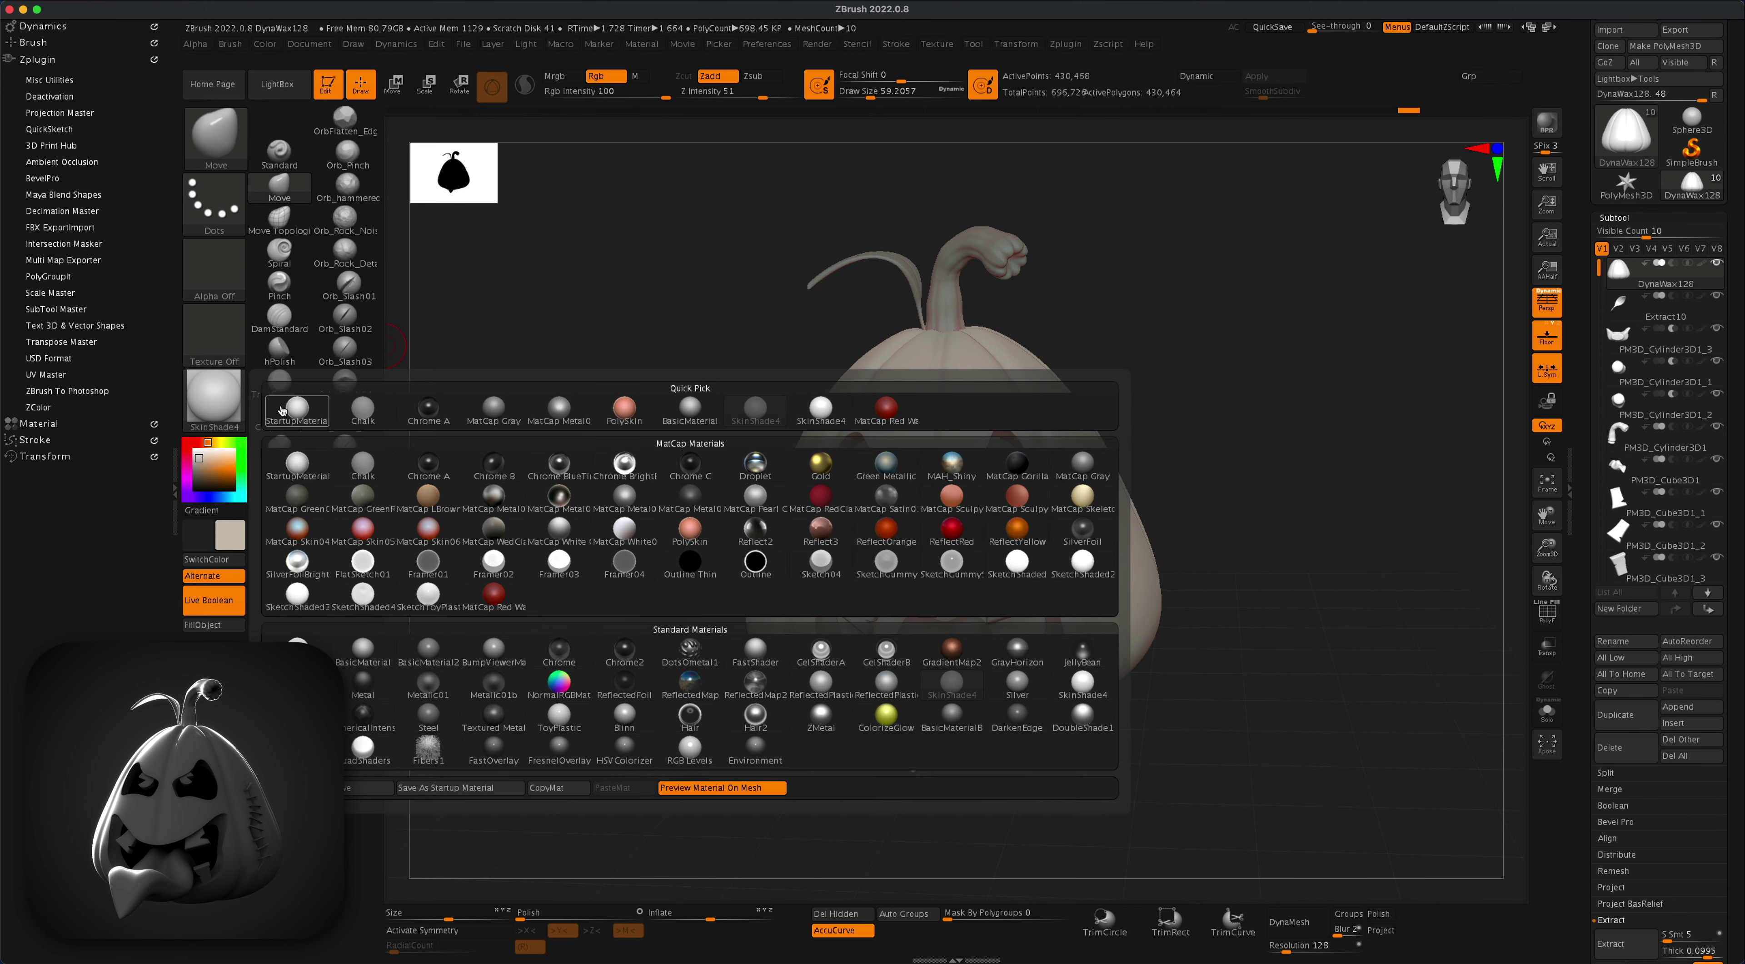
pyautogui.click(298, 465)
pyautogui.moveTo(1239, 428)
pyautogui.mouseDown()
pyautogui.moveTo(1308, 478)
pyautogui.moveTo(1317, 465)
pyautogui.mouseUp()
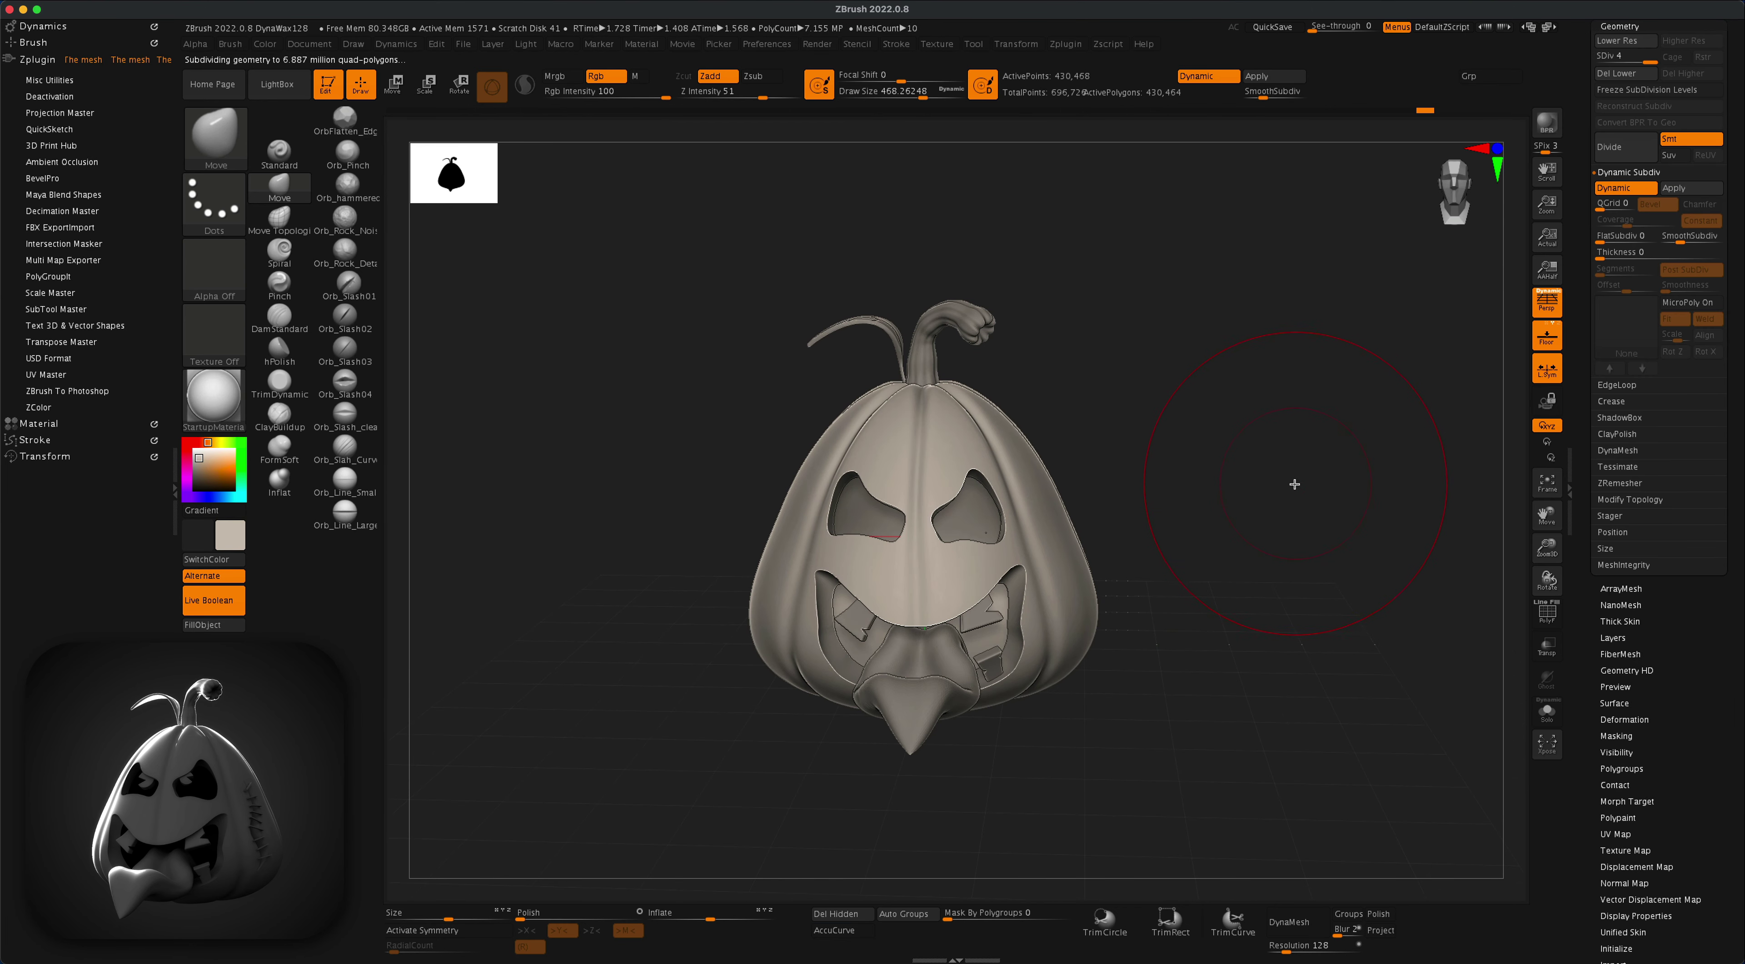
pyautogui.press('s')
pyautogui.moveTo(1307, 479); pyautogui.dragTo(1270, 492)
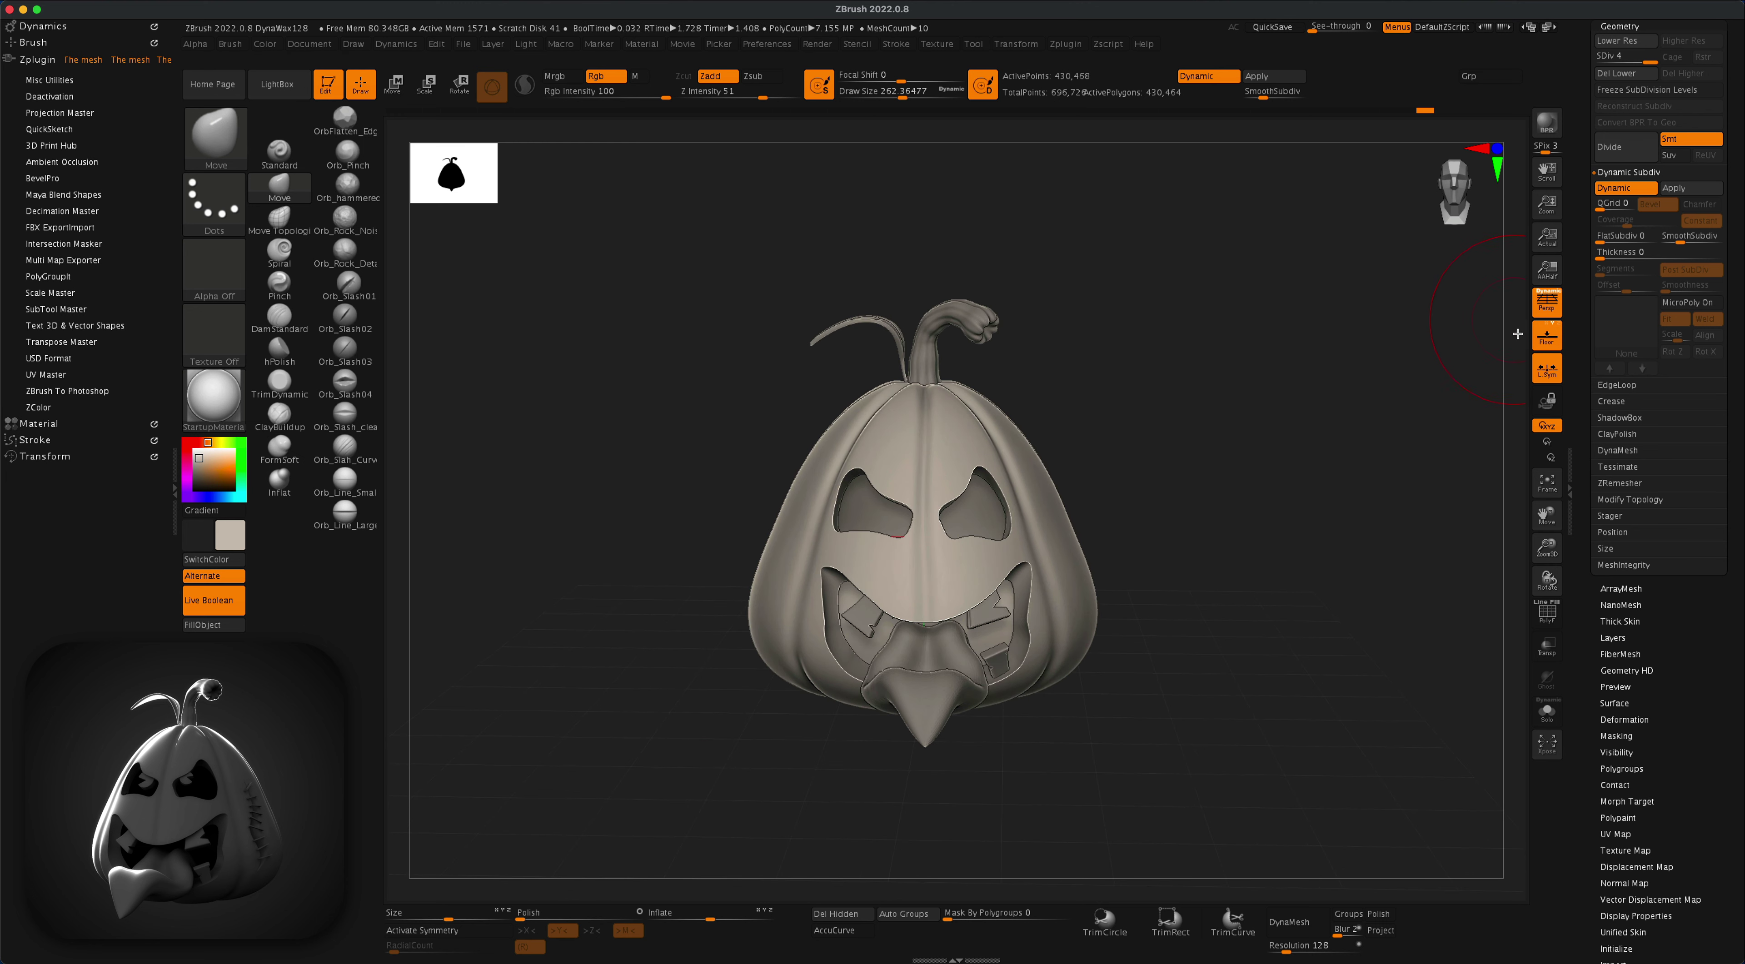
# Step: Append a cylinder as a new subtool and subdivide it for the pupil
pyautogui.moveTo(1715, 614); pyautogui.dragTo(1707, 811)
pyautogui.click(1610, 210)
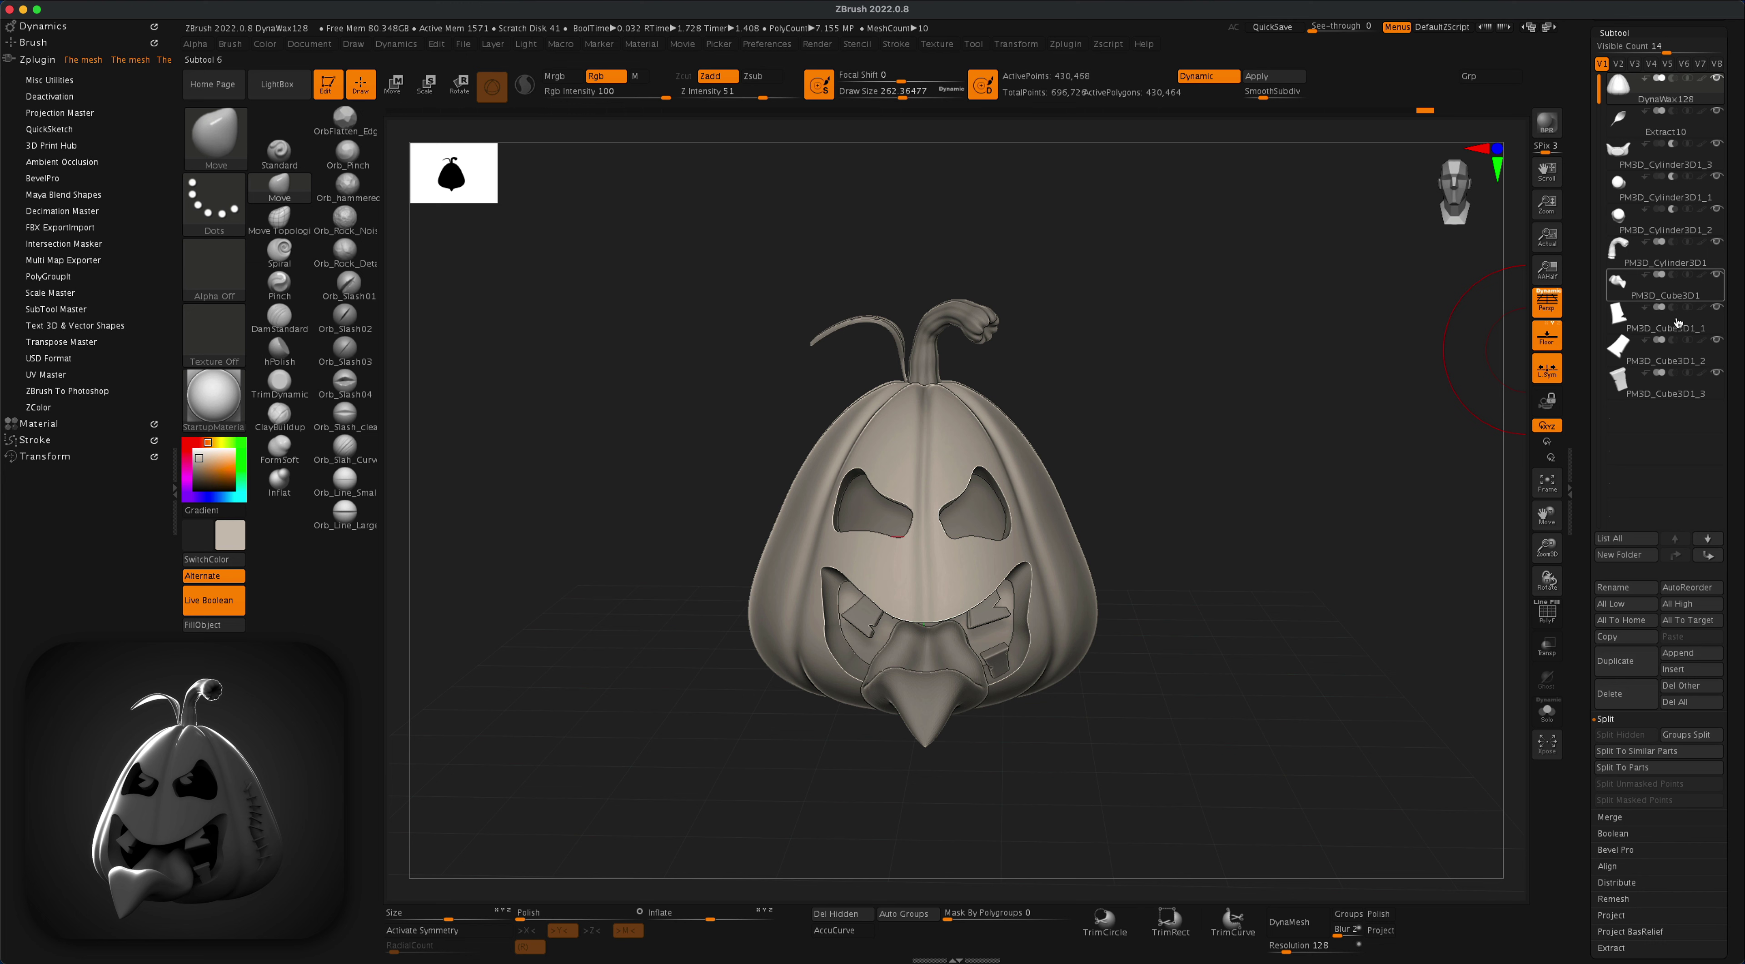
pyautogui.click(1691, 653)
pyautogui.click(1351, 674)
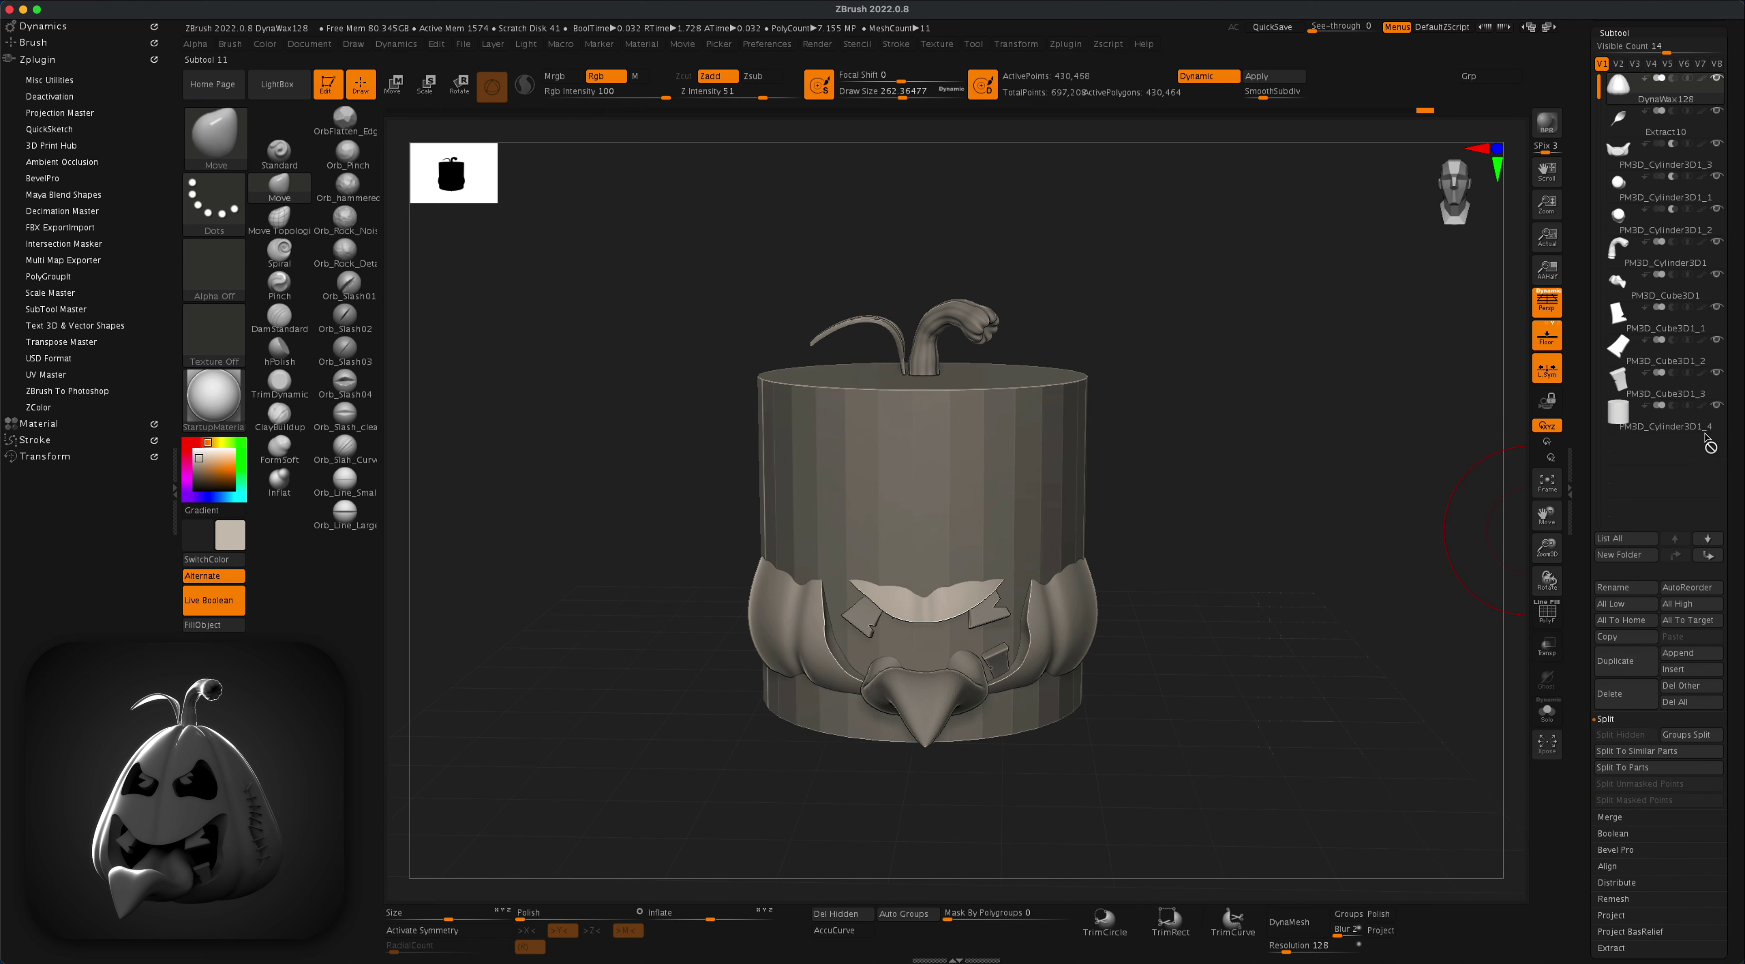
pyautogui.keyDown('ctrl'); pyautogui.click(1245, 552); pyautogui.keyUp('ctrl')
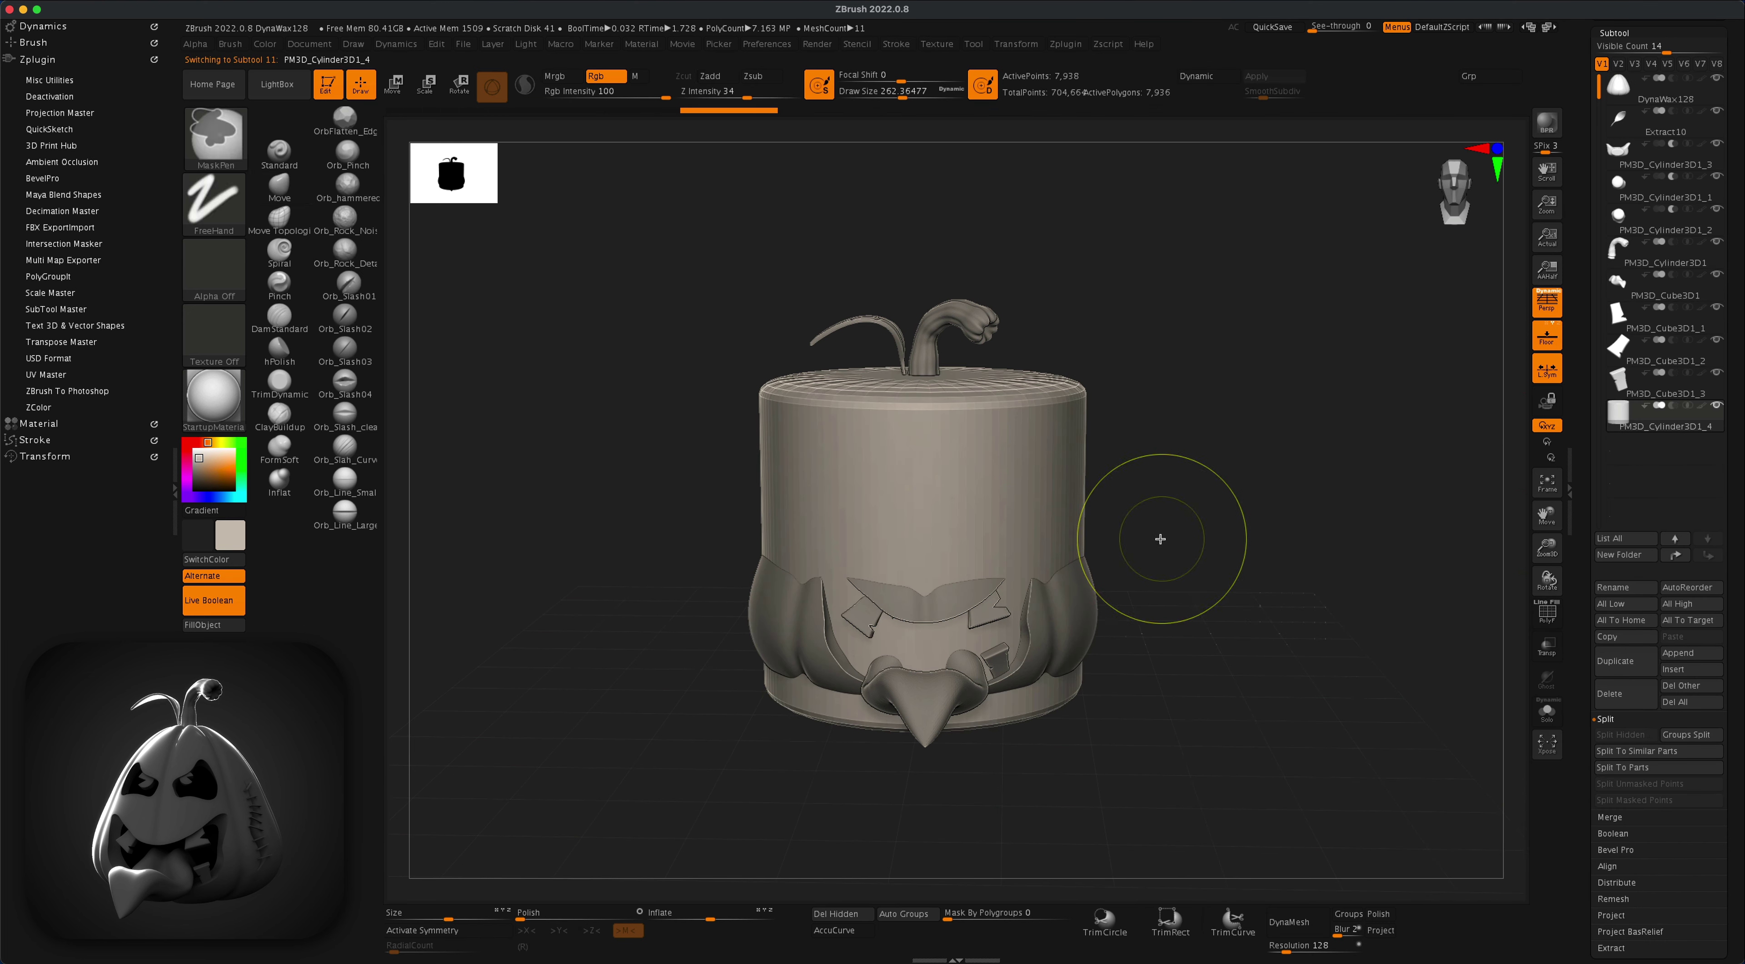
pyautogui.hotkey('ctrl', 'd')
# Step: Shrink the cylinder into a small forward-facing disc and place it in front of the pumpkin's face
pyautogui.click(399, 88)
pyautogui.moveTo(1183, 394); pyautogui.dragTo(1193, 374)
pyautogui.moveTo(923, 492); pyautogui.dragTo(925, 554)
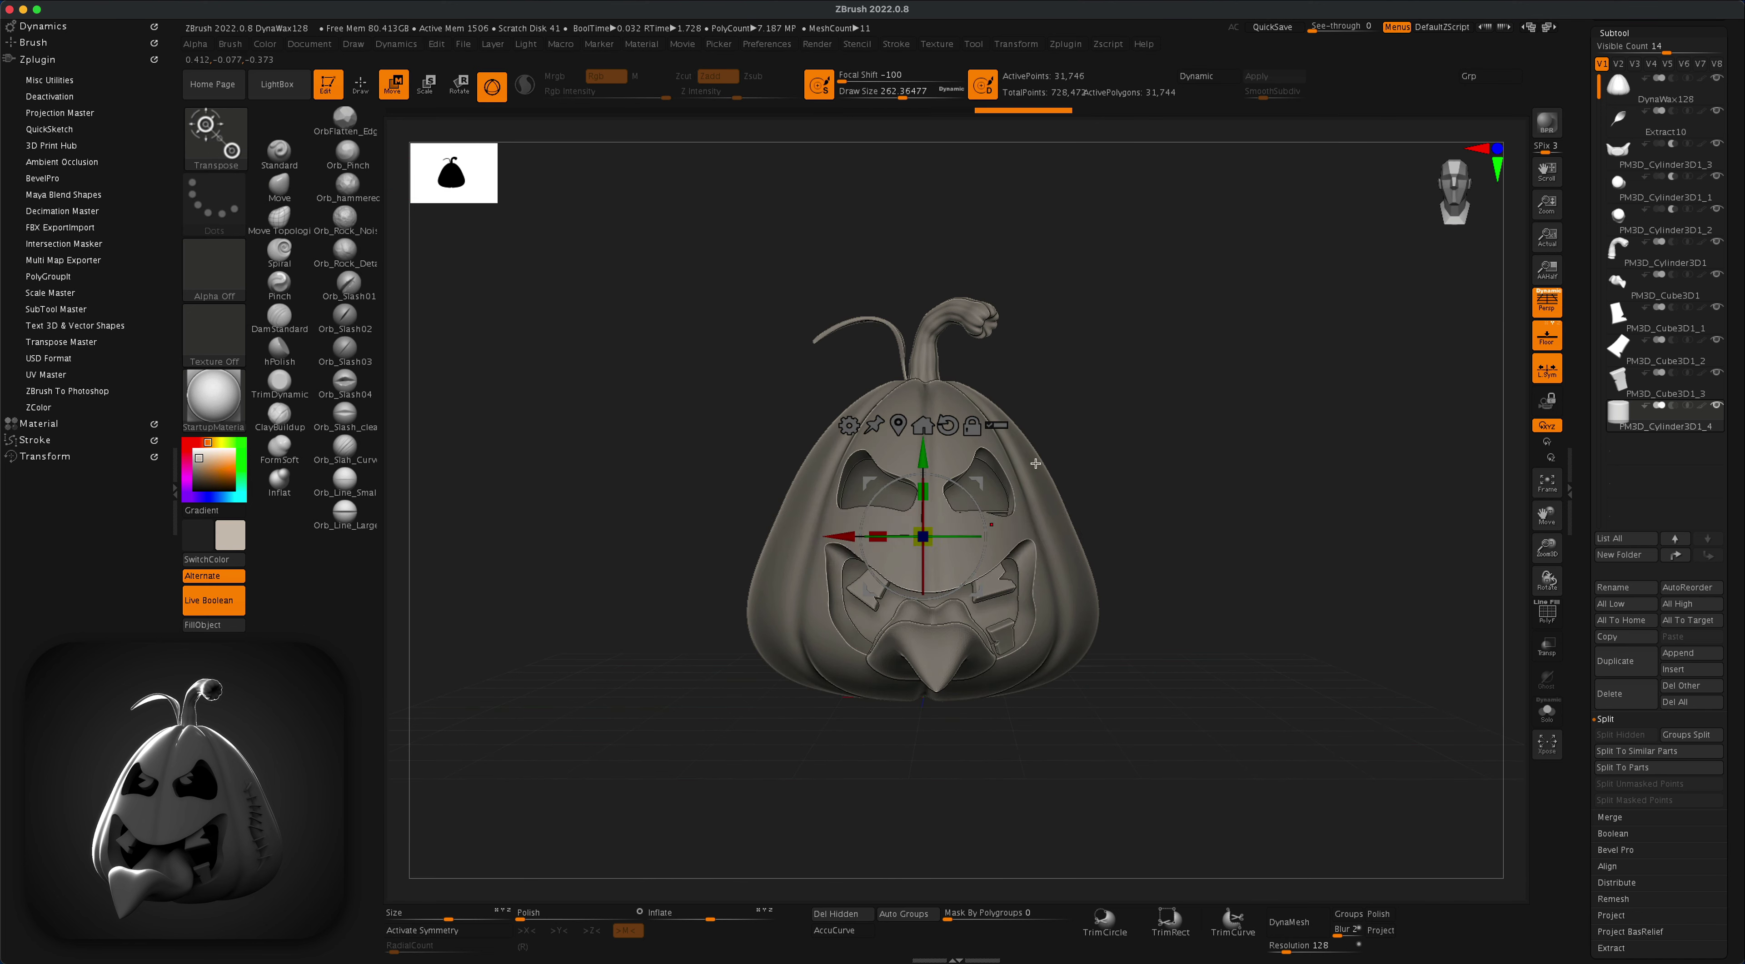
pyautogui.keyDown('shift'); pyautogui.moveTo(1084, 444); pyautogui.dragTo(1223, 428); pyautogui.keyUp('shift')
pyautogui.moveTo(975, 484); pyautogui.dragTo(1164, 426)
pyautogui.moveTo(1168, 454); pyautogui.dragTo(1141, 537)
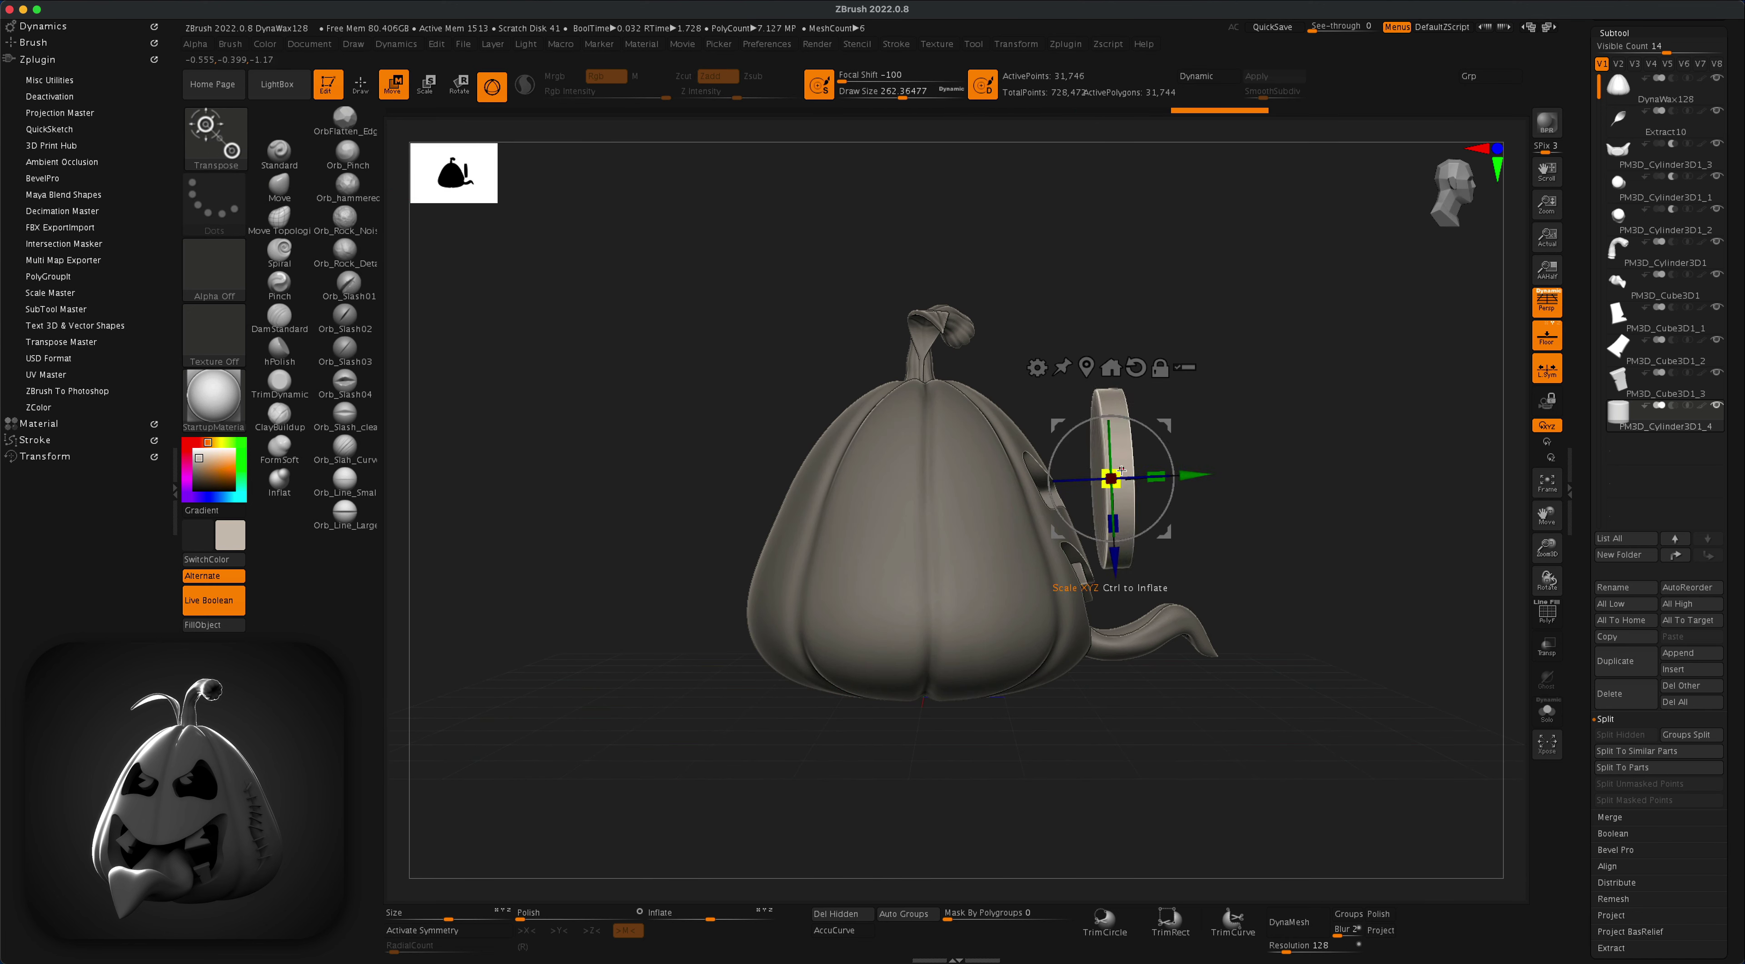
pyautogui.moveTo(1111, 479); pyautogui.dragTo(1086, 510)
# Step: Turn off perspective, then move and tilt the disc into the eye opening on the leaf side to follow the face's slope
pyautogui.click(1546, 303)
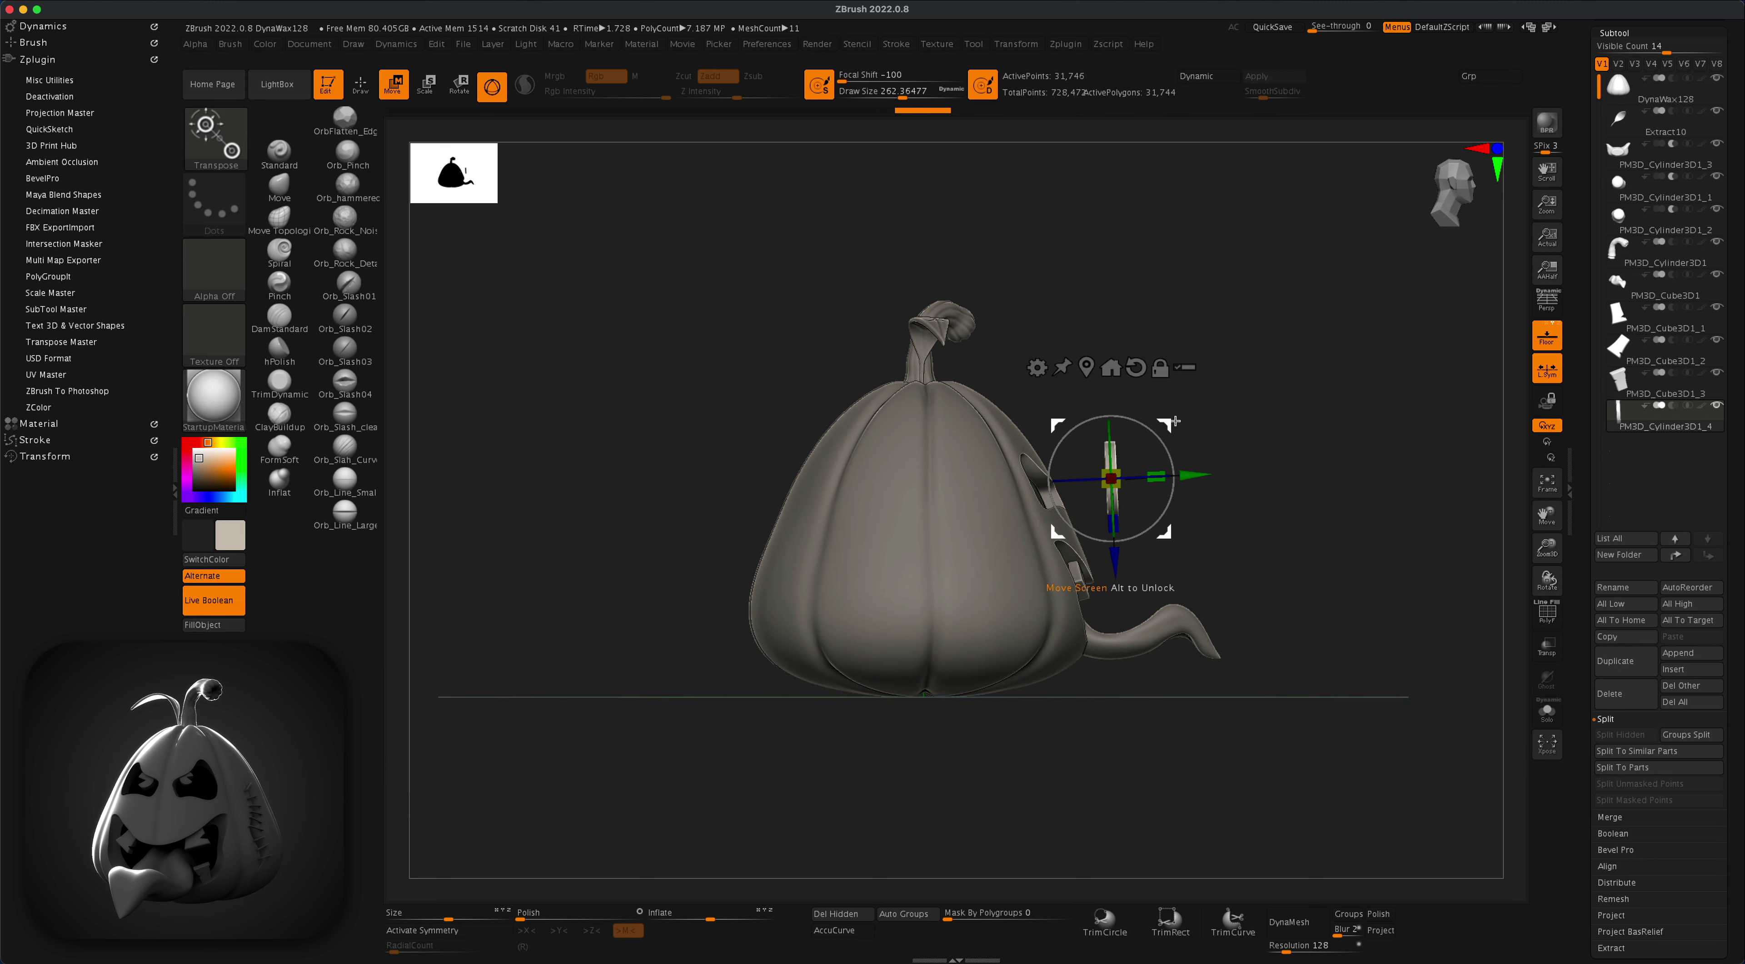
pyautogui.moveTo(1151, 461); pyautogui.dragTo(1106, 475)
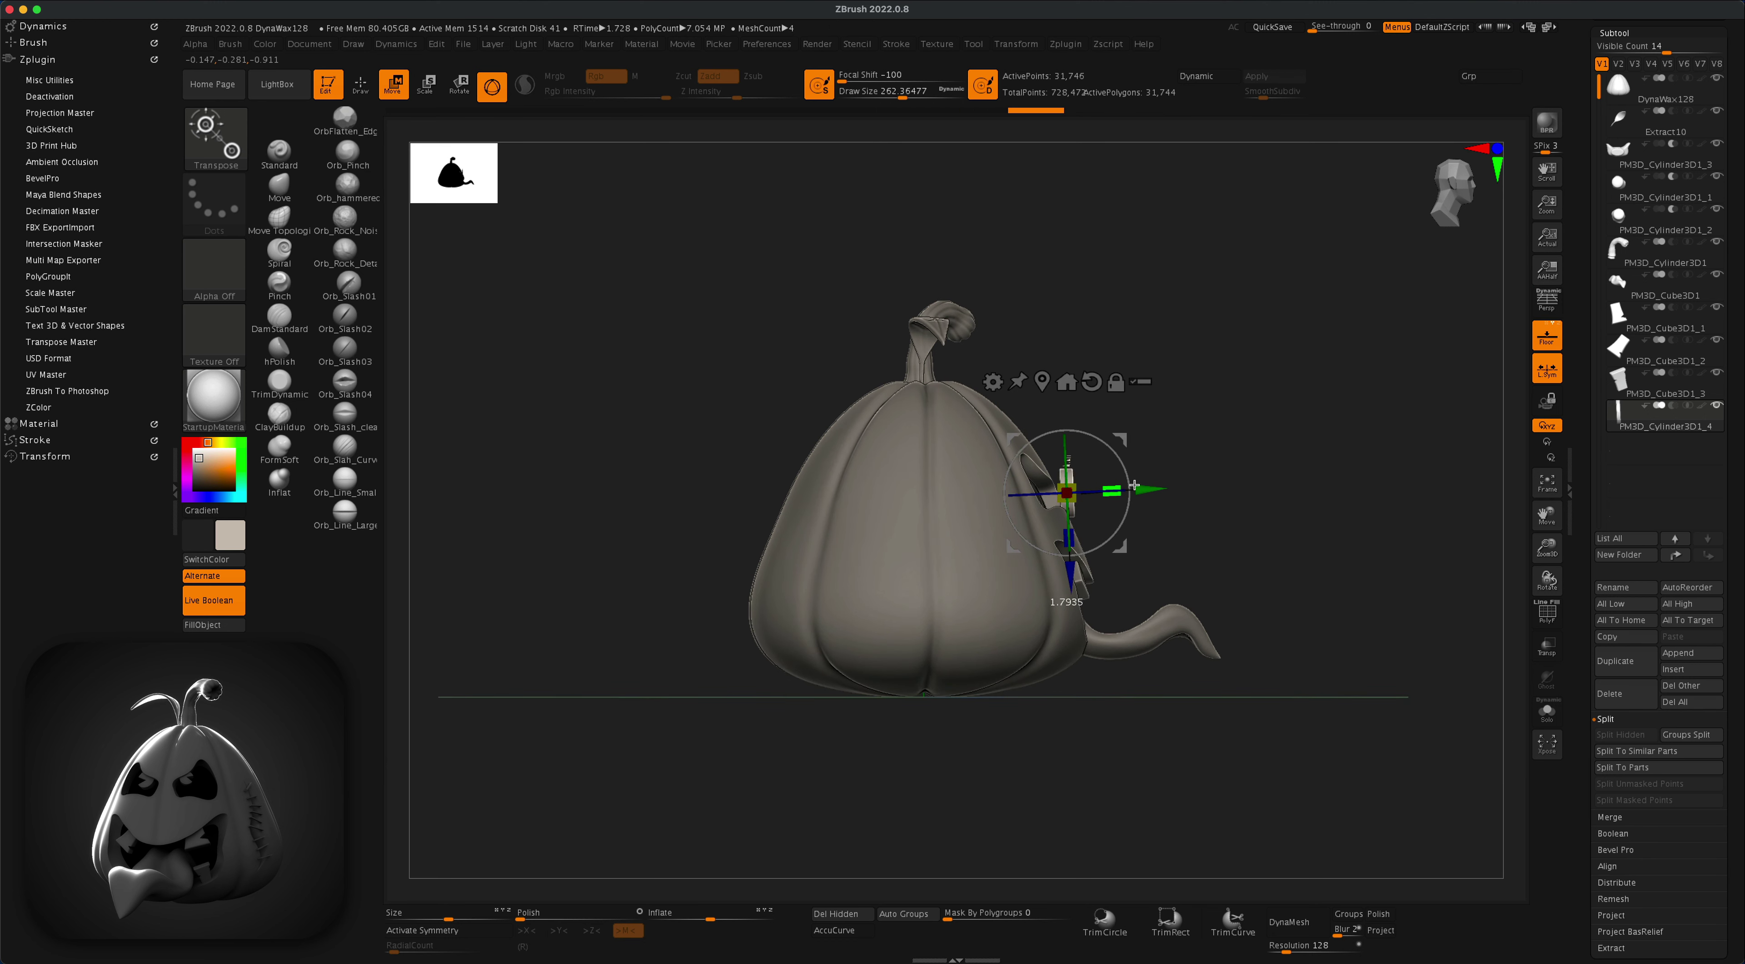
pyautogui.keyDown('alt'); pyautogui.moveTo(1275, 516); pyautogui.dragTo(1299, 450); pyautogui.keyUp('alt')
pyautogui.moveTo(1142, 461); pyautogui.dragTo(1070, 432)
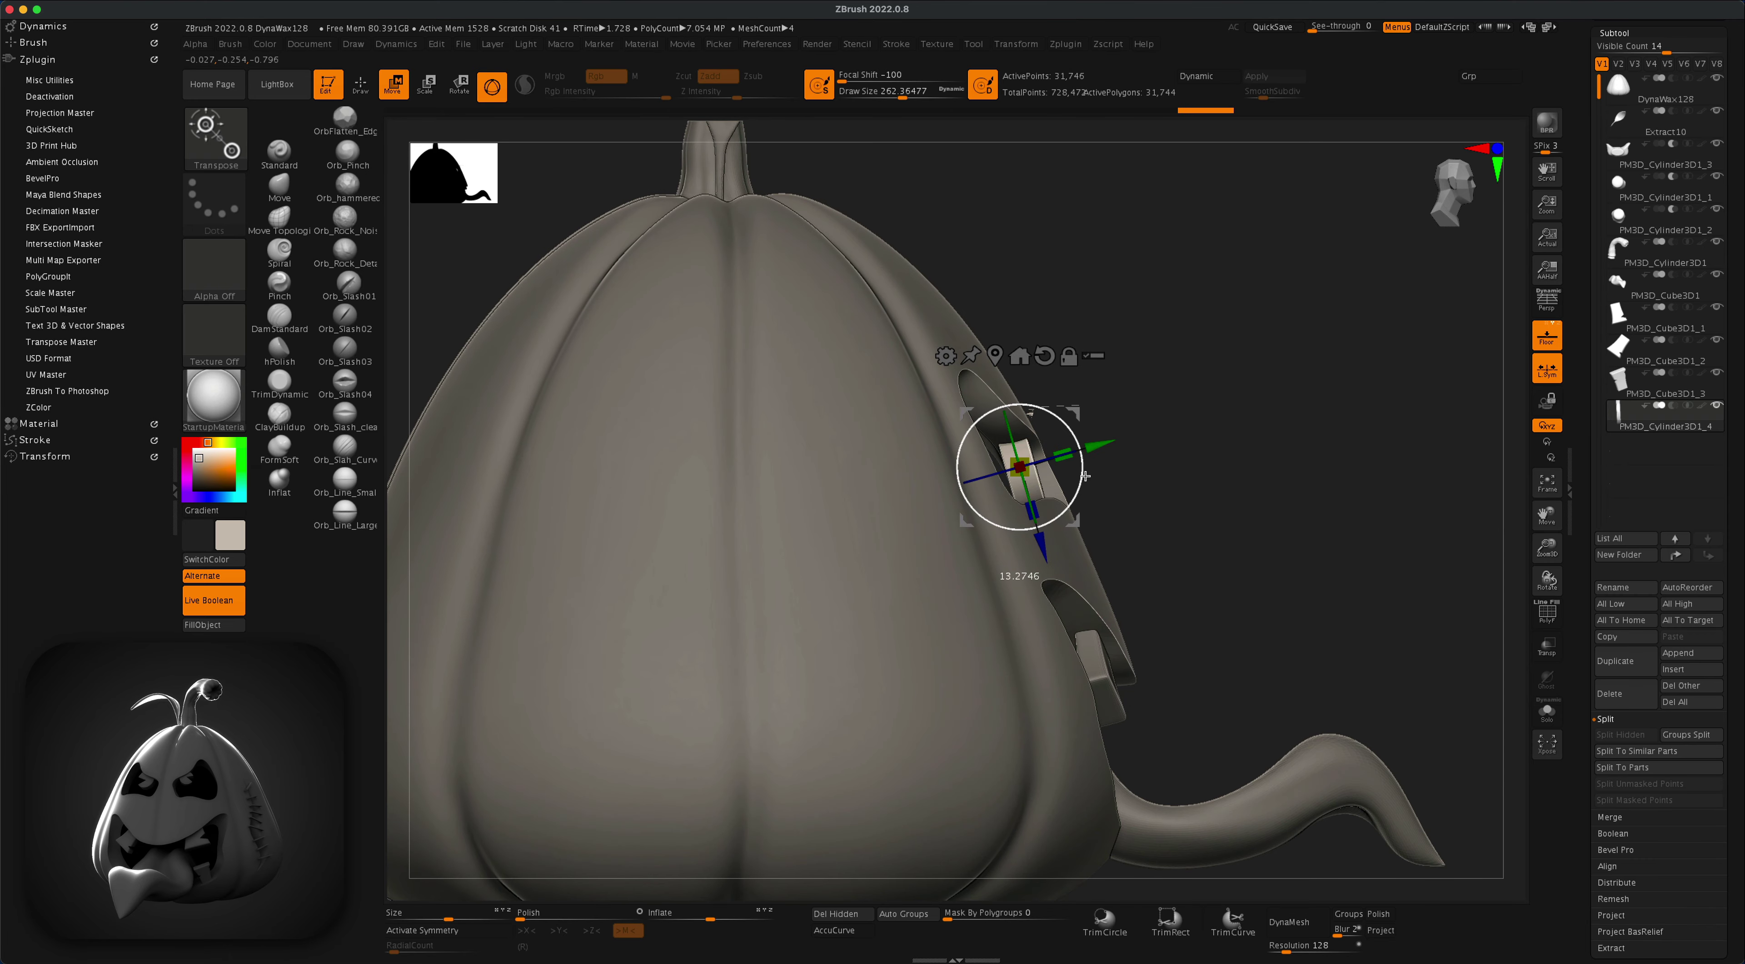
pyautogui.moveTo(1273, 480); pyautogui.dragTo(733, 475)
pyautogui.moveTo(984, 444)
pyautogui.mouseDown()
pyautogui.moveTo(948, 450)
pyautogui.moveTo(998, 443)
pyautogui.moveTo(988, 424)
pyautogui.mouseUp()
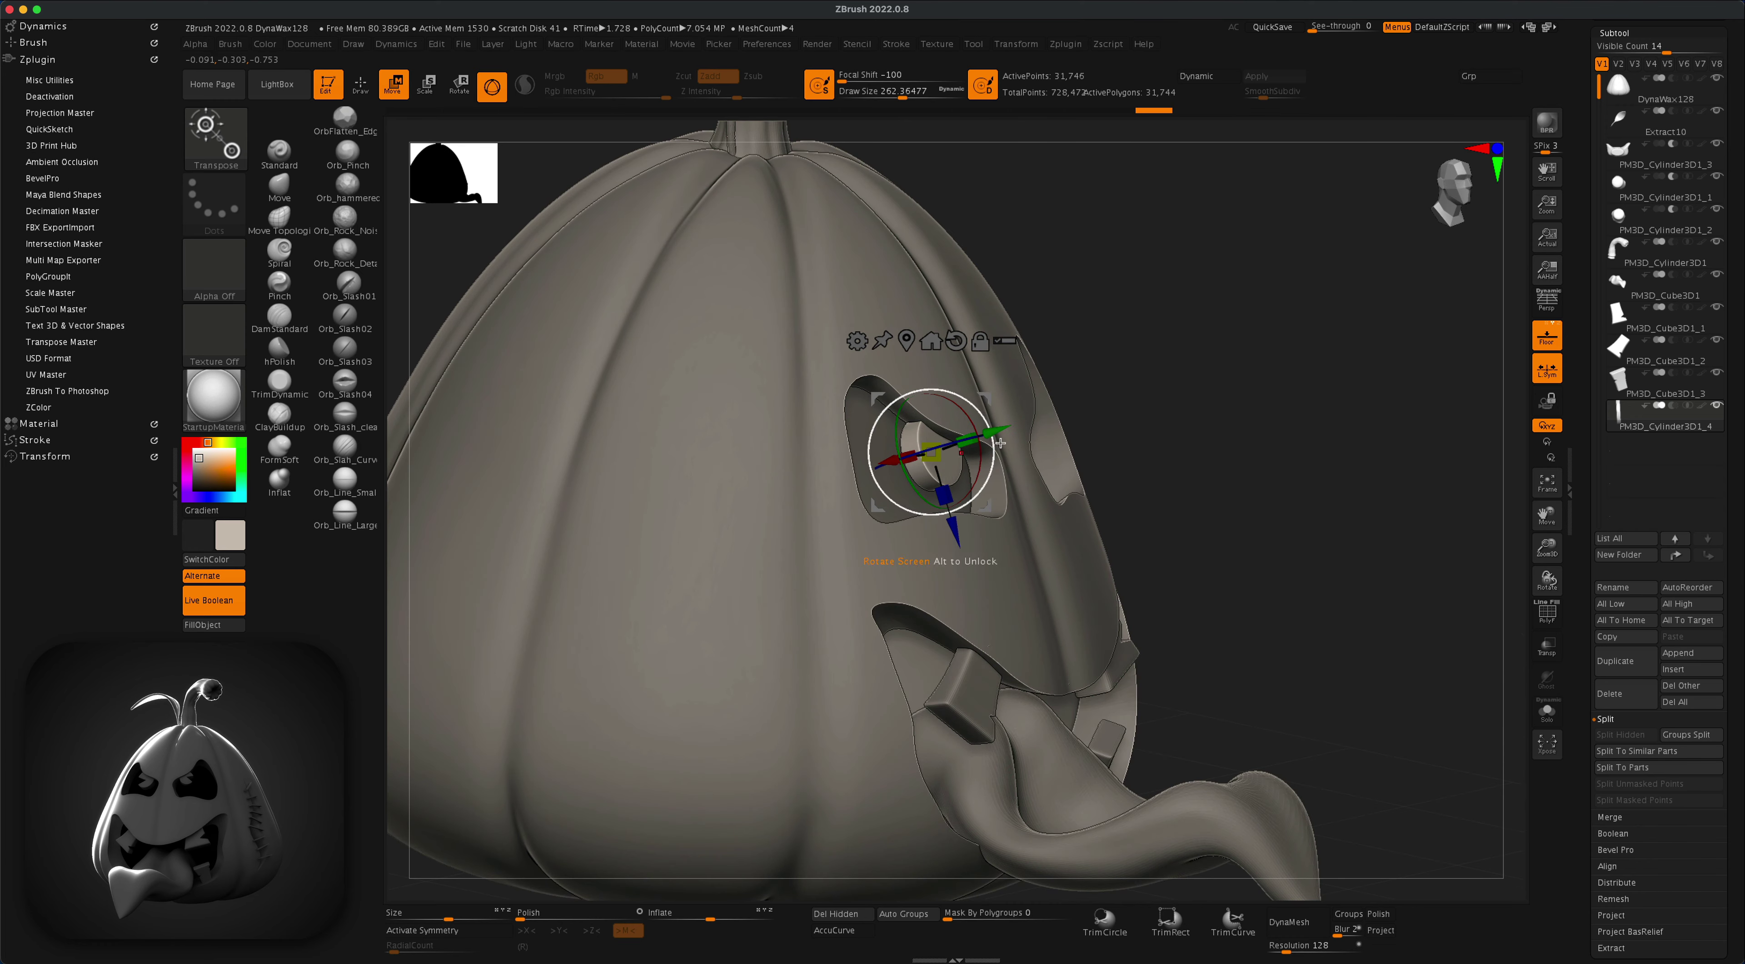
pyautogui.moveTo(1102, 375); pyautogui.dragTo(1078, 252)
pyautogui.moveTo(939, 403); pyautogui.dragTo(1272, 448)
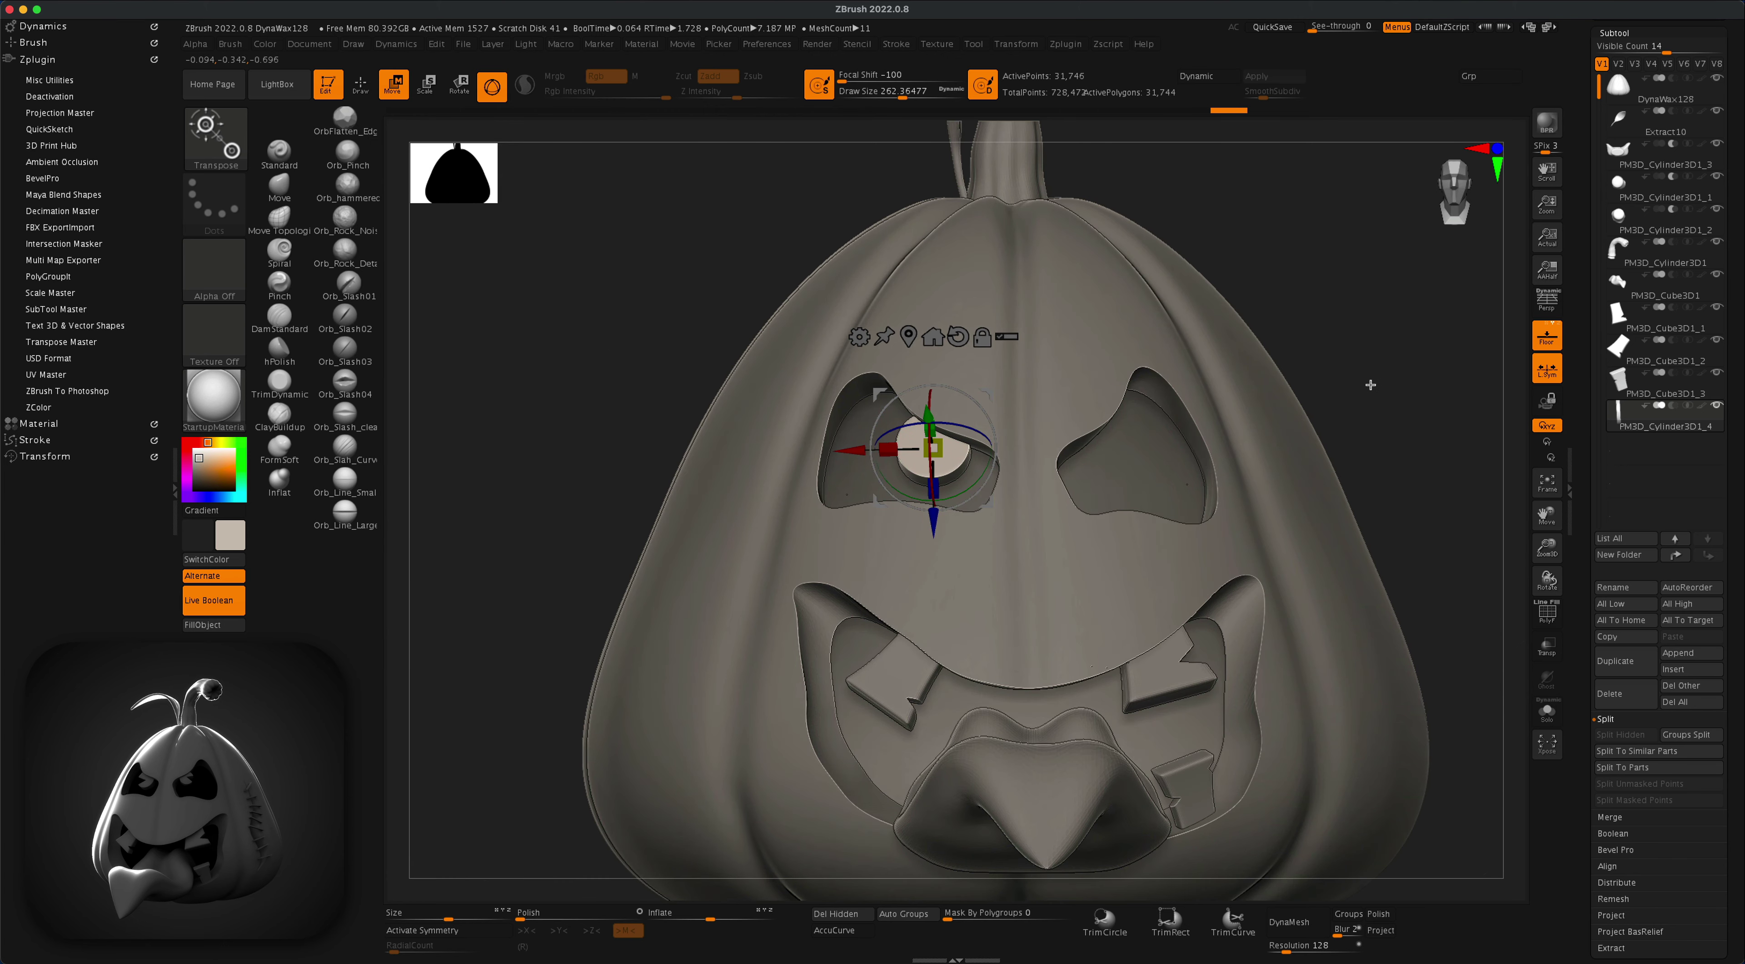
pyautogui.moveTo(1370, 386); pyautogui.dragTo(1322, 424)
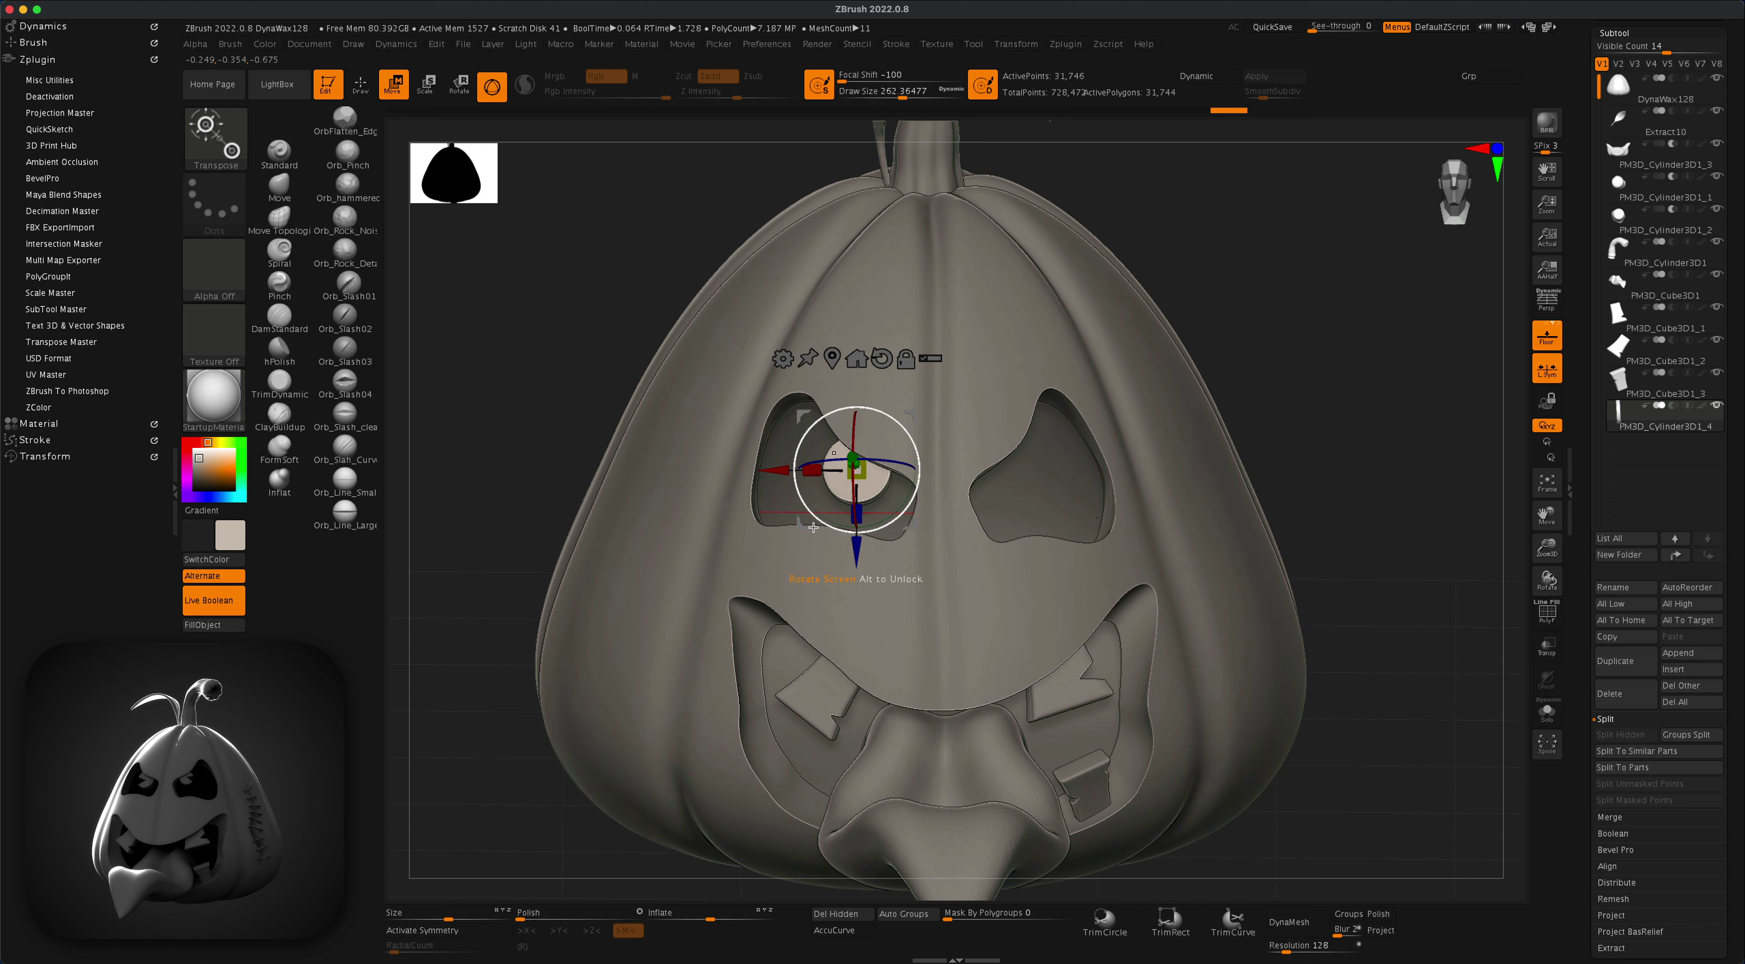
# Step: Delete the pupil disc's lower subdivision levels and slice a wedge out of its outer side with KnifeCurve
pyautogui.click(363, 95)
pyautogui.press('s')
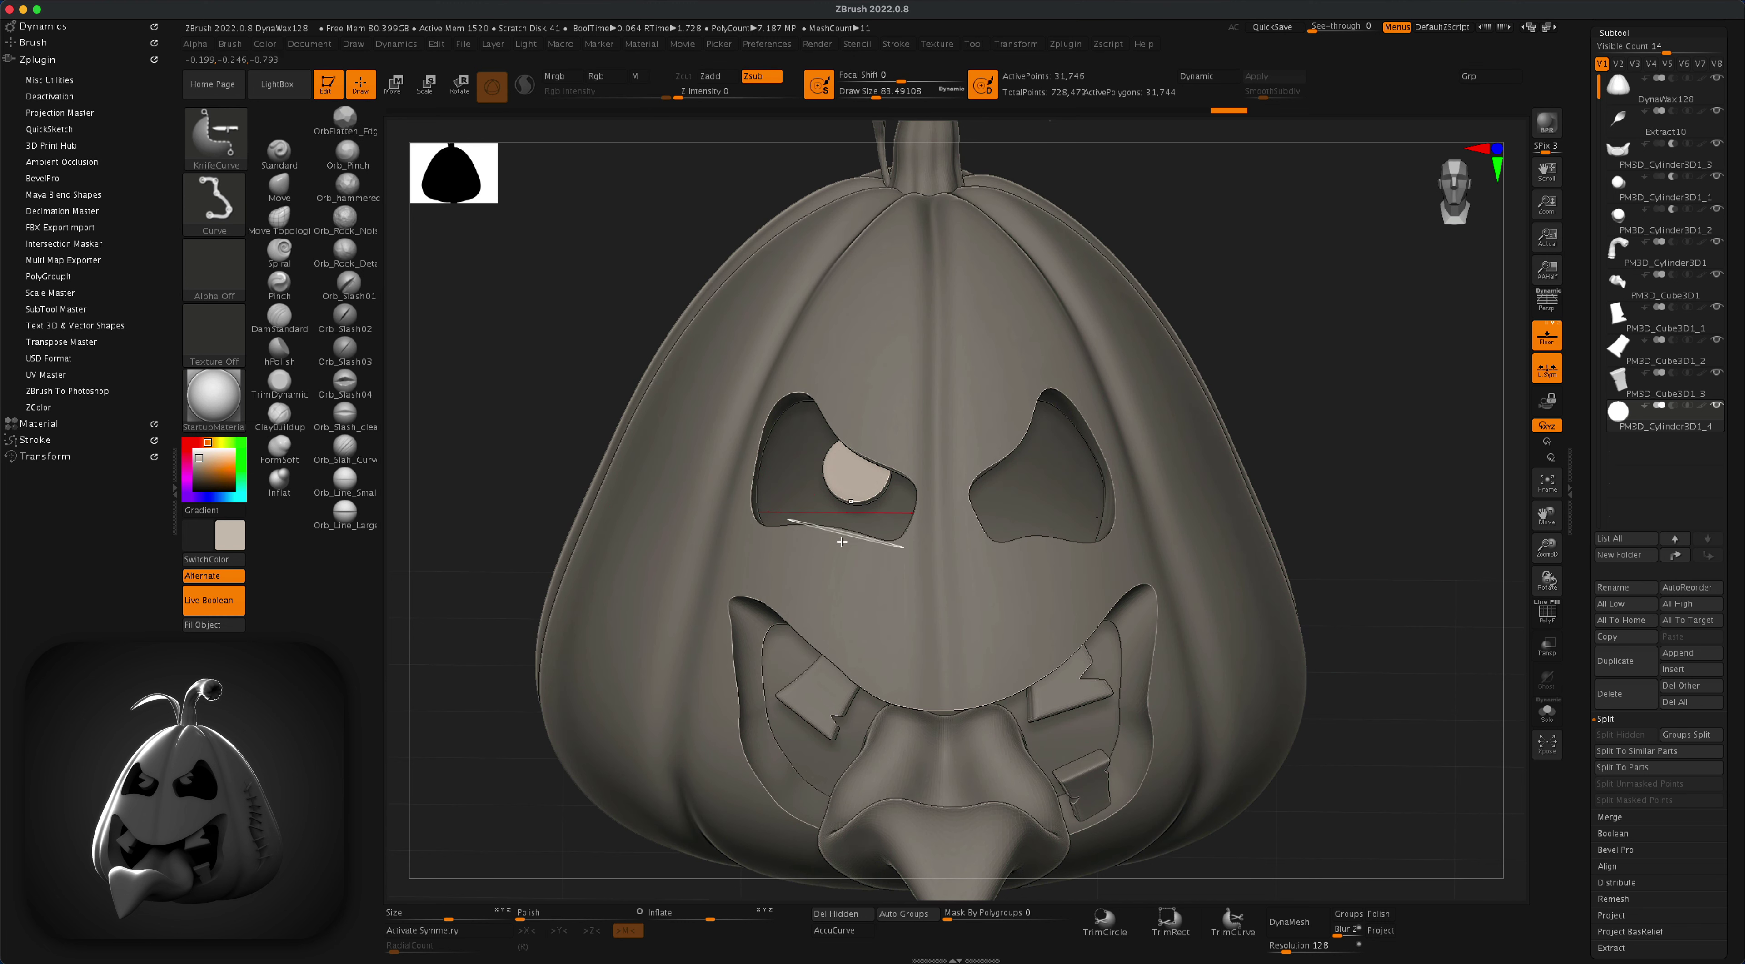
pyautogui.keyDown('ctrl'); pyautogui.keyDown('shift'); pyautogui.moveTo(859, 476); pyautogui.dragTo(806, 467); pyautogui.keyUp('shift'); pyautogui.keyUp('ctrl')
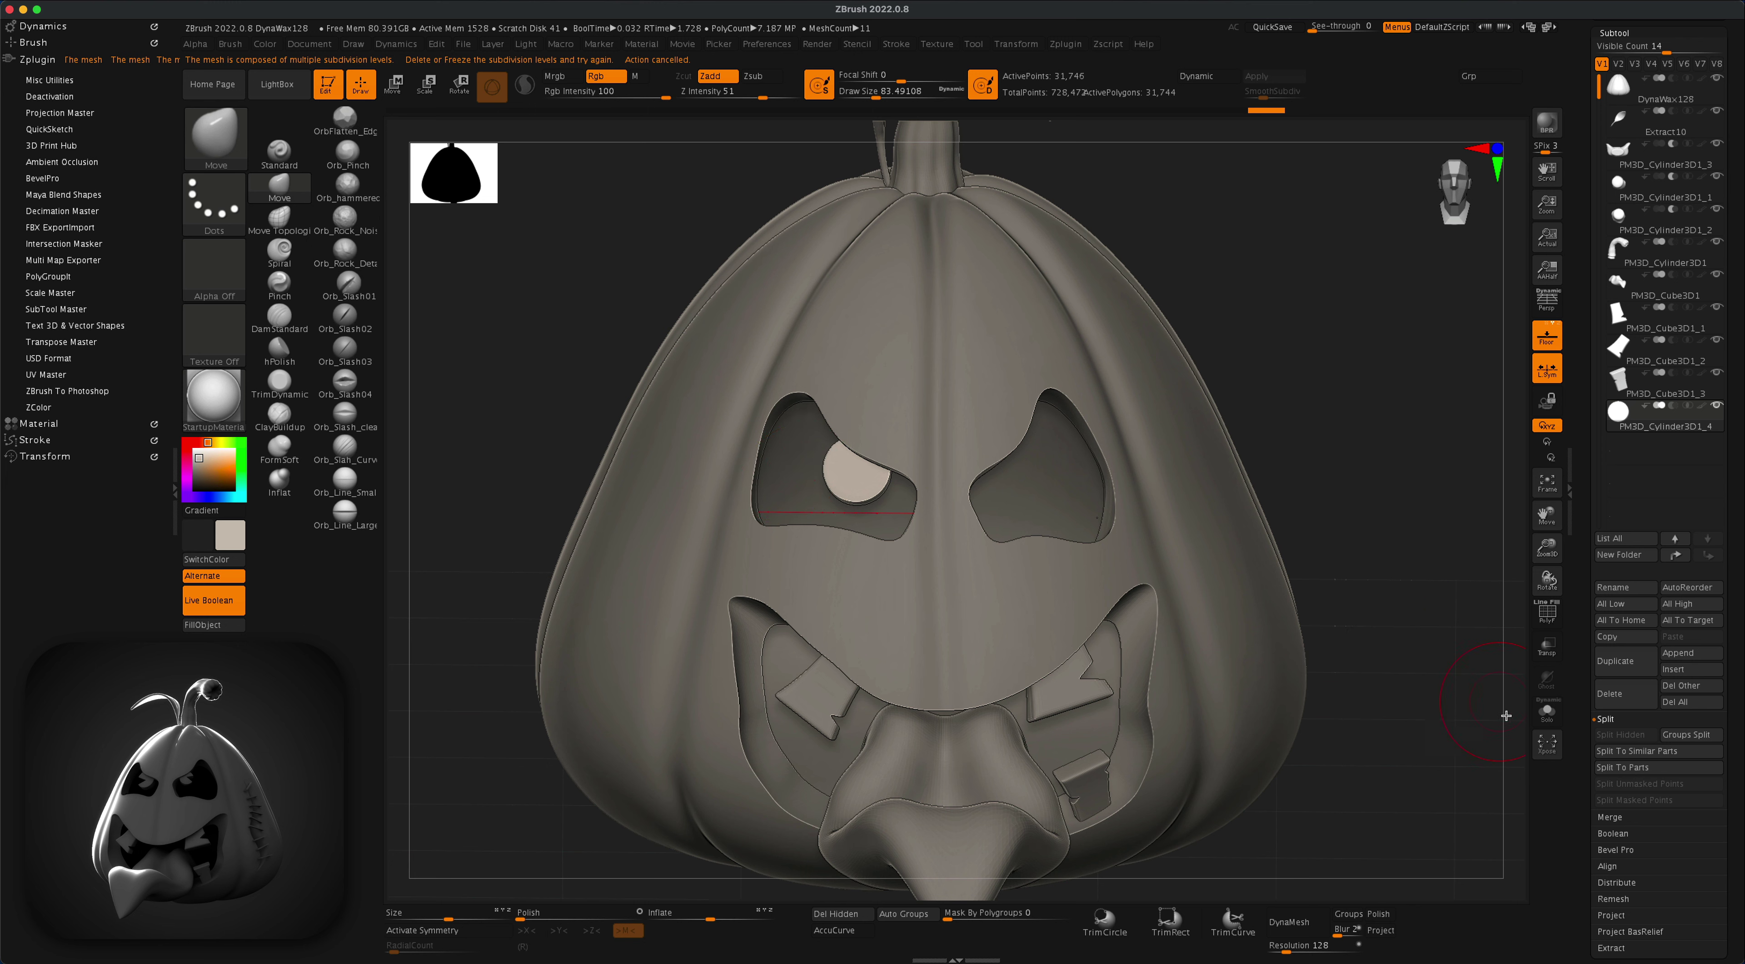
pyautogui.moveTo(1728, 756); pyautogui.dragTo(1726, 467)
pyautogui.click(1622, 677)
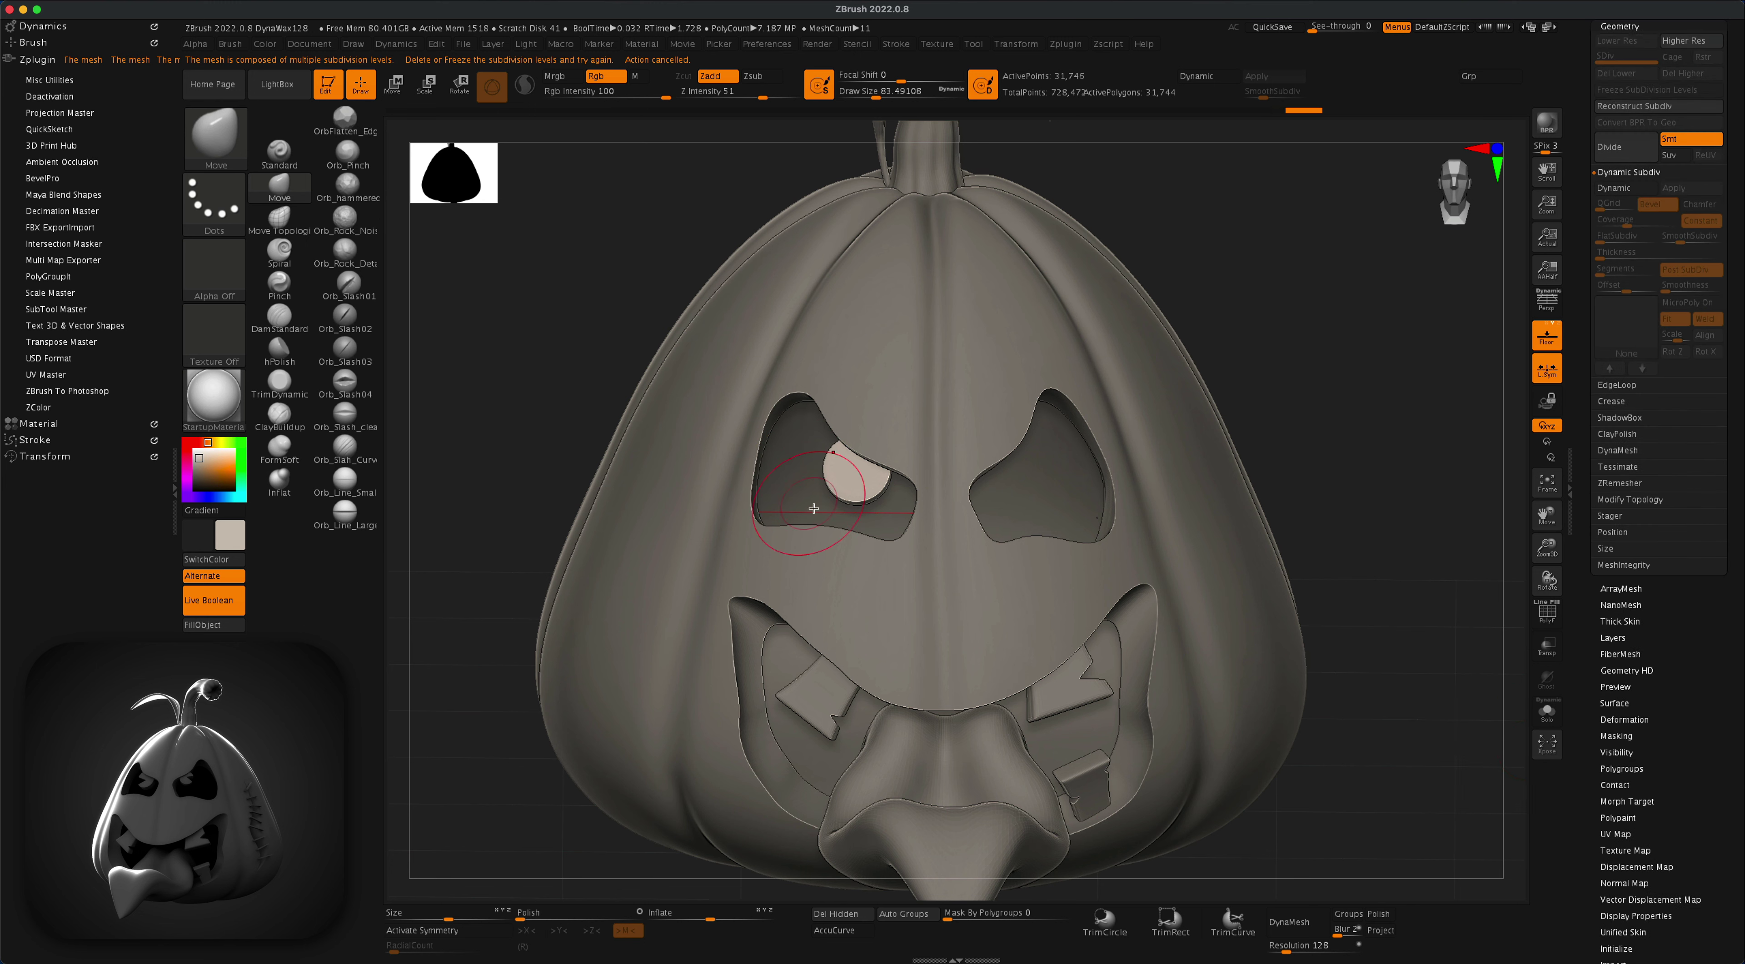
pyautogui.moveTo(772, 516)
pyautogui.keyDown('ctrl'); pyautogui.keyDown('shift'); pyautogui.mouseDown()
pyautogui.moveTo(859, 472)
pyautogui.moveTo(801, 449)
pyautogui.mouseUp(); pyautogui.keyUp('shift'); pyautogui.keyUp('ctrl')
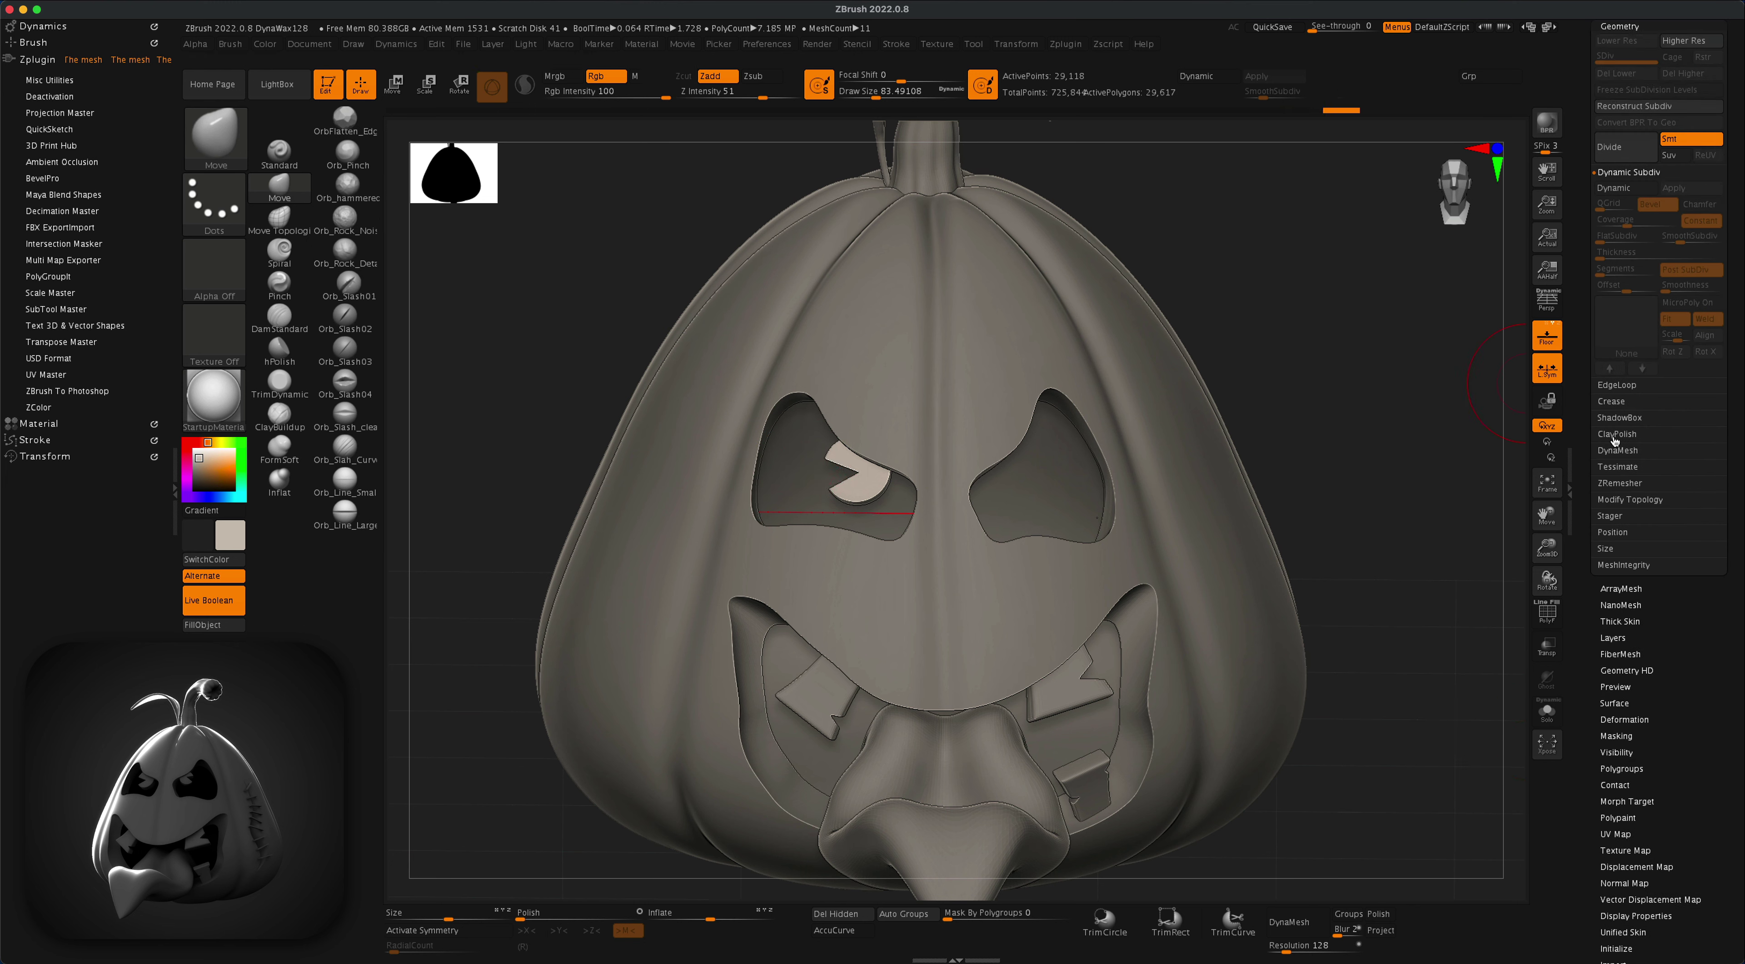
# Step: Duplicate the notched pupil, then move and rotate the copy into the opposite eye opening
pyautogui.moveTo(1720, 606); pyautogui.dragTo(1703, 733)
pyautogui.click(1615, 287)
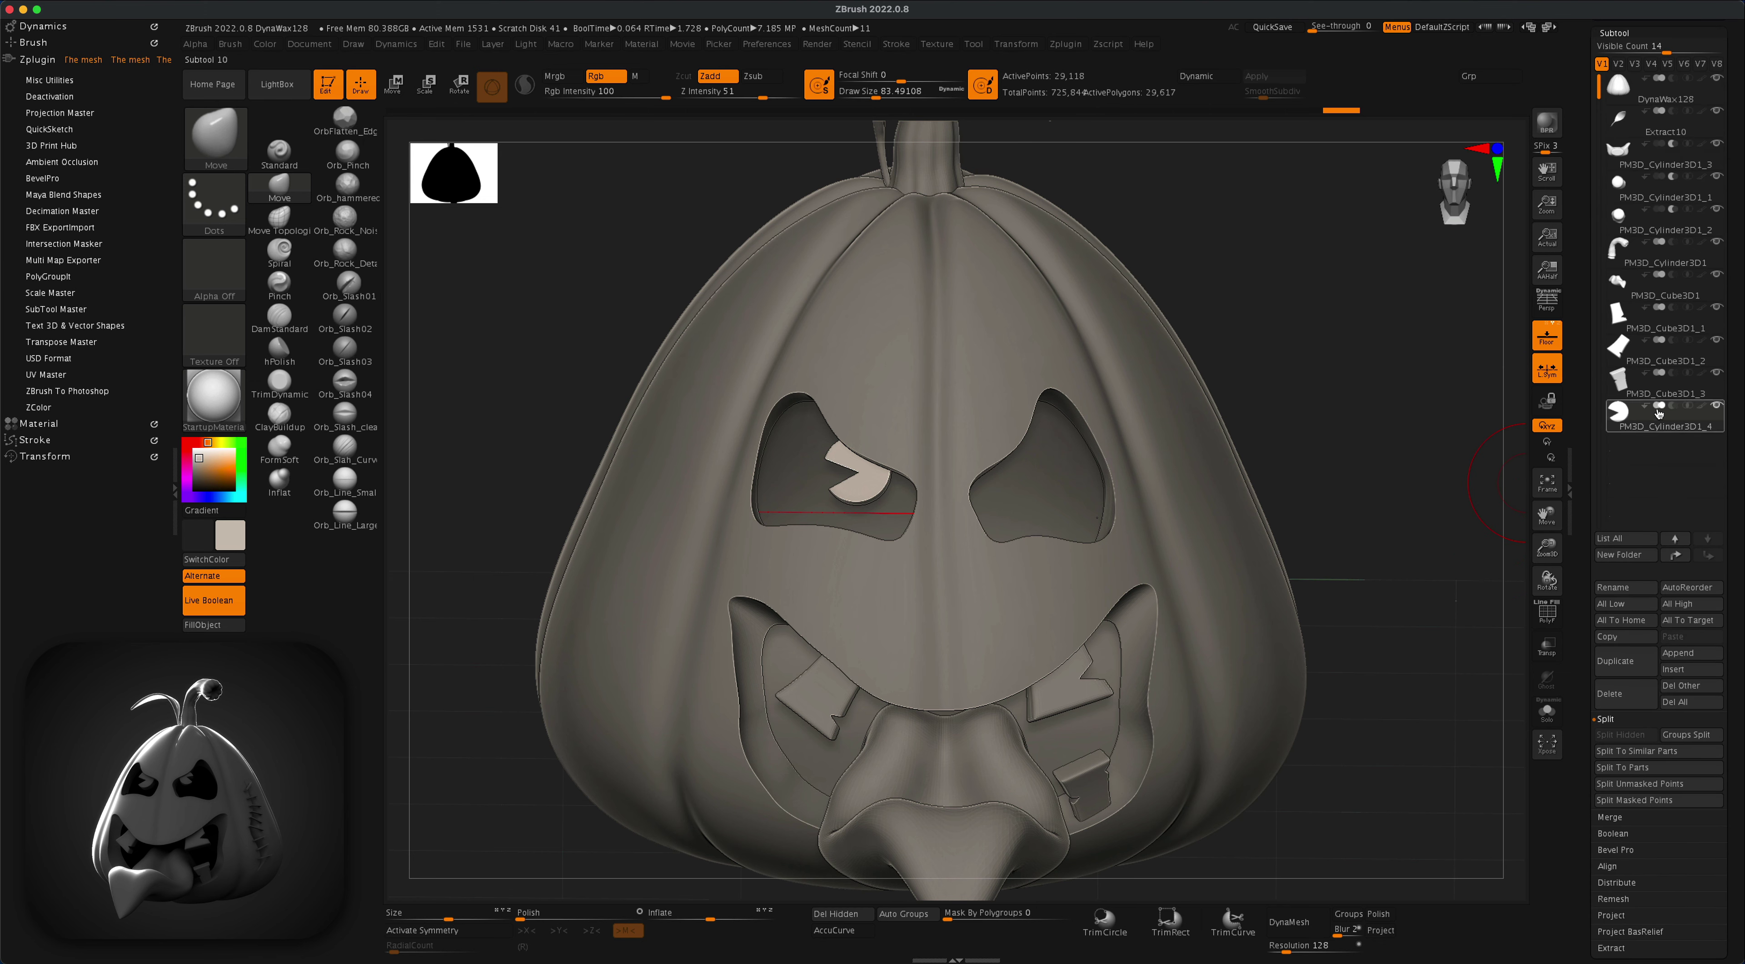
pyautogui.click(1627, 662)
pyautogui.moveTo(1403, 393); pyautogui.dragTo(1343, 392)
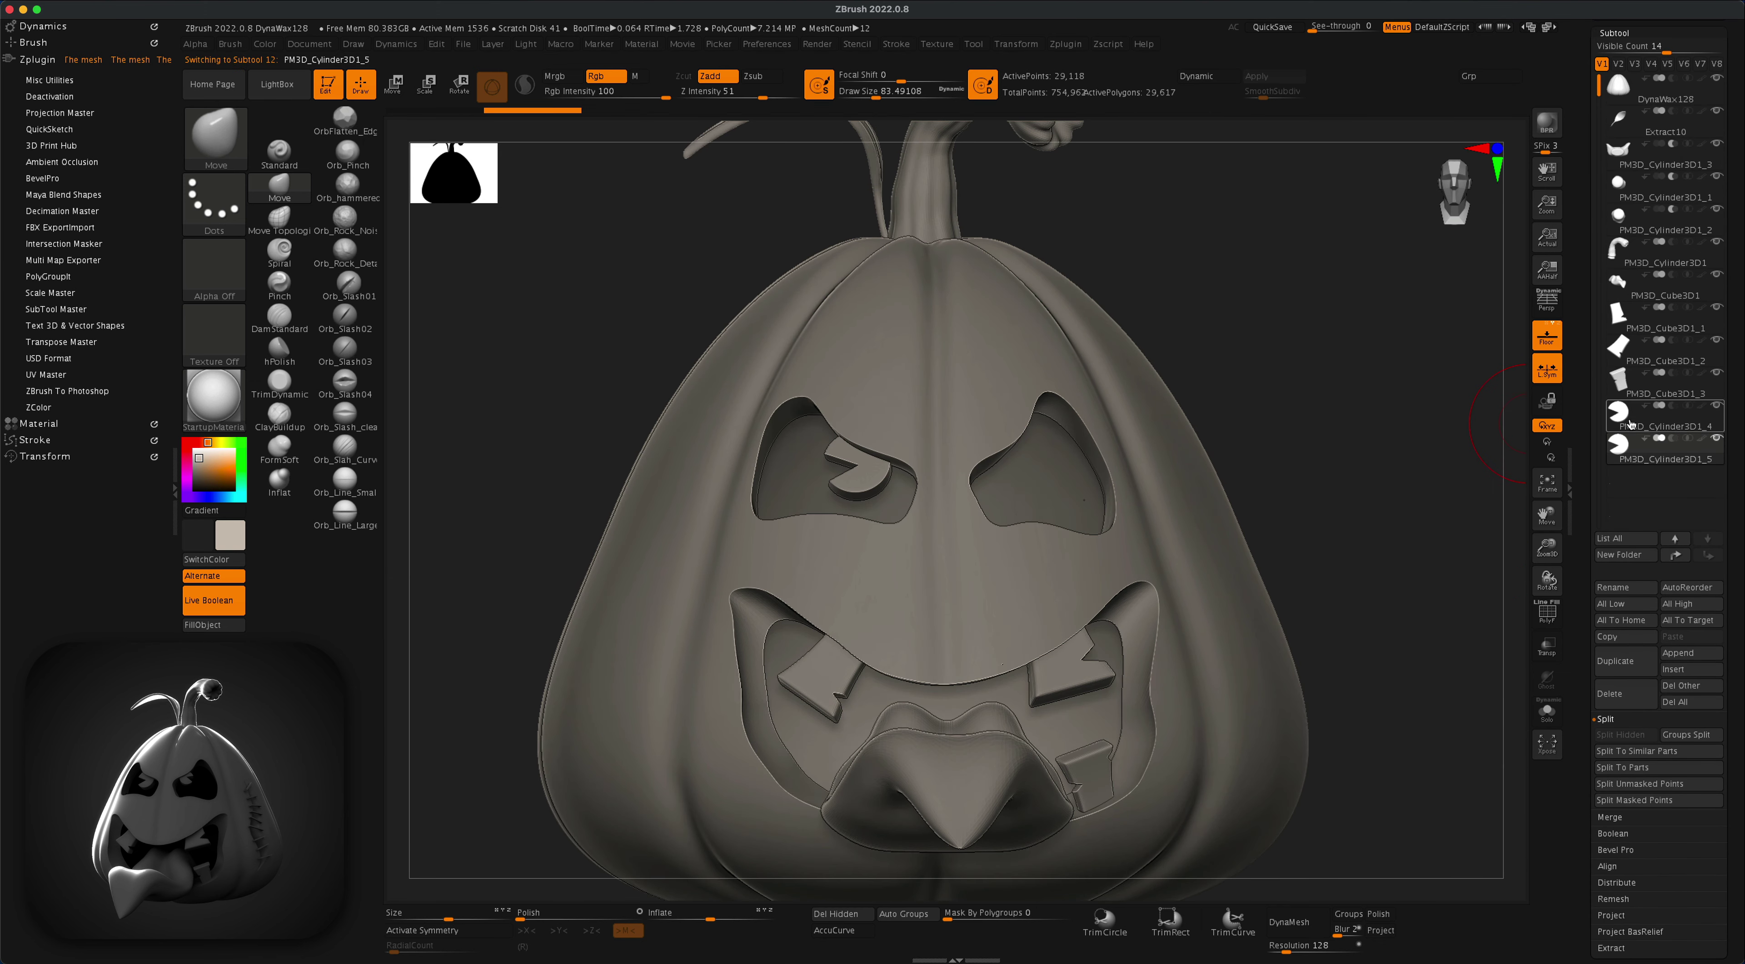
pyautogui.click(393, 84)
pyautogui.moveTo(855, 463); pyautogui.dragTo(908, 340)
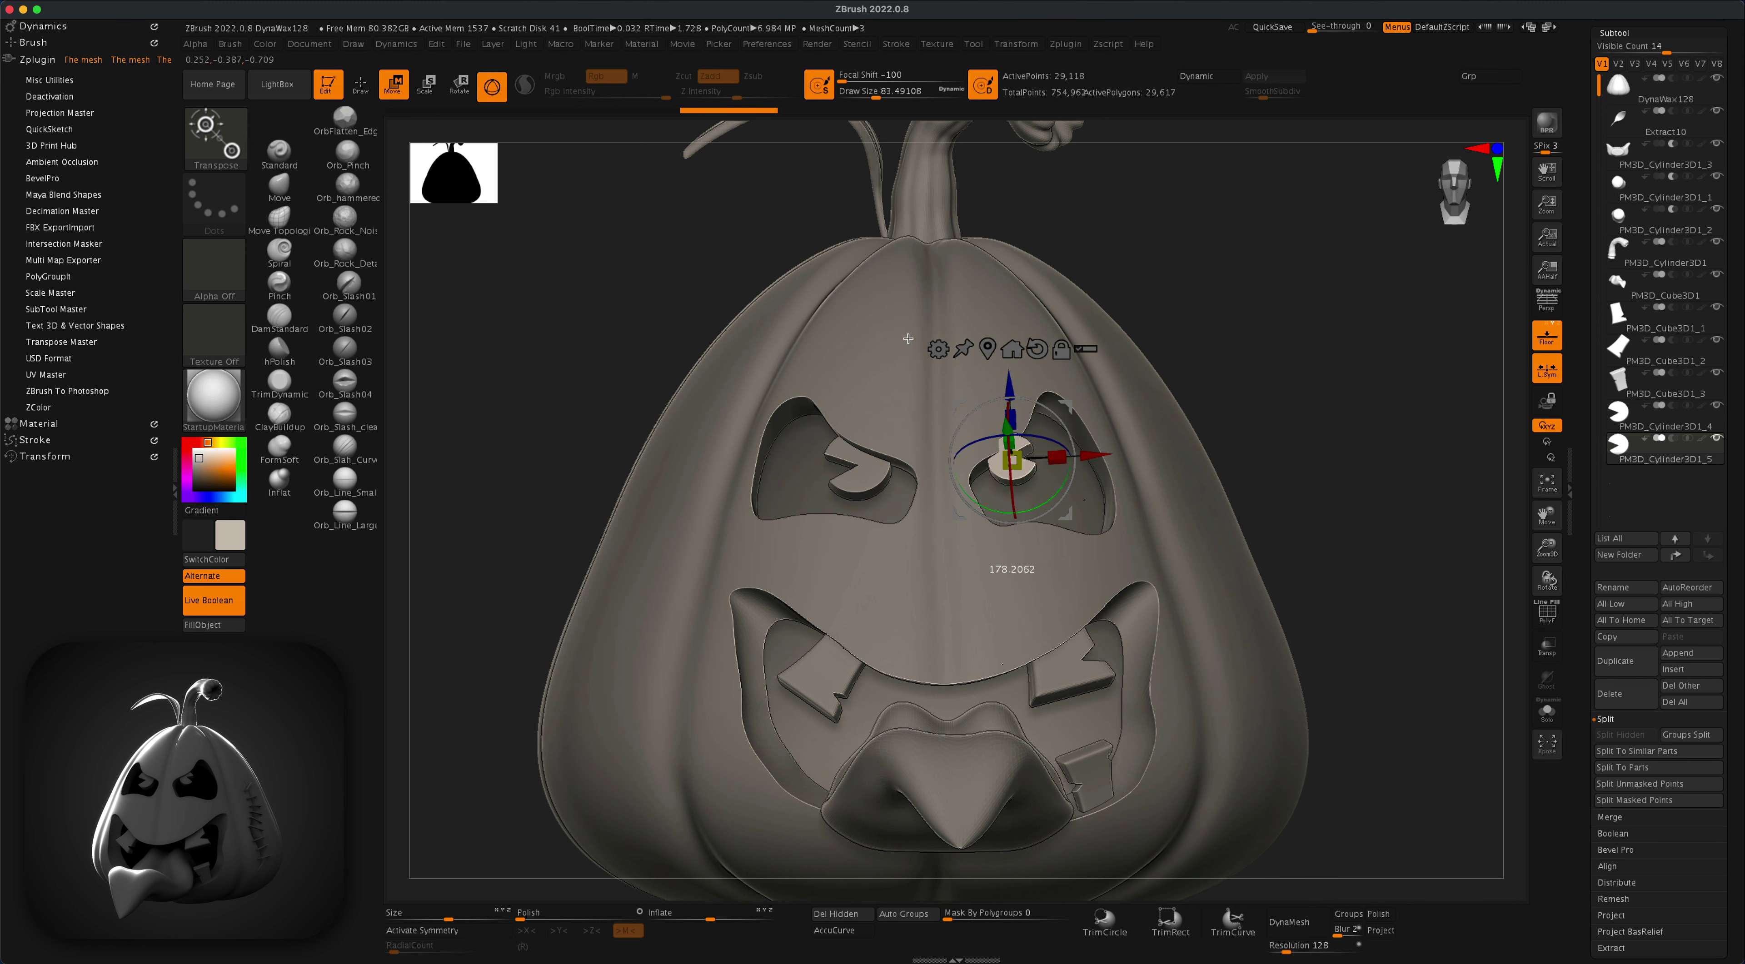
pyautogui.moveTo(1236, 307); pyautogui.dragTo(1010, 397)
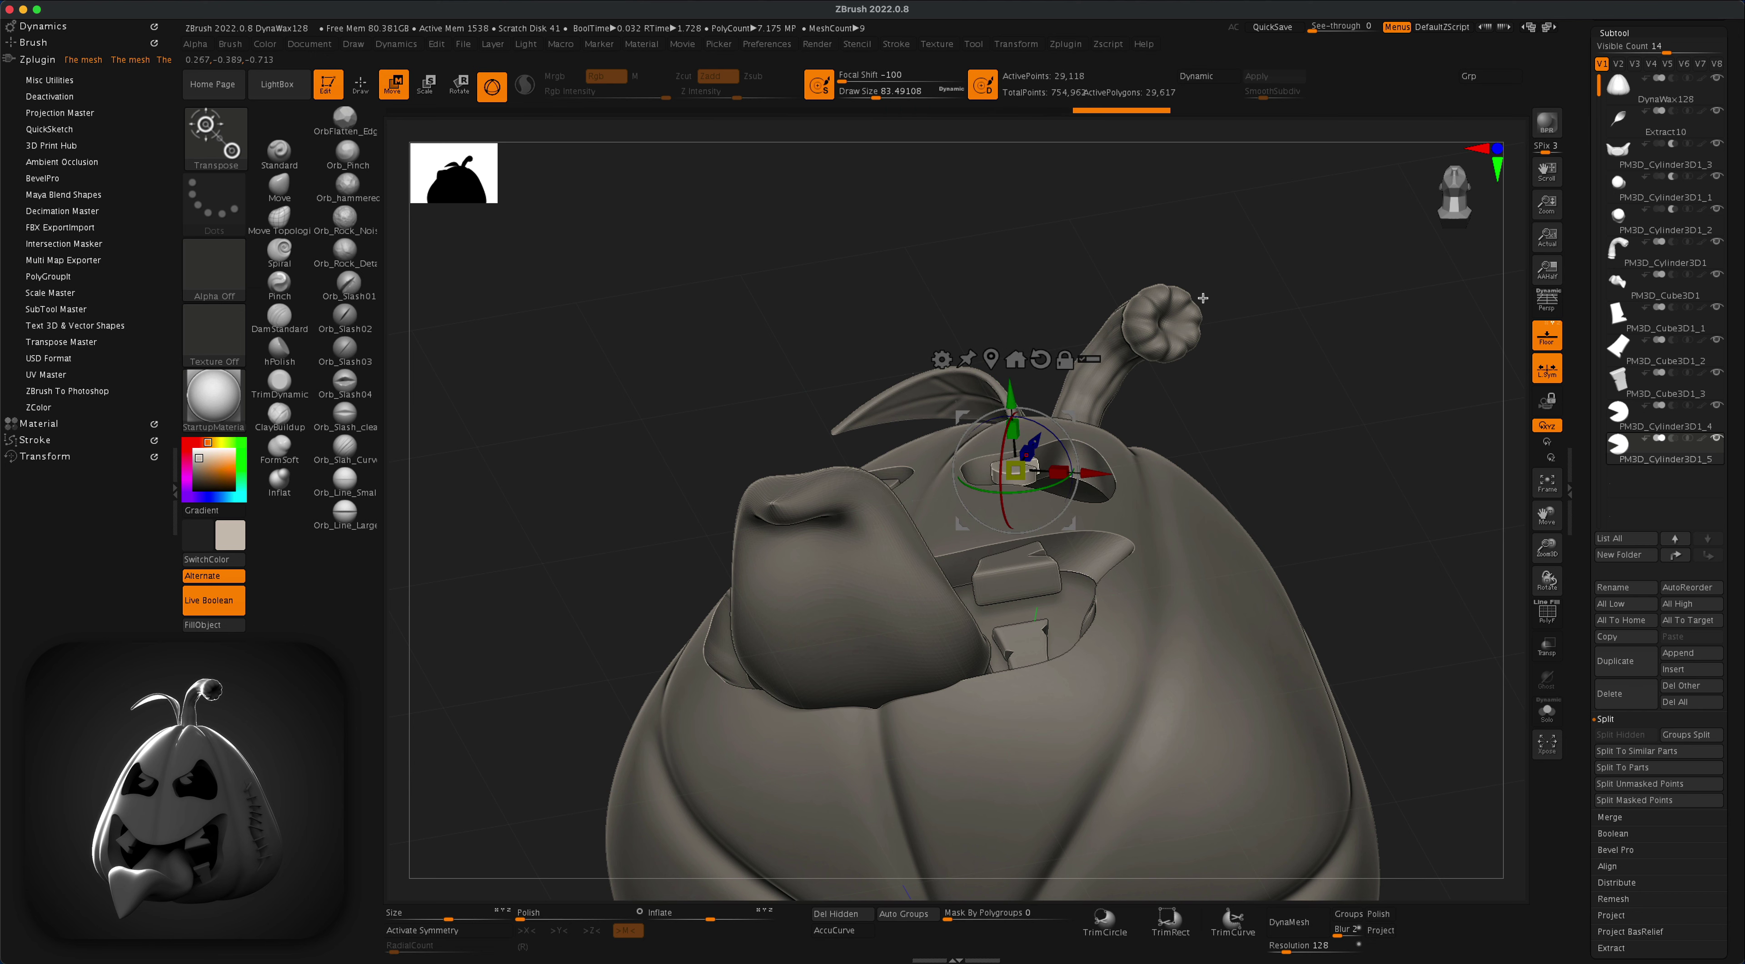
pyautogui.moveTo(1203, 245); pyautogui.dragTo(1072, 458)
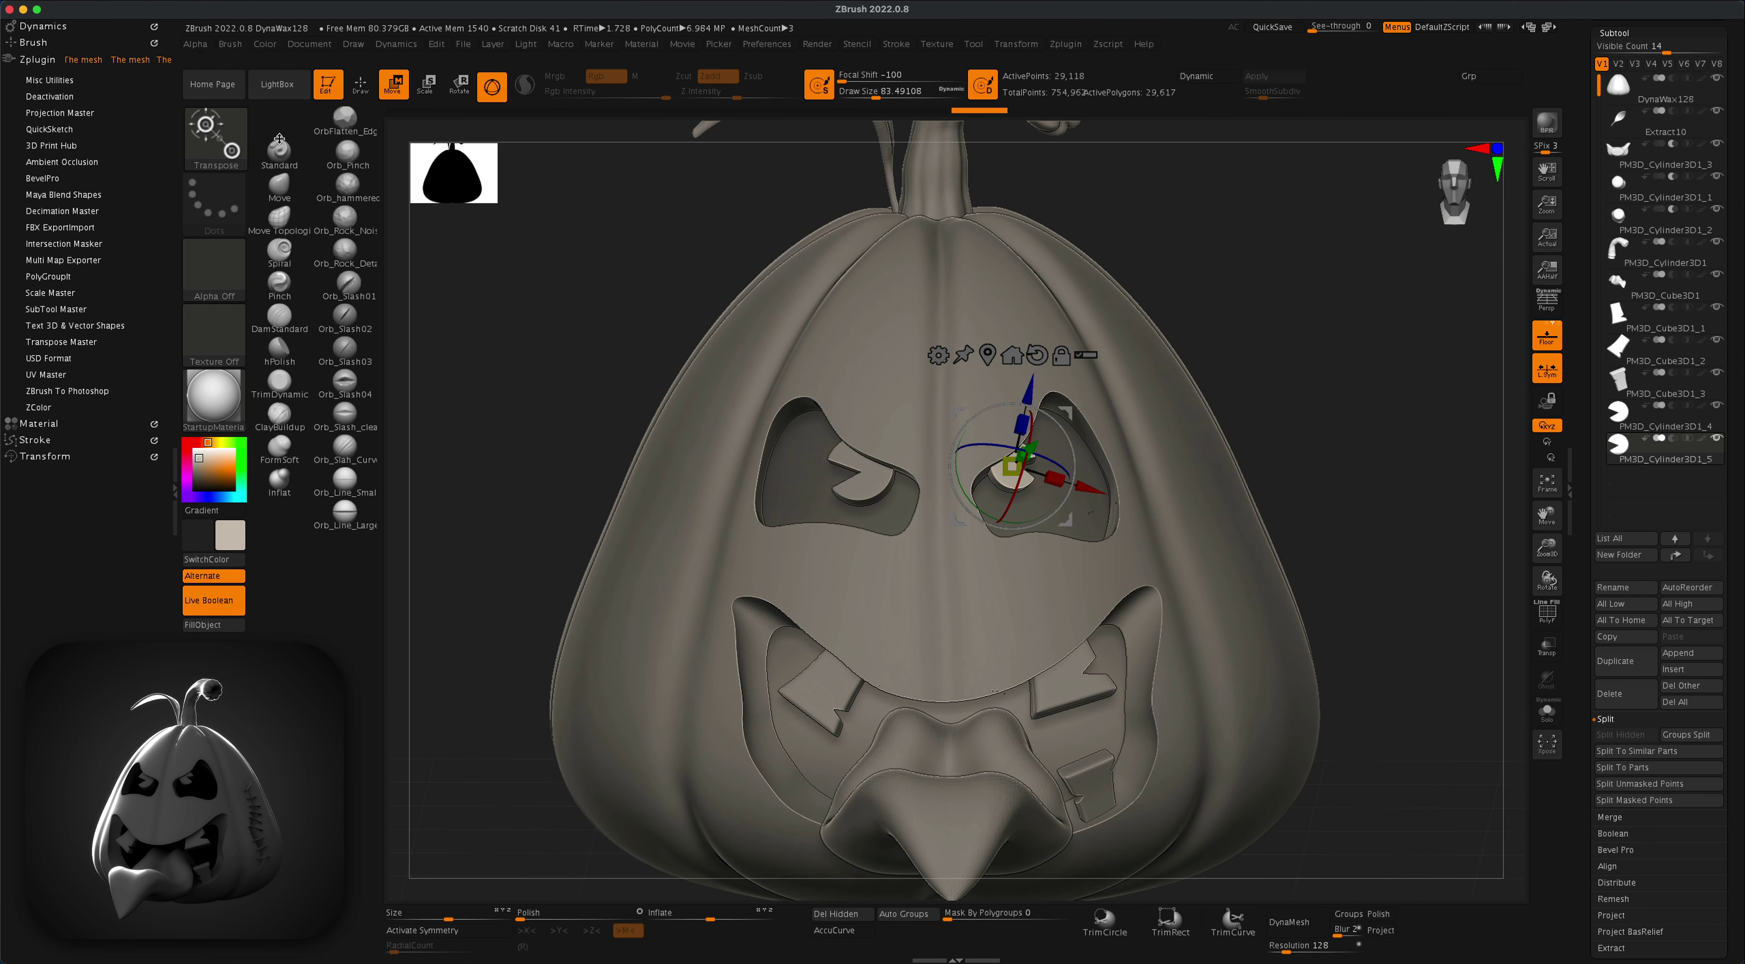
# Step: Choose the Move brush, select the pumpkin body, and turn perspective back on to view the whole model
pyautogui.click(279, 184)
pyautogui.keyDown('alt'); pyautogui.moveTo(1318, 350); pyautogui.dragTo(1246, 393); pyautogui.keyUp('alt')
pyautogui.keyDown('alt'); pyautogui.click(1146, 405); pyautogui.keyUp('alt')
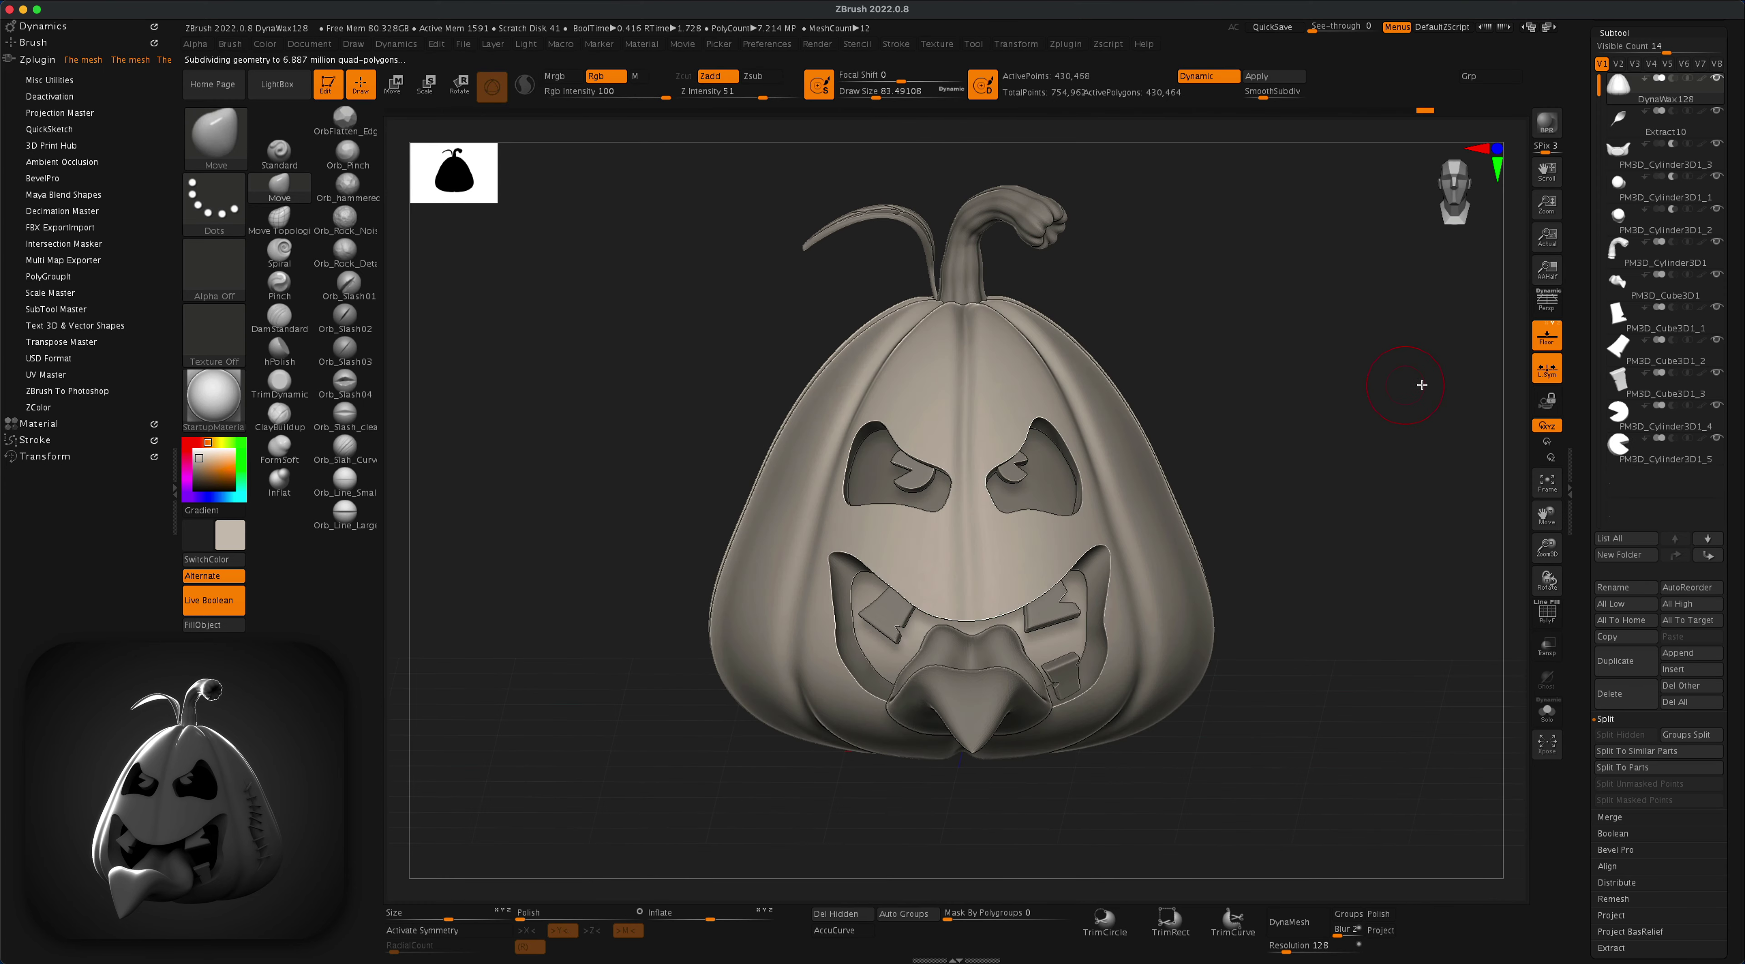
pyautogui.press('p')
pyautogui.keyDown('alt'); pyautogui.moveTo(1383, 415); pyautogui.dragTo(1296, 473); pyautogui.keyUp('alt')
pyautogui.moveTo(1296, 474); pyautogui.dragTo(1266, 473)
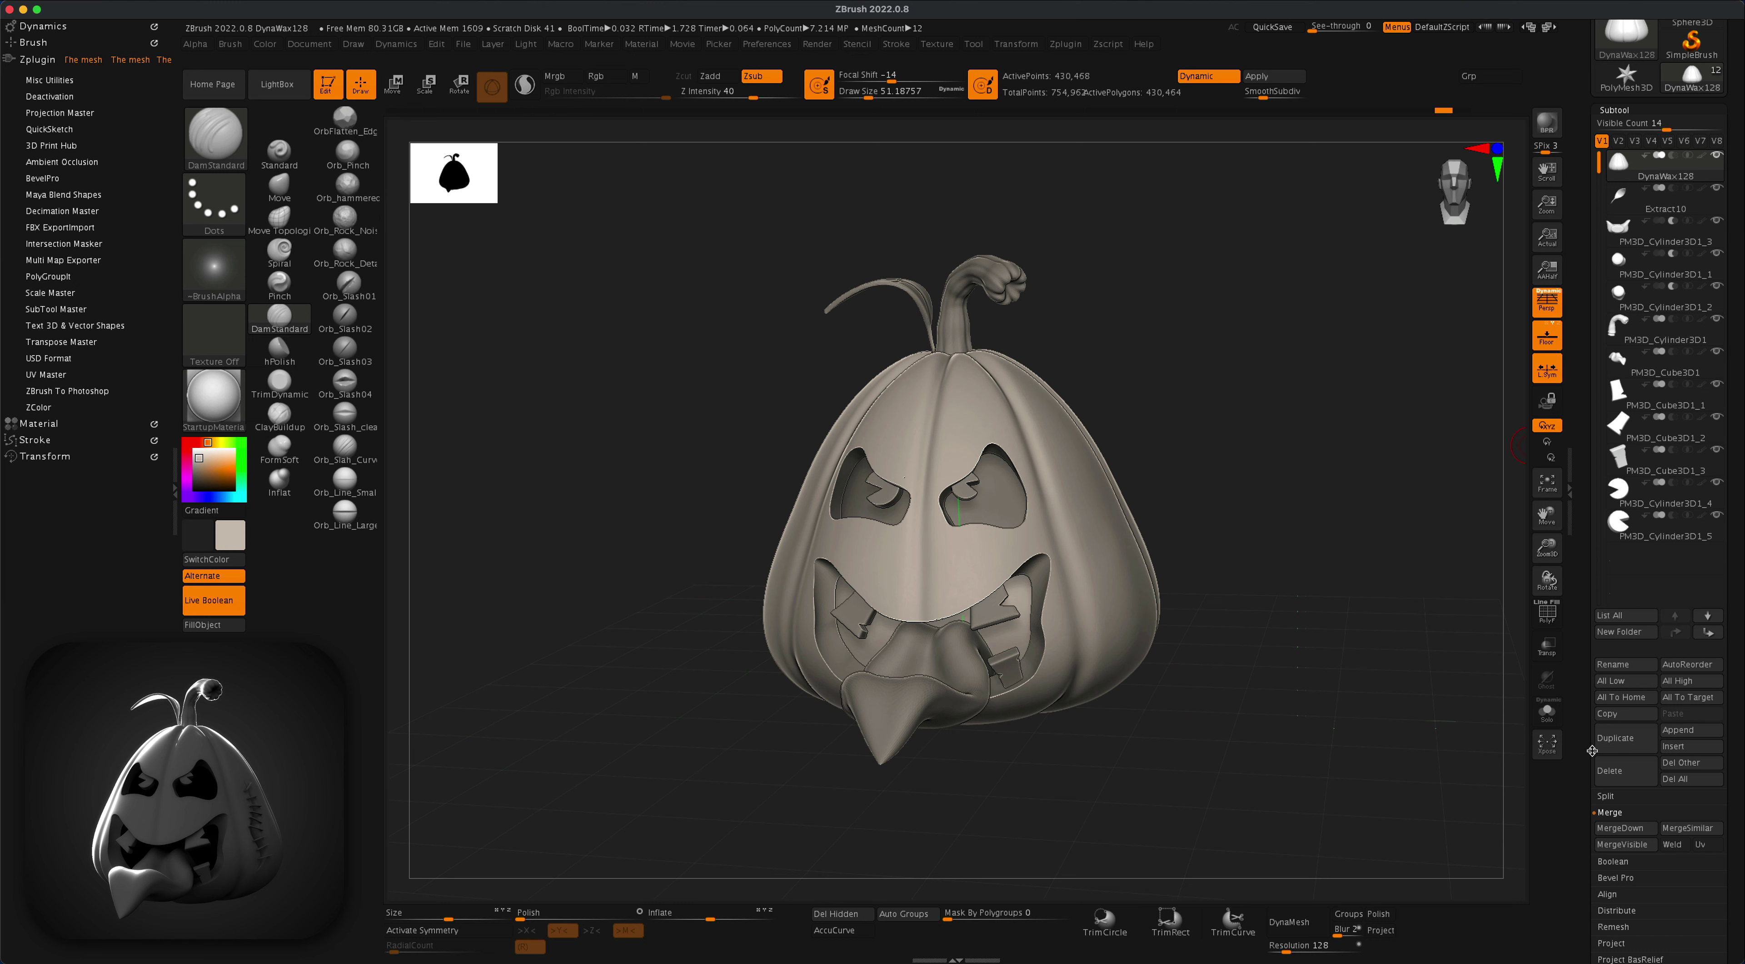
# Step: Generate a single boolean mesh from the pumpkin's visible subtools
pyautogui.scroll(-5, 1634, 660)
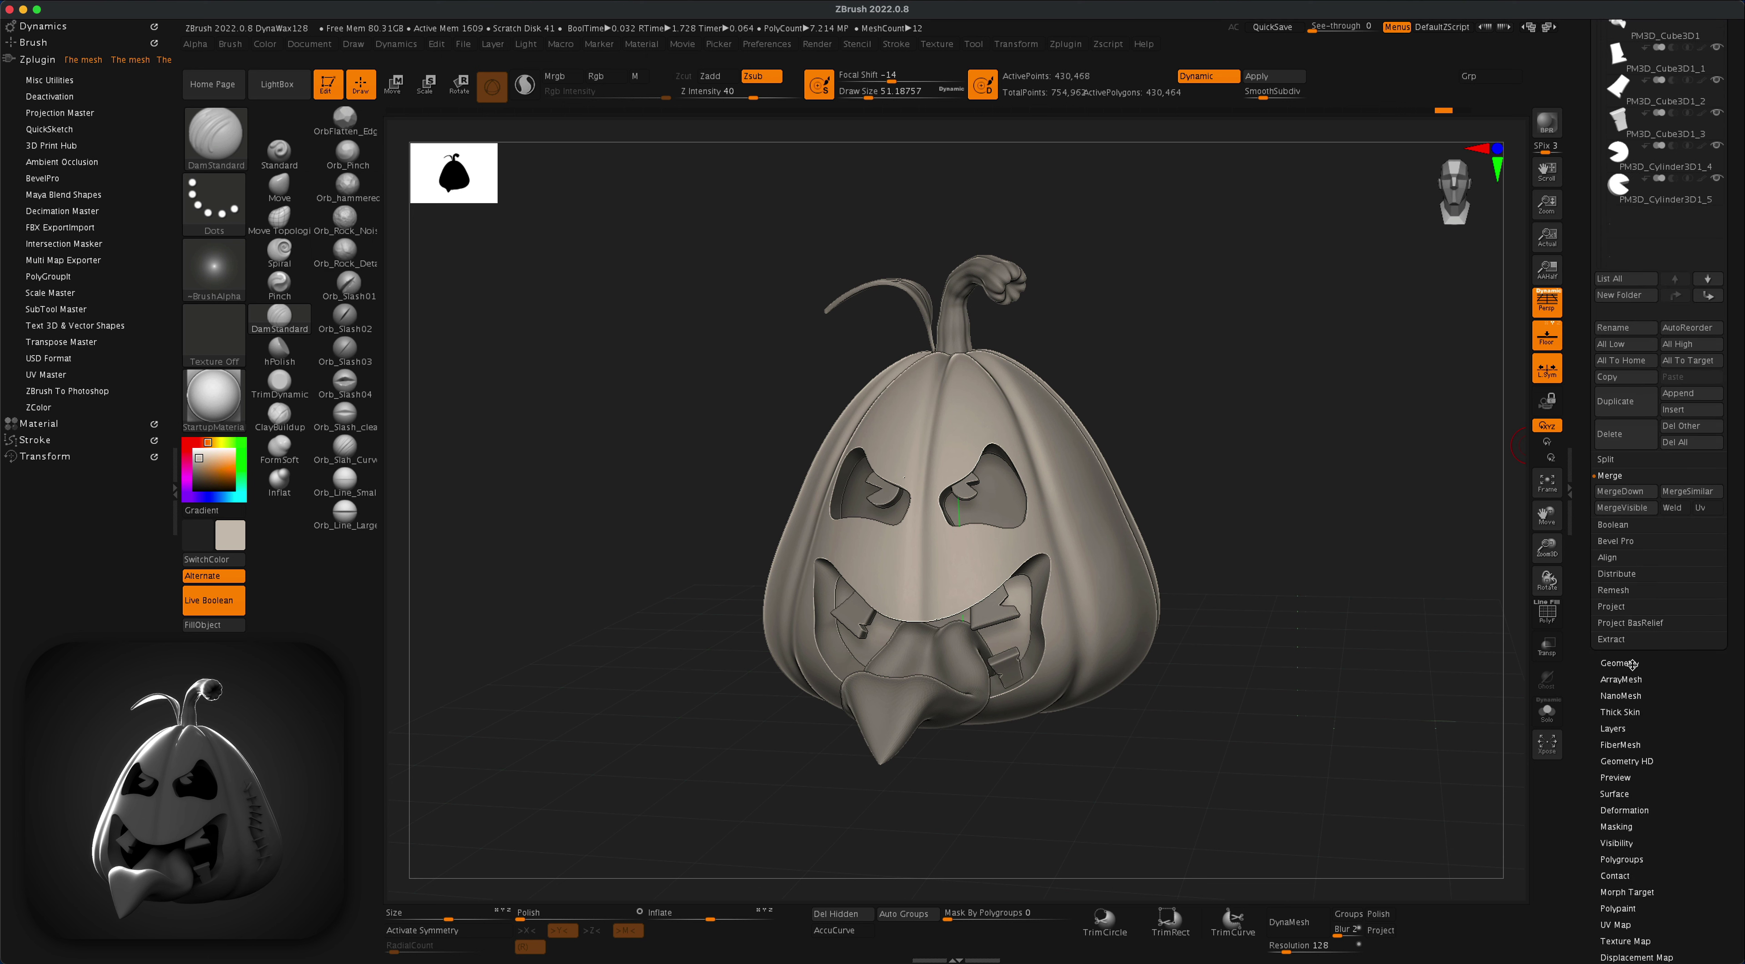
pyautogui.click(1636, 525)
pyautogui.click(1668, 507)
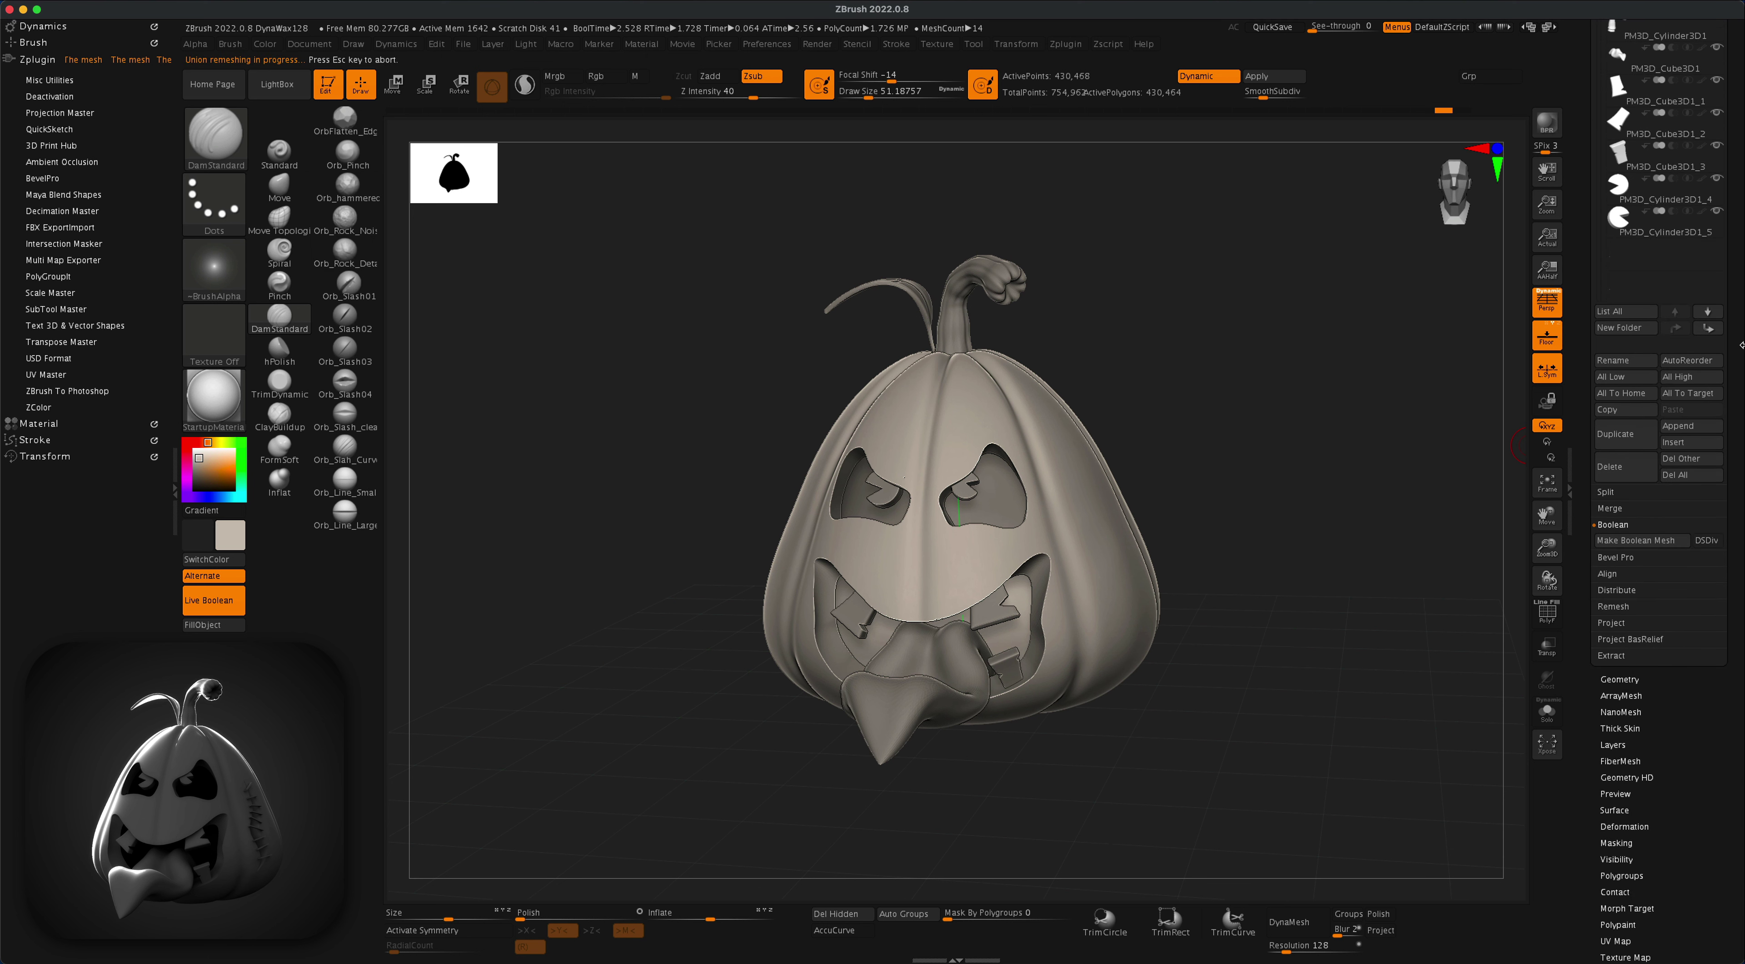
# Step: Load the generated boolean mesh as the active tool and subdivide it once
pyautogui.moveTo(1731, 381); pyautogui.dragTo(1729, 516)
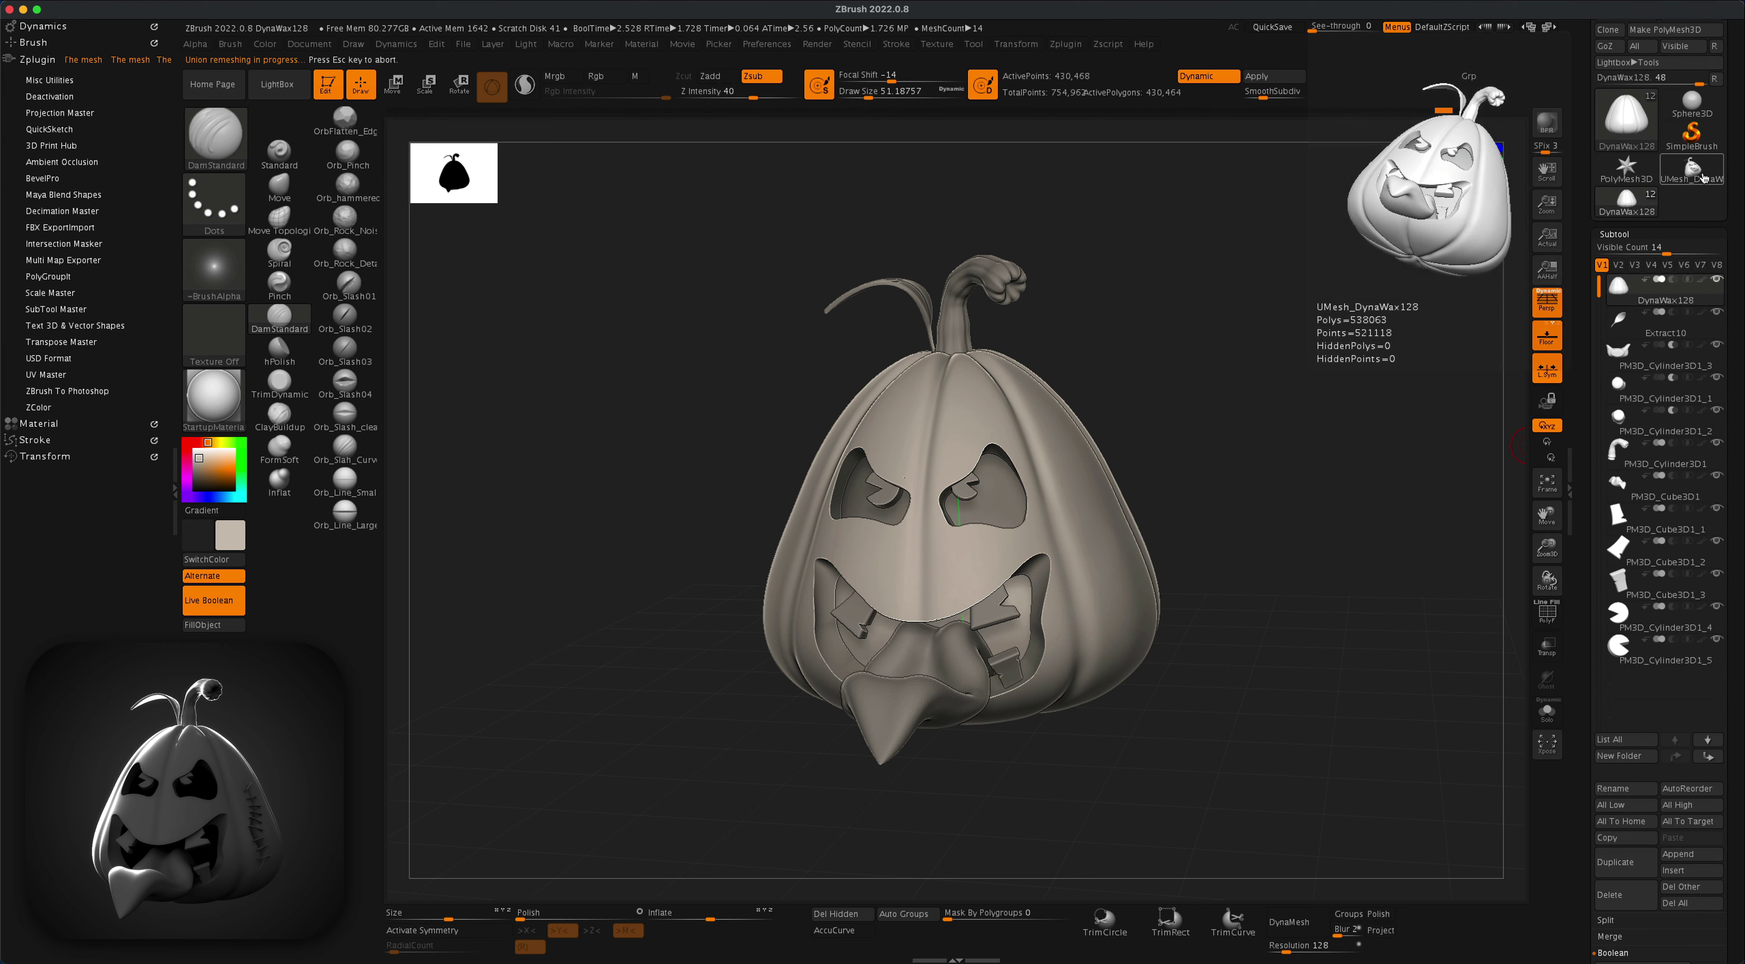
pyautogui.moveTo(1298, 420); pyautogui.dragTo(1287, 474)
pyautogui.hotkey('ctrl', 'd')
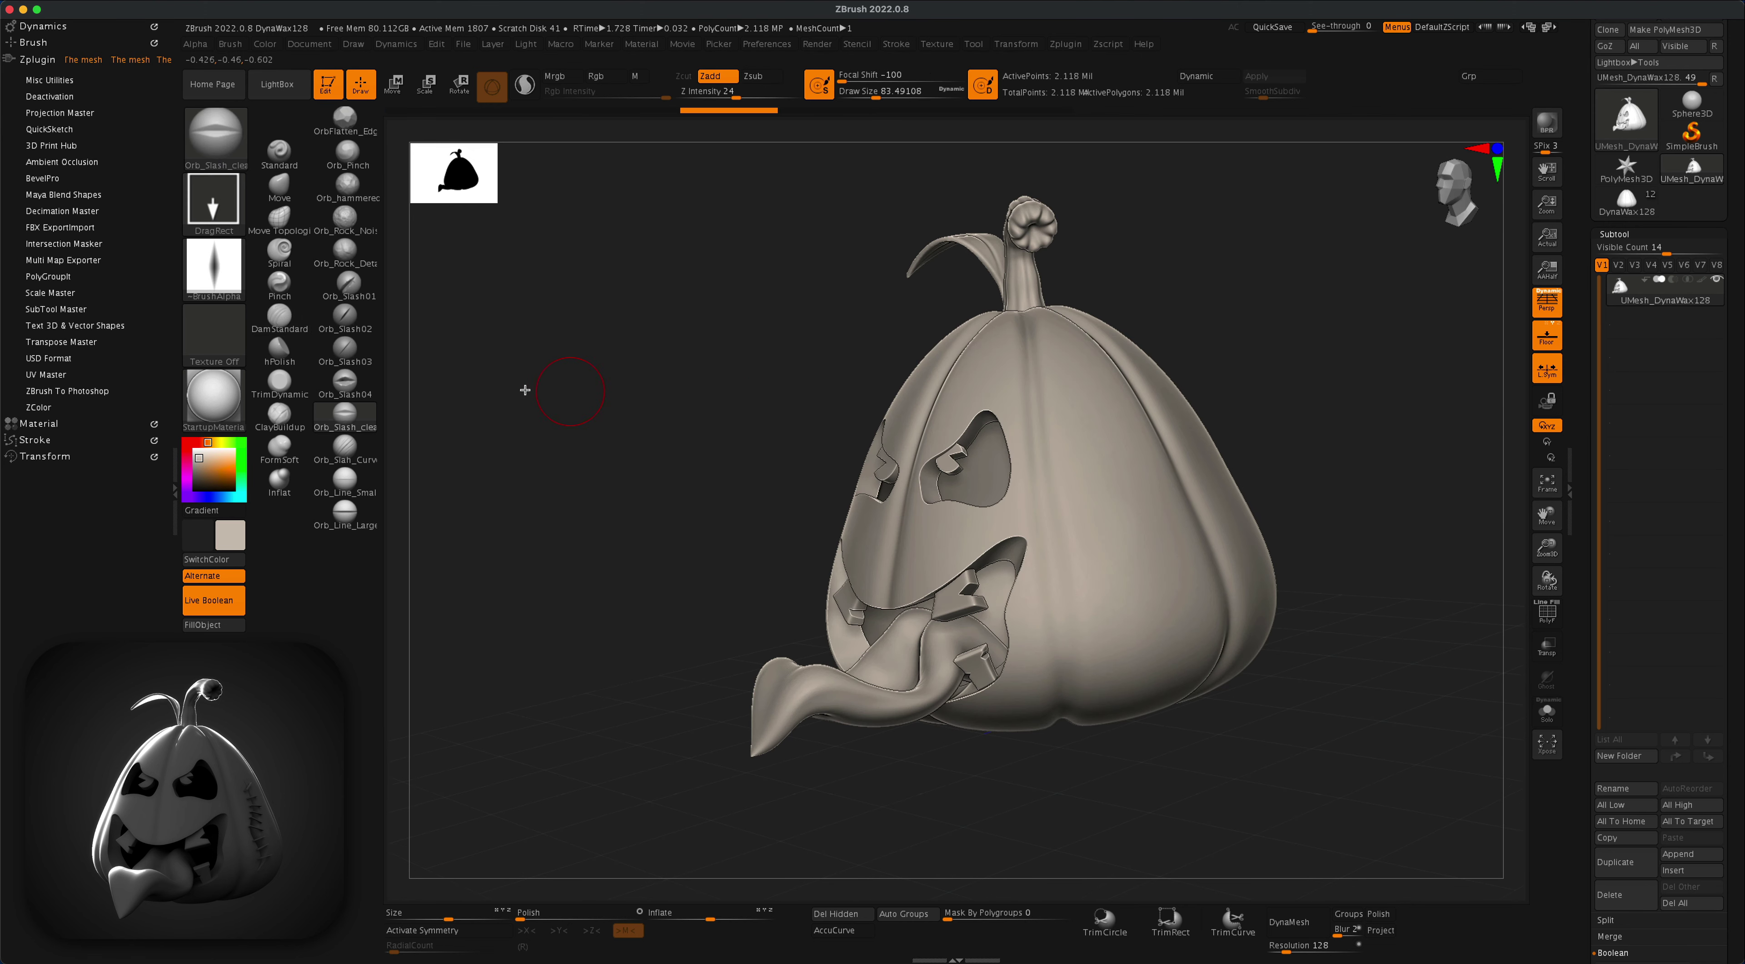
# Step: Carve a wavy vertical scar into the pumpkin's side beside the face with the DamStandard brush and smooth along it
pyautogui.moveTo(1120, 506); pyautogui.dragTo(1125, 591)
pyautogui.hotkey('ctrl', 'z')
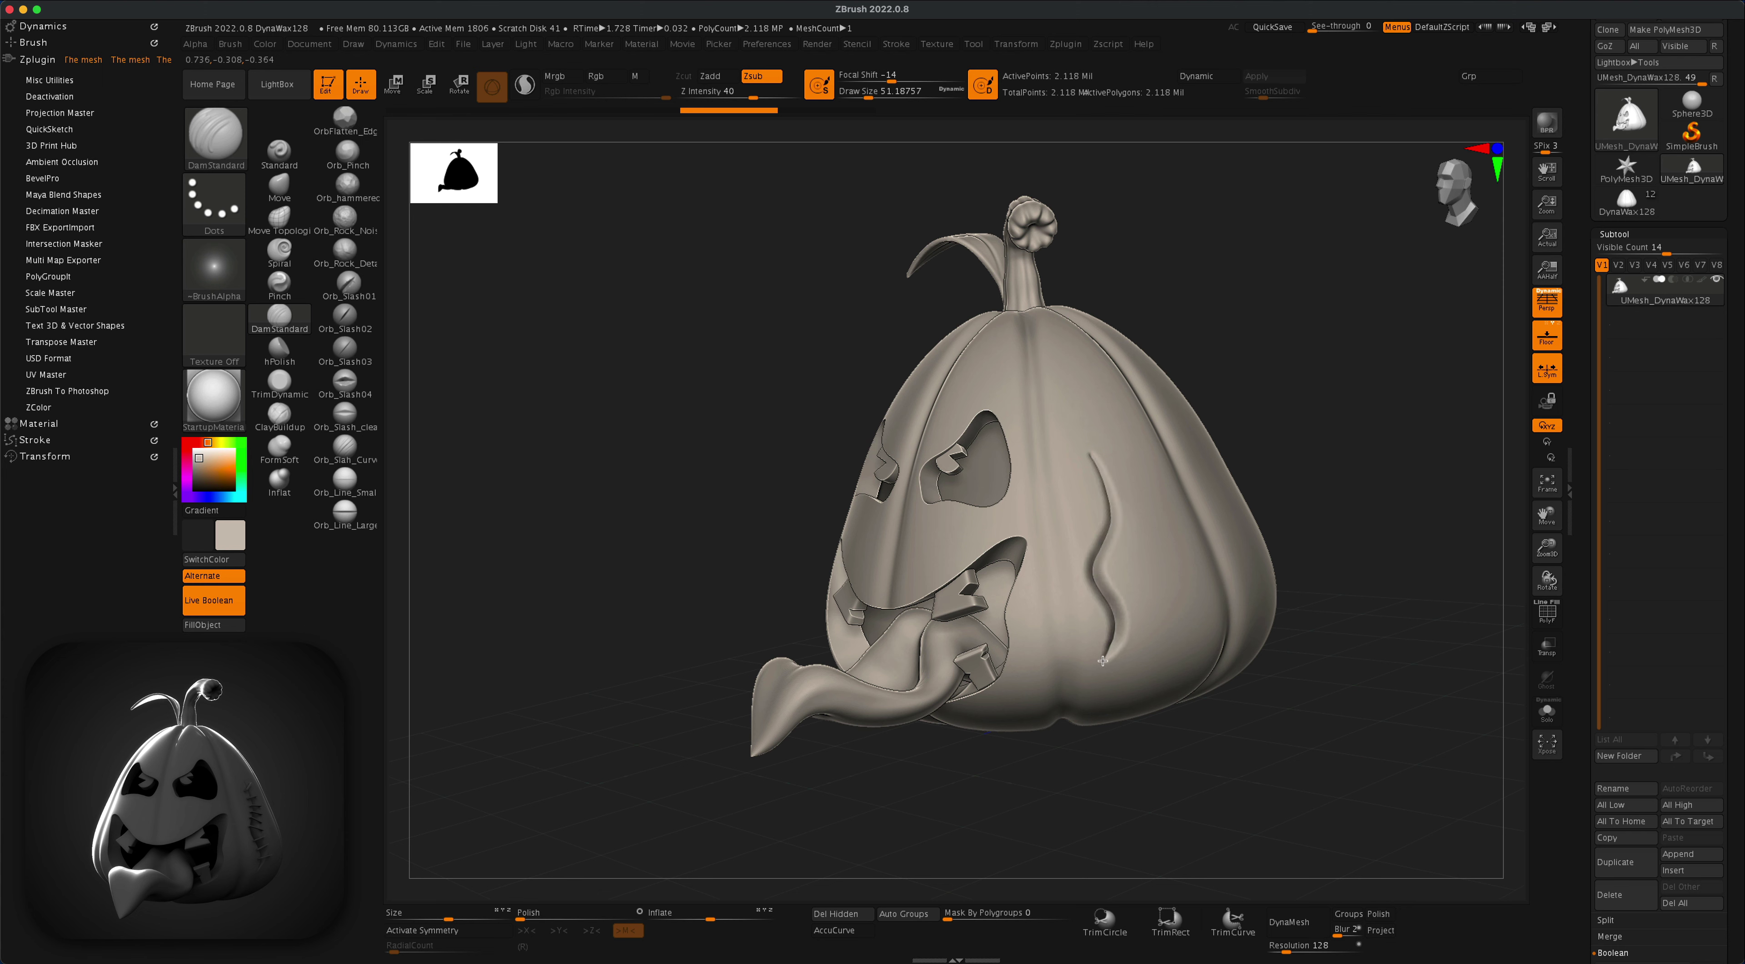
pyautogui.hotkey('ctrl', 'shift', 'z')
pyautogui.moveTo(1254, 428)
pyautogui.mouseDown()
pyautogui.moveTo(1334, 369)
pyautogui.moveTo(1340, 392)
pyautogui.moveTo(1297, 393)
pyautogui.moveTo(1304, 417)
pyautogui.mouseUp()
pyautogui.keyDown('shift'); pyautogui.moveTo(1114, 638); pyautogui.dragTo(1110, 618); pyautogui.keyUp('shift')
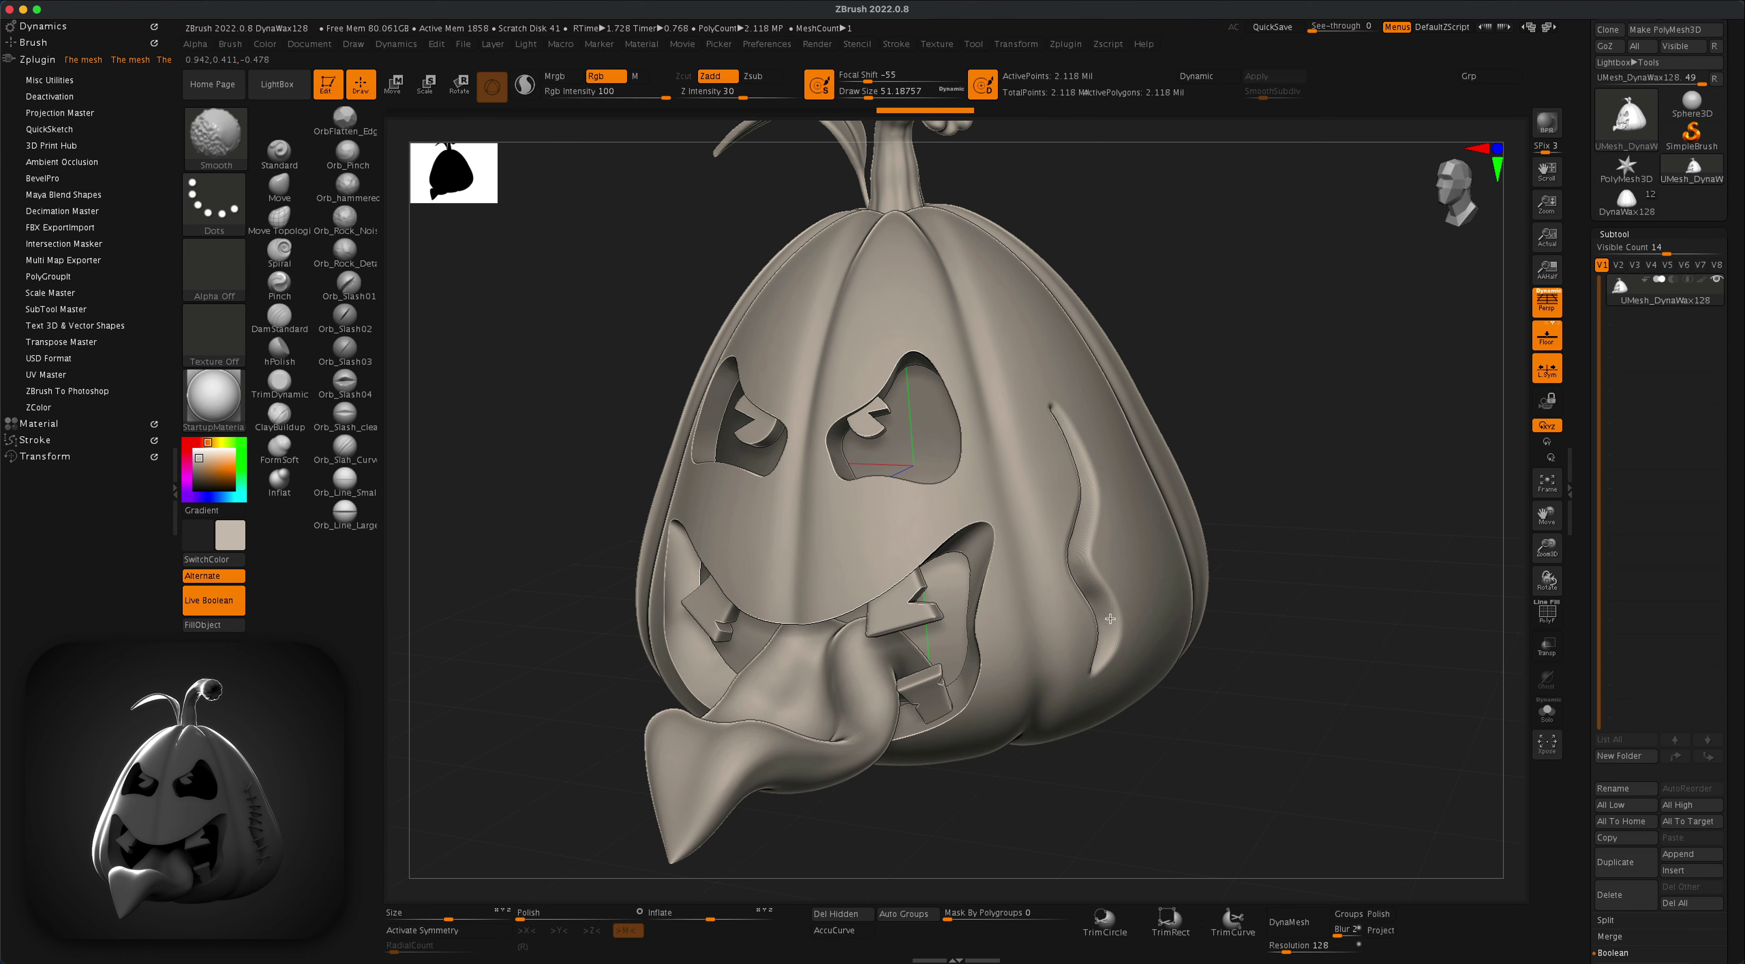
pyautogui.keyDown('shift'); pyautogui.moveTo(1091, 490); pyautogui.dragTo(1082, 436); pyautogui.keyUp('shift')
pyautogui.moveTo(1290, 475); pyautogui.dragTo(1220, 477)
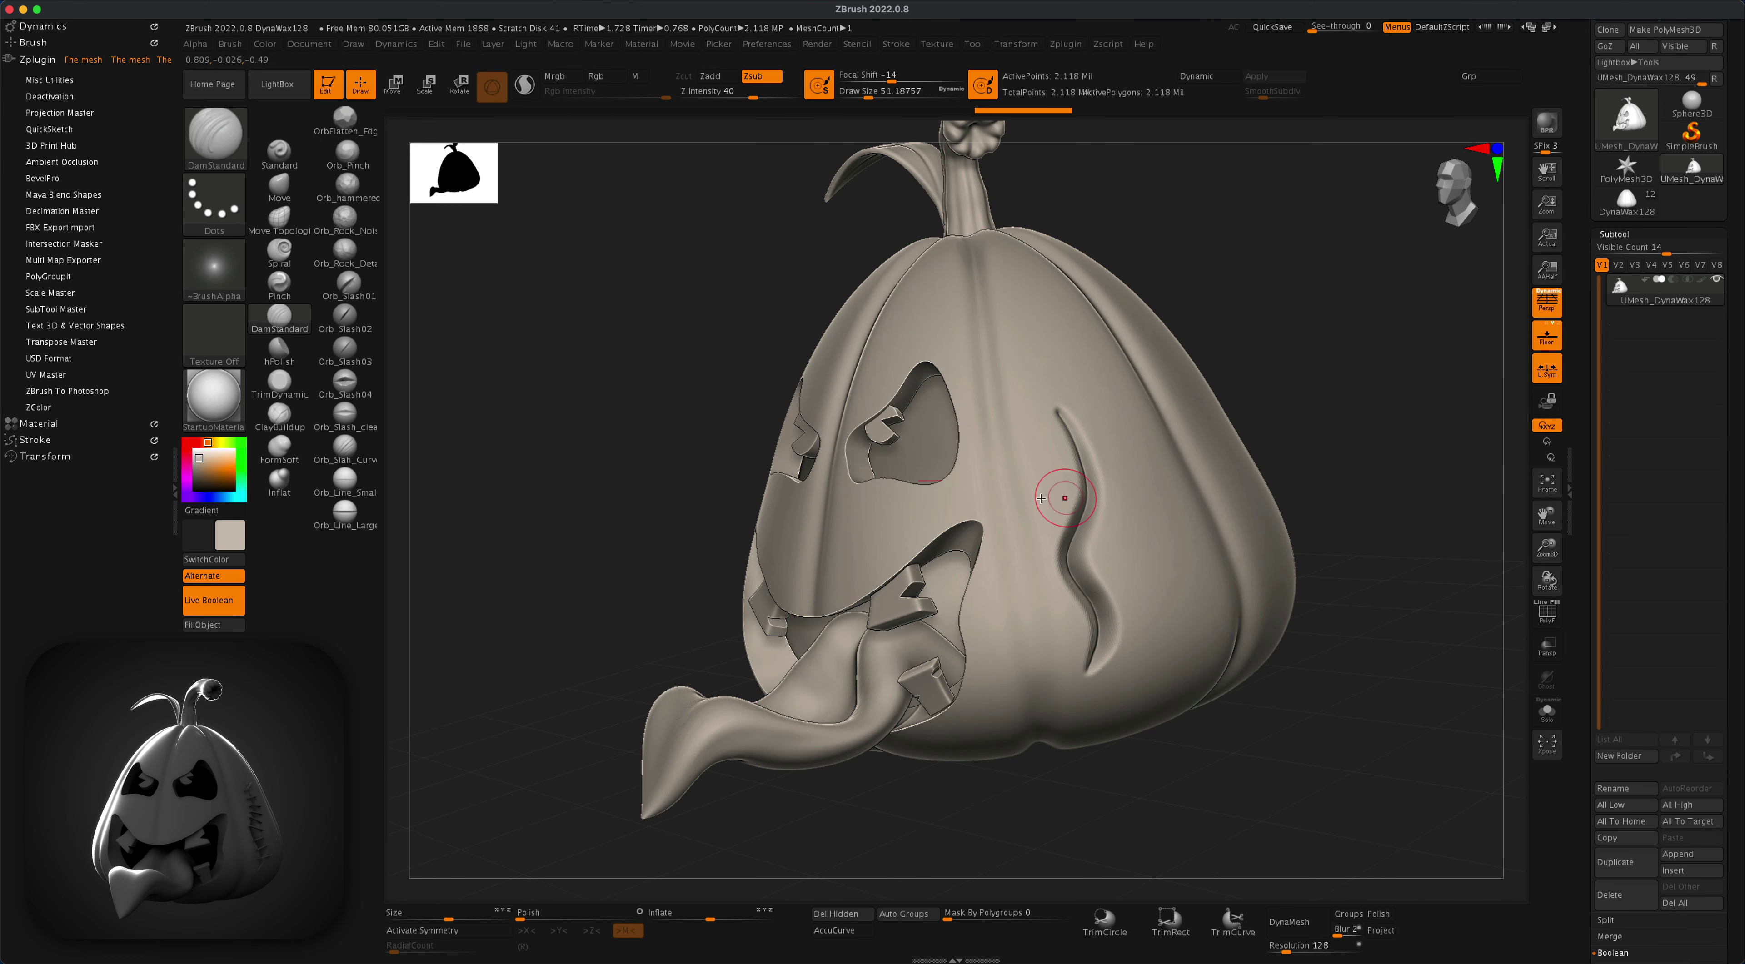
# Step: Choose the Pinch brush, undo the last two strokes, and pinch the scar's crease at a draw size of about 97
pyautogui.press('b')
pyautogui.press('p')
pyautogui.press('i')
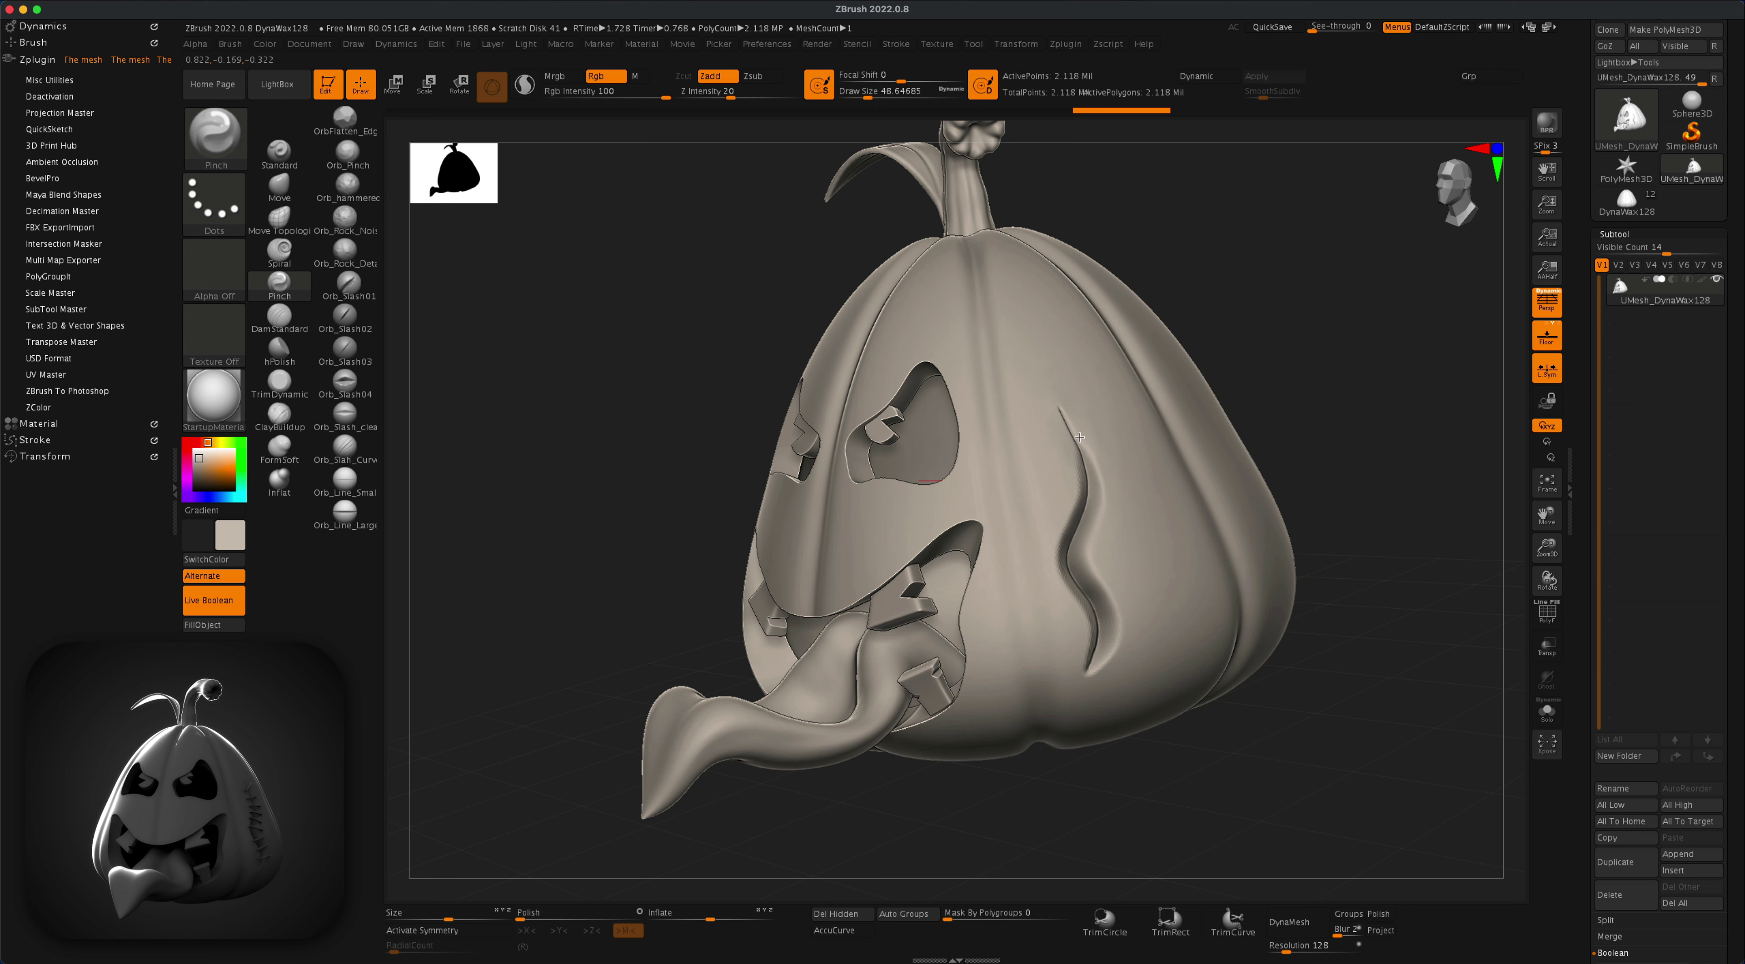
pyautogui.hotkey('ctrl', 'z')
pyautogui.hotkey('ctrl', 'z')
pyautogui.press('s')
pyautogui.click(1284, 329)
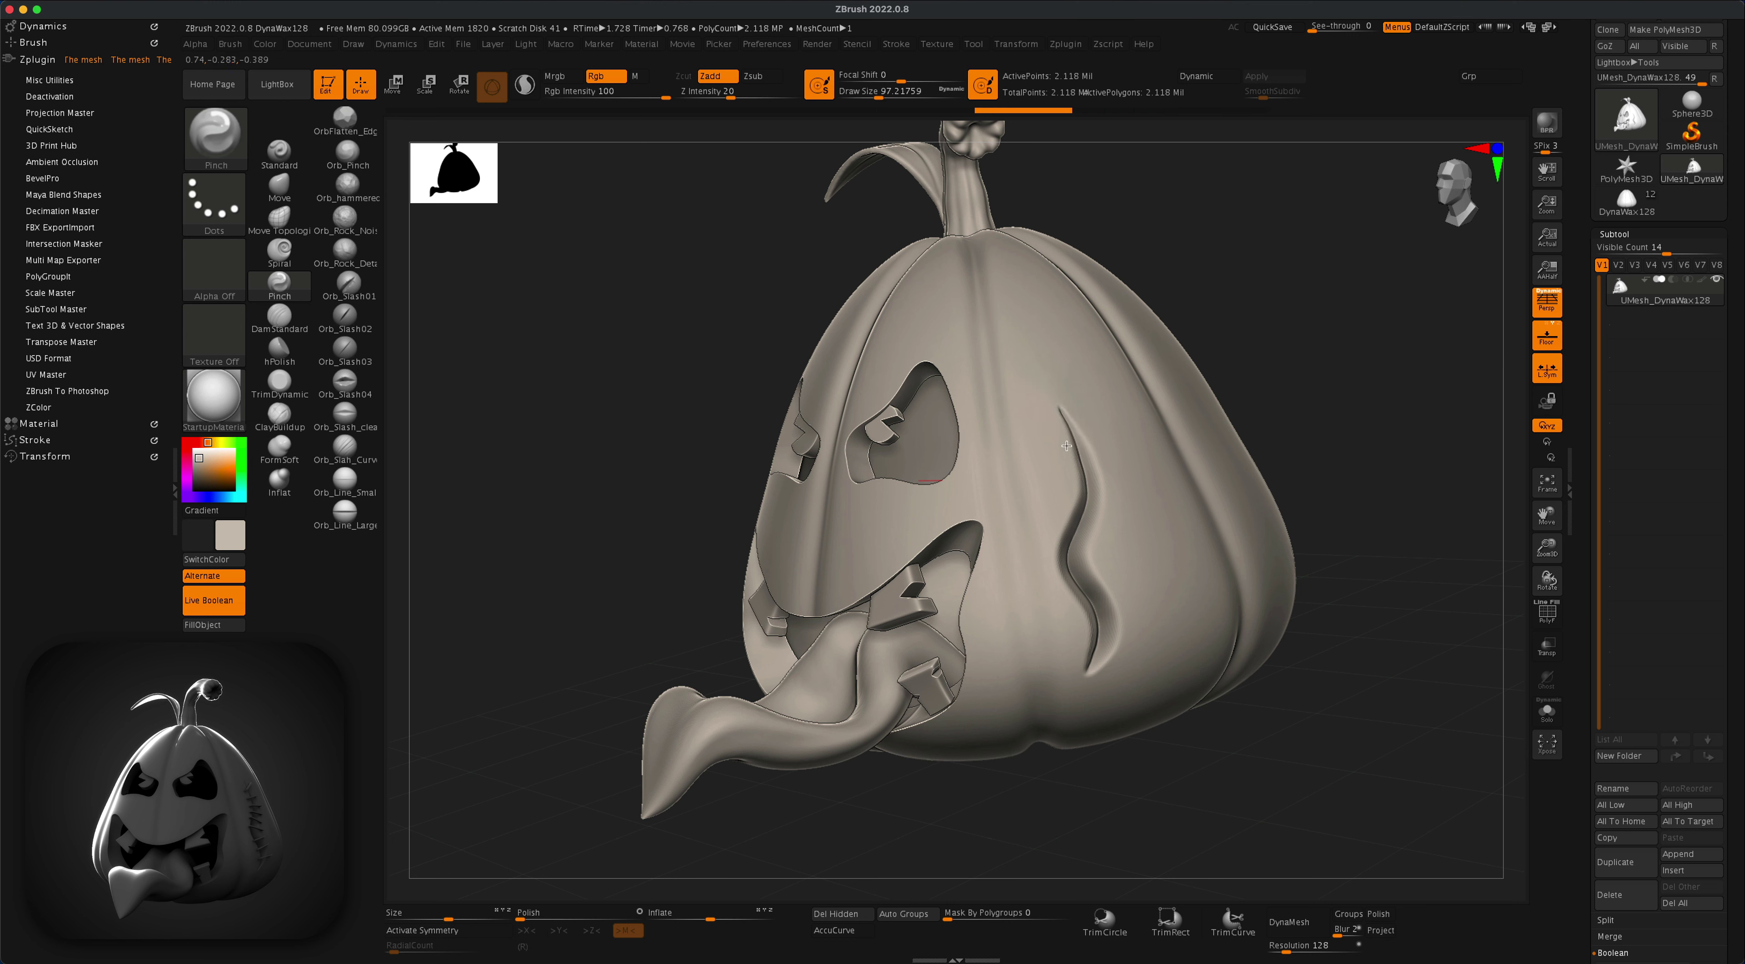
pyautogui.moveTo(1092, 662); pyautogui.dragTo(1092, 666)
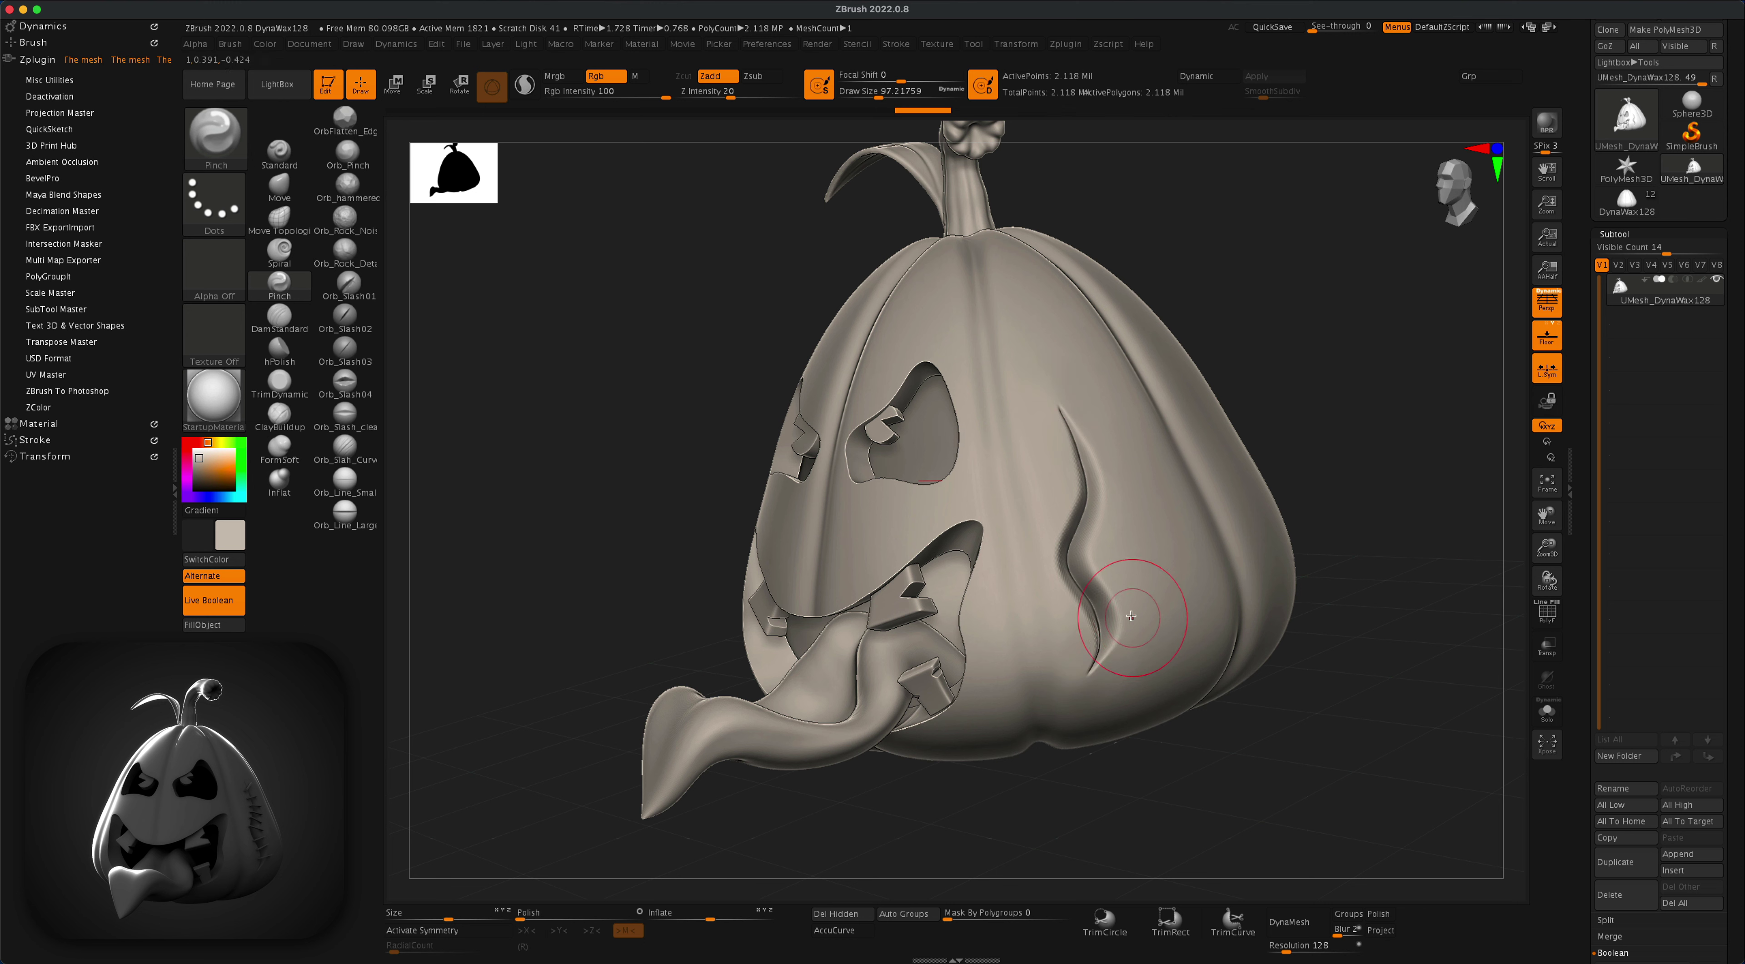
# Step: Reduce the Pinch draw size to about 31, tighten the scar's crease to its pointed ends, and frame the whole pumpkin
pyautogui.press('s')
pyautogui.click(1277, 397)
pyautogui.press('s')
pyautogui.click(1104, 511)
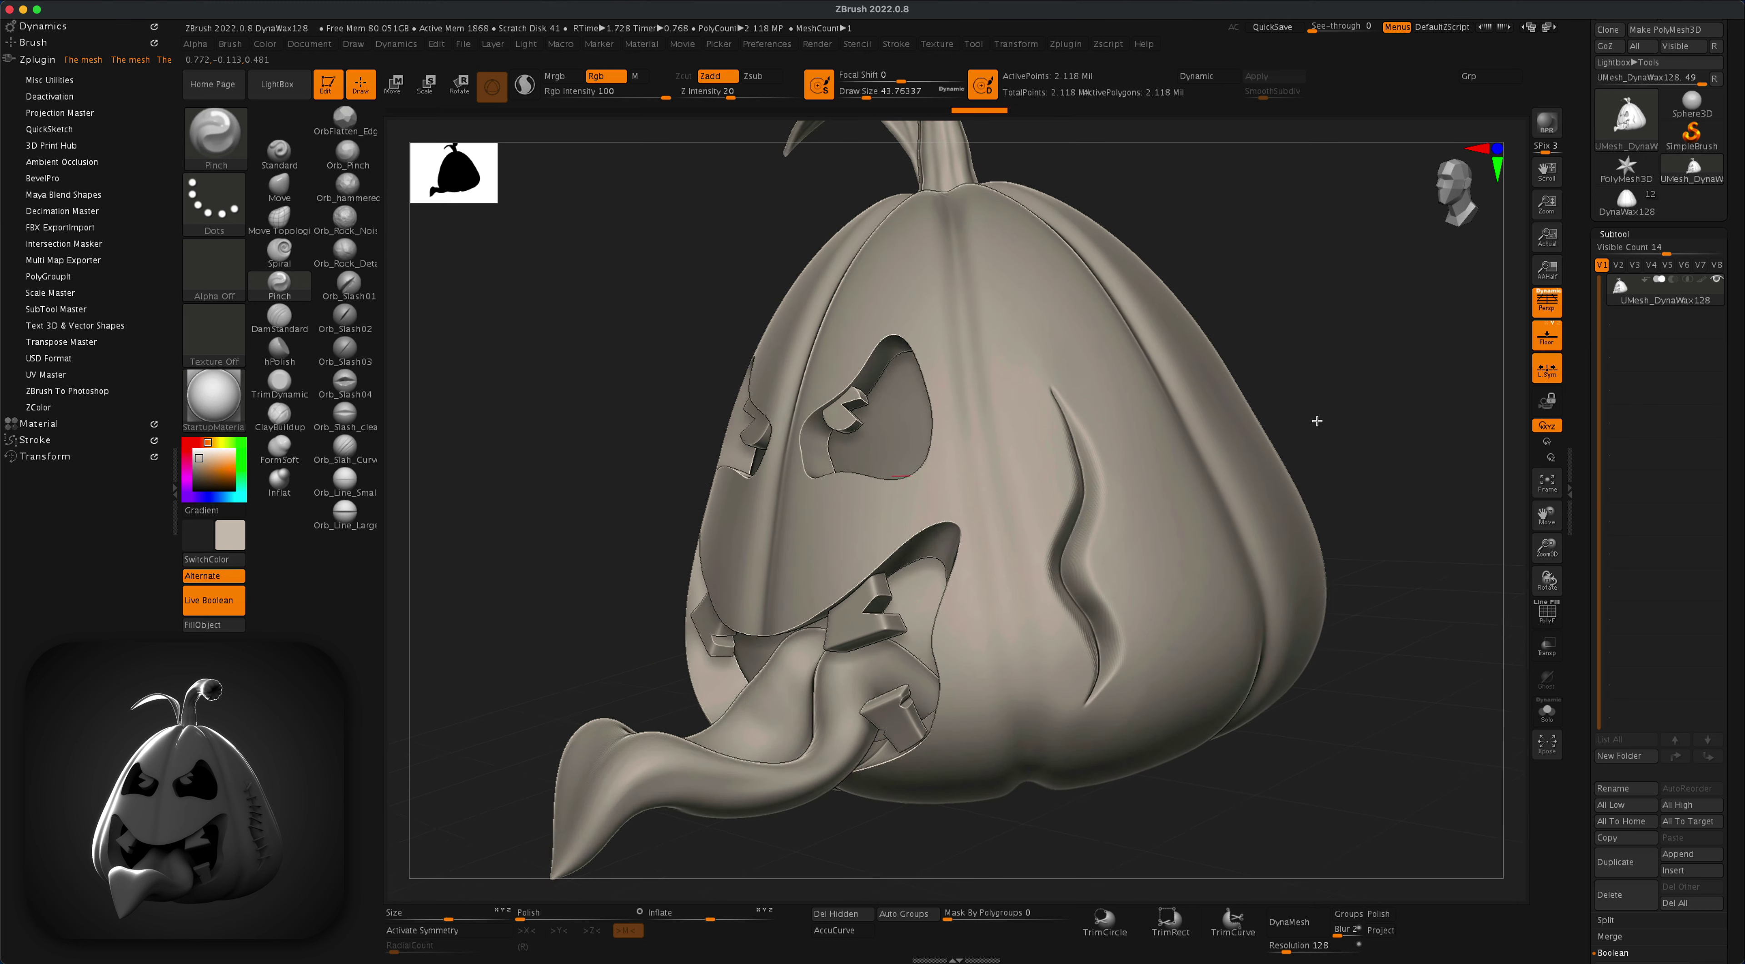
pyautogui.scroll(5, 1100, 518)
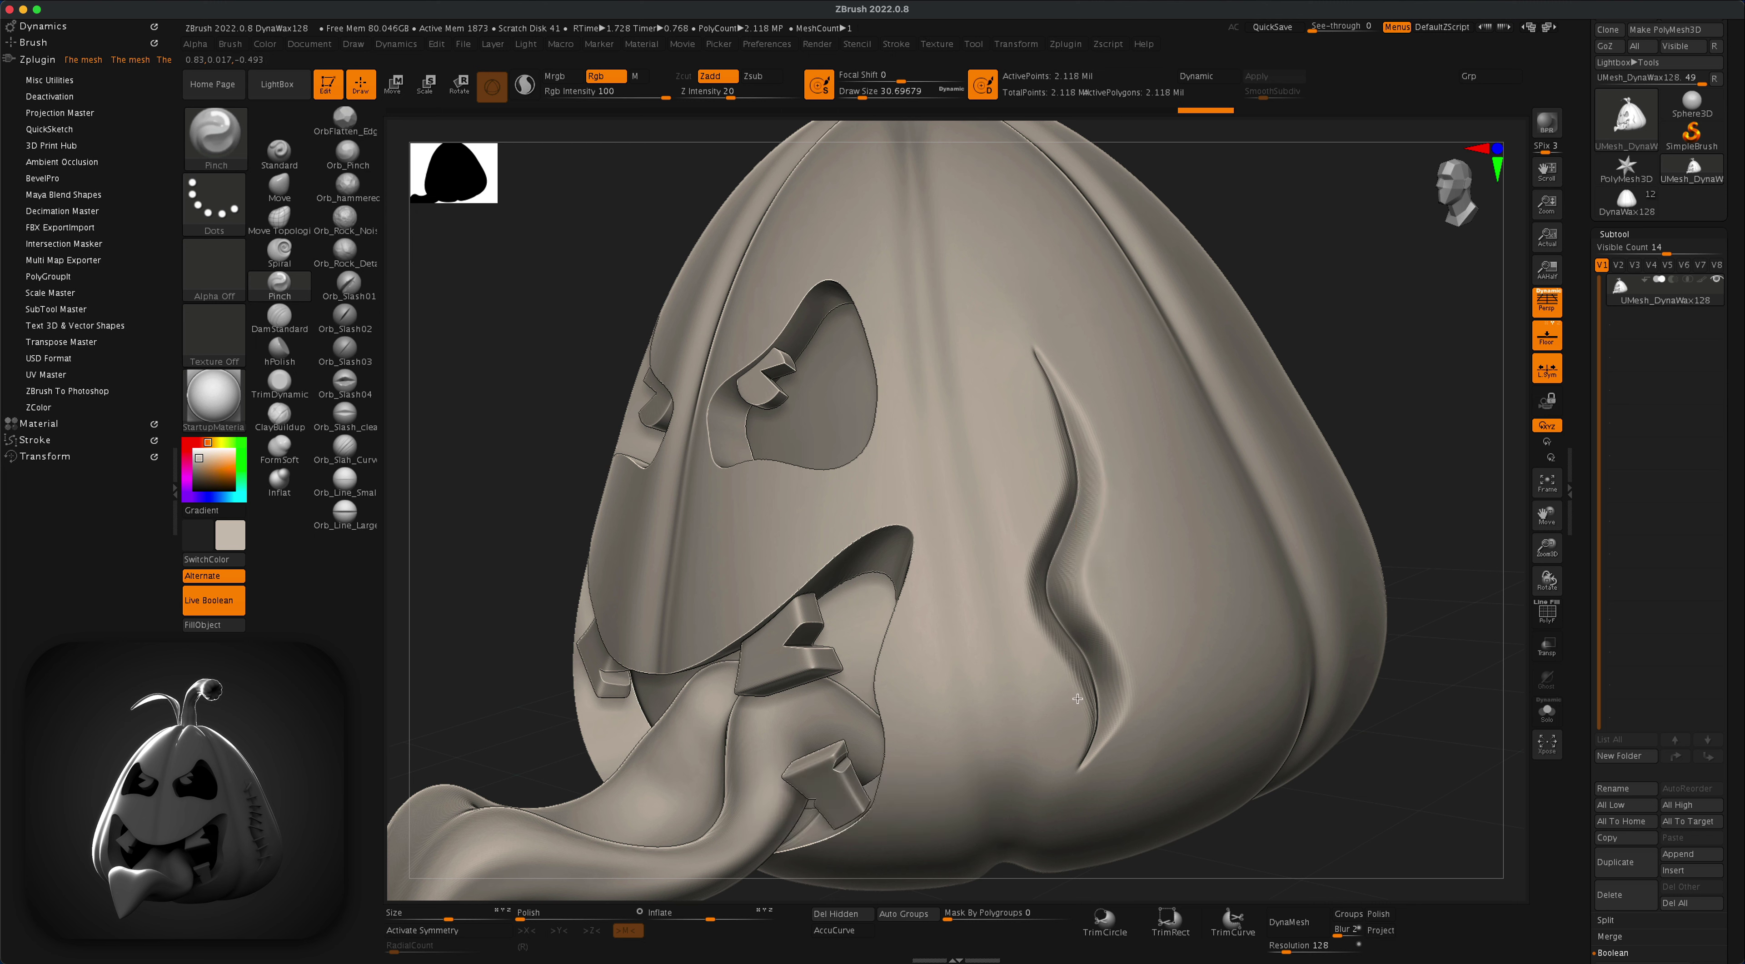
pyautogui.press('shift')
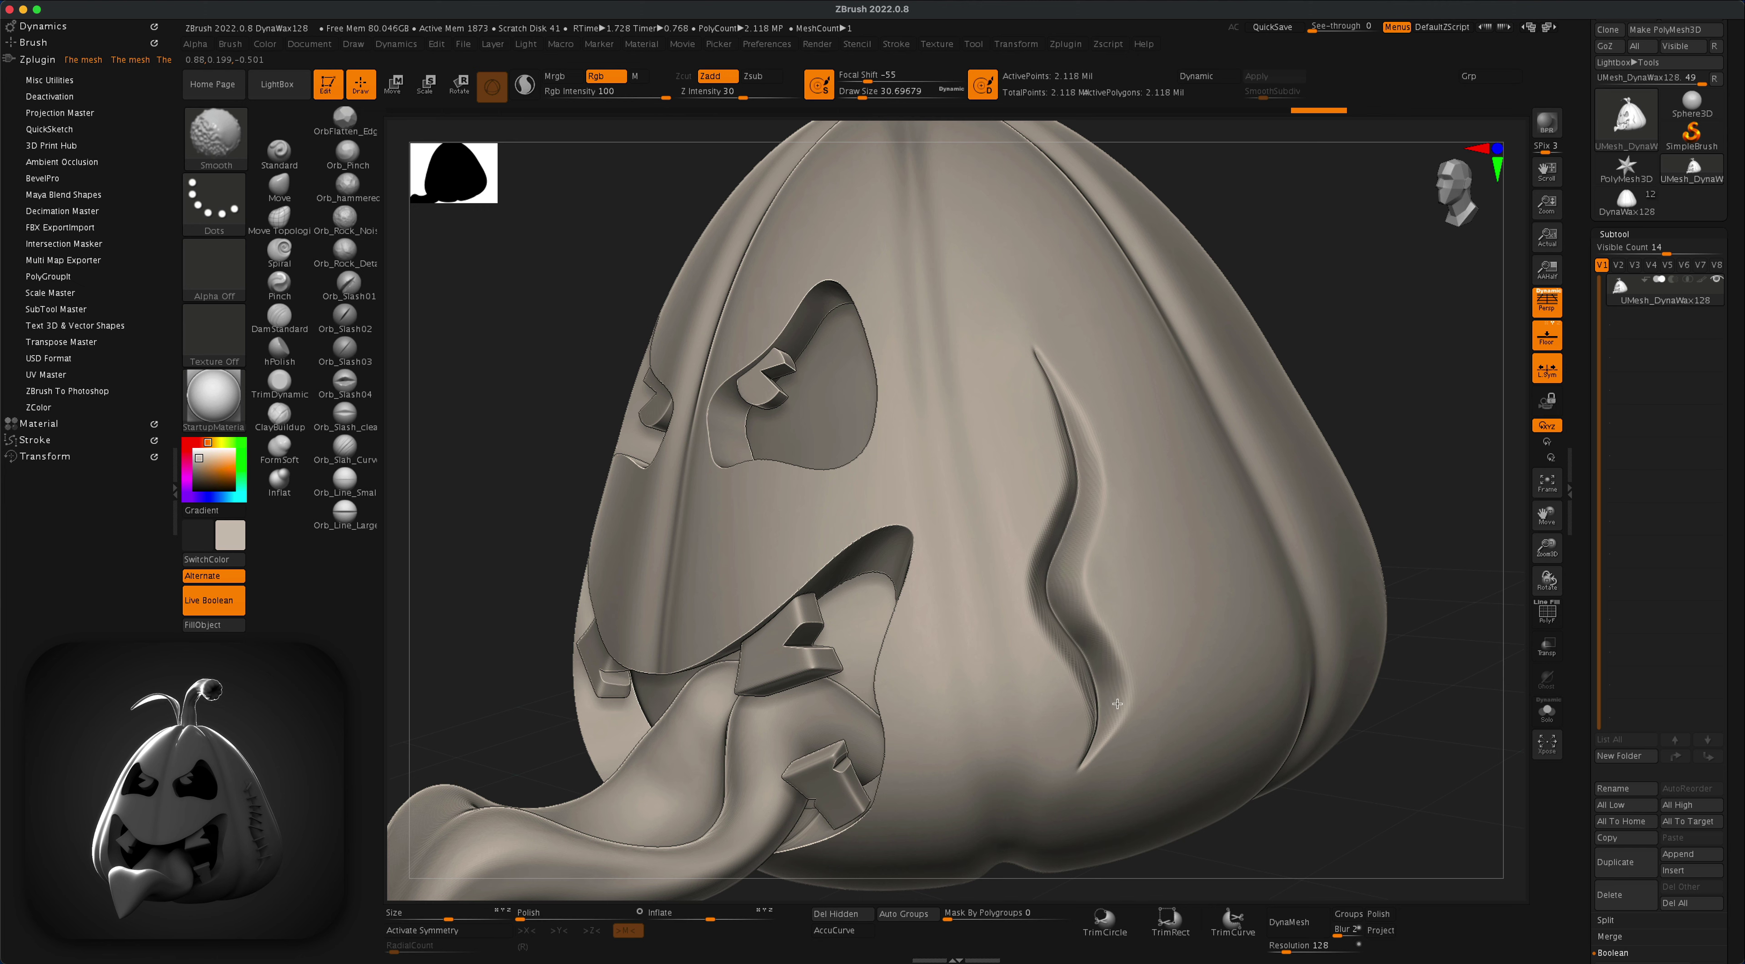
pyautogui.press('f')
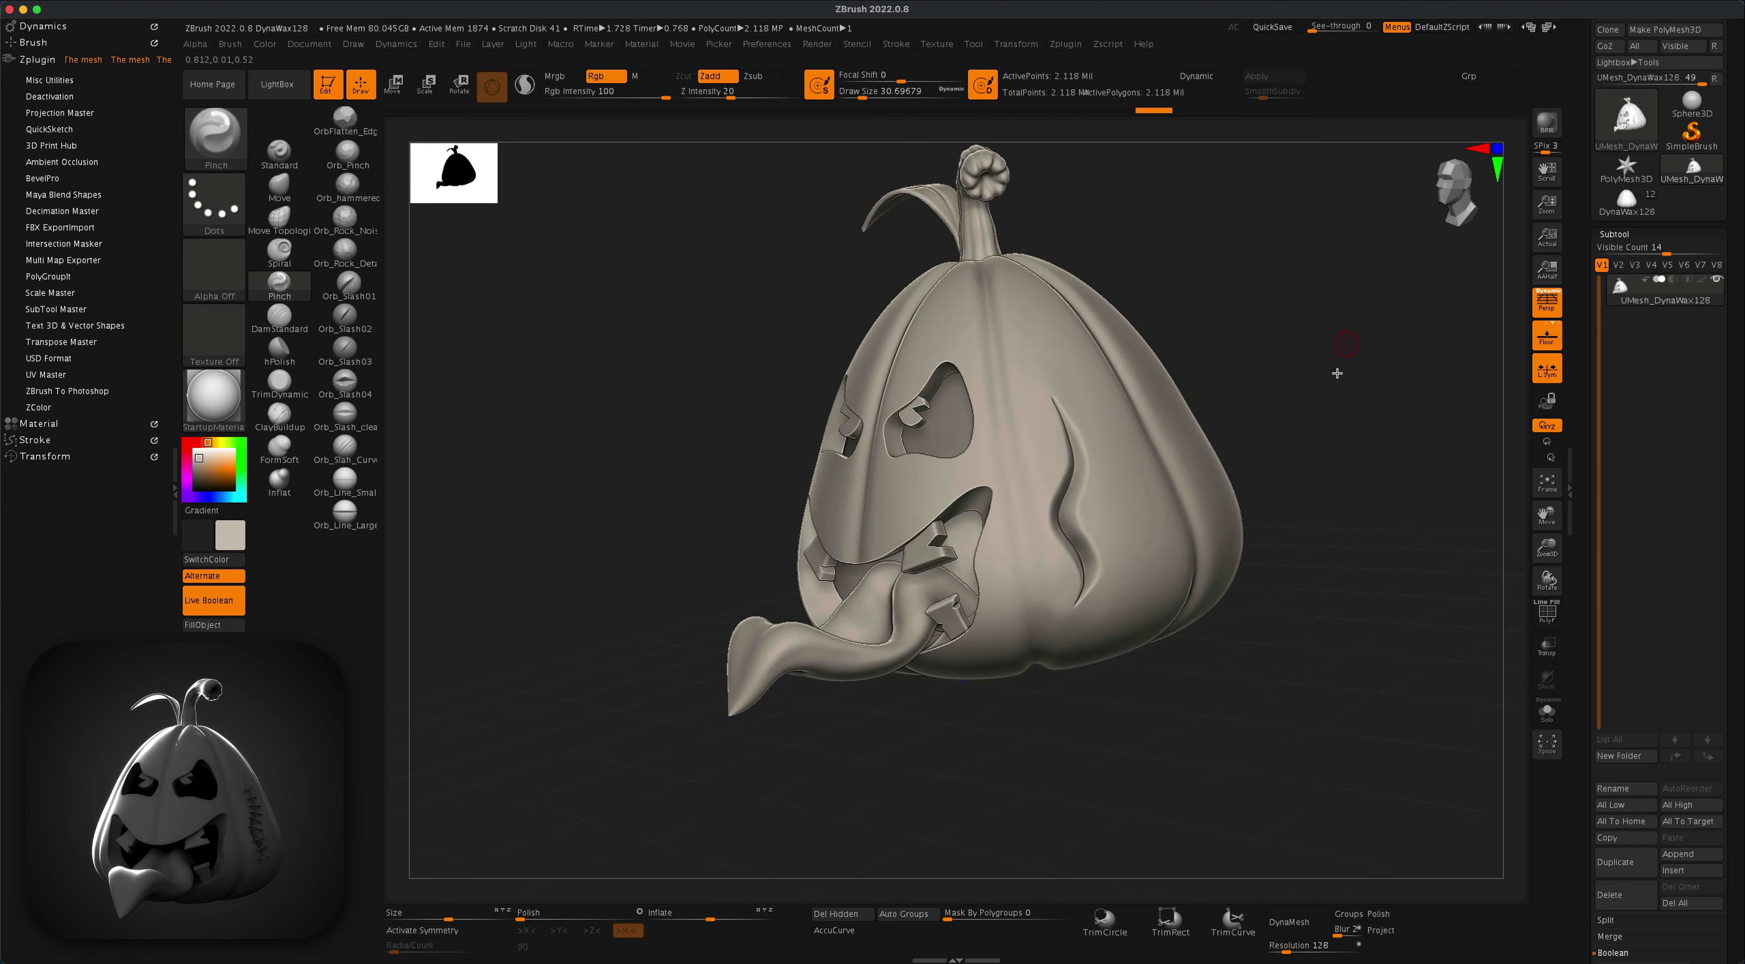
# Step: Append a PolyMesh3D subtool and initialize it as a QCube with X, Y and Z resolution 1
pyautogui.moveTo(1336, 374)
pyautogui.mouseDown()
pyautogui.moveTo(1356, 370)
pyautogui.moveTo(1344, 396)
pyautogui.moveTo(1324, 391)
pyautogui.moveTo(1352, 390)
pyautogui.moveTo(1337, 413)
pyautogui.moveTo(1331, 366)
pyautogui.moveTo(1322, 424)
pyautogui.moveTo(1368, 453)
pyautogui.mouseUp()
pyautogui.click(1703, 855)
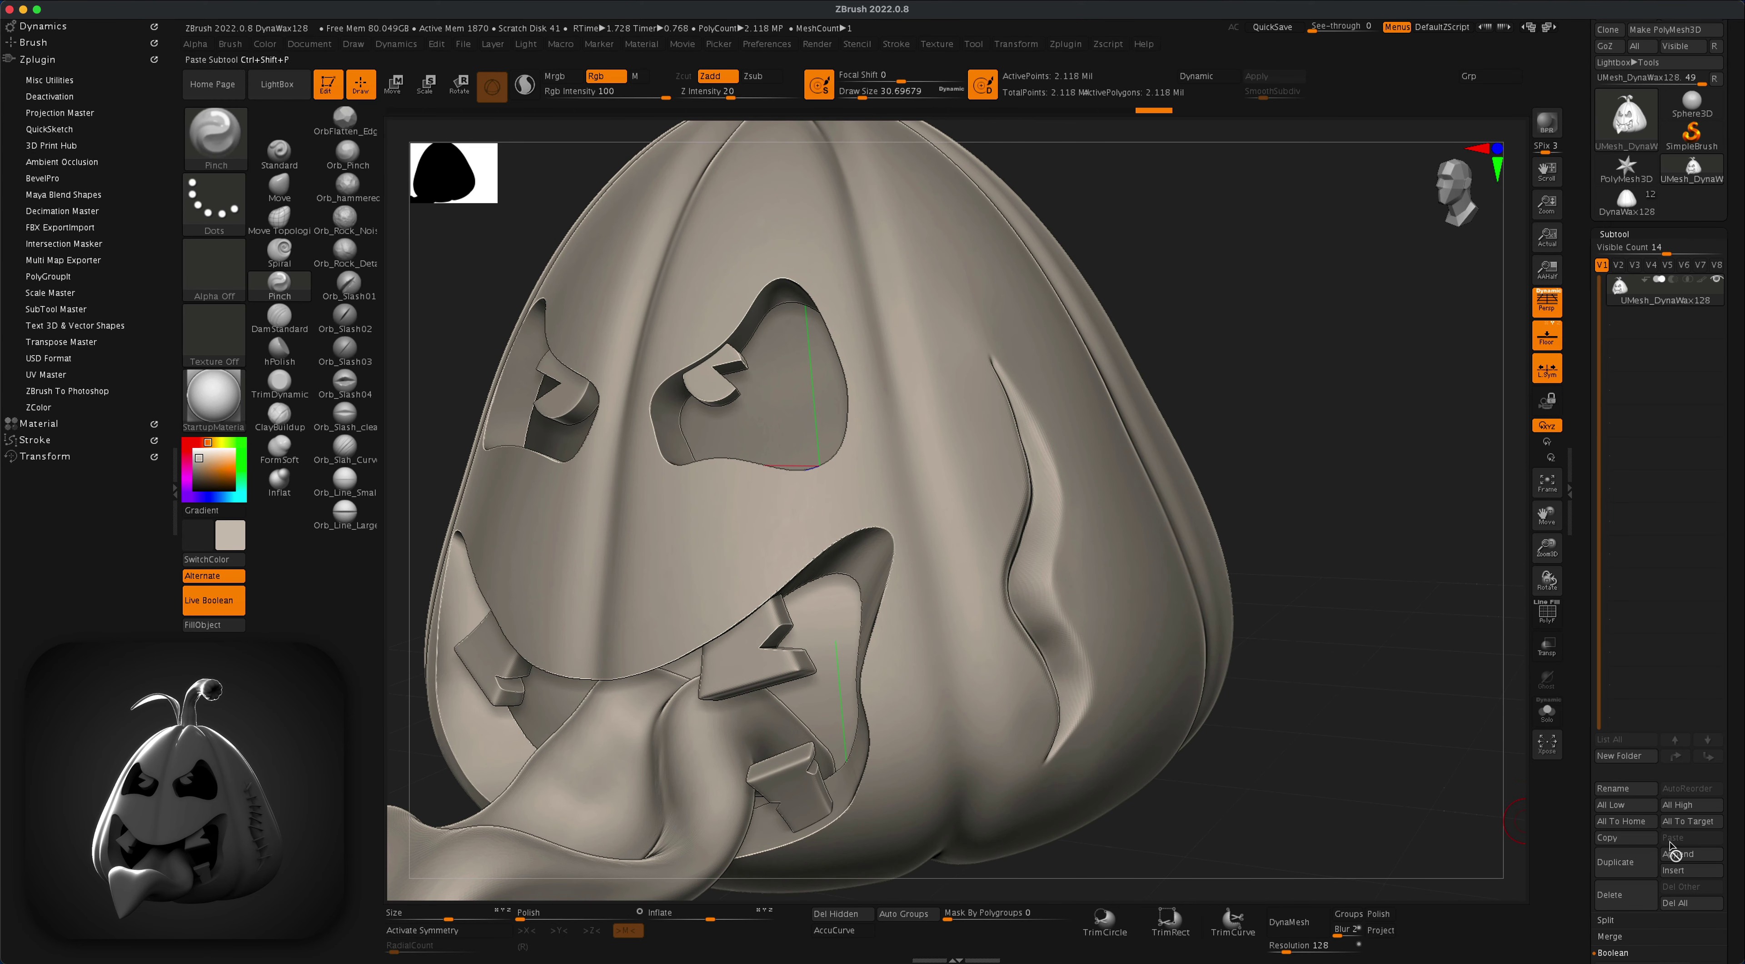
pyautogui.click(1154, 772)
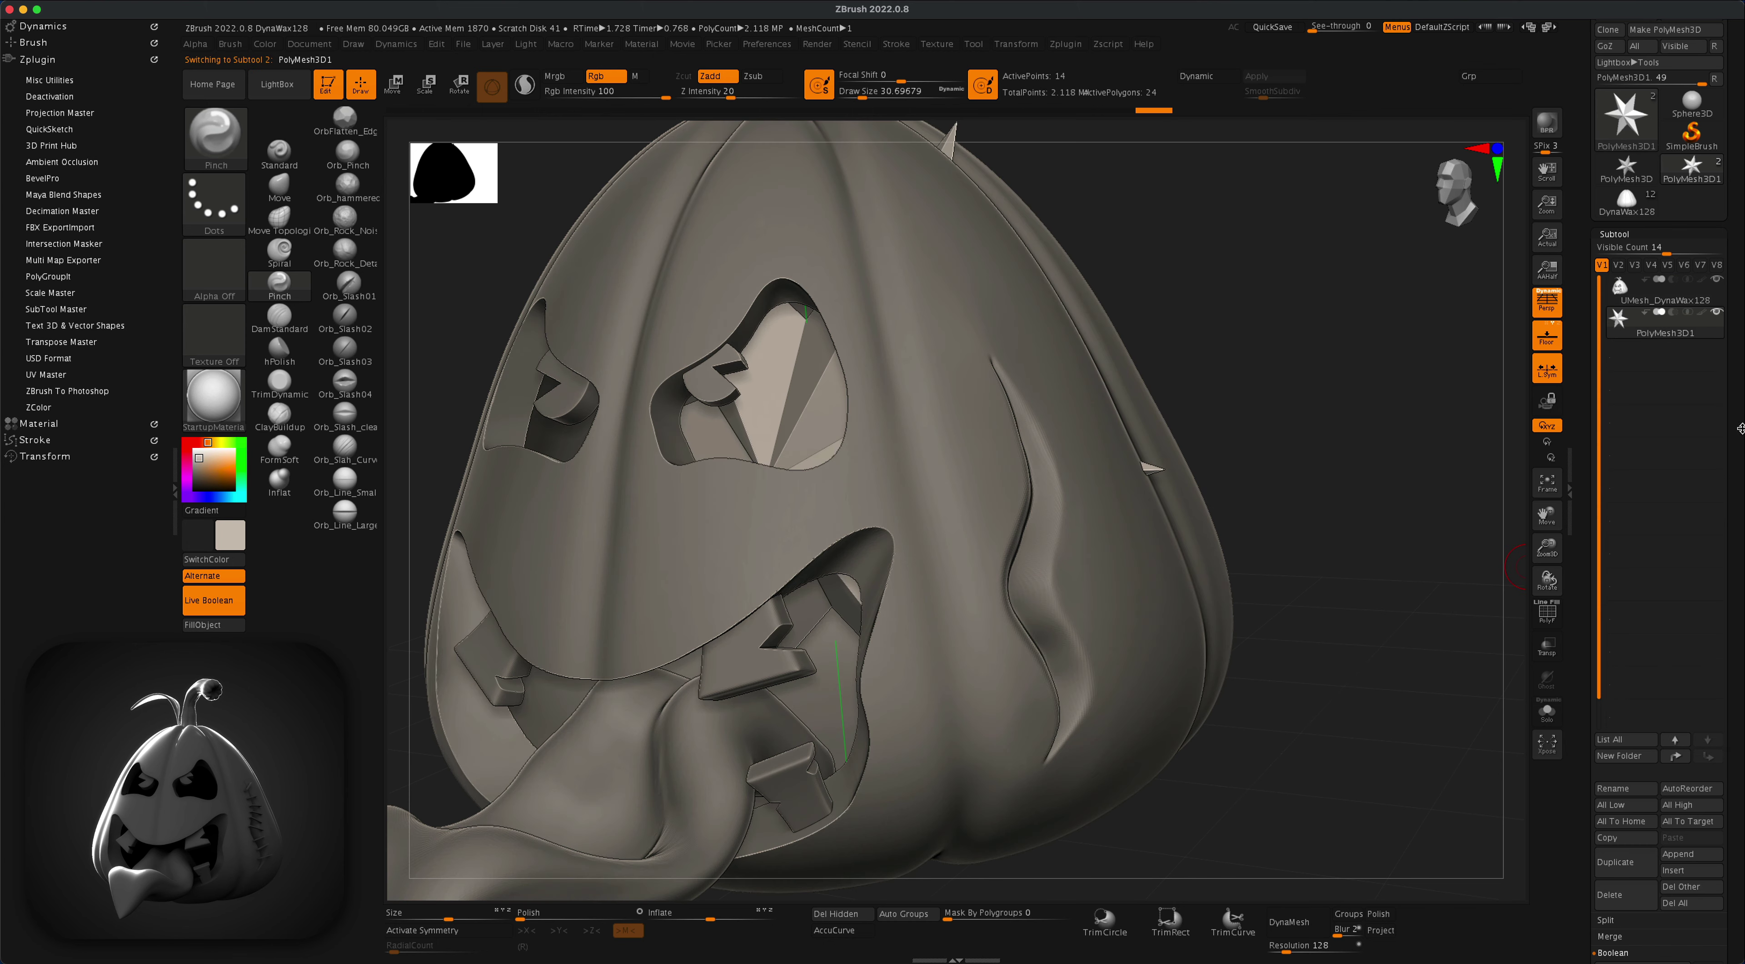
pyautogui.scroll(-10, 1641, 669)
pyautogui.click(1642, 670)
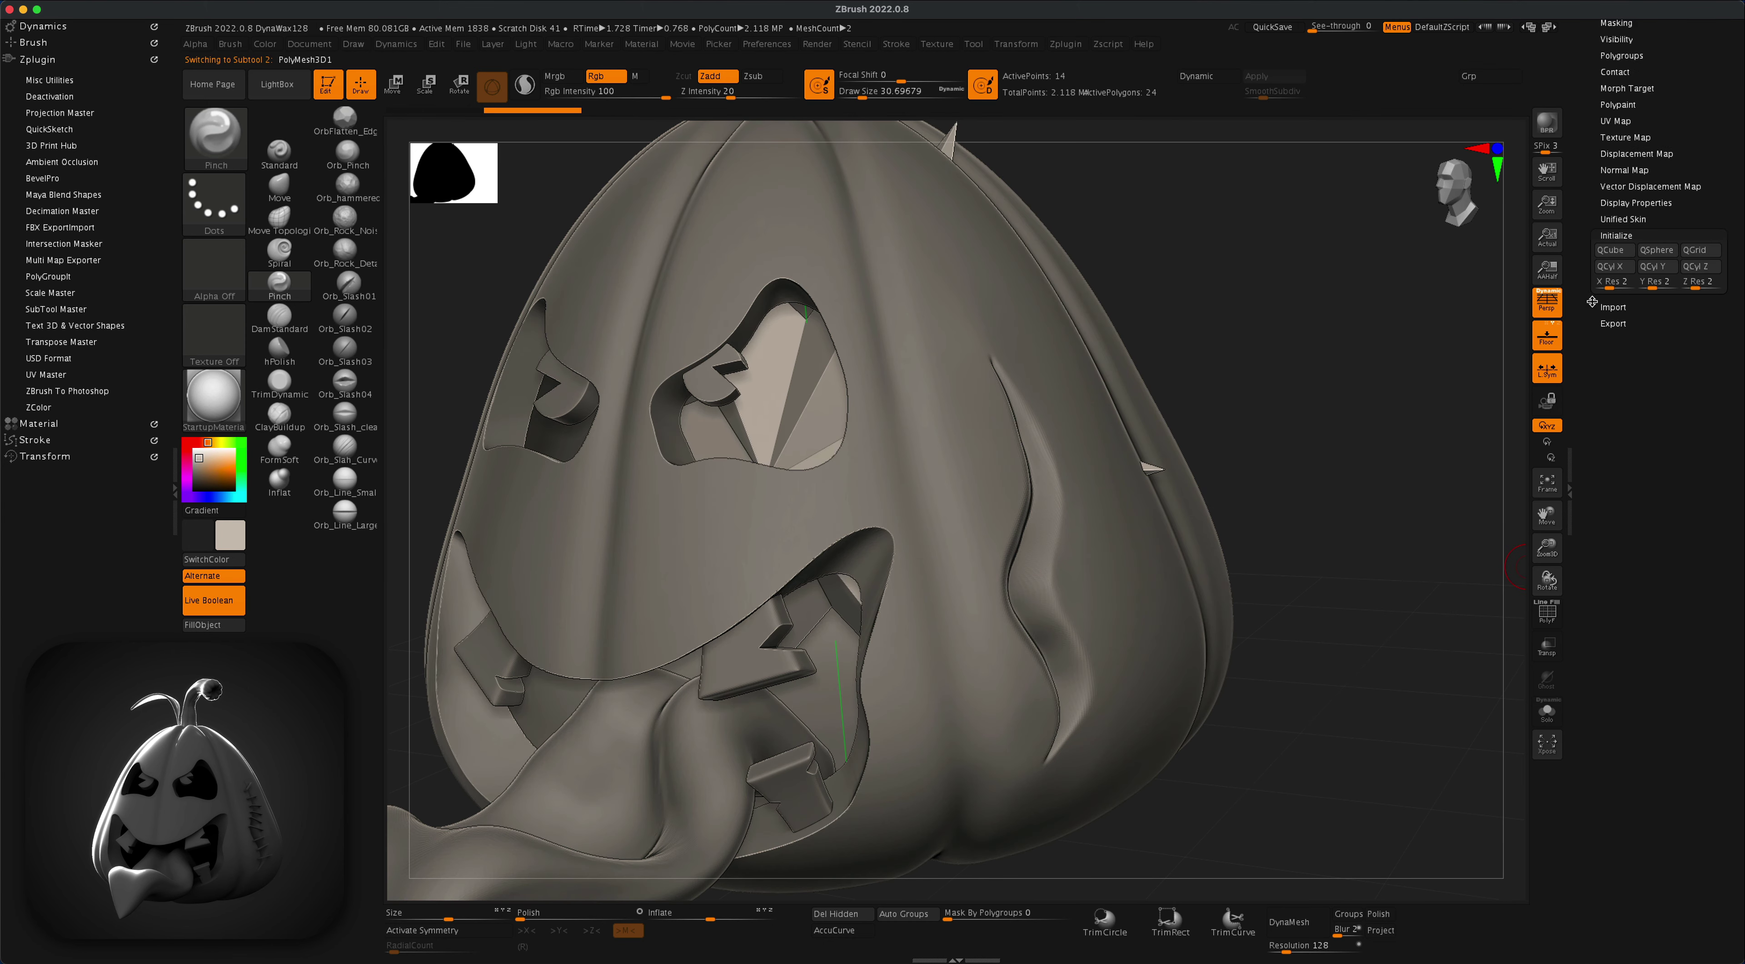
pyautogui.moveTo(1610, 287)
pyautogui.mouseDown()
pyautogui.moveTo(1593, 288)
pyautogui.moveTo(1642, 288)
pyautogui.mouseUp()
pyautogui.click(1623, 252)
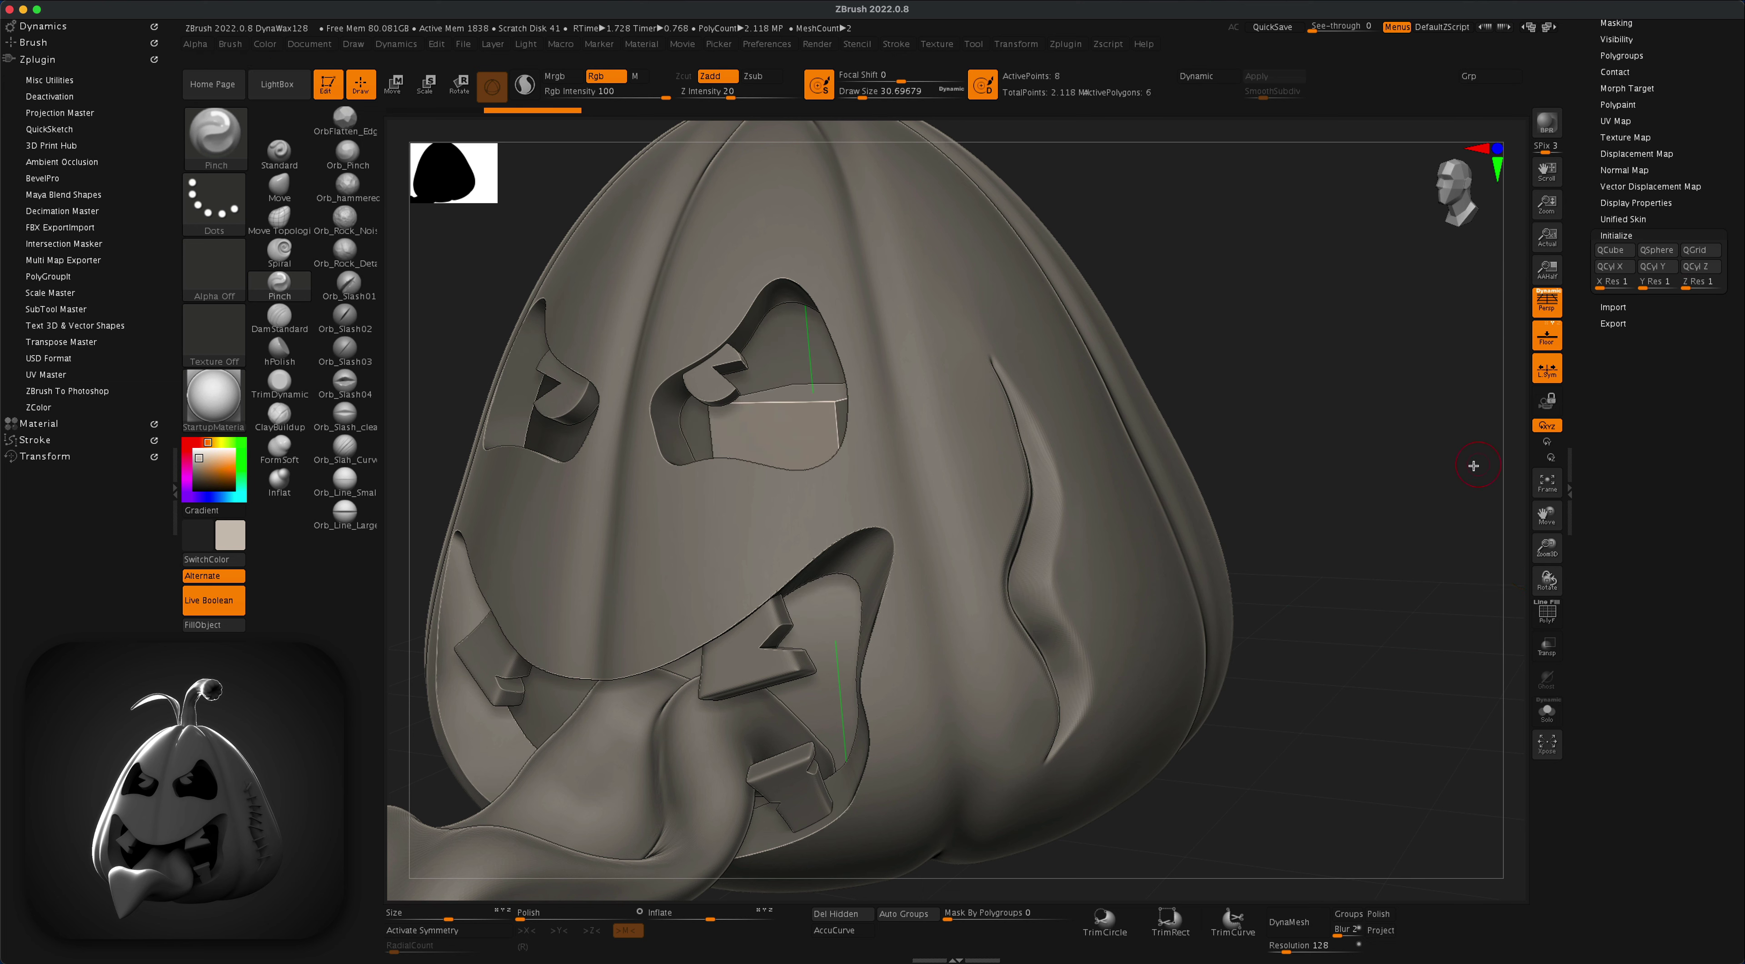
# Step: Show the polyframe and move the cube out of the pumpkin to beside its scarred side
pyautogui.click(1542, 610)
pyautogui.moveTo(1331, 531); pyautogui.dragTo(1398, 514)
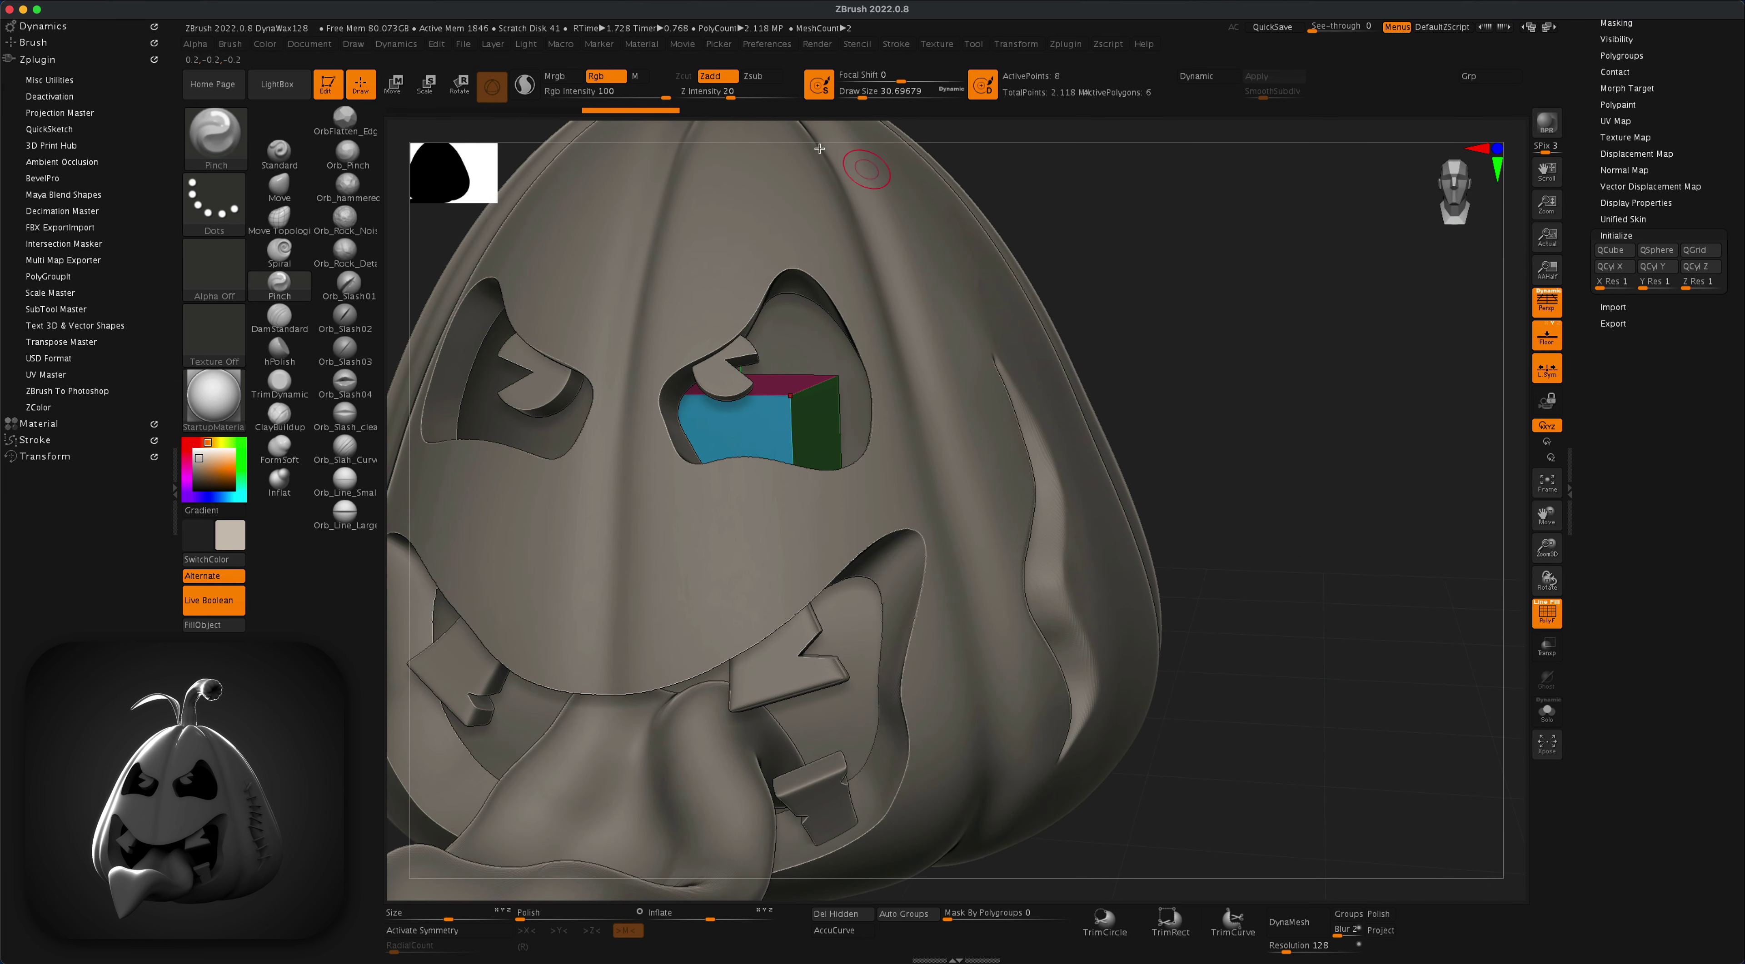
pyautogui.click(401, 90)
pyautogui.moveTo(741, 461)
pyautogui.mouseDown()
pyautogui.moveTo(799, 448)
pyautogui.moveTo(1250, 468)
pyautogui.moveTo(1242, 486)
pyautogui.mouseUp()
pyautogui.moveTo(1313, 623); pyautogui.dragTo(1236, 617)
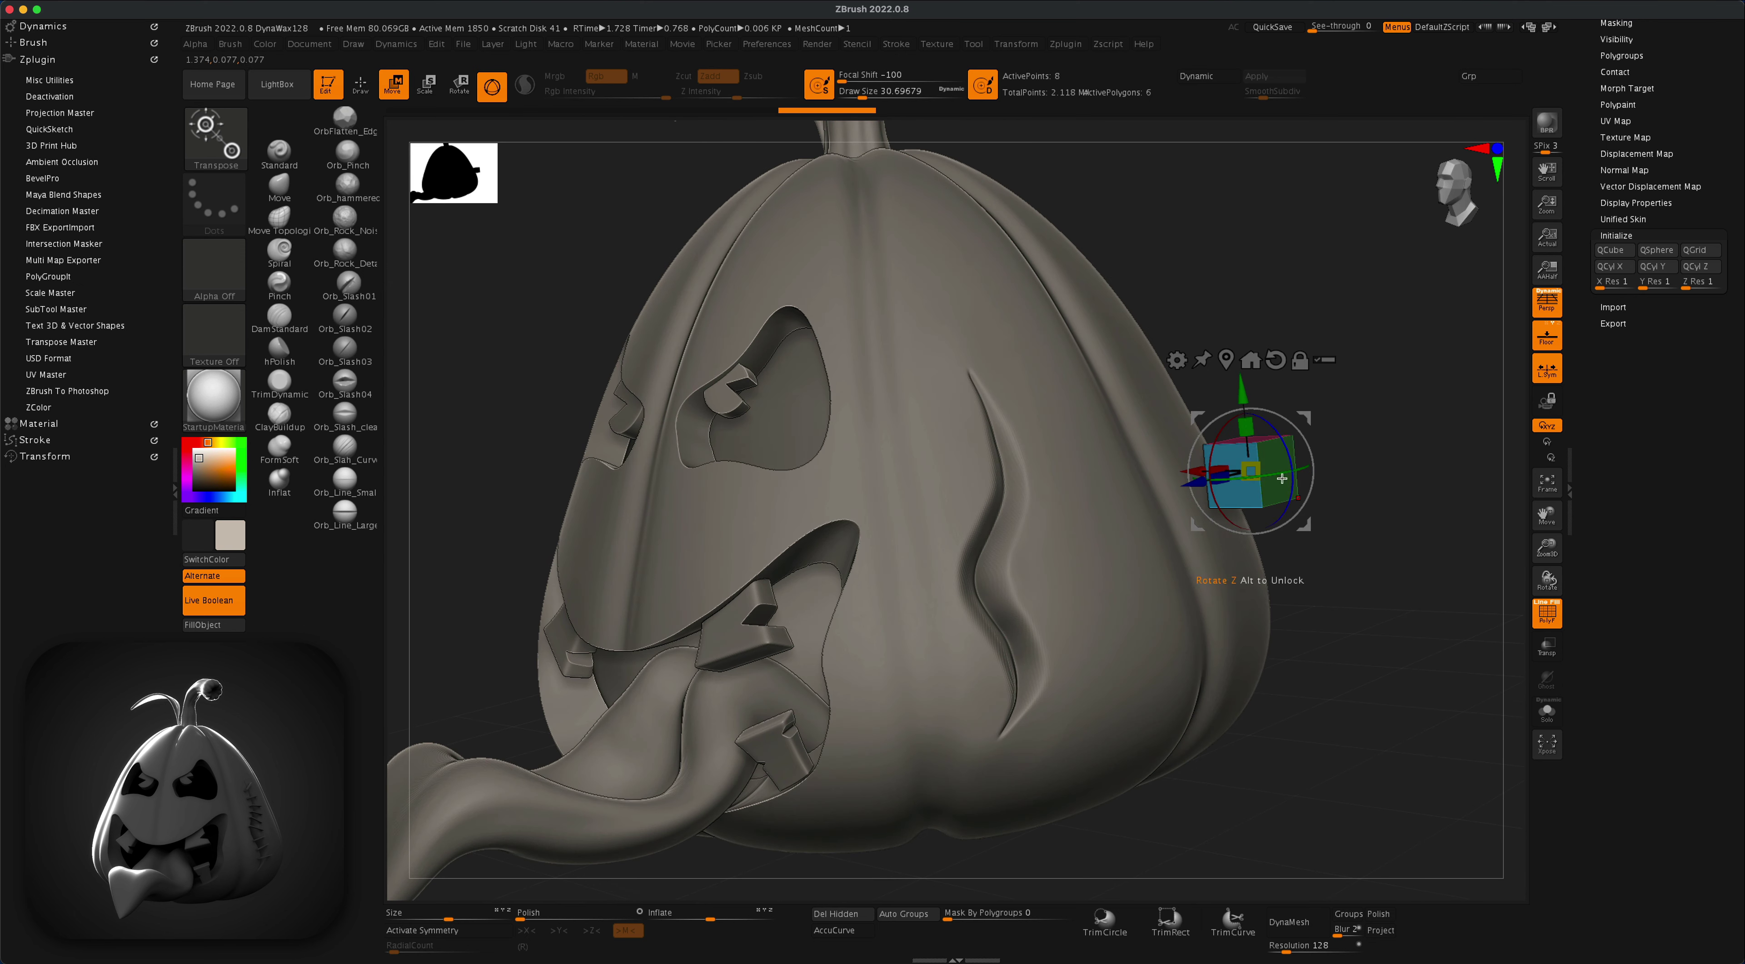
# Step: Scale the cube down into a thin bar
pyautogui.moveTo(1254, 468); pyautogui.dragTo(1249, 368)
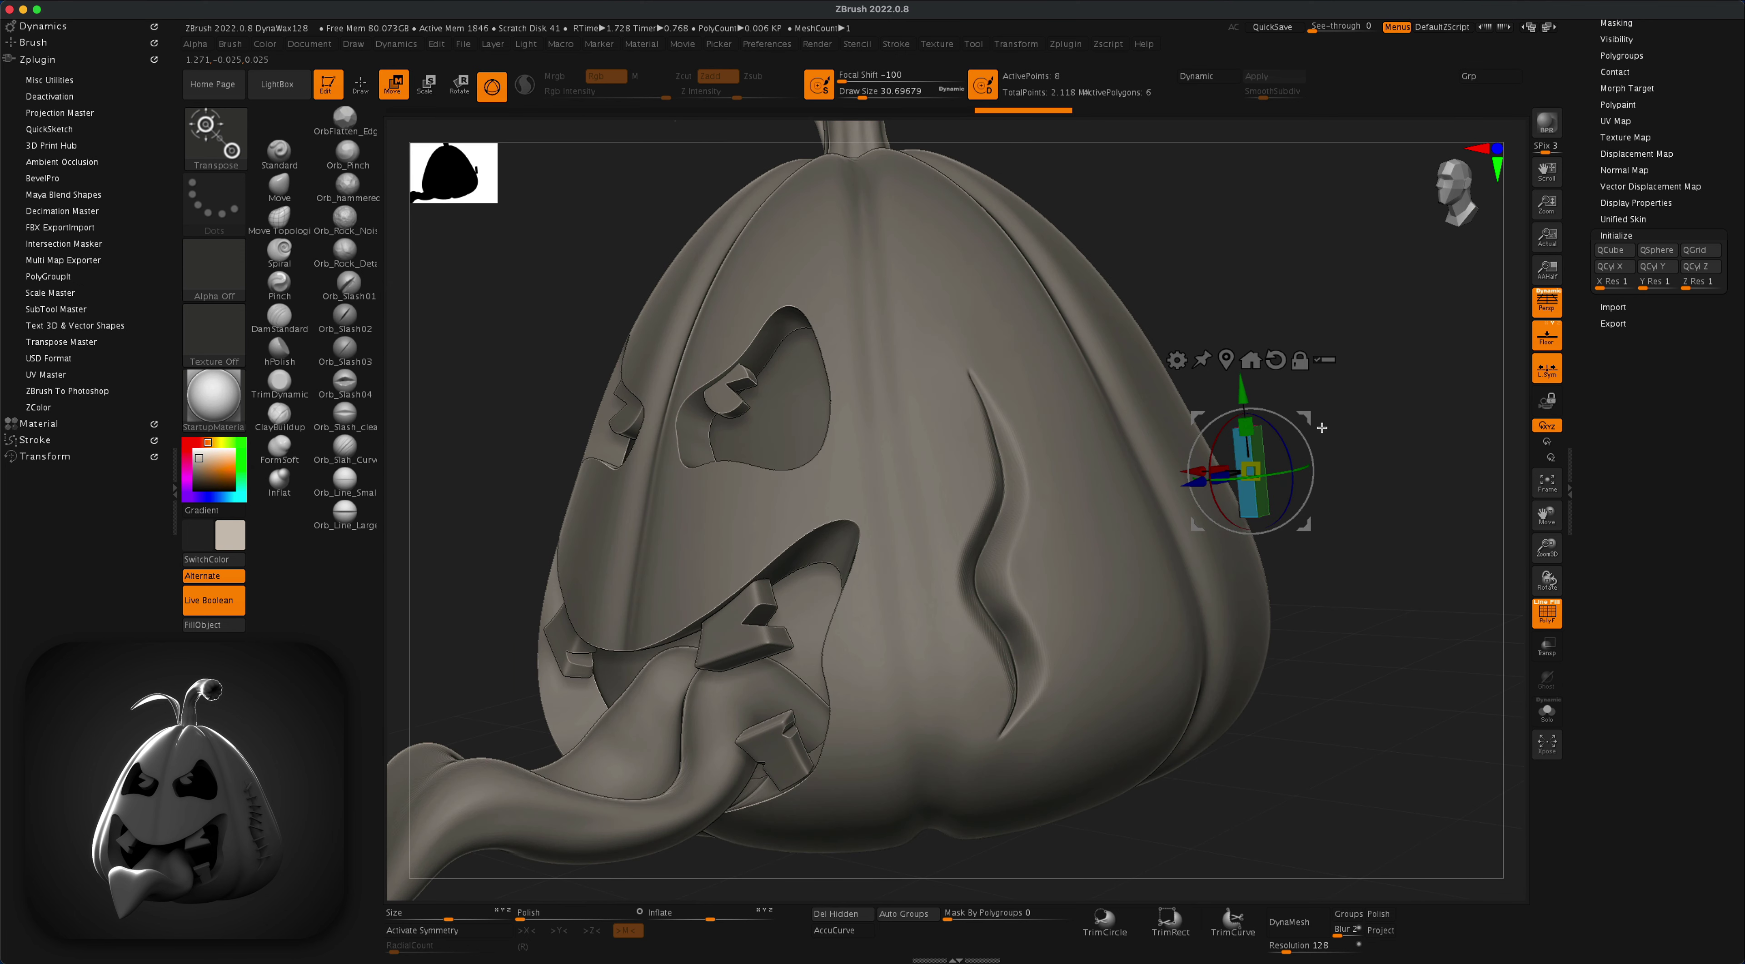
pyautogui.keyDown('alt'); pyautogui.moveTo(1322, 428); pyautogui.dragTo(1146, 457); pyautogui.keyUp('alt')
pyautogui.keyDown('alt'); pyautogui.moveTo(1297, 463); pyautogui.dragTo(1299, 498); pyautogui.keyUp('alt')
pyautogui.moveTo(1076, 503); pyautogui.dragTo(1075, 505)
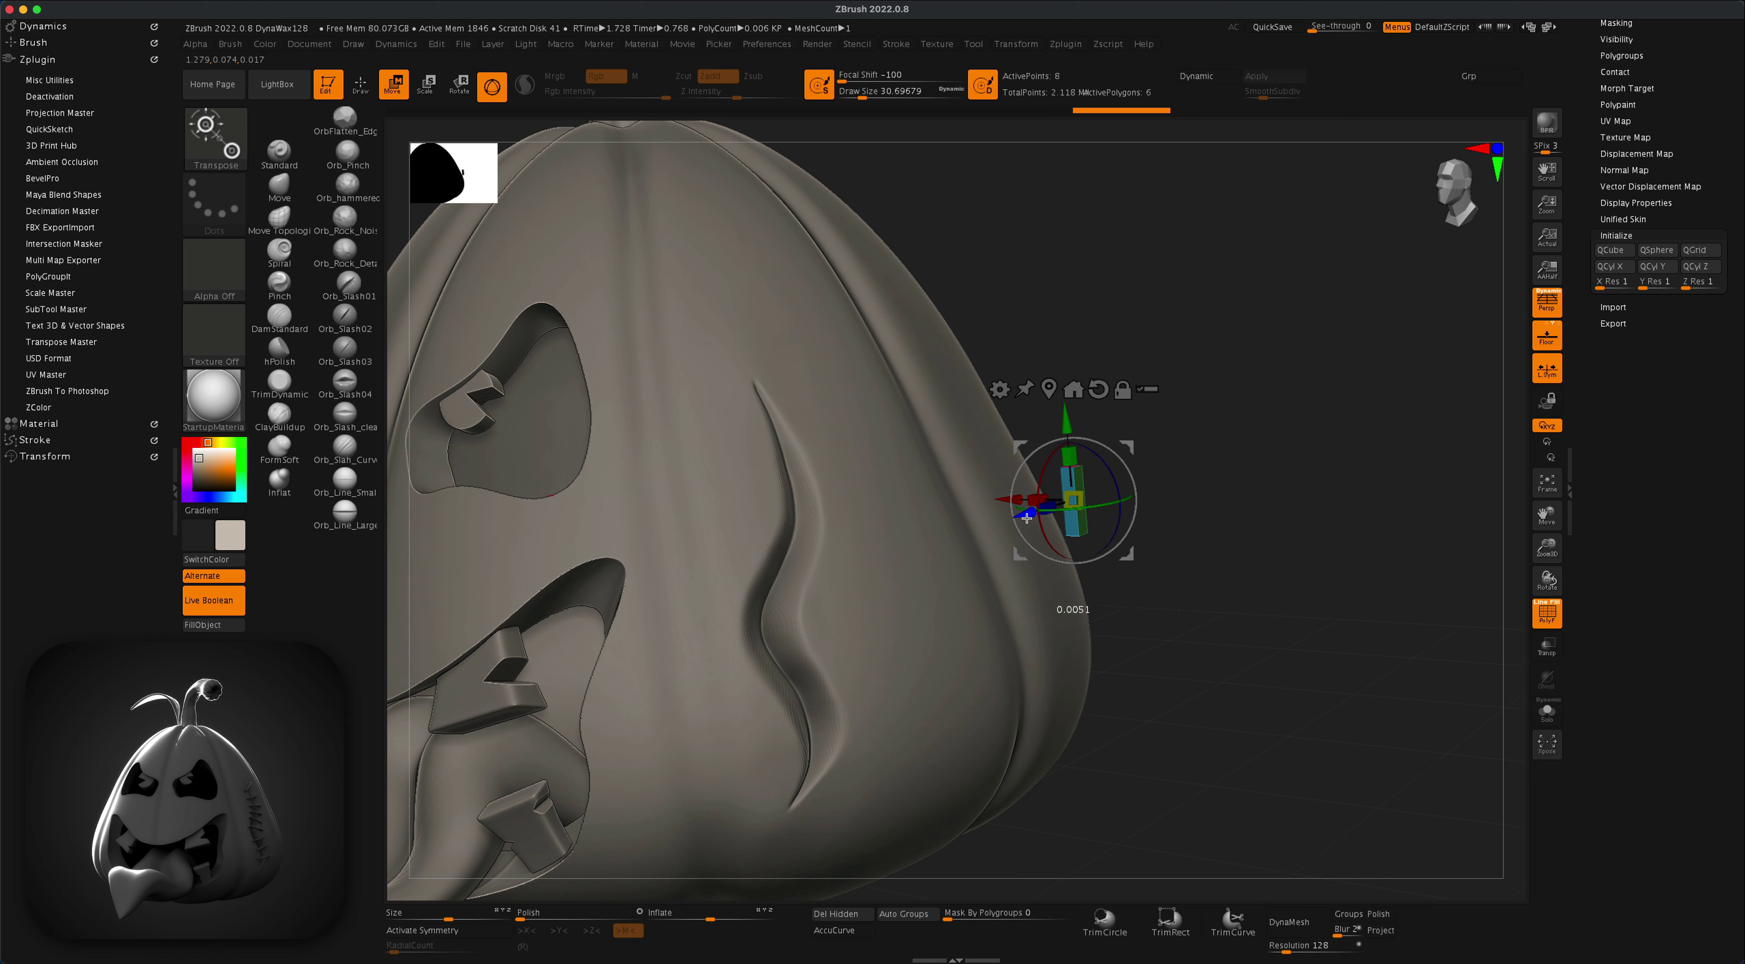
# Step: Move the thin bar beside the scar and rotate it by about 78 degrees so it lies crosswise
pyautogui.moveTo(1127, 447); pyautogui.dragTo(844, 532)
pyautogui.moveTo(1258, 463); pyautogui.dragTo(1166, 471)
pyautogui.moveTo(754, 547); pyautogui.dragTo(753, 630)
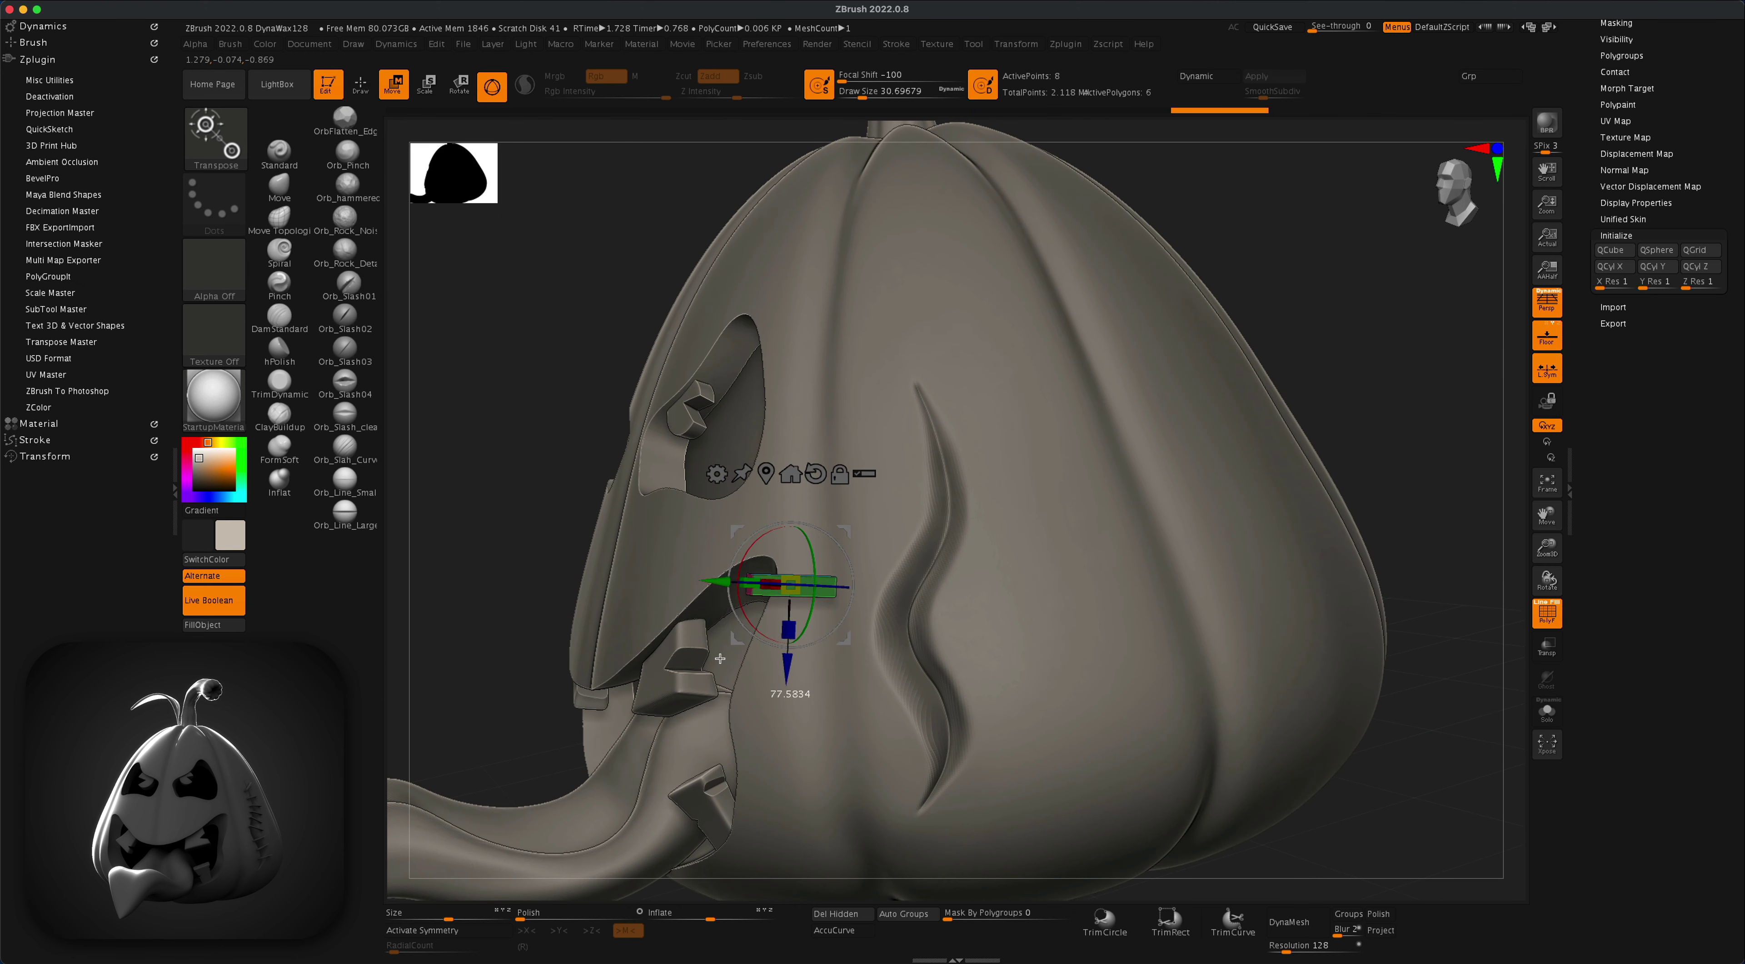
pyautogui.moveTo(536, 508); pyautogui.dragTo(677, 535)
# Step: Place the bar across the scar and tilt it to follow the pumpkin's curved surface
pyautogui.moveTo(792, 589); pyautogui.dragTo(1060, 609)
pyautogui.moveTo(950, 575); pyautogui.dragTo(911, 603)
pyautogui.moveTo(939, 504); pyautogui.dragTo(985, 354)
pyautogui.moveTo(679, 349); pyautogui.dragTo(588, 290)
pyautogui.moveTo(707, 354); pyautogui.dragTo(709, 332)
pyautogui.moveTo(1036, 508); pyautogui.dragTo(982, 460)
pyautogui.moveTo(578, 368); pyautogui.dragTo(585, 365)
pyautogui.moveTo(1056, 487); pyautogui.dragTo(1016, 474)
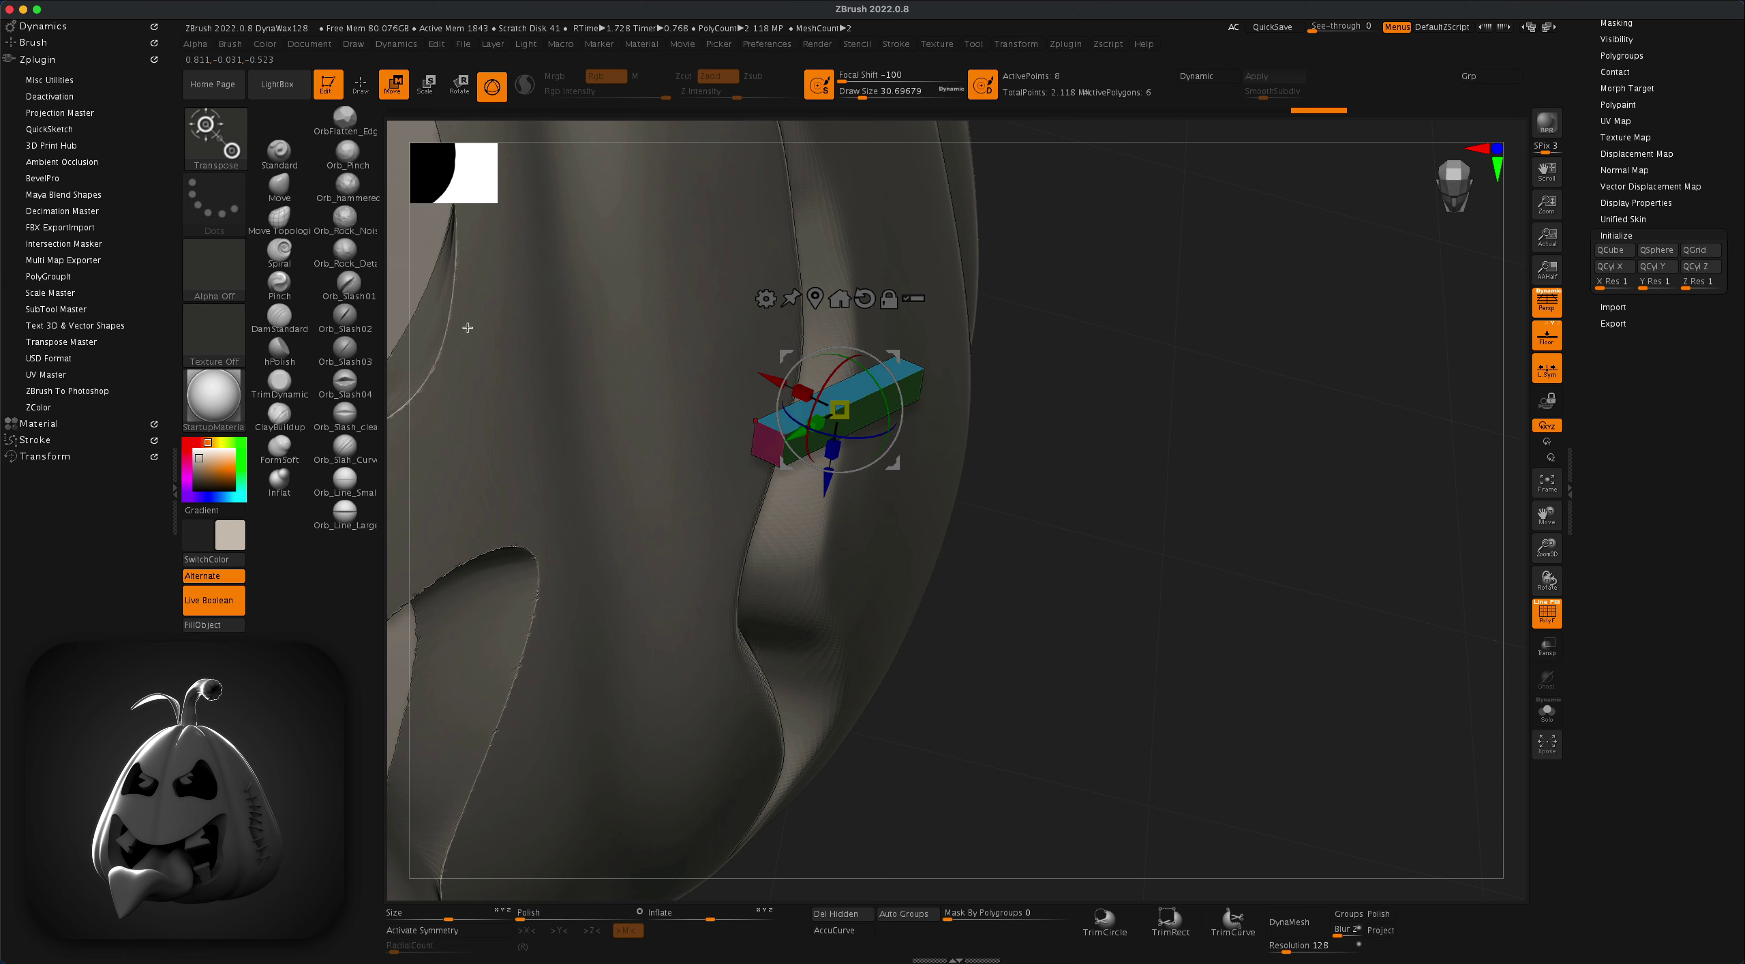
# Step: Choose the ZModeler brush with the Extrude polygon action and extrude a new segment from each end of the bar
pyautogui.click(216, 138)
pyautogui.press('z')
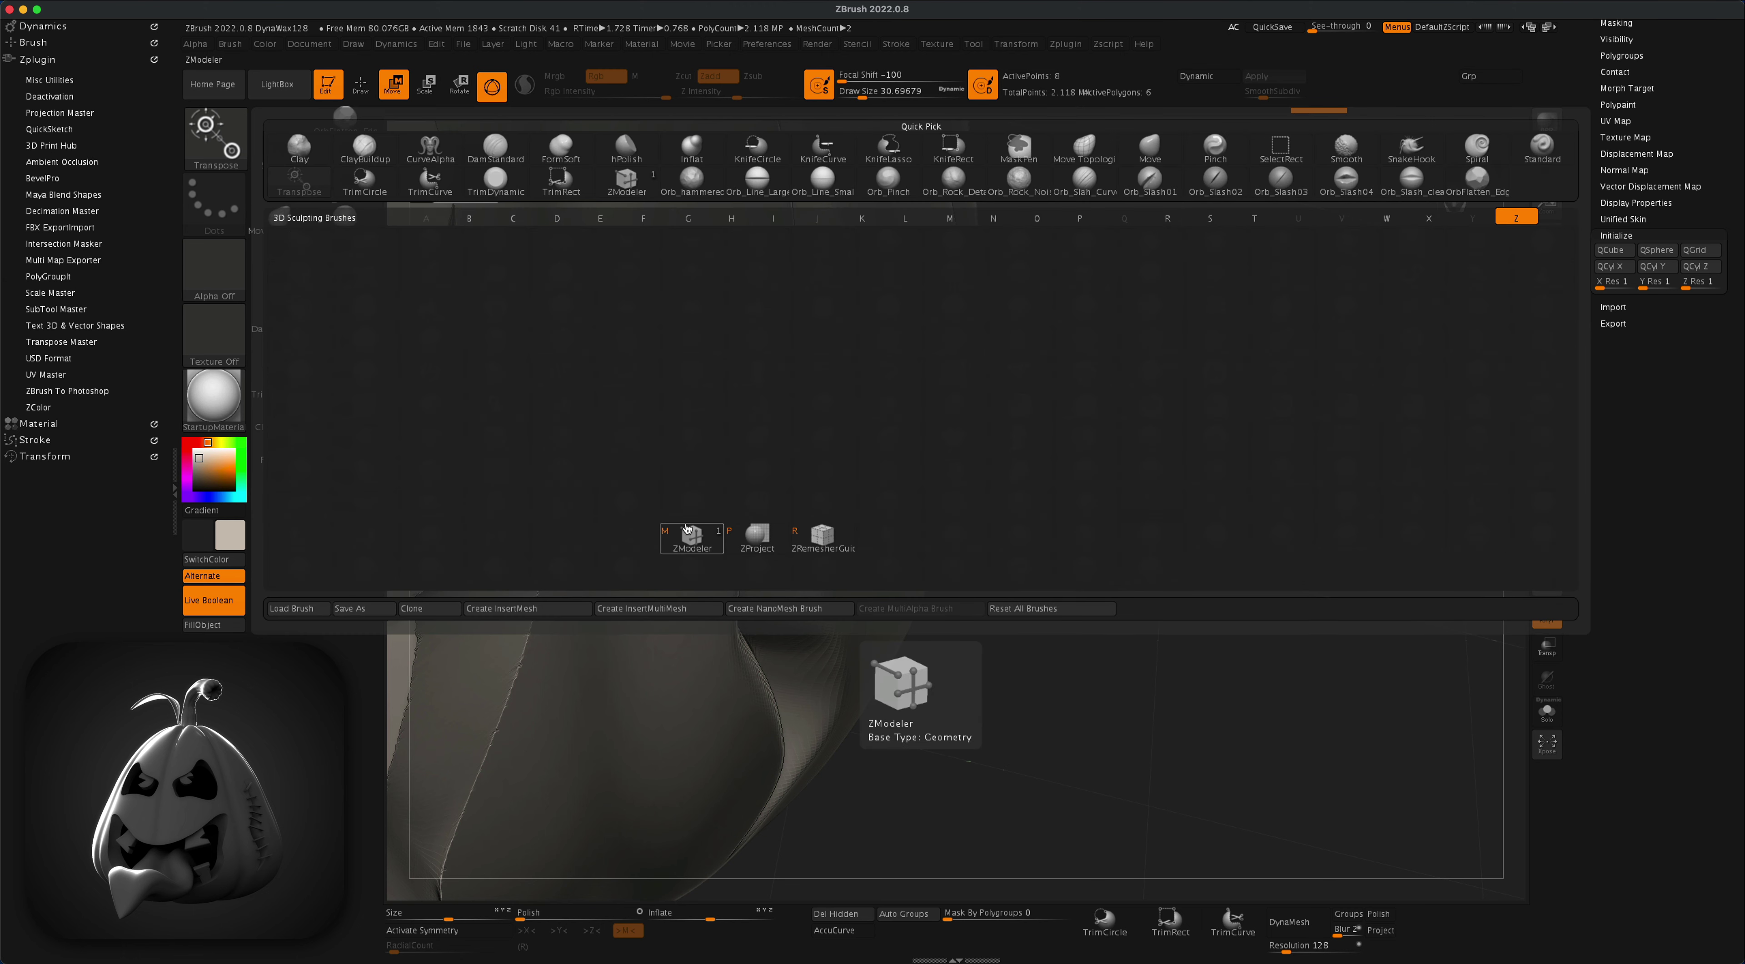
pyautogui.click(693, 533)
pyautogui.press('space')
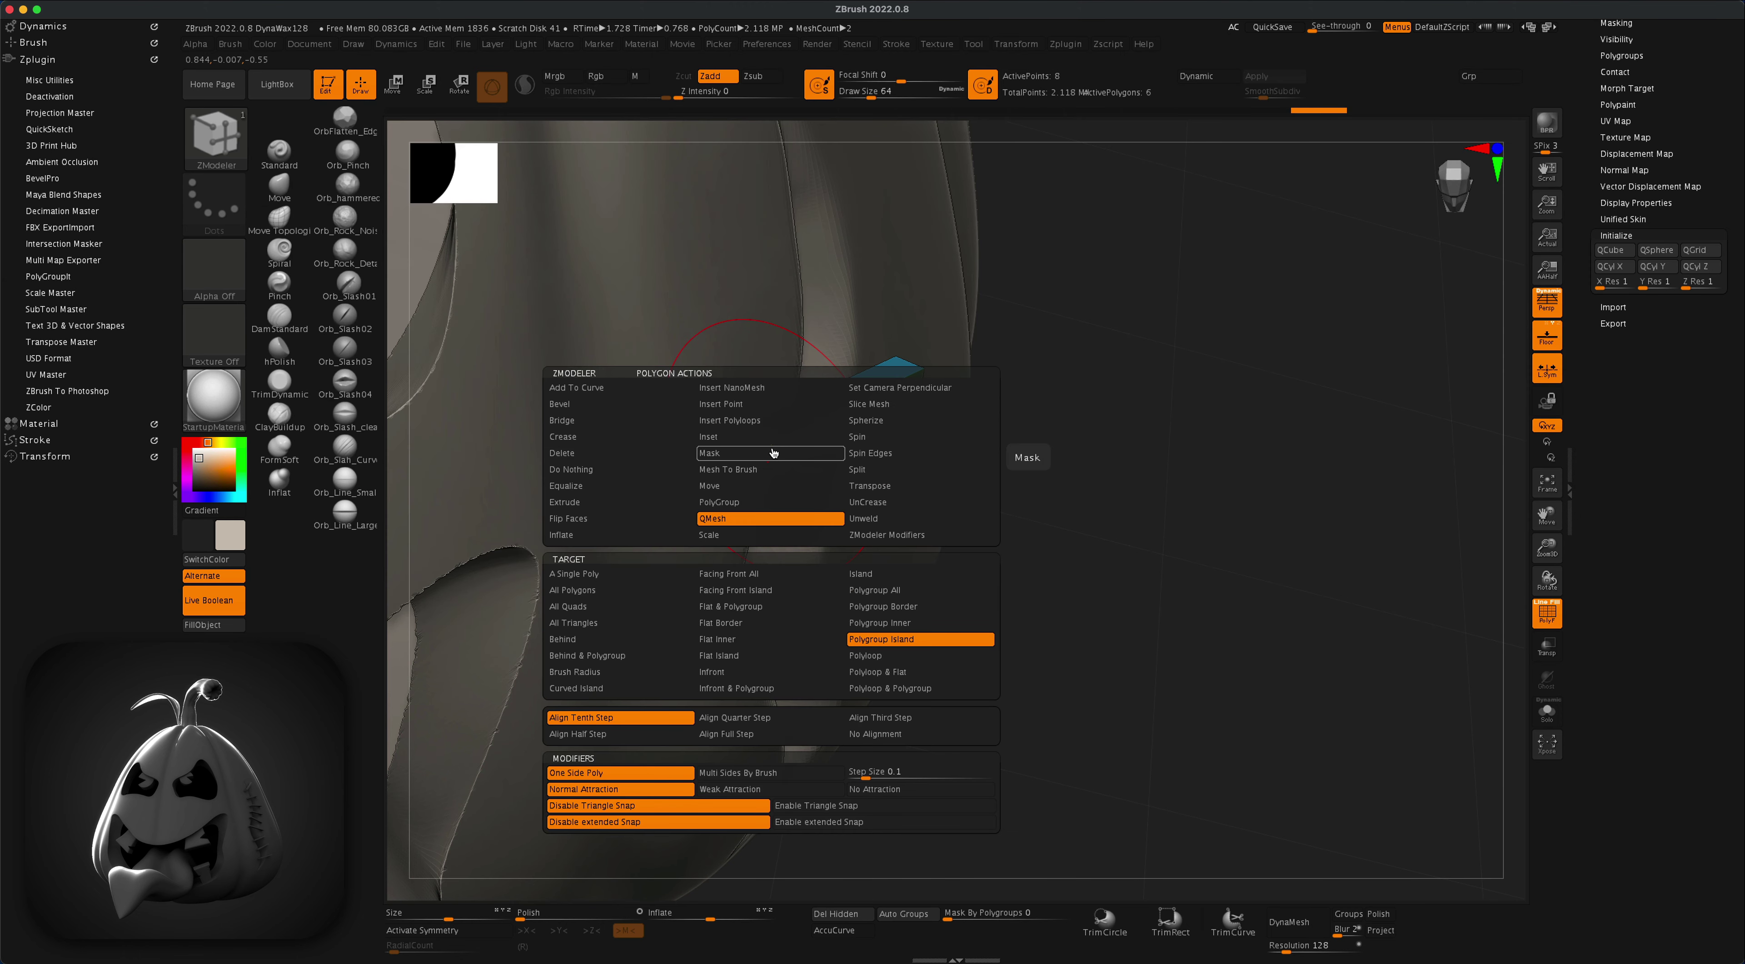
pyautogui.click(617, 505)
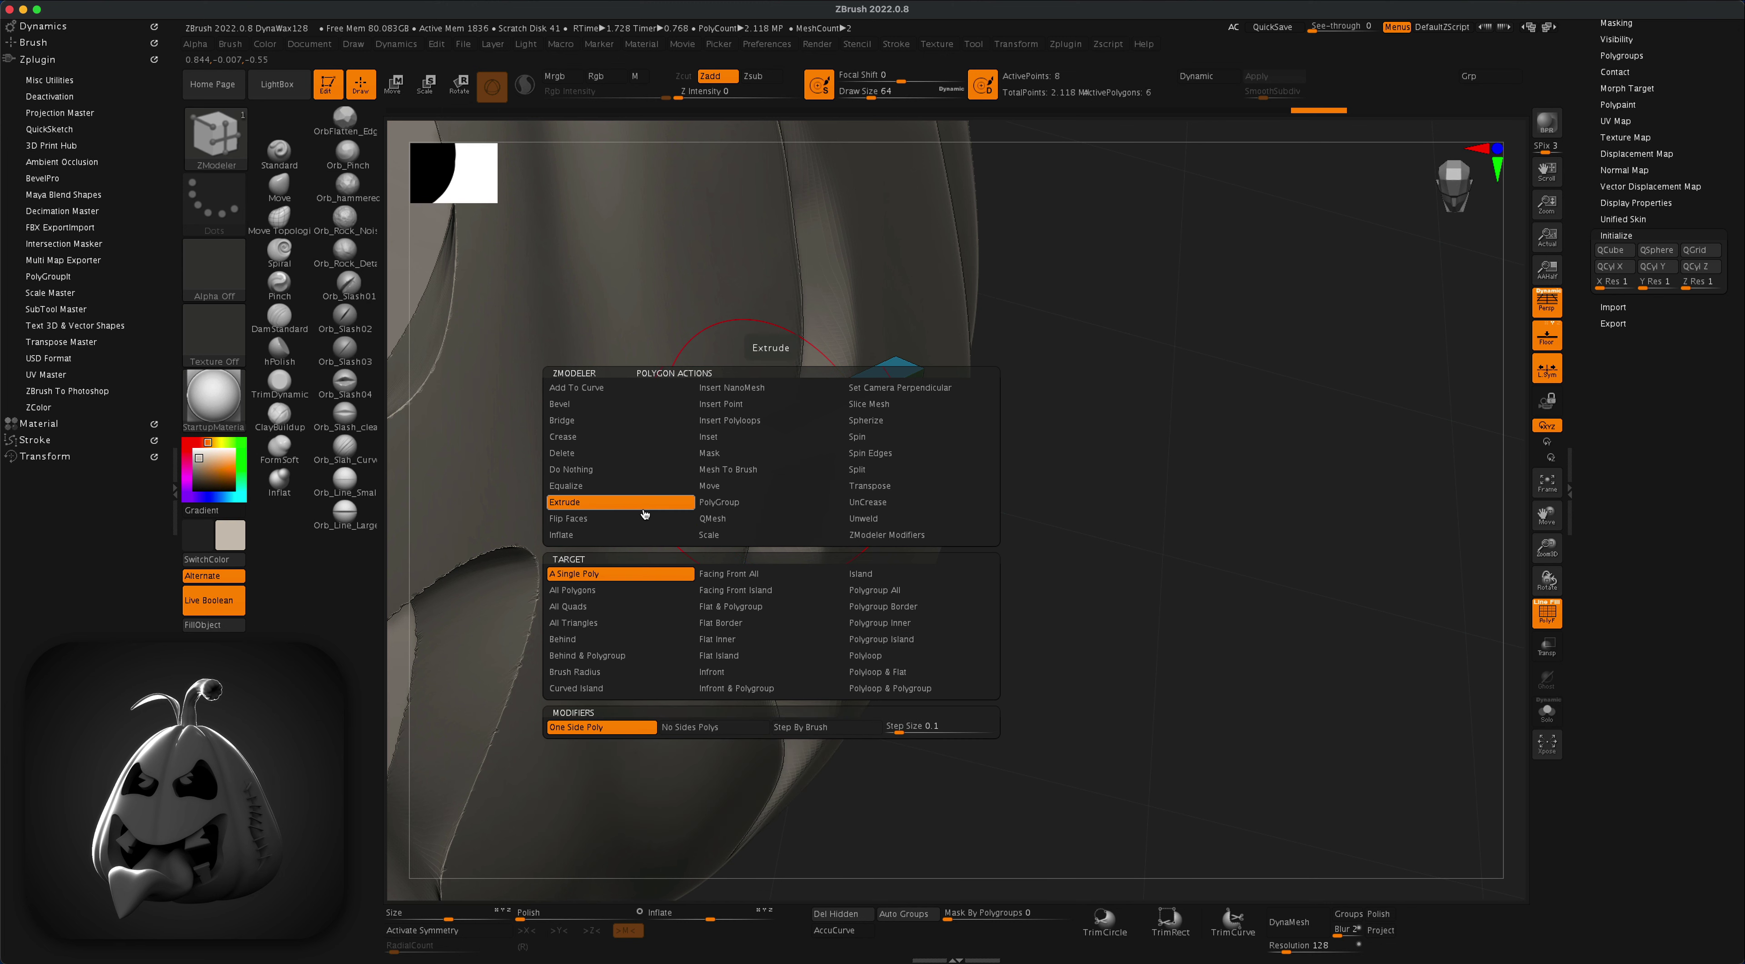
pyautogui.click(872, 598)
pyautogui.moveTo(854, 405); pyautogui.dragTo(758, 457)
pyautogui.moveTo(922, 425); pyautogui.dragTo(775, 447)
# Step: Set the Extrude target to A Single Poly and extrude the inward face of each end segment to form staple legs
pyautogui.press('space')
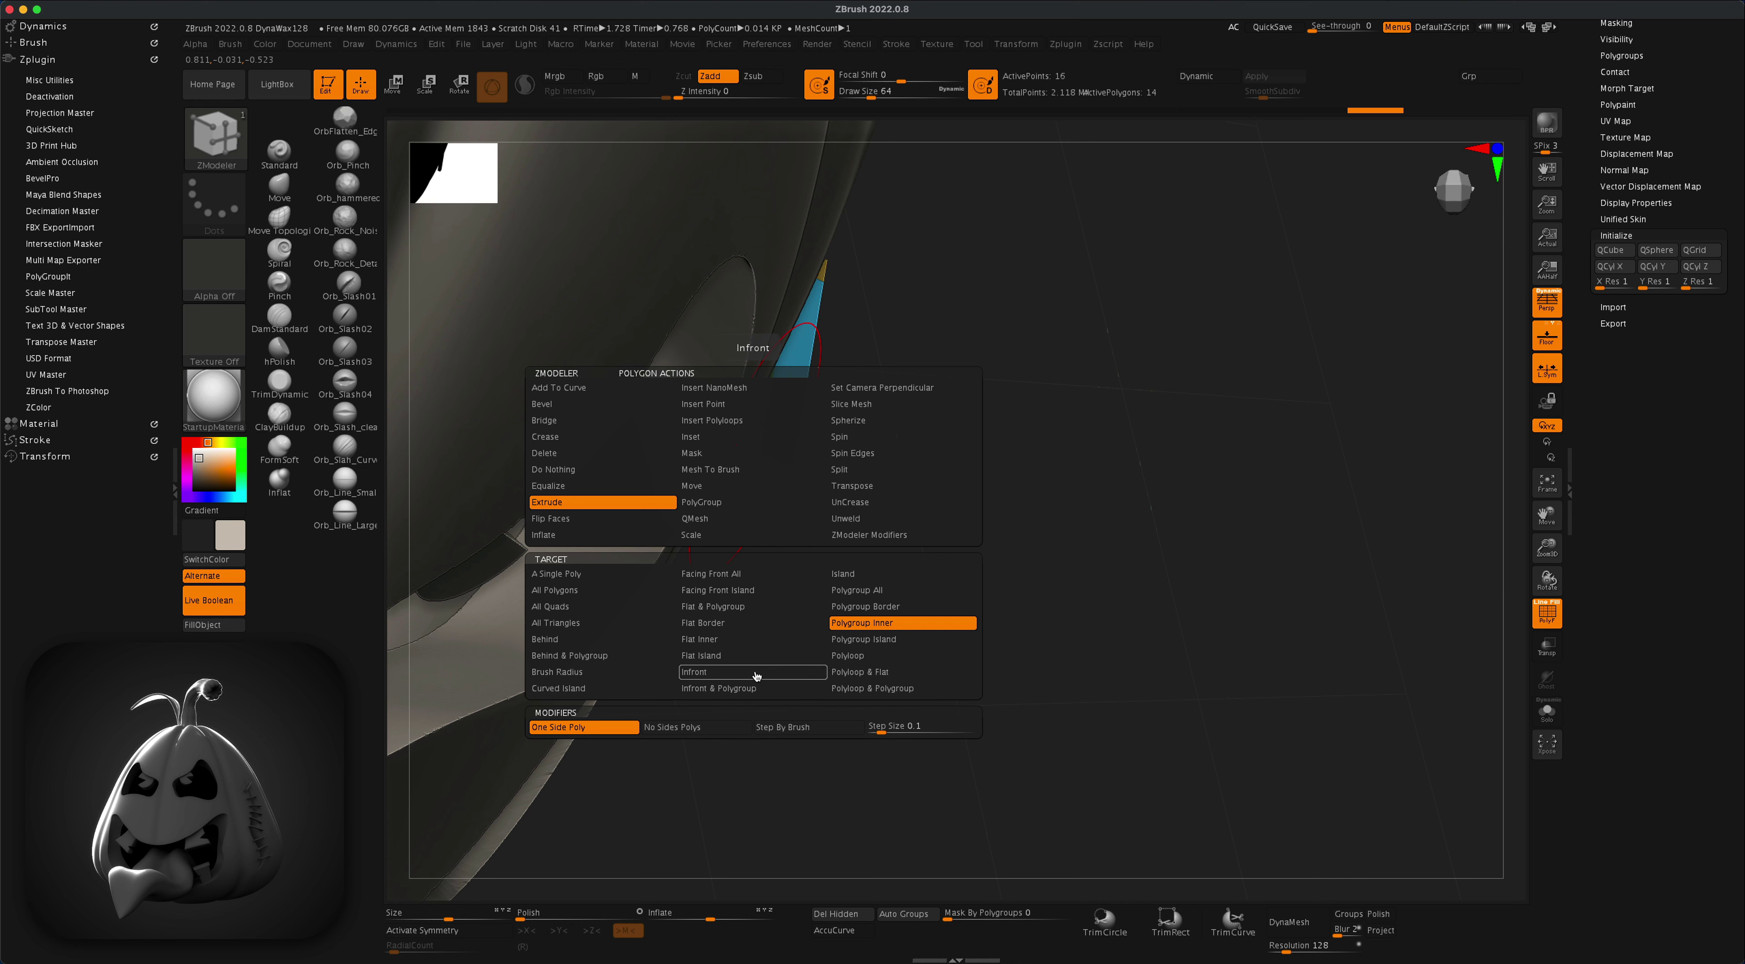
pyautogui.click(632, 588)
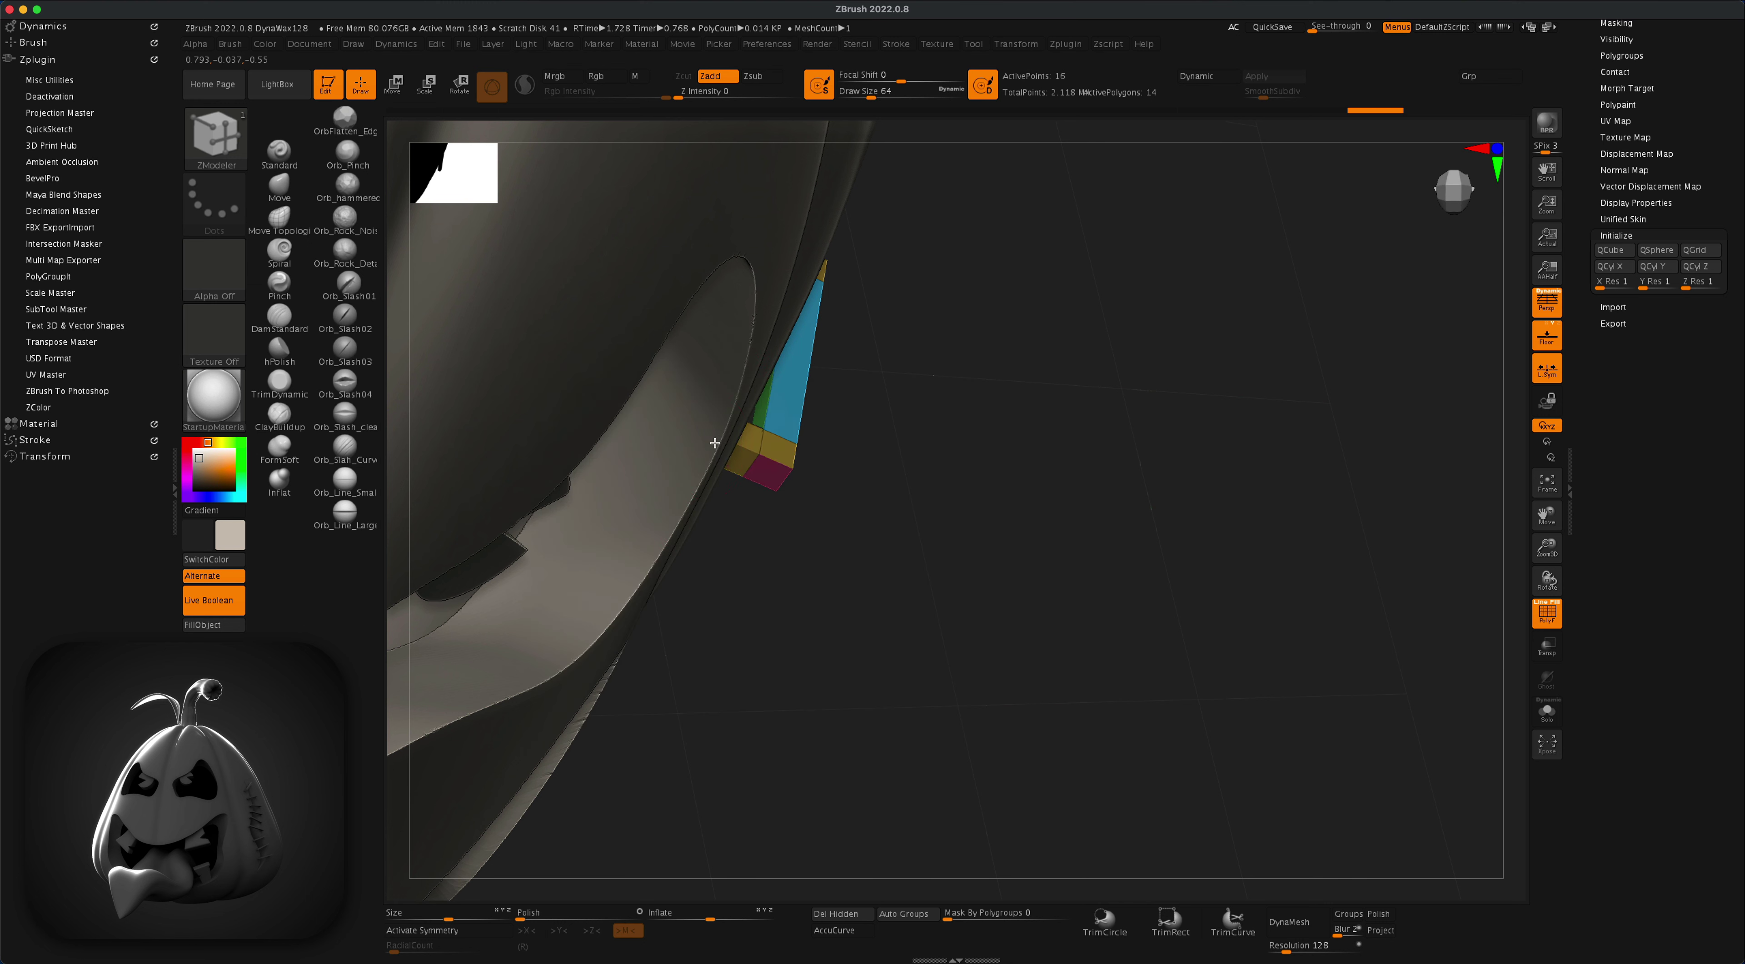
pyautogui.moveTo(715, 443); pyautogui.dragTo(681, 435)
pyautogui.moveTo(935, 366); pyautogui.dragTo(970, 430)
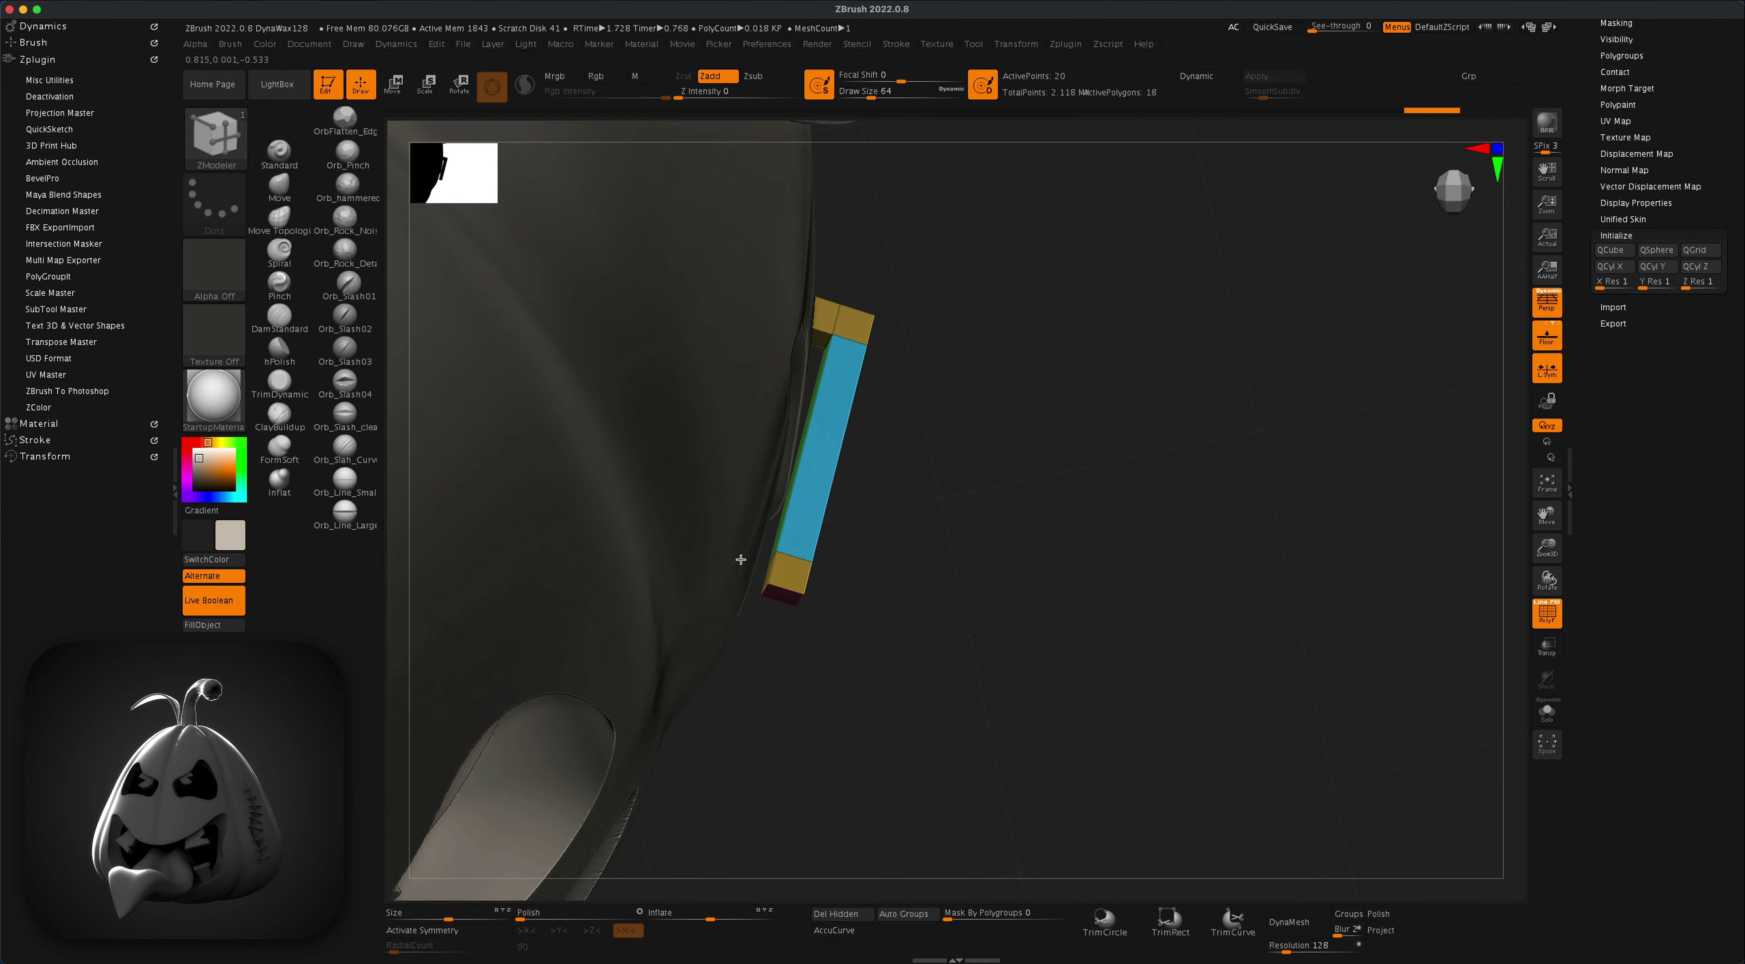
pyautogui.hotkey('ctrl', 'z')
pyautogui.moveTo(791, 542); pyautogui.dragTo(674, 479)
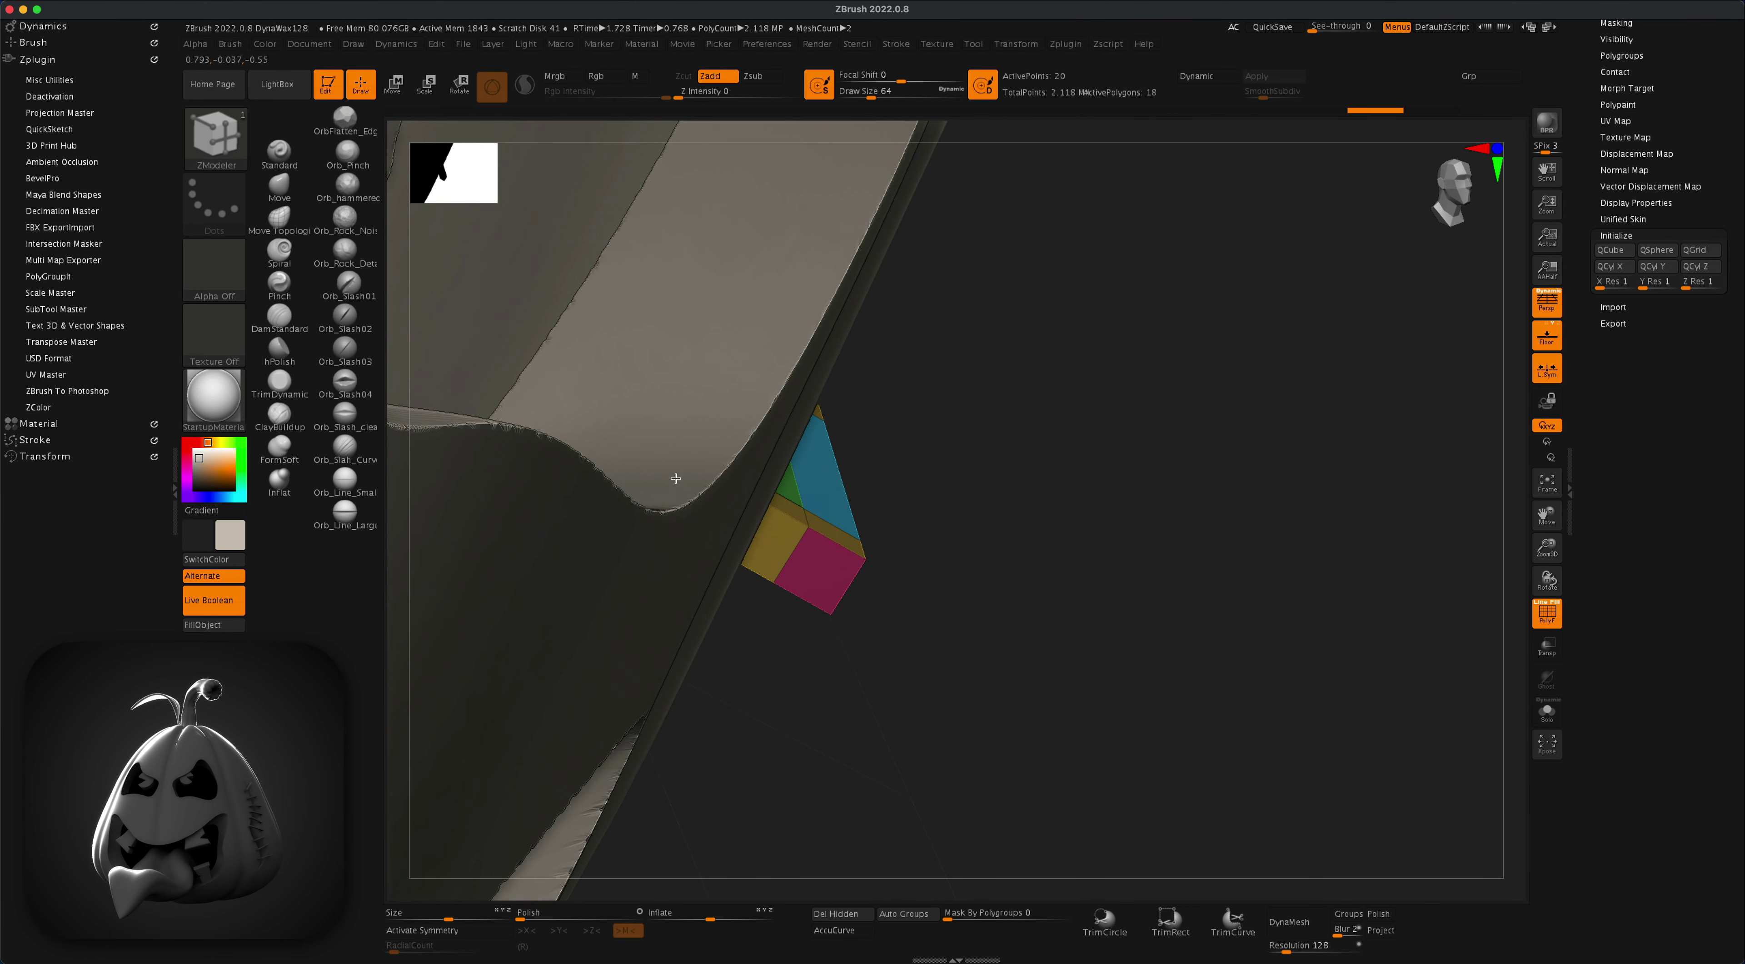
pyautogui.moveTo(948, 427); pyautogui.dragTo(952, 558)
pyautogui.moveTo(816, 328); pyautogui.dragTo(775, 289)
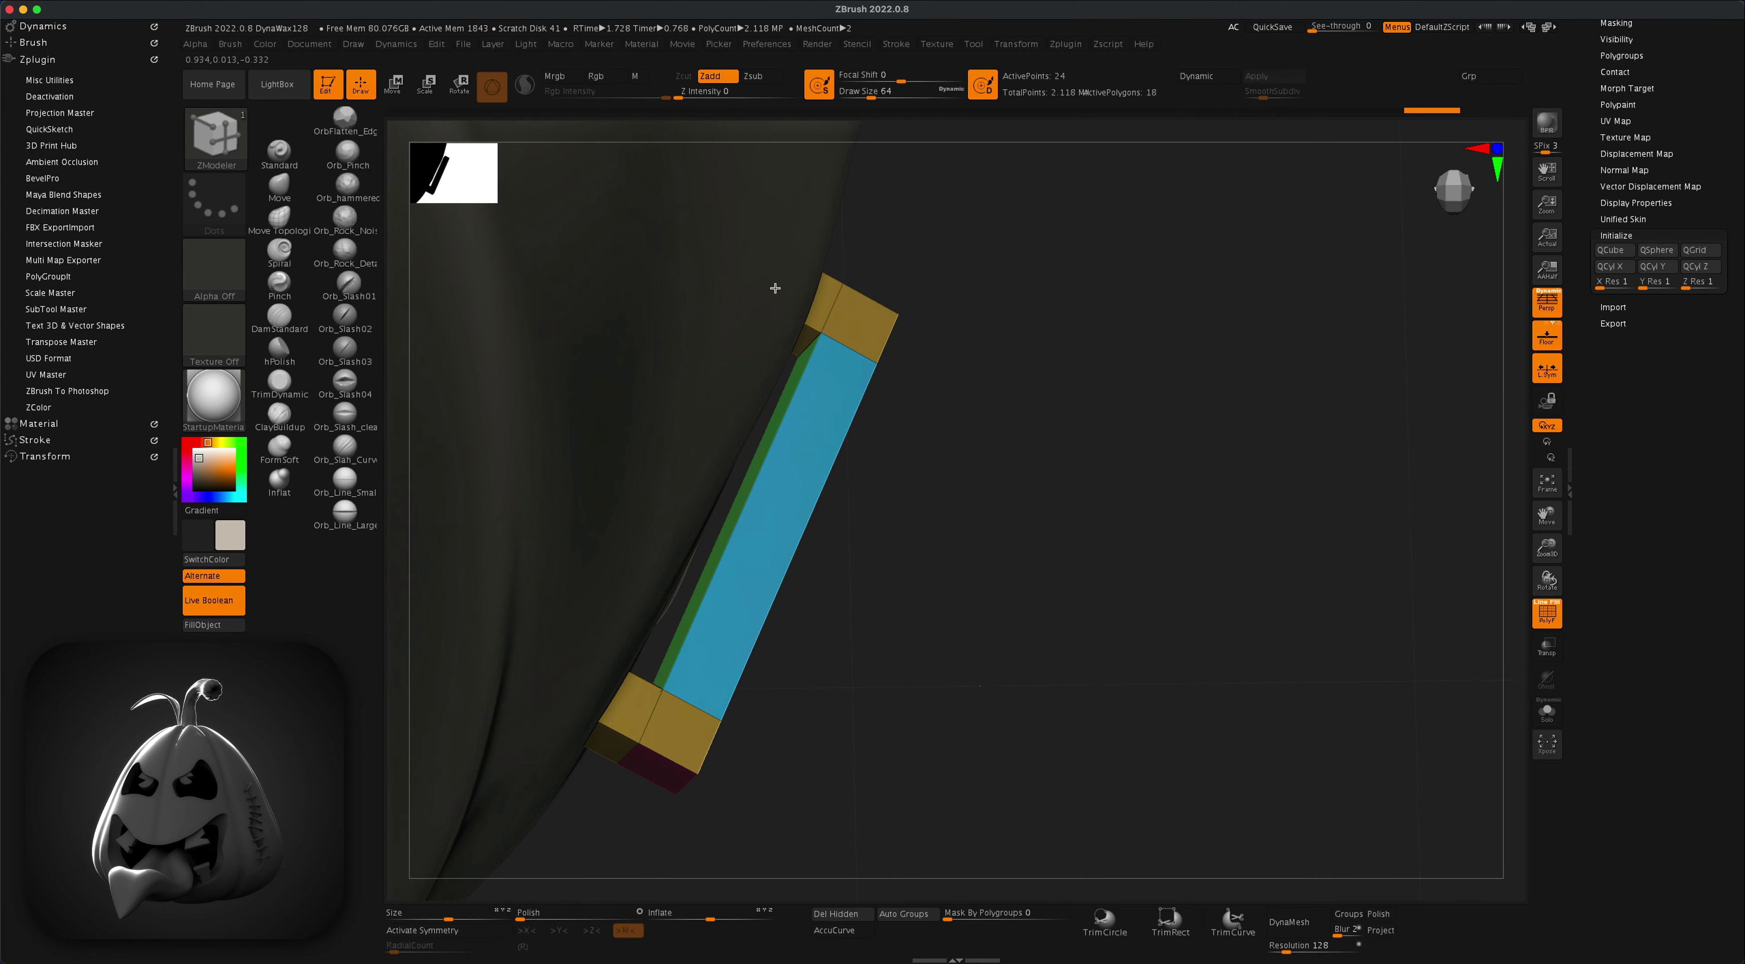
# Step: Move the staple against the pumpkin's surface across the scar, slim it with the gizmo, and turn off the polyframe
pyautogui.moveTo(971, 345); pyautogui.dragTo(1104, 413)
pyautogui.click(394, 86)
pyautogui.moveTo(661, 447); pyautogui.dragTo(661, 459)
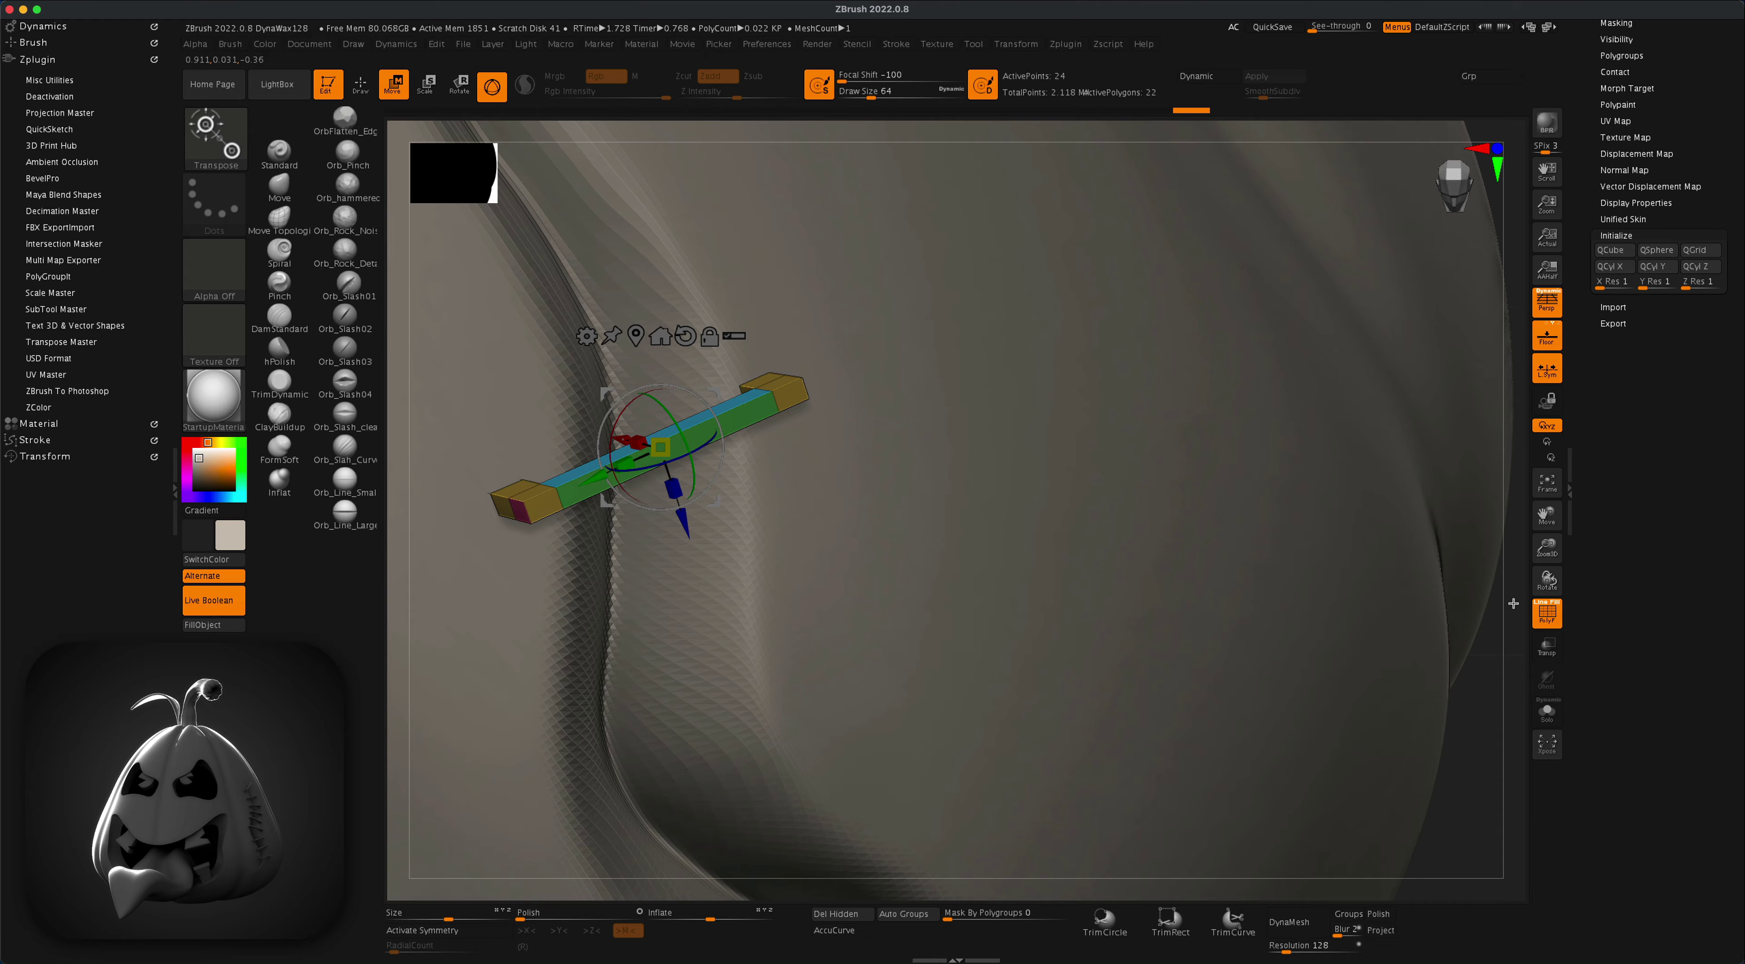
pyautogui.moveTo(1513, 604); pyautogui.dragTo(1546, 690)
pyautogui.moveTo(585, 408)
pyautogui.mouseDown()
pyautogui.moveTo(533, 380)
pyautogui.moveTo(581, 415)
pyautogui.mouseUp()
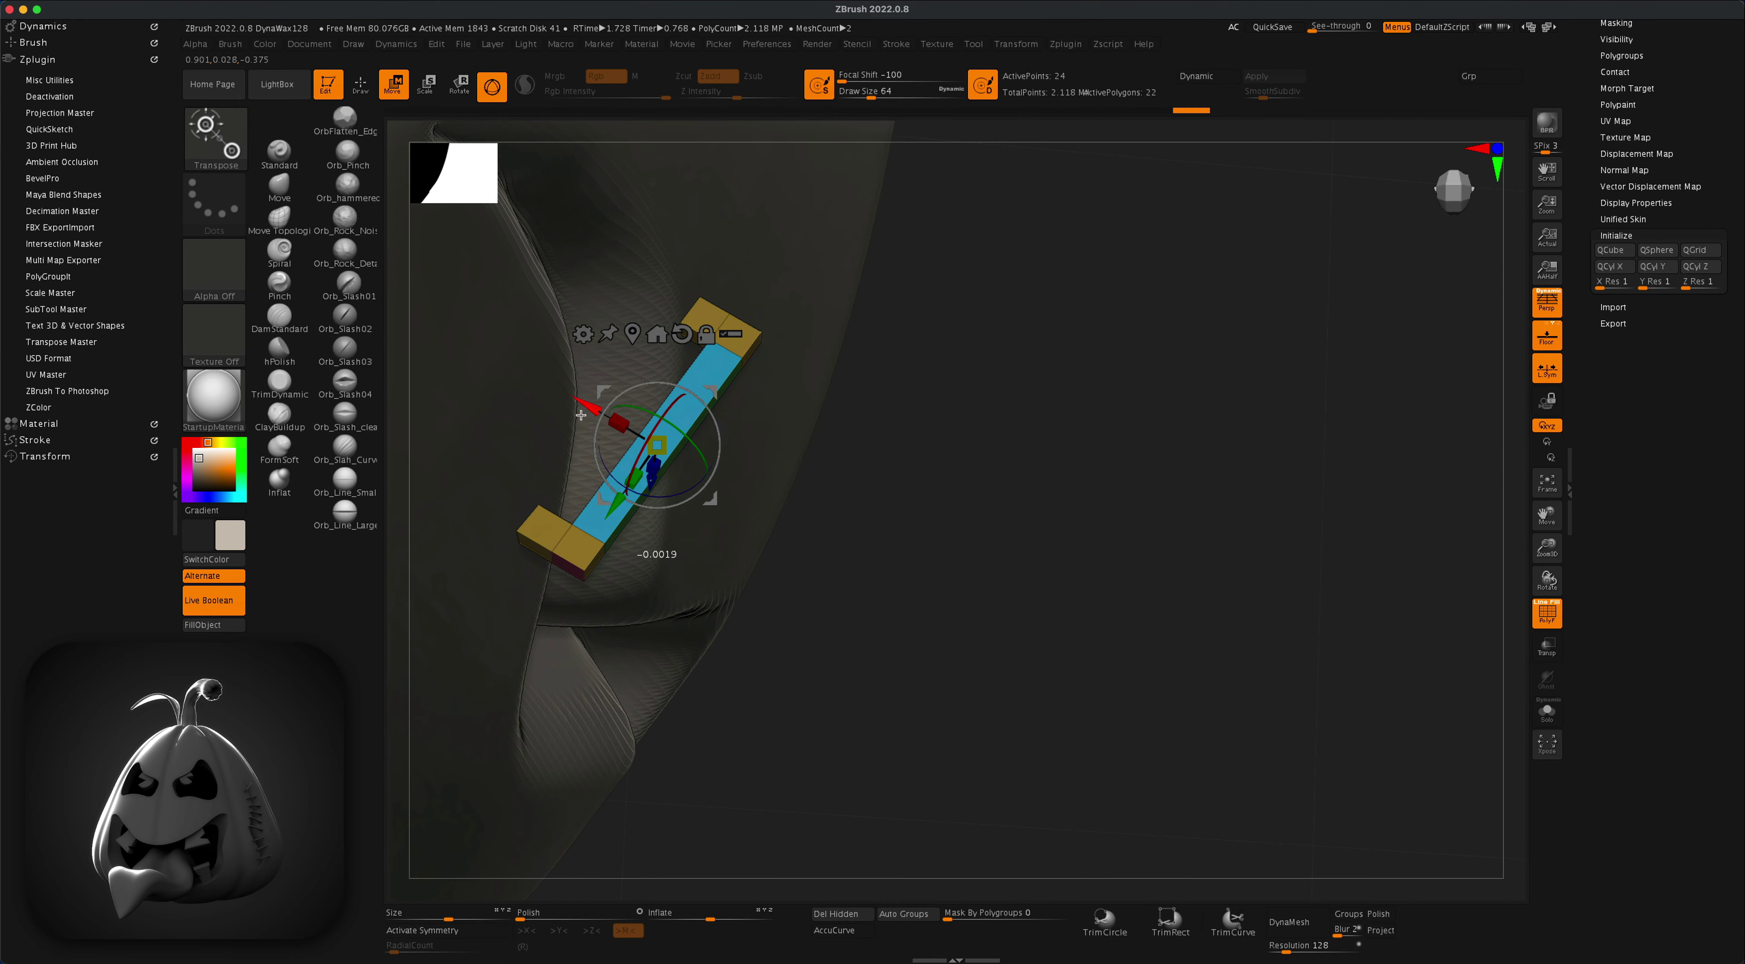
pyautogui.moveTo(745, 487)
pyautogui.mouseDown()
pyautogui.moveTo(1055, 606)
pyautogui.moveTo(1057, 491)
pyautogui.mouseUp()
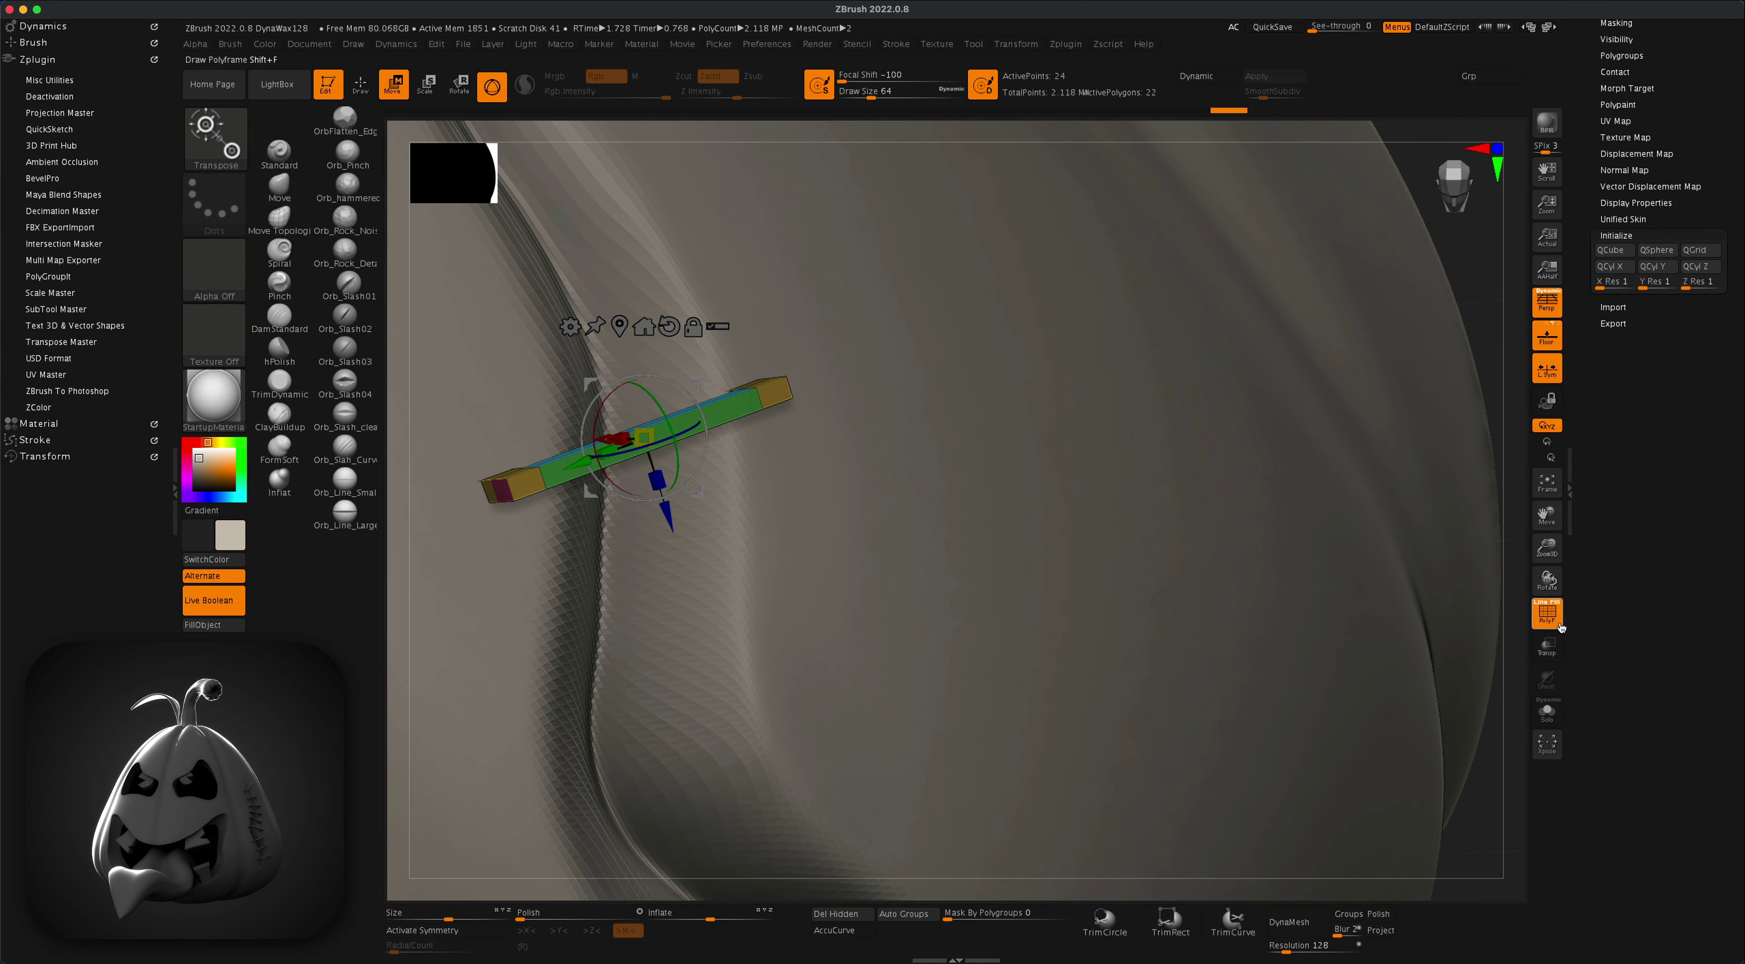
pyautogui.click(1559, 627)
# Step: Duplicate the staple with the gizmo and angle the copy across the scar
pyautogui.moveTo(1449, 377); pyautogui.dragTo(1409, 450)
pyautogui.keyDown('ctrl'); pyautogui.moveTo(762, 512); pyautogui.dragTo(750, 534); pyautogui.keyUp('ctrl')
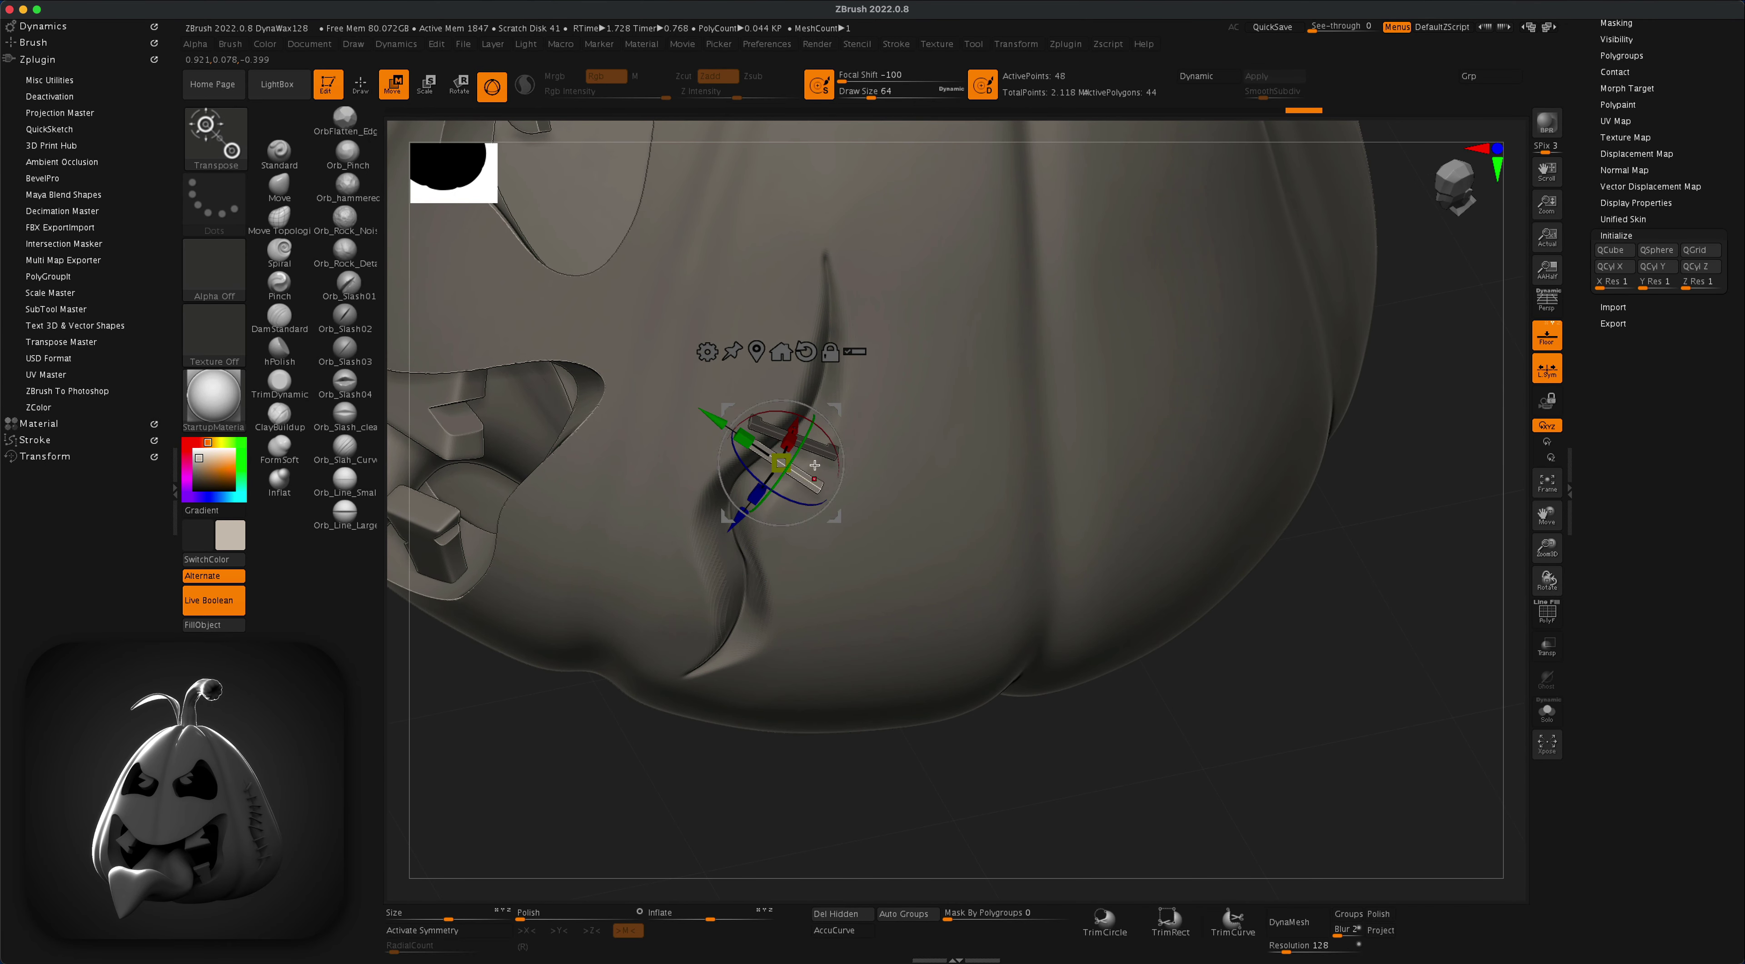
pyautogui.moveTo(835, 409); pyautogui.dragTo(814, 415)
pyautogui.moveTo(717, 799); pyautogui.dragTo(719, 751)
# Step: Add more rotated staple copies until six cross the scar's lower part, unmask them all, and return to Draw mode
pyautogui.keyDown('ctrl'); pyautogui.moveTo(810, 415); pyautogui.dragTo(796, 458); pyautogui.keyUp('ctrl')
pyautogui.moveTo(799, 531); pyautogui.dragTo(781, 514)
pyautogui.moveTo(785, 571); pyautogui.dragTo(789, 539)
pyautogui.keyDown('ctrl'); pyautogui.moveTo(778, 514); pyautogui.dragTo(777, 616); pyautogui.keyUp('ctrl')
pyautogui.click(806, 446)
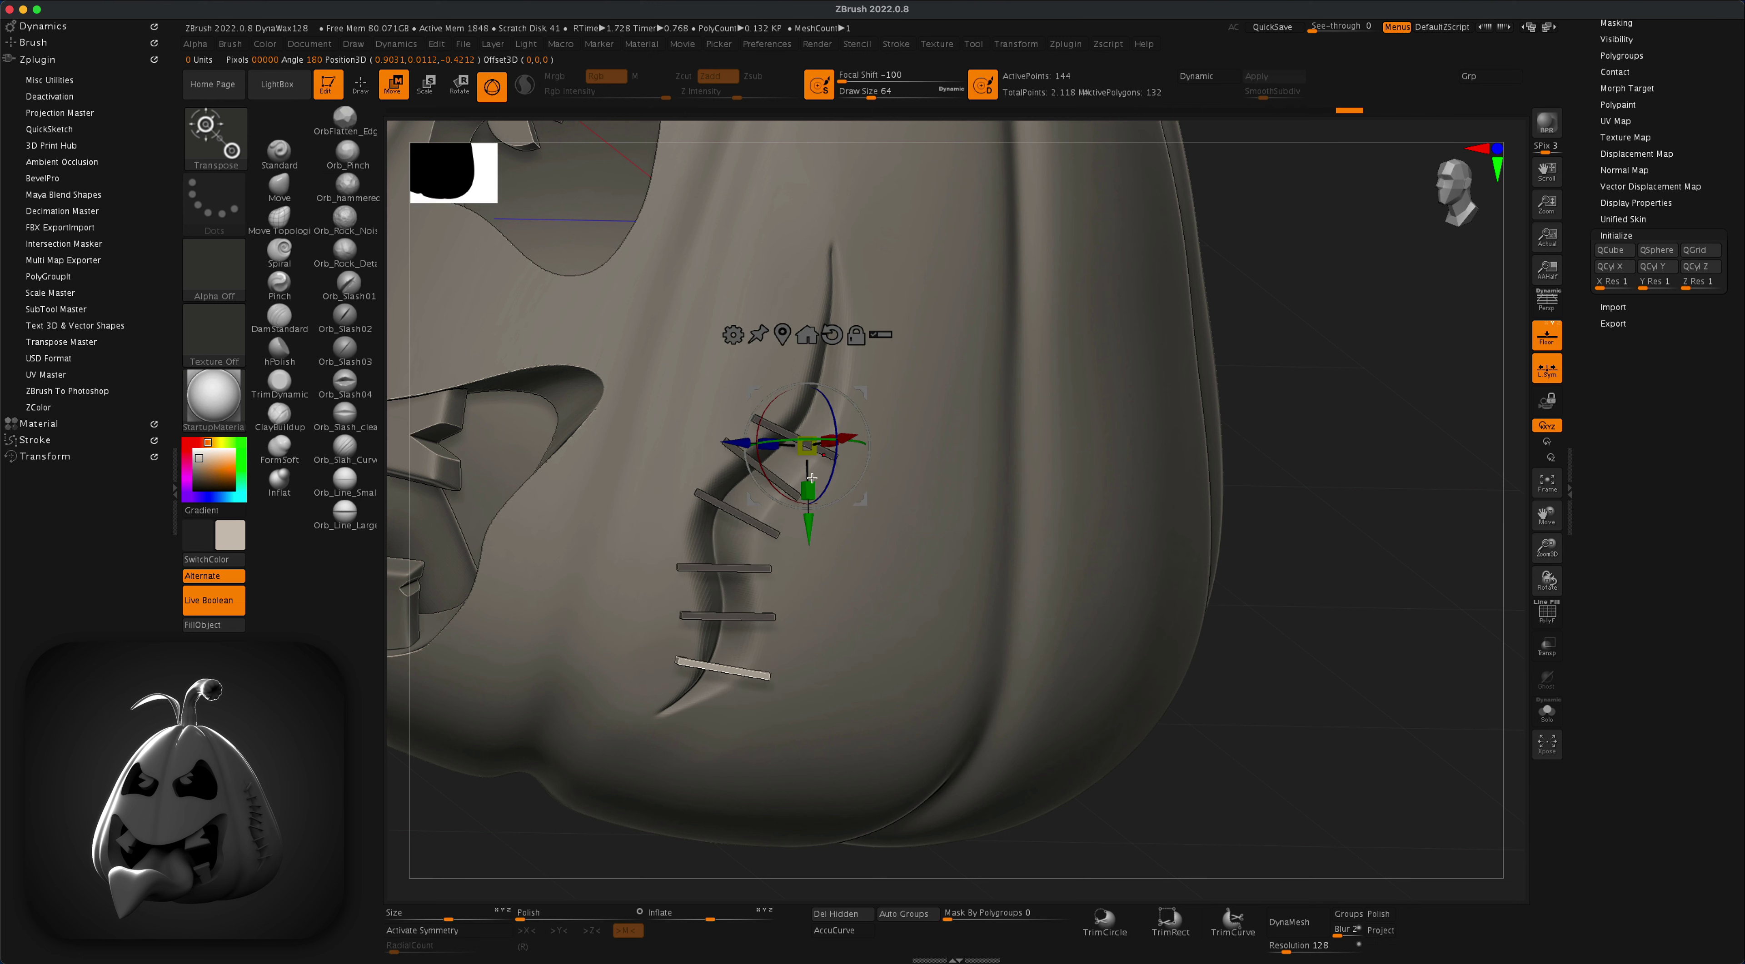
pyautogui.keyDown('alt'); pyautogui.click(778, 430); pyautogui.keyUp('alt')
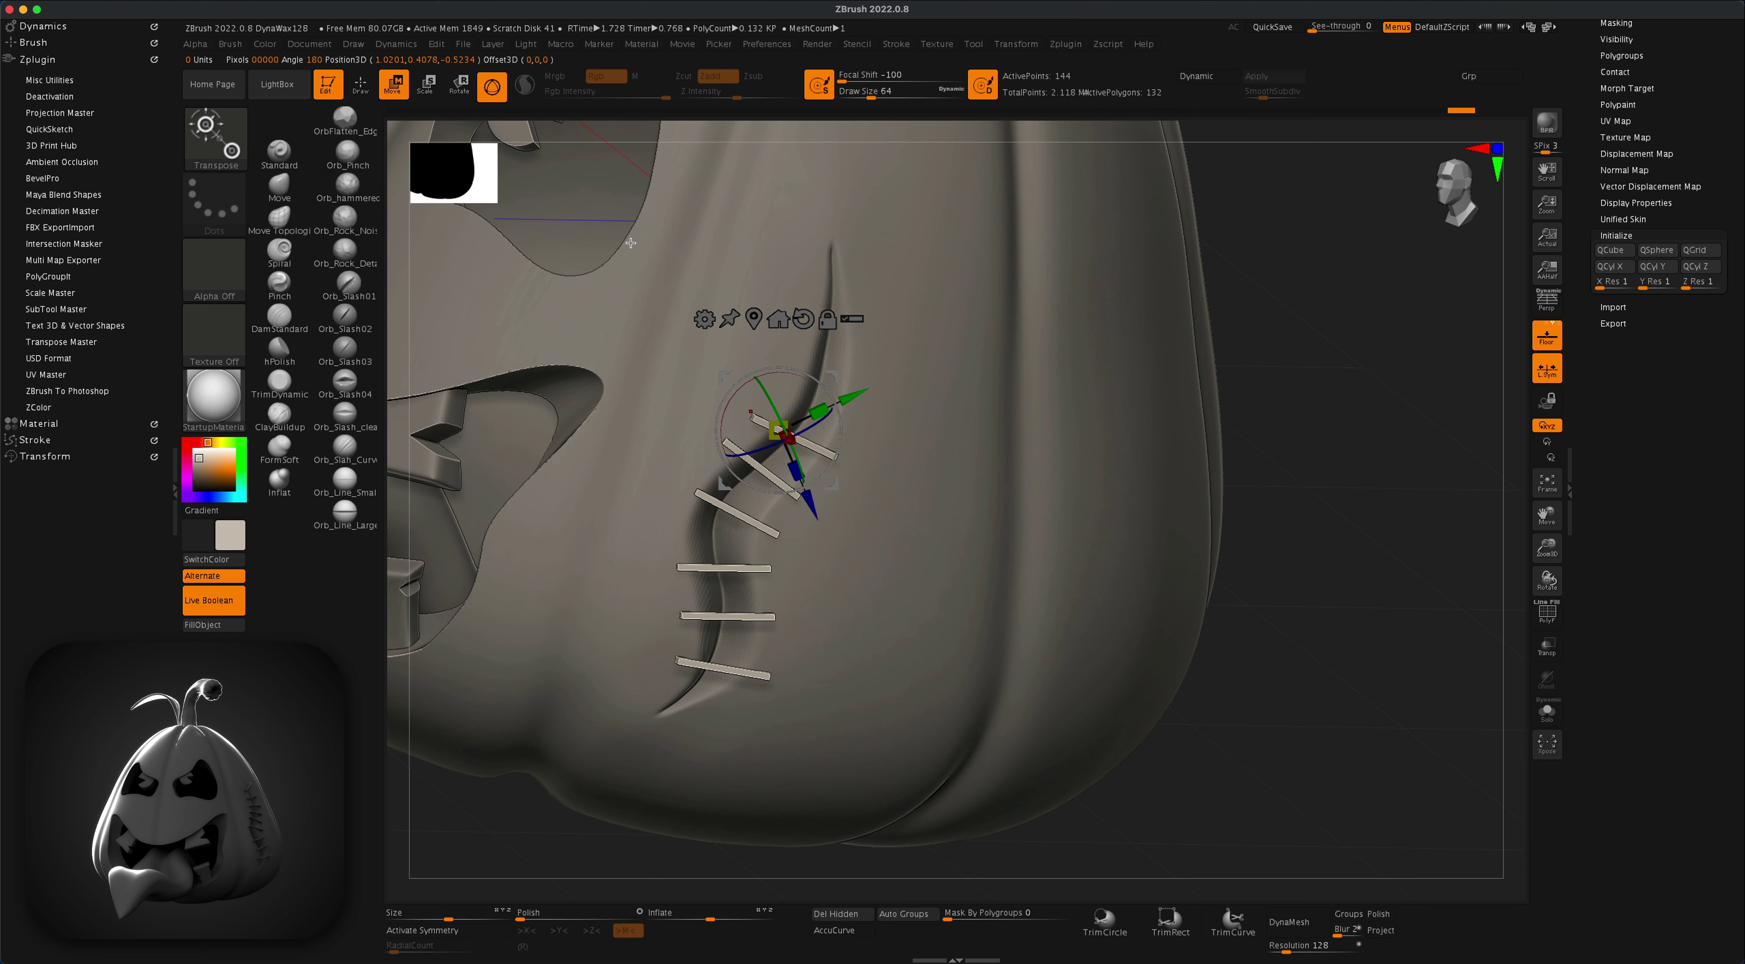
pyautogui.press('q')
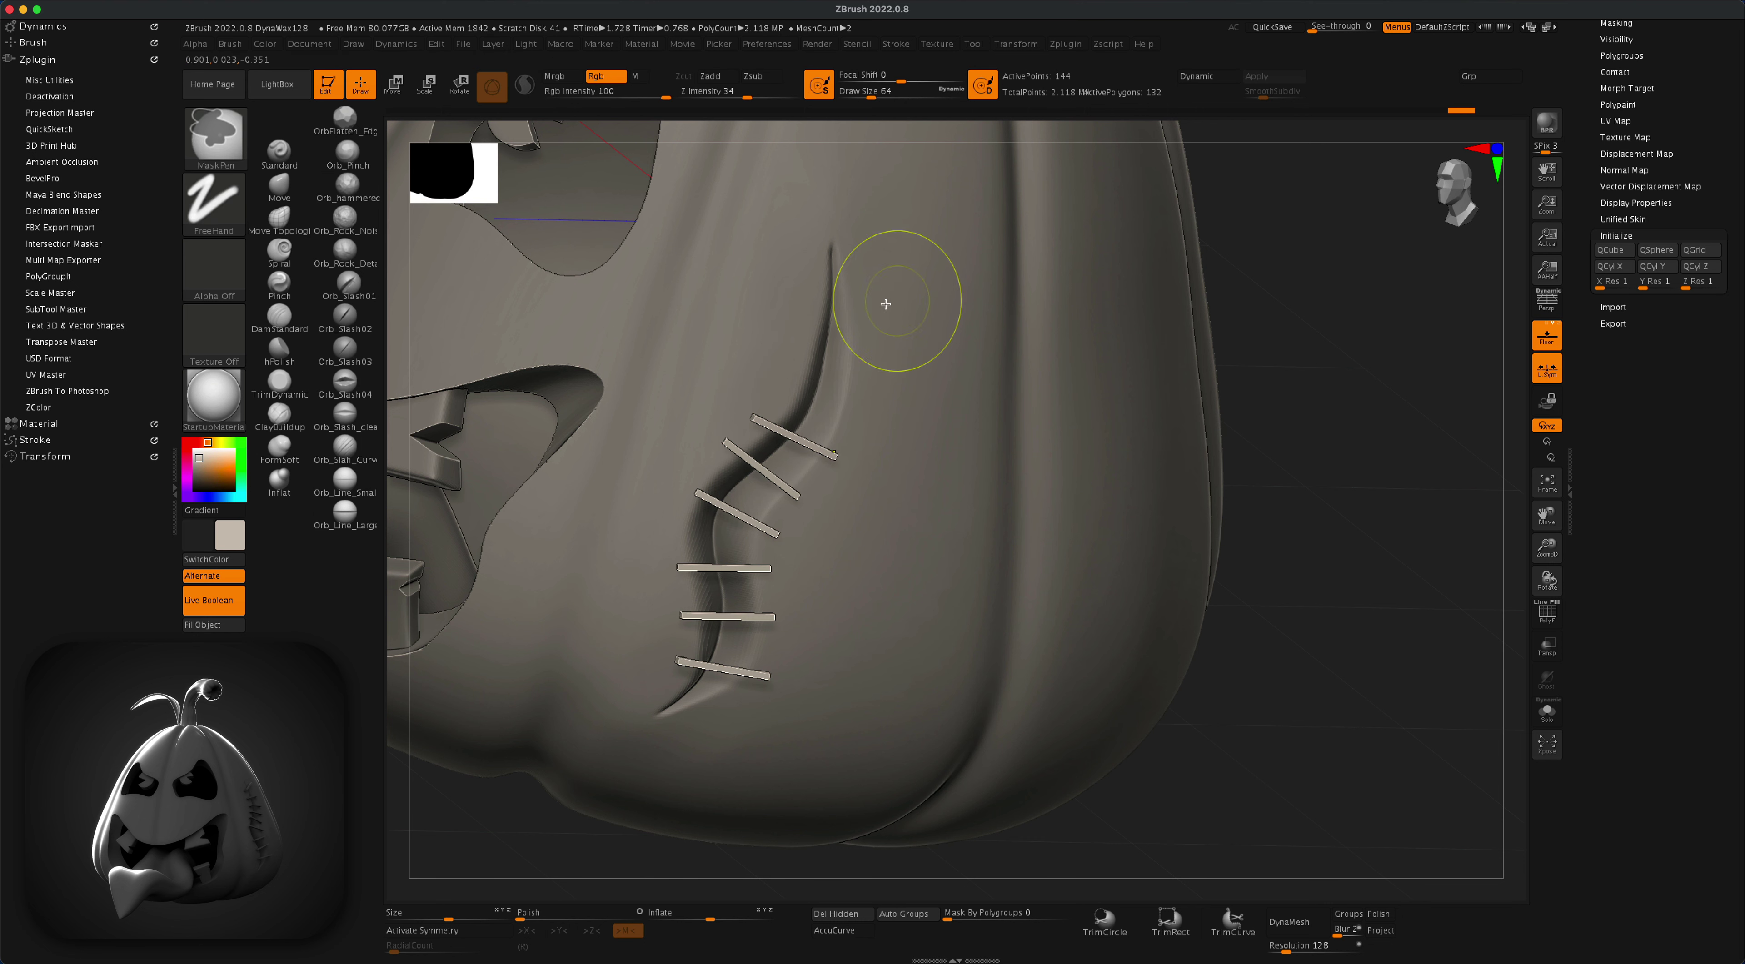
# Step: Switch the masking brush to MaskLasso, mask the staples and place three more rotated copies up the scar to its upper end
pyautogui.click(223, 148)
pyautogui.keyDown('ctrl'); pyautogui.click(756, 206); pyautogui.keyUp('ctrl')
pyautogui.keyDown('ctrl'); pyautogui.click(223, 144); pyautogui.keyUp('ctrl')
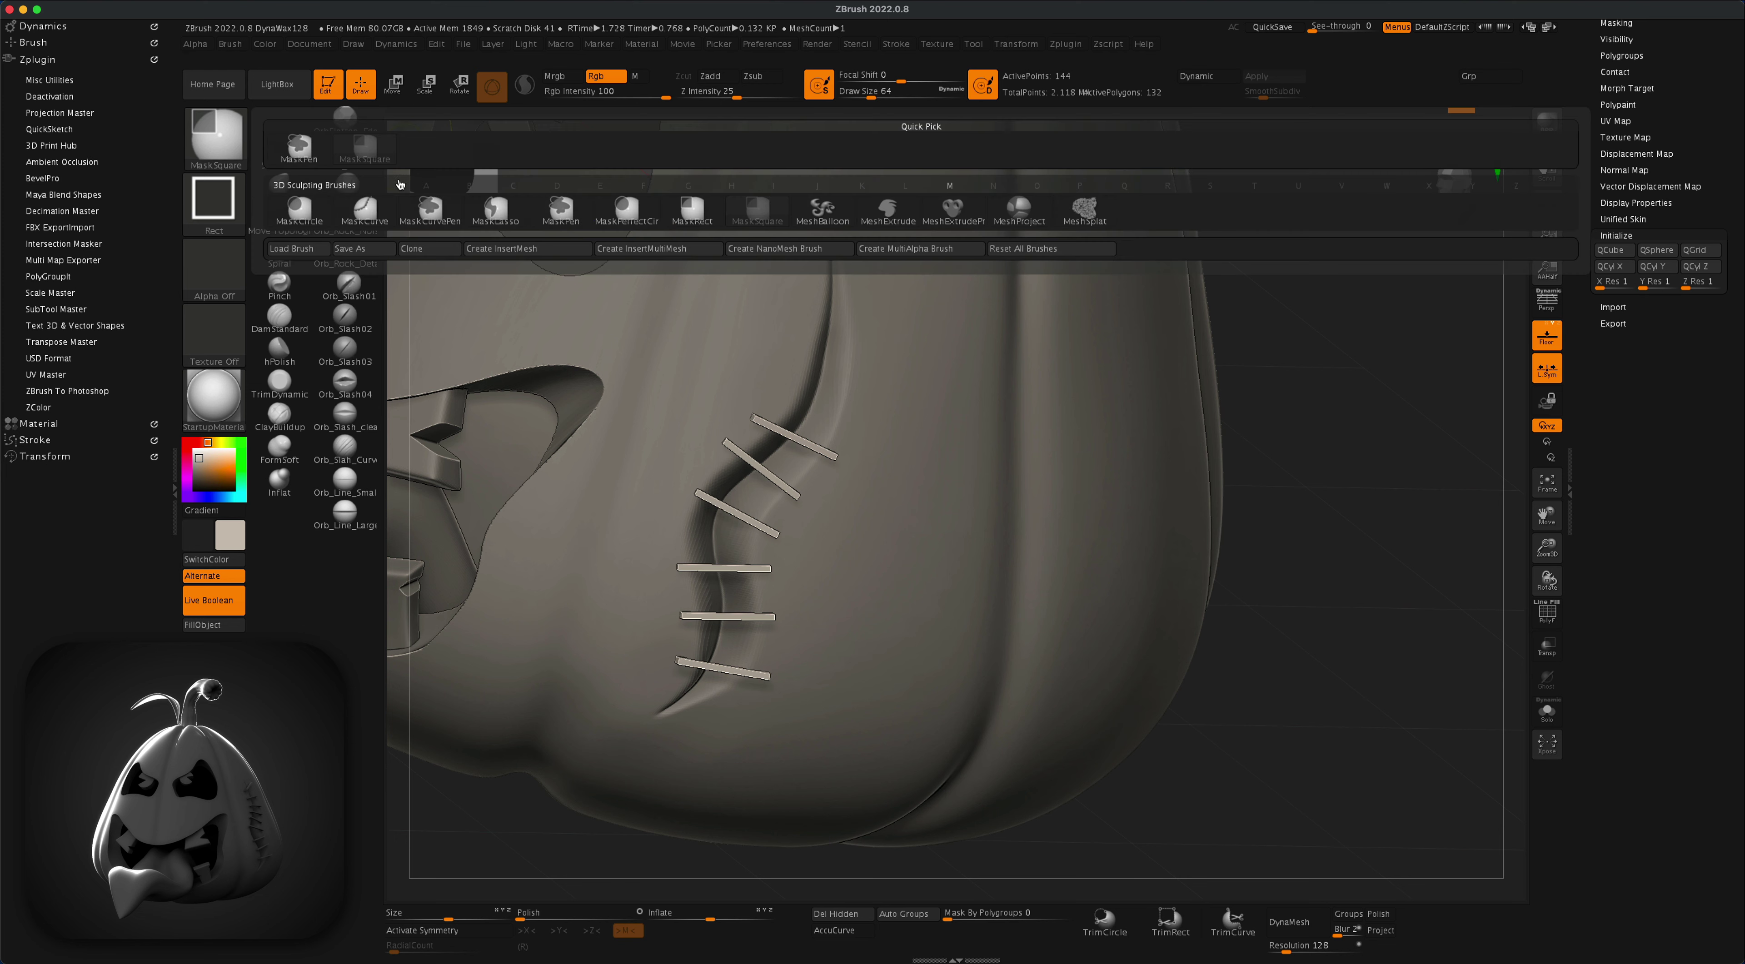
pyautogui.keyDown('ctrl'); pyautogui.click(518, 207); pyautogui.keyUp('ctrl')
pyautogui.moveTo(918, 334)
pyautogui.keyDown('ctrl'); pyautogui.mouseDown()
pyautogui.moveTo(842, 505)
pyautogui.moveTo(746, 379)
pyautogui.moveTo(786, 339)
pyautogui.moveTo(846, 346)
pyautogui.moveTo(876, 260)
pyautogui.mouseUp(); pyautogui.keyUp('ctrl')
pyautogui.click(391, 90)
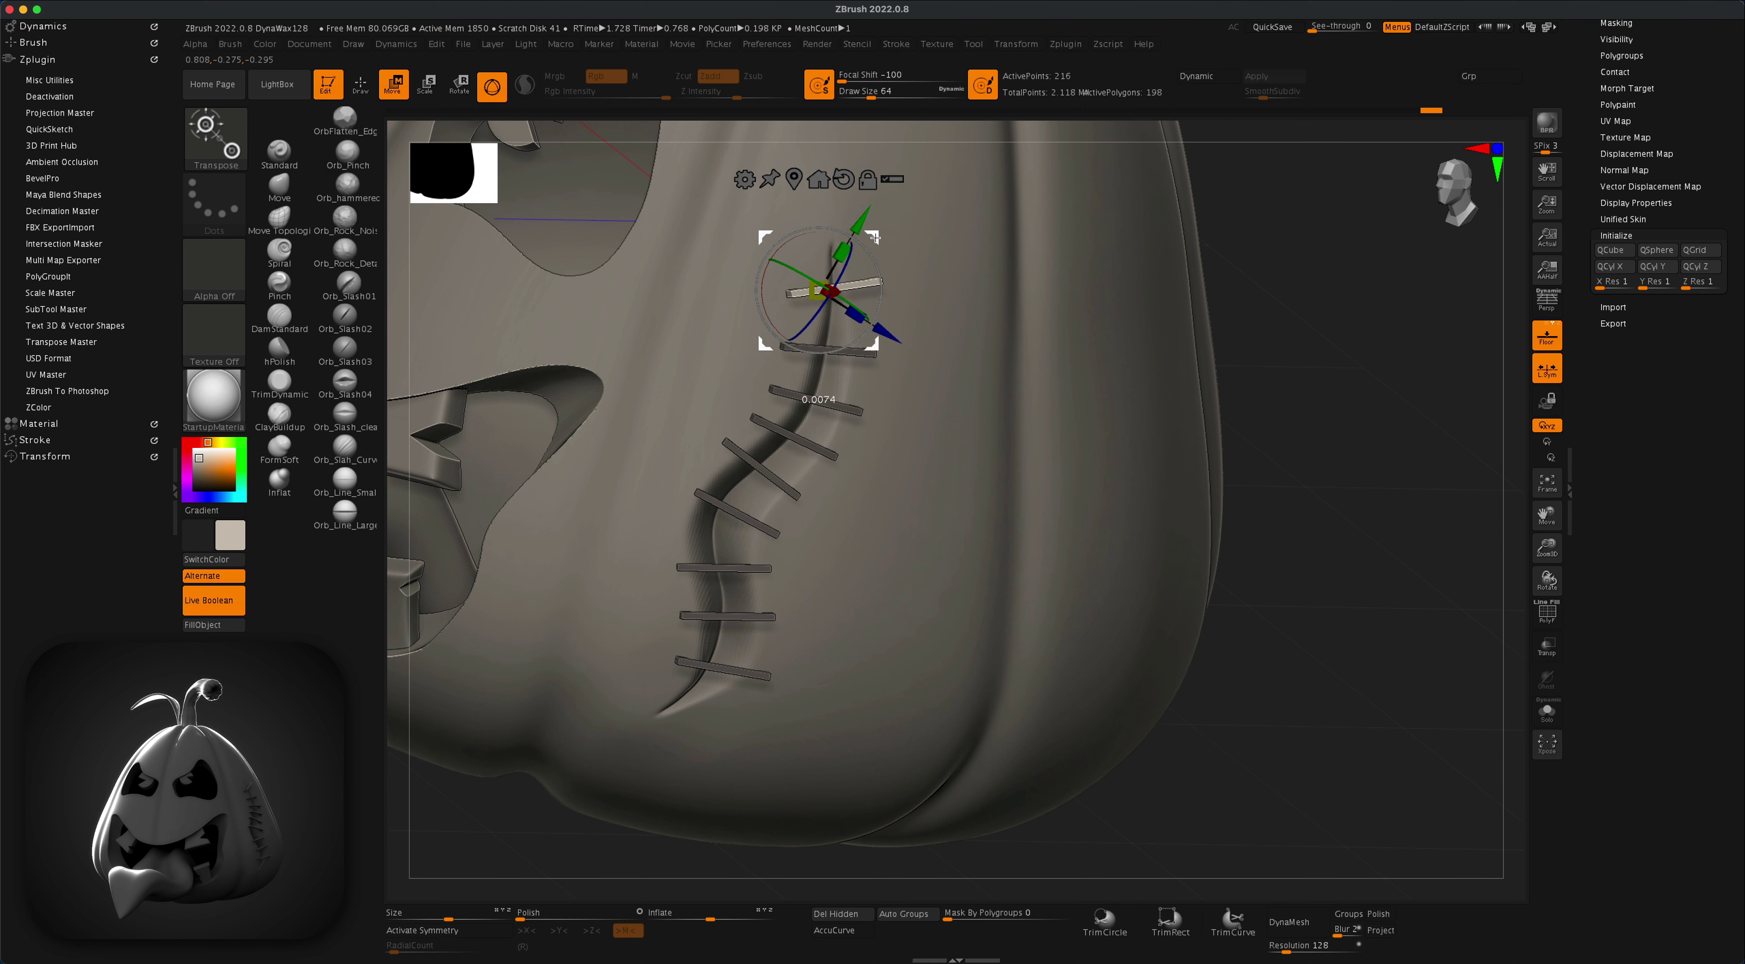
pyautogui.press('q')
# Step: Adjust the individual staples with the Move Topological brush so their legs follow the pumpkin's curved surface along the scar
pyautogui.moveTo(1233, 474)
pyautogui.mouseDown()
pyautogui.moveTo(1328, 514)
pyautogui.moveTo(1286, 537)
pyautogui.moveTo(1254, 612)
pyautogui.moveTo(1232, 596)
pyautogui.moveTo(1218, 613)
pyautogui.mouseUp()
pyautogui.click(279, 220)
pyautogui.moveTo(888, 263); pyautogui.dragTo(891, 242)
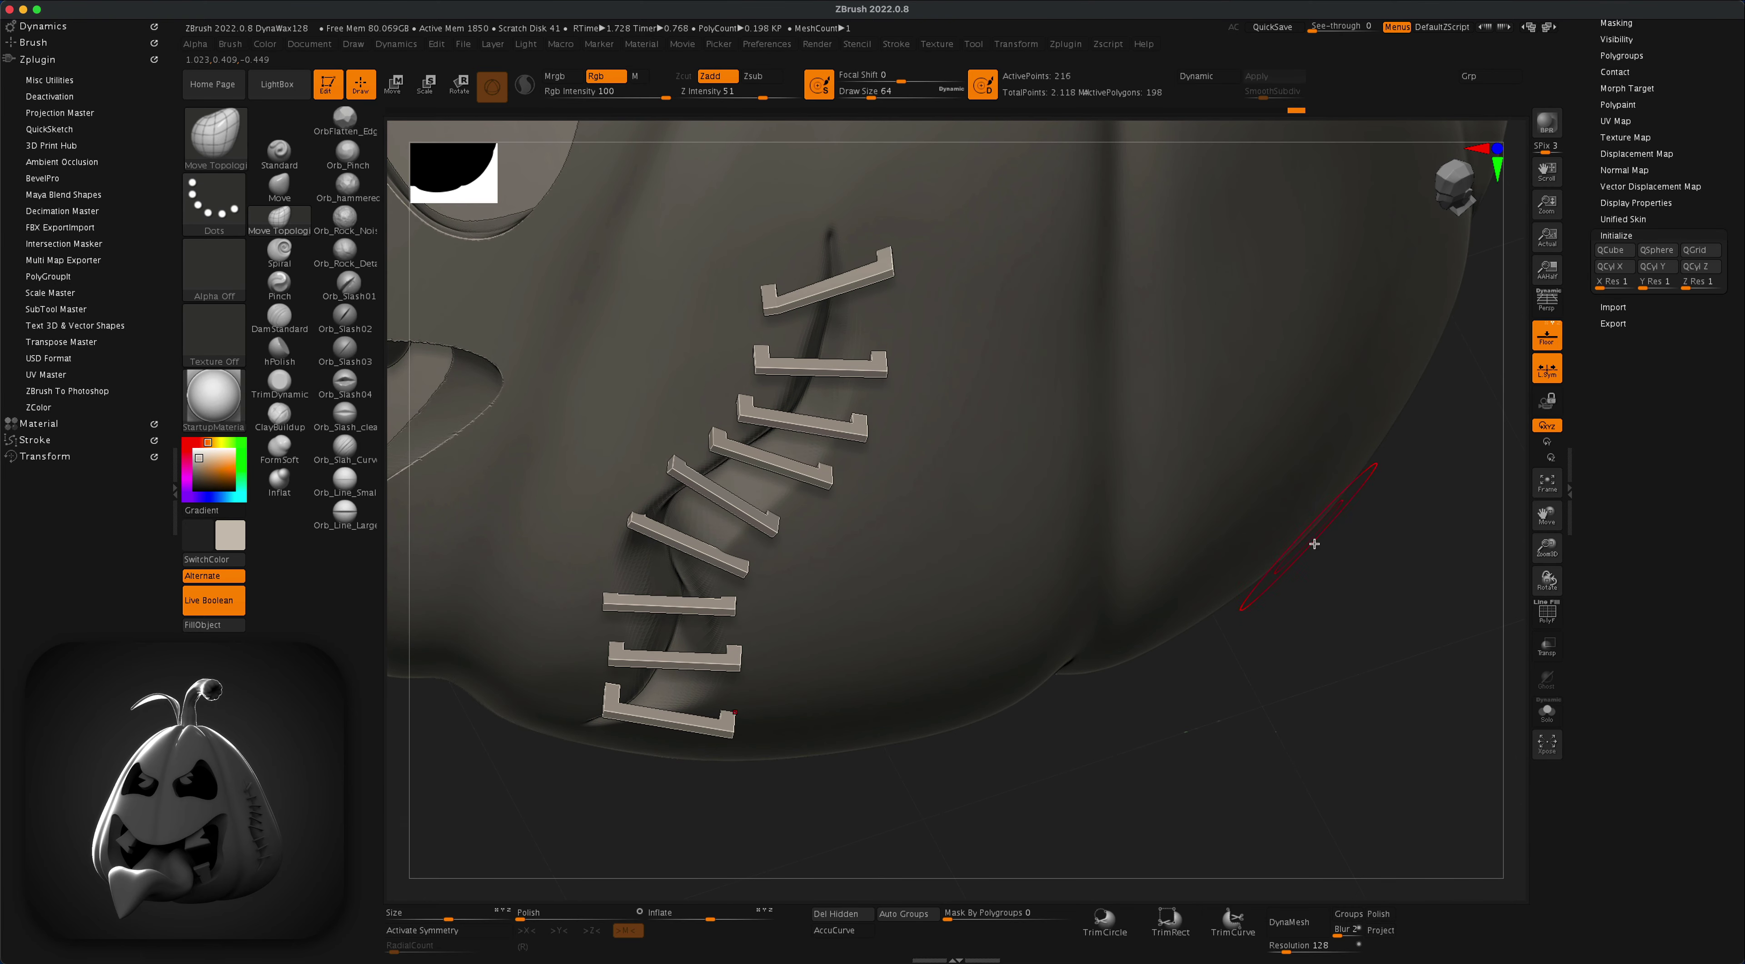
pyautogui.moveTo(1314, 544); pyautogui.dragTo(1331, 643)
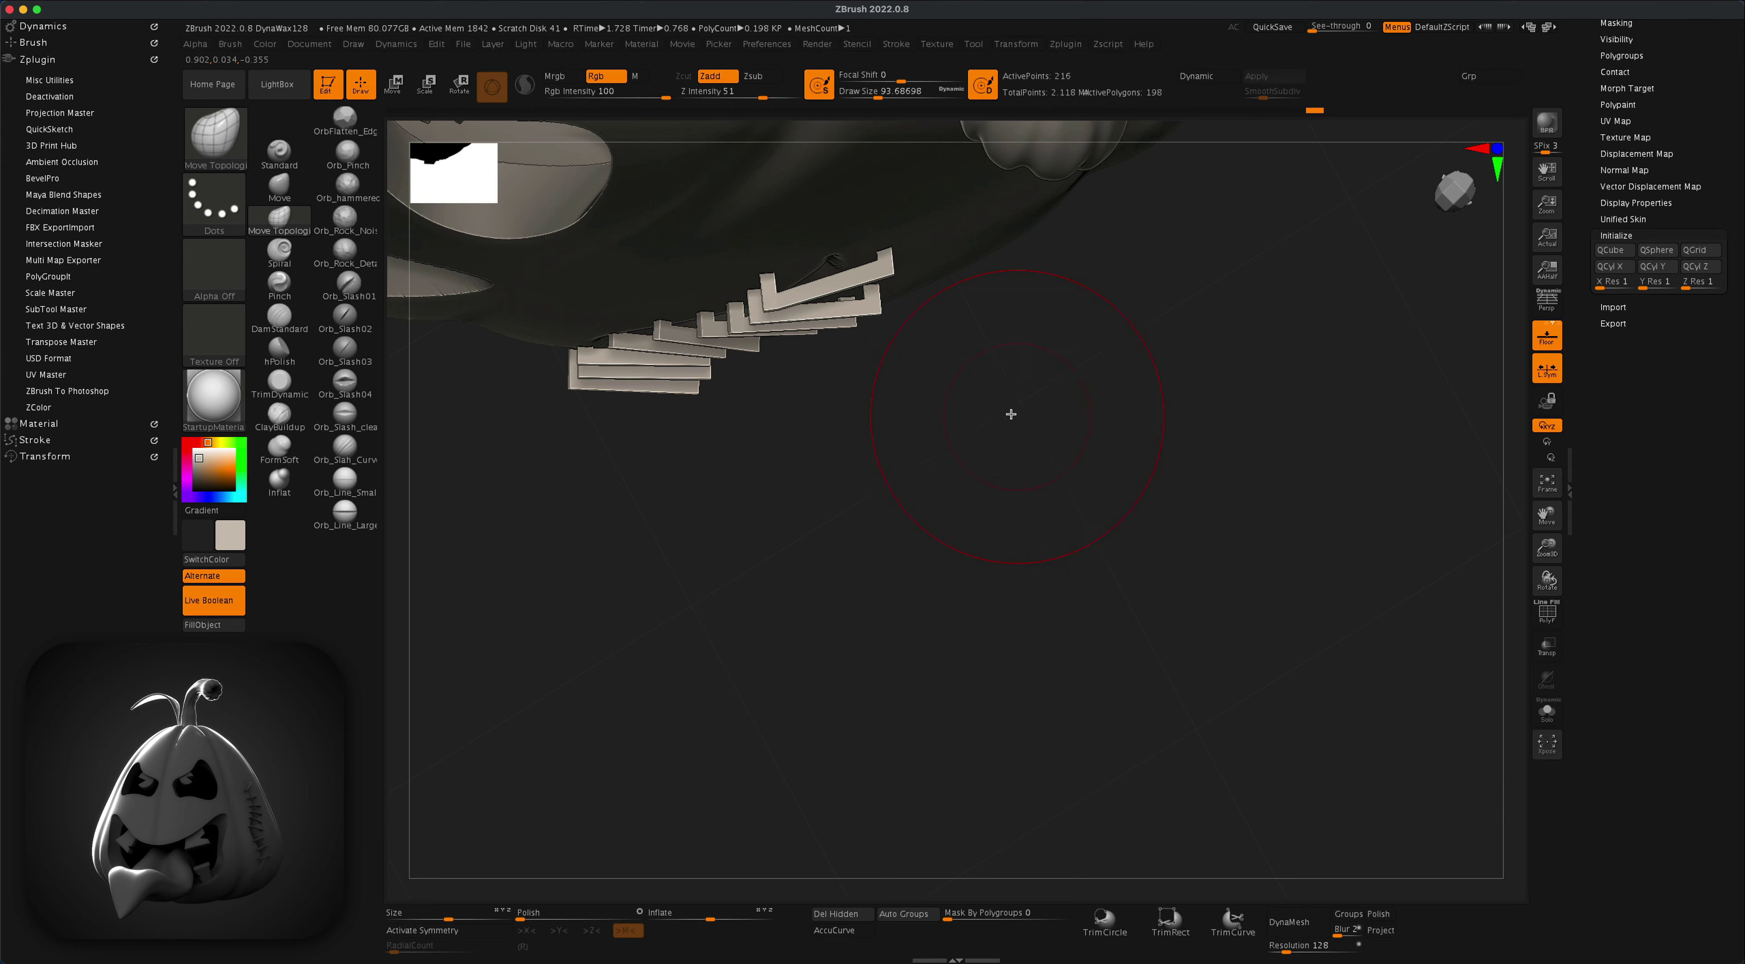
pyautogui.moveTo(1011, 413)
pyautogui.mouseDown()
pyautogui.moveTo(909, 318)
pyautogui.moveTo(1016, 474)
pyautogui.mouseUp()
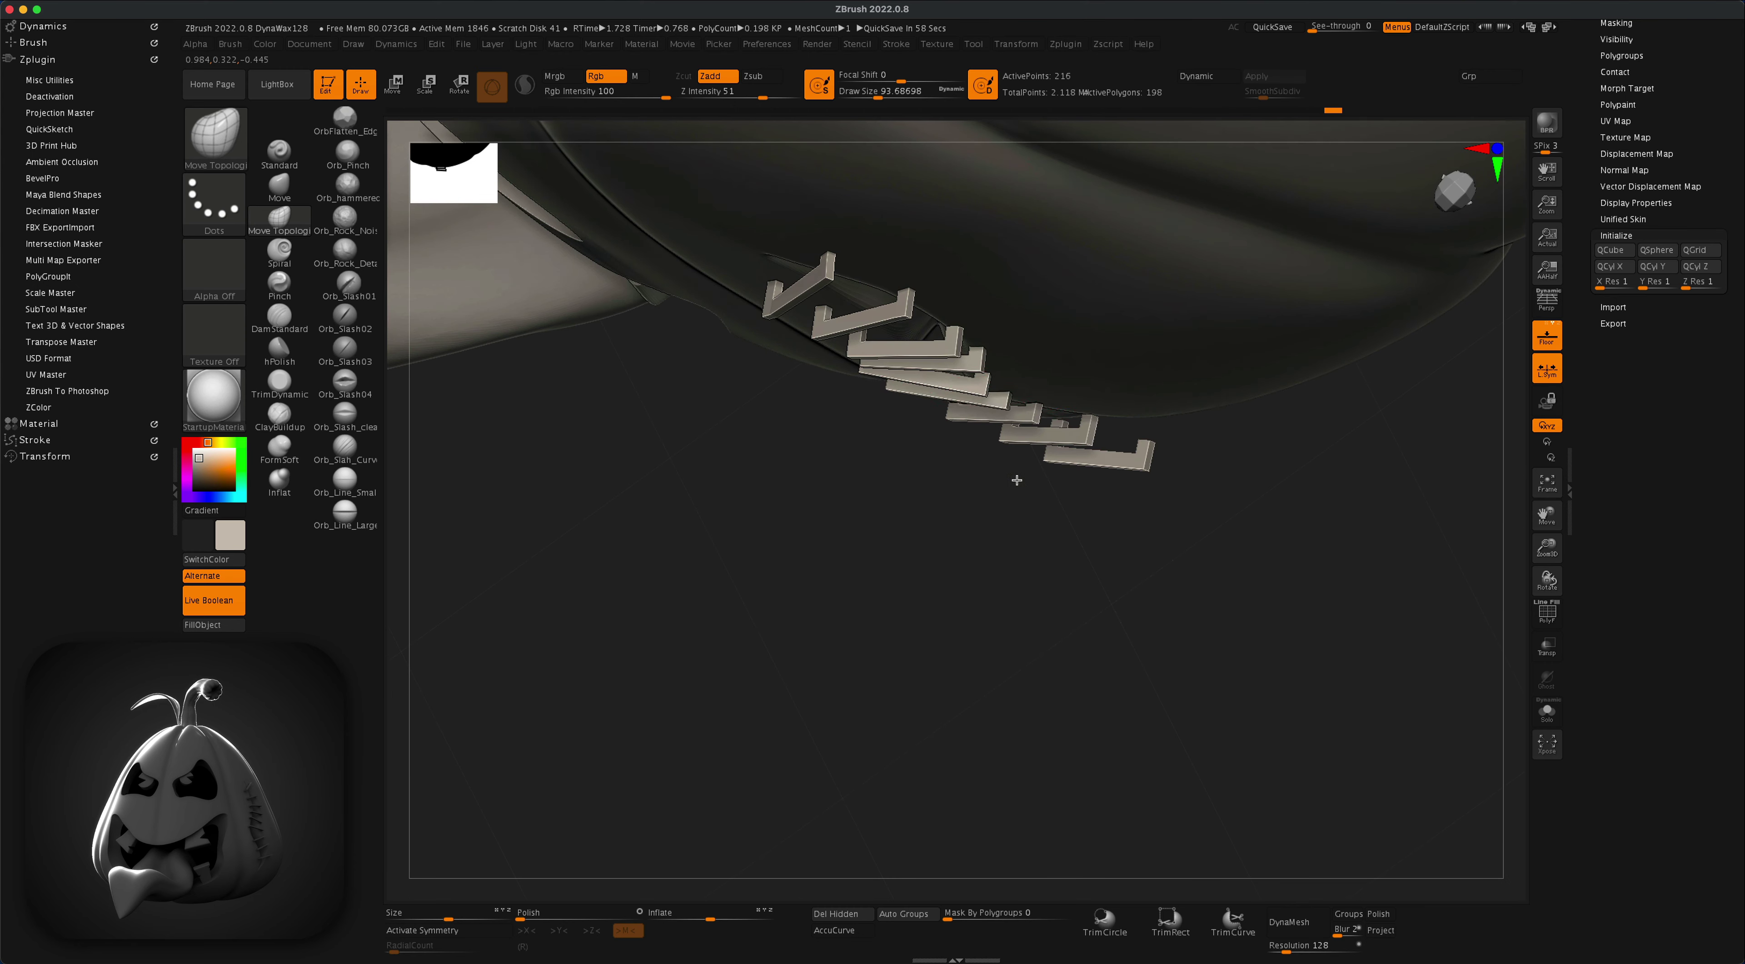
pyautogui.moveTo(987, 377); pyautogui.dragTo(1004, 431)
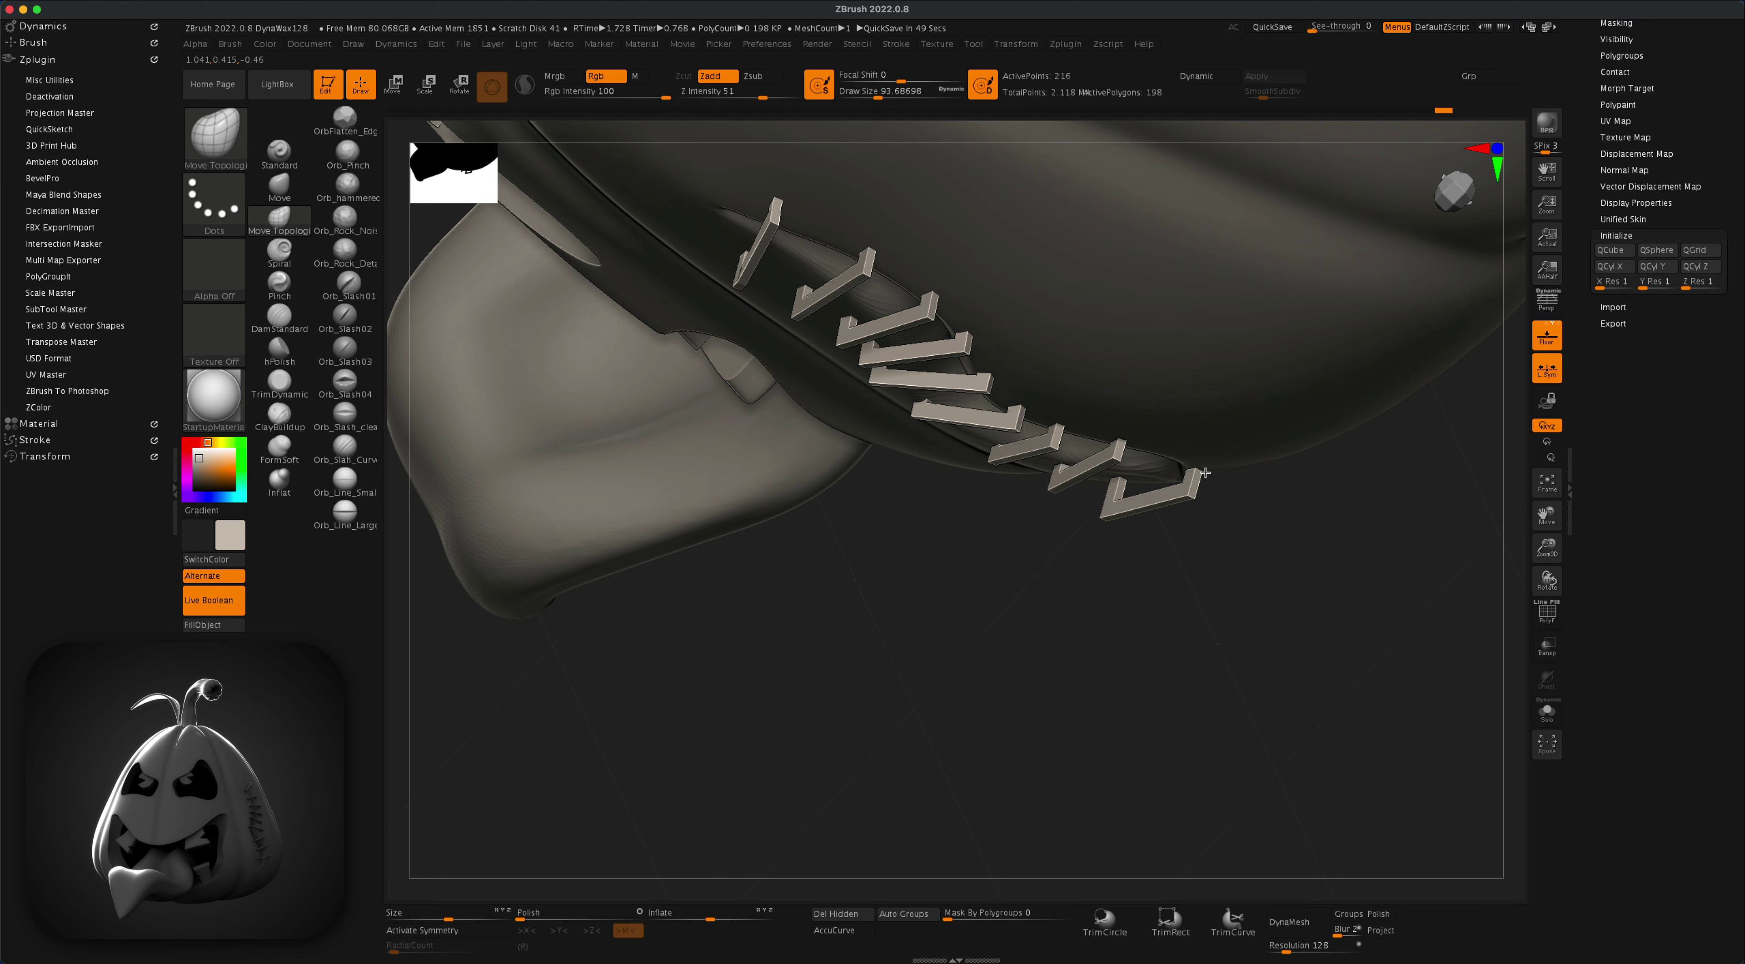
pyautogui.moveTo(1064, 571); pyautogui.dragTo(1135, 413)
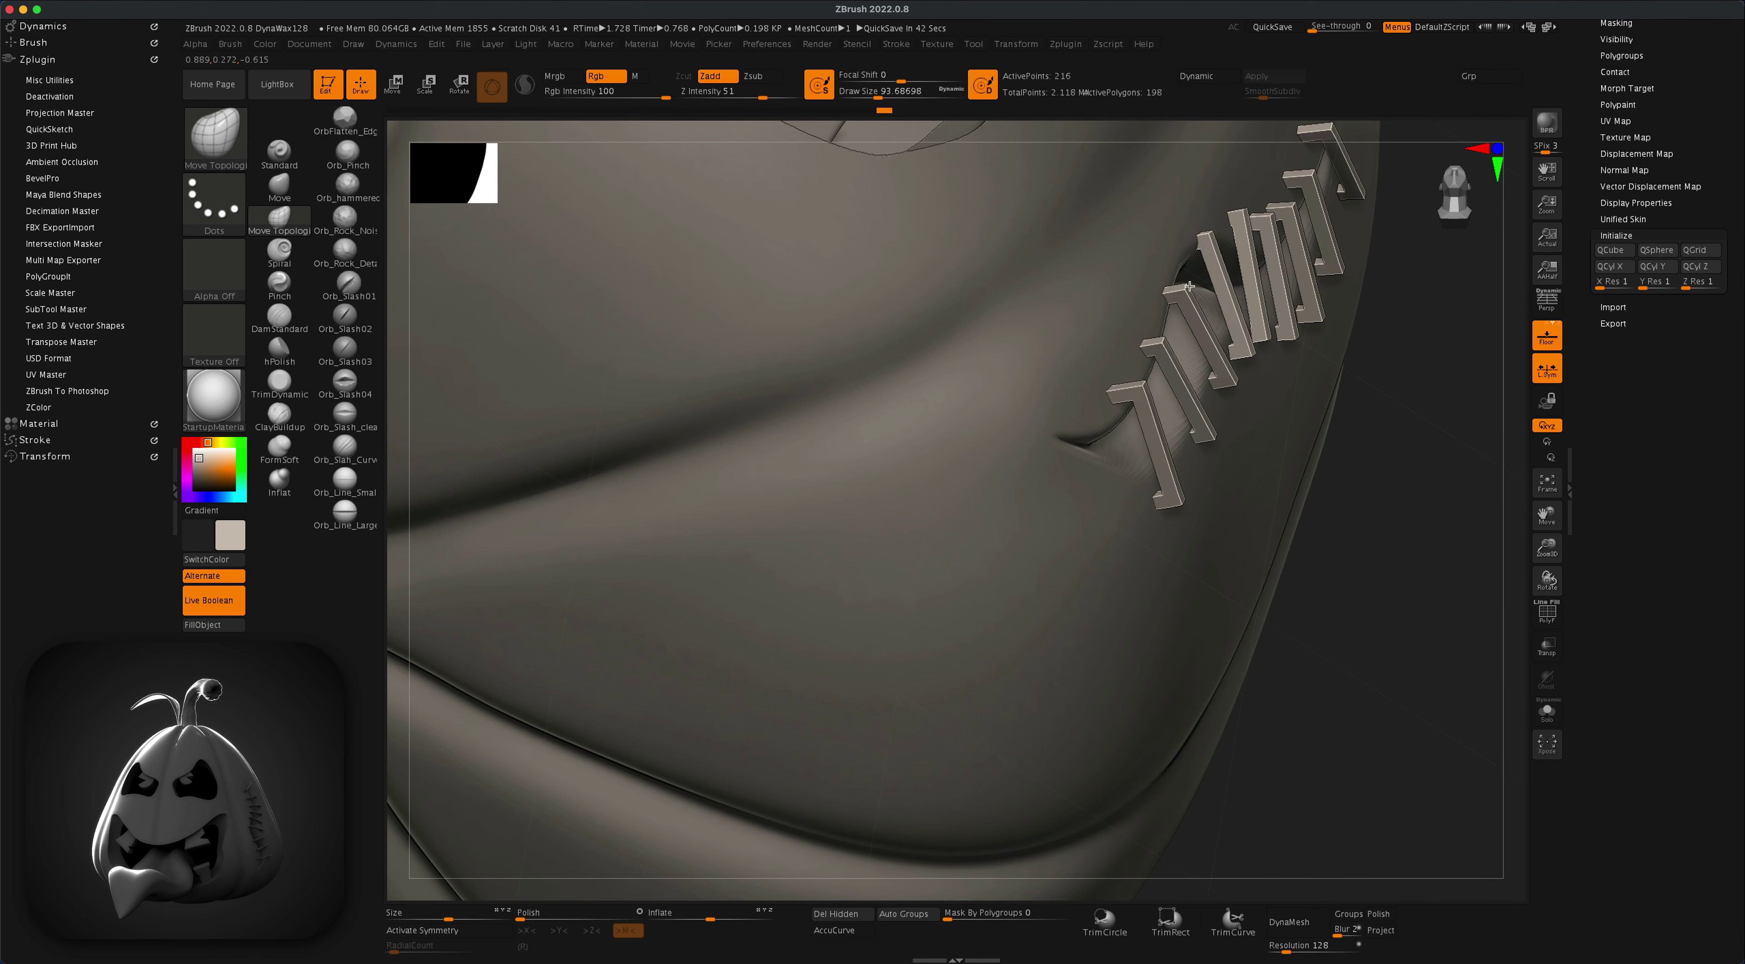
pyautogui.moveTo(1386, 417); pyautogui.dragTo(1097, 346)
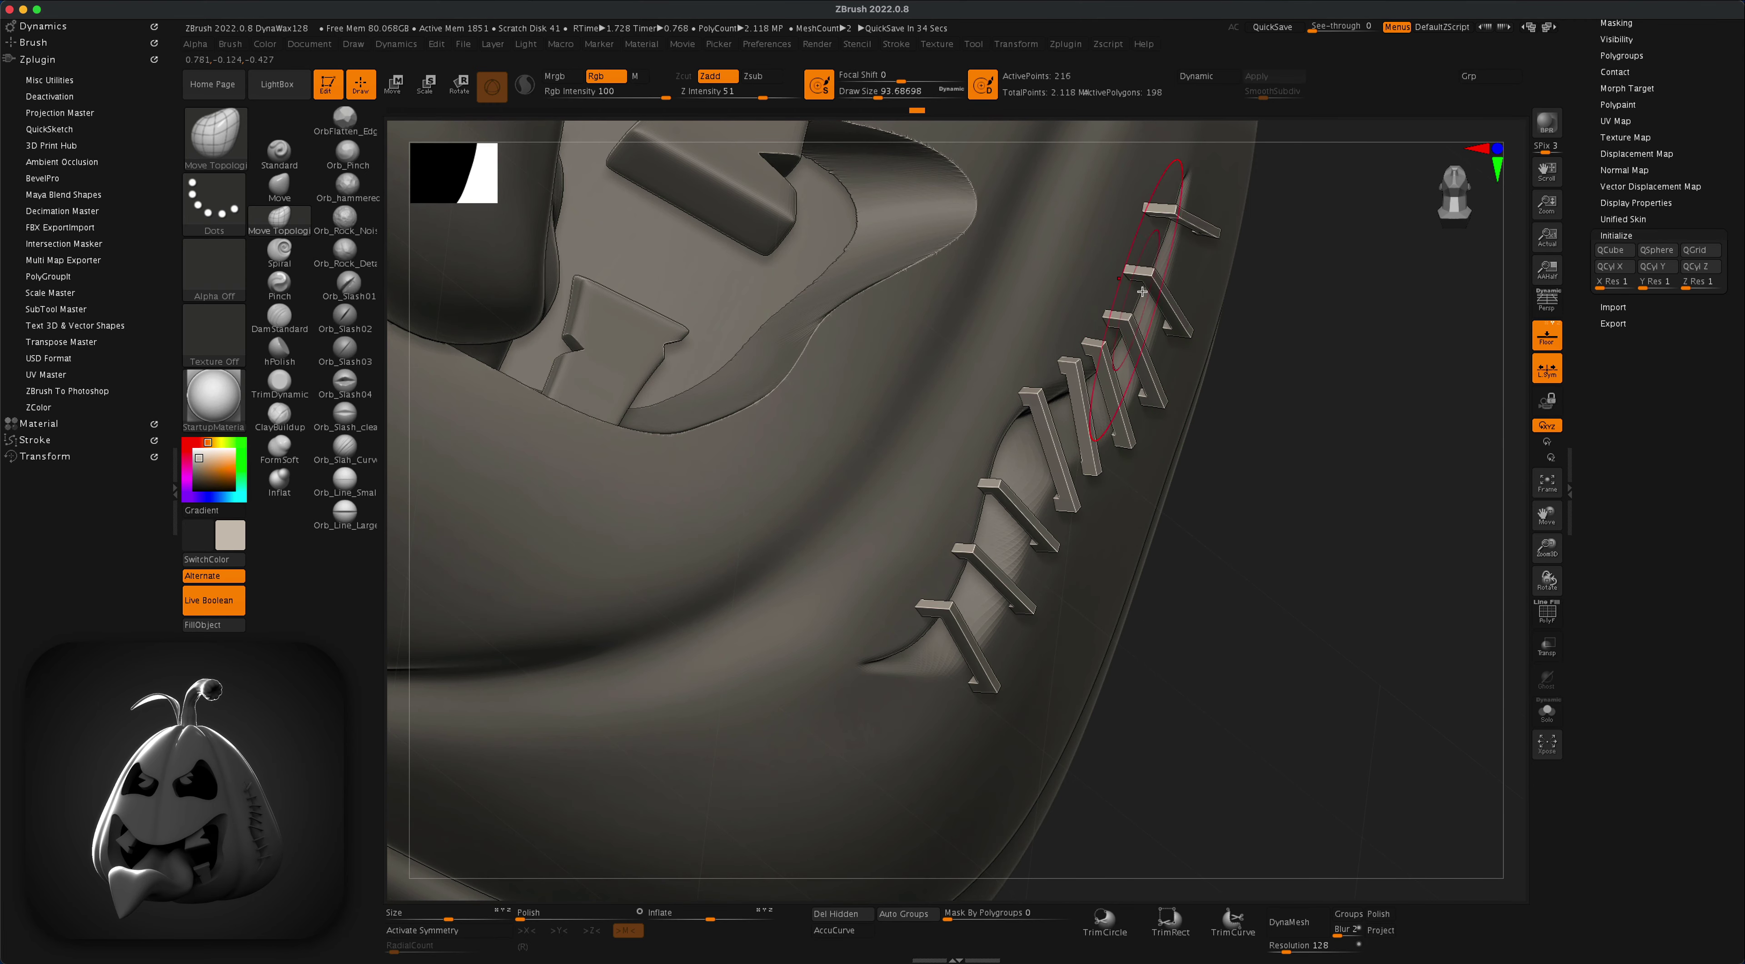
pyautogui.moveTo(1165, 210); pyautogui.dragTo(1153, 232)
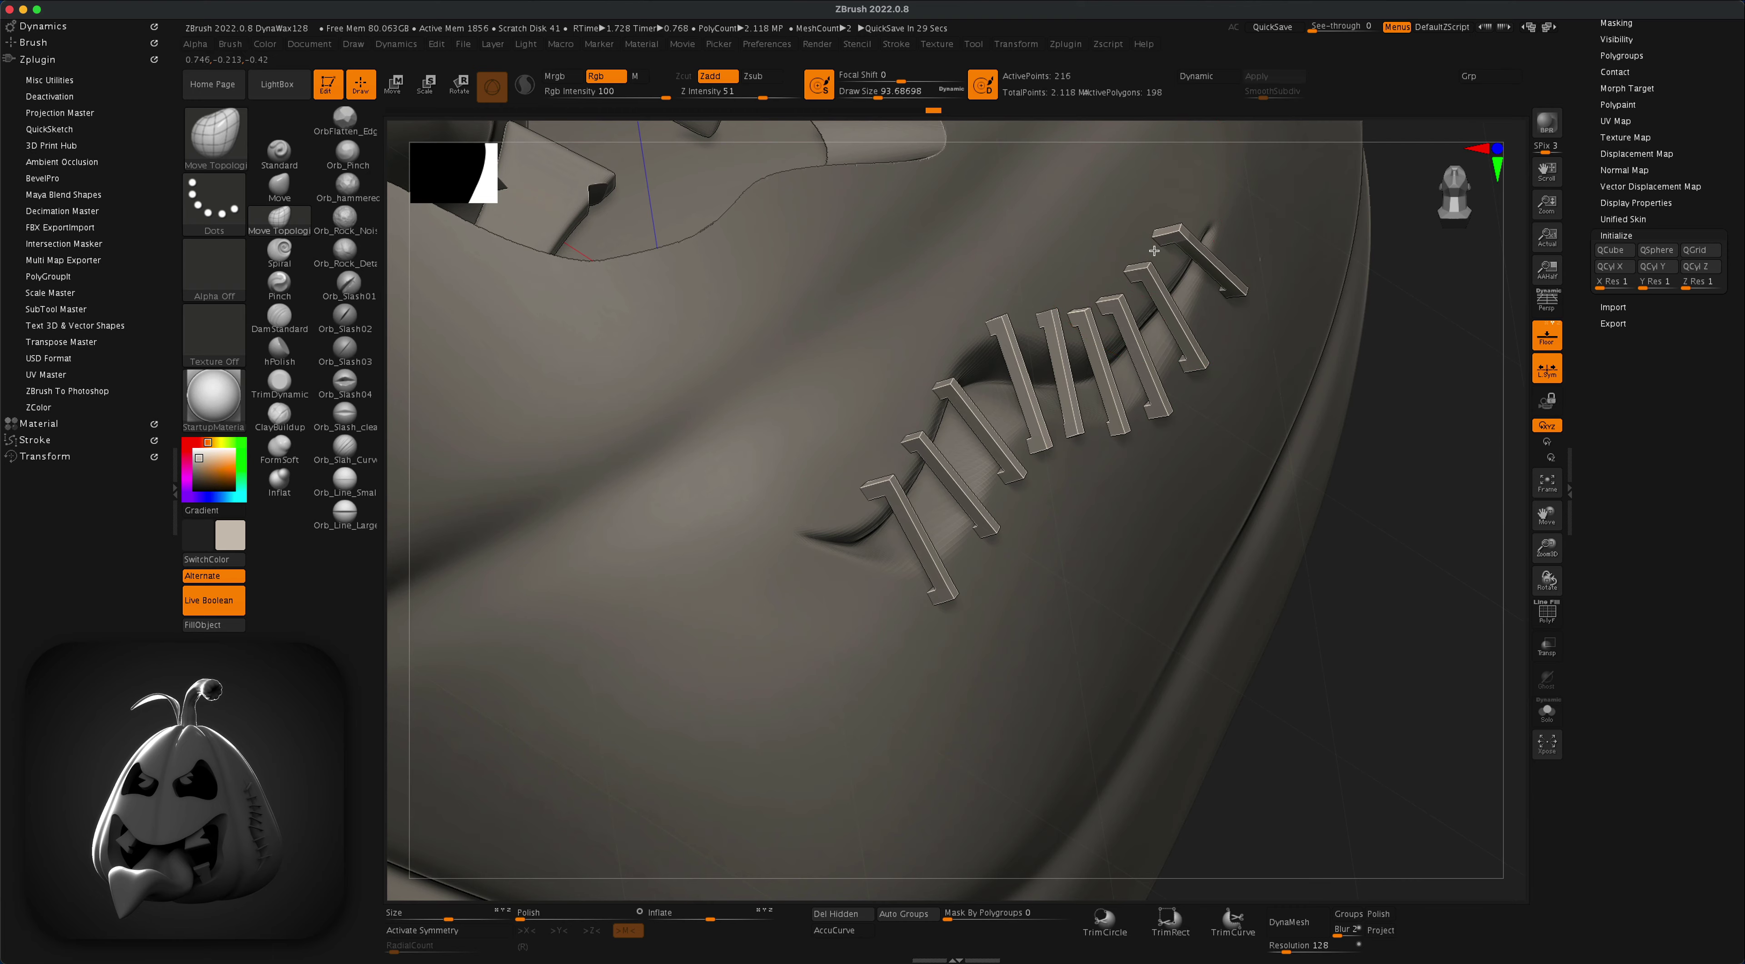
# Step: Frame the whole model, make the UMesh_DynaWax128 pumpkin the active subtool, and turn on perspective
pyautogui.press('f')
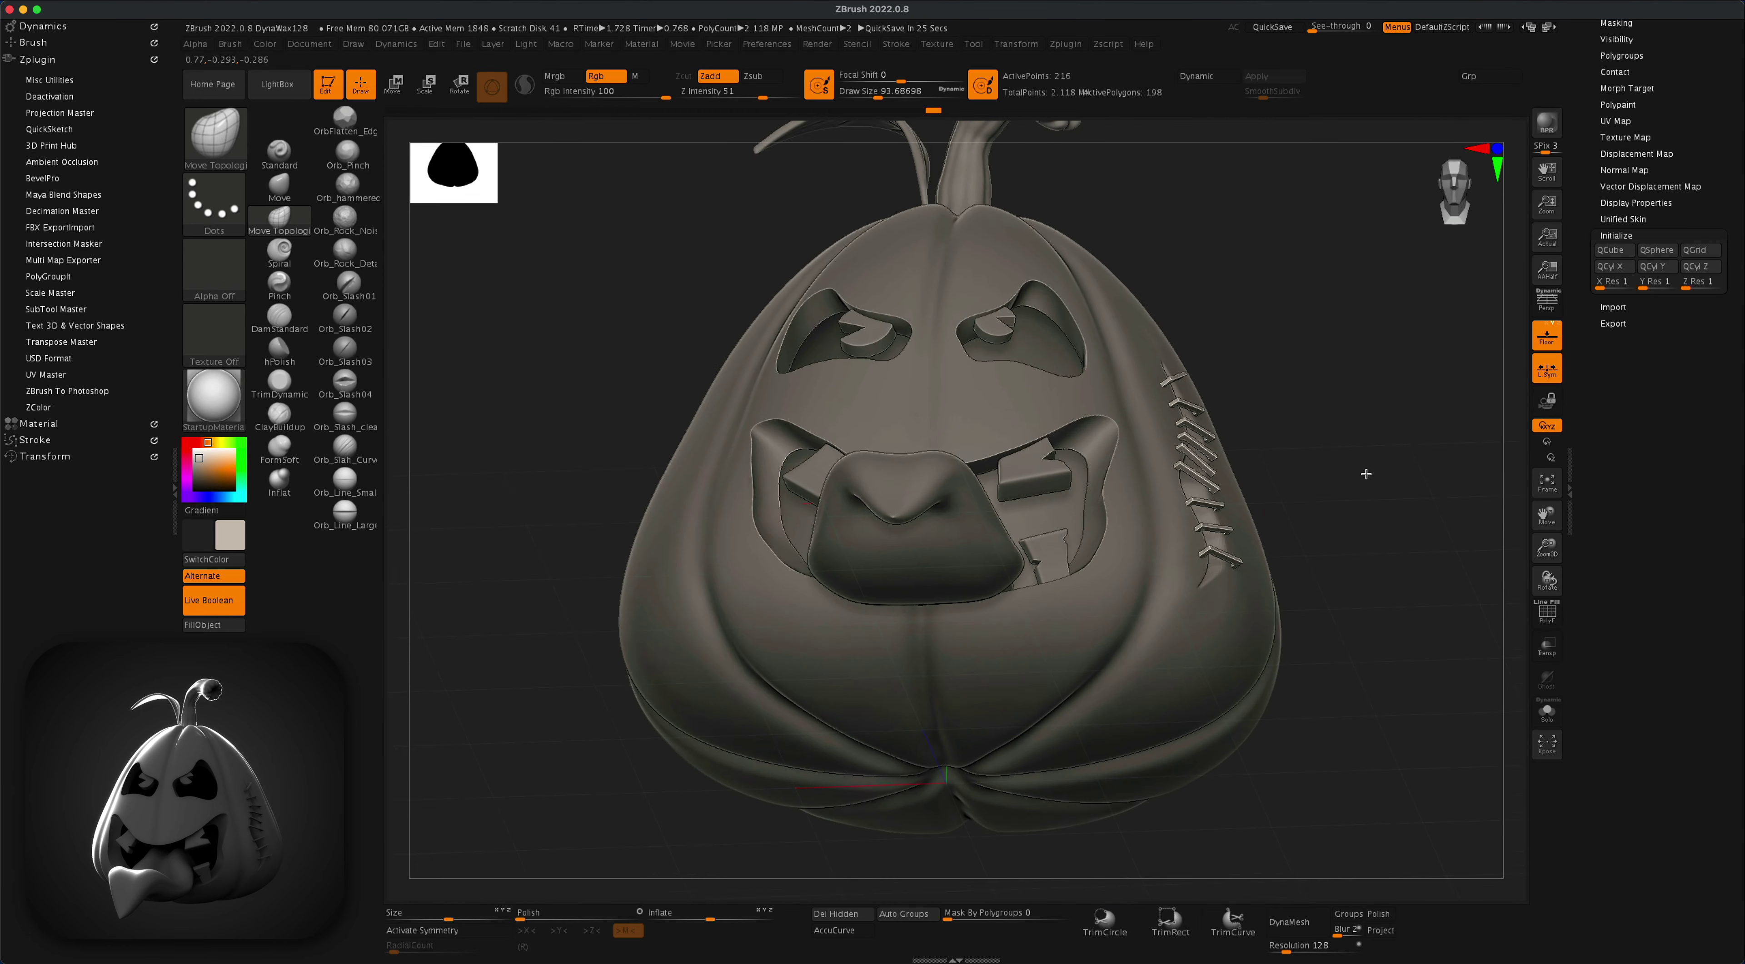
pyautogui.moveTo(1367, 474); pyautogui.dragTo(1326, 445)
pyautogui.click(1687, 416)
pyautogui.click(1614, 325)
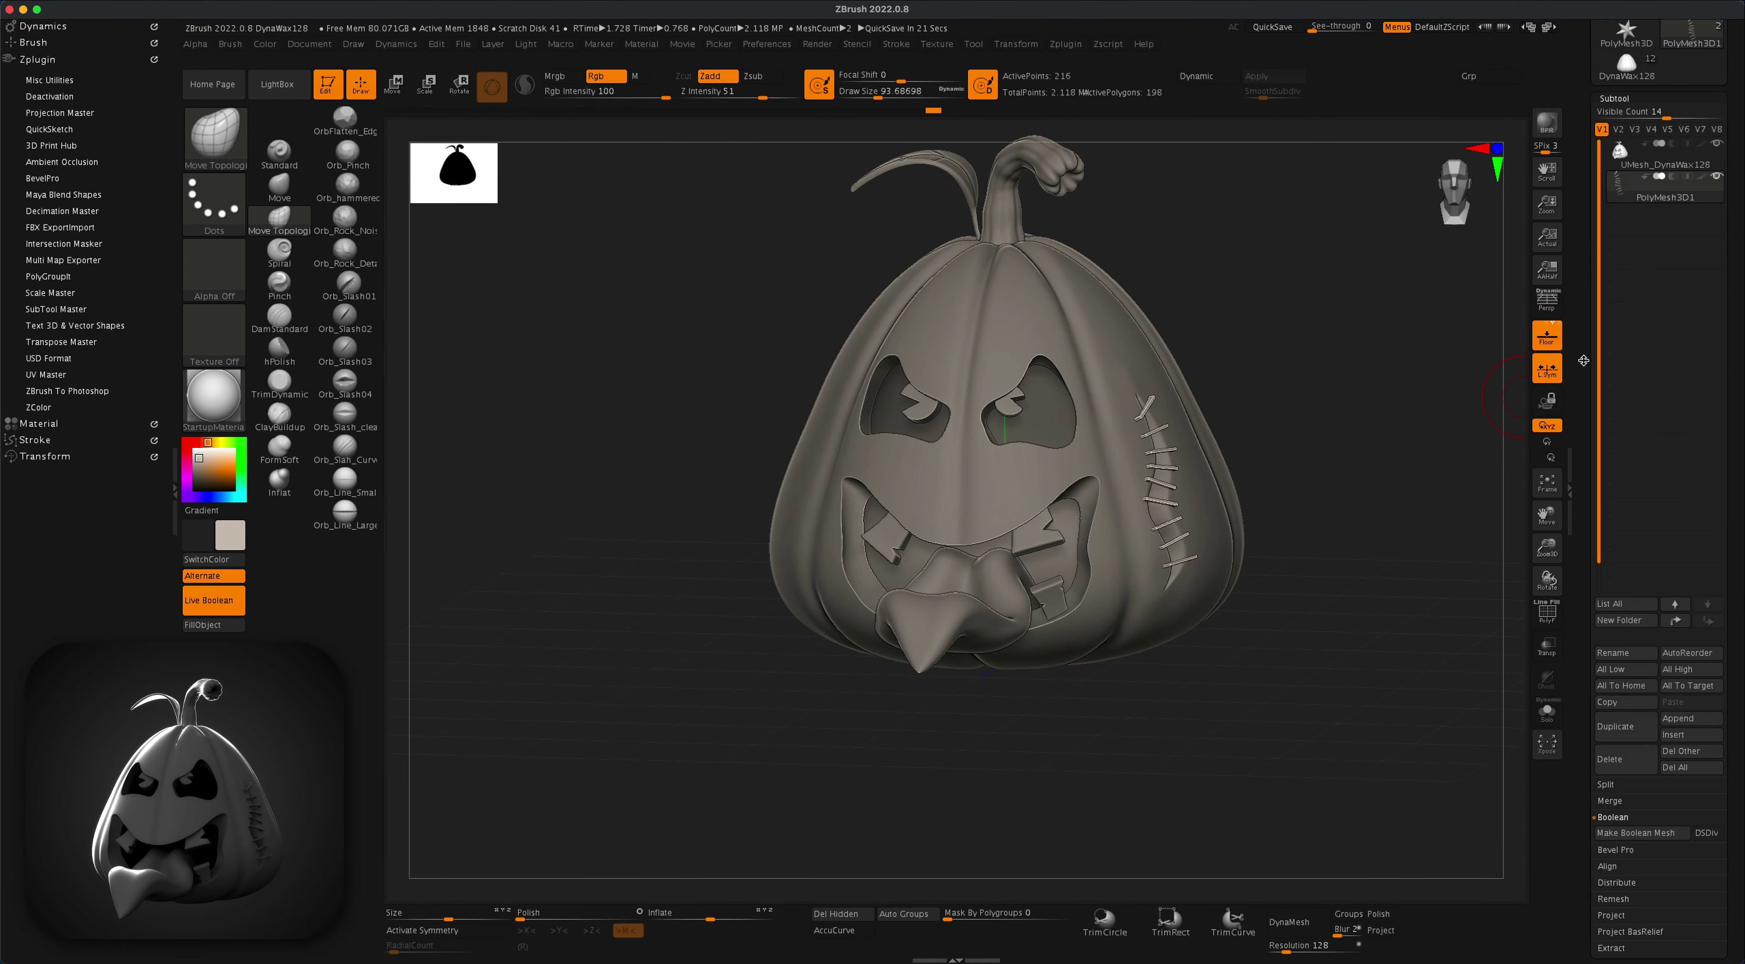
pyautogui.click(1717, 170)
pyautogui.moveTo(1445, 354); pyautogui.dragTo(1313, 467)
pyautogui.press('p')
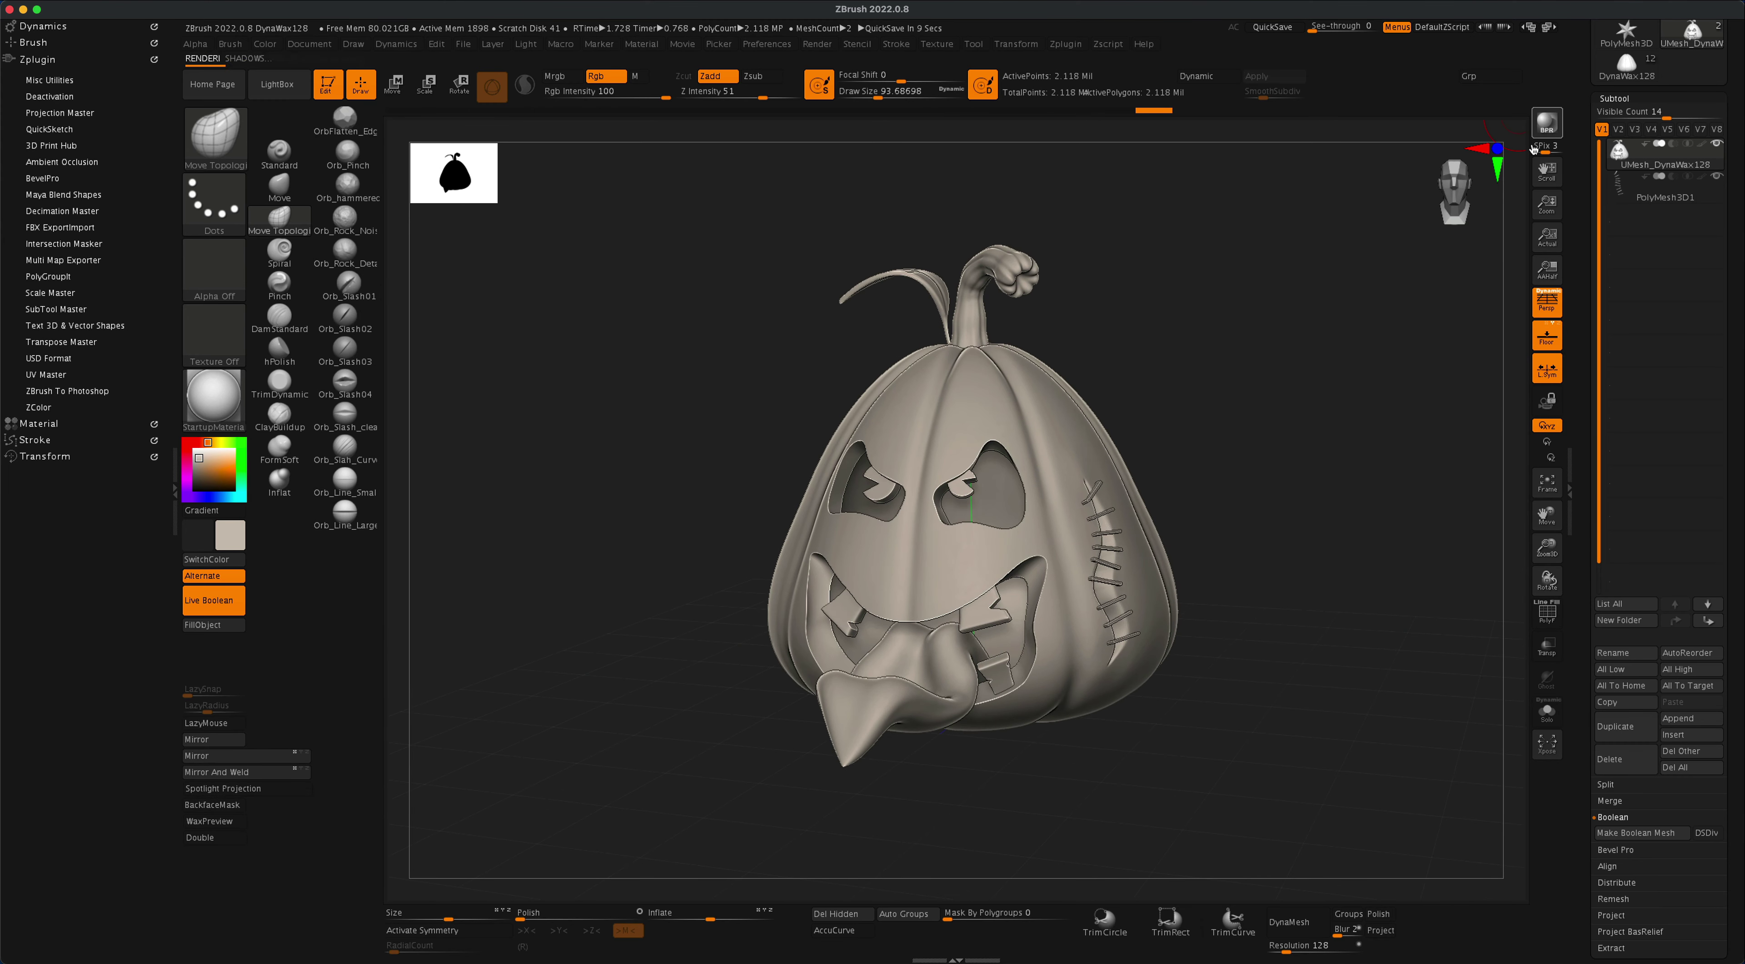
# Step: Assign BasicMaterial to the pumpkin and render it with BPR
pyautogui.click(817, 44)
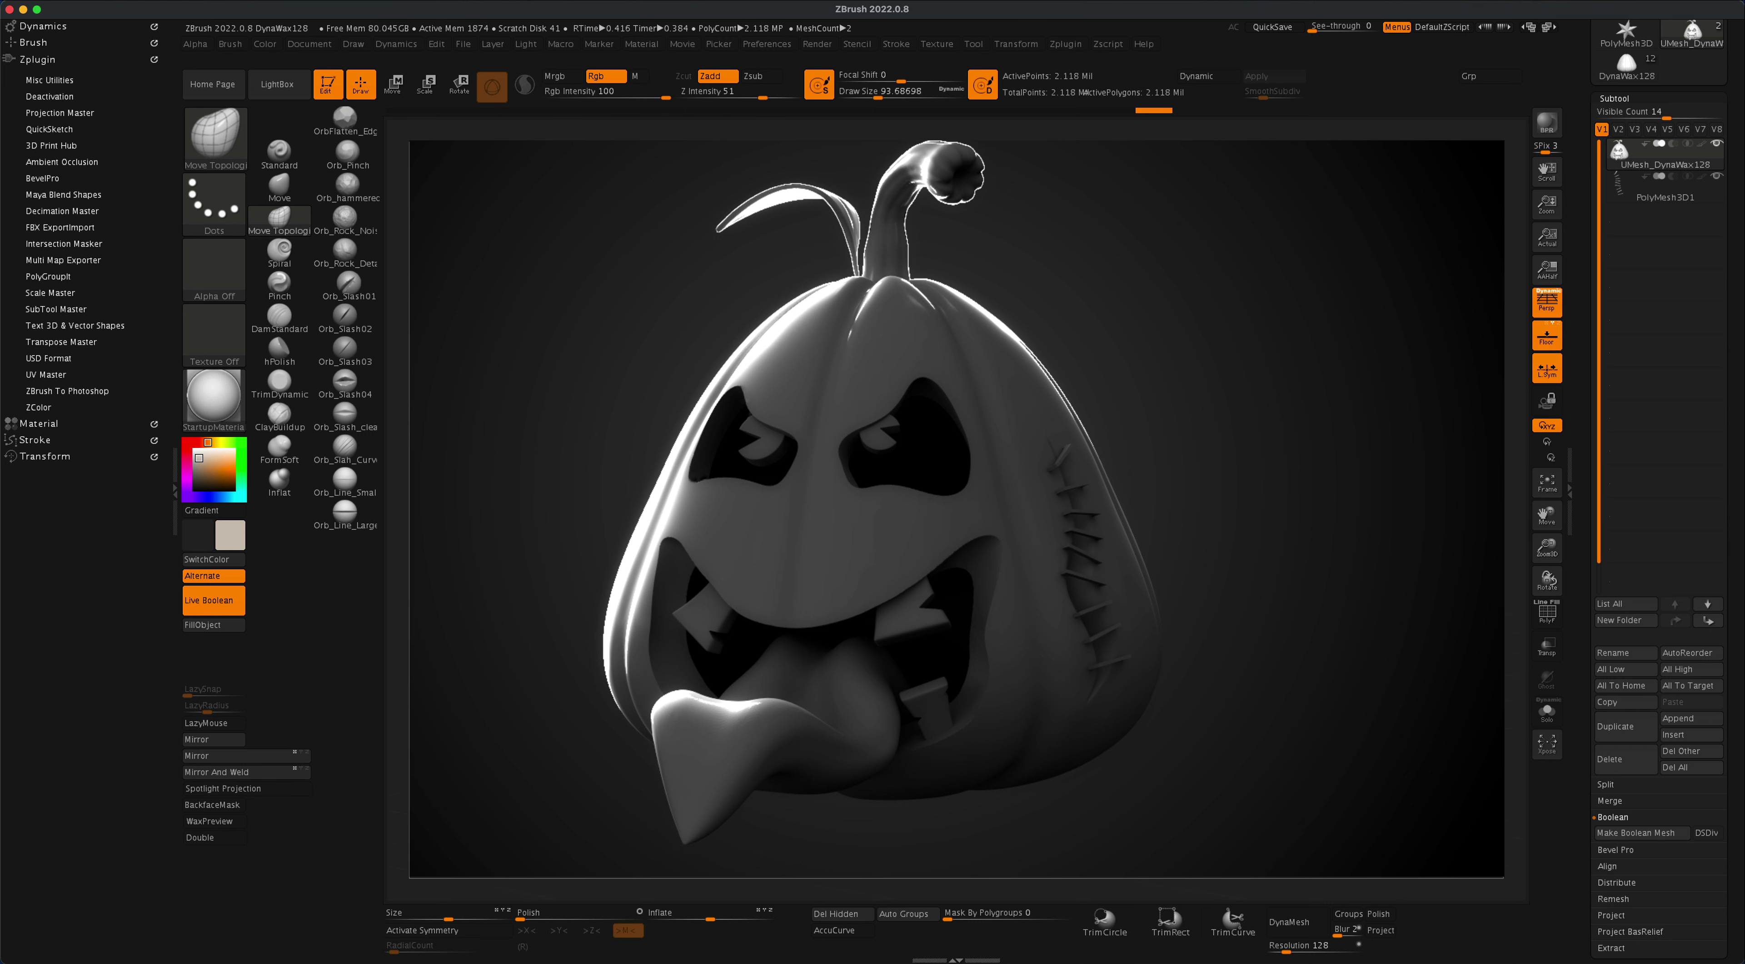
pyautogui.click(214, 401)
pyautogui.click(296, 650)
pyautogui.click(1546, 124)
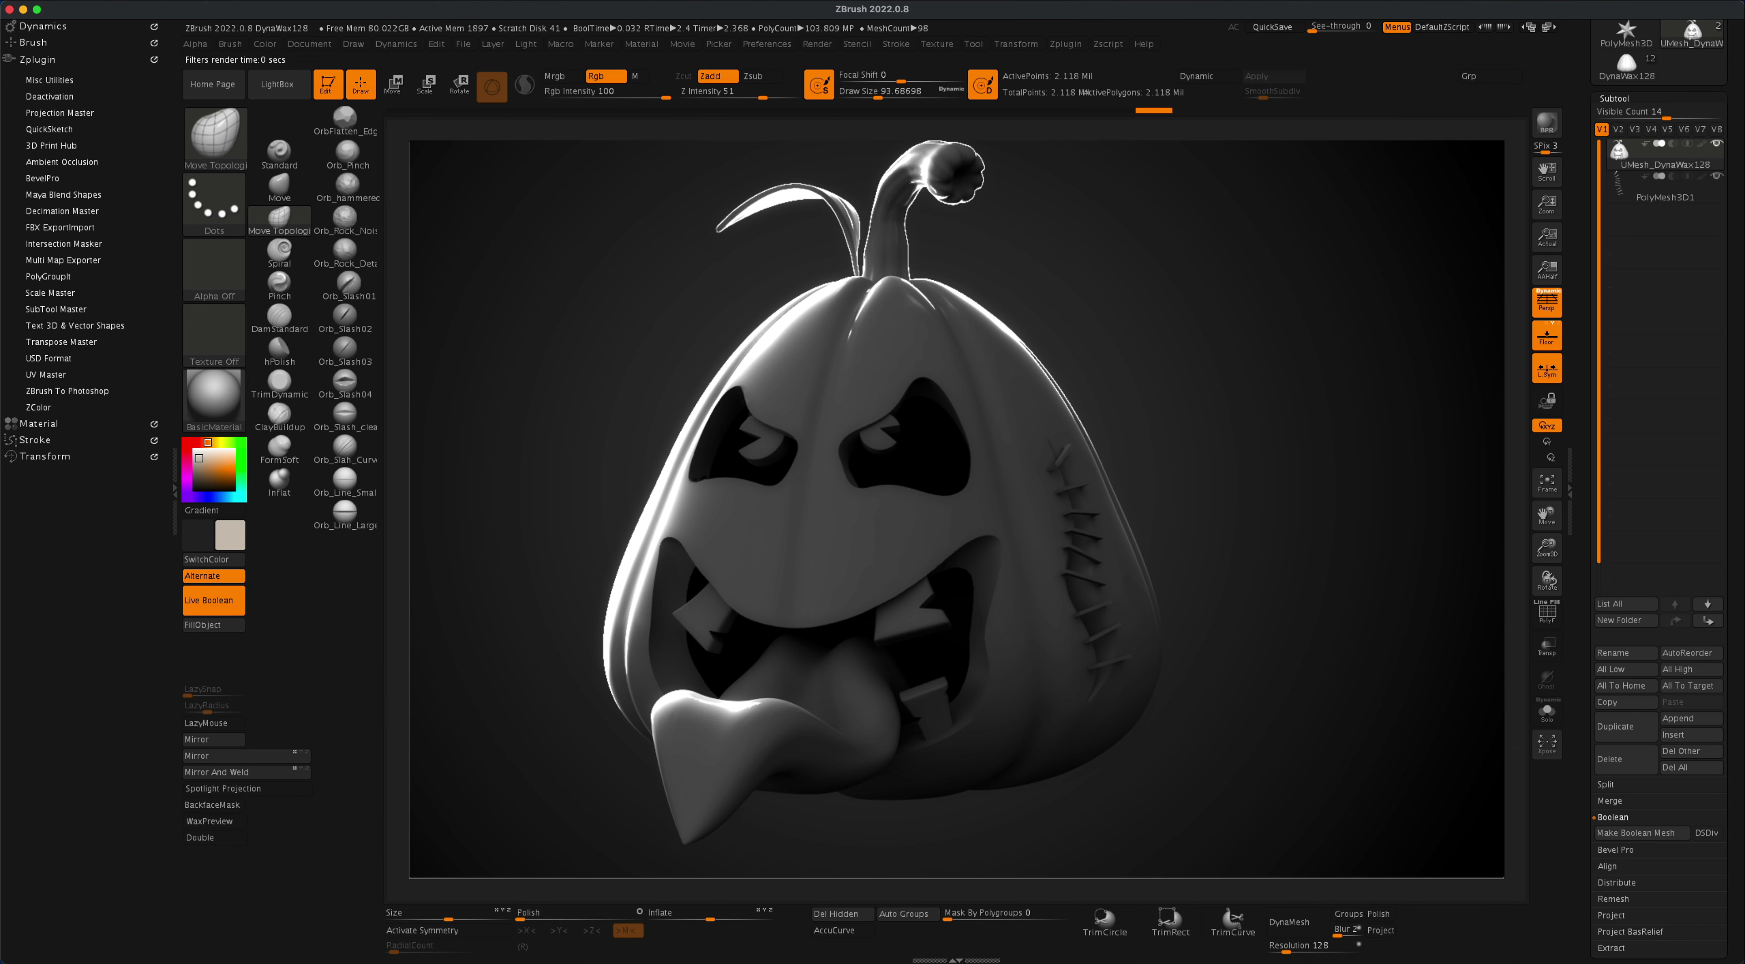
# Step: Reposition the first light on the light placement sphere, moving it toward the sphere's lower edge
pyautogui.click(526, 44)
pyautogui.click(567, 99)
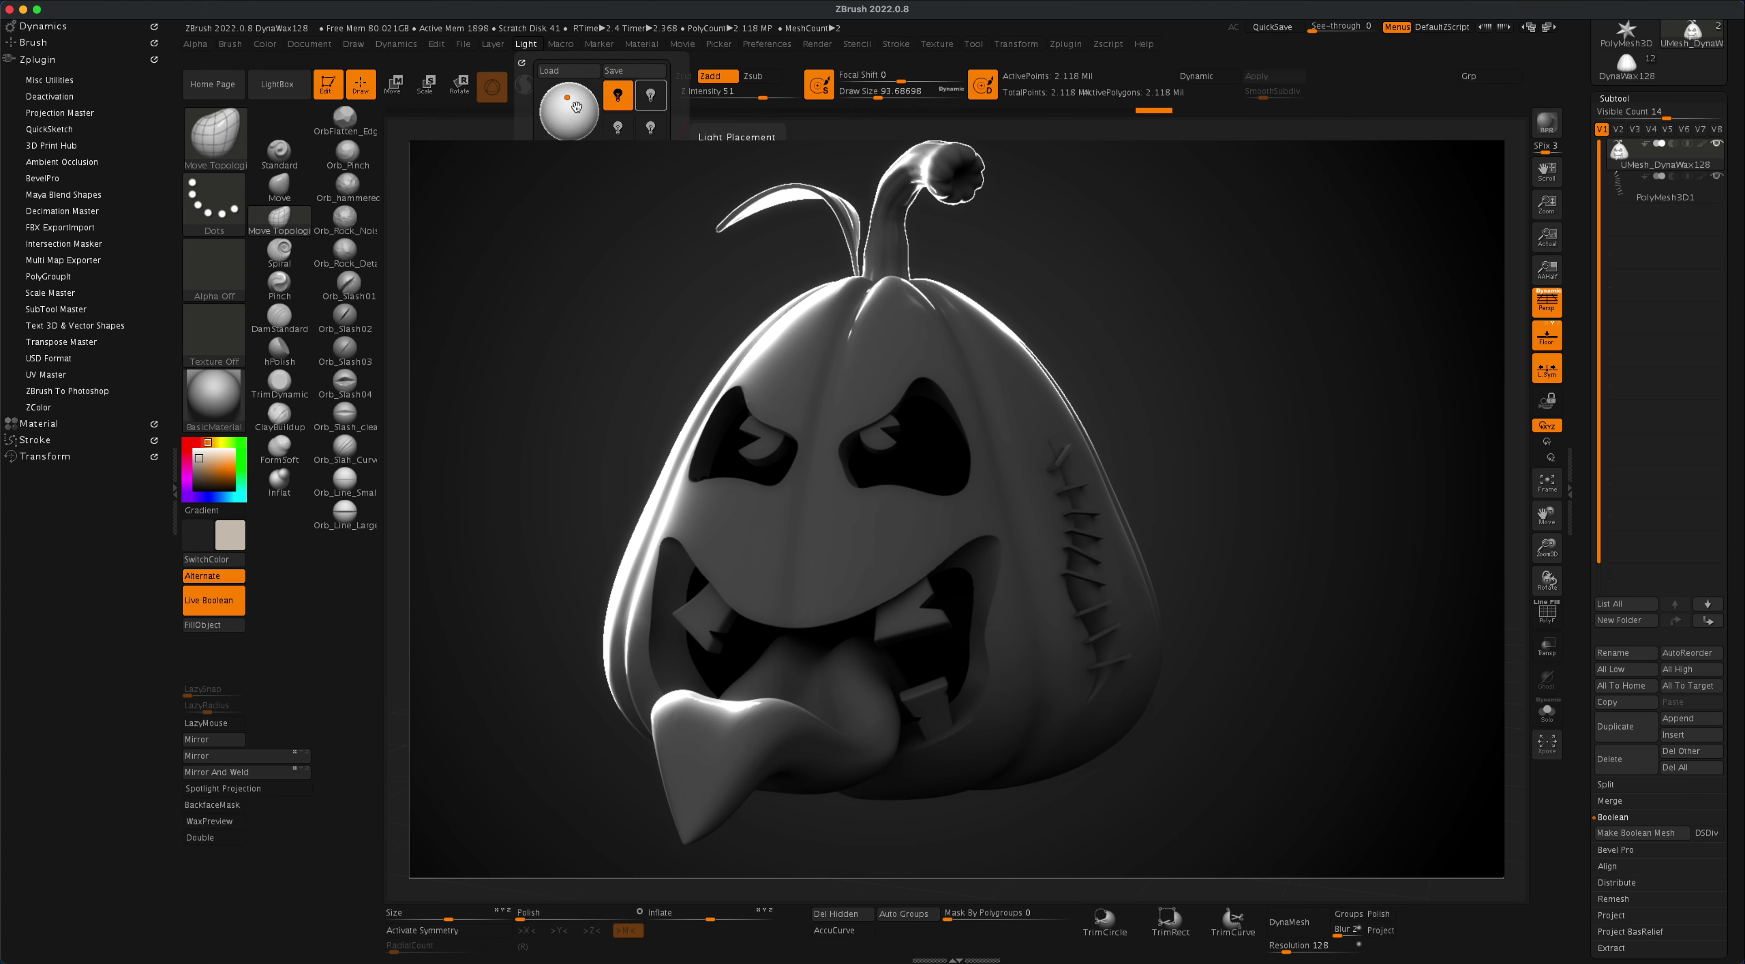
pyautogui.moveTo(568, 99); pyautogui.dragTo(583, 124)
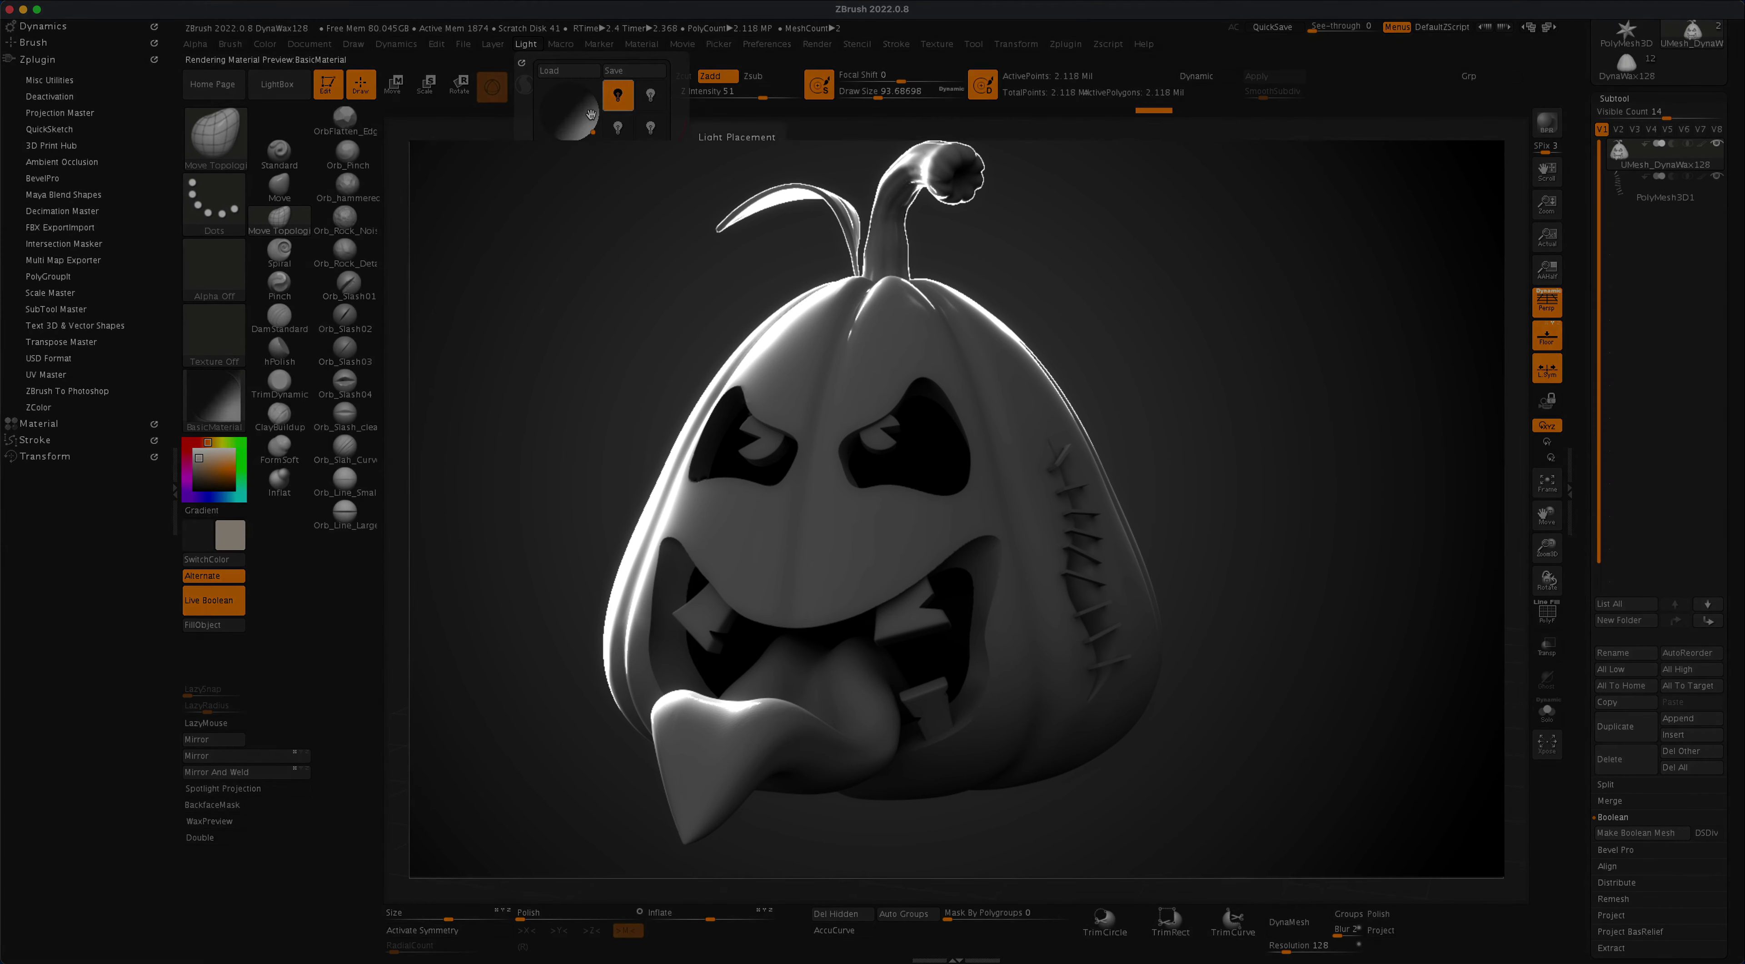